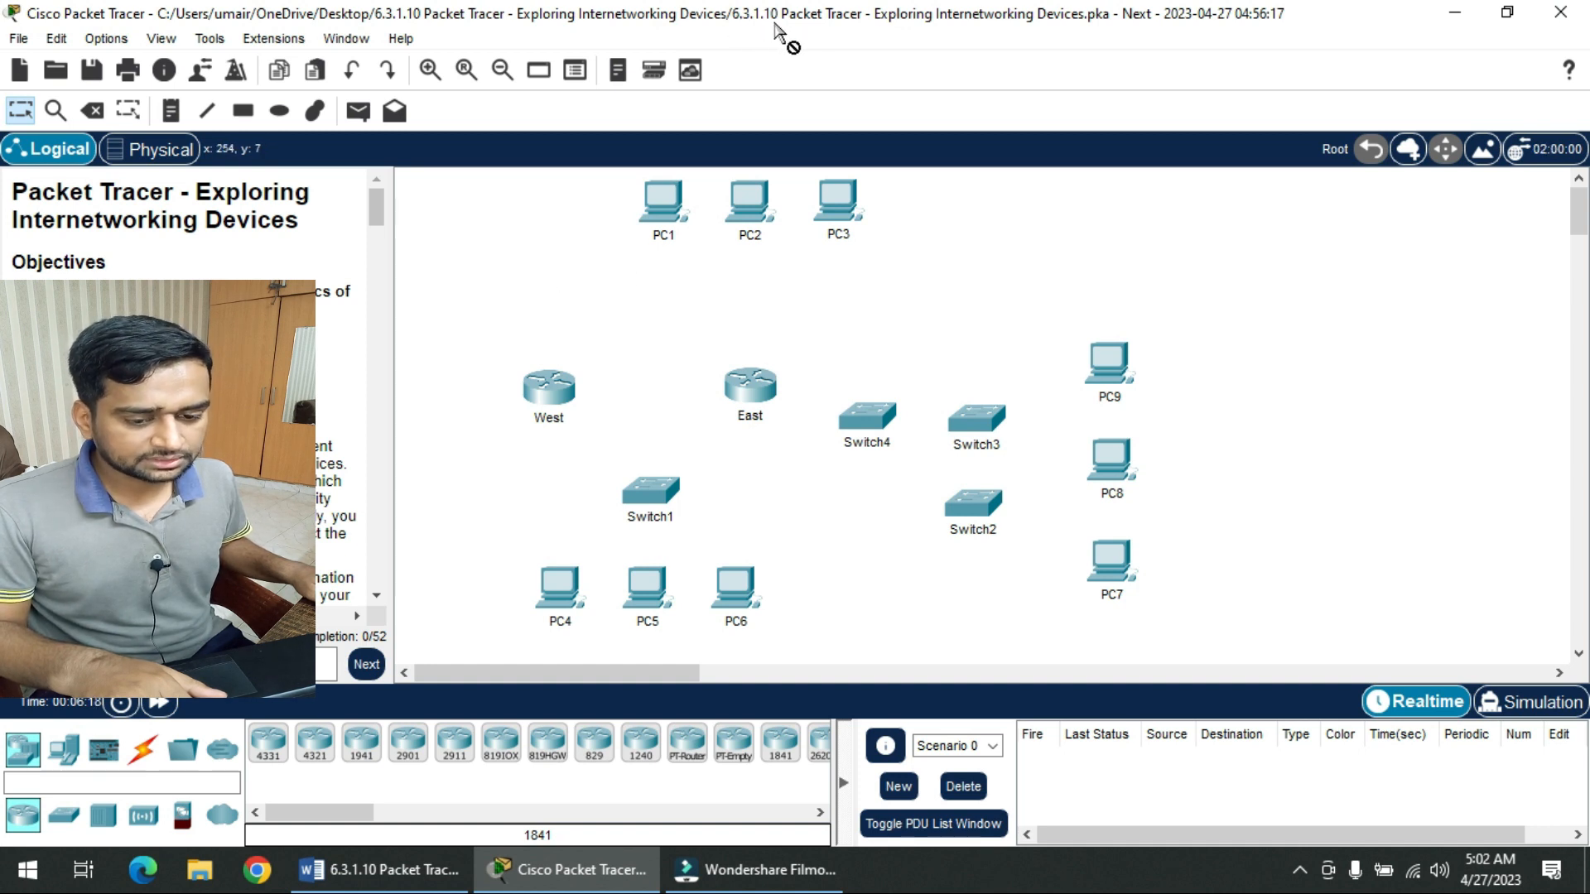
- Switch to the Word instructions and review the activity's three objectives and the topology diagram
left_click(373, 870)
scroll(520, 547, "up", 15)
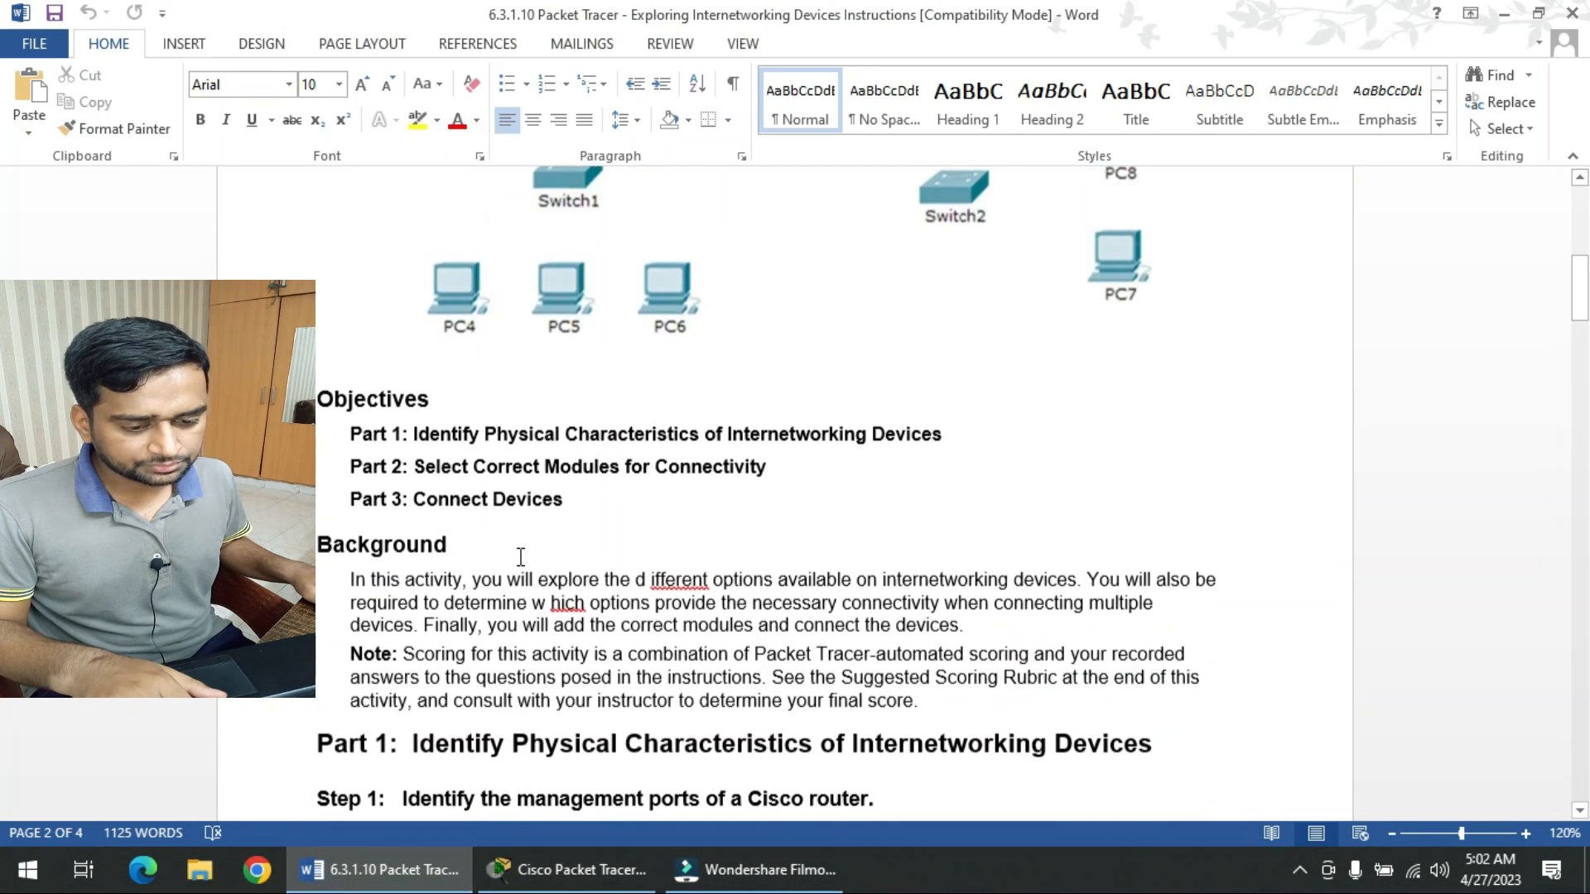
left_click_drag(397, 436, 350, 437)
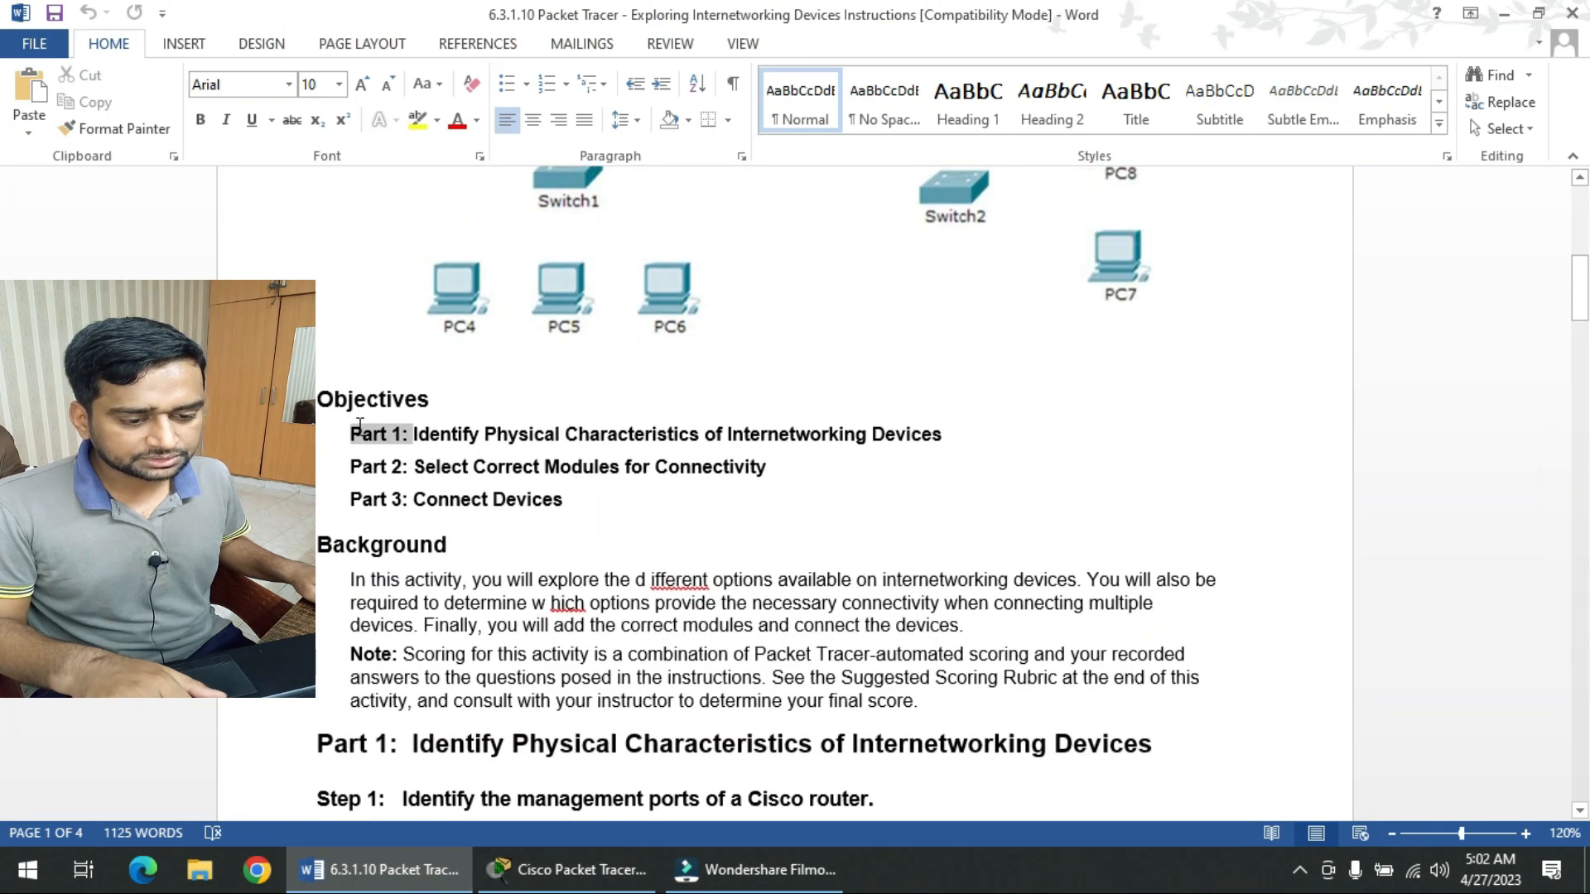
left_click(524, 468)
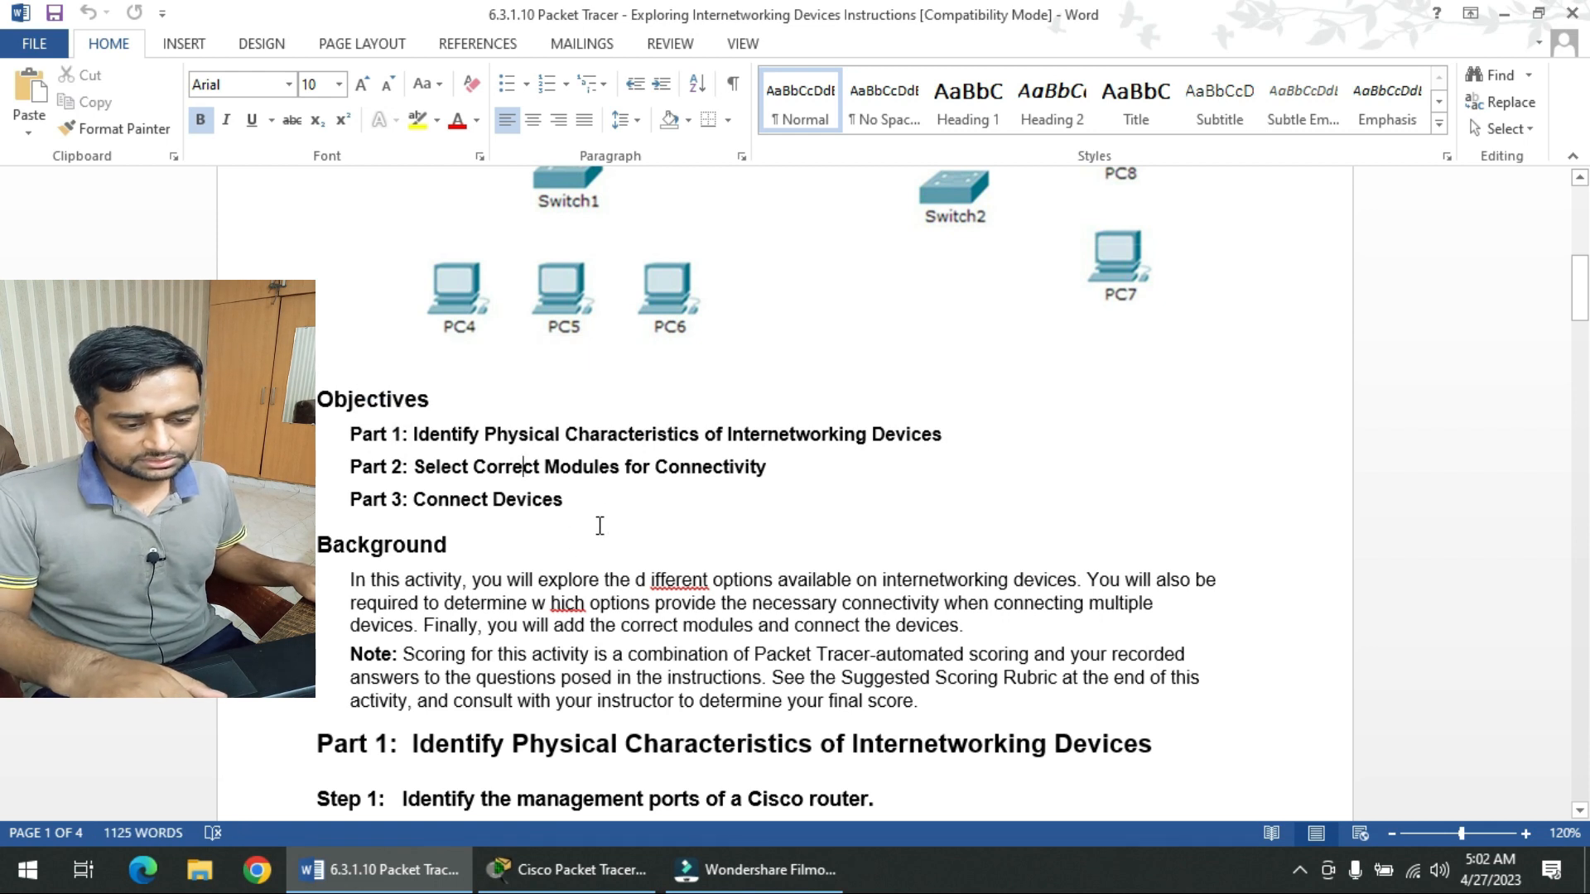
left_click_drag(623, 469, 472, 468)
left_click(458, 495)
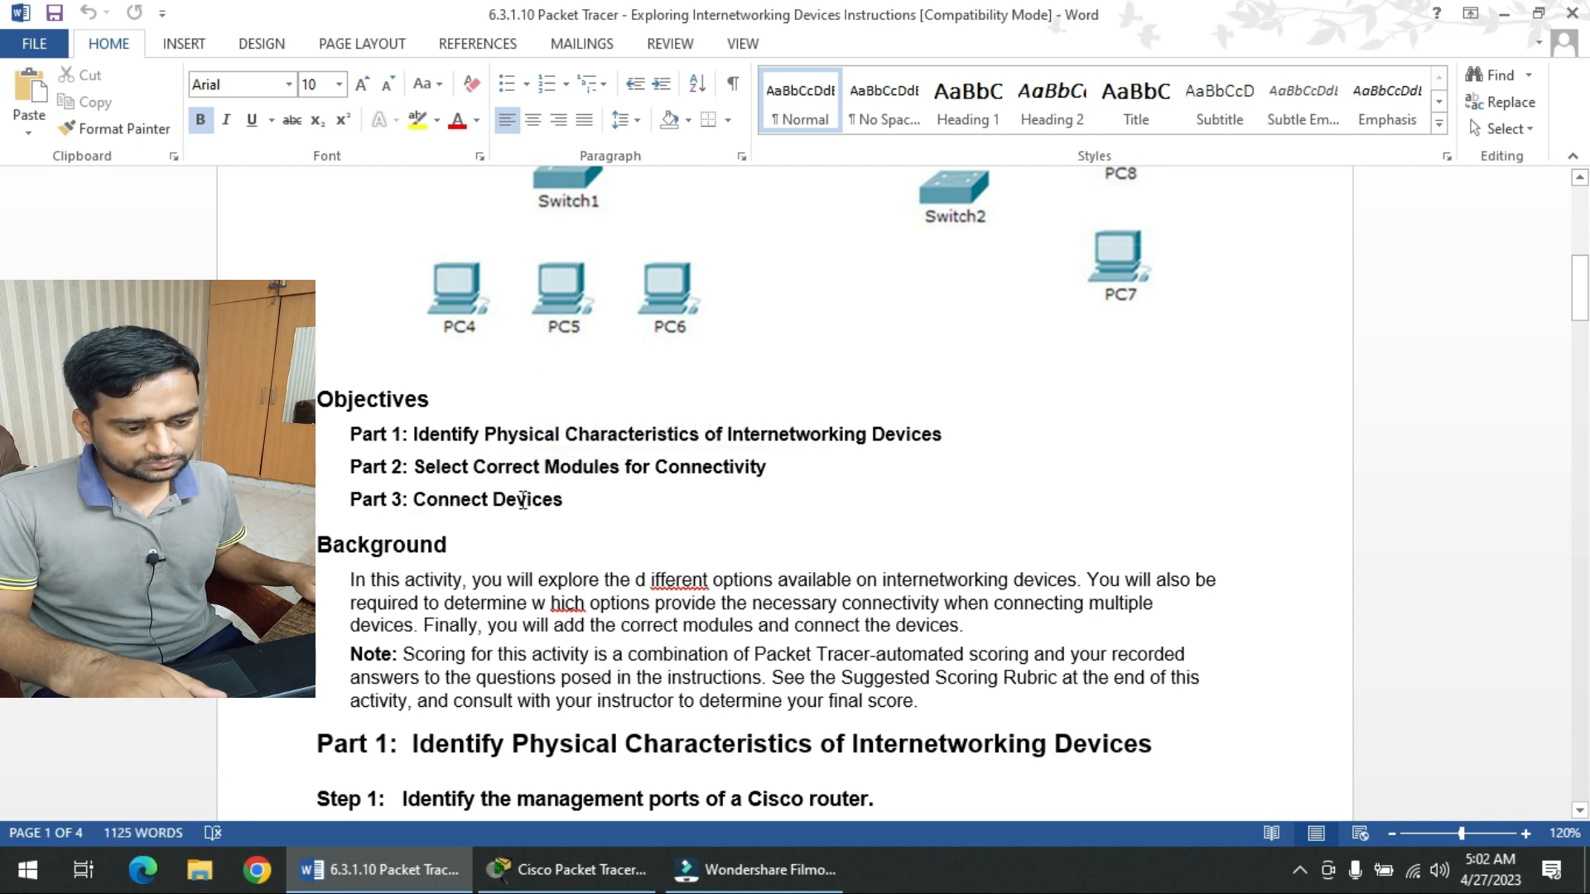
scroll(522, 524, "up", 5)
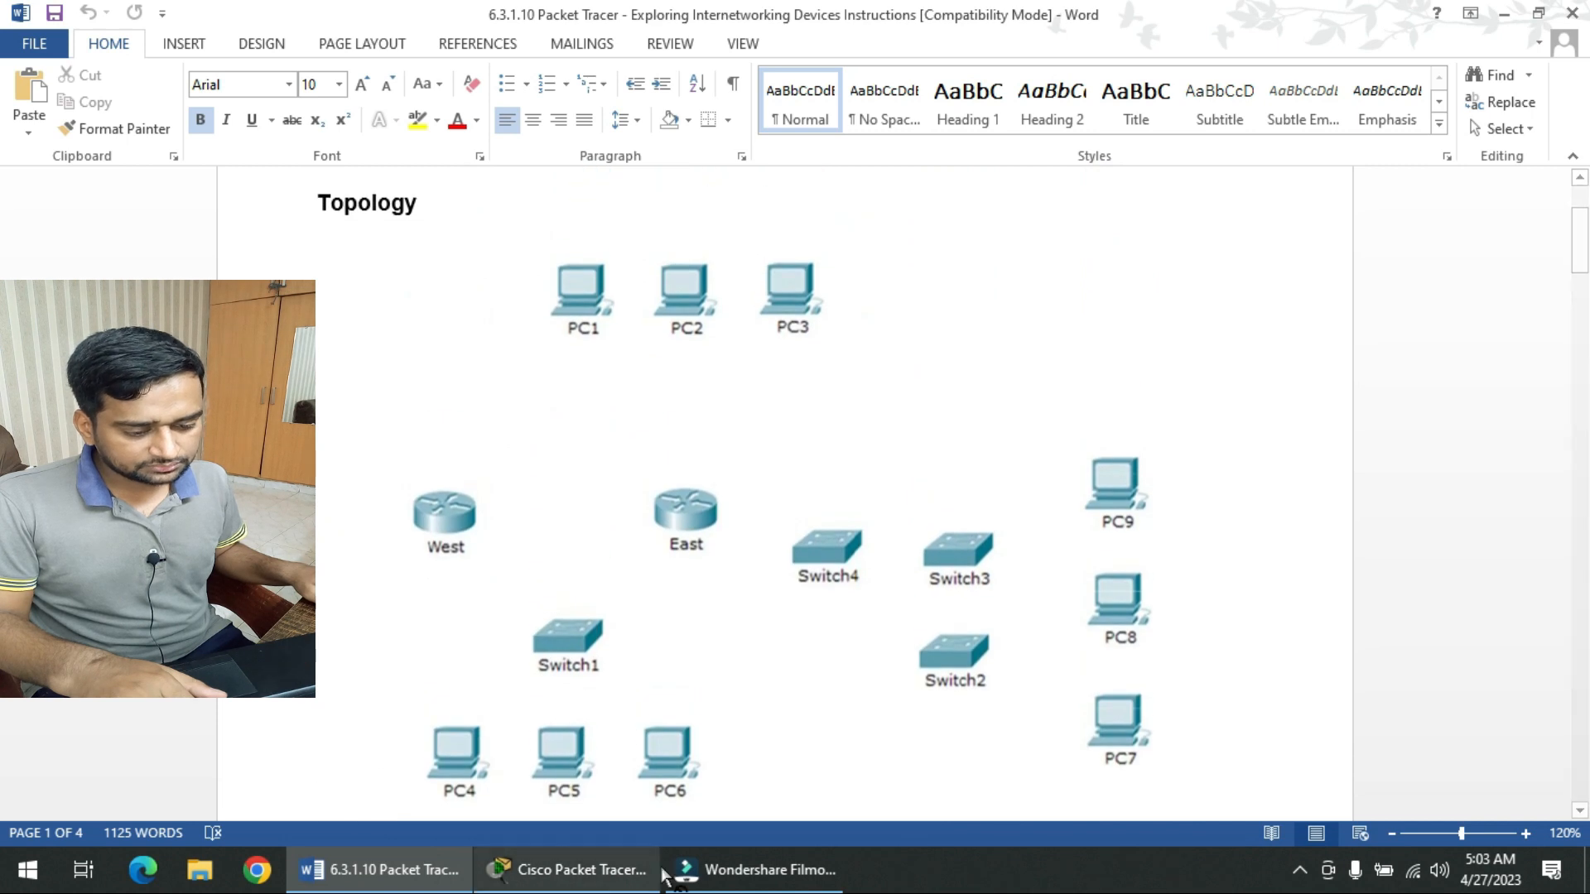
- Switch to Packet Tracer and locate the Part 1 heading in the activity instructions
left_click(640, 884)
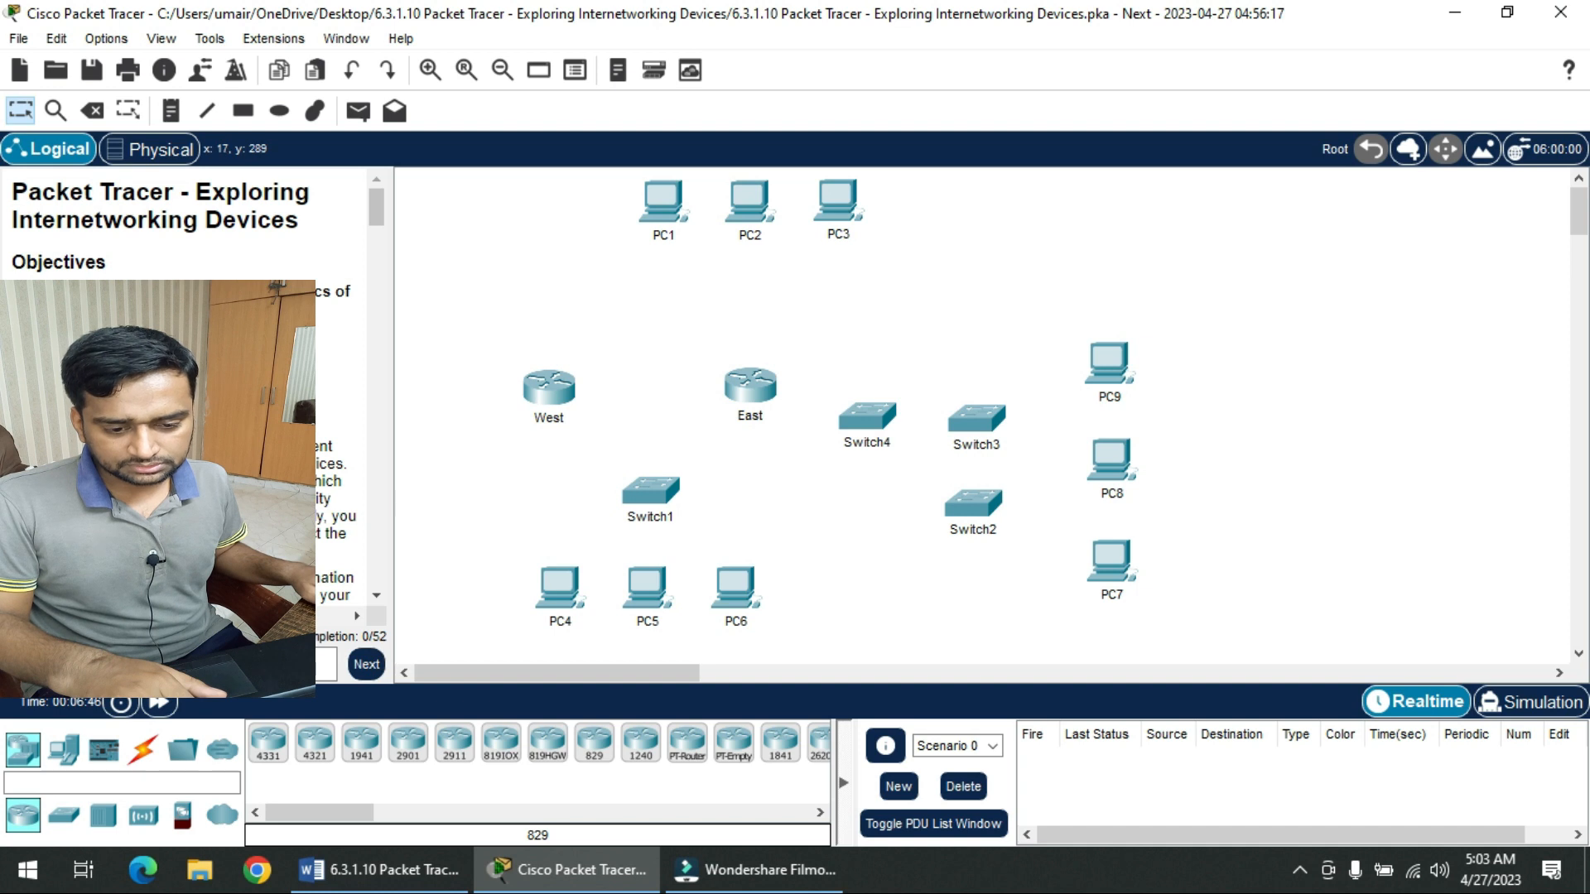
scroll(183, 372, "down", 10)
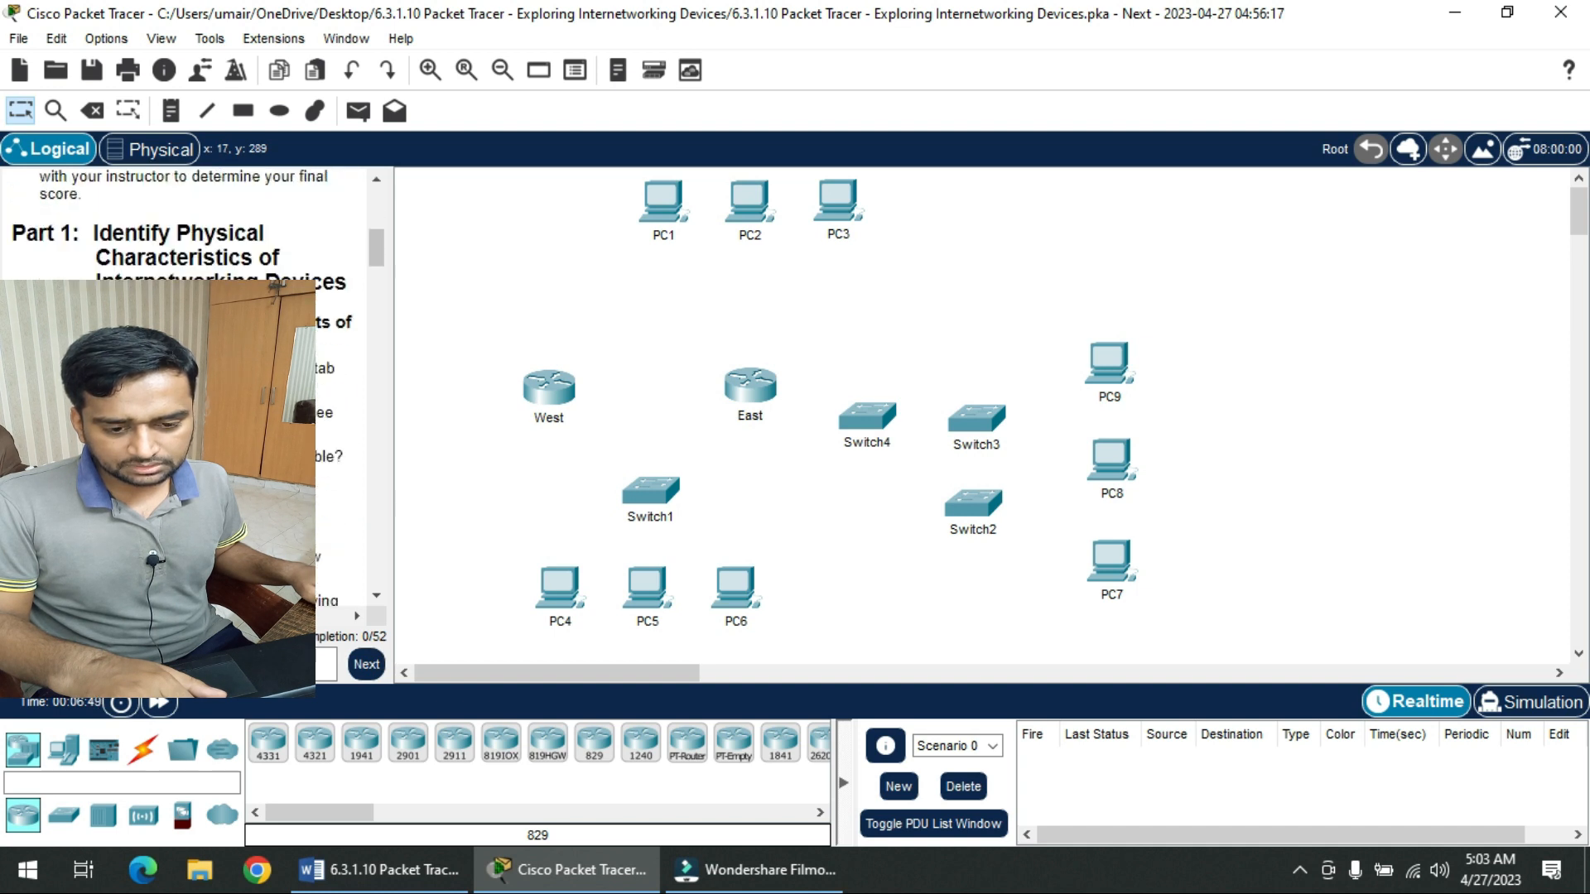
left_click_drag(79, 233, 24, 232)
- Switch to the Word instructions and read Part 1, Step 1 on identifying the East router's management ports
left_click(453, 890)
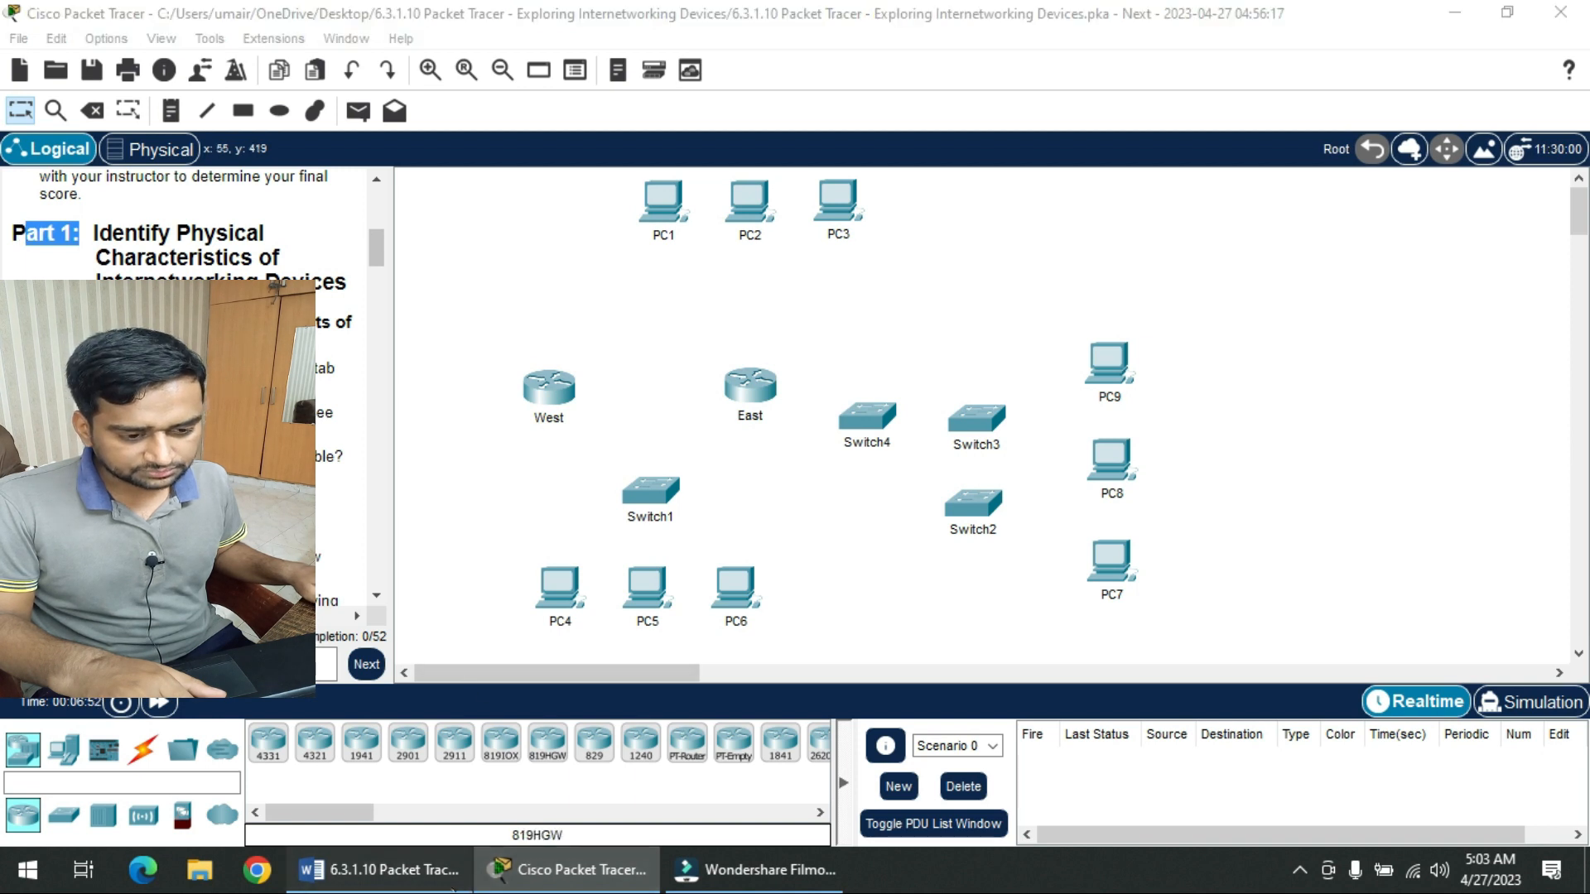
left_click(649, 582)
scroll(649, 582, "down", 6)
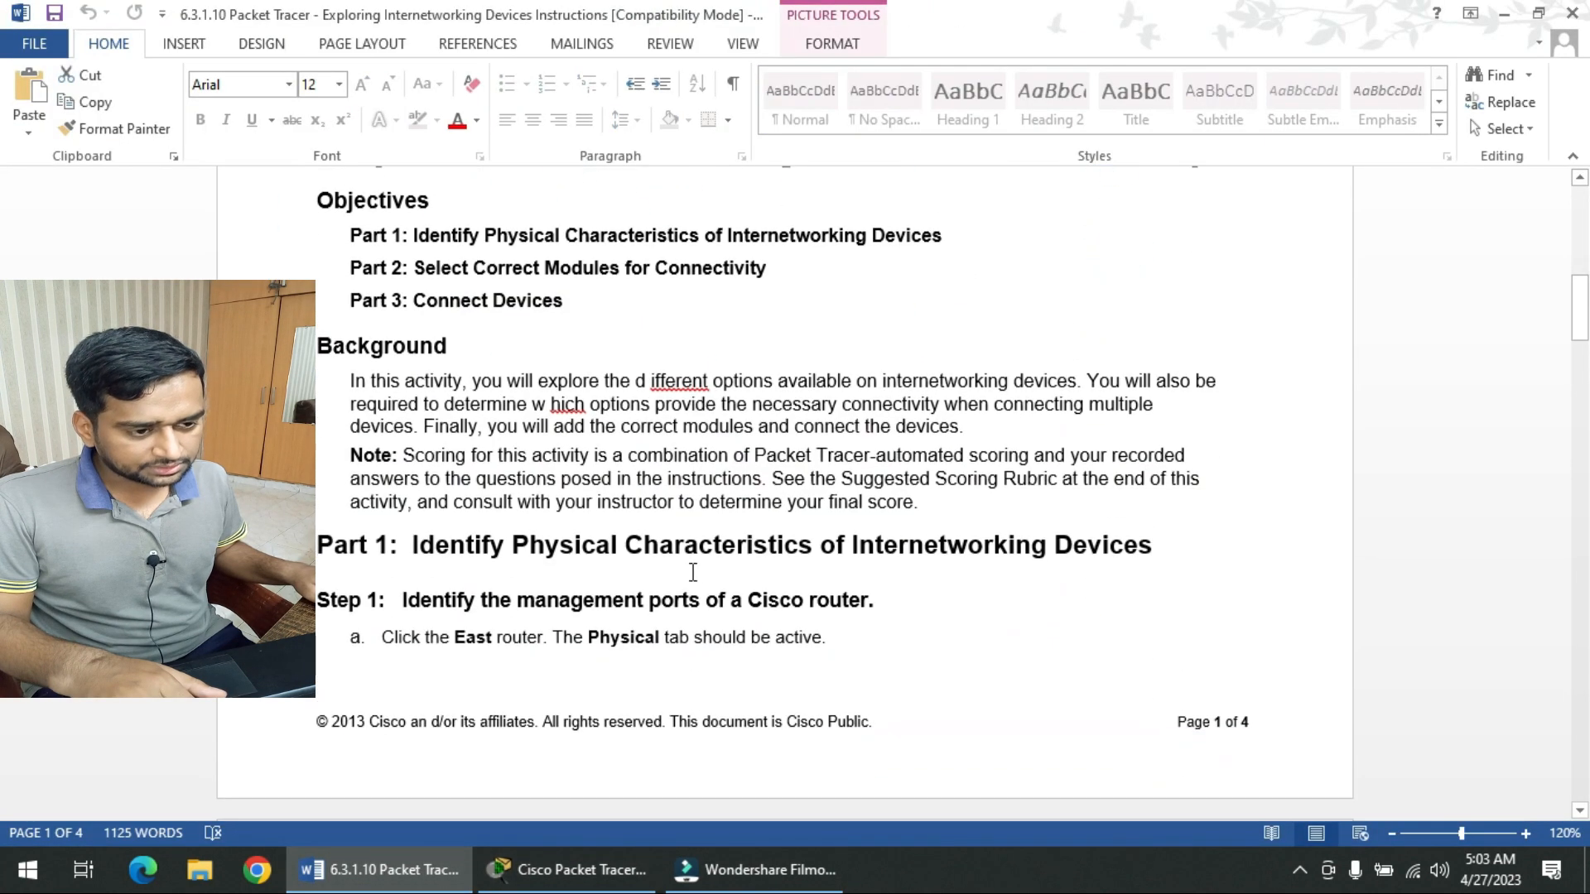
left_click(692, 430)
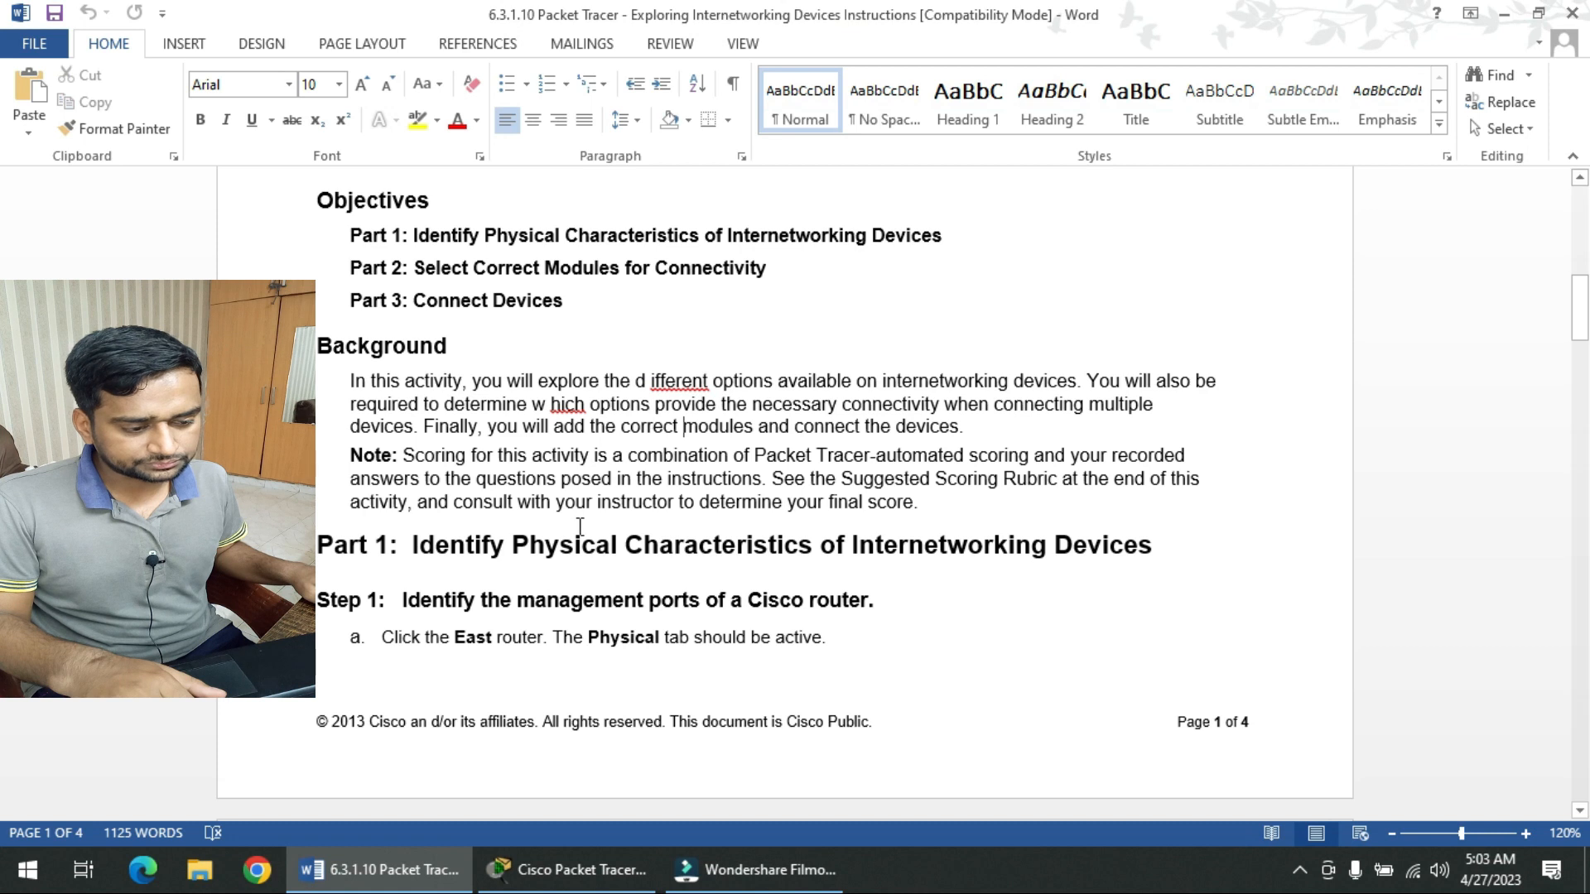
scroll(580, 527, "down", 5)
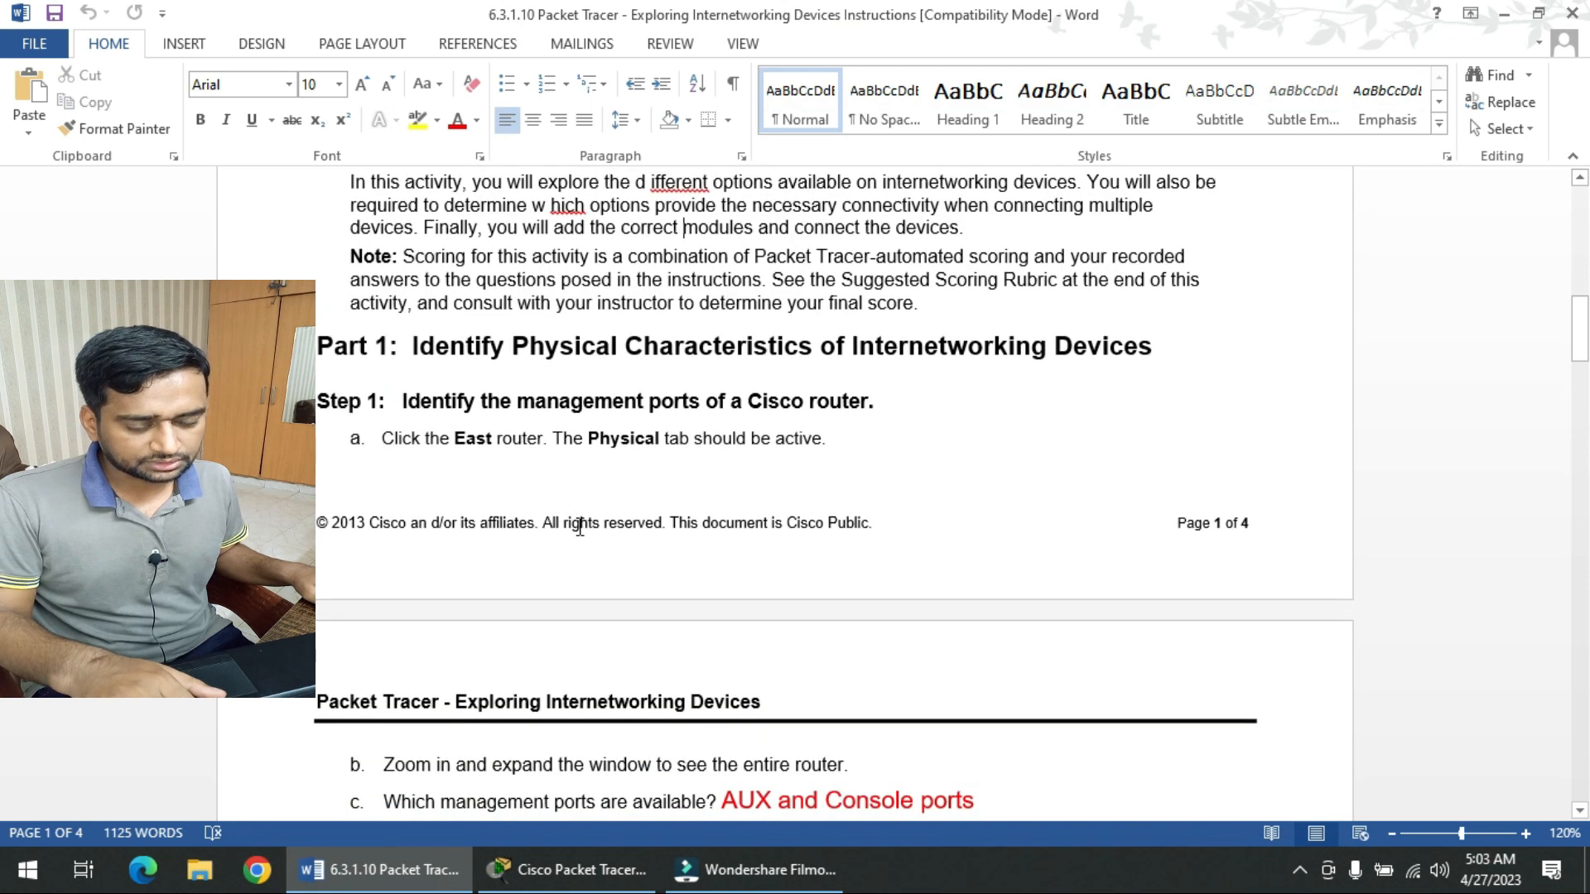
left_click(564, 376)
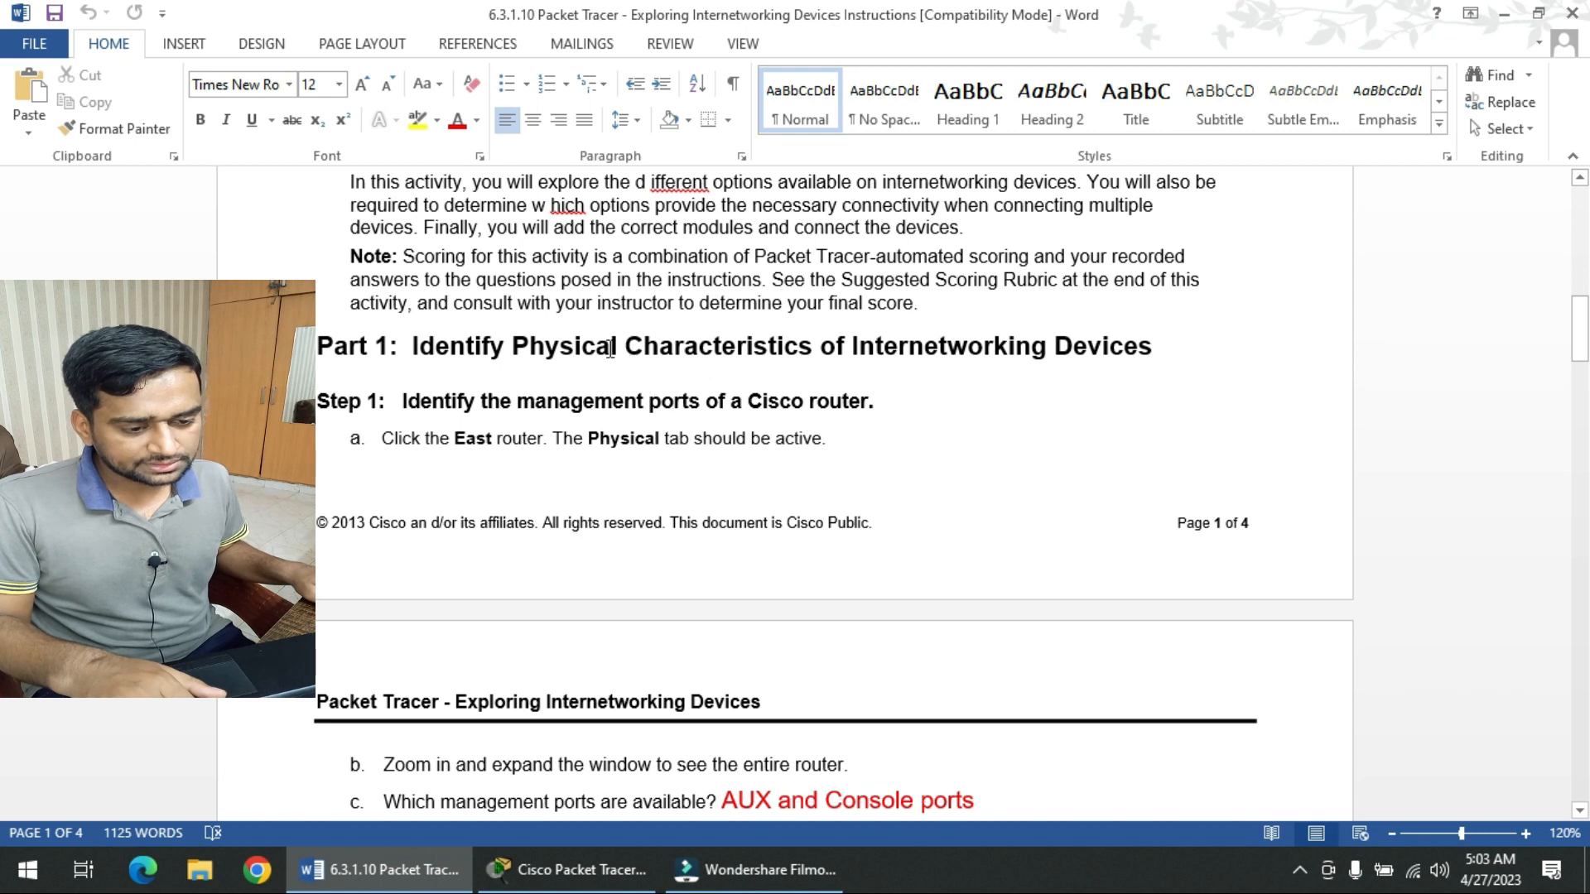
left_click_drag(631, 345, 1055, 347)
left_click(668, 438)
scroll(653, 441, "down", 3)
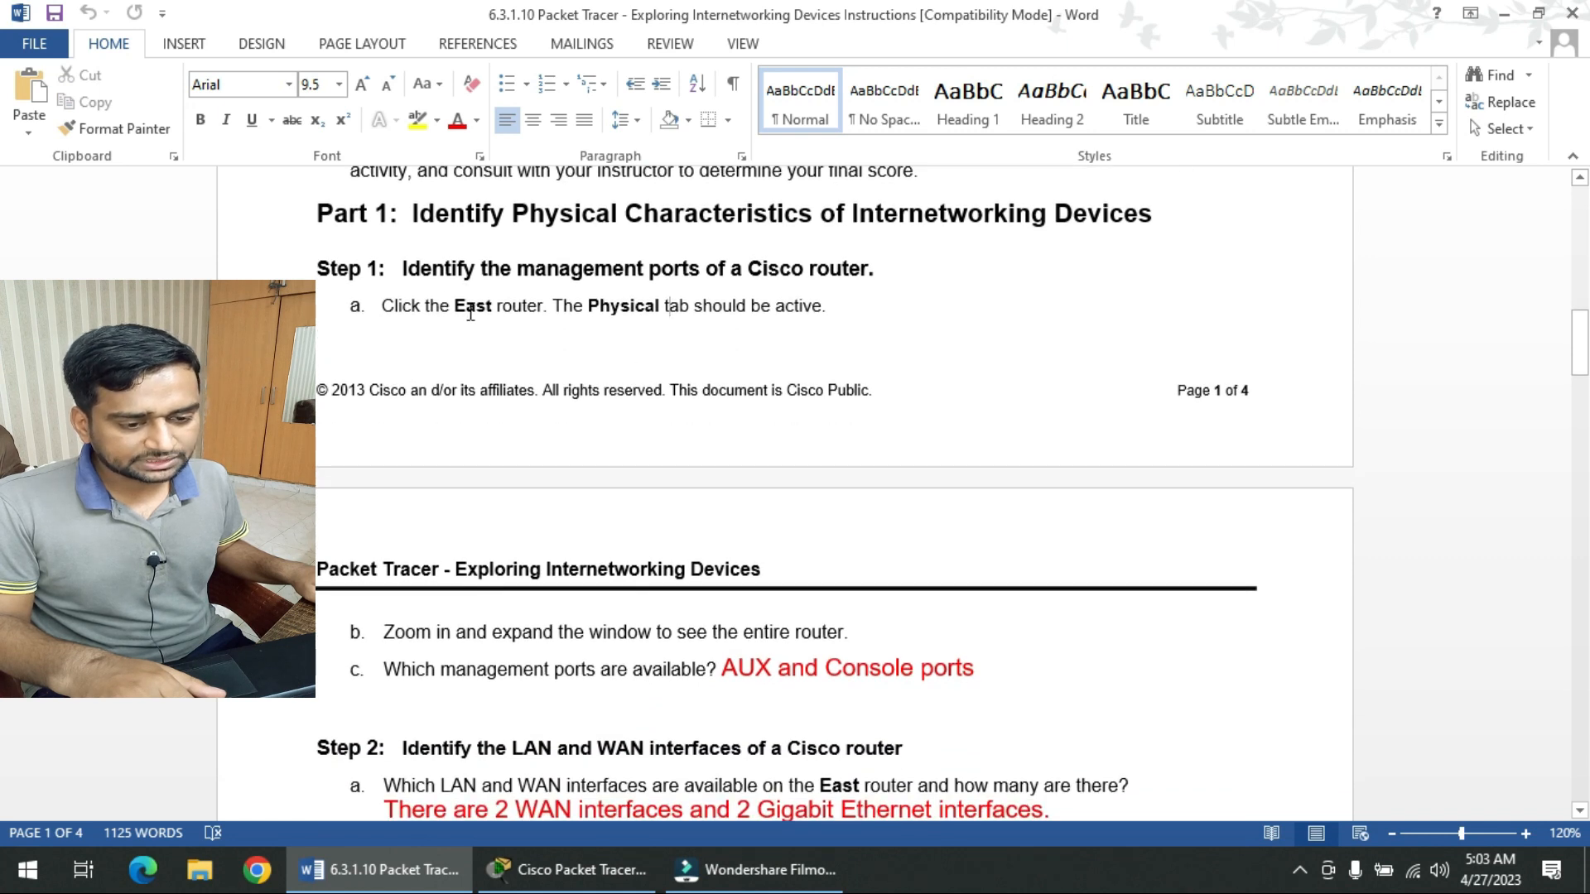
left_click_drag(452, 304, 543, 305)
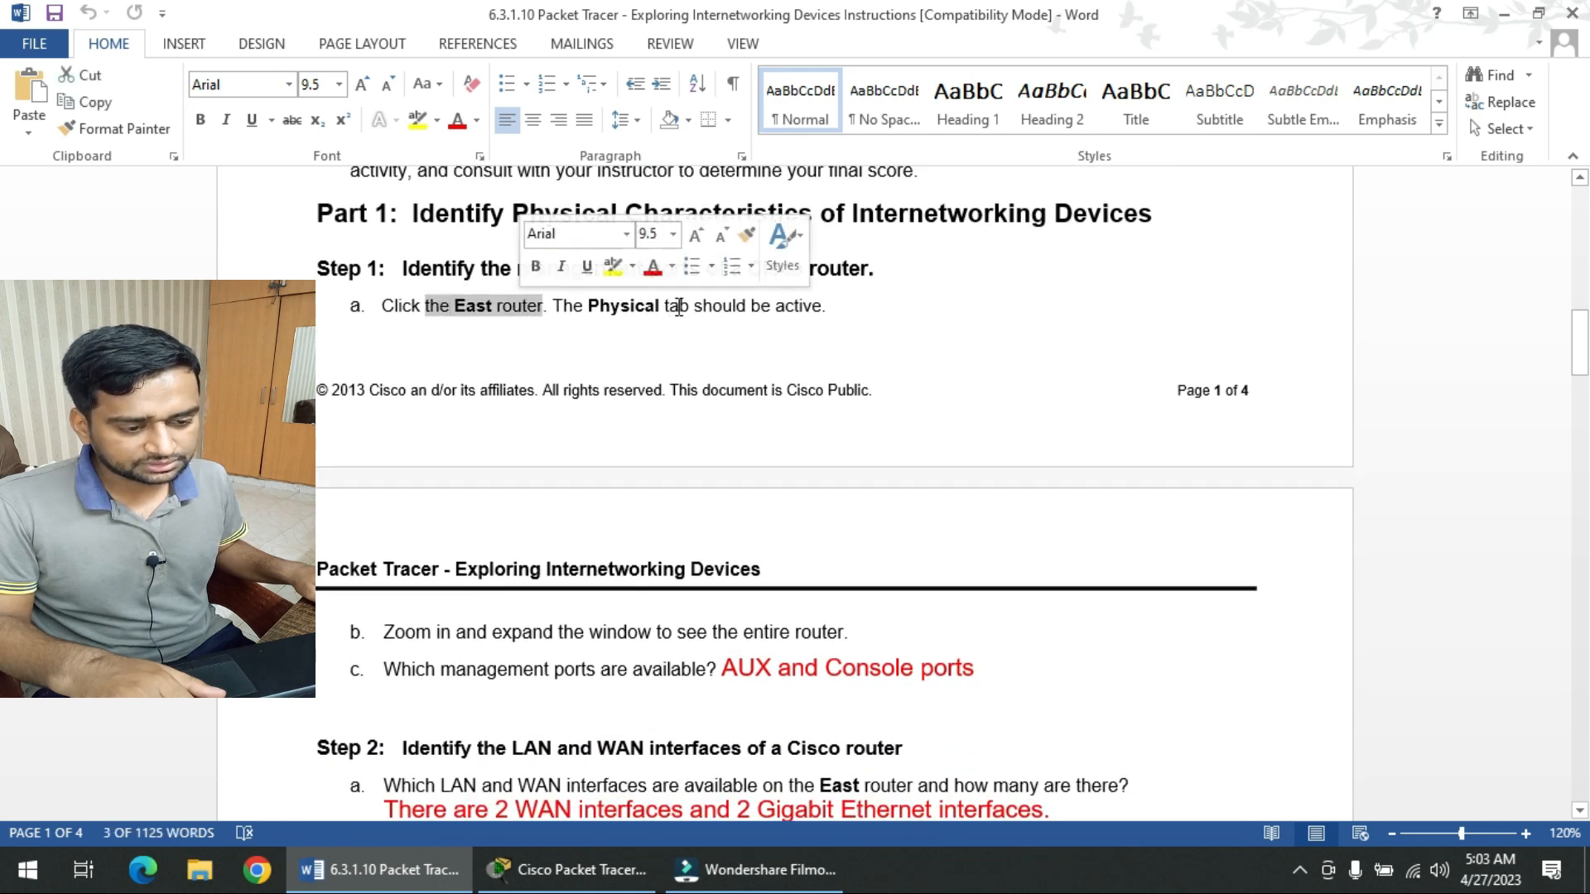
left_click_drag(692, 305, 595, 300)
scroll(538, 498, "down", 3)
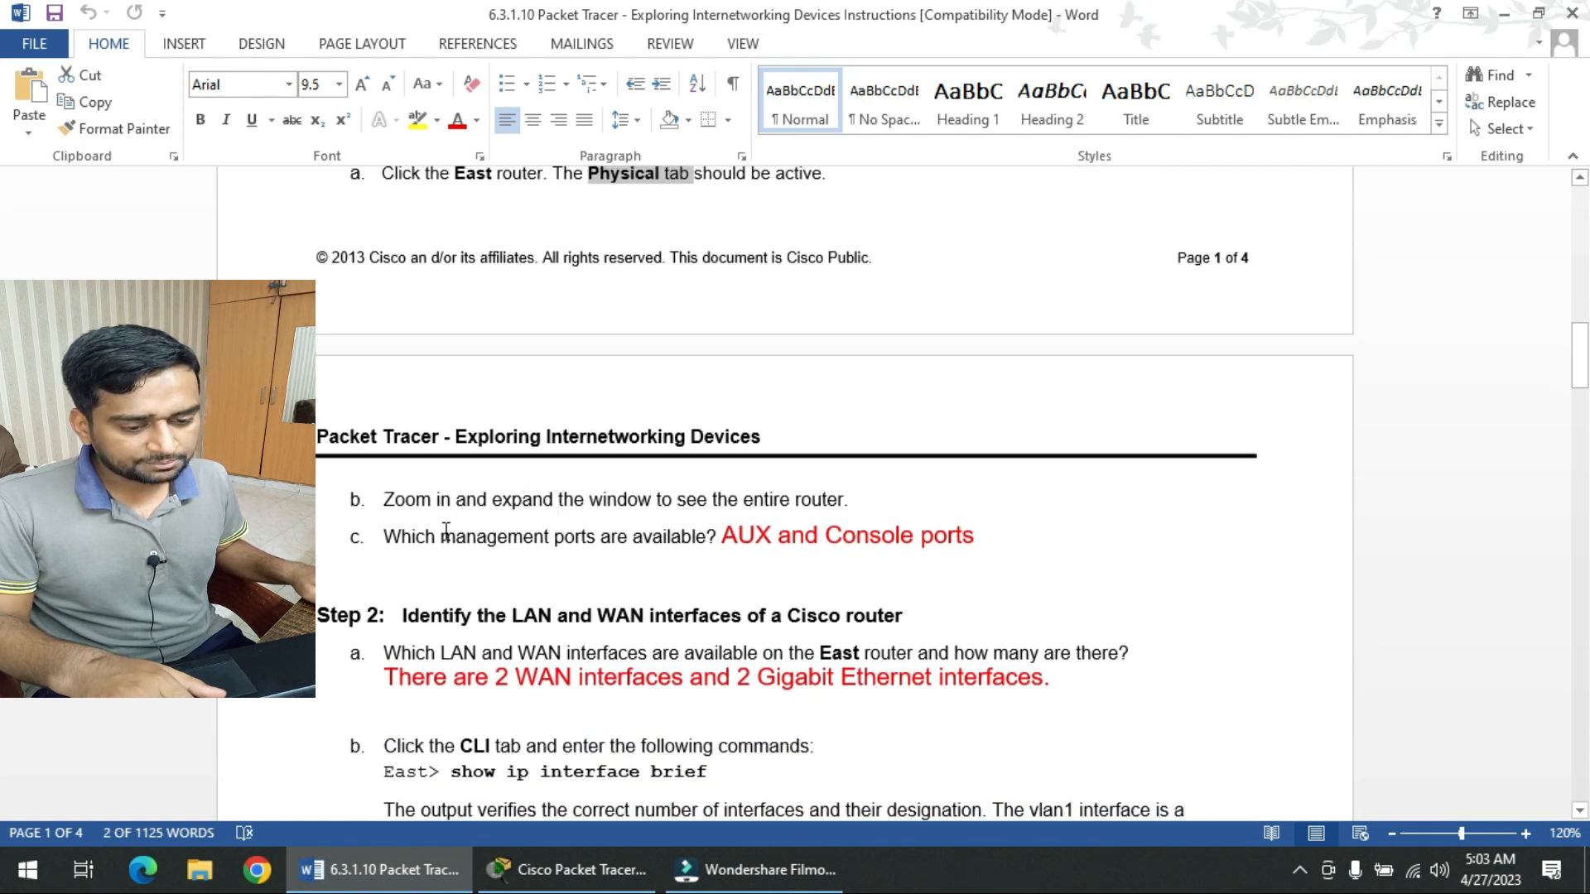
left_click_drag(441, 536, 546, 536)
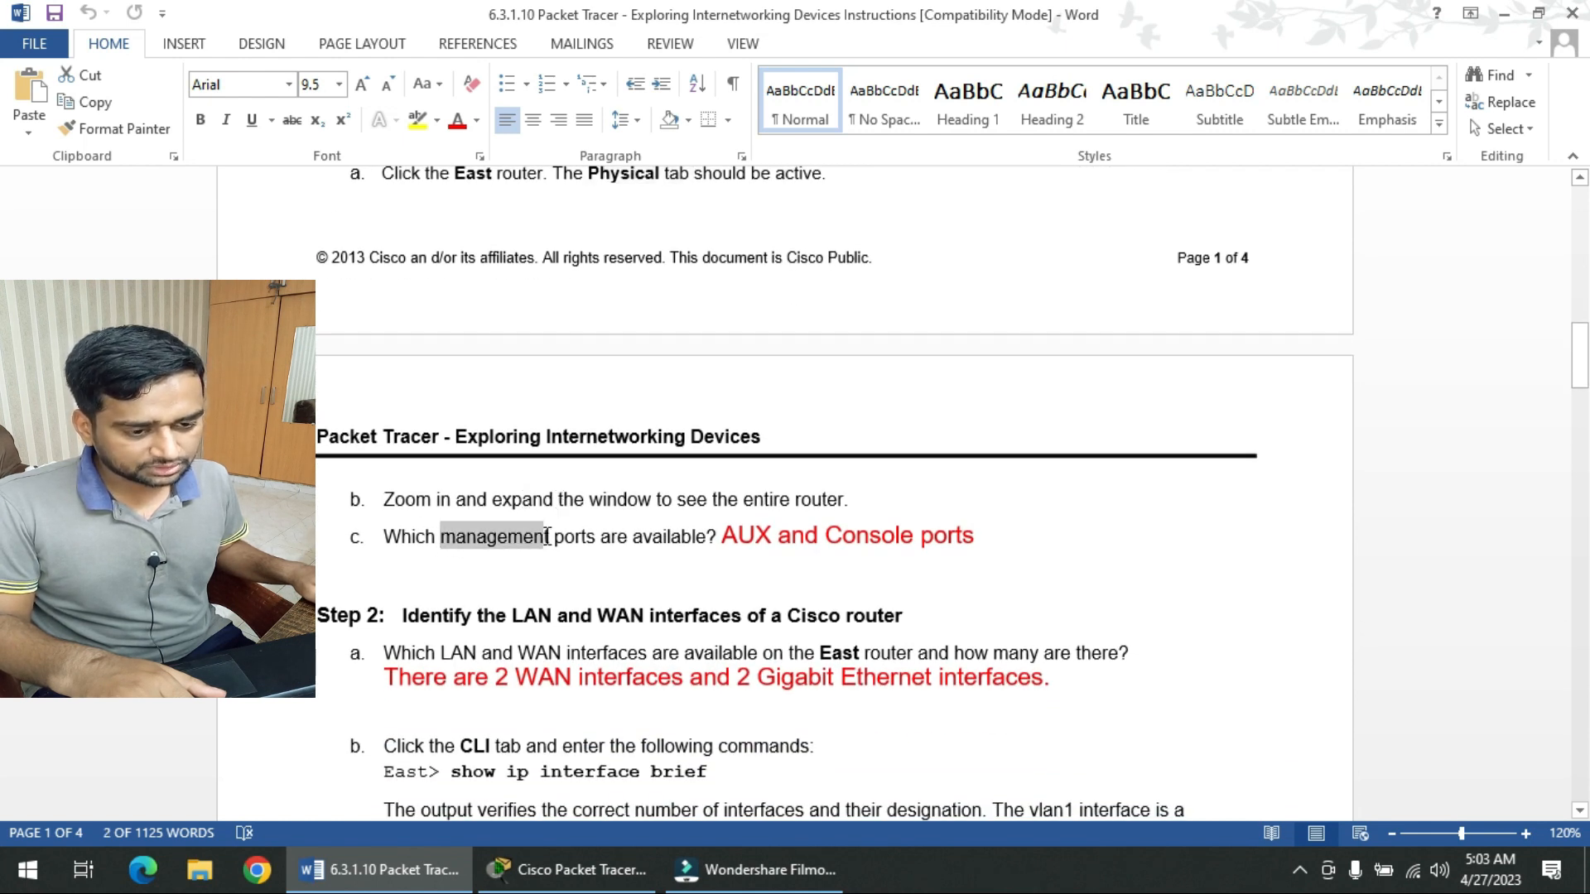
- Switch to Packet Tracer and inspect the East router's physical device view, maximized and zoomed in
left_click(562, 871)
left_click(753, 400)
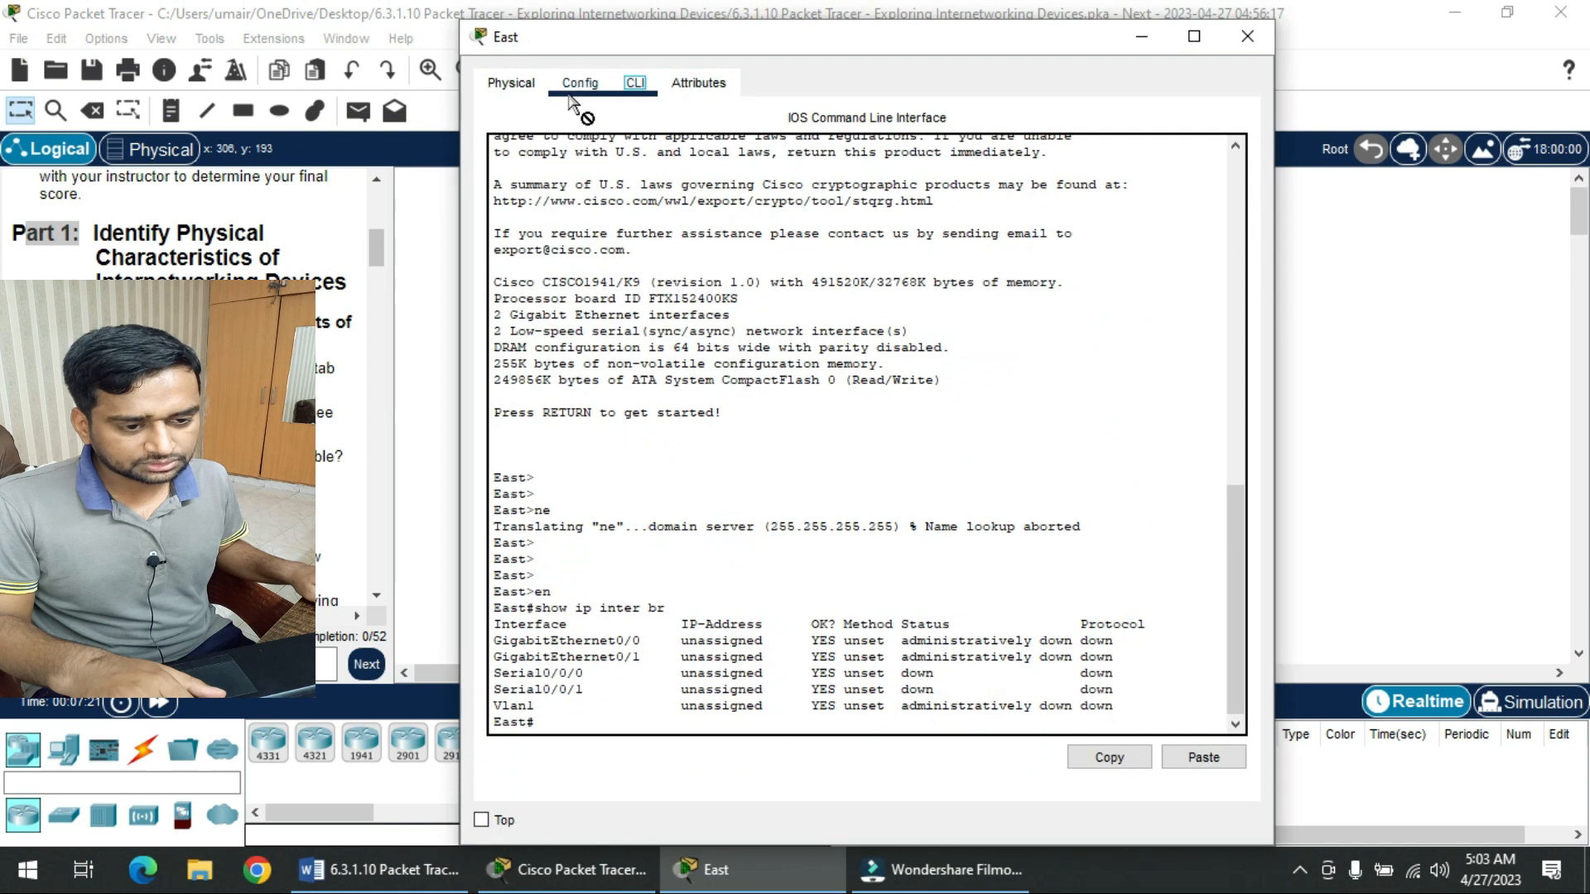
left_click(572, 89)
left_click(509, 83)
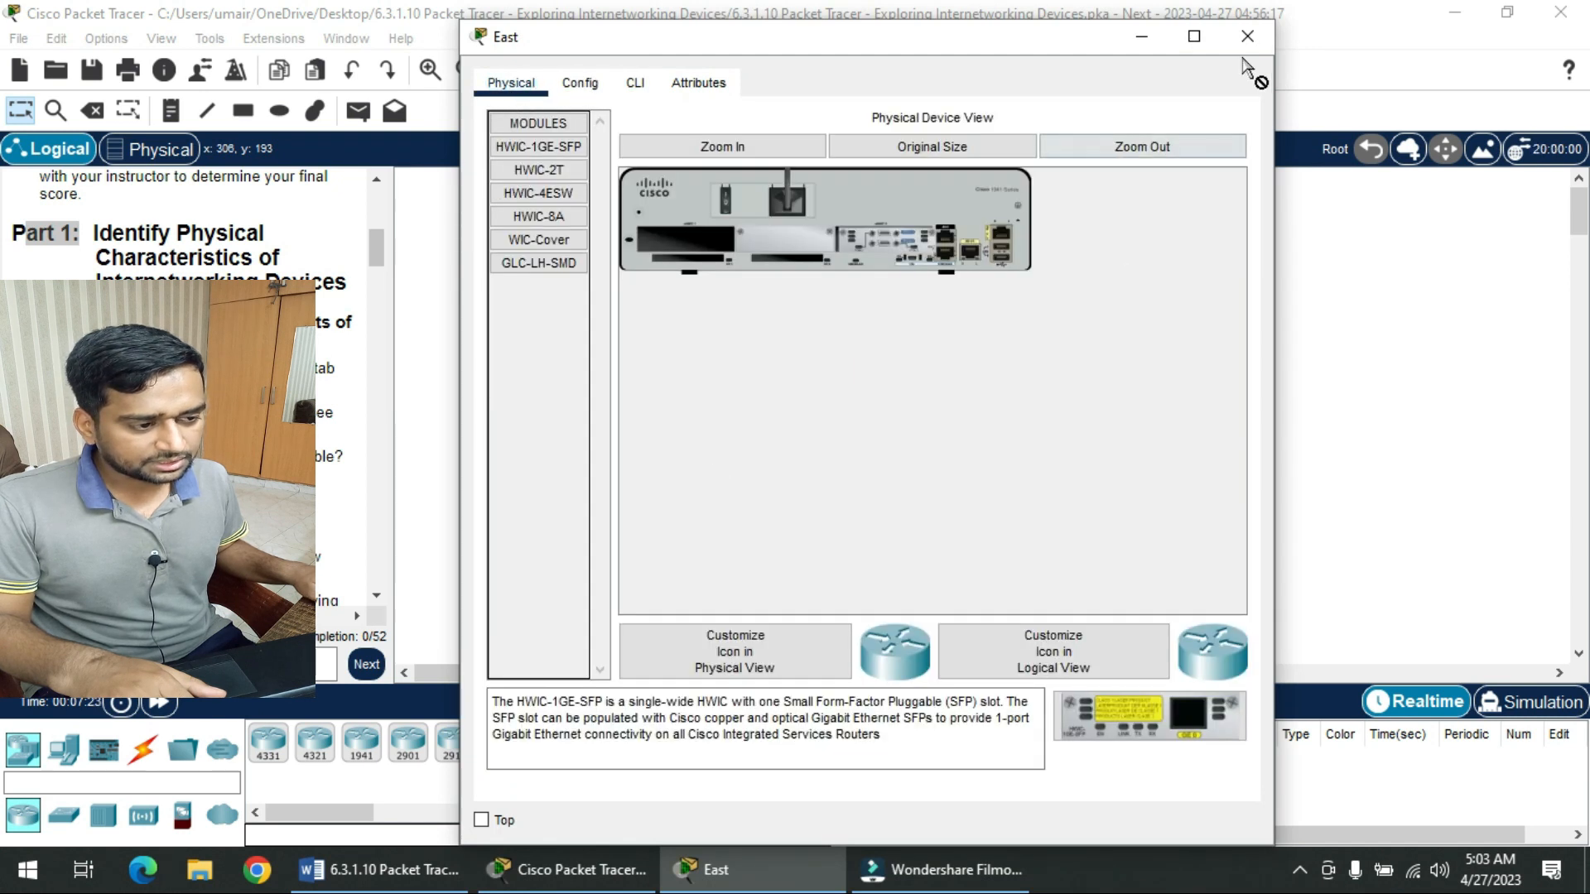
left_click(1194, 35)
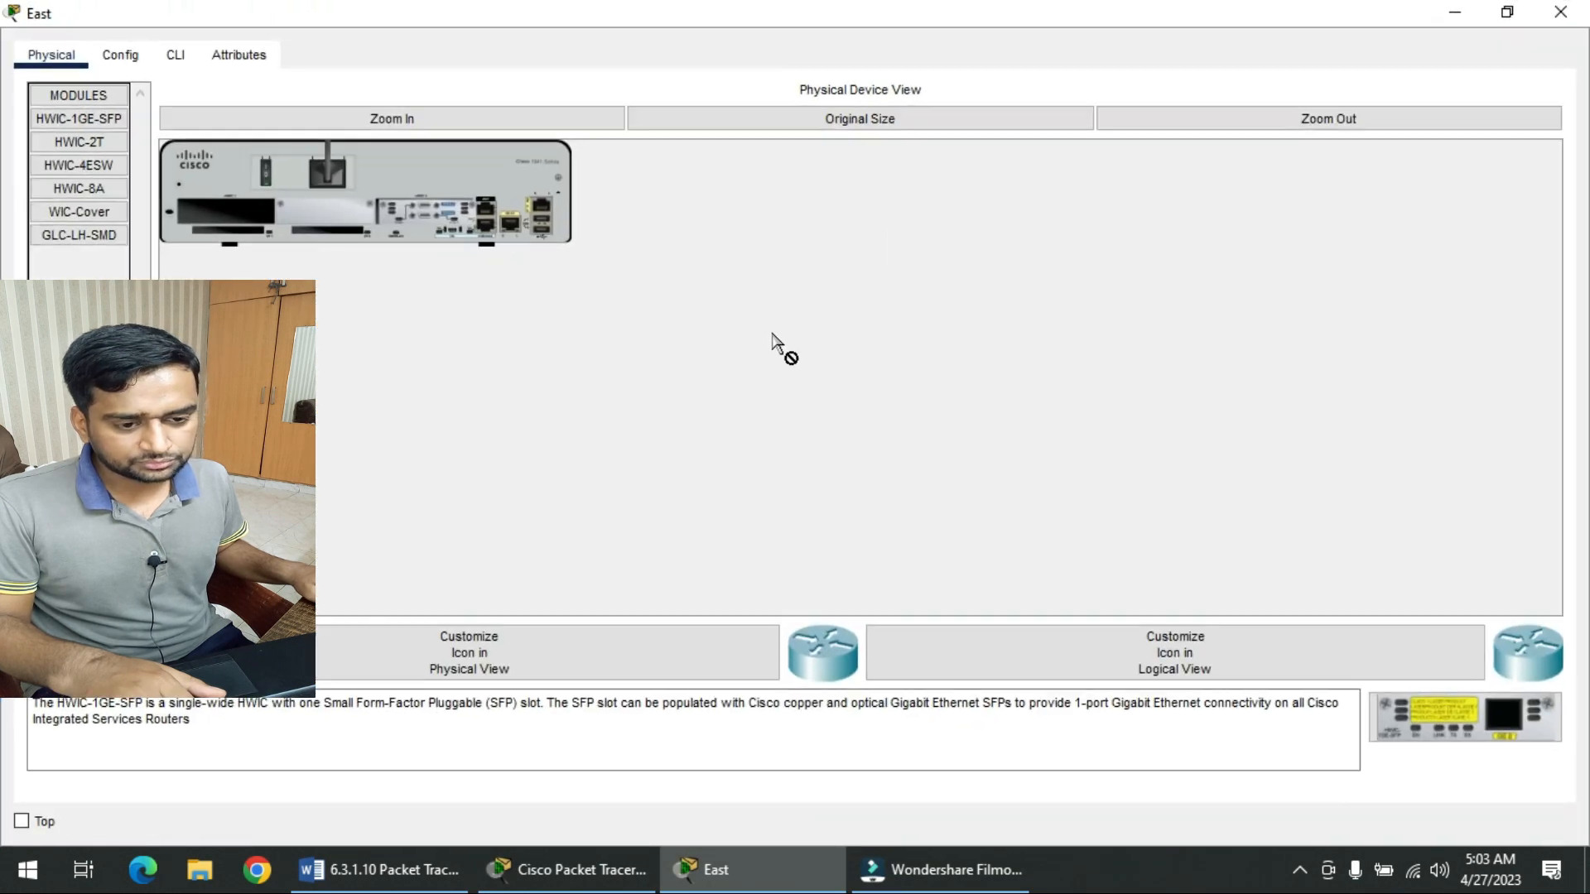
left_click(423, 123)
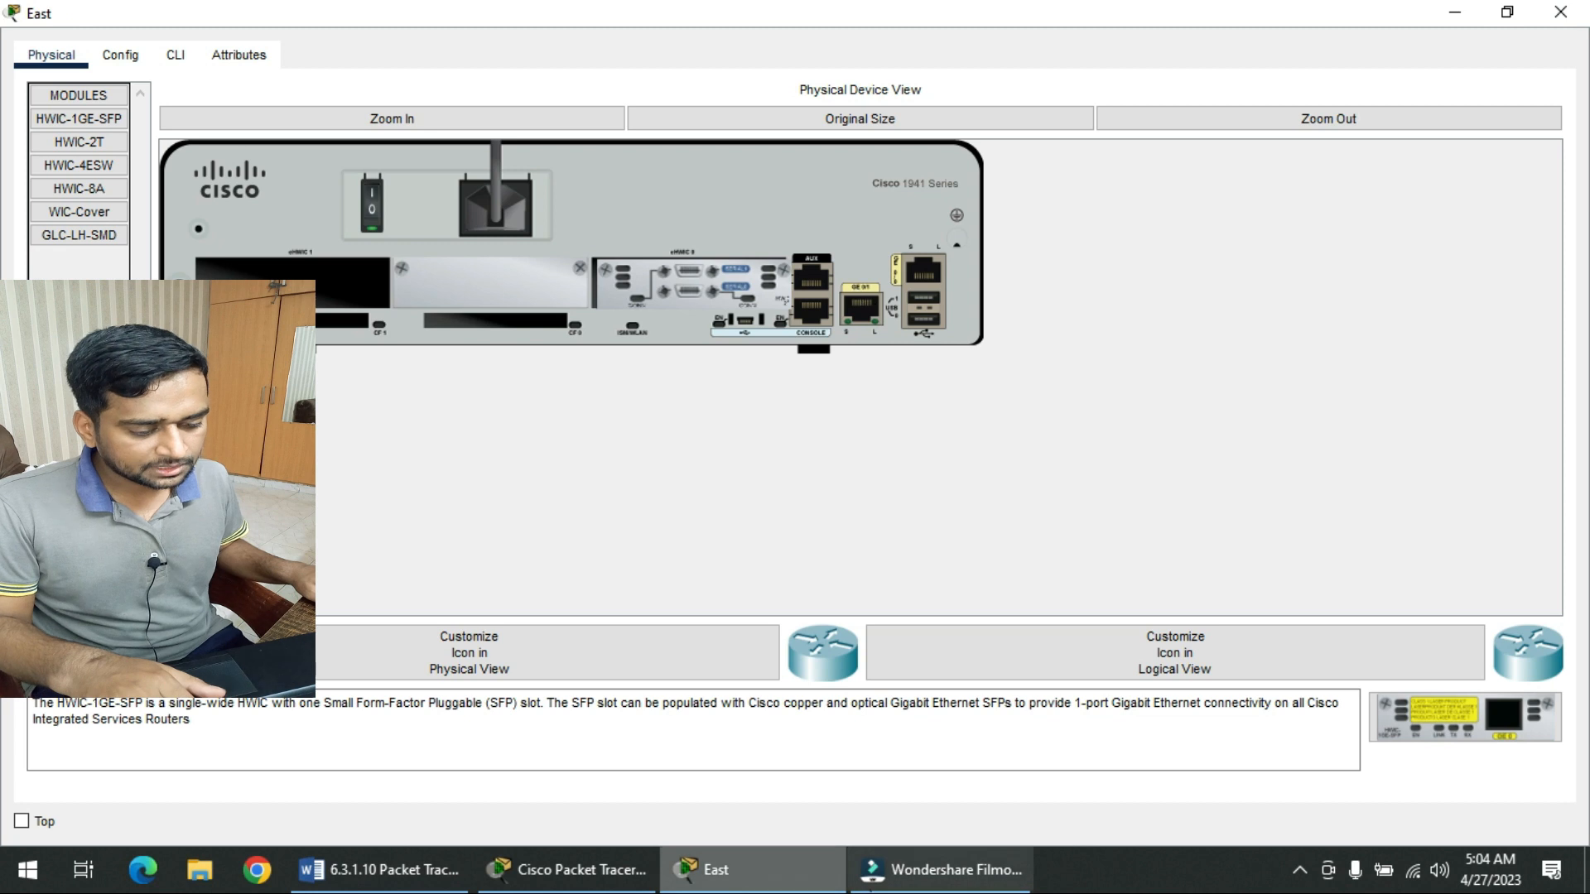
- Switch to the Word instructions and read Step 2 on the East router's LAN and WAN interfaces
left_click(377, 869)
left_click(522, 535)
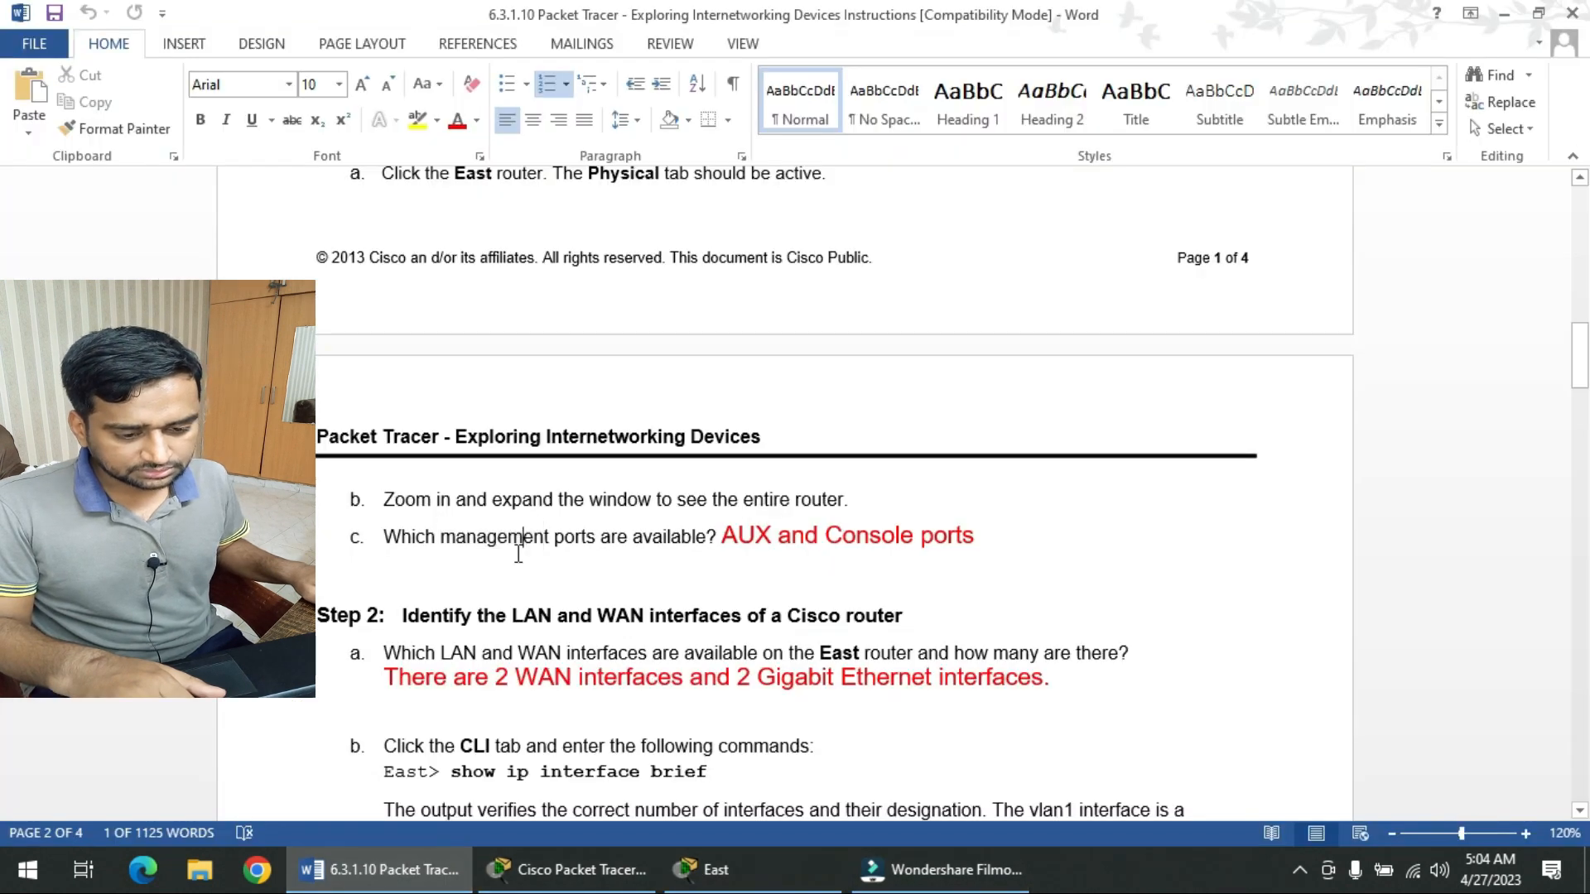
scroll(518, 550, "down", 3)
scroll(518, 555, "down", 1)
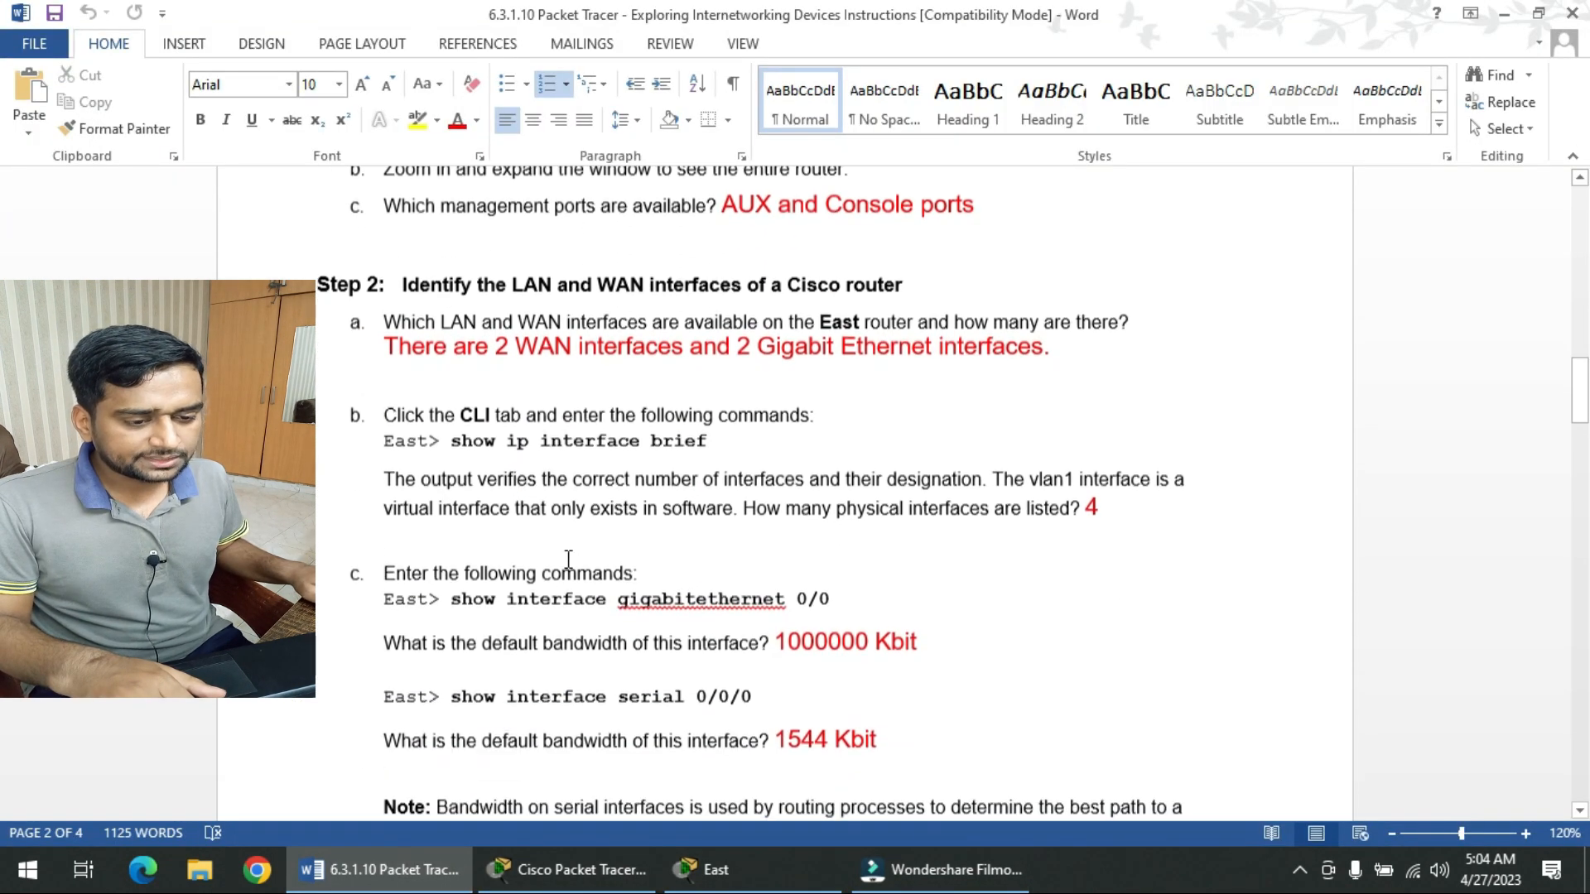
left_click_drag(649, 282, 899, 281)
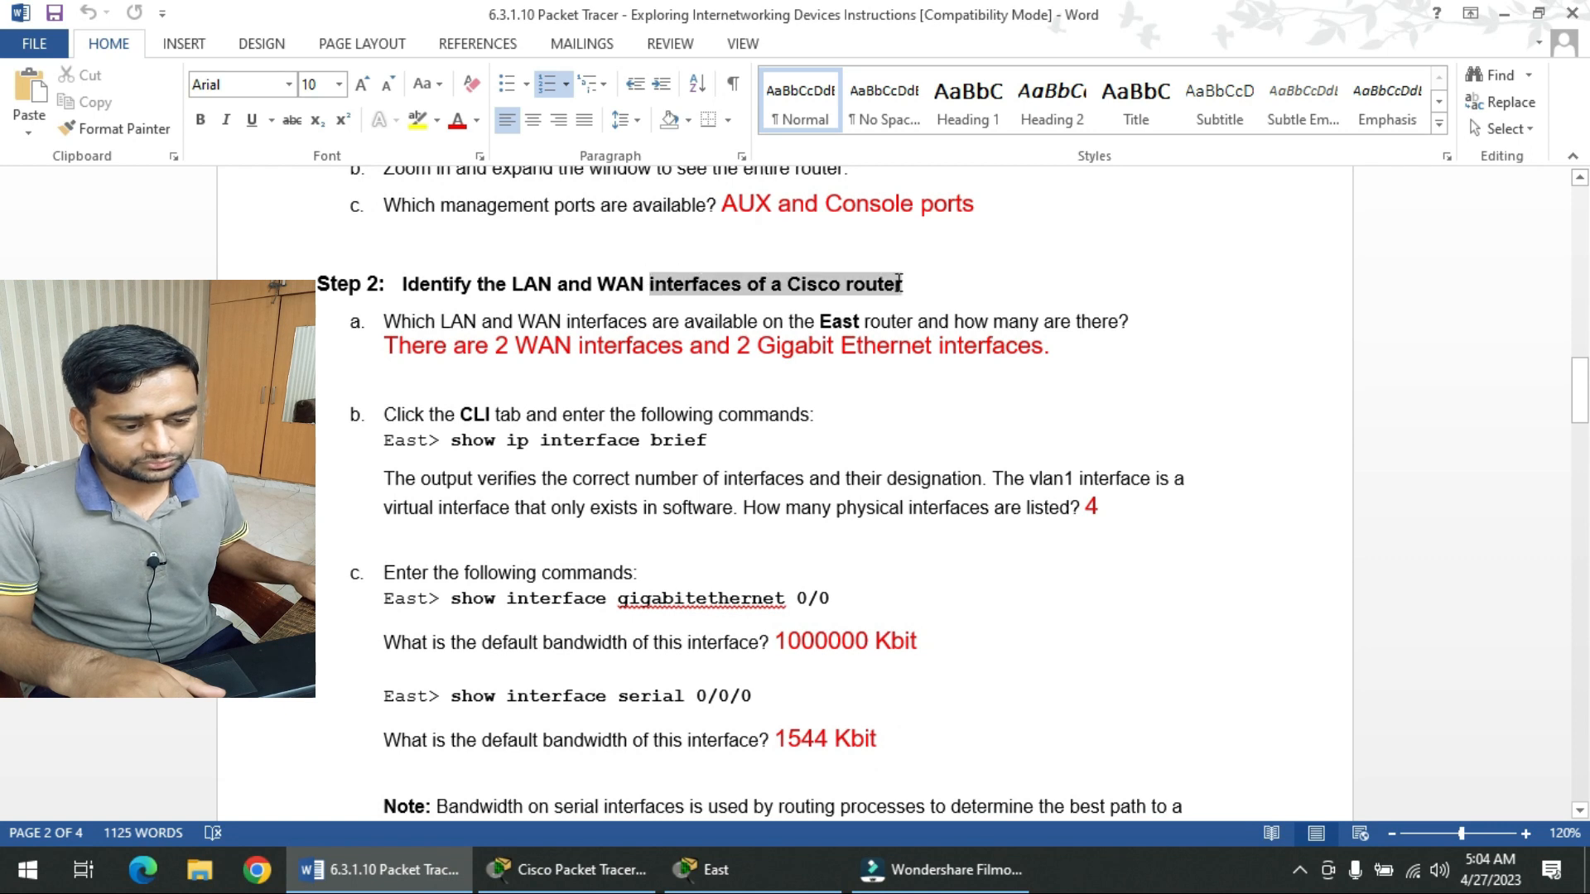
left_click(834, 321)
left_click_drag(819, 321, 879, 319)
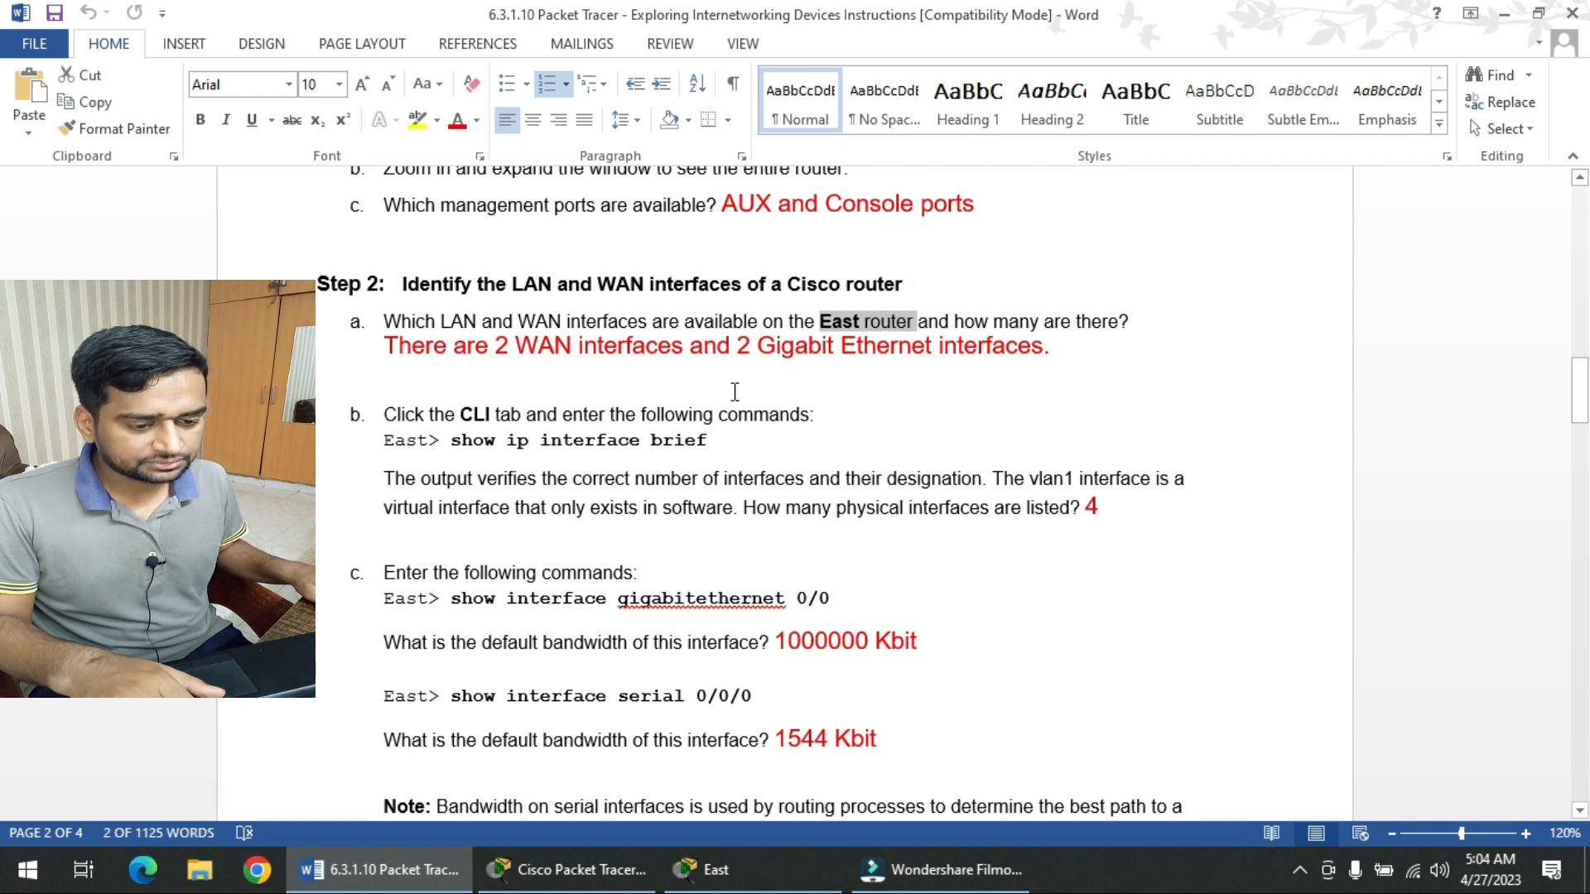
left_click(683, 335)
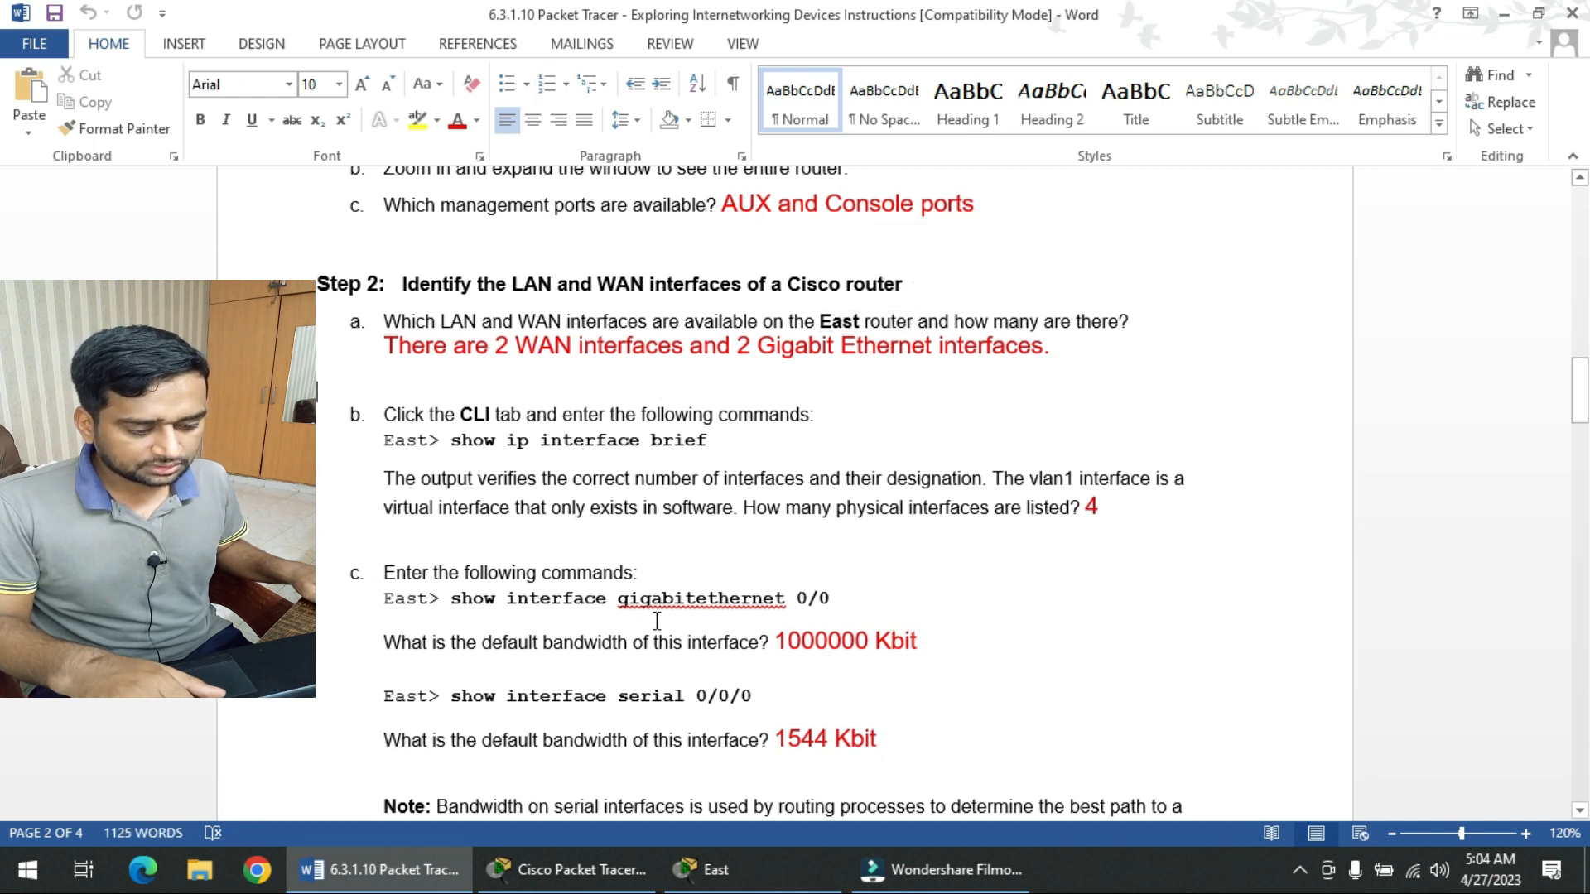
- Return to the East router and examine the GigabitEthernet0/0 and GigabitEthernet0/1 configurations and the ports in its physical view
left_click(725, 884)
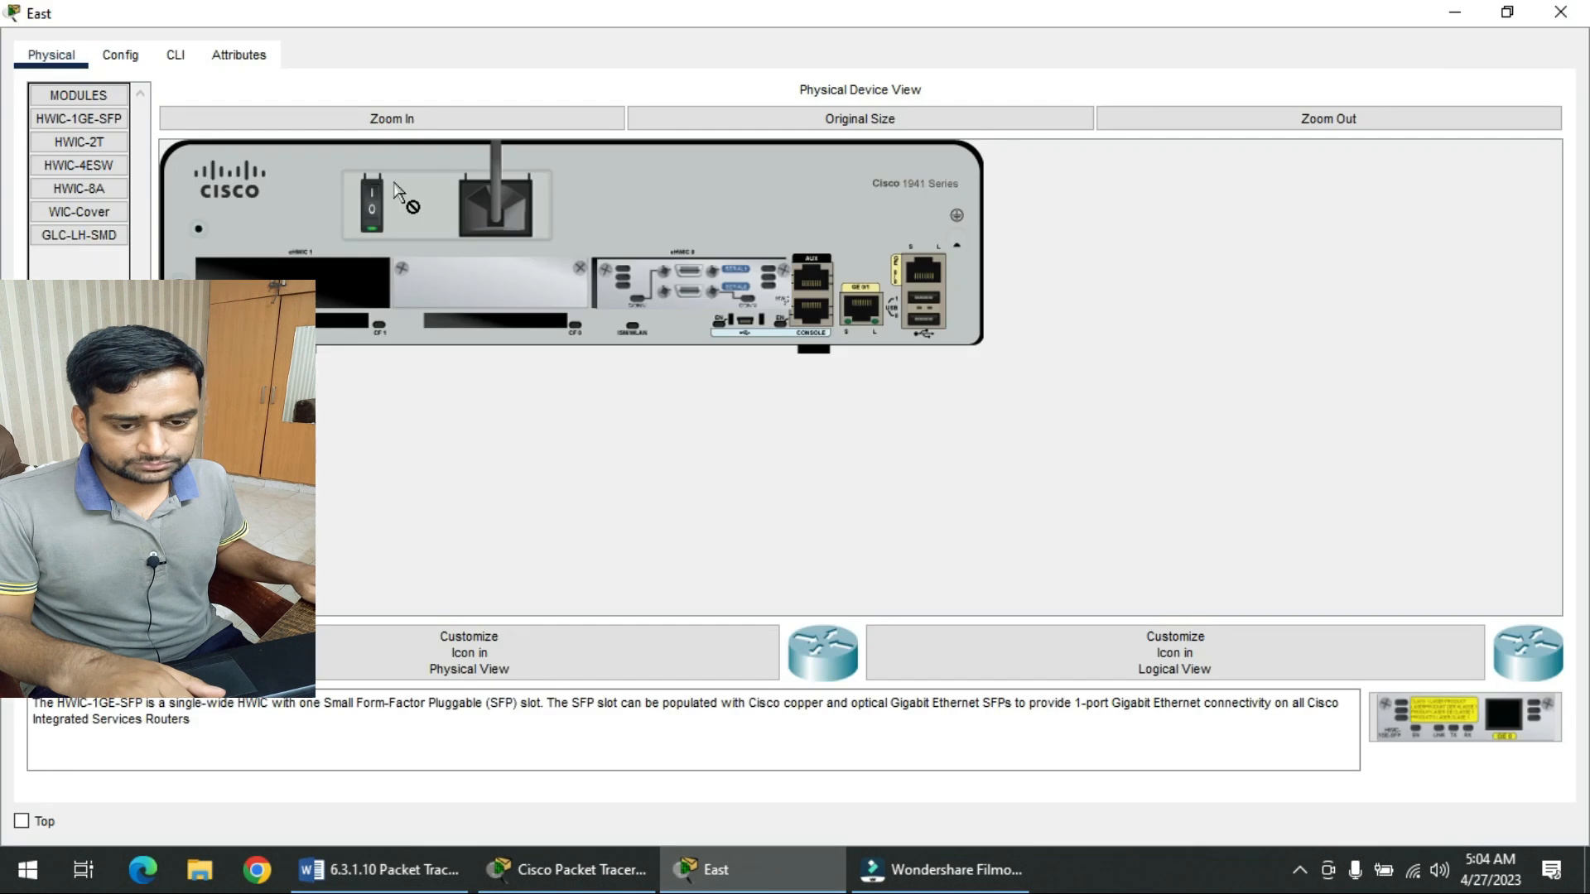
left_click(121, 56)
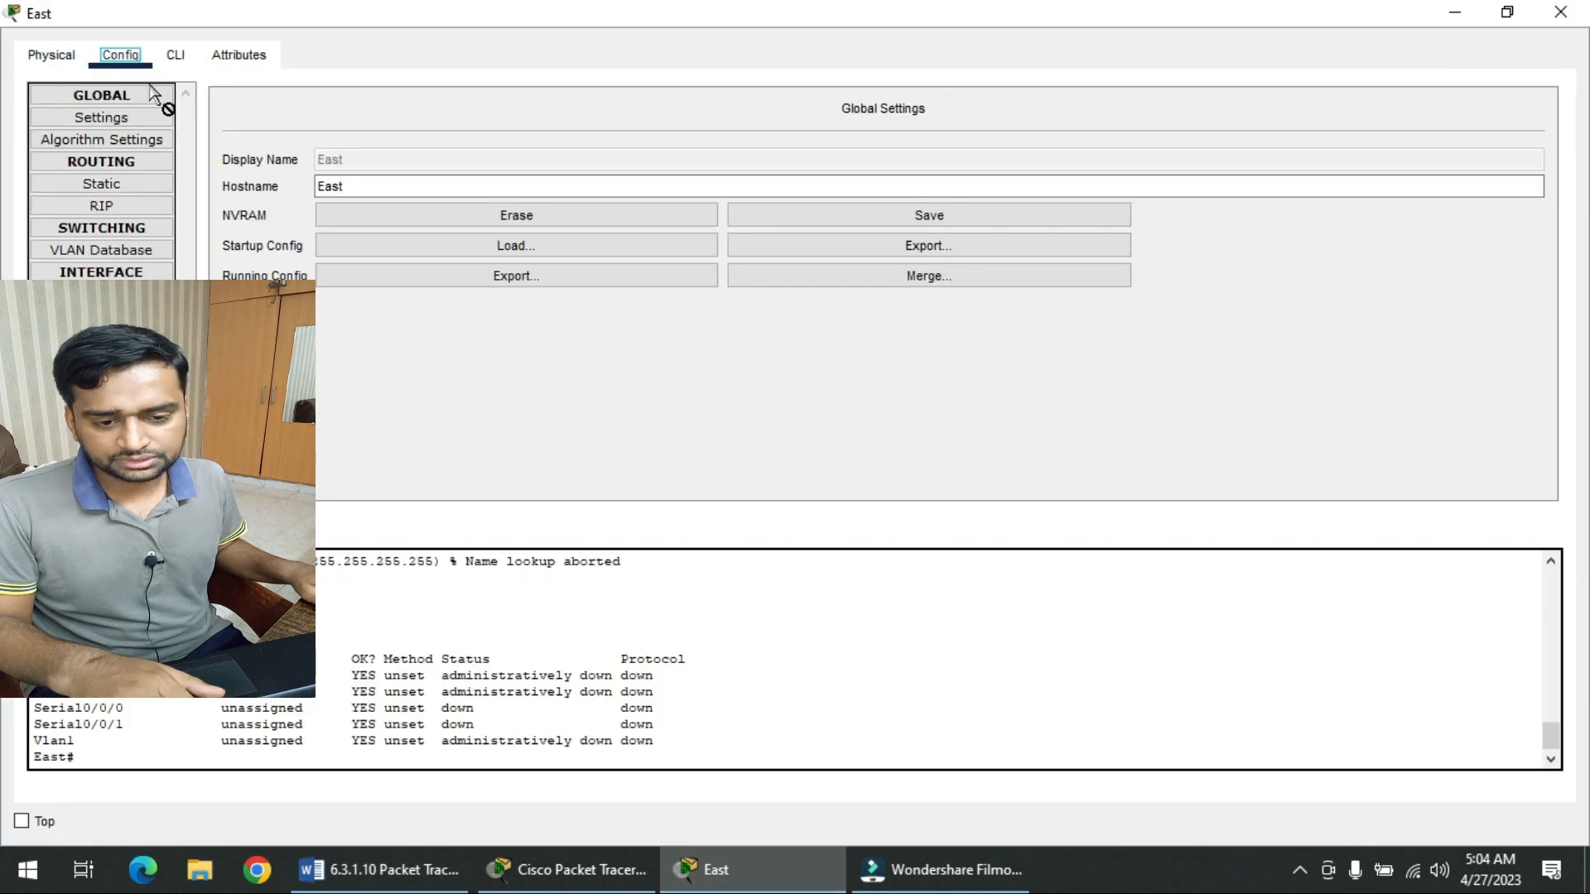
left_click(101, 294)
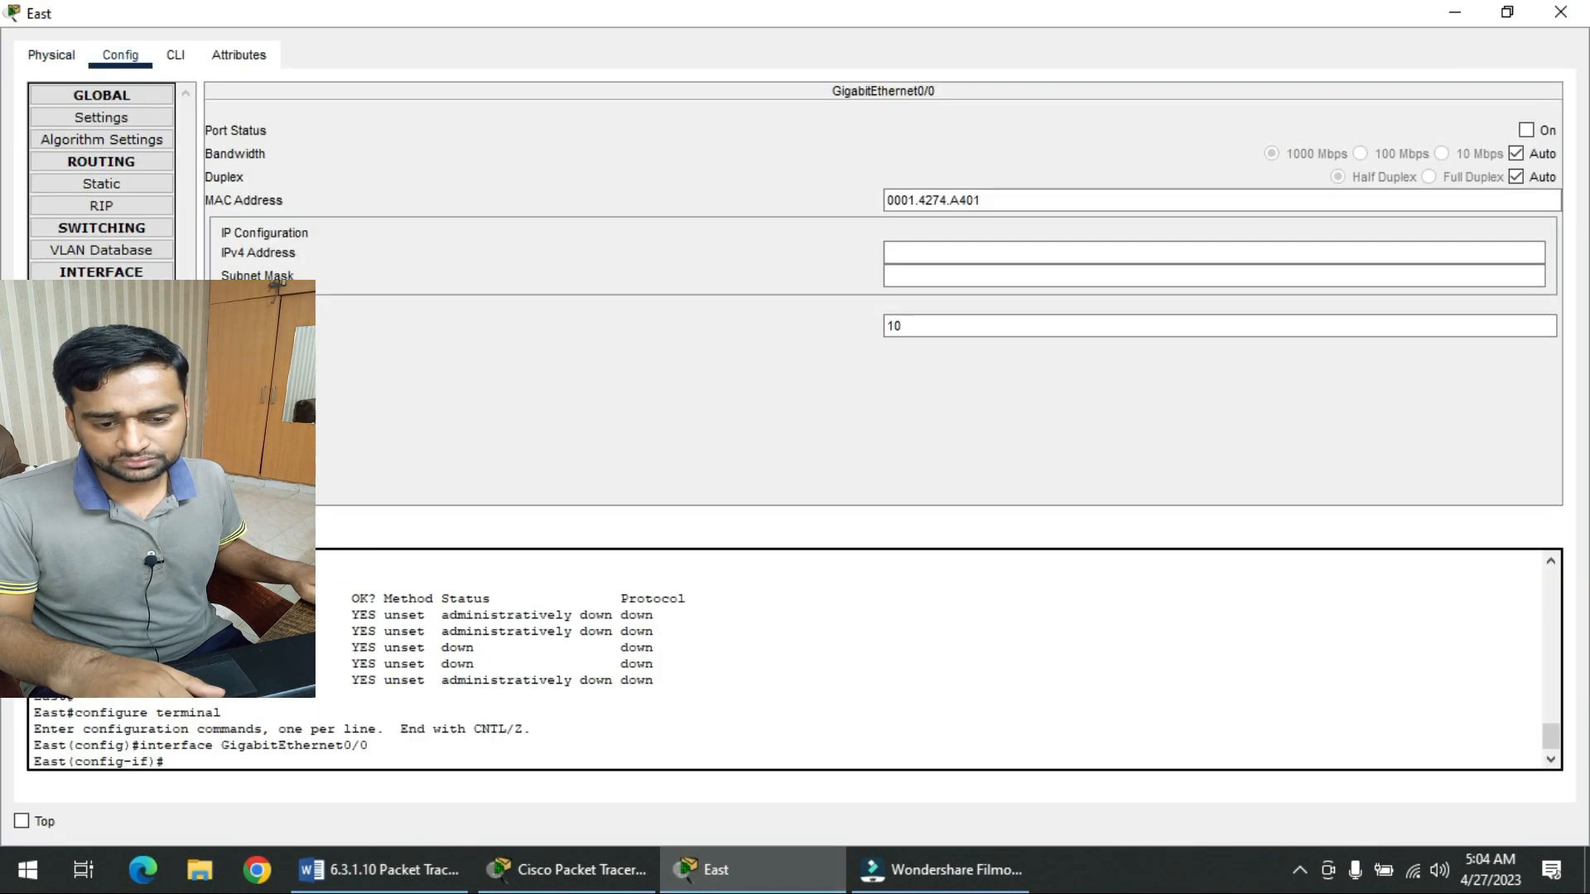
left_click(101, 316)
left_click(101, 294)
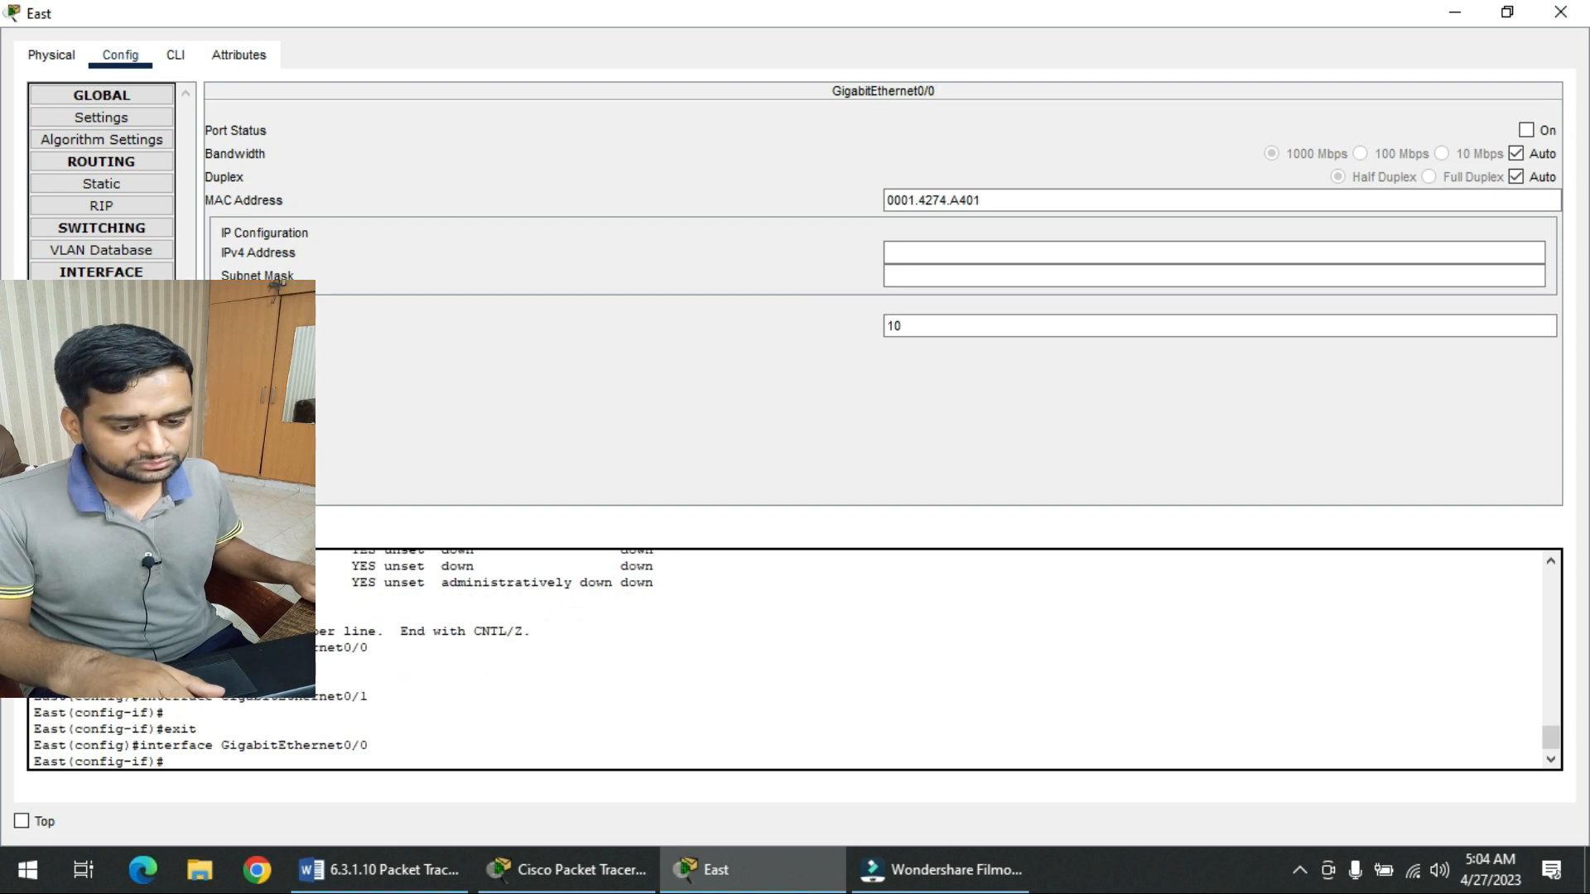
left_click(101, 316)
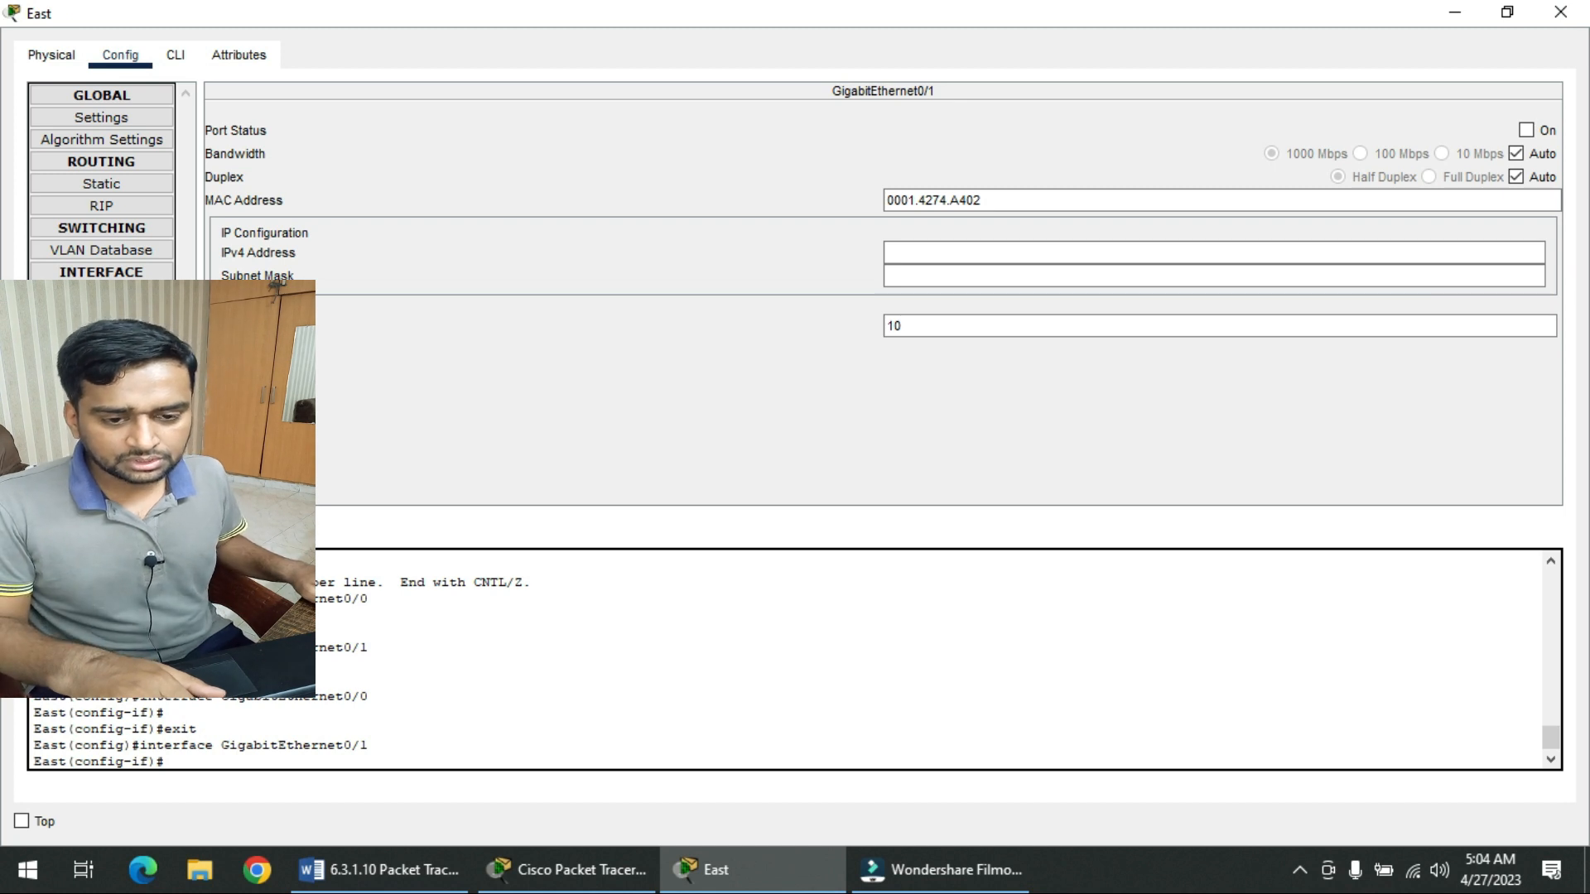
left_click(52, 58)
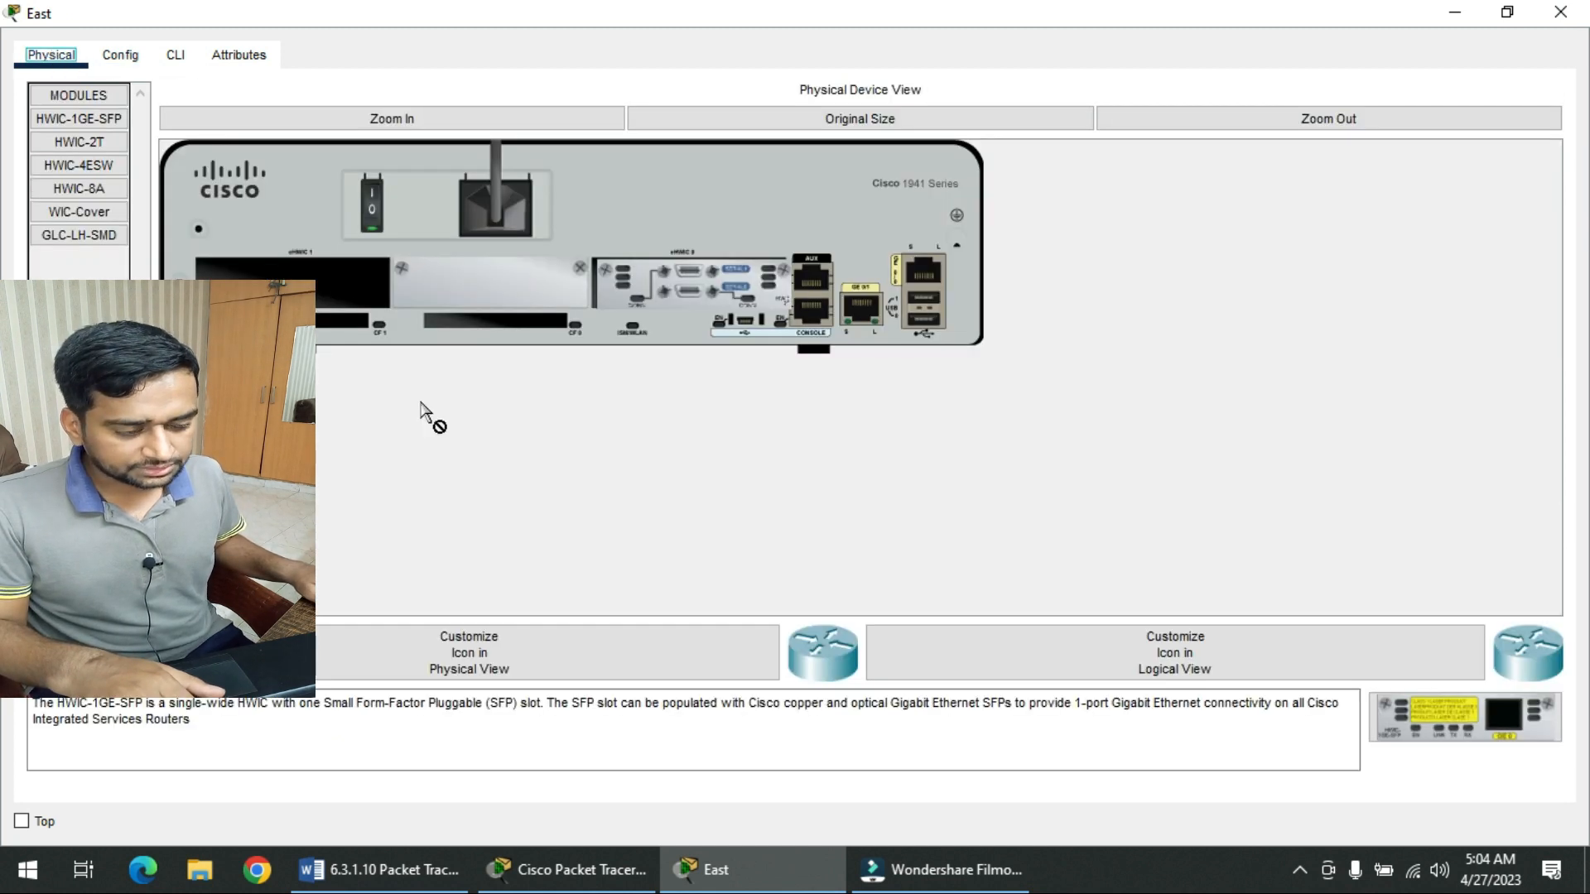
left_click_drag(660, 458, 220, 57)
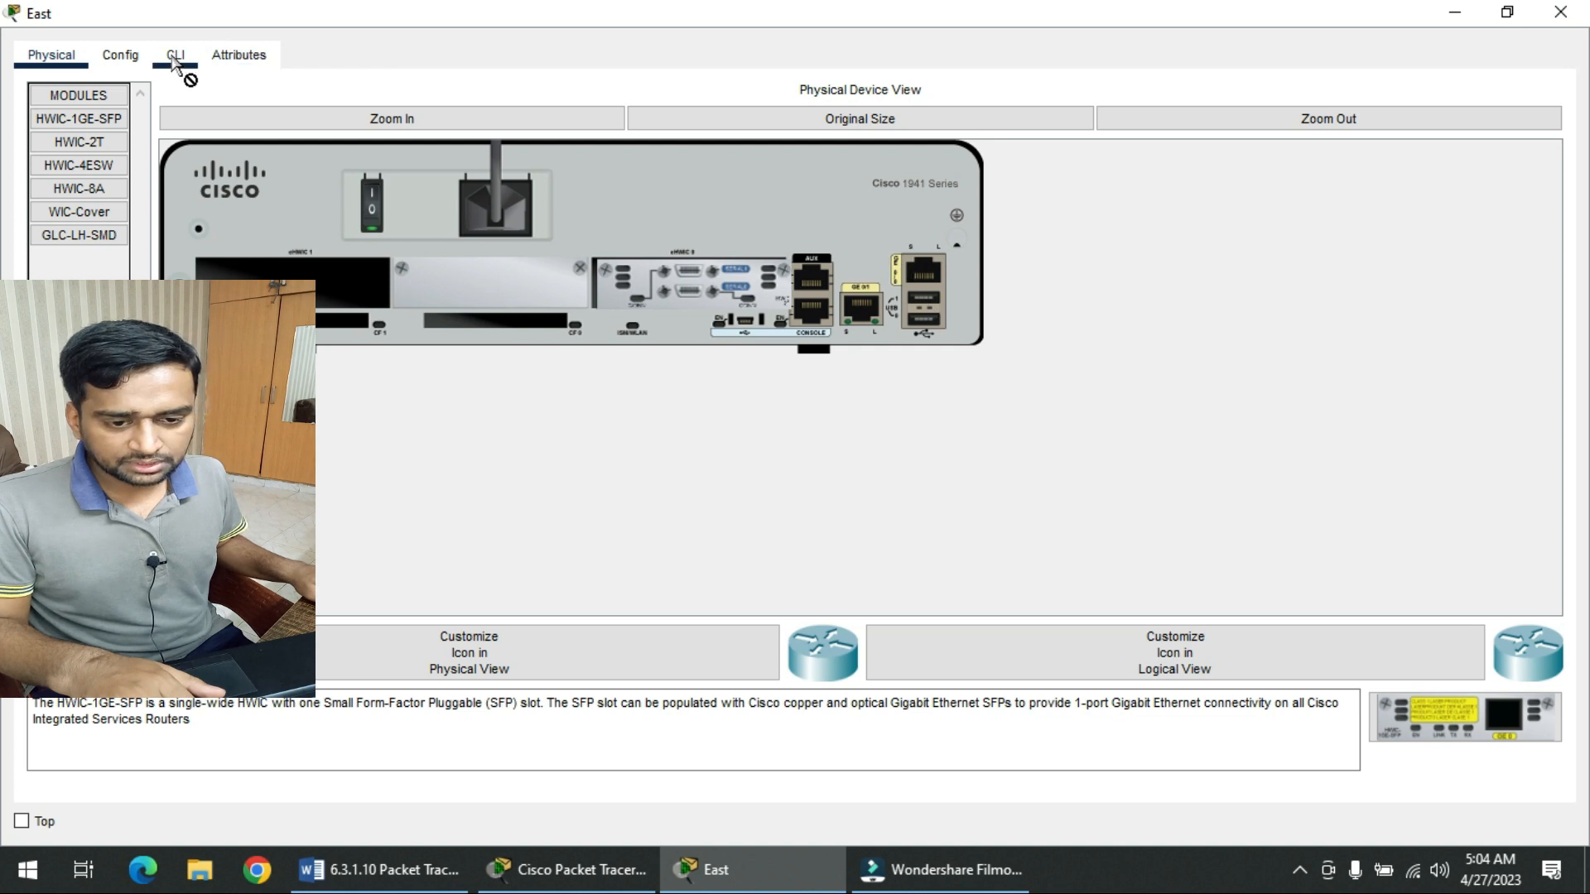
- Open the East router's command line and leave interface configuration mode with the end command
left_click(176, 56)
key("Return")
key("Return")
key("Return")
key("Return")
key("Return")
key("Return")
key("Return")
key("Return")
type("end")
key("Return")
key("Return")
key("Return")
key("Return")
key("Return")
key("Return")
- Run "show ip inter br" on the East router and highlight the physical interfaces in the output
type("show ip inter br")
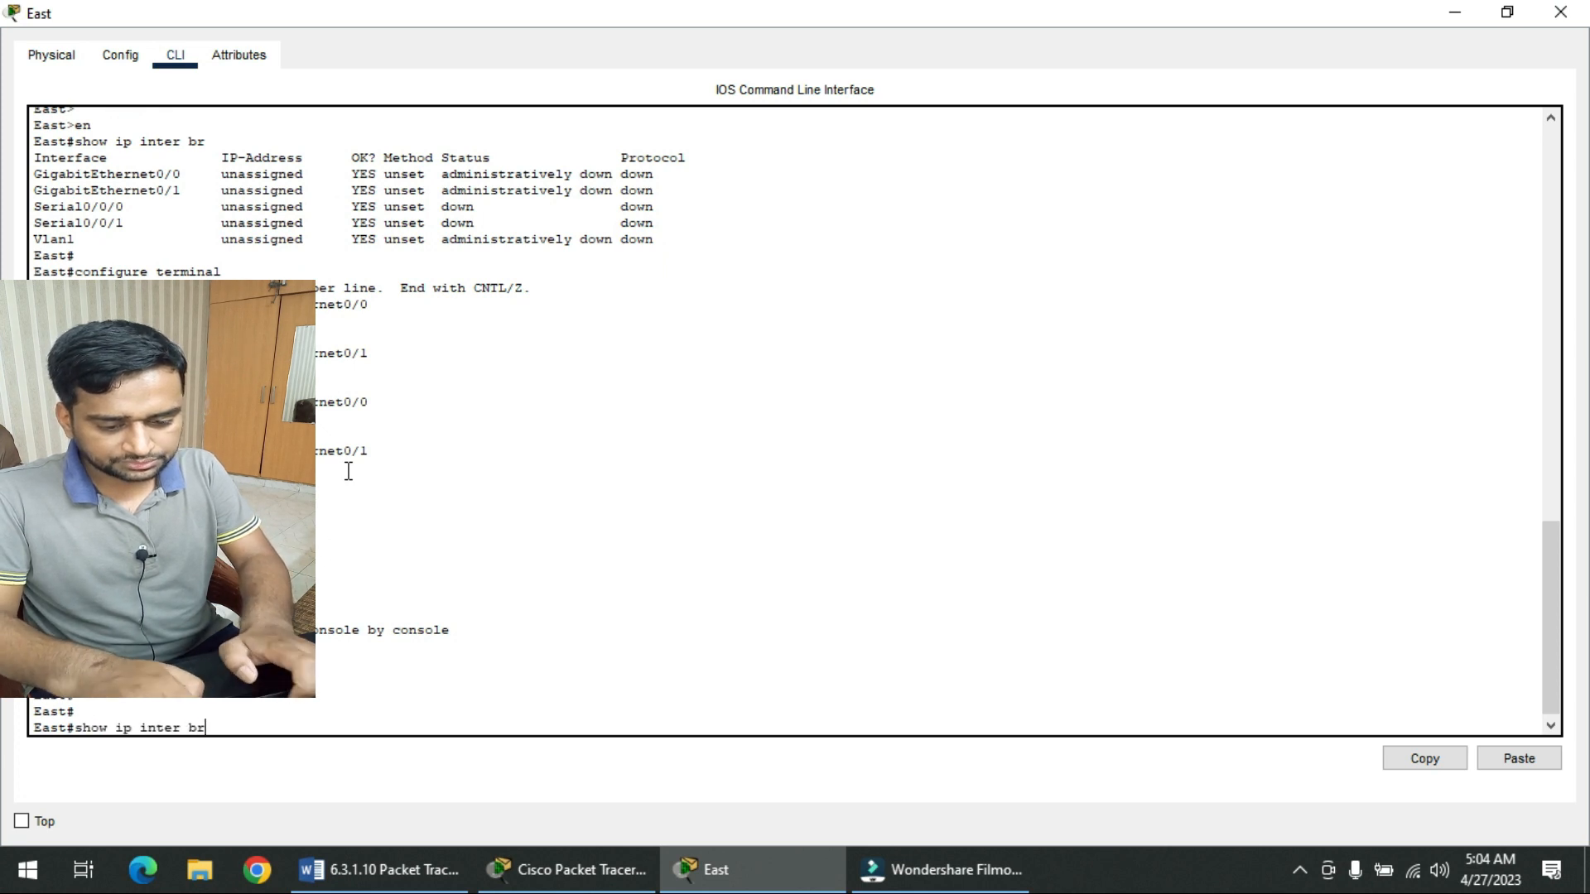
key("Return")
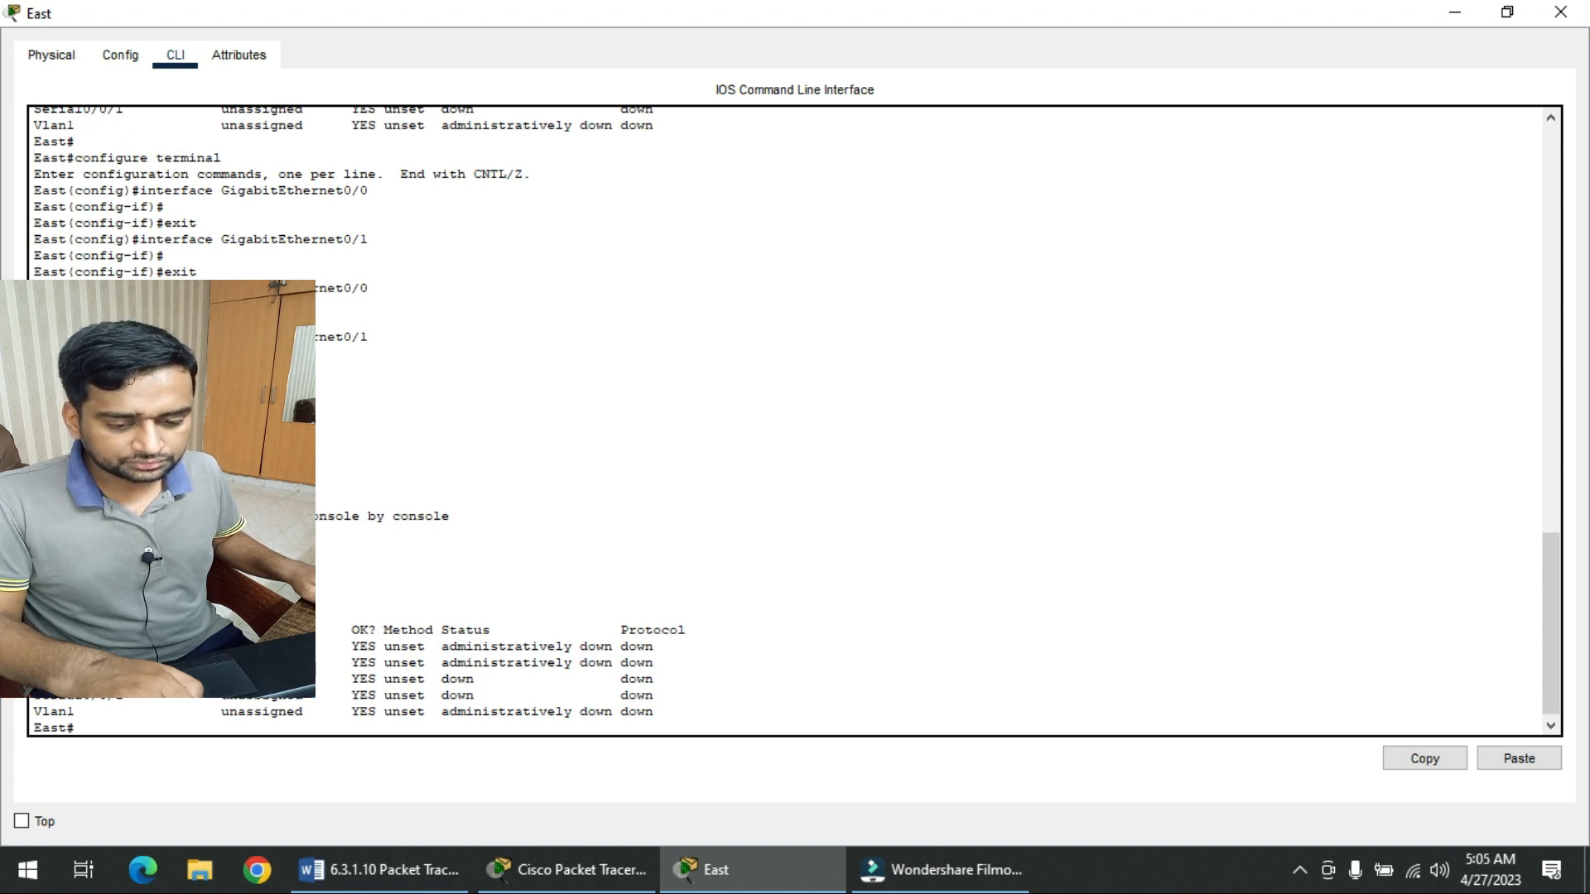
left_click_drag(34, 647, 141, 700)
left_click(69, 705)
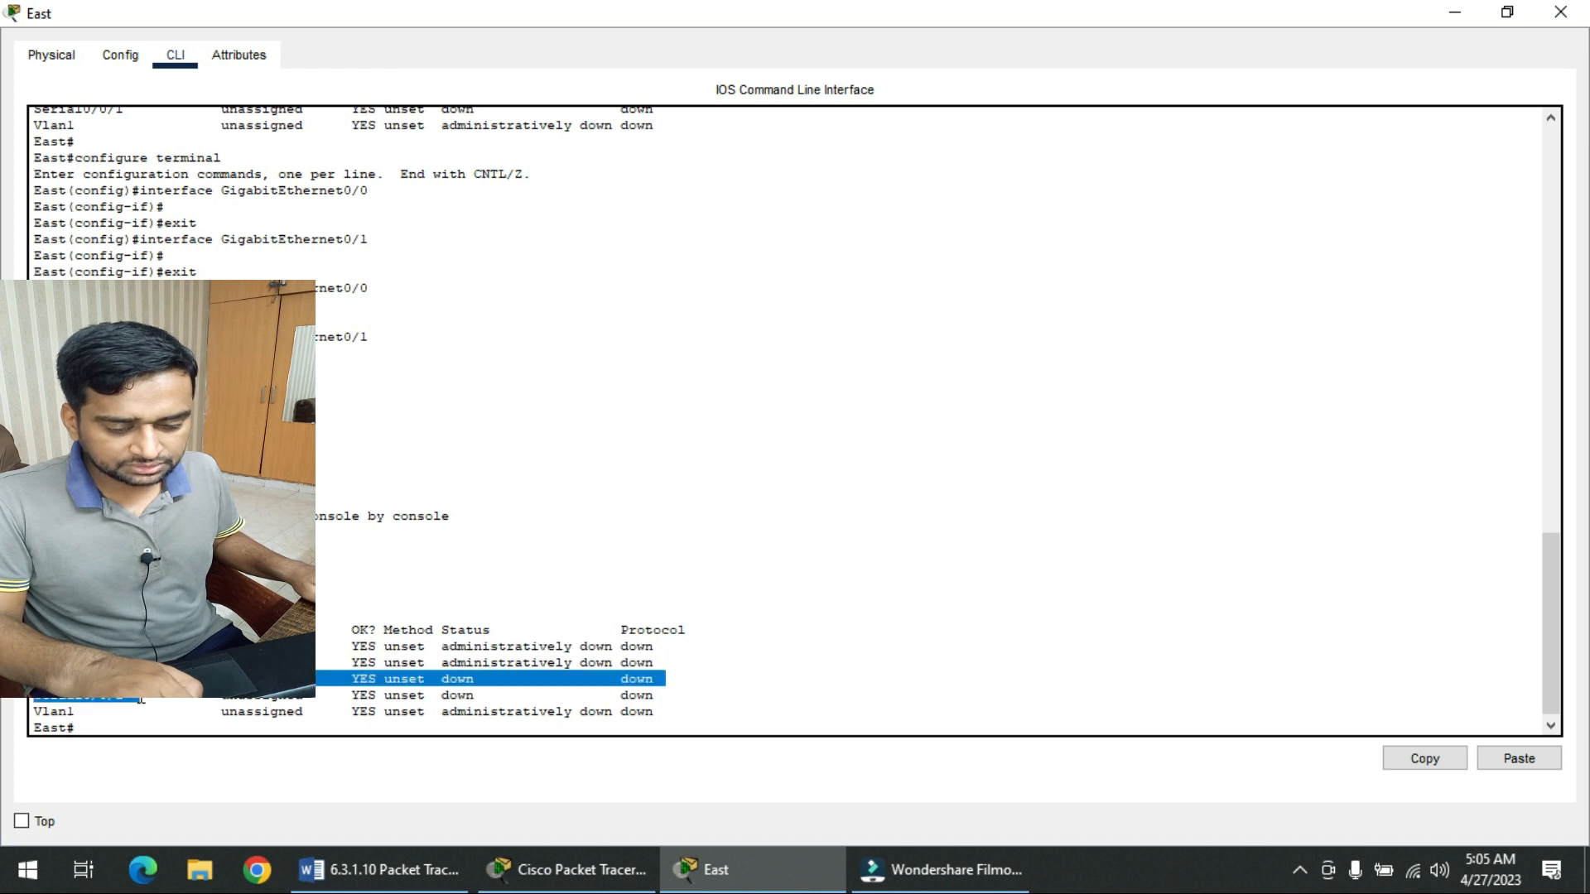
- Highlight the Vlan1 entry and the physical interfaces in the East router's interface list, and close the router window
double_click(36, 711)
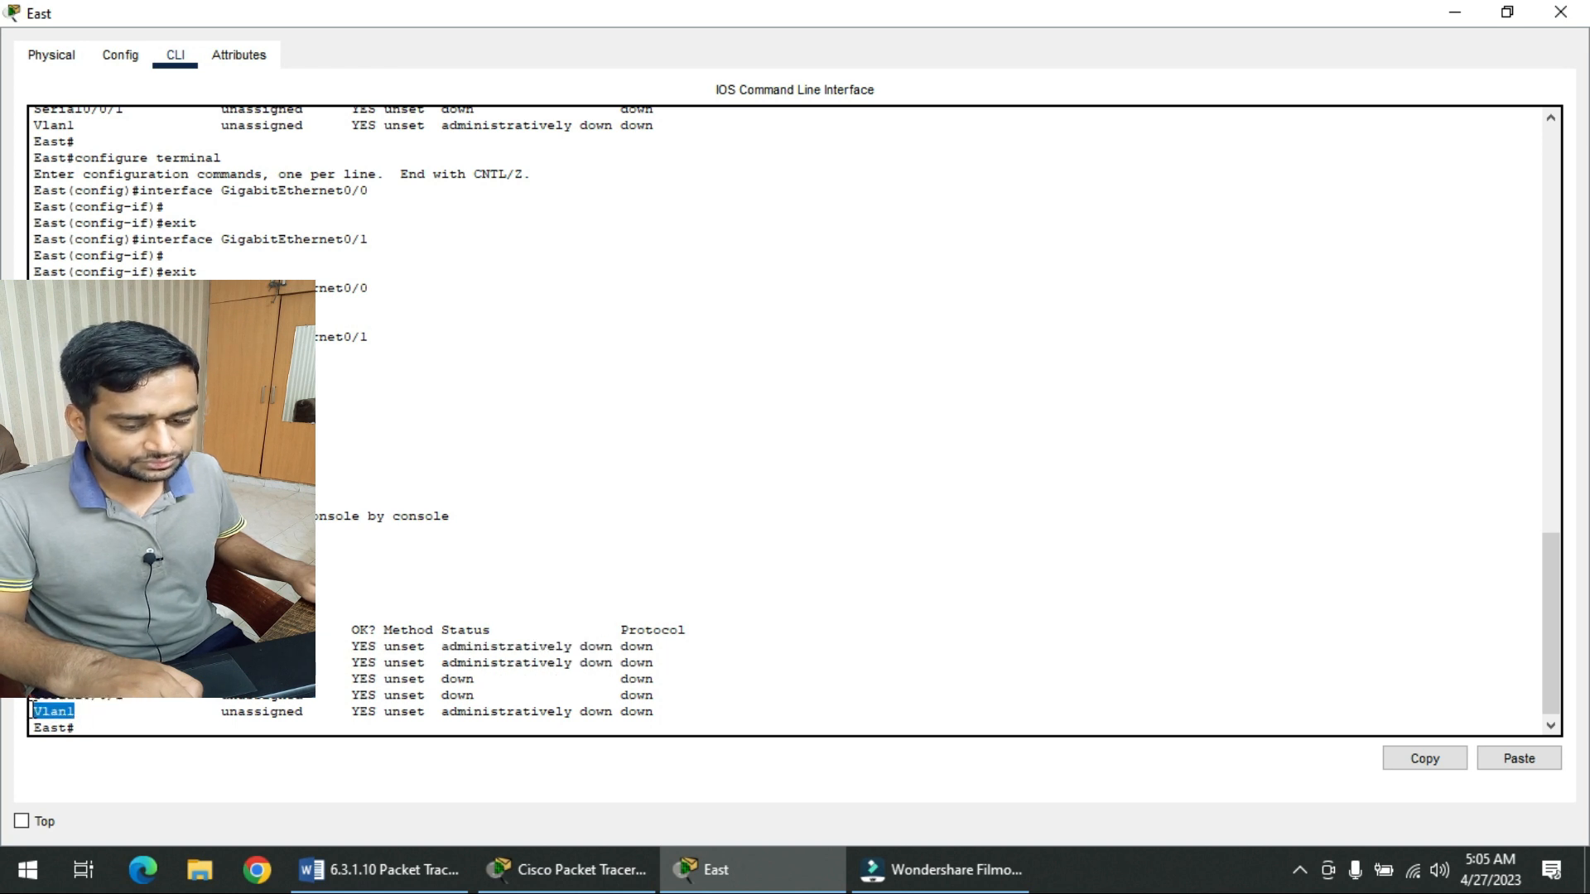
left_click(55, 712)
left_click_drag(76, 712, 123, 646)
left_click(117, 702)
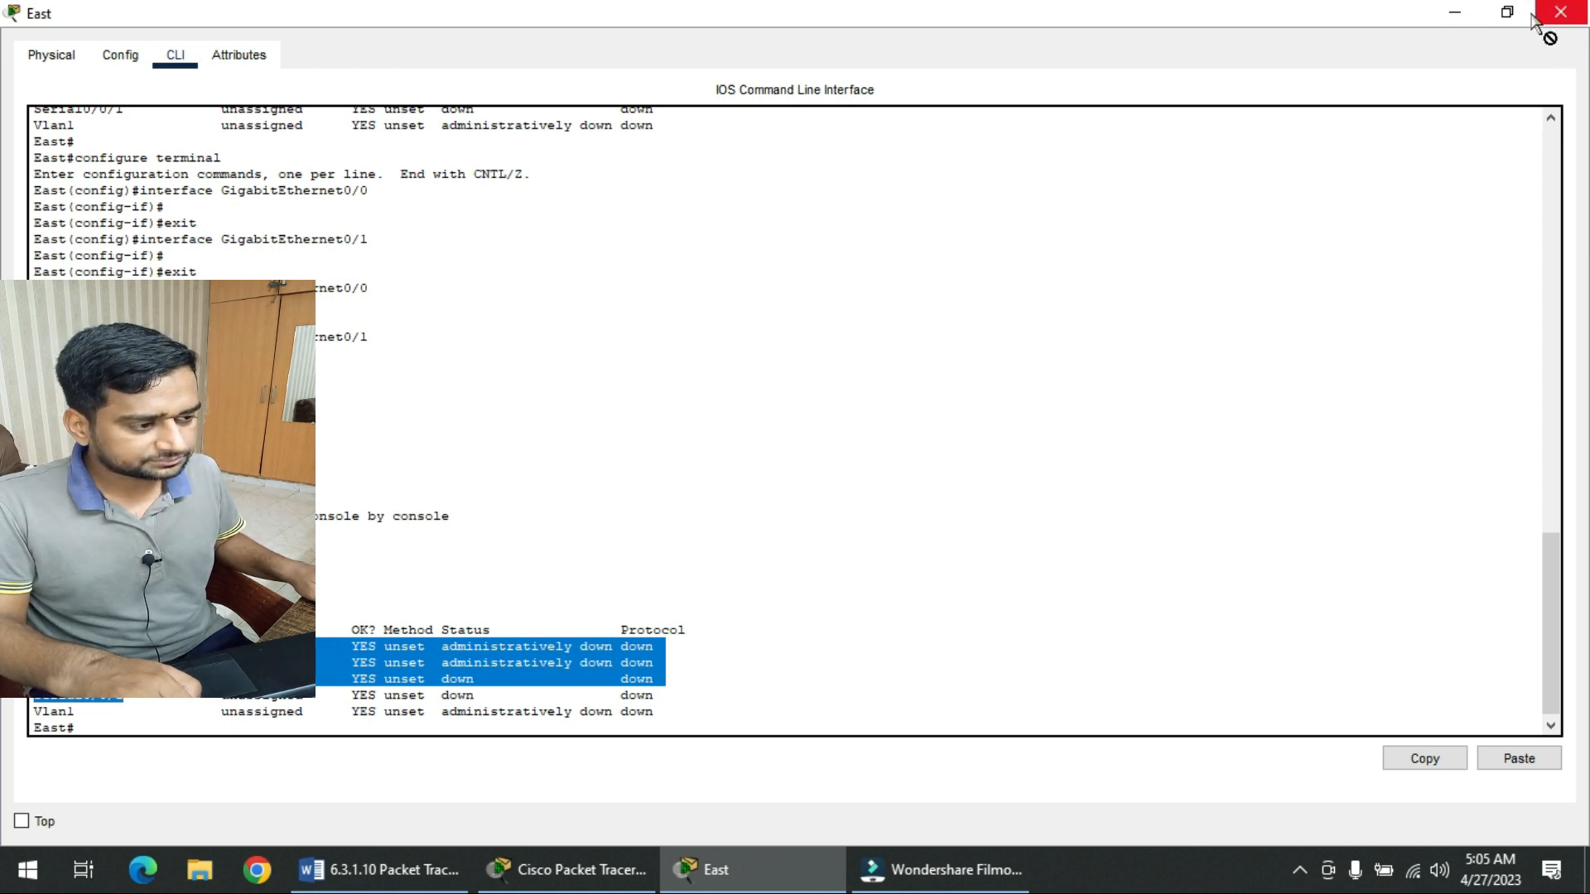
left_click(1559, 12)
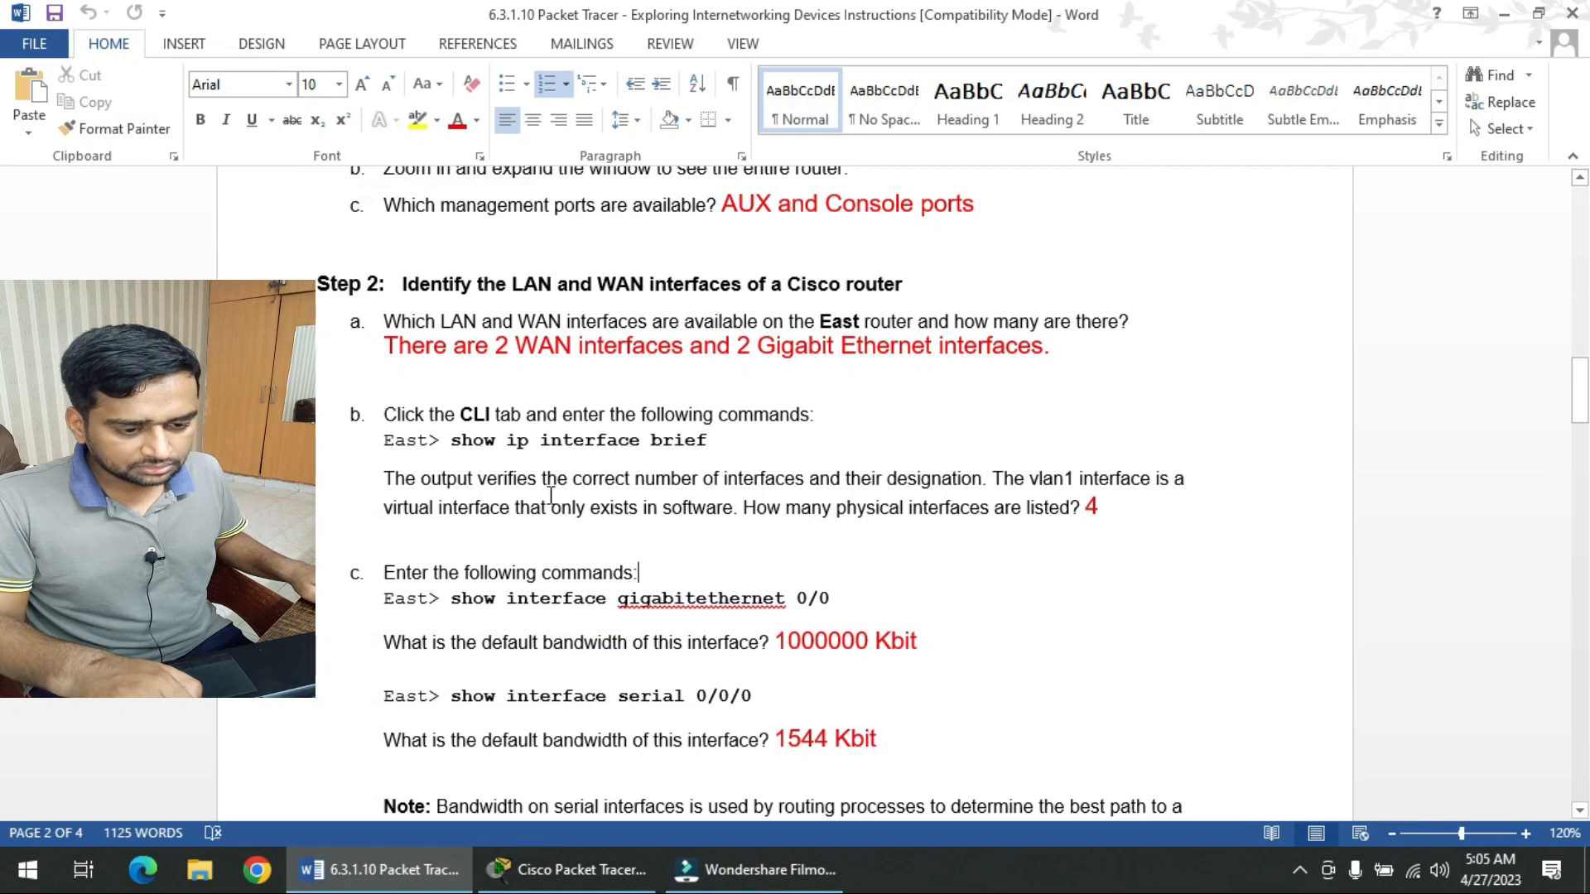
- In the Word instructions, highlight the Step 2 answers on WAN and Gigabit Ethernet interfaces, the "show ip interface brief" command and the physical interface count
left_click_drag(507, 339, 582, 343)
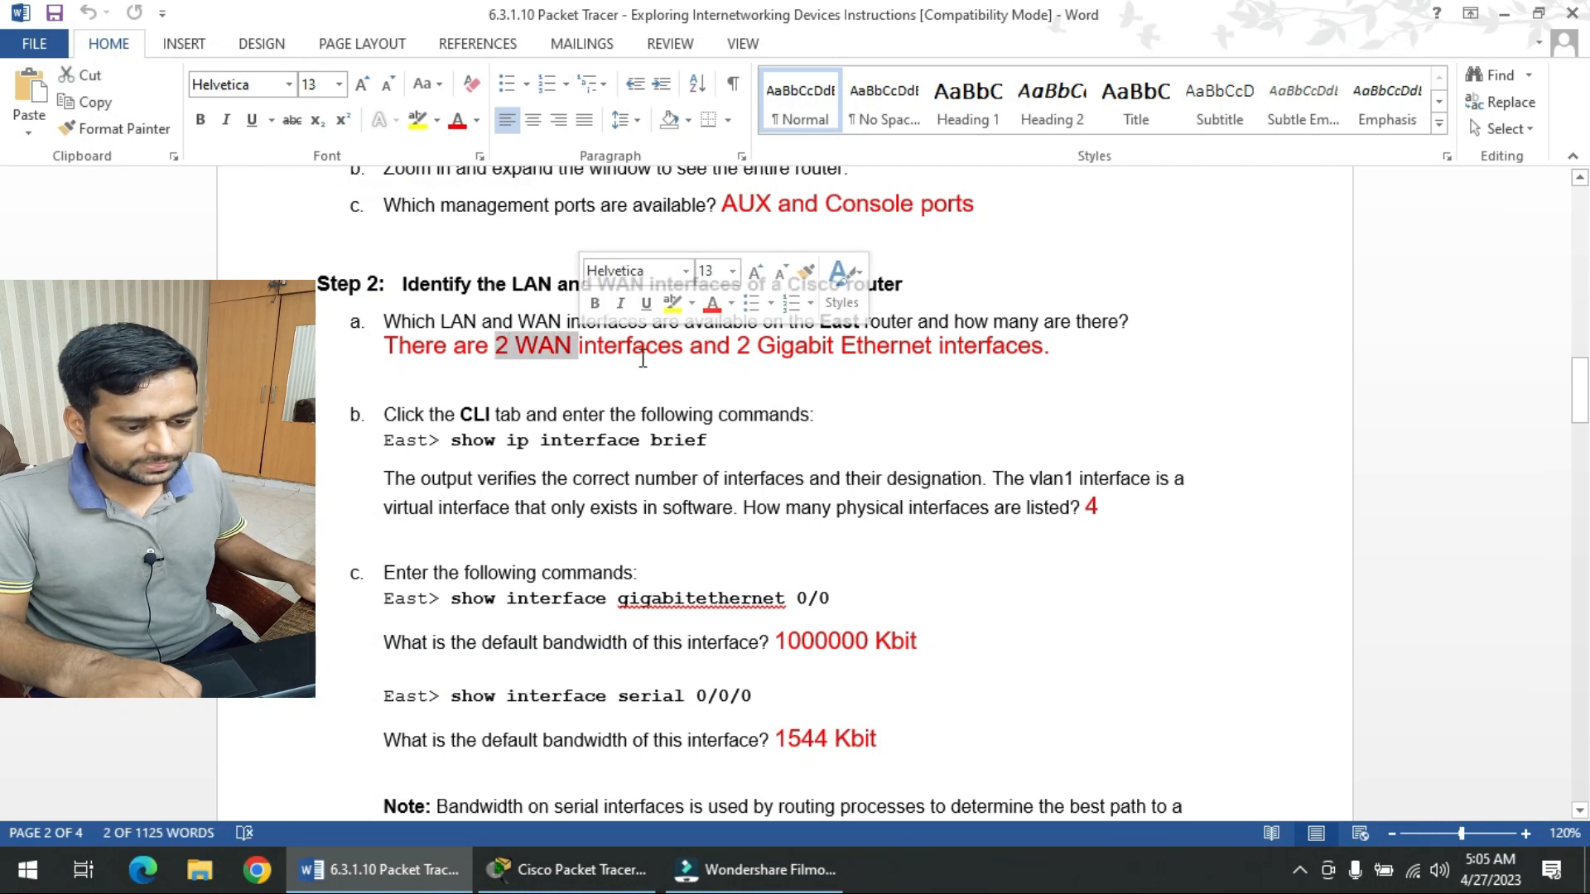
left_click(598, 358)
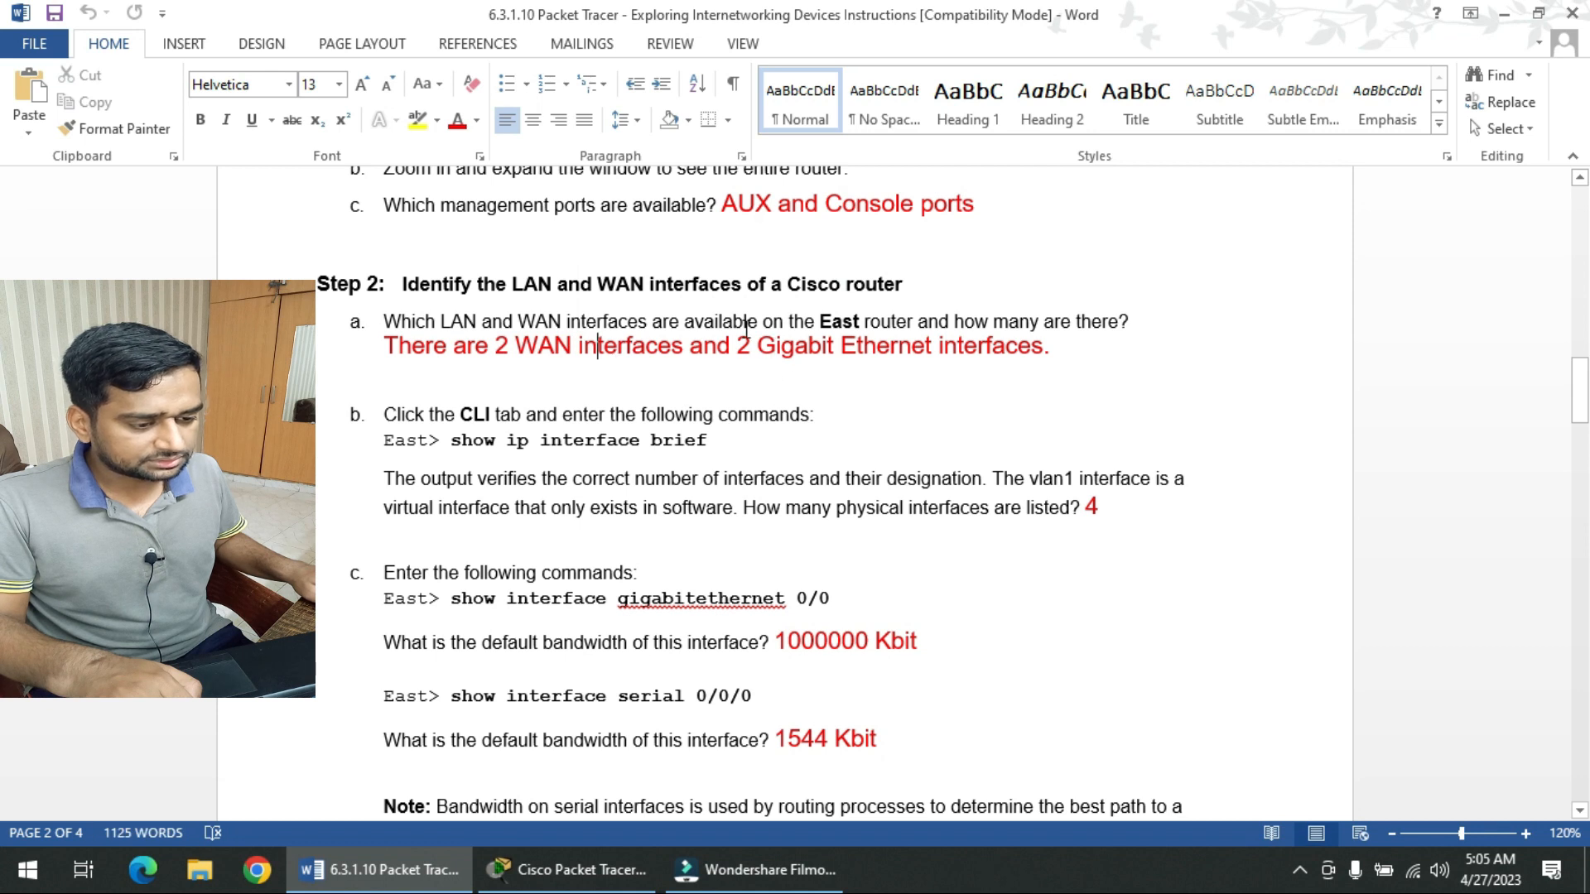
left_click_drag(760, 343, 934, 346)
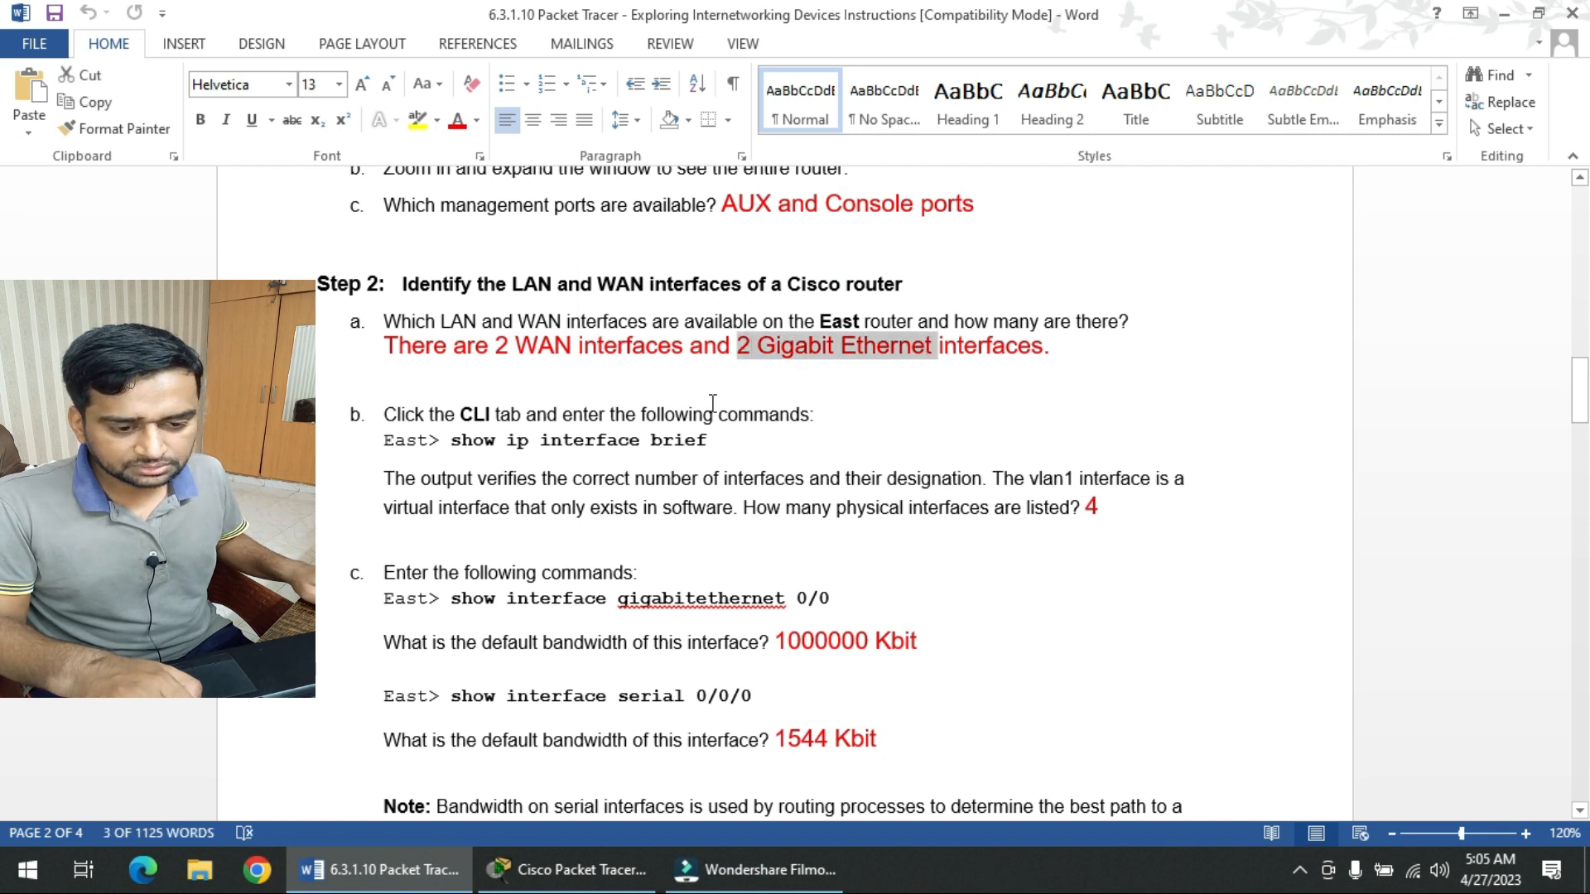
scroll(582, 457, "down", 2)
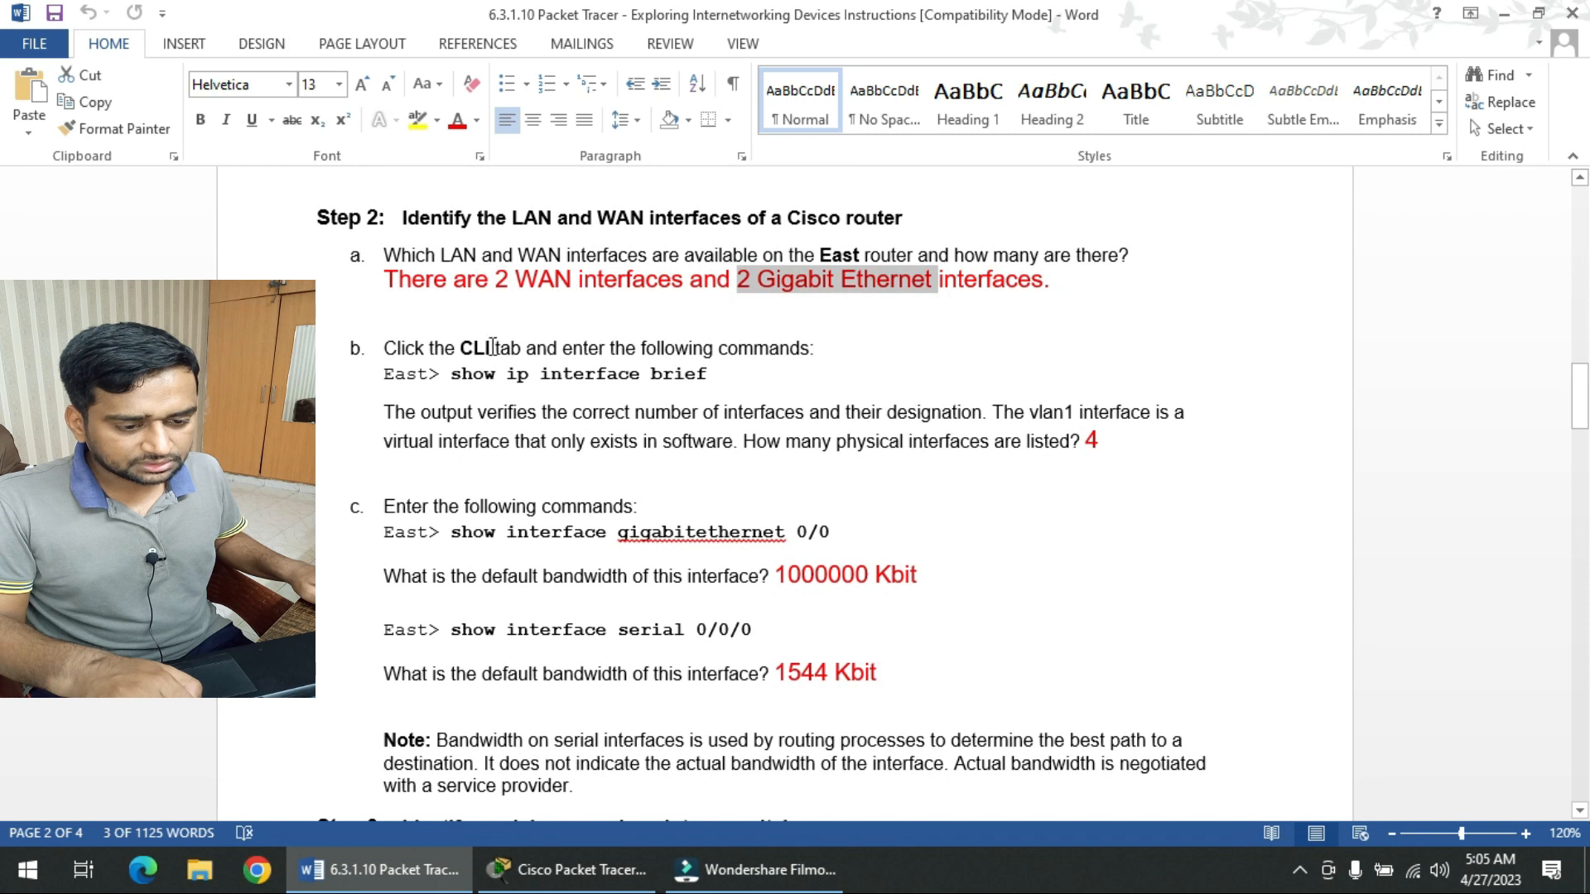
left_click_drag(461, 348, 709, 375)
left_click(545, 412)
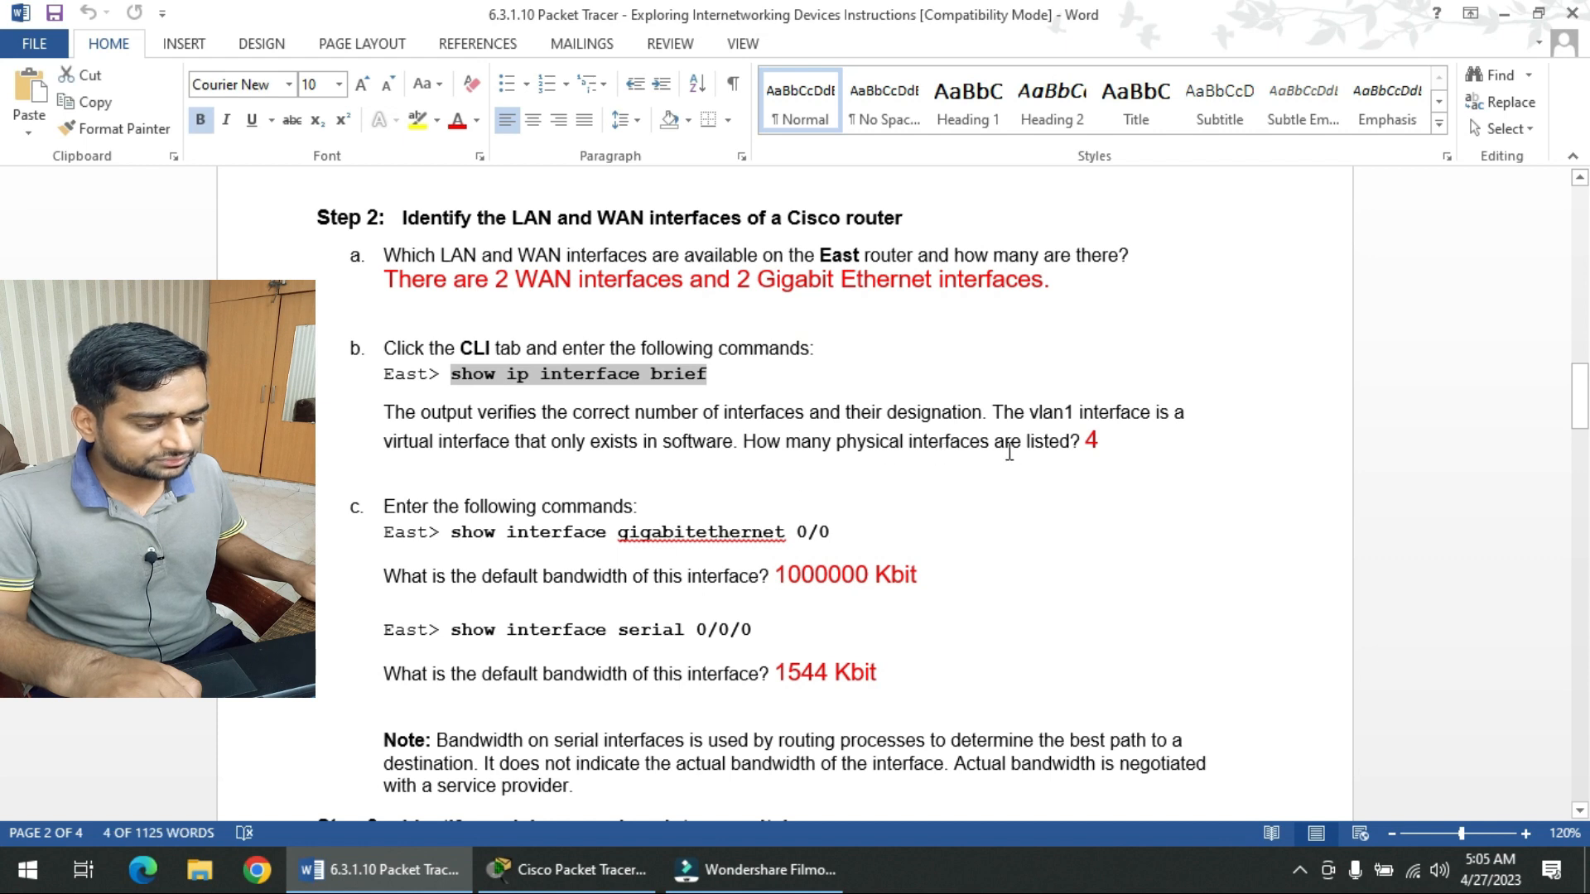
left_click_drag(1007, 451, 977, 454)
left_click_drag(1104, 440, 1050, 437)
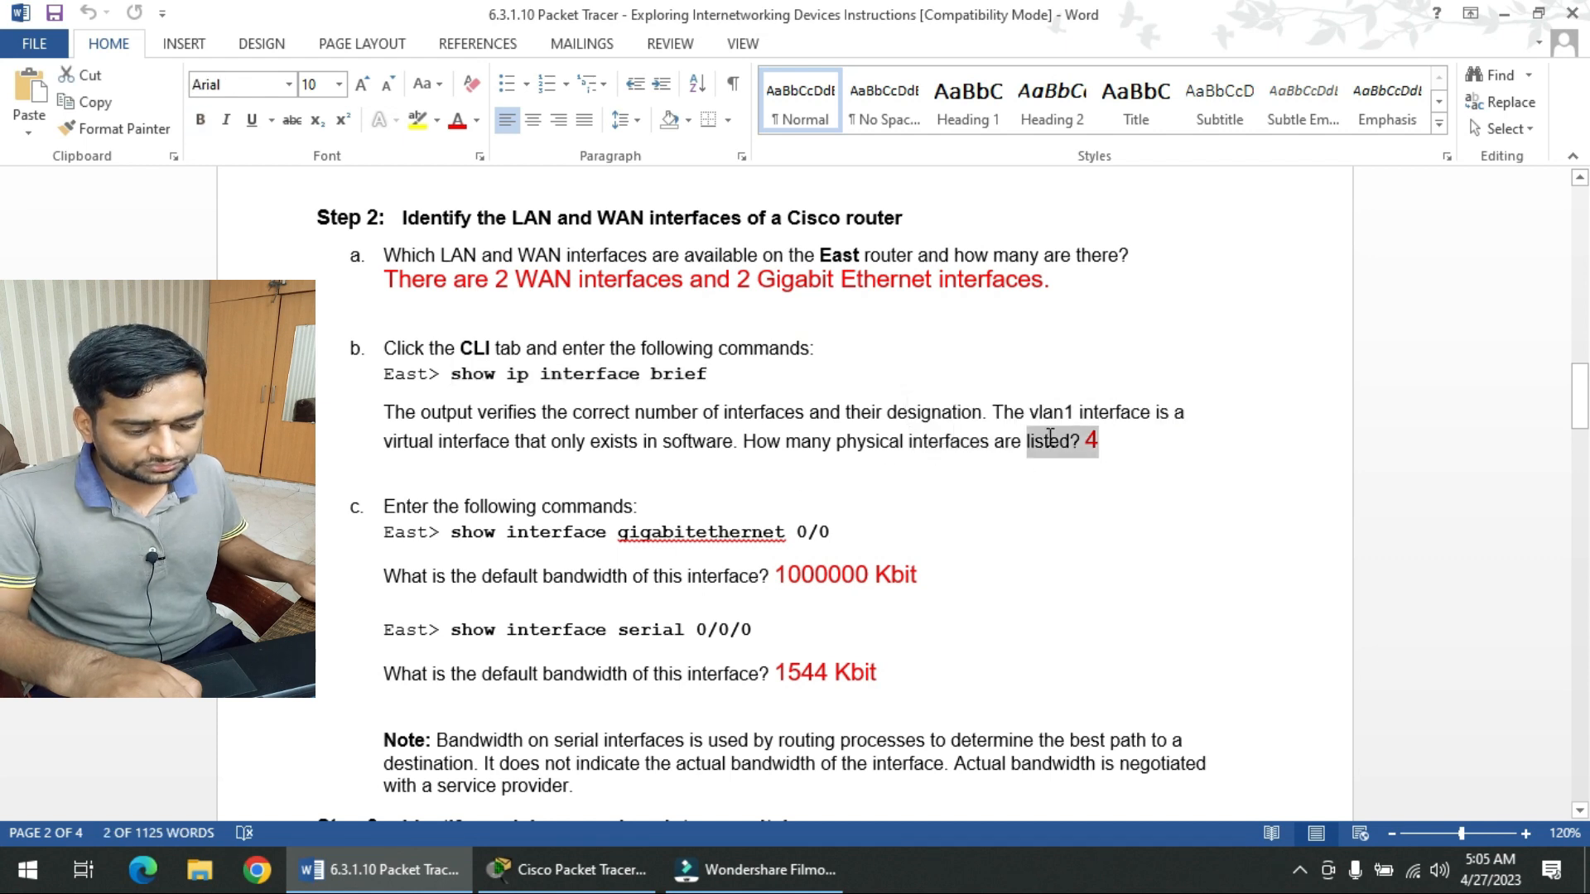
- Switch to Packet Tracer, reopen the East router's command line and review the "show ip inter br" command and output
left_click(572, 869)
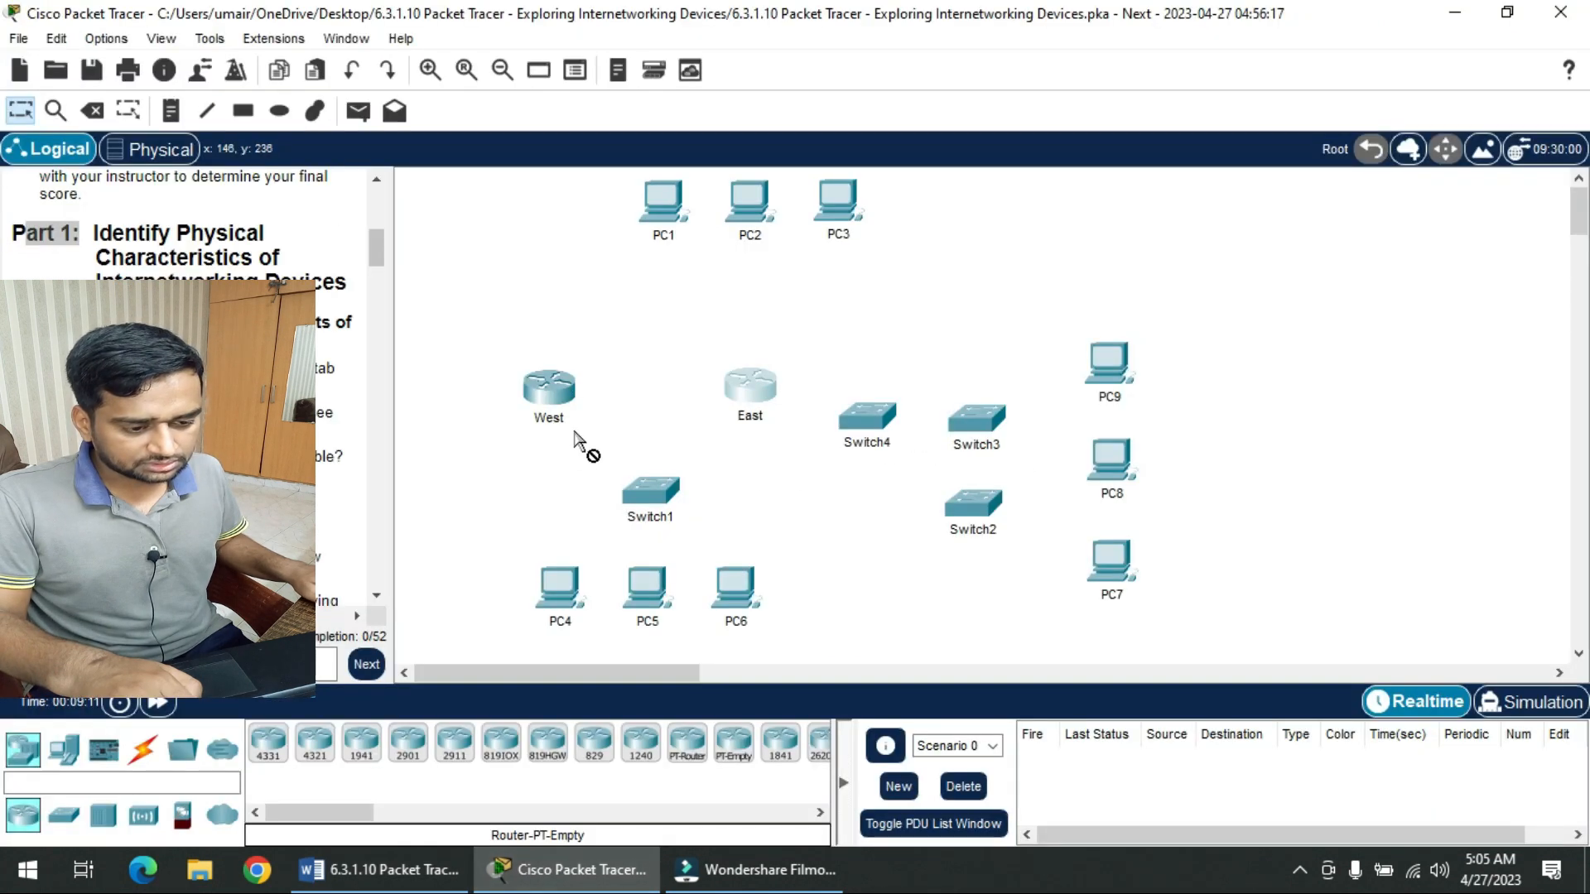
left_click(760, 386)
left_click(736, 390)
left_click_drag(680, 607, 530, 607)
left_click(642, 683)
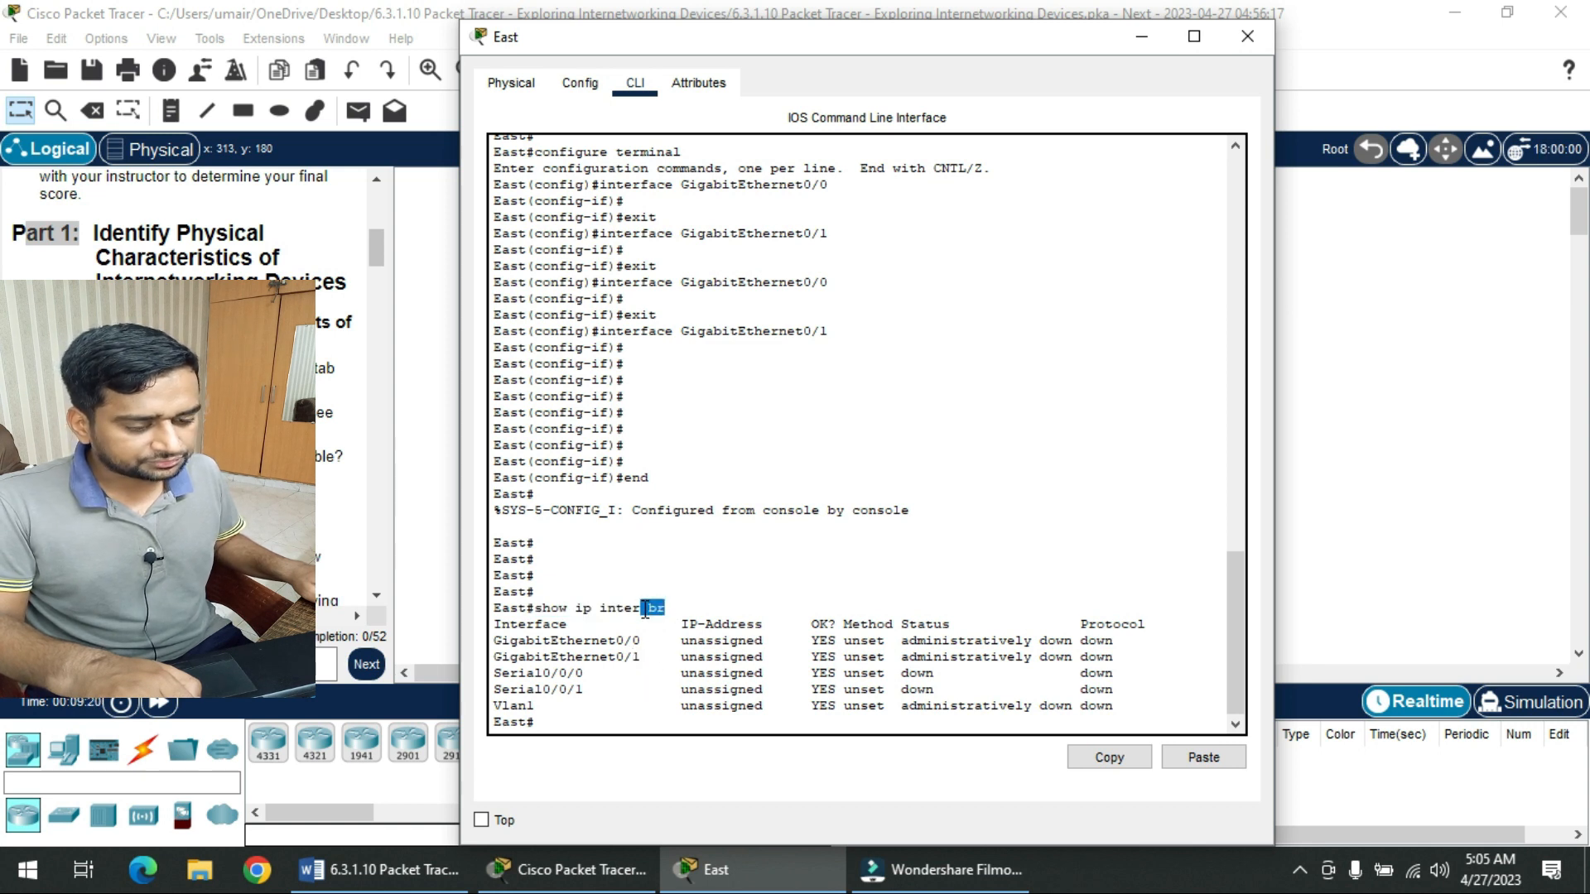
left_click(673, 603)
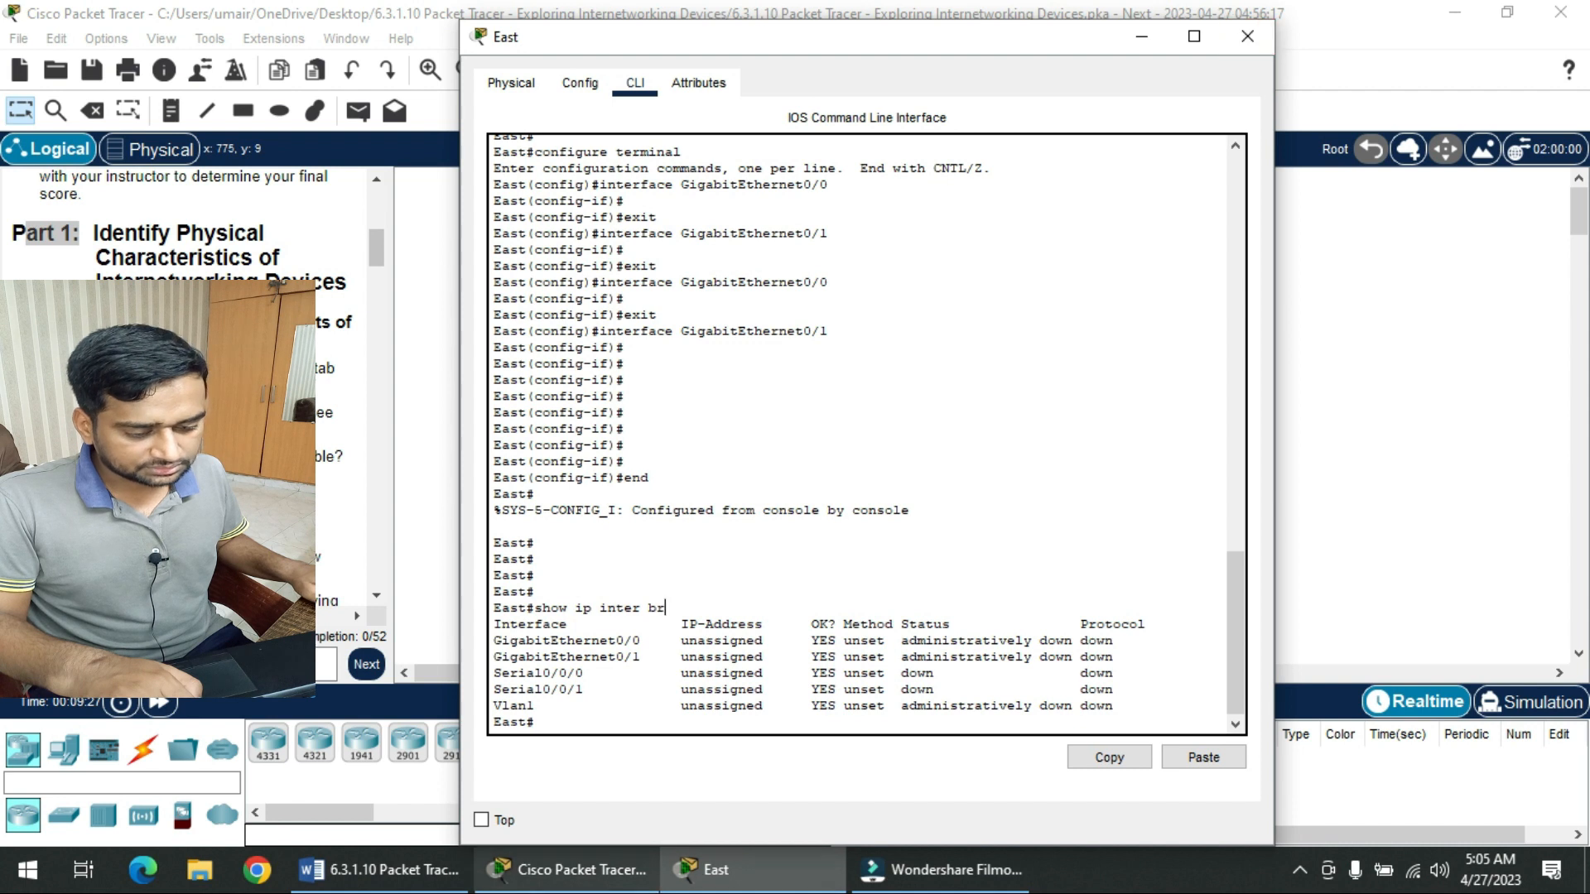
- Switch to the Word instructions and read the Step 2c command "show interface gigabitethernet 0/0" and its default bandwidth question
left_click(398, 869)
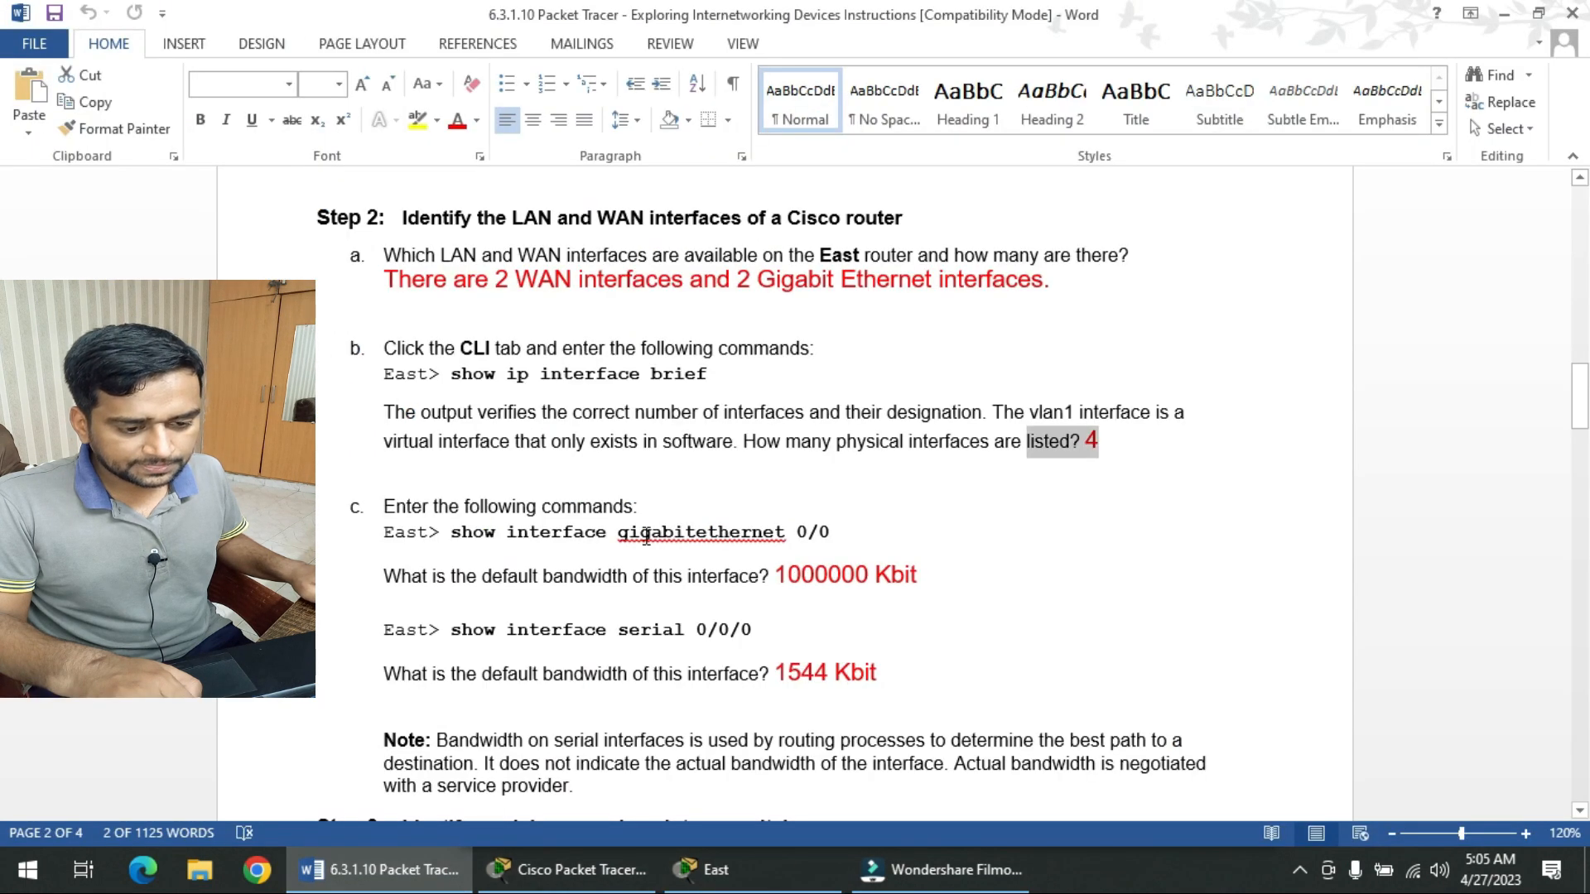
scroll(646, 537, "down", 3)
left_click(532, 421)
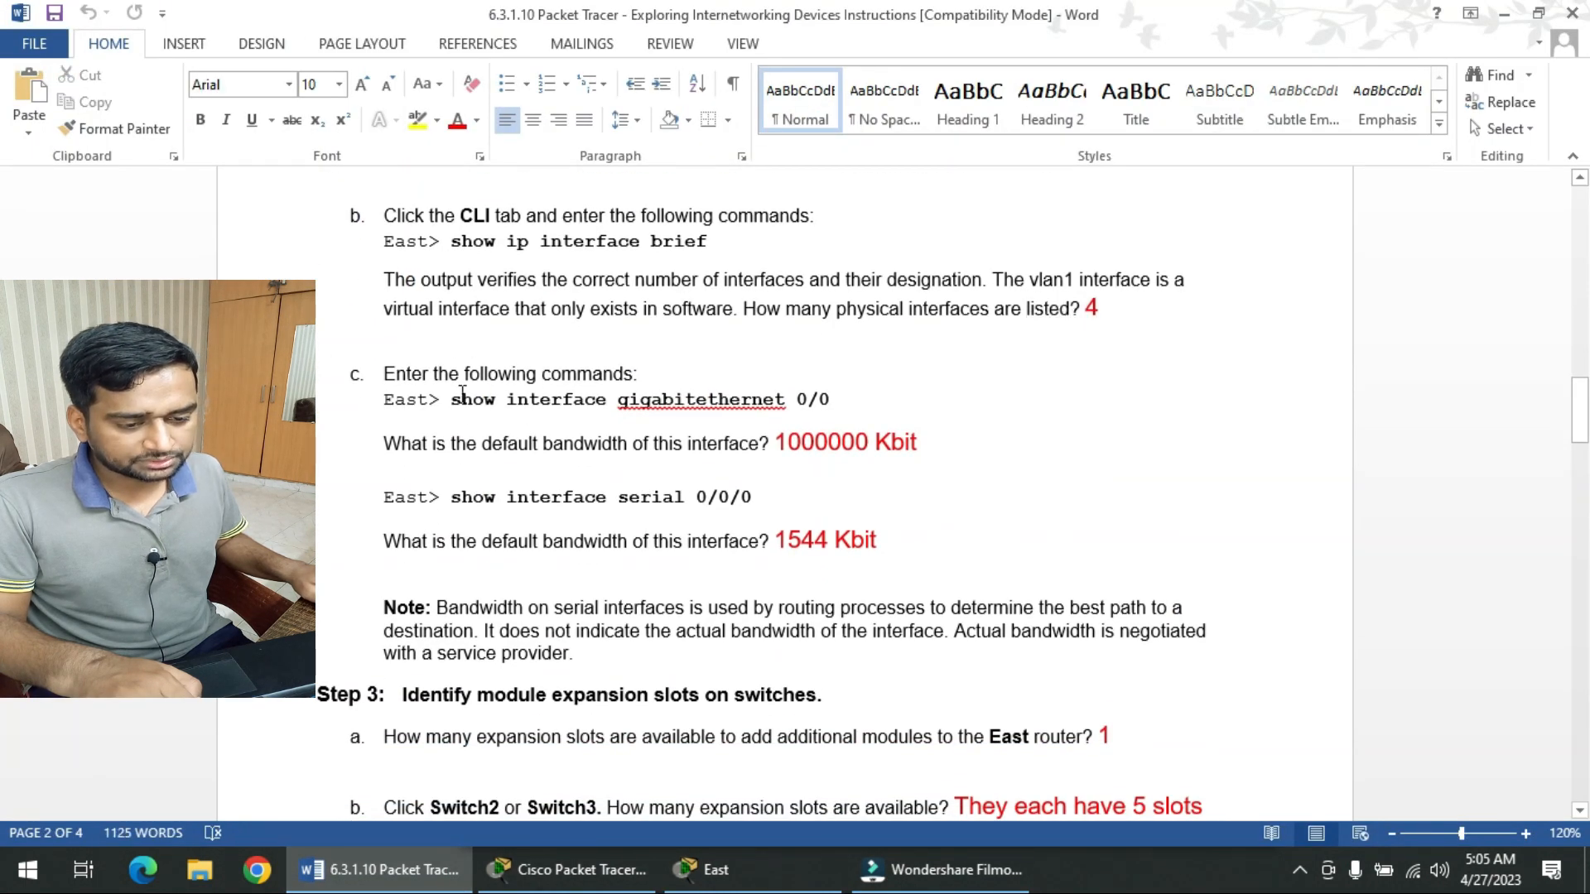
left_click_drag(626, 399, 866, 403)
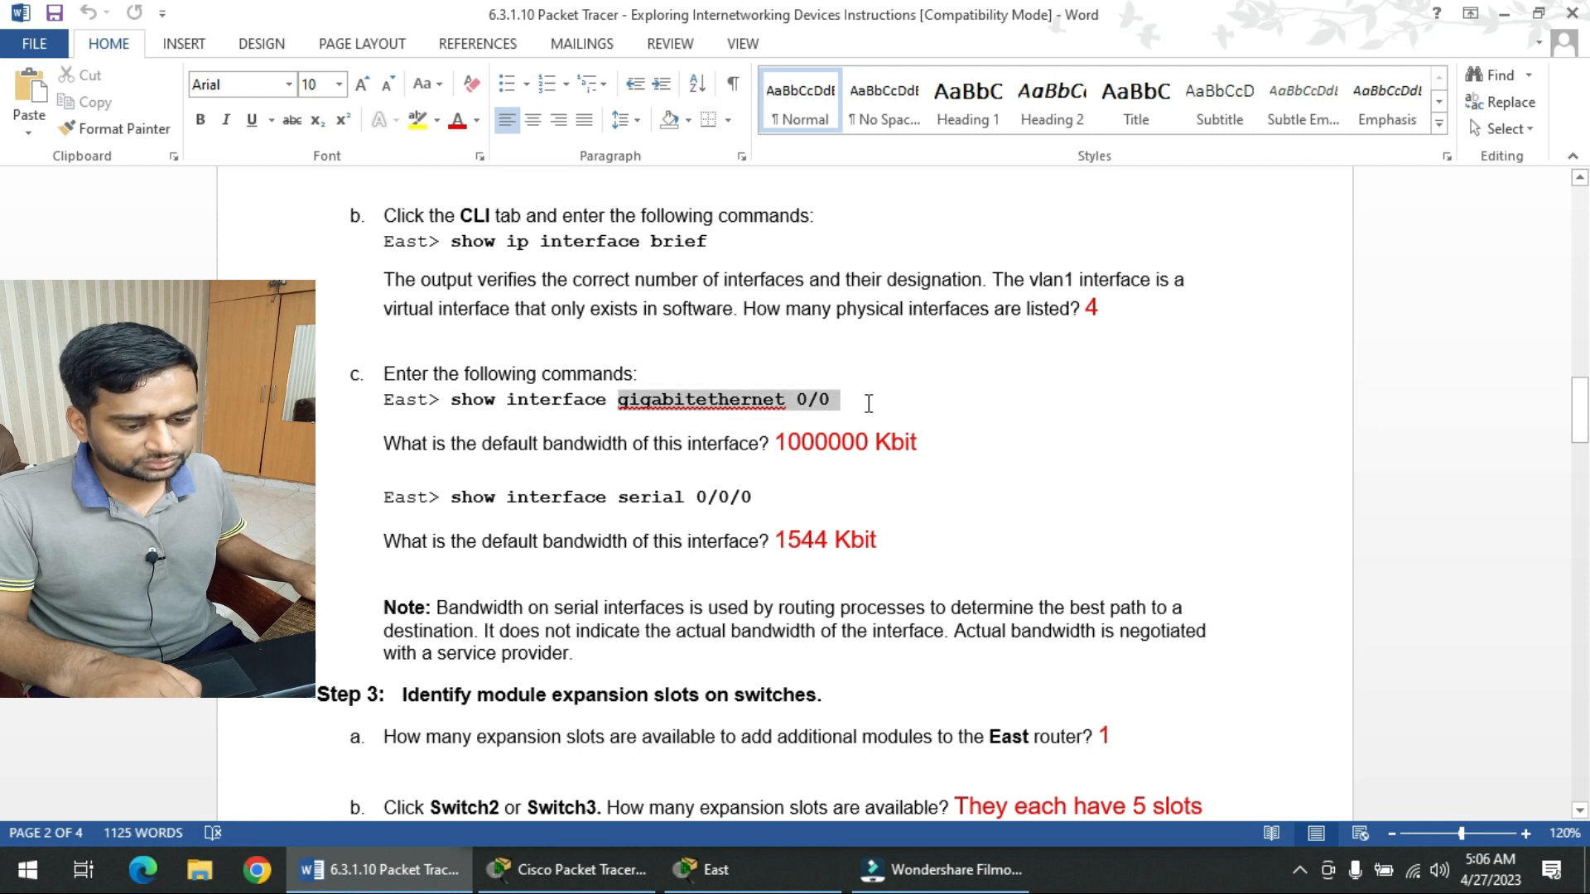
left_click(578, 445)
left_click_drag(505, 443, 760, 445)
- Return to the East router's command line, add blank prompt lines, start a "show" command and close the router window
left_click(779, 888)
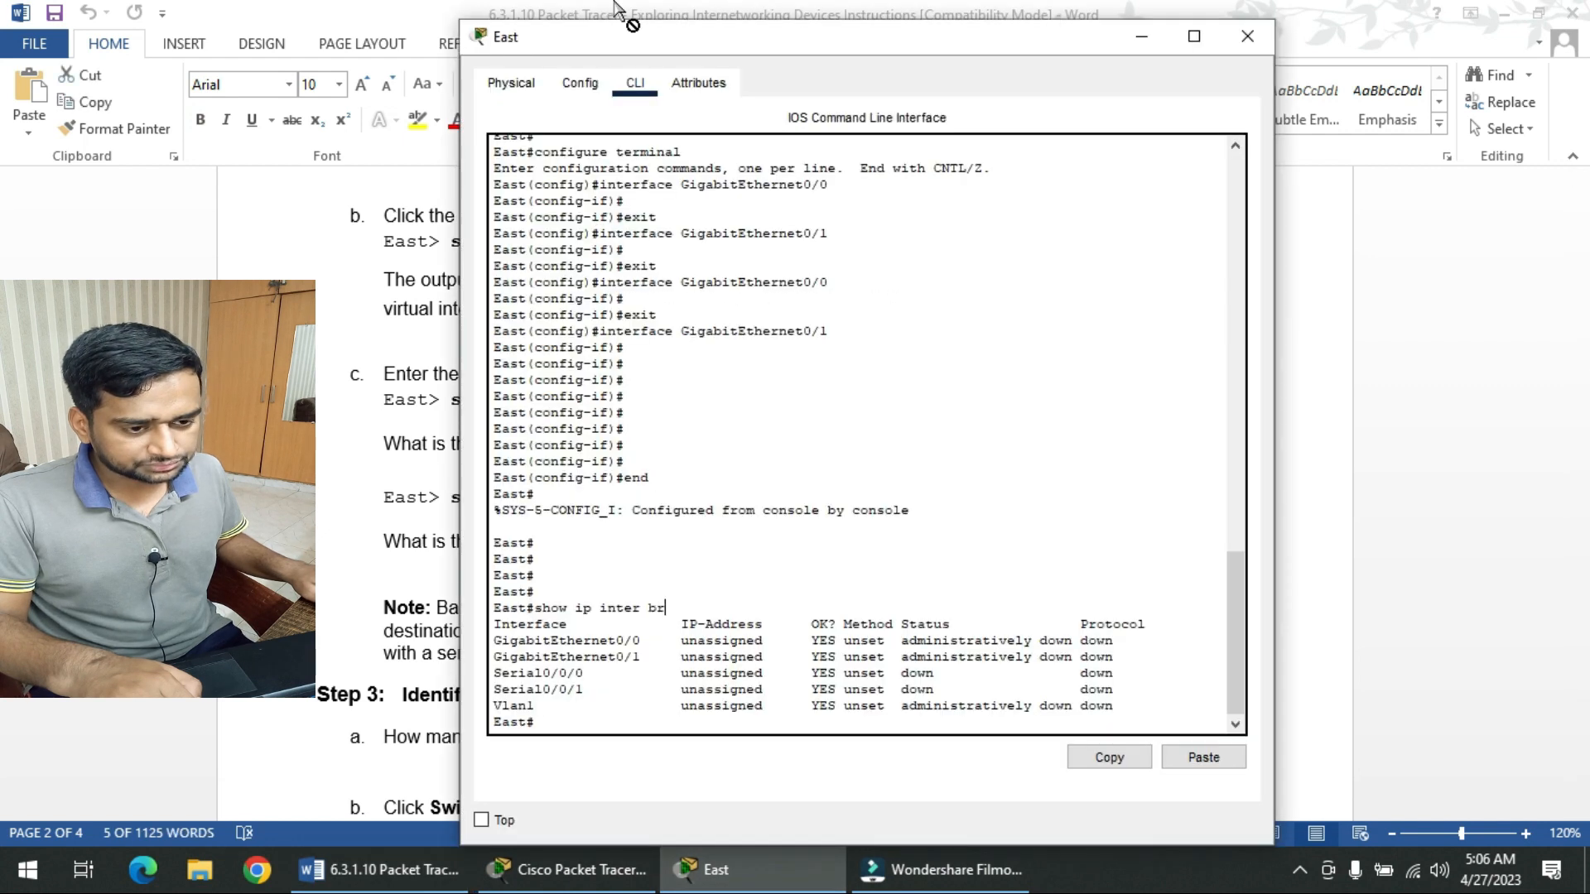
left_click_drag(633, 34, 818, 55)
key("Return")
key("Return")
key("Return")
key("Return")
key("Return")
type("show")
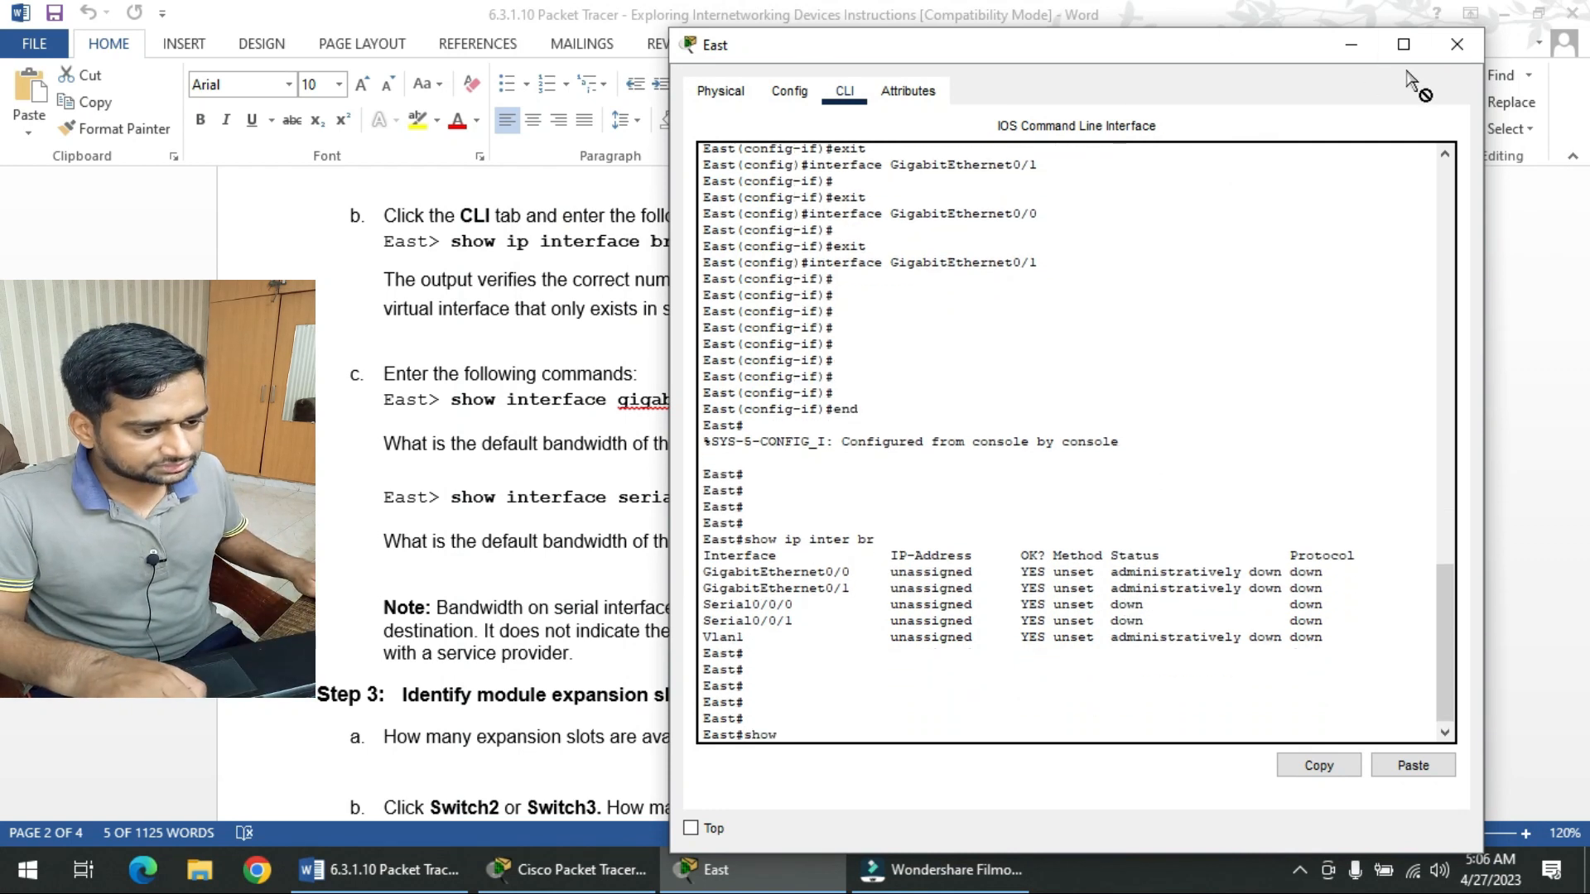
left_click(1456, 44)
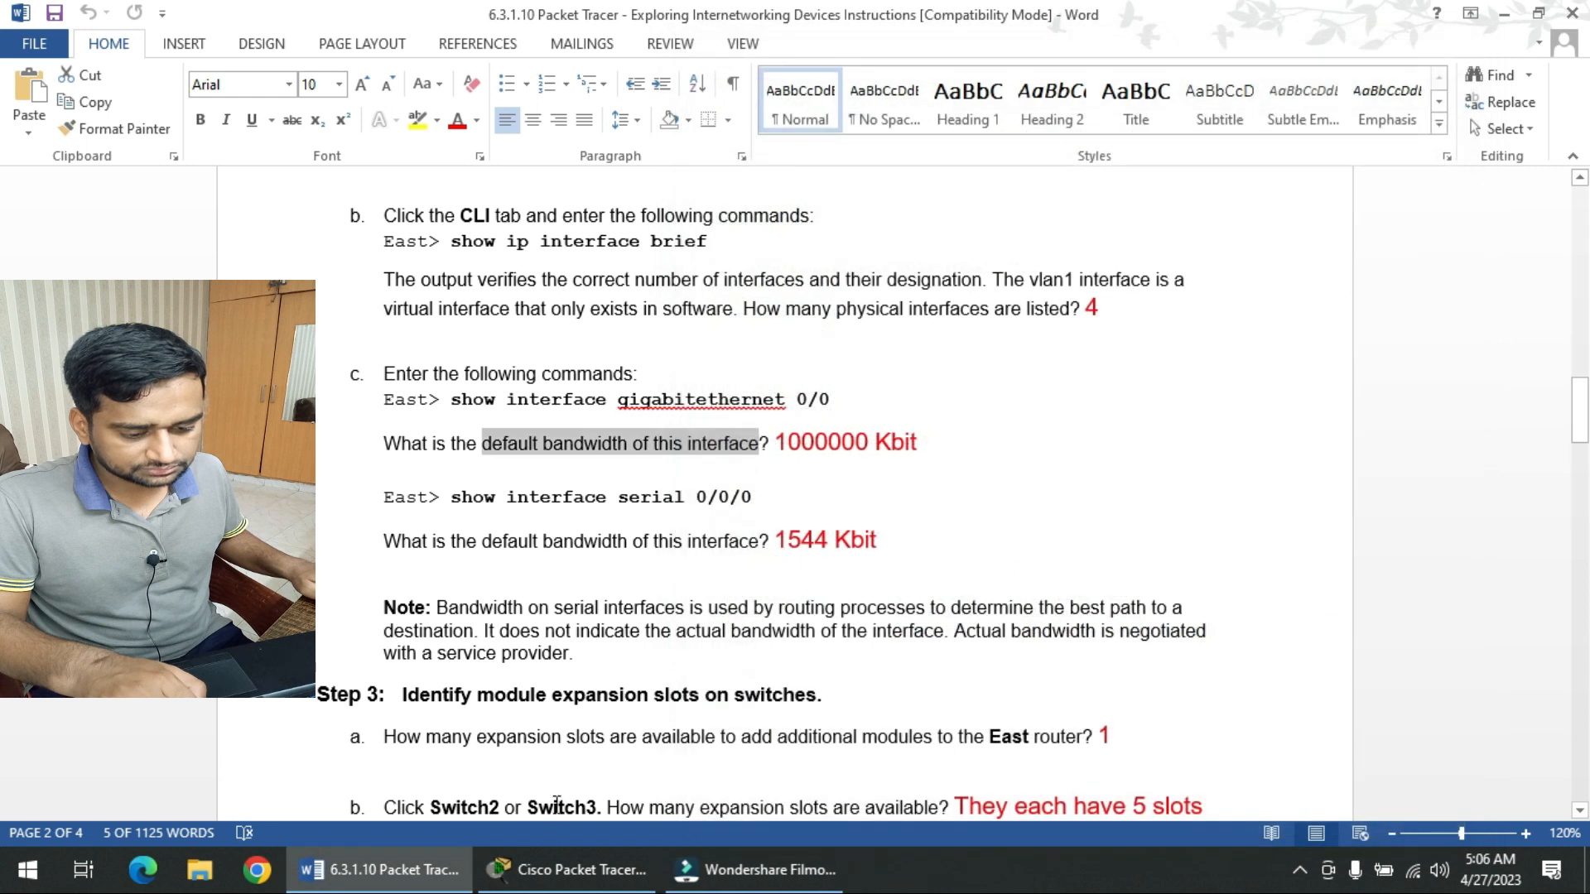
- In Packet Tracer's preferences, set the CLI font size to 12, apply it and close the preferences
left_click(577, 872)
left_click(106, 38)
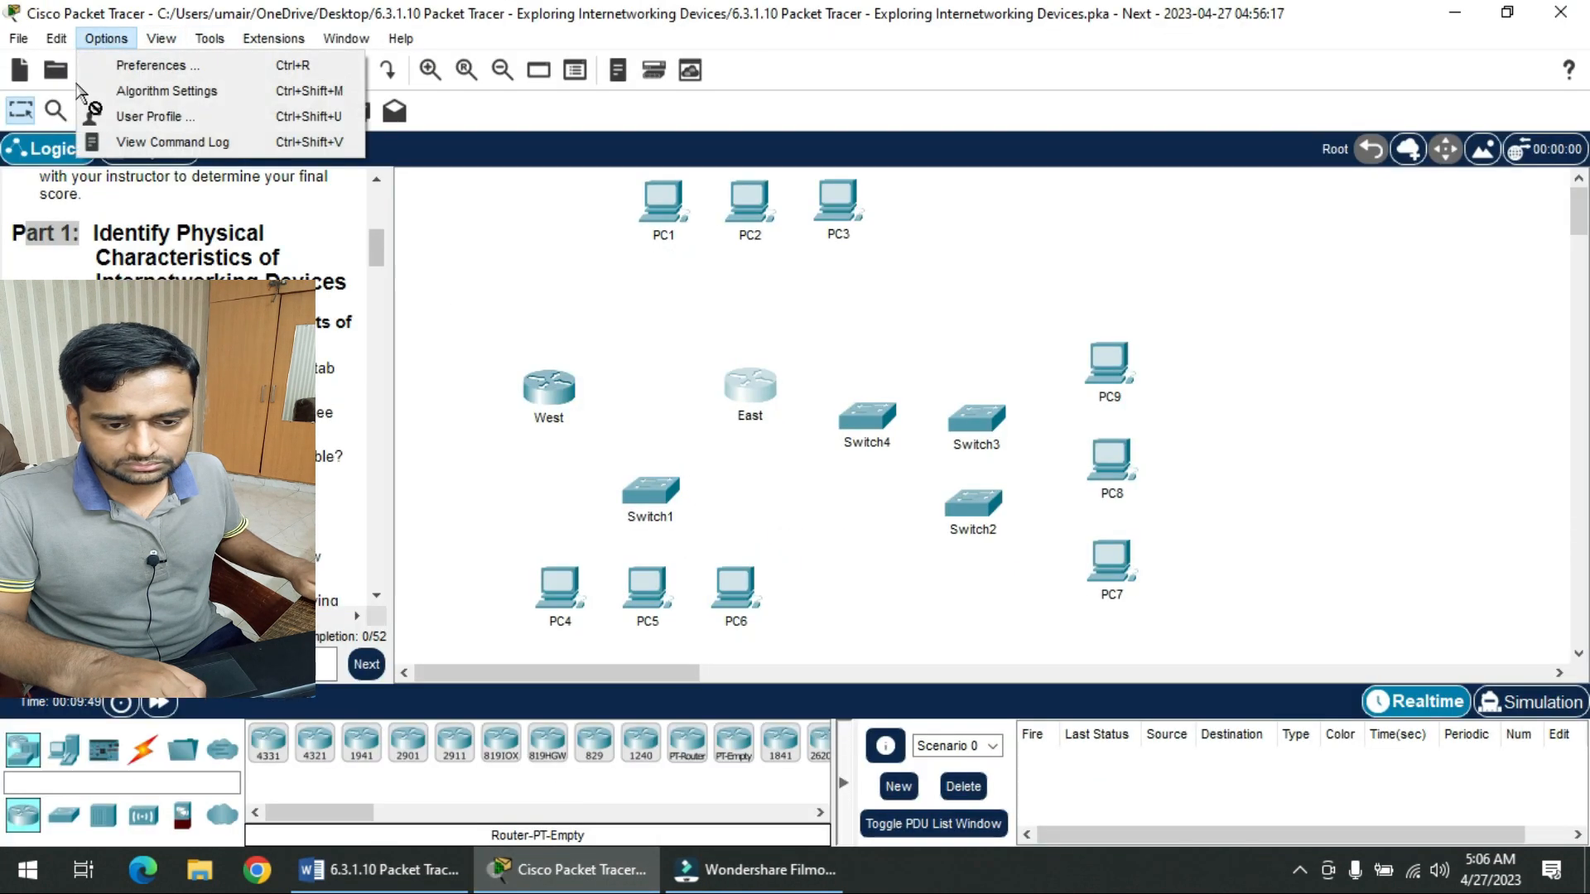
left_click(203, 116)
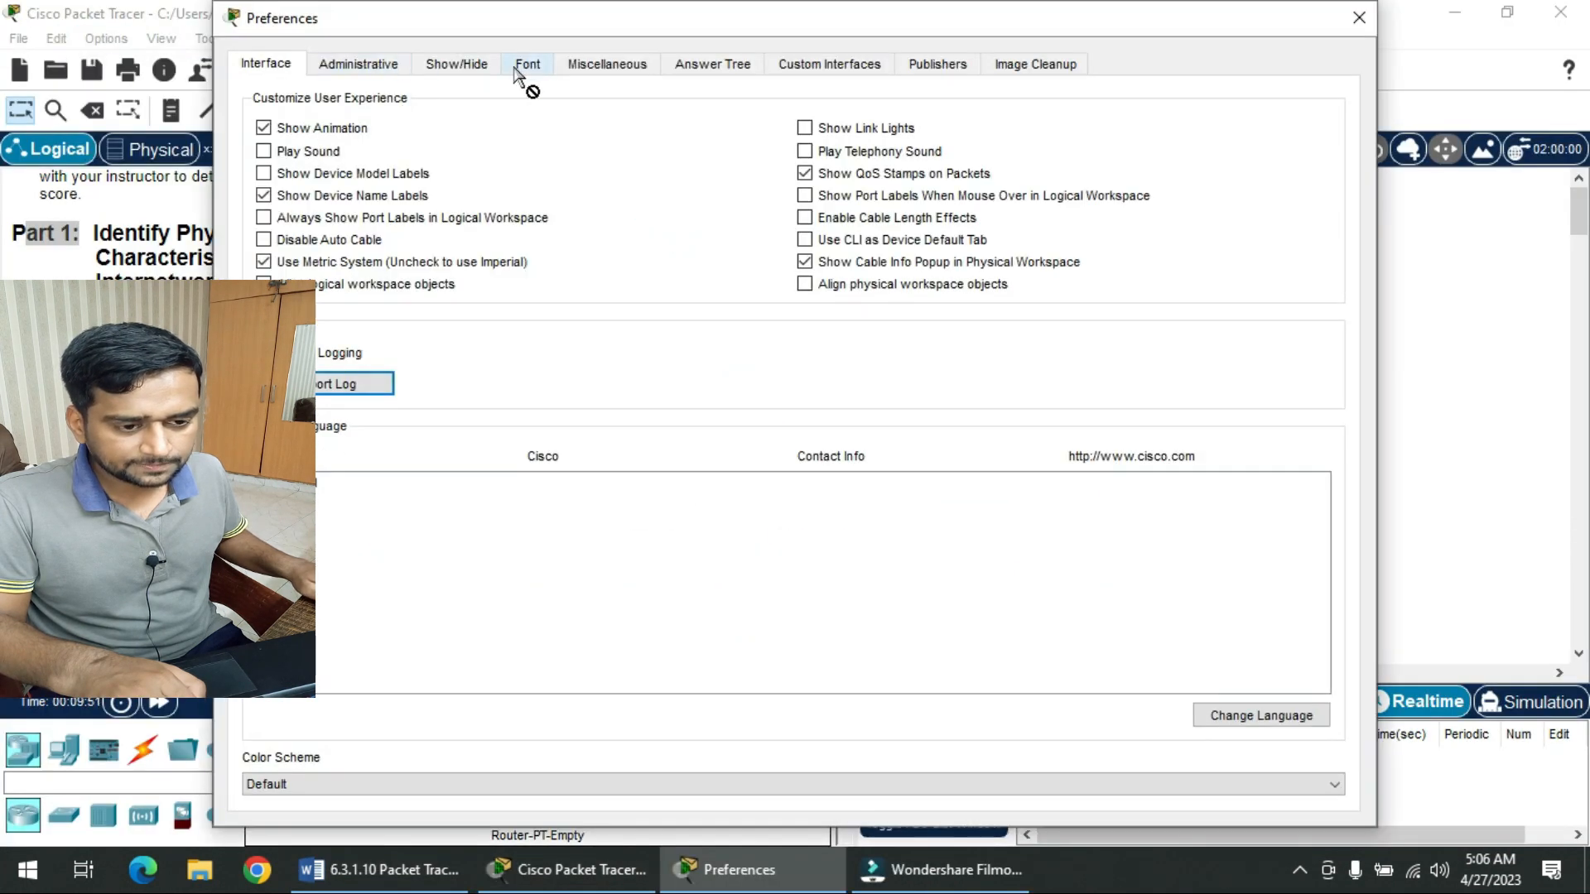
left_click(536, 64)
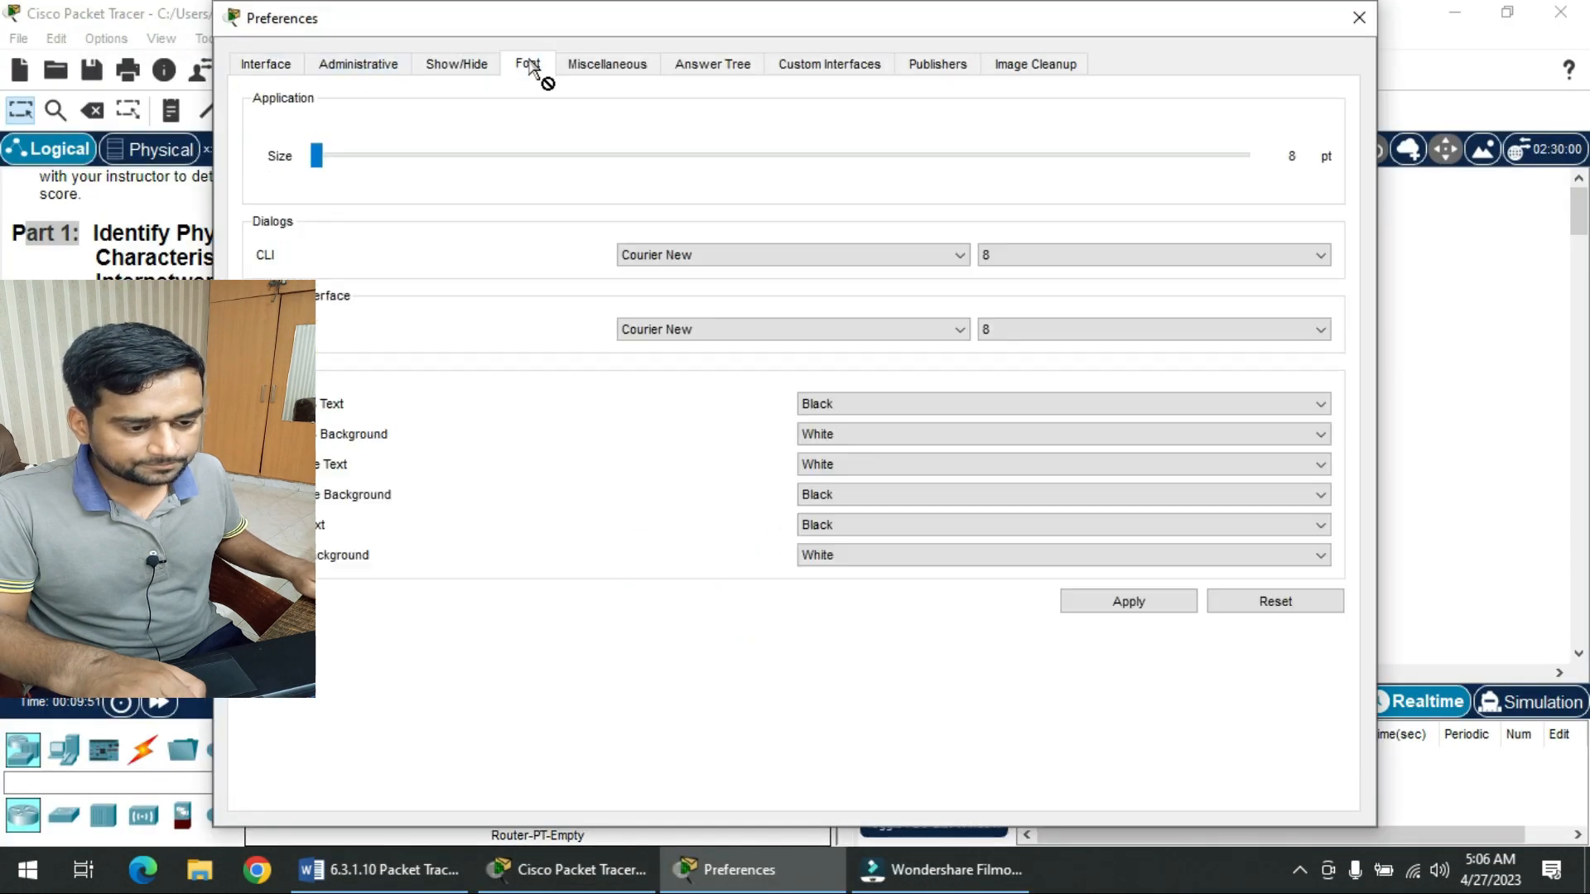
left_click(1037, 256)
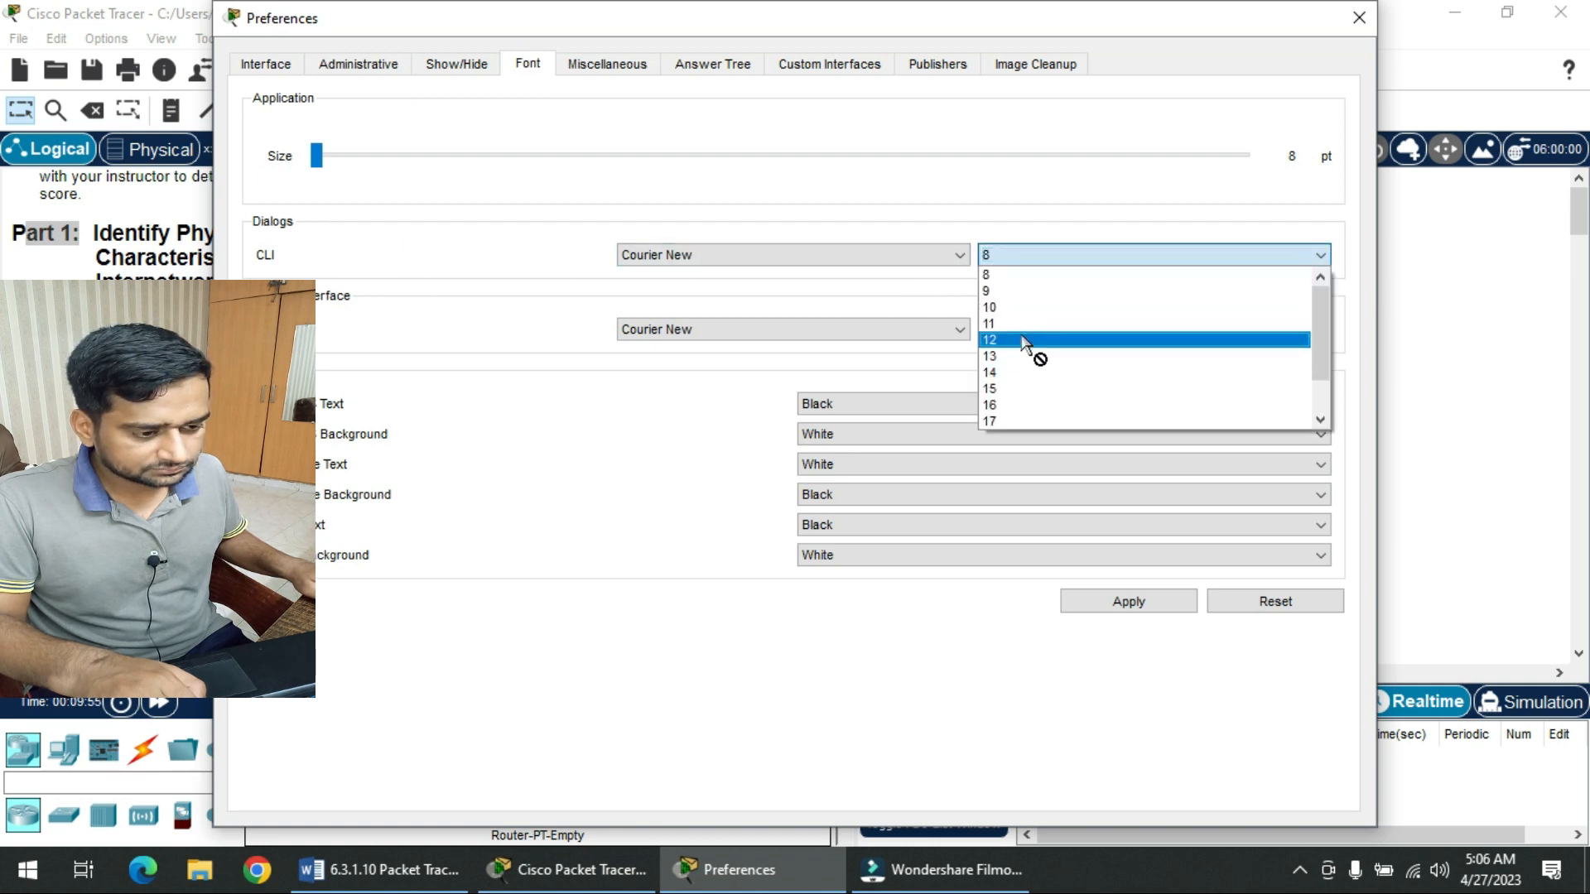
left_click(1024, 340)
left_click(1125, 603)
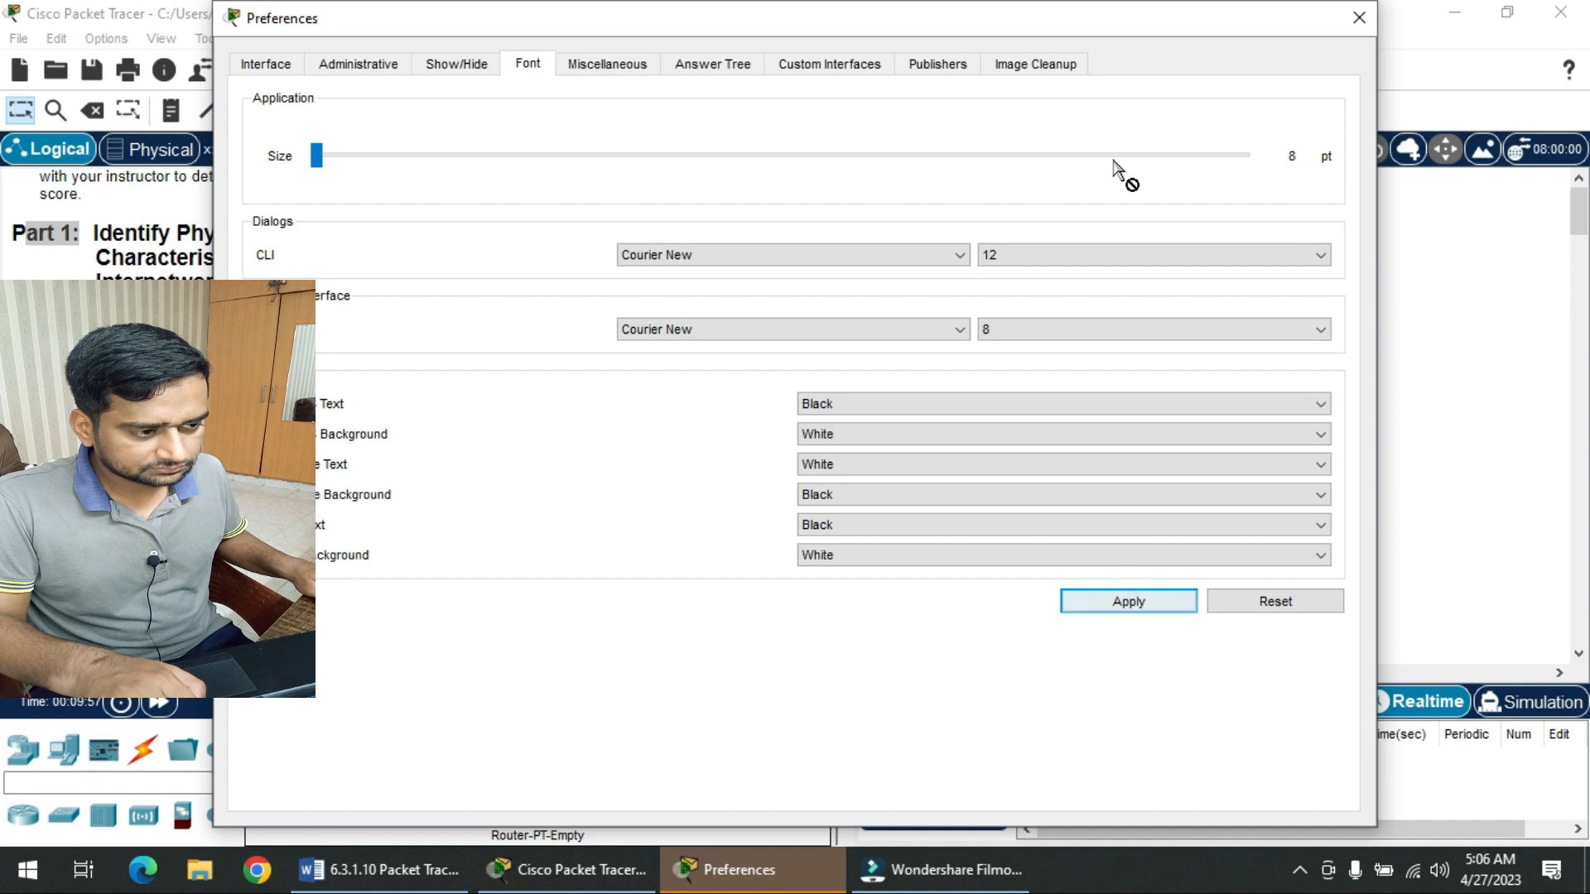
left_click(1359, 18)
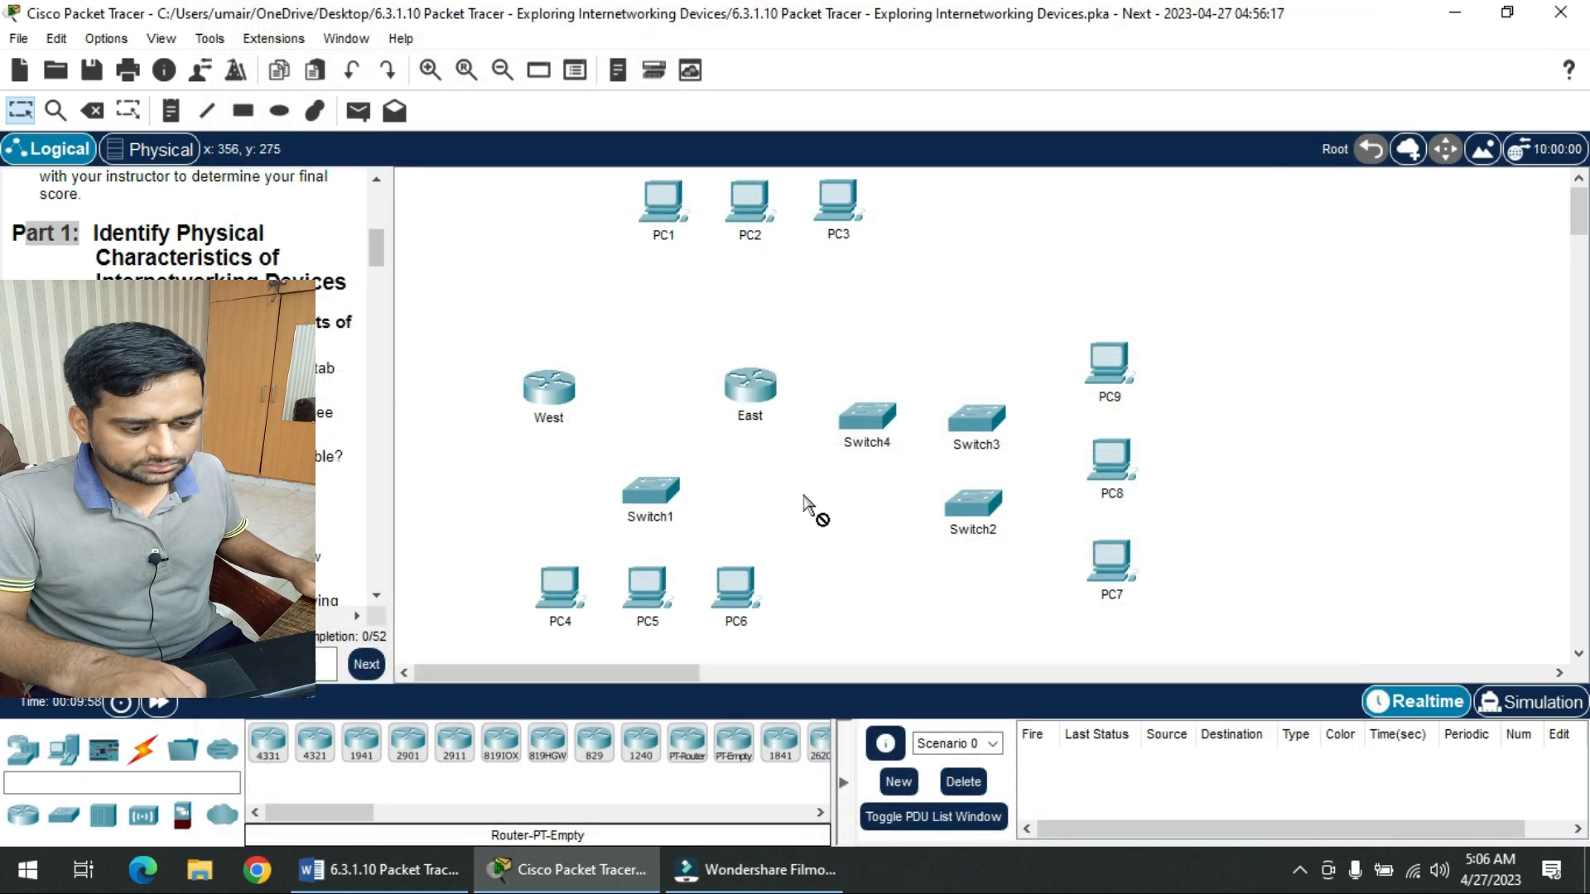
- Reopen the East router's command line and widen its window so each row of the interface table fits on one line
scroll(778, 480, "down", 3)
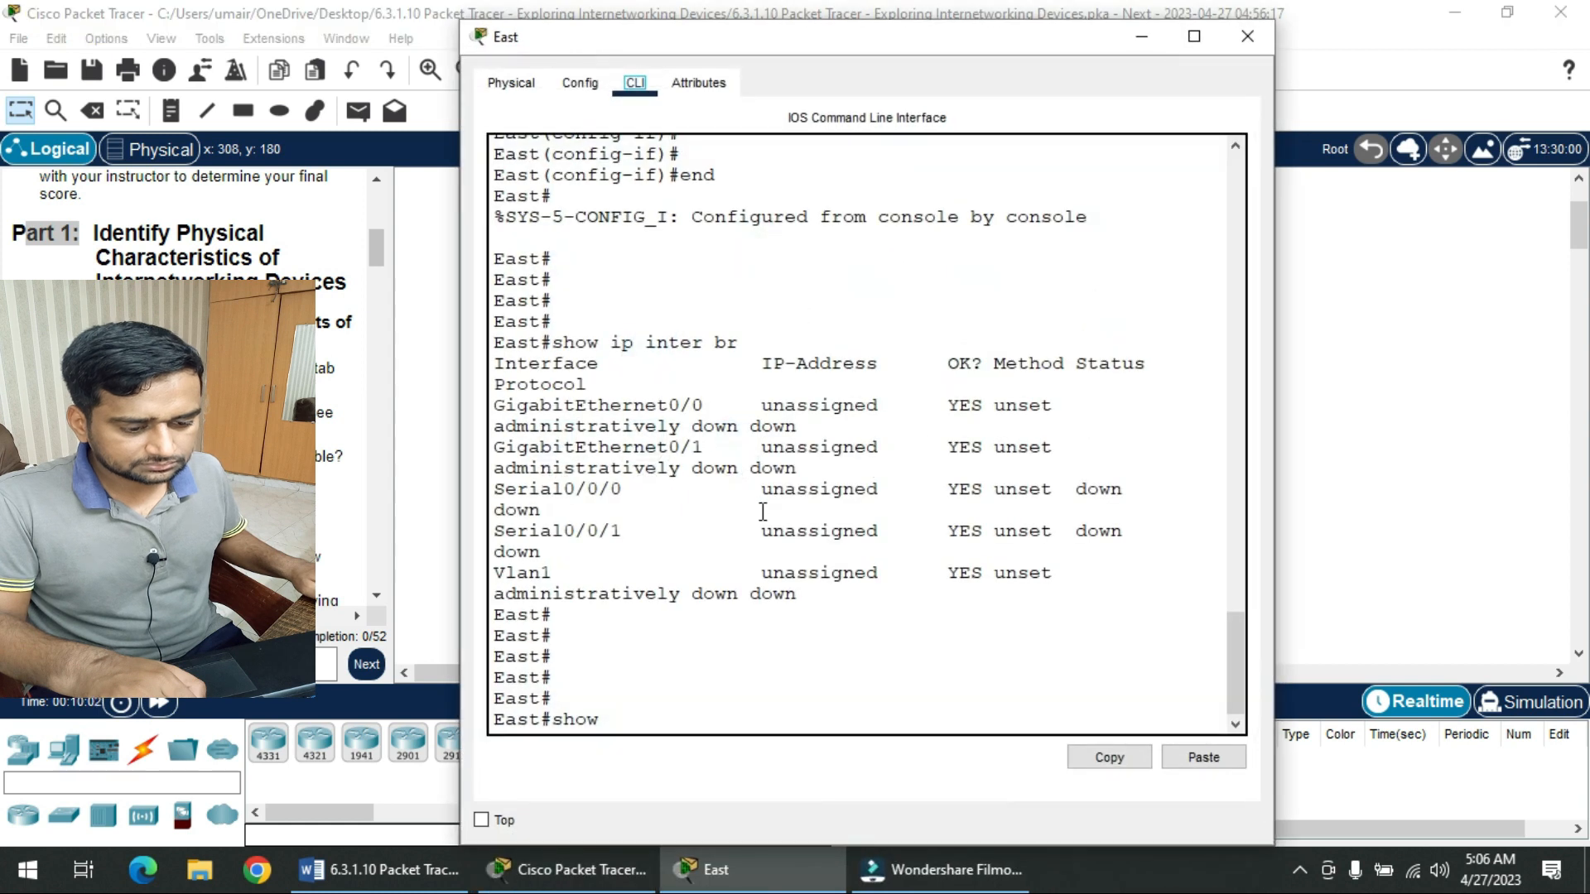
left_click(811, 659)
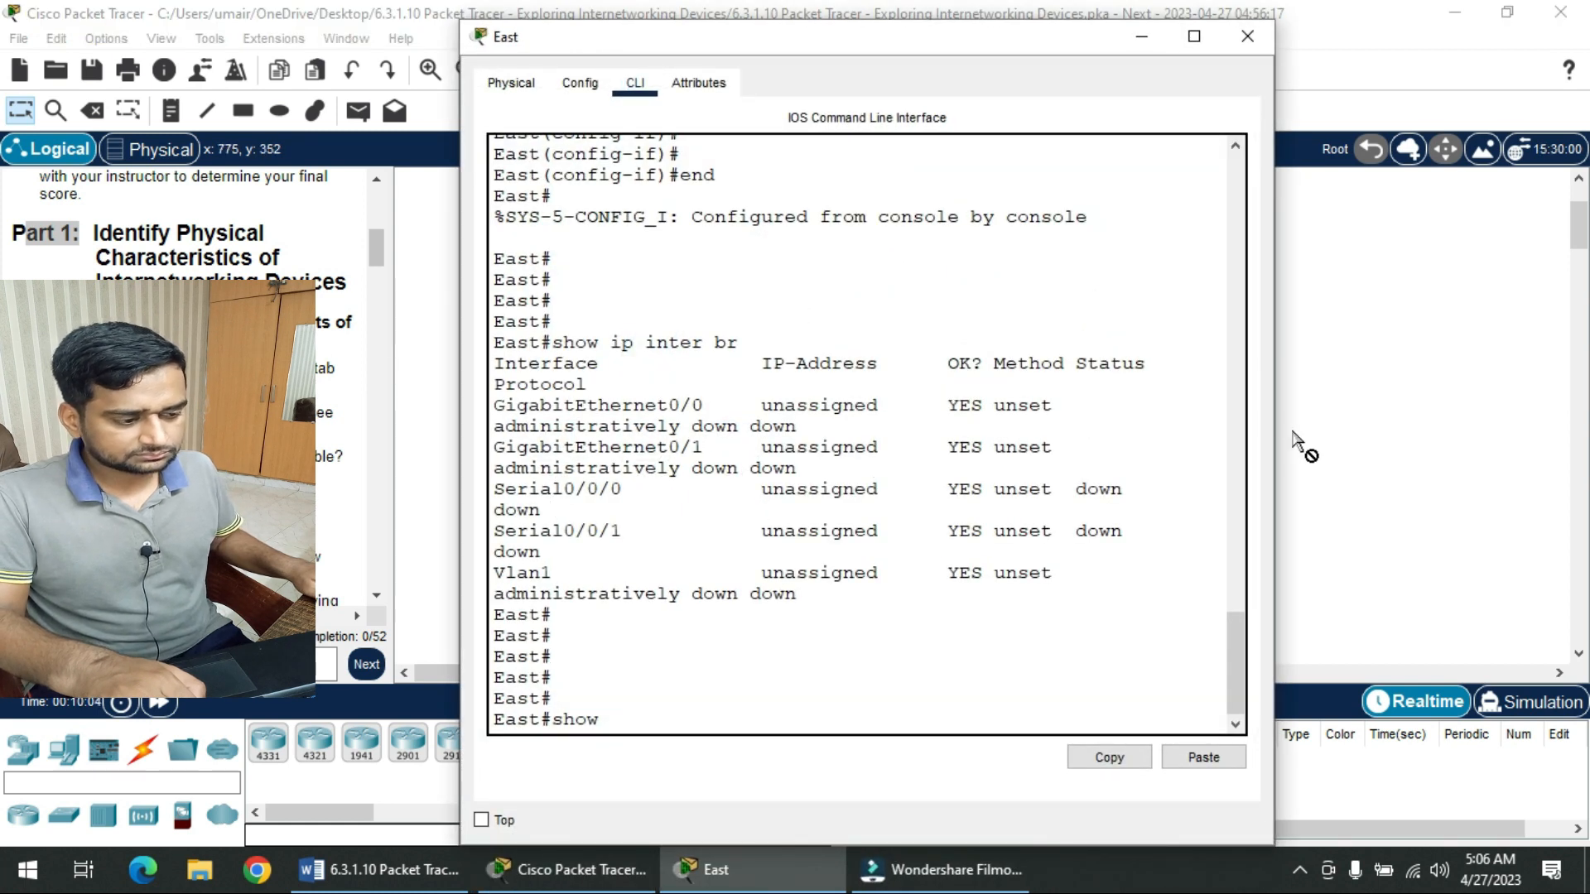
left_click_drag(1276, 428, 1553, 428)
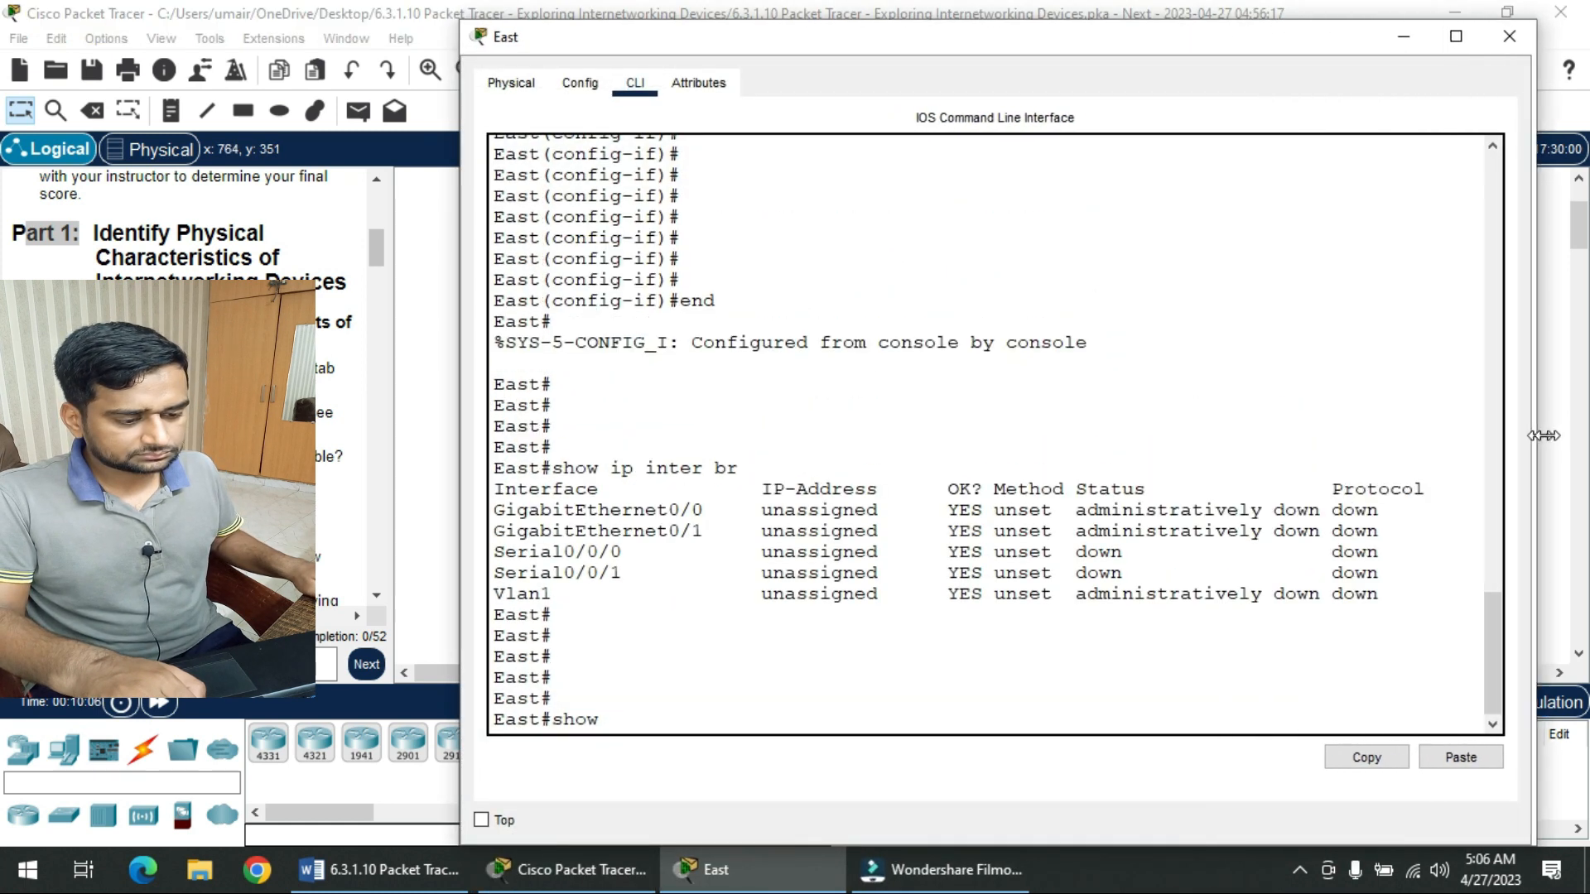
- Highlight "gigabitethernet 0/0" in the Step 2c command of the Word instructions and return to the East router's command line
left_click(377, 869)
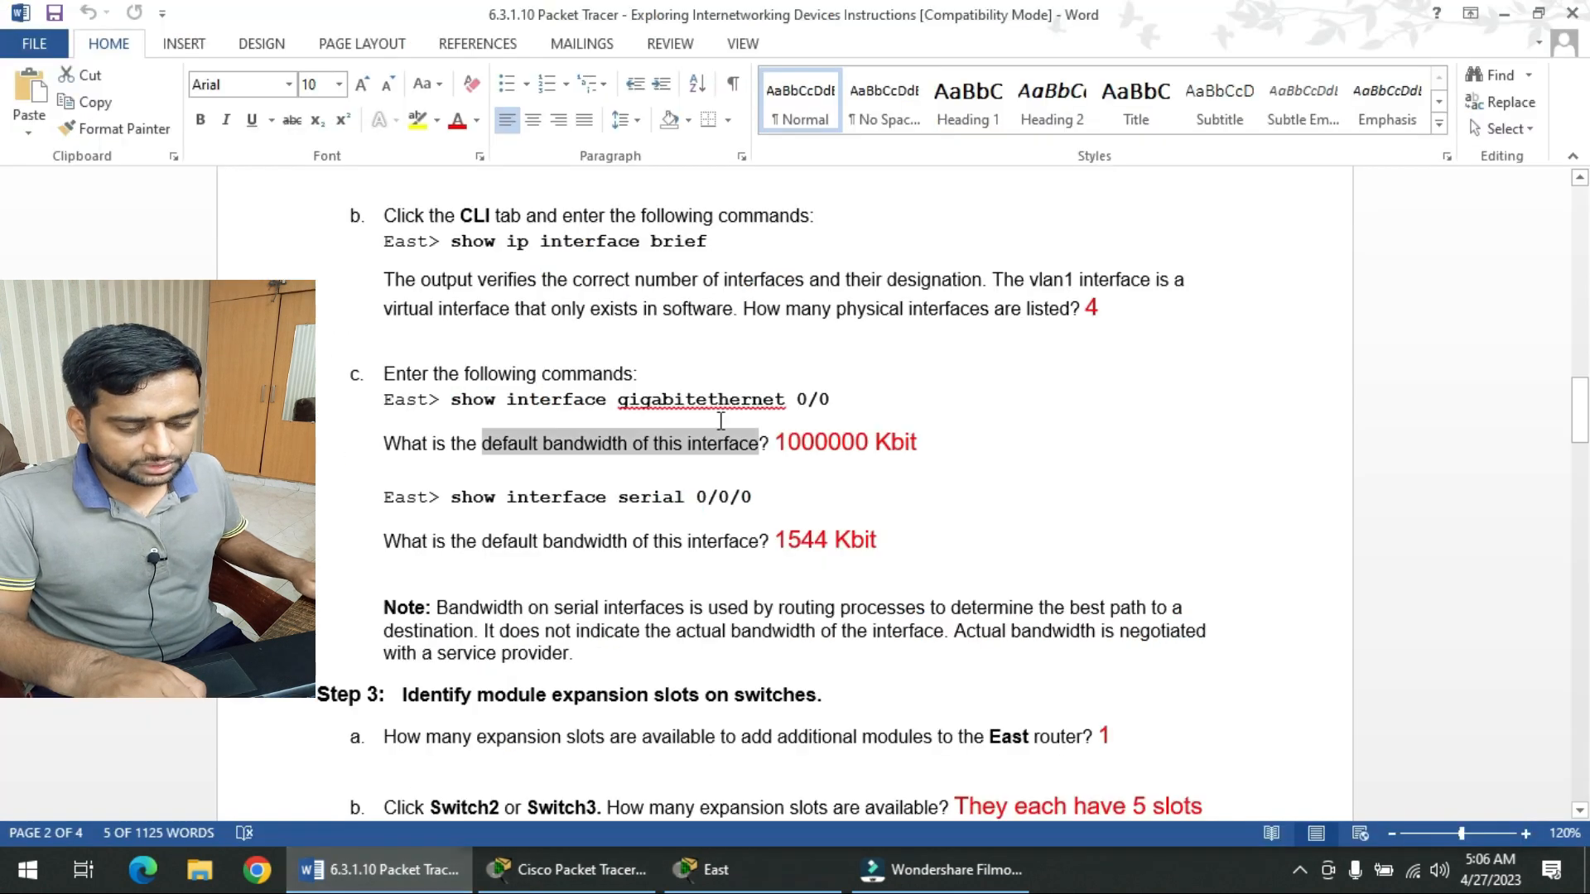
scroll(682, 409, "down", 1)
left_click(628, 376)
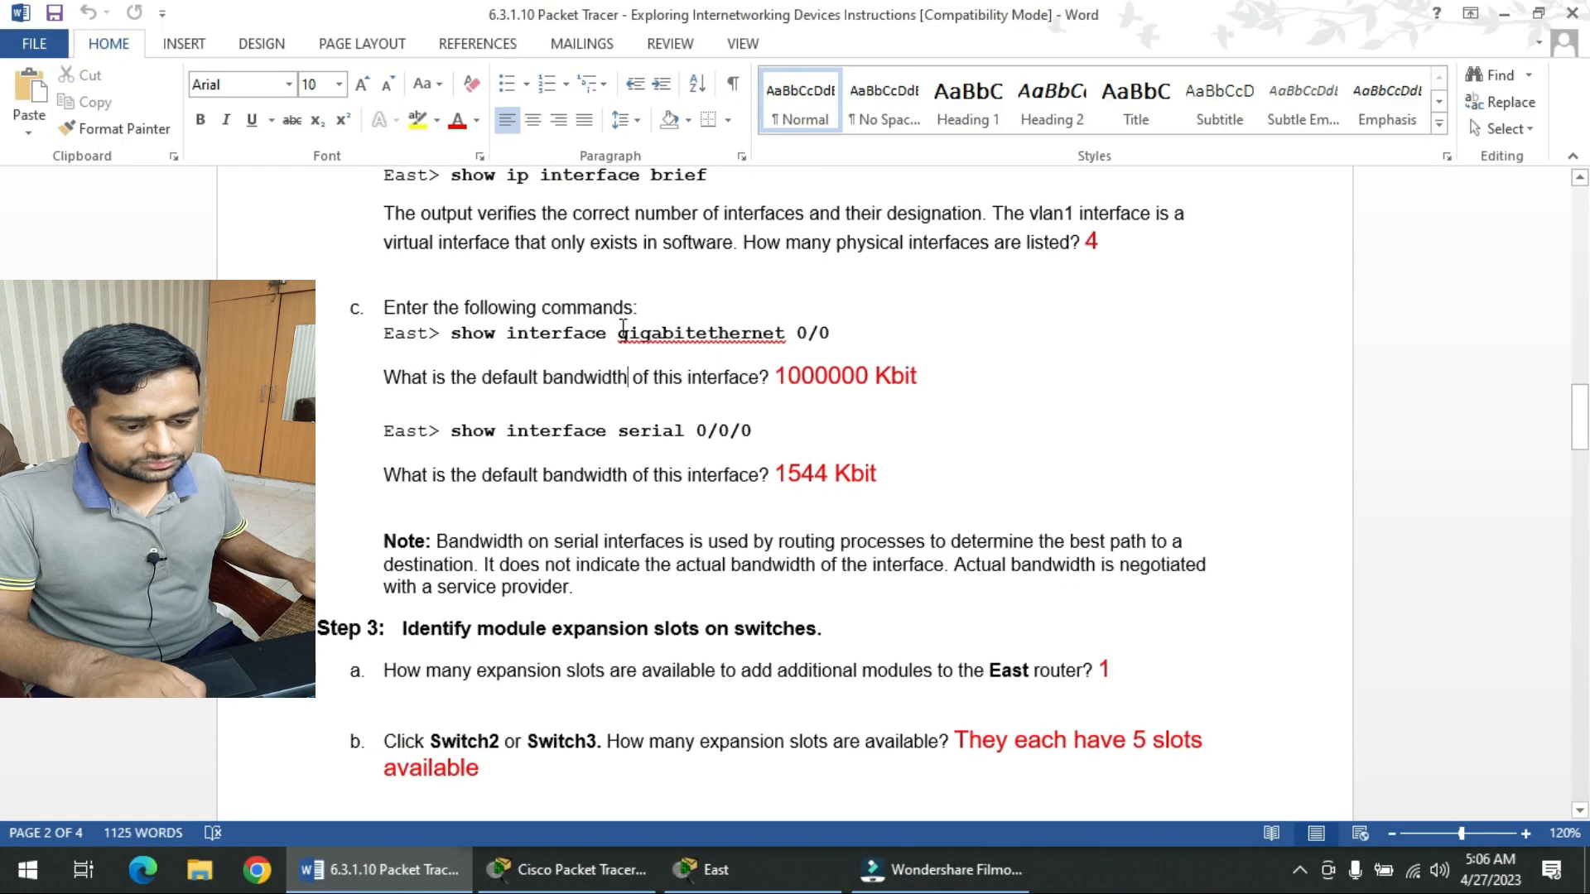
left_click_drag(620, 329, 838, 335)
key("alt+Tab")
- Try to run "show iner gi0/0" on the East router
type("show iner gi")
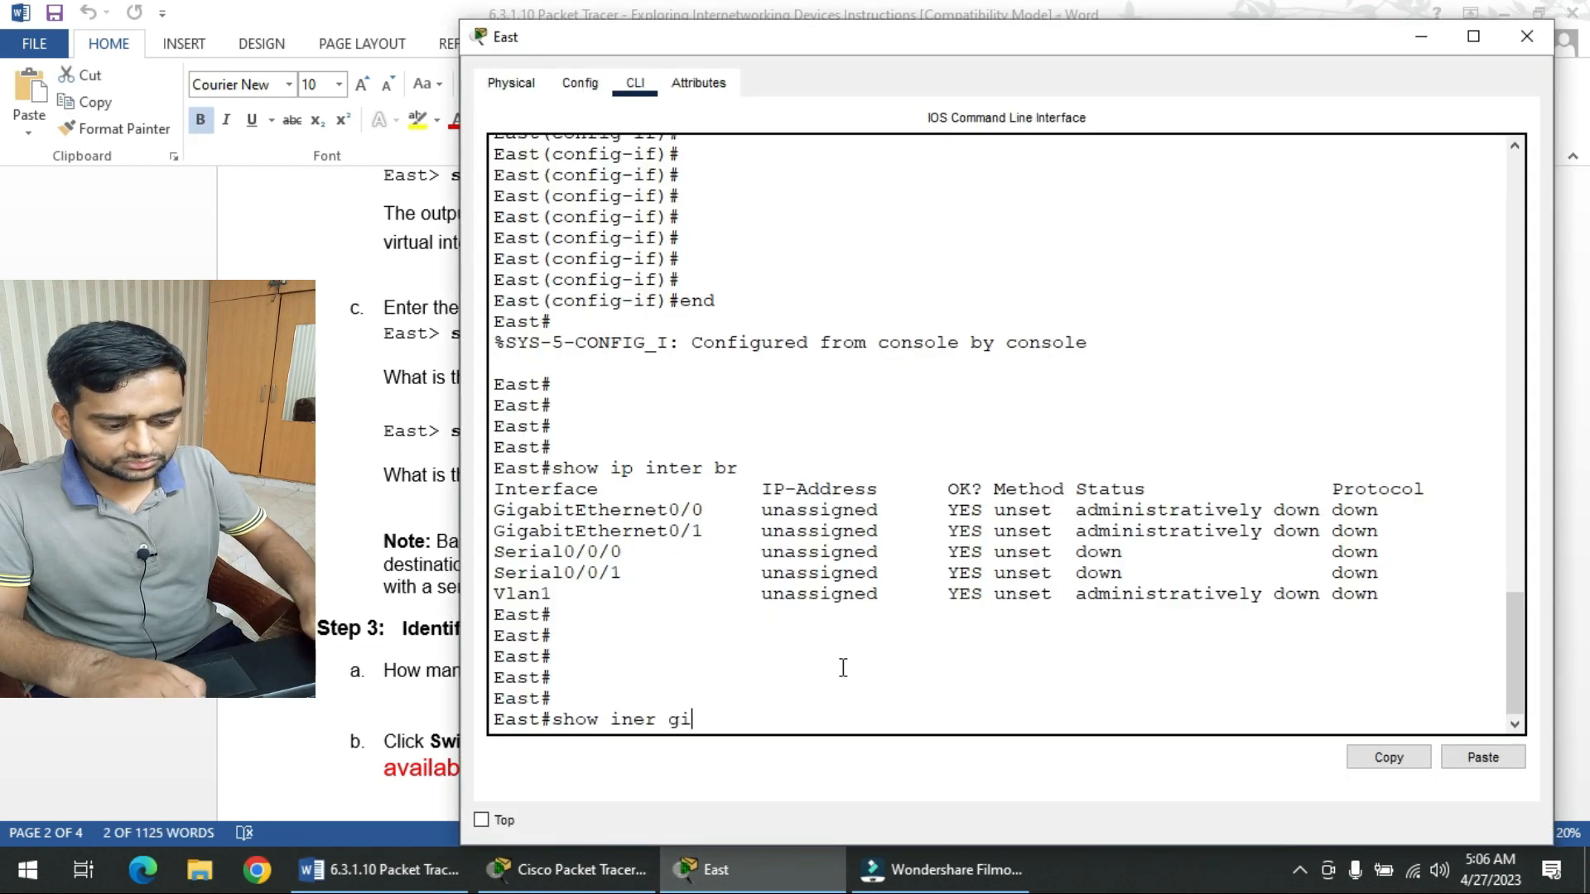
type("0/0")
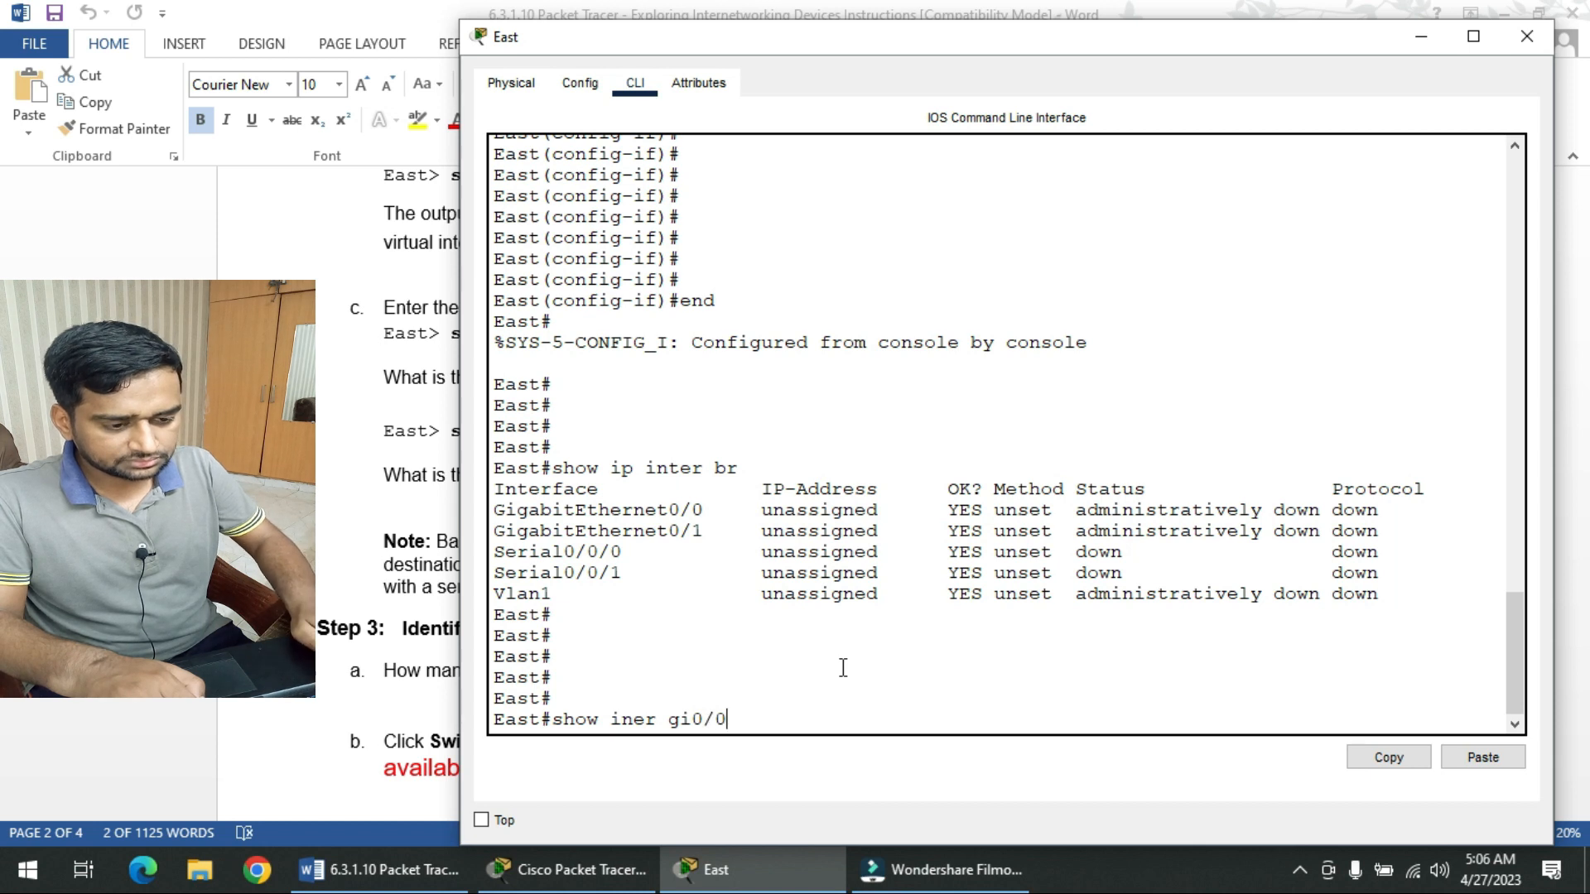
key("Return")
- Run "show interfaces gigabitEthernet 0/0" on the East router and highlight the bandwidth value in the output
type("show inter")
key("Tab")
type("gi")
key("Tab")
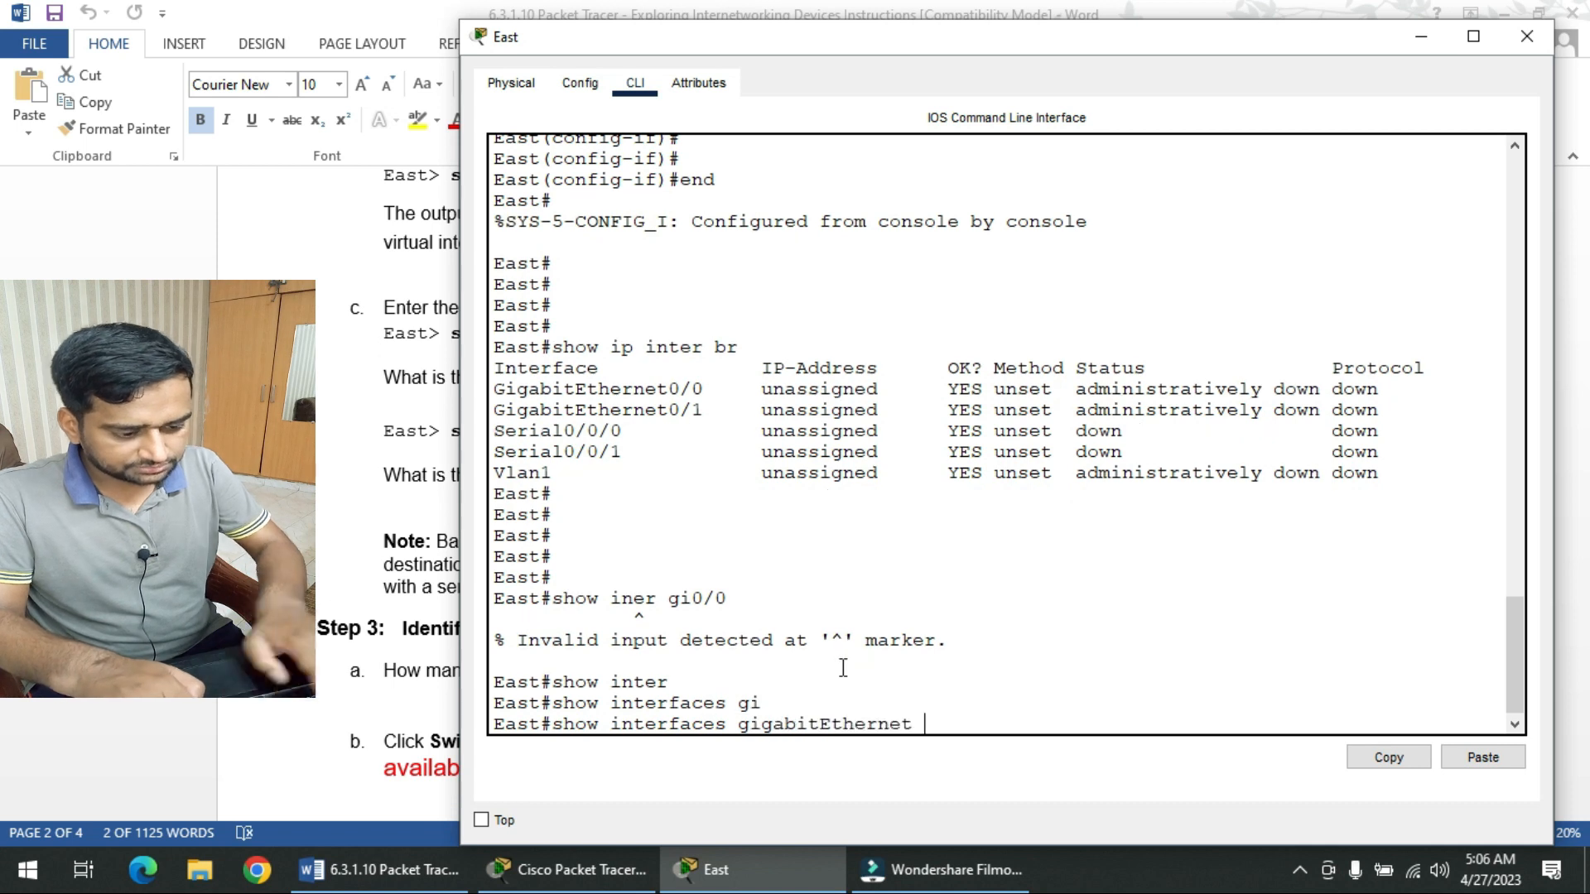
type("0/0")
key("Return")
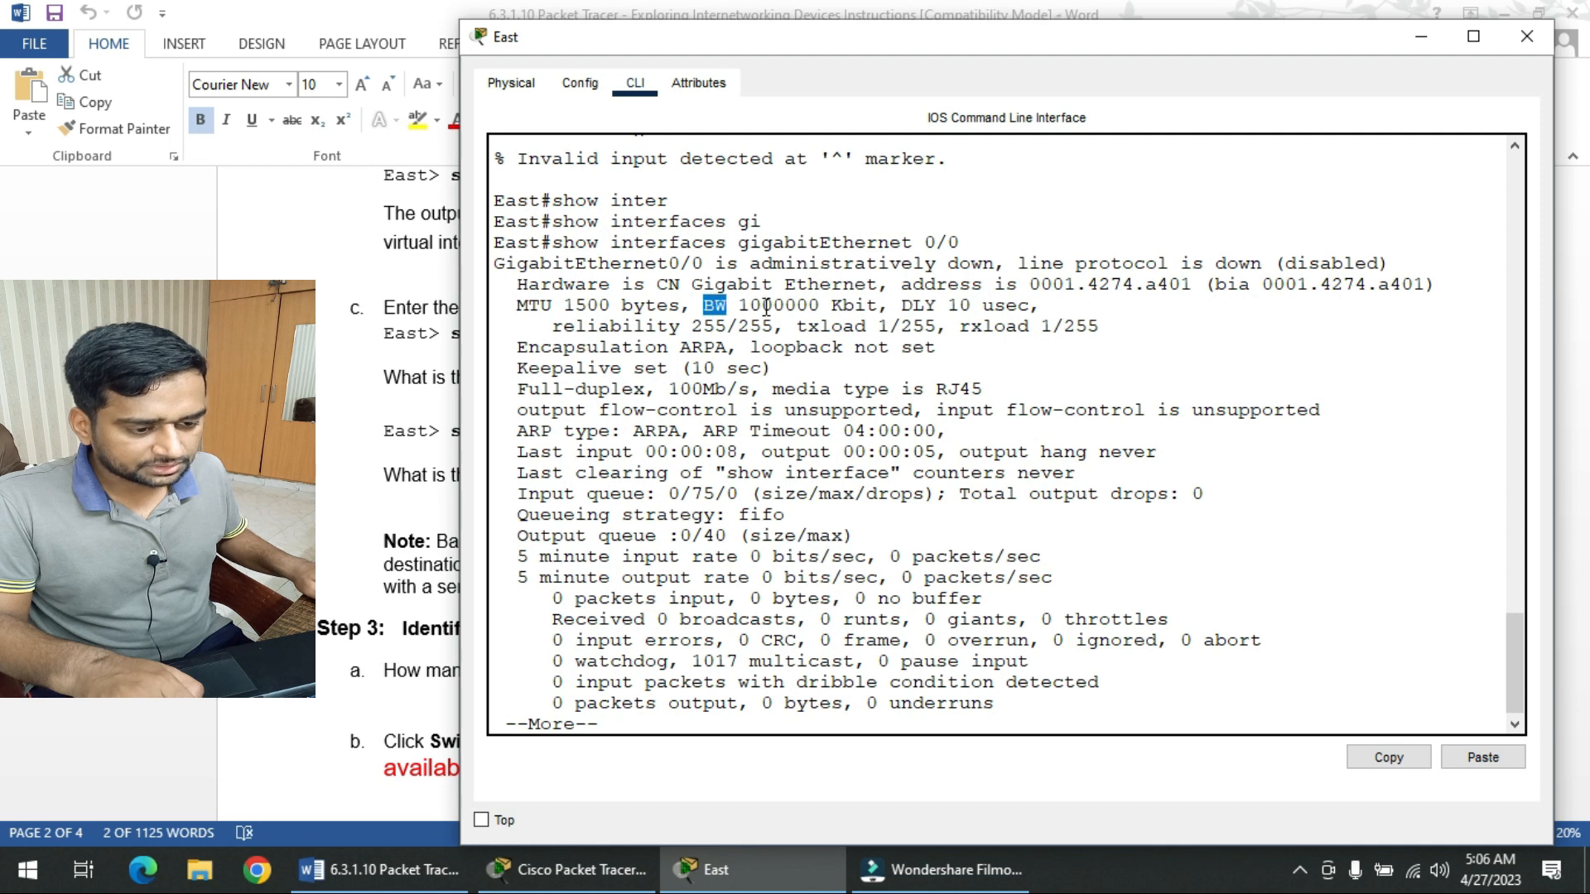
left_click_drag(775, 303, 751, 304)
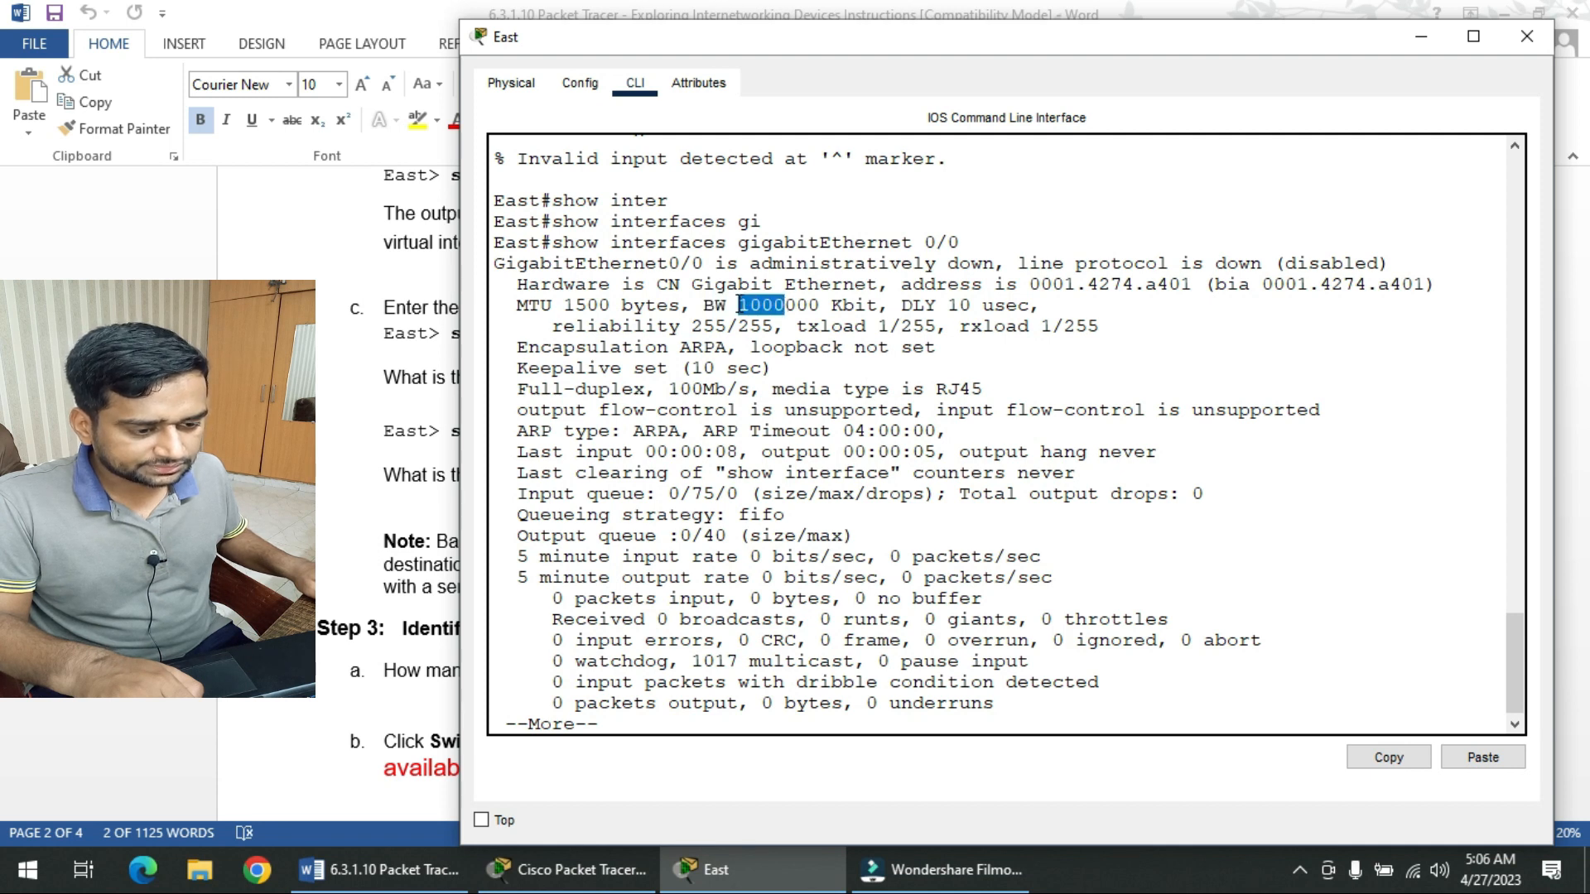
left_click(816, 307)
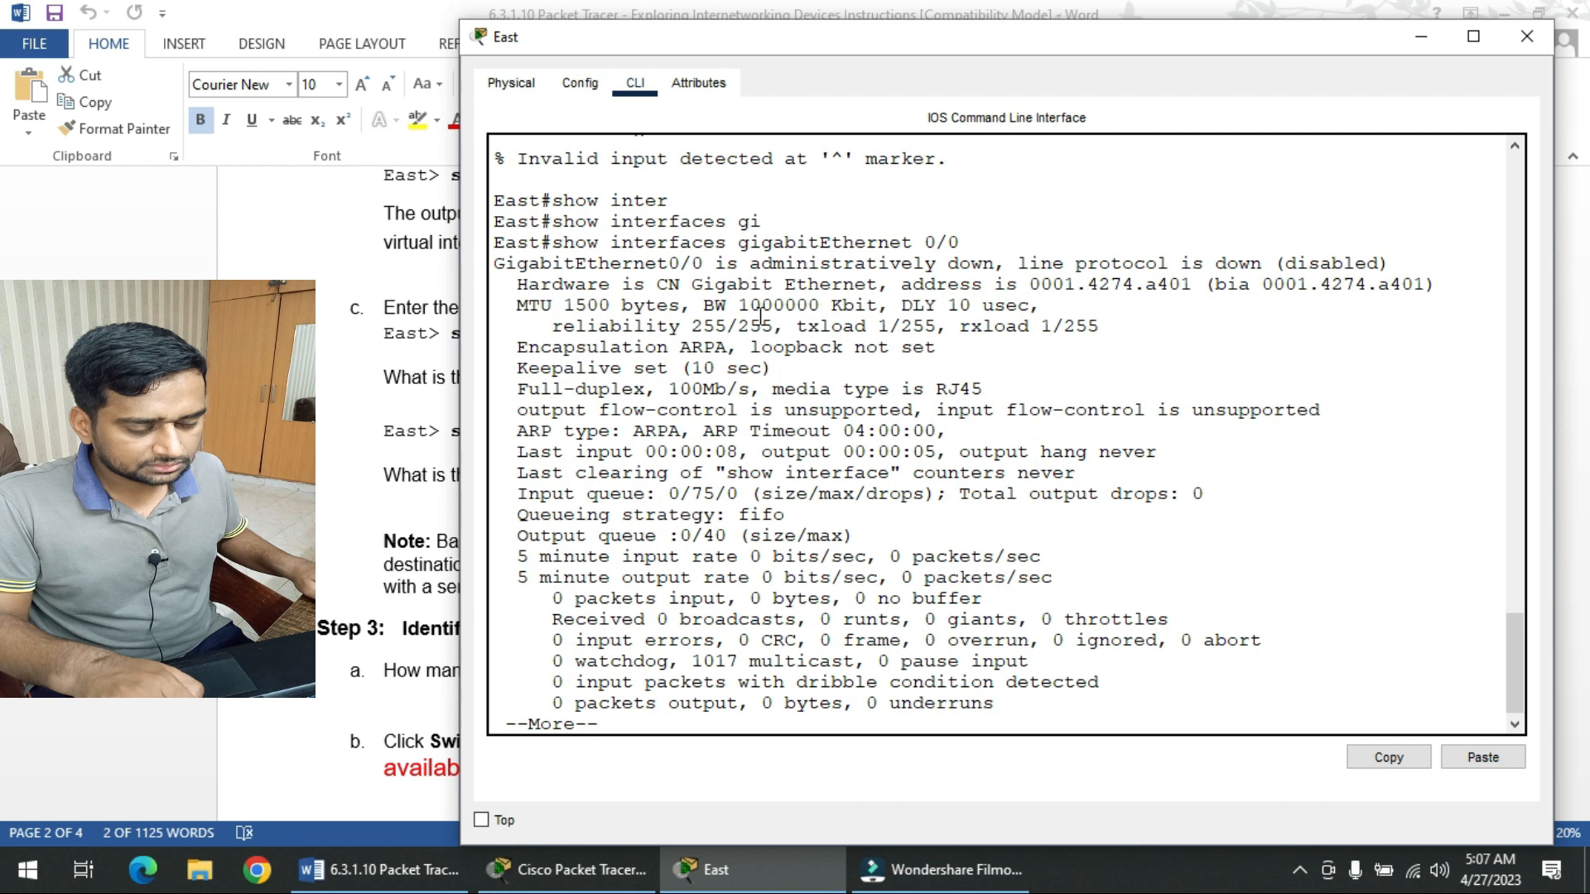
- Highlight the bandwidth in the GigabitEthernet 0/0 output and the matching answer in the Word instructions
left_click_drag(708, 306, 814, 305)
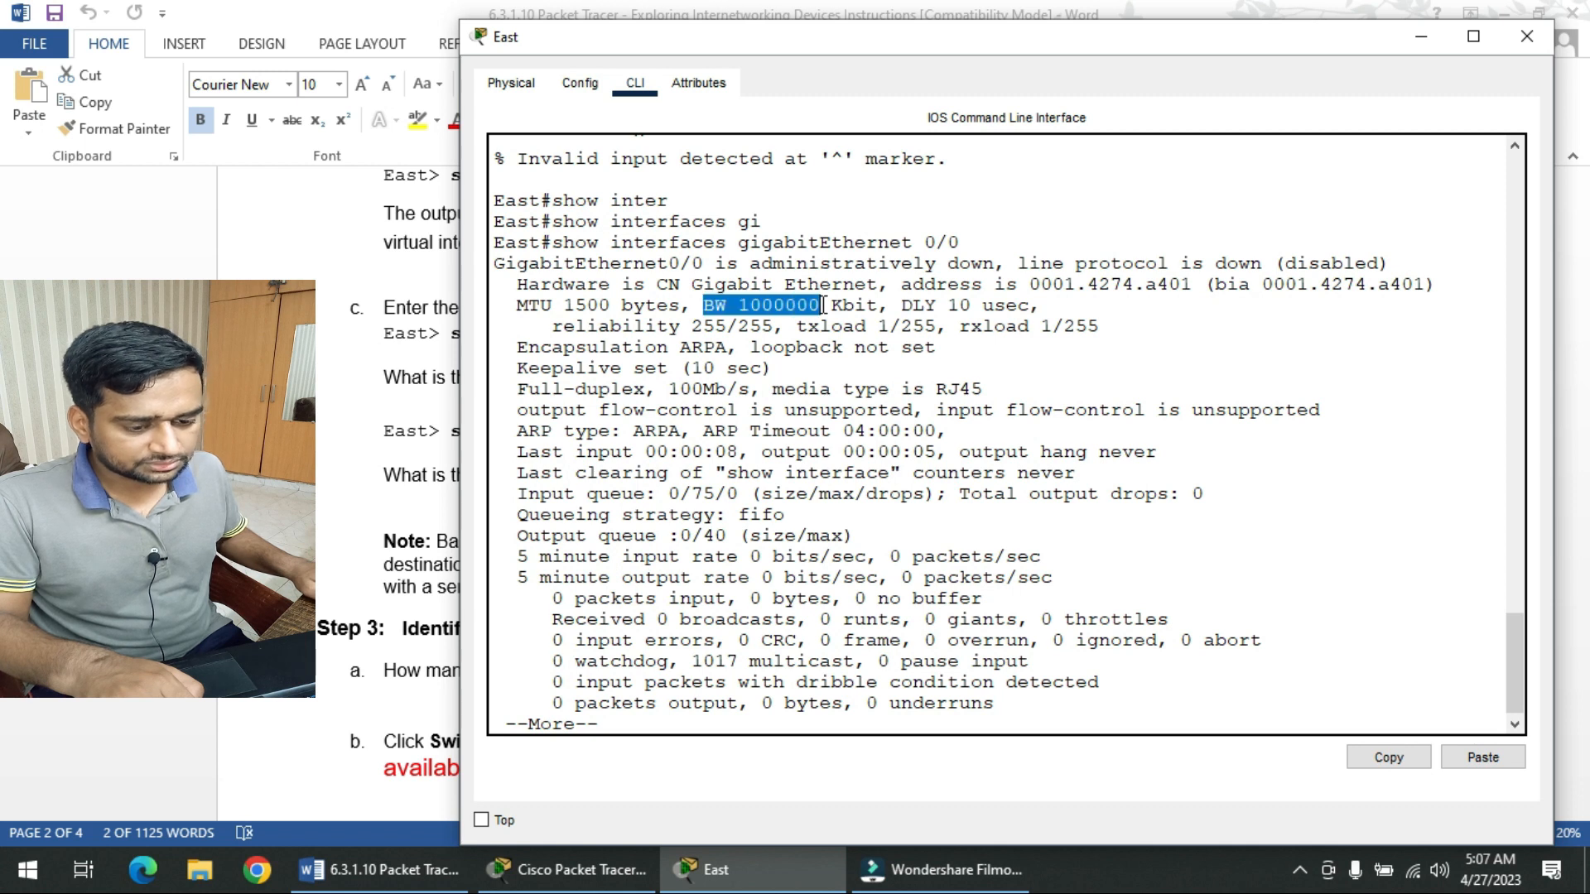
left_click(437, 476)
left_click_drag(895, 372, 776, 377)
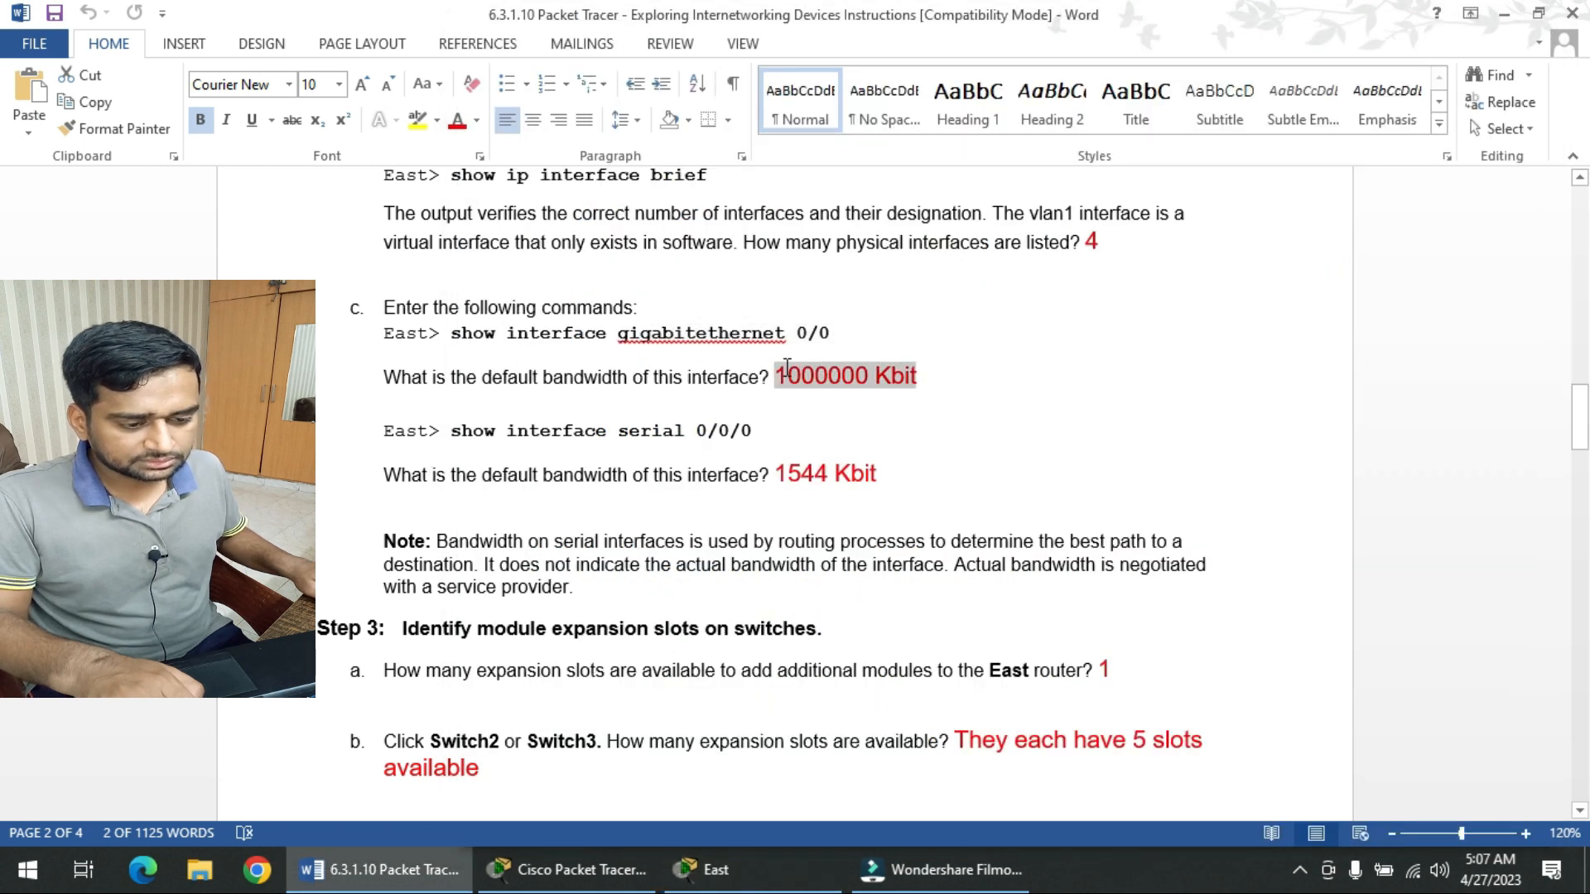
- Highlight "0/0/0" in the Step 2c serial command of the instructions and return to the East router's command line
left_click(555, 427)
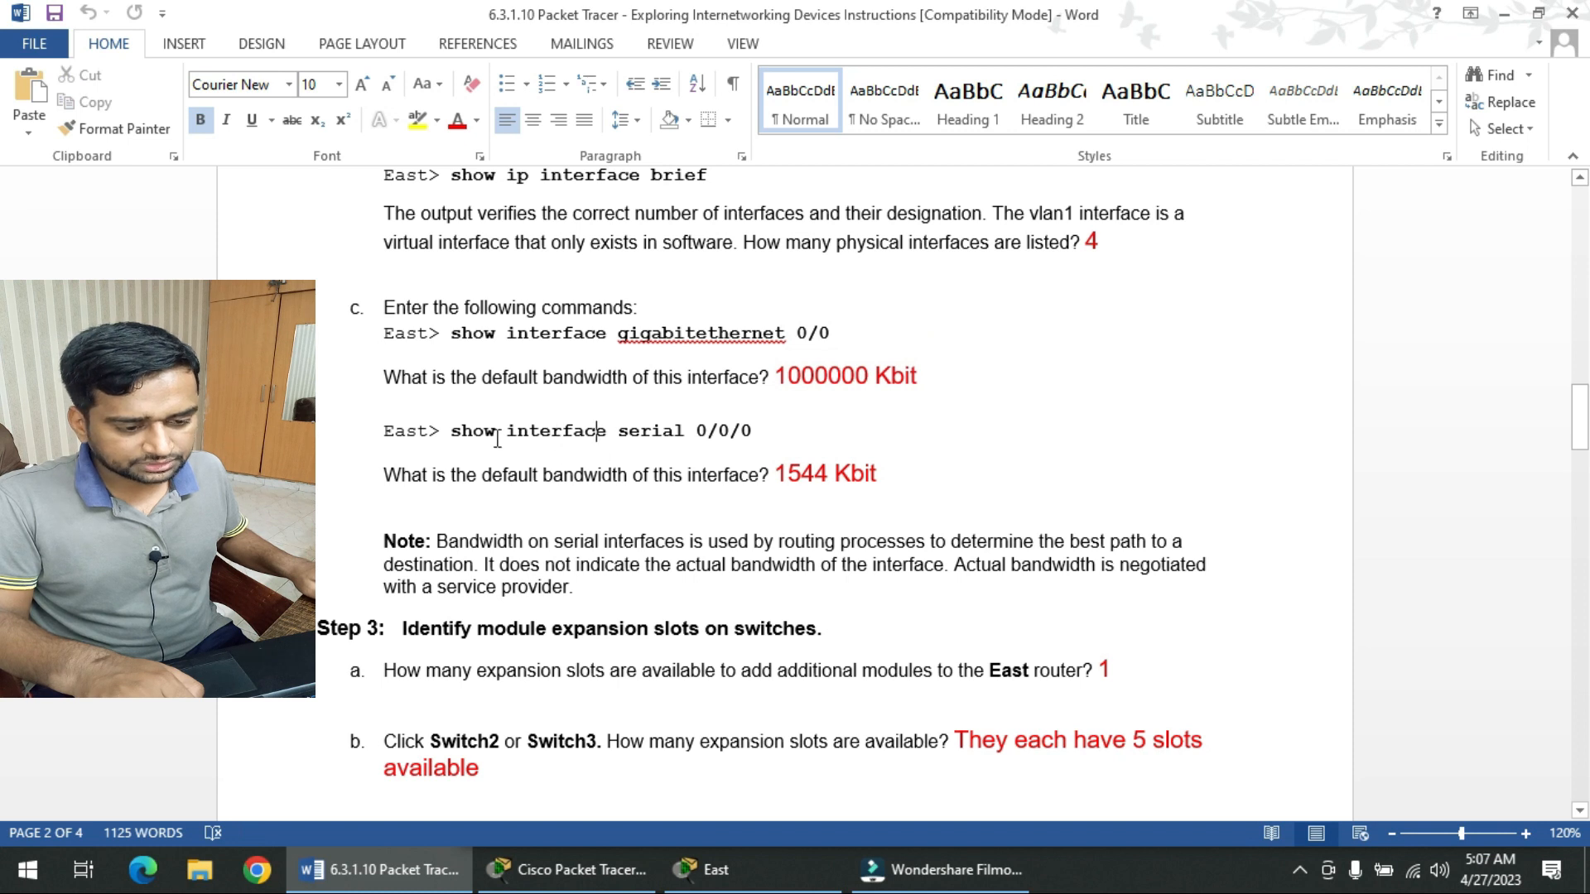
left_click_drag(698, 429, 749, 437)
left_click(717, 870)
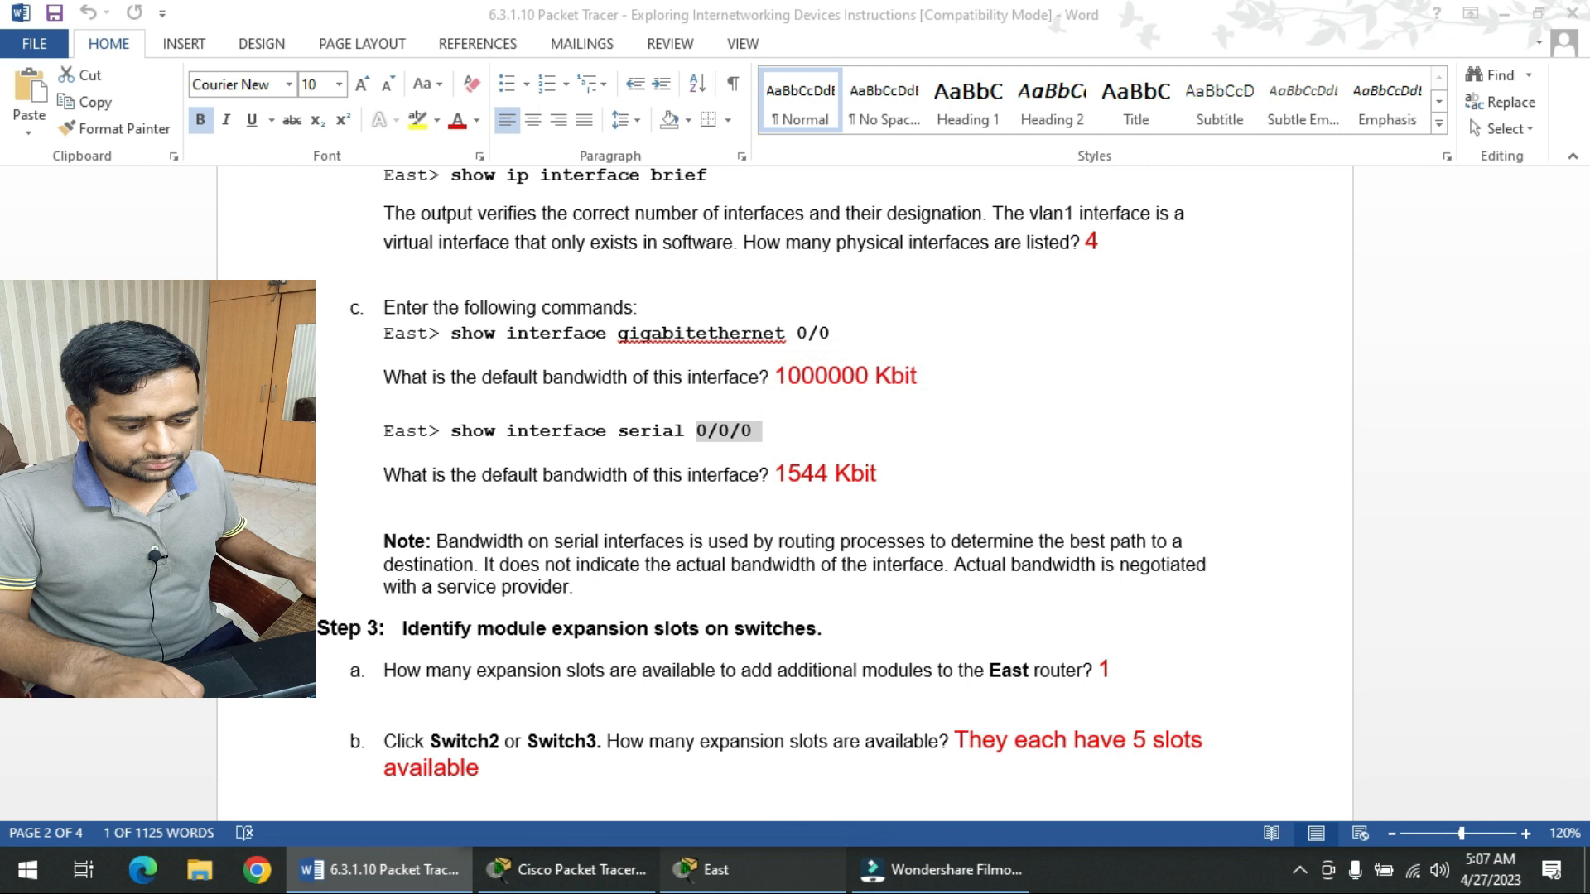
- Leave the paged output and run "show interfaces serial 0/0/0" on the East router
key("Return")
key("Return")
key("Return")
type("show inte")
key("Tab")
type("s")
key("Tab")
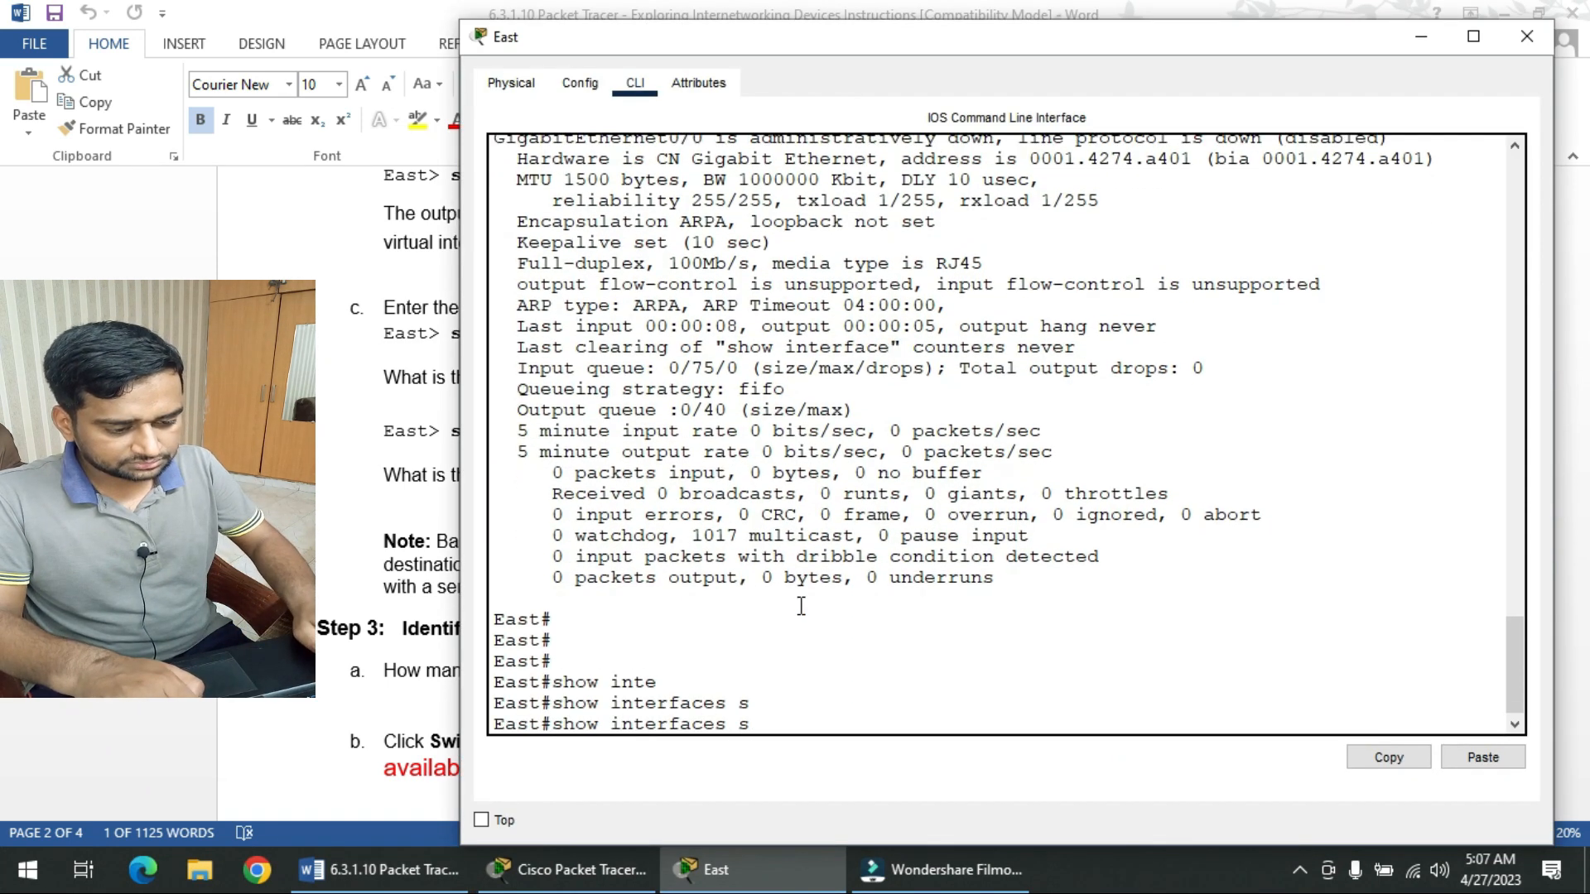
type("er")
key("Tab")
type("0/0/0")
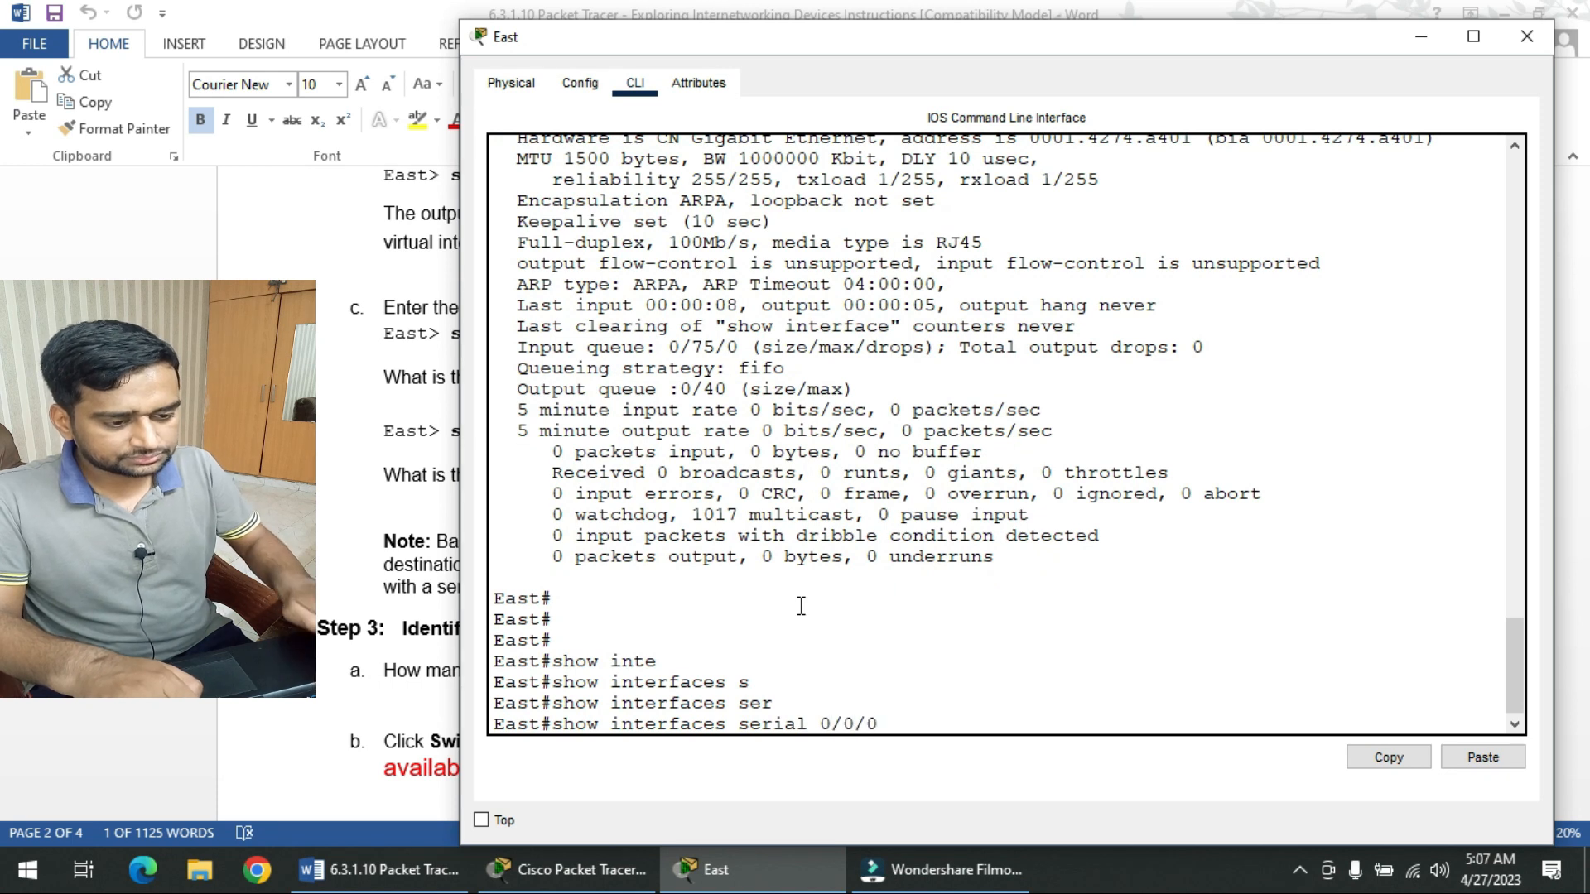
key("Return")
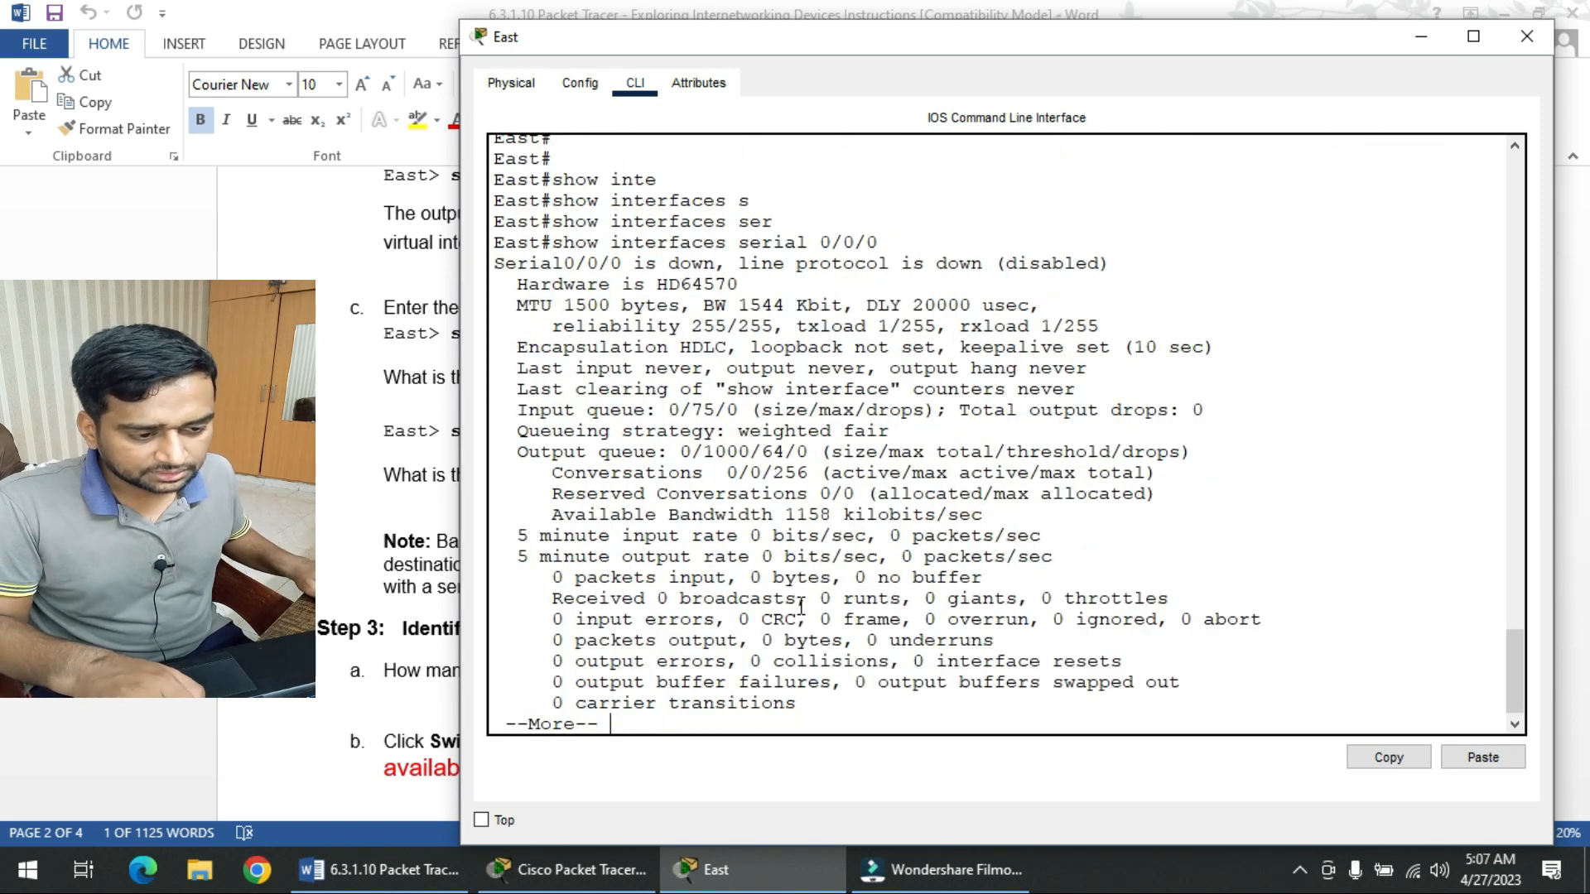
- Highlight the serial interface name and its bandwidth in the output, and the matching answer in the Word instructions
left_click_drag(799, 243, 885, 239)
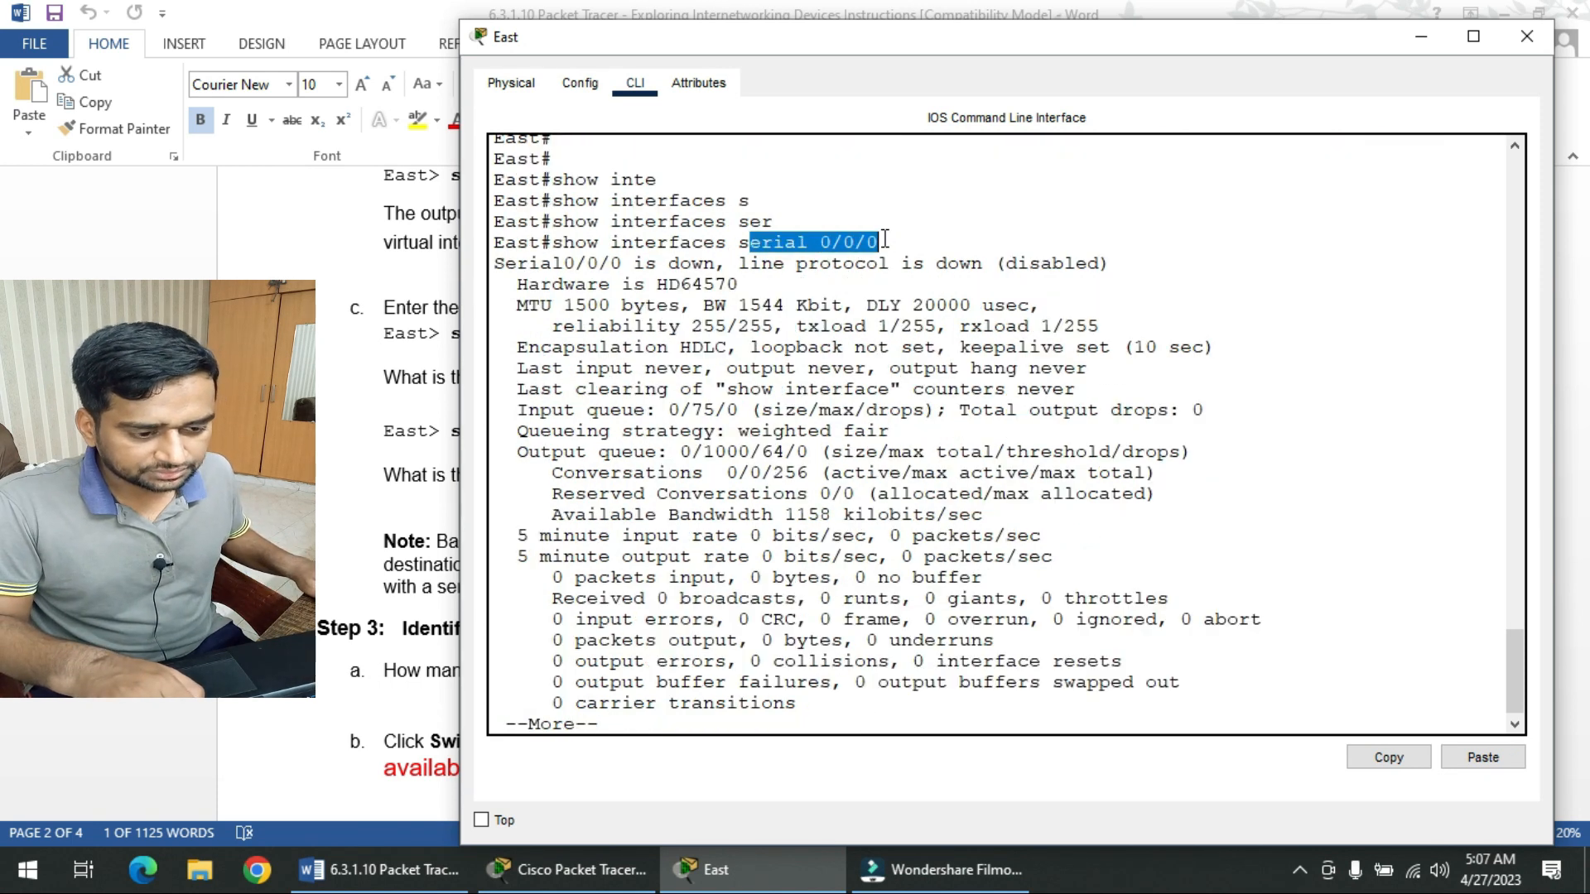
left_click_drag(743, 304, 779, 305)
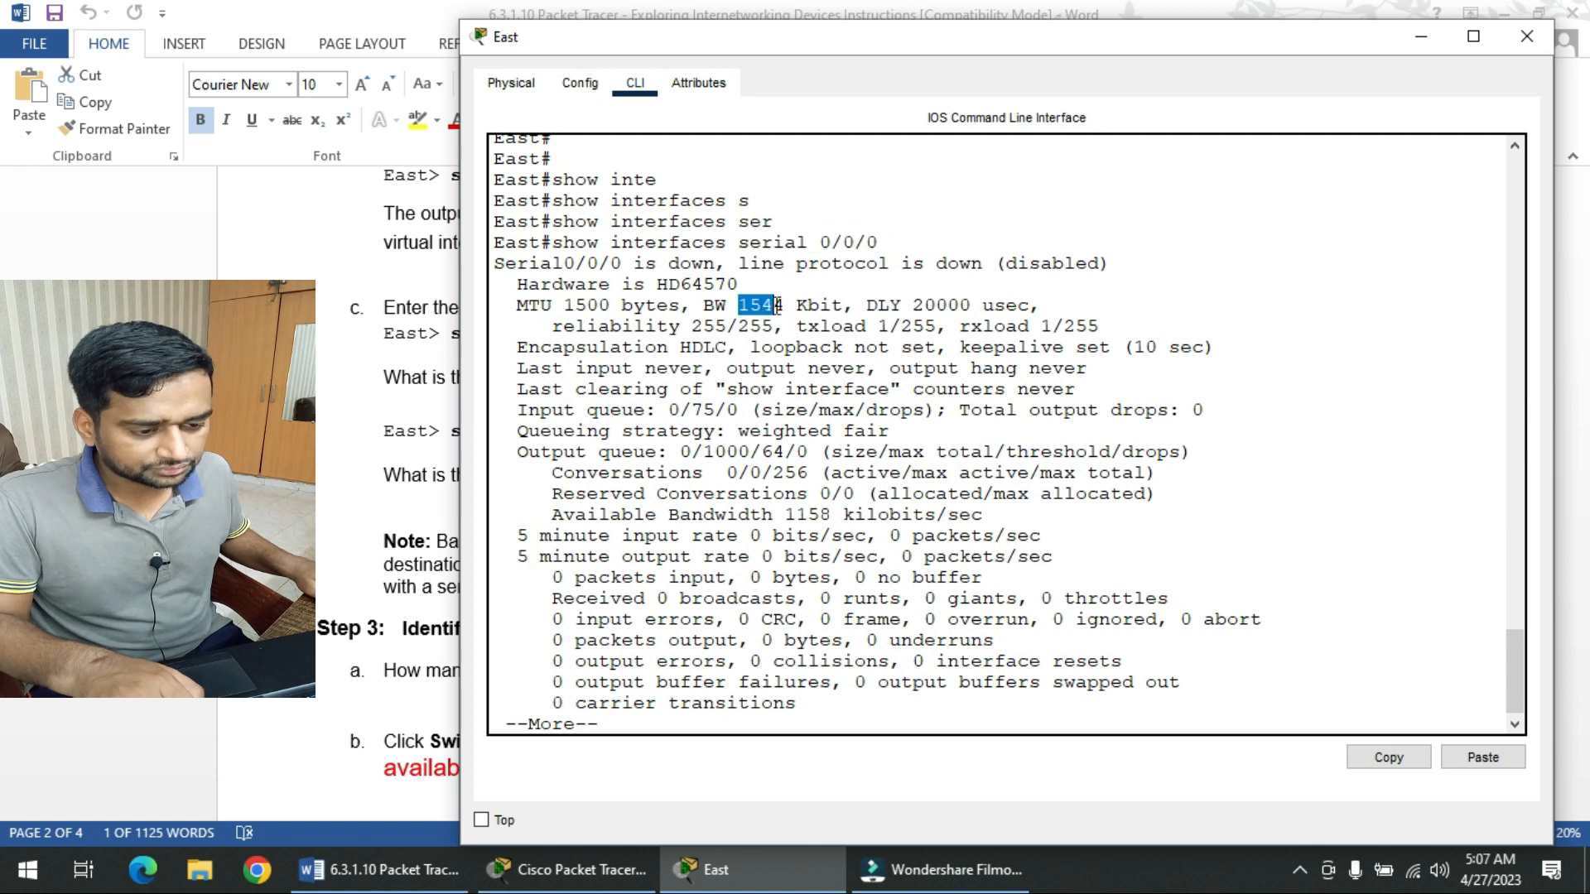
left_click(356, 465)
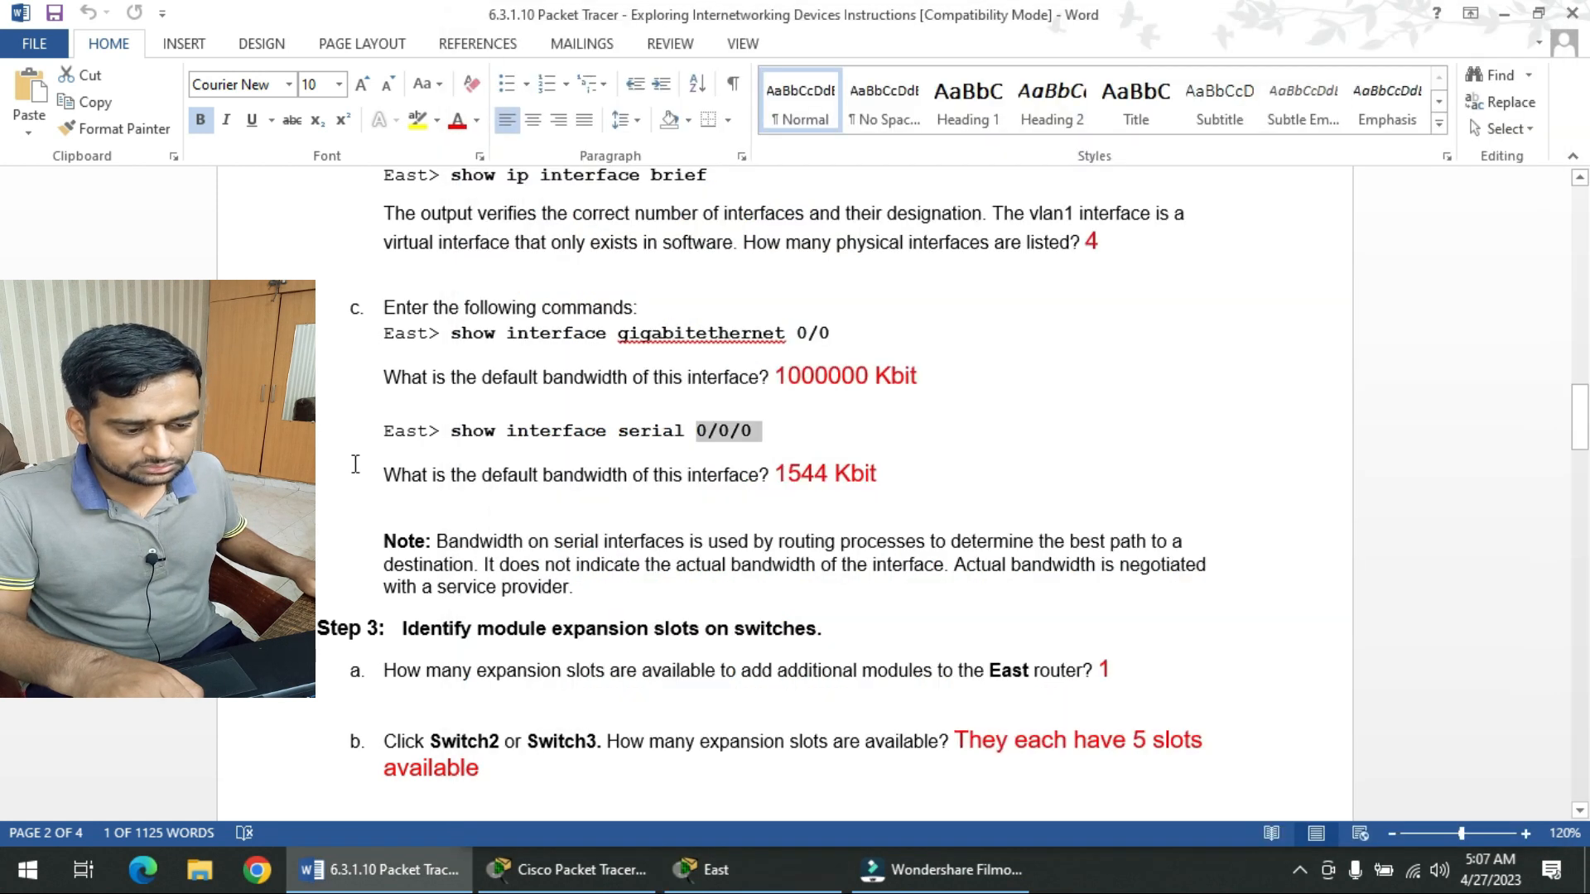
triple_click(899, 474)
left_click_drag(781, 460, 883, 476)
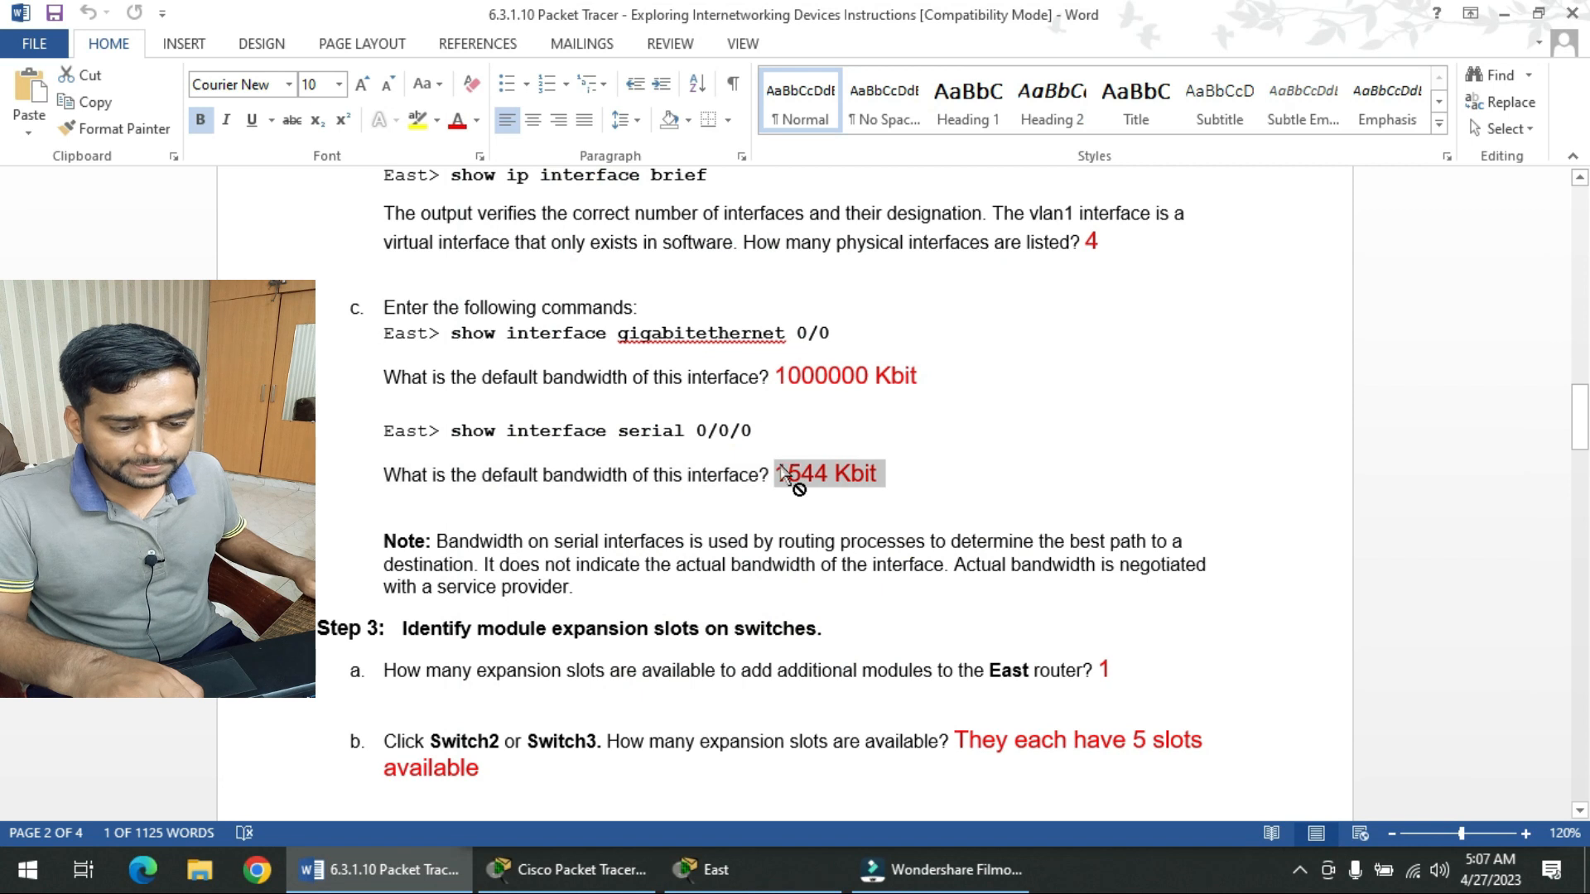
- Read the Step 3 heading on module expansion slots and question a about the East router in the instructions
scroll(584, 460, "down", 5)
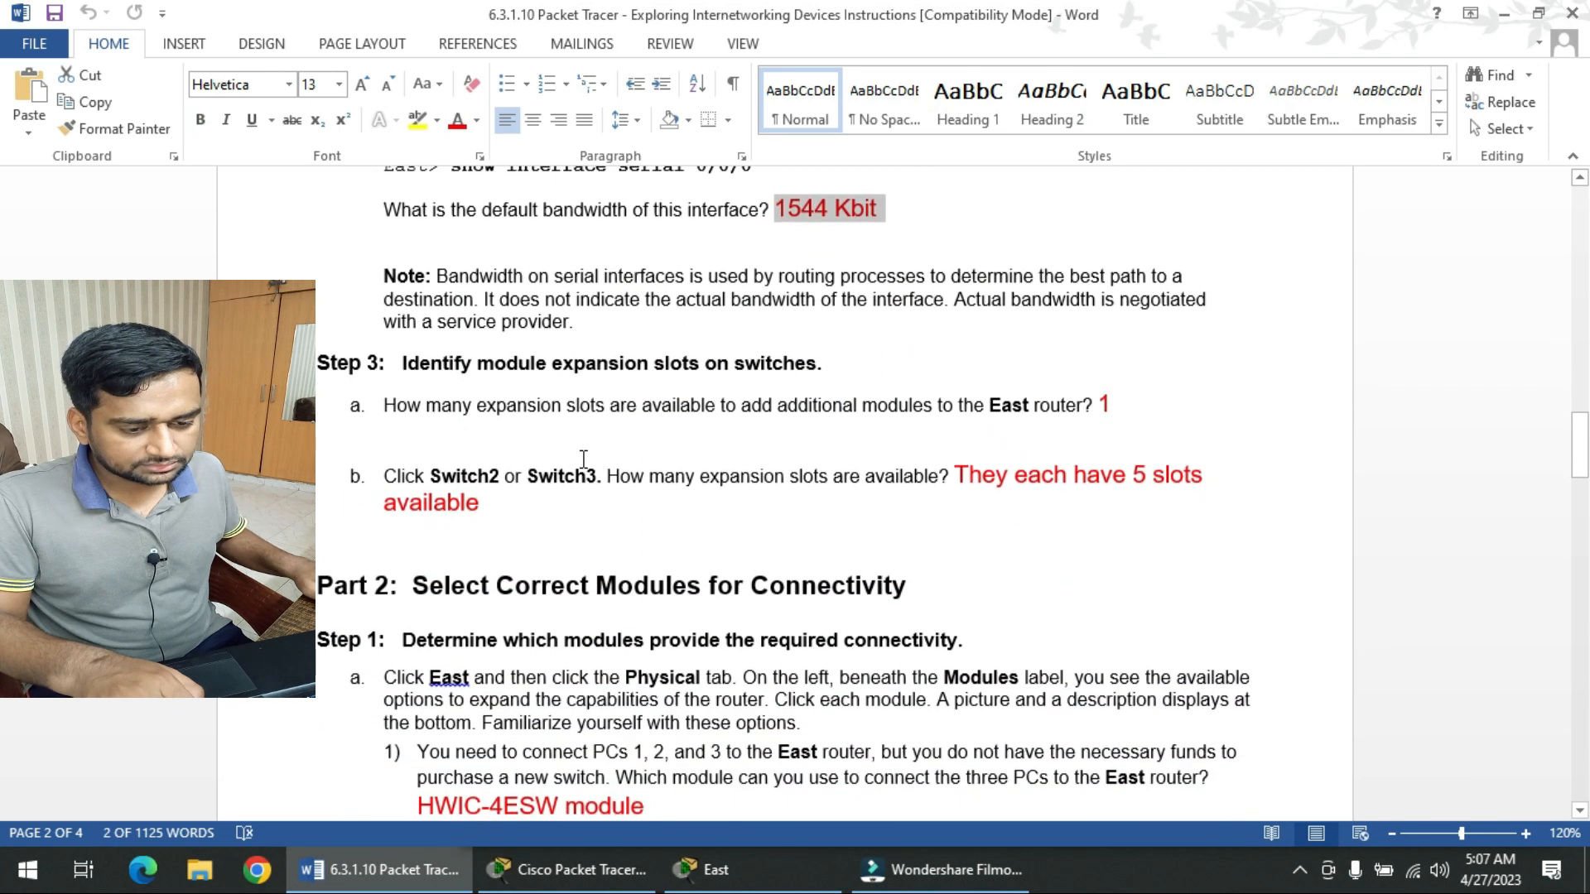
left_click(478, 364)
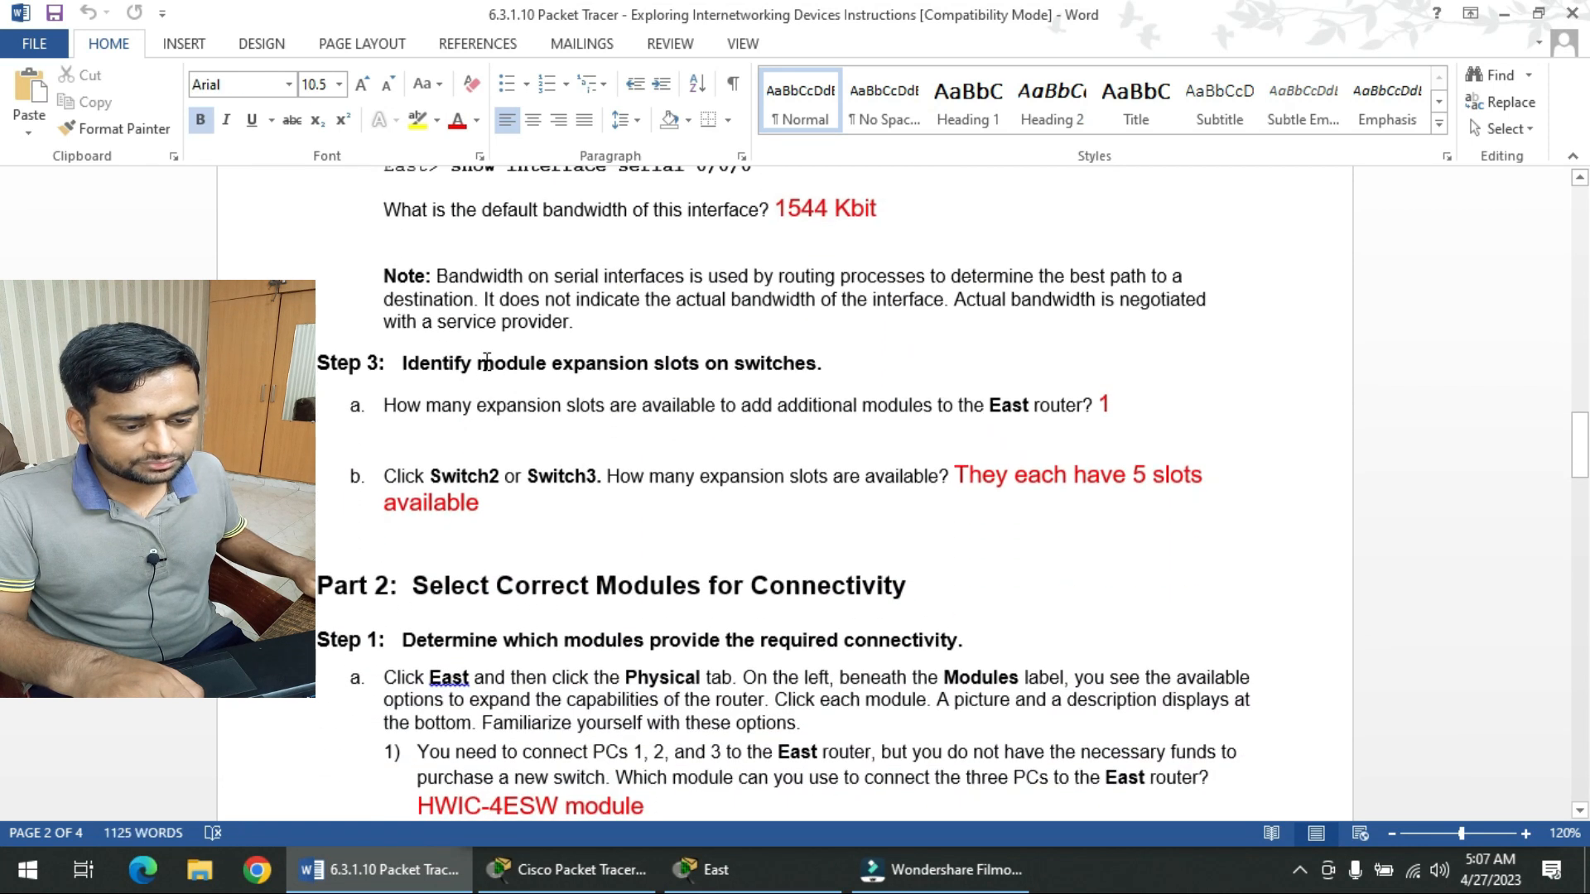
left_click_drag(483, 362, 828, 368)
left_click(508, 410)
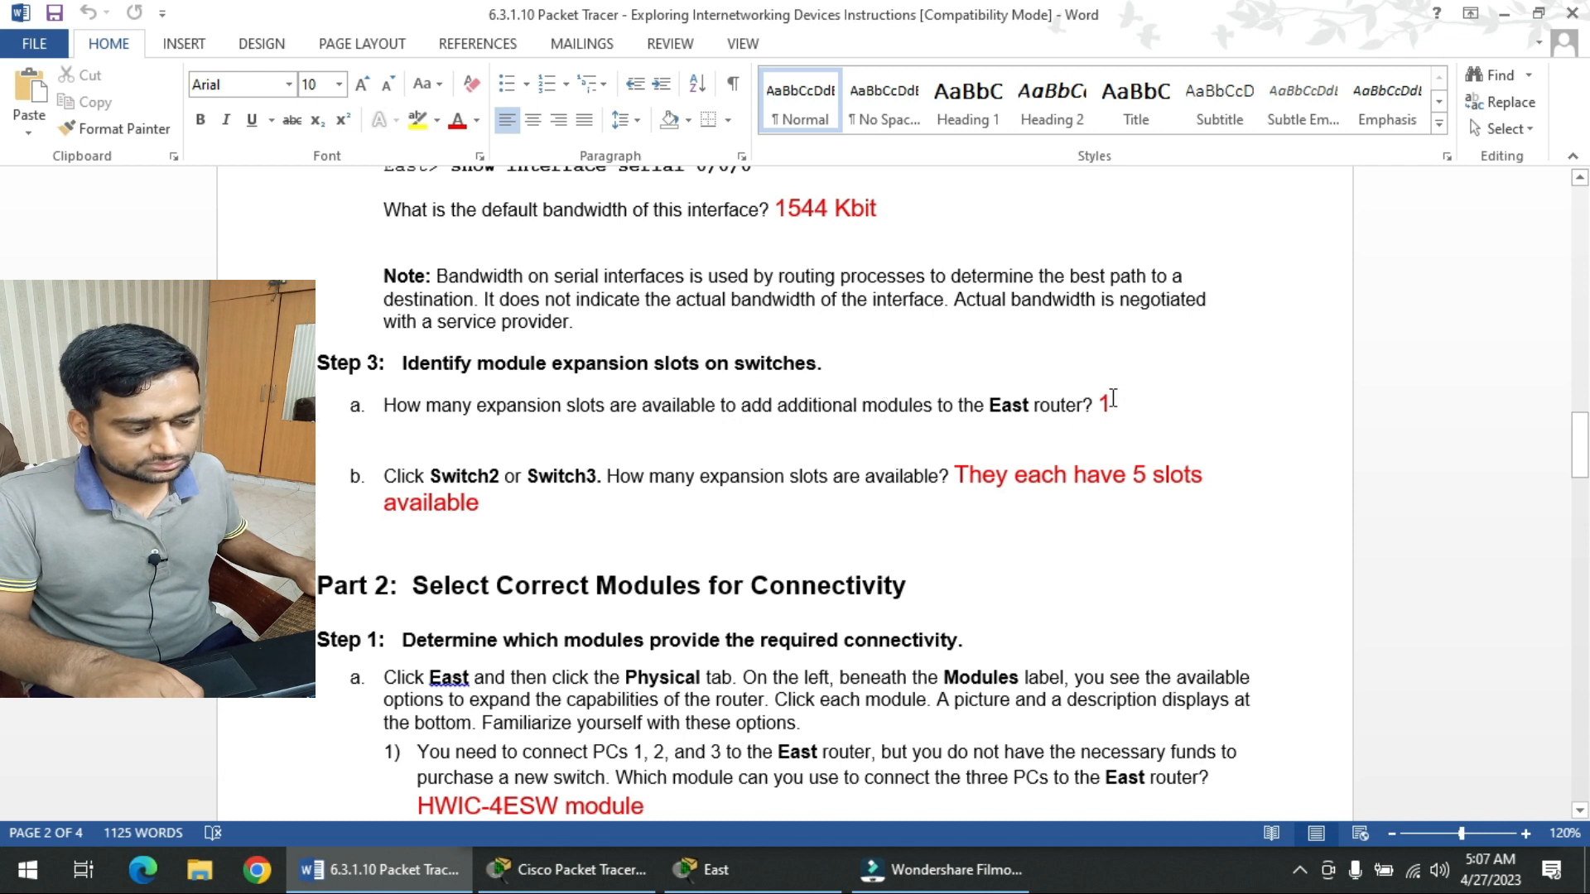
left_click_drag(1113, 398, 948, 381)
left_click(850, 426)
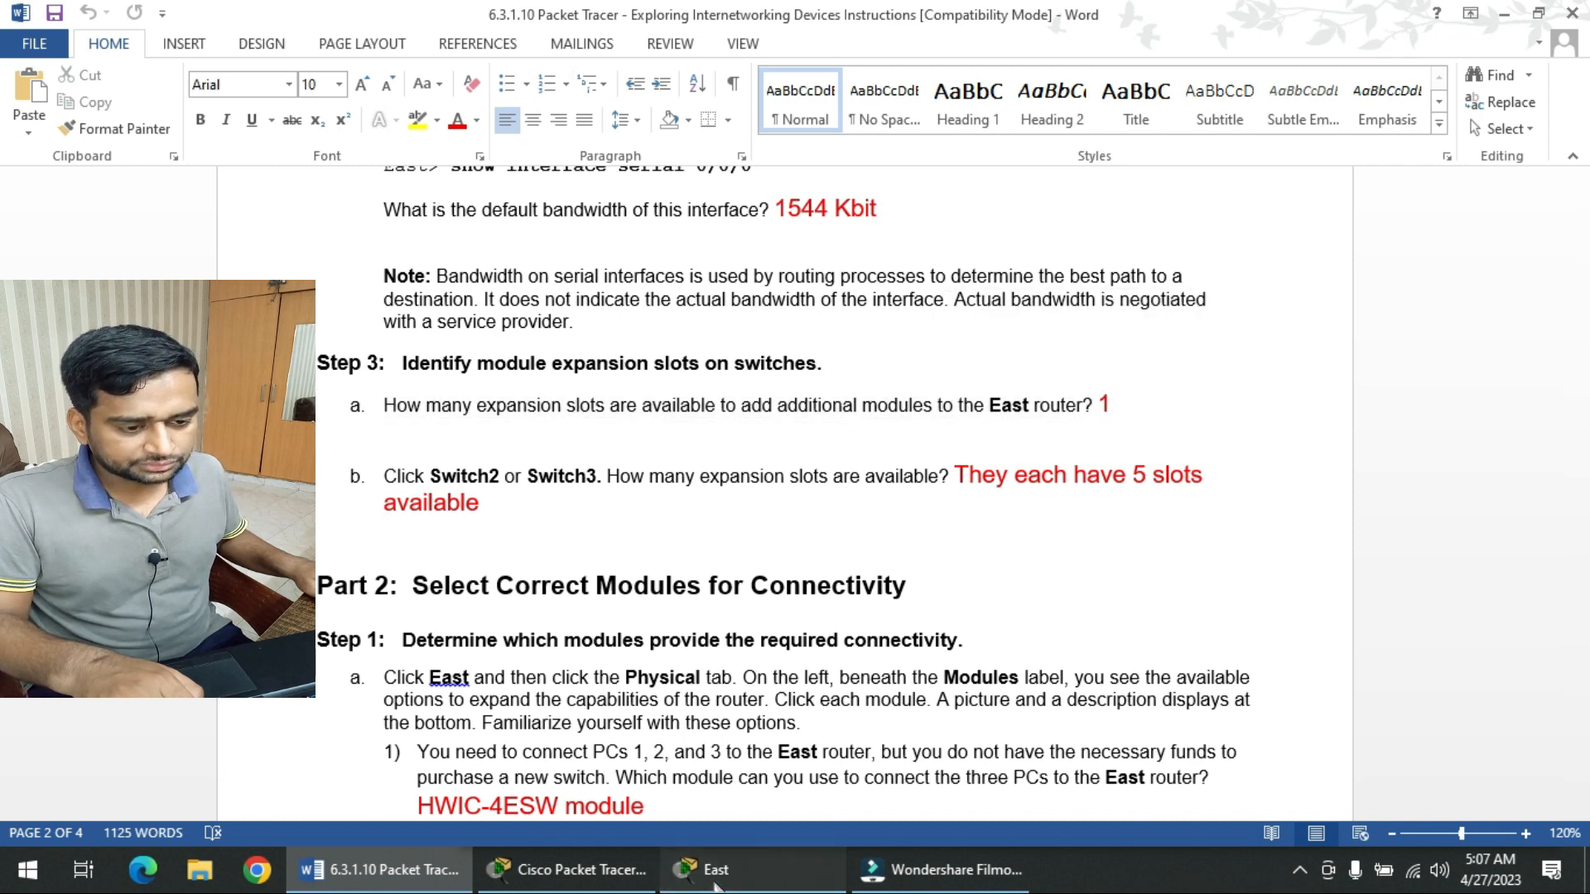
- Inspect the expansion slots in the East router's zoomed-in physical view and highlight the answer to question 3a in Word
left_click(717, 871)
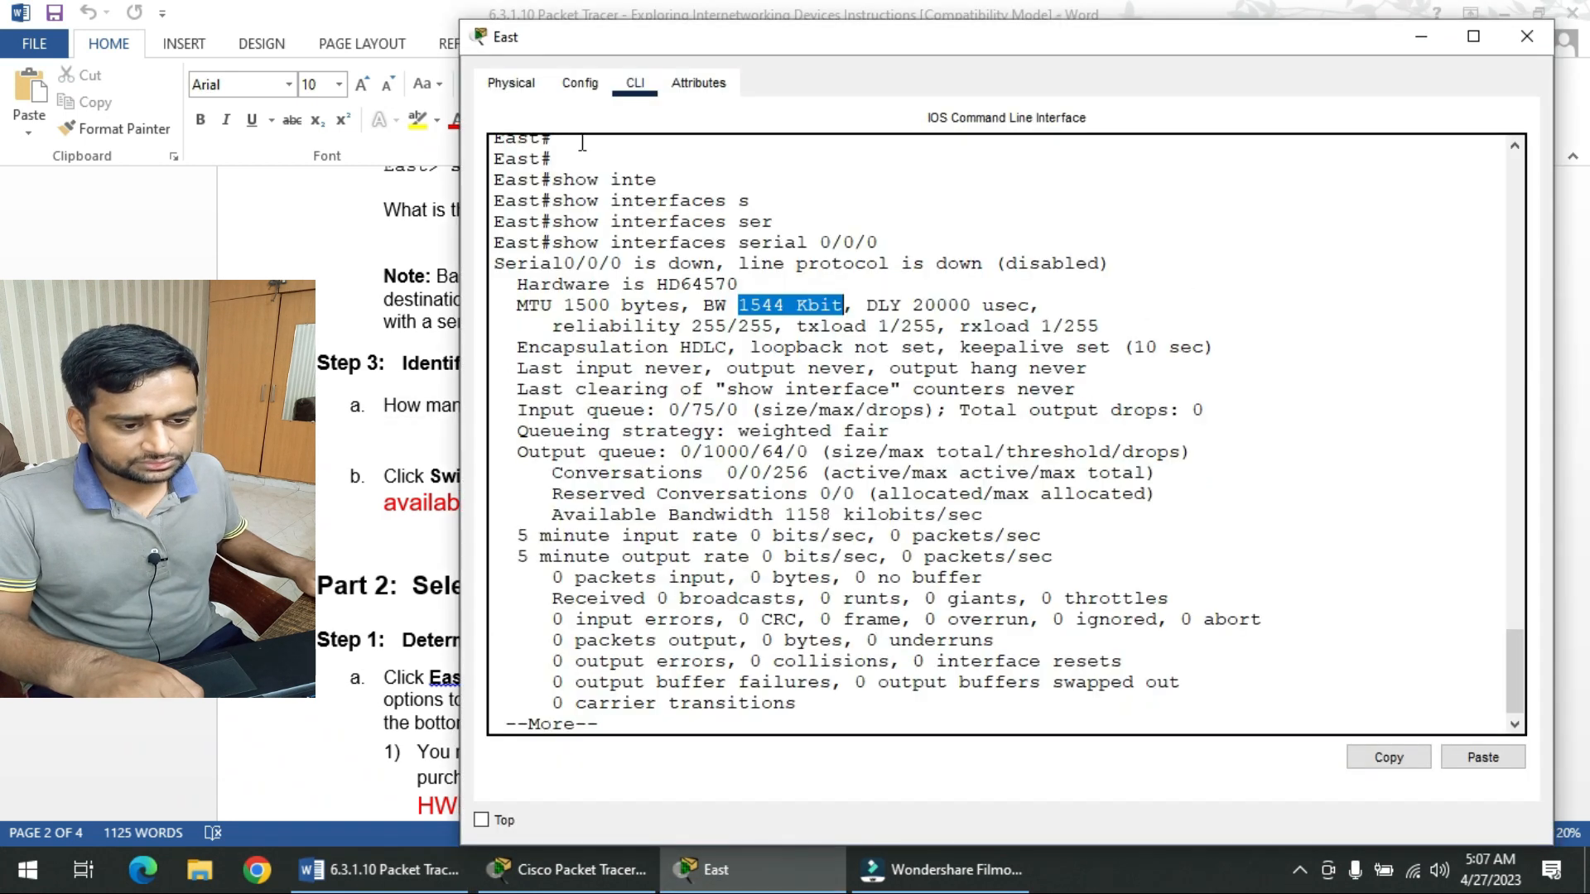
left_click(513, 83)
left_click(769, 150)
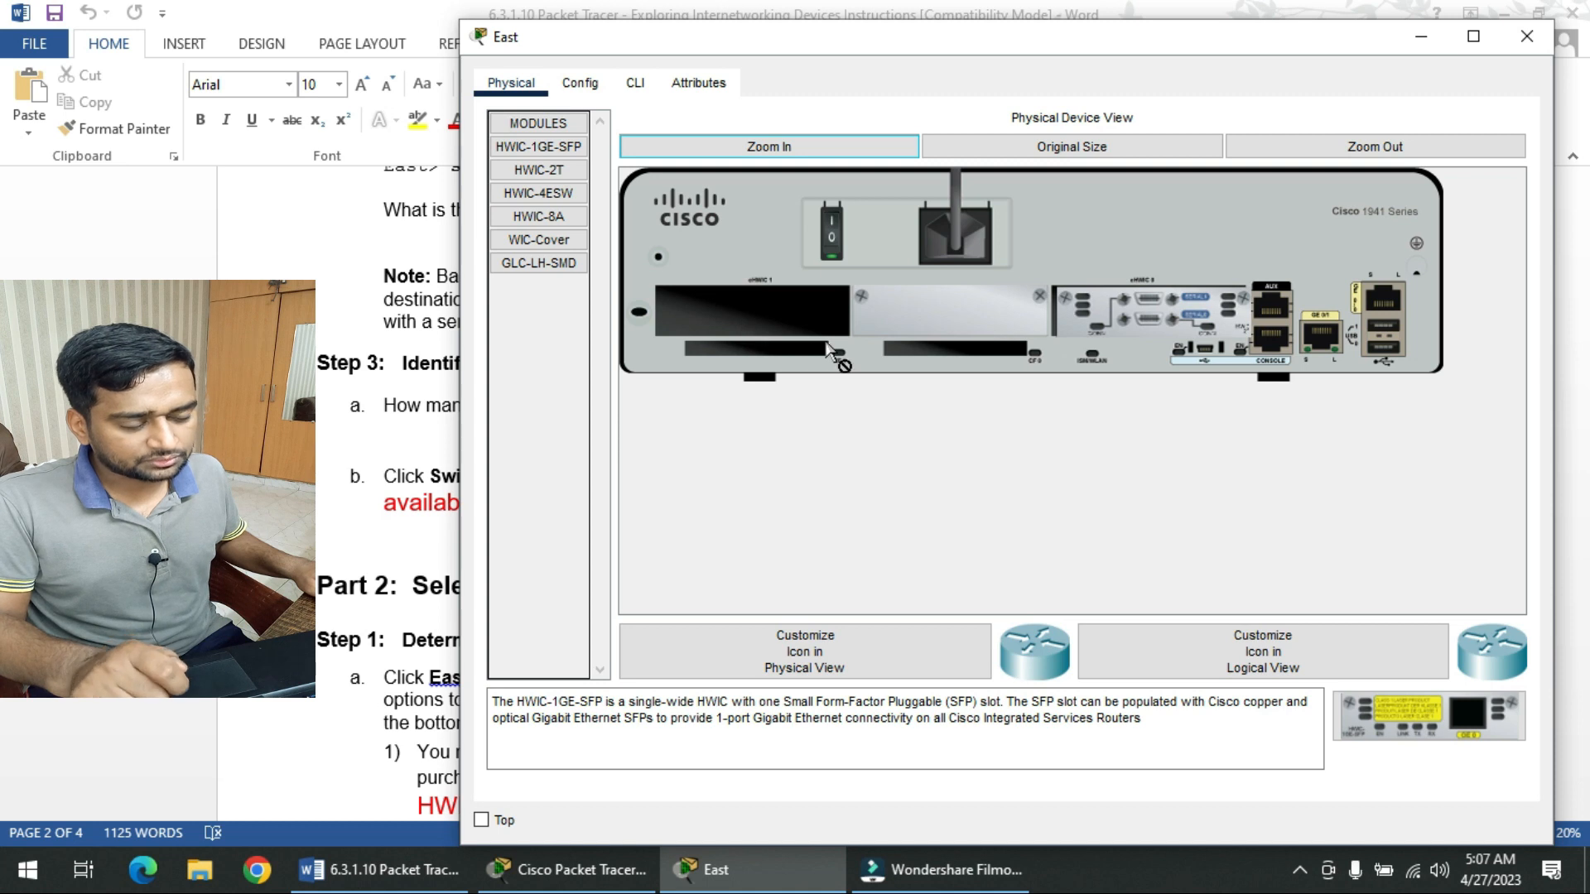
left_click(385, 443)
left_click_drag(1112, 400, 1073, 398)
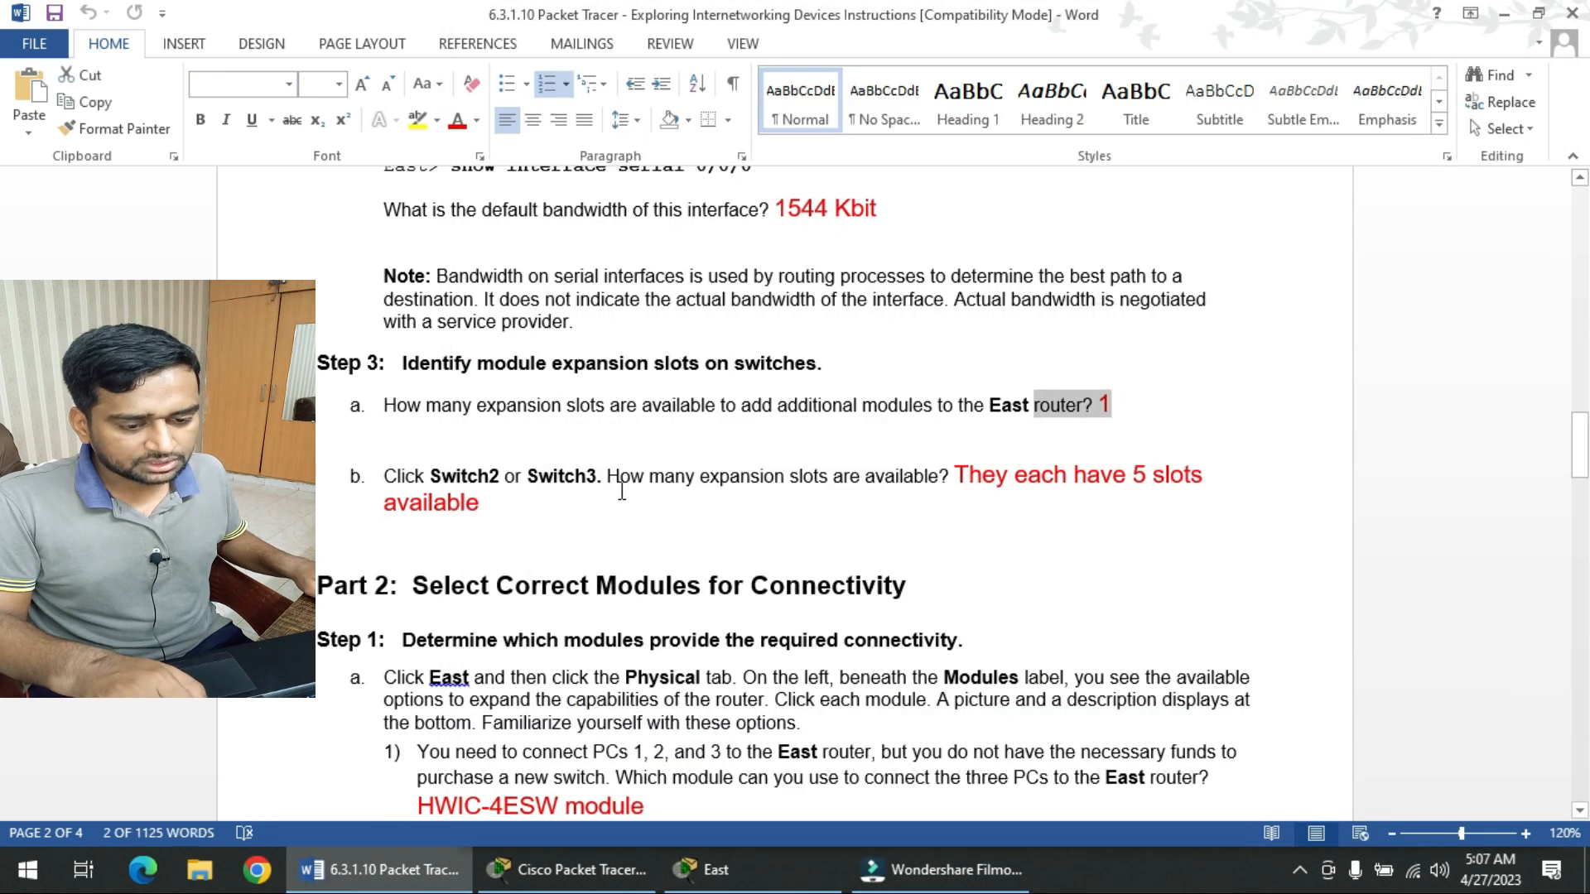
- Read question 3b about the available expansion slots on Switch2 and Switch3 in the instructions
left_click(611, 493)
scroll(593, 486, "down", 1)
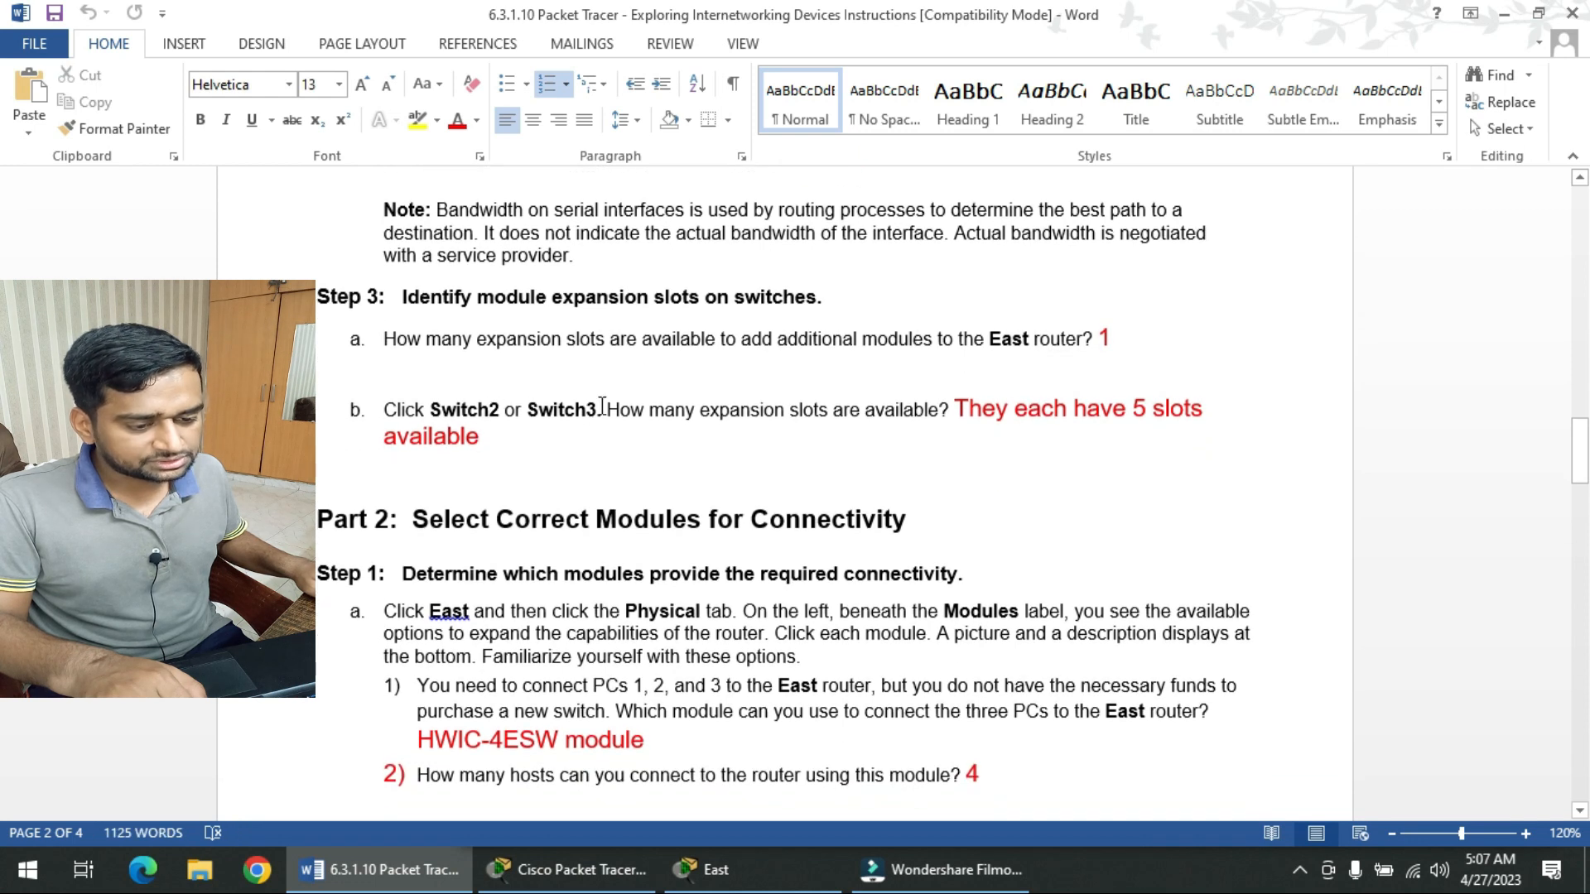
double_click(602, 408)
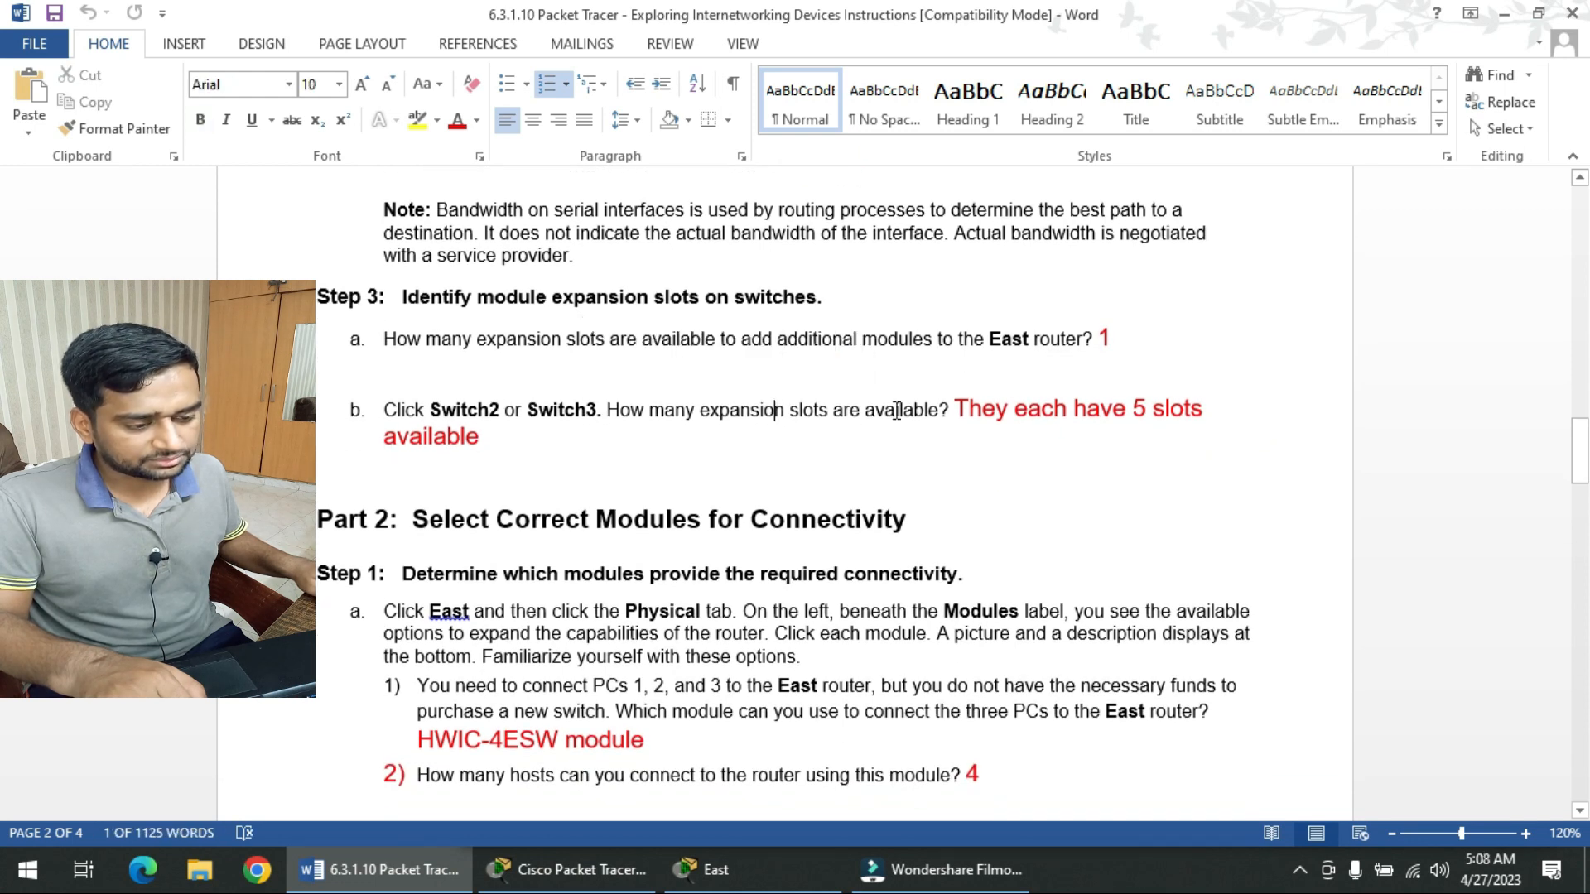
left_click(938, 410)
- Switch to Packet Tracer and close the East router's window
left_click(569, 874)
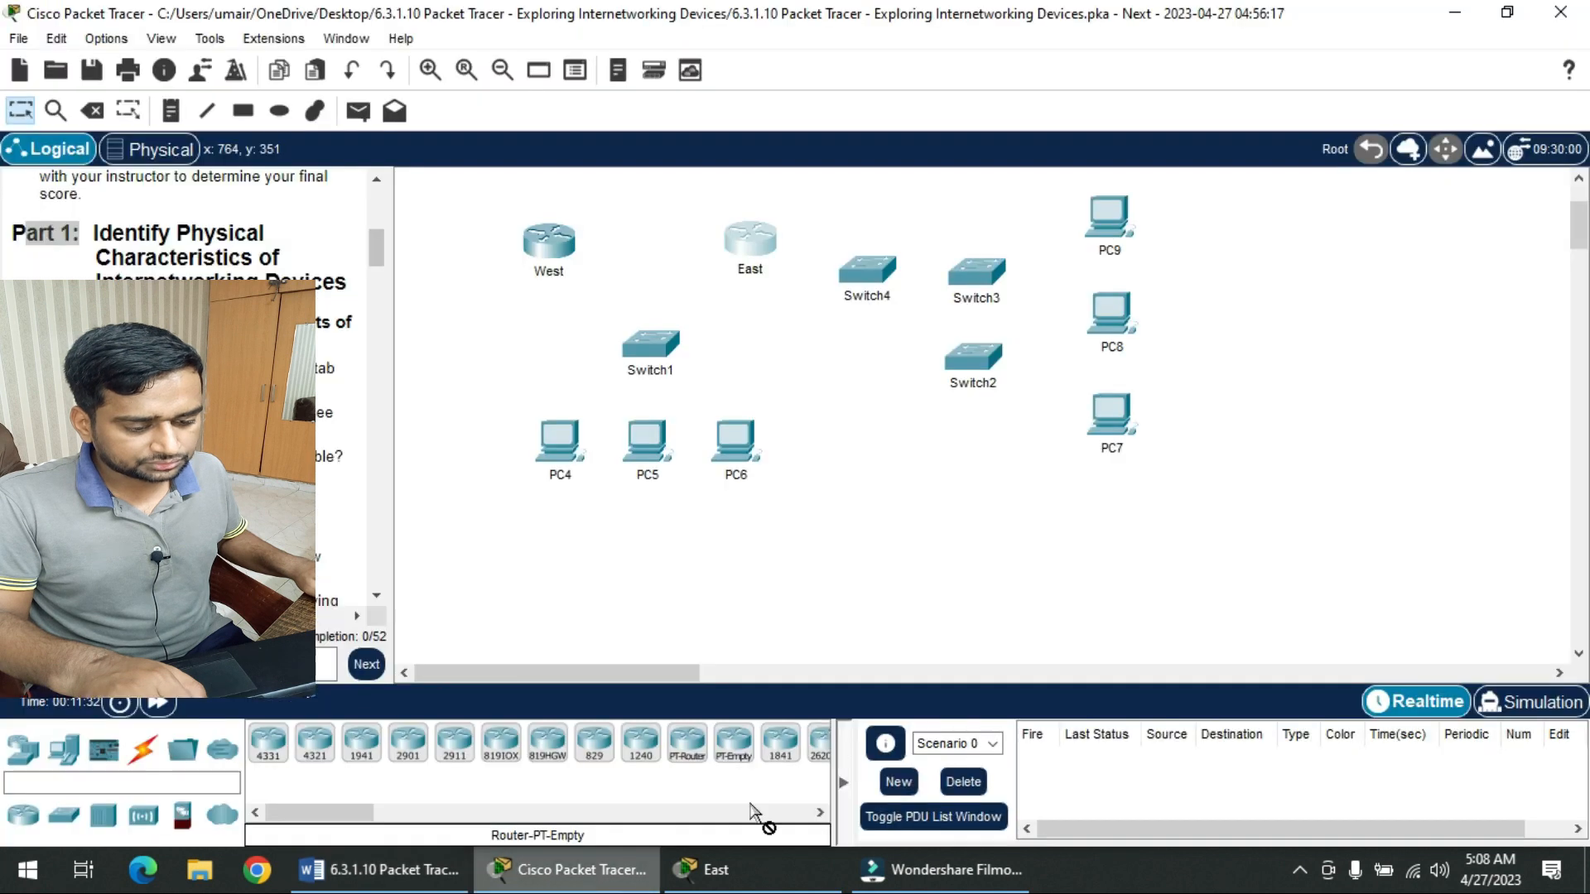
left_click(714, 872)
left_click(1523, 40)
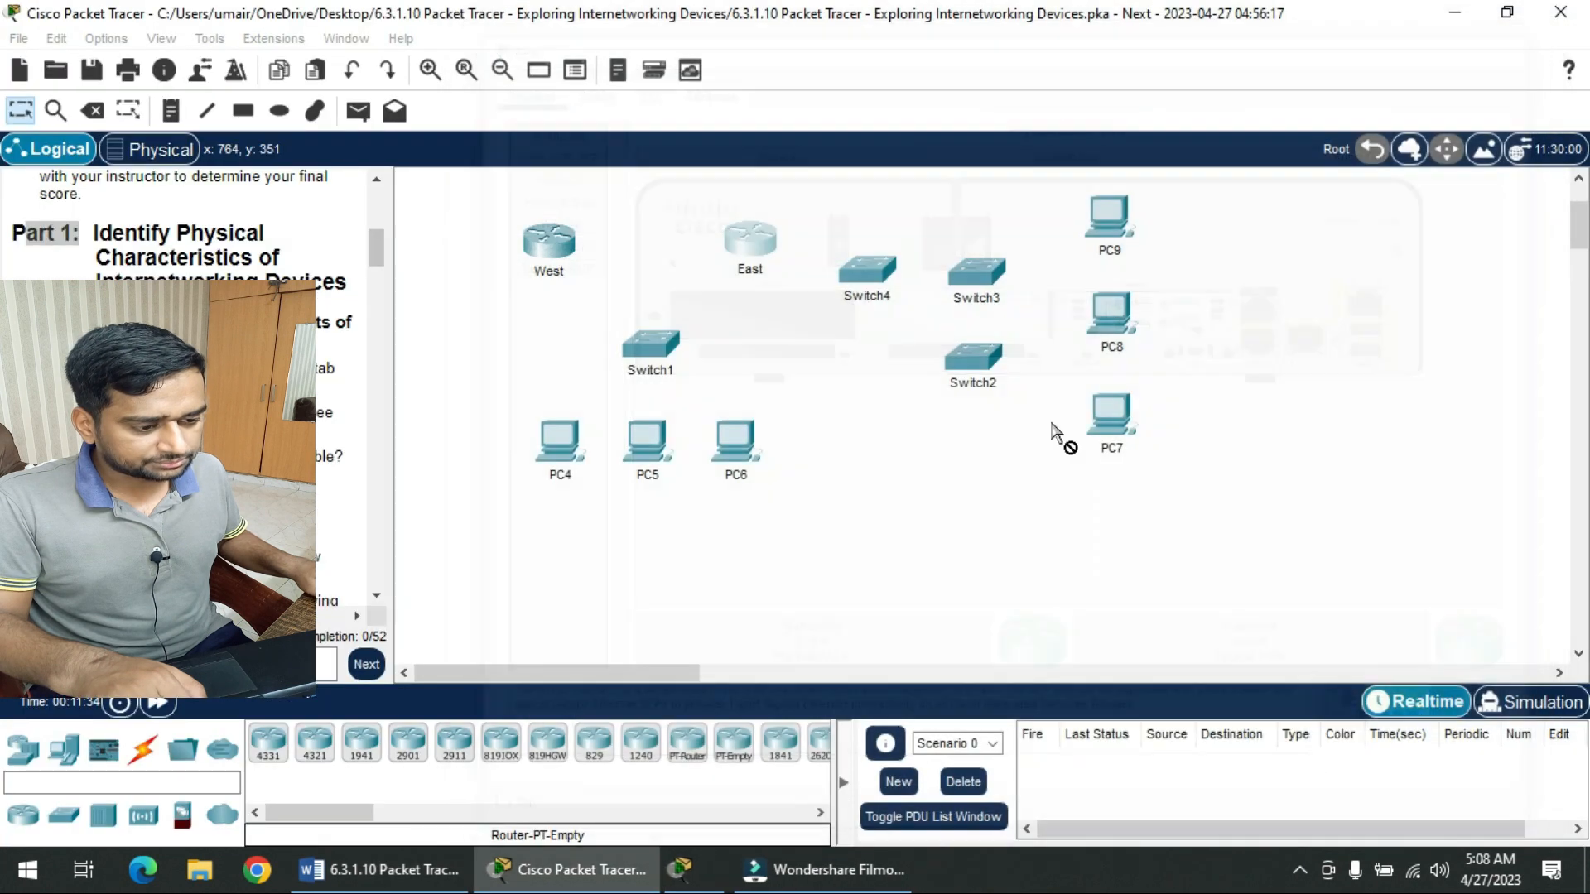
- Inspect the expansion slots in the physical views of Switch2 and Switch3, closing each device window
left_click(990, 362)
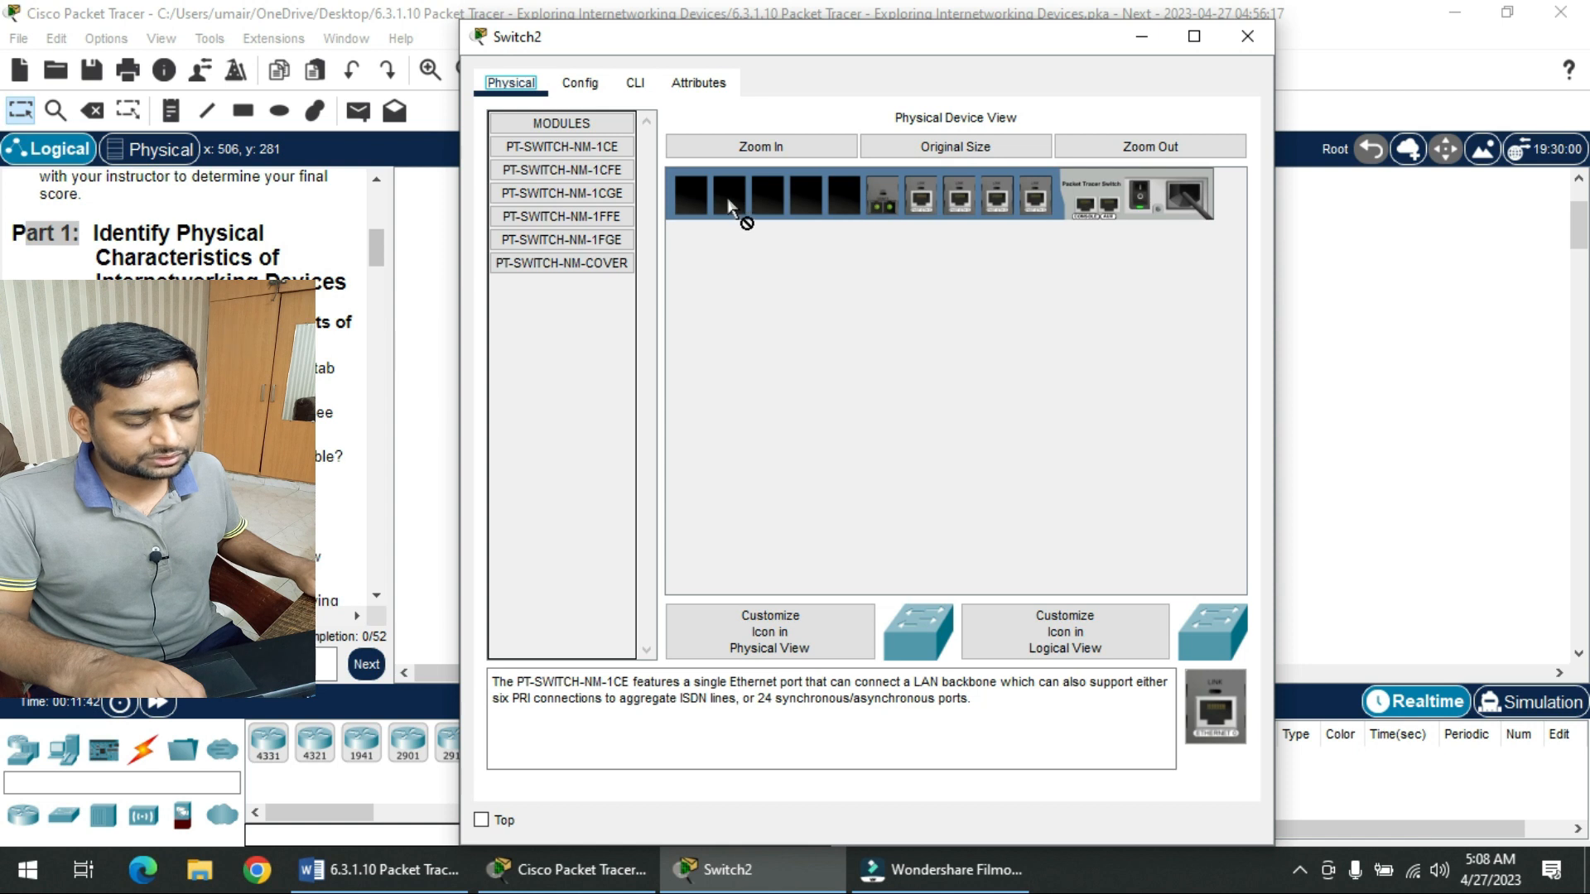
left_click_drag(848, 196, 1137, 87)
left_click(1247, 36)
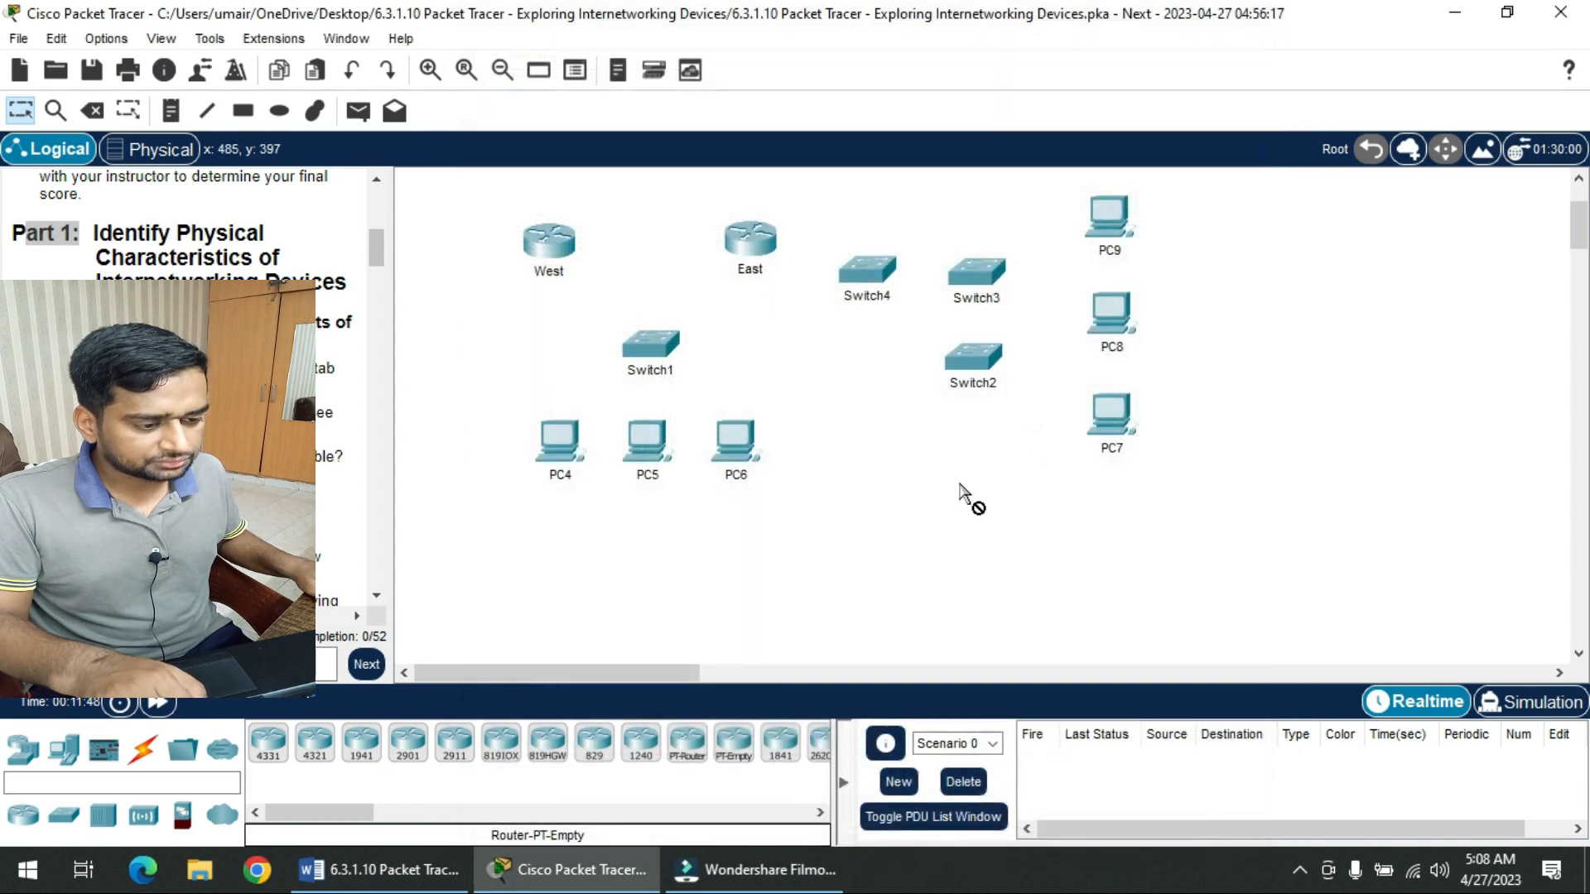
left_click(977, 280)
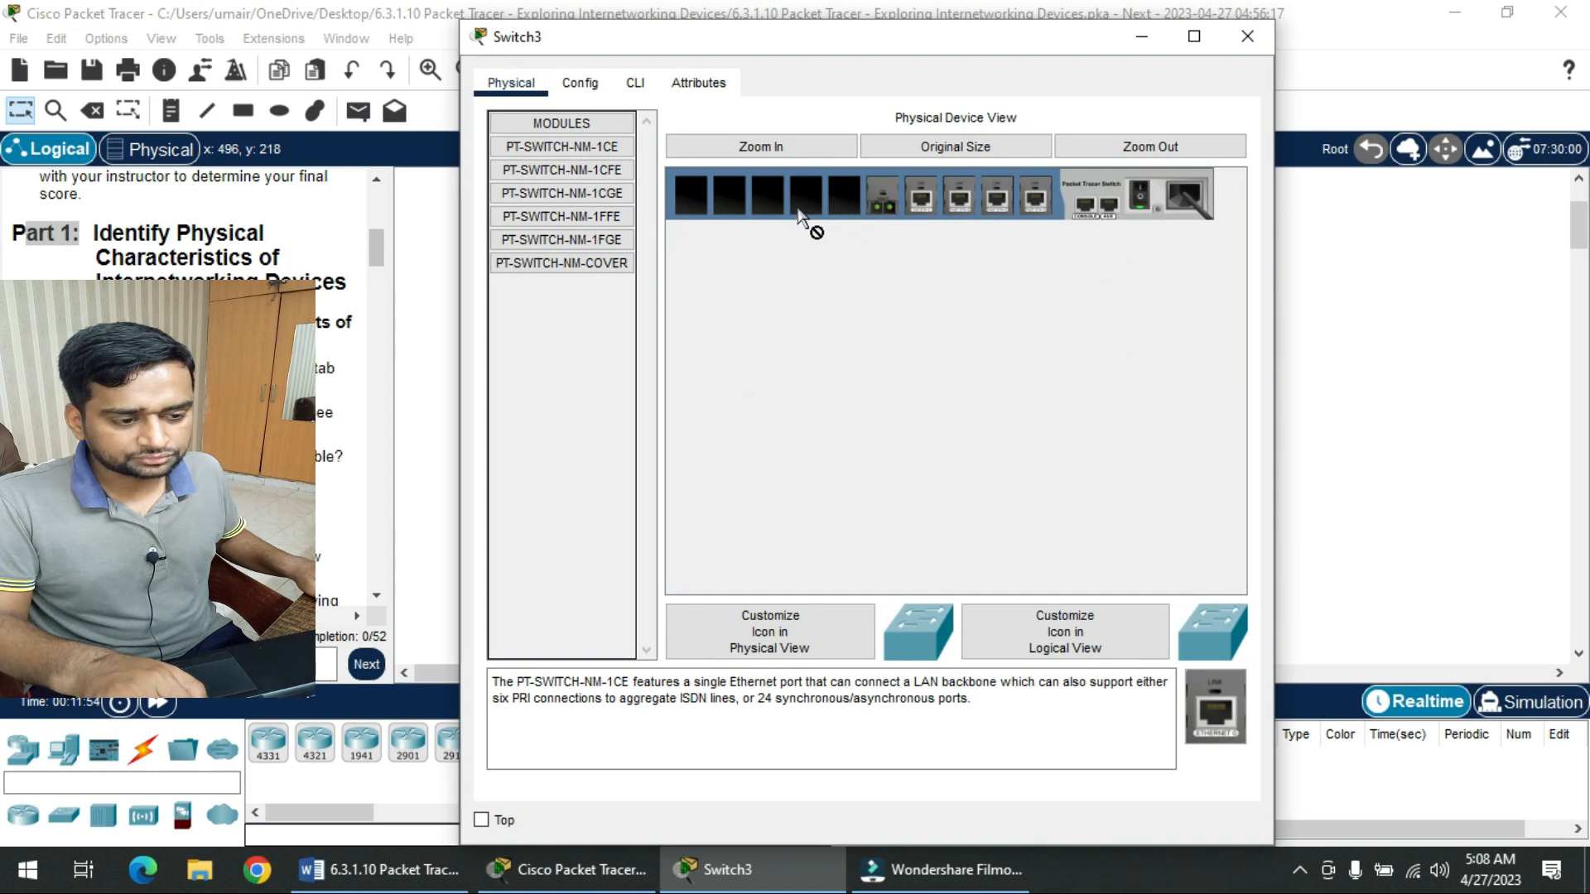
left_click(1247, 36)
- Return to the Word instructions and highlight the answer to question 3b about the switches' slots
left_click(377, 870)
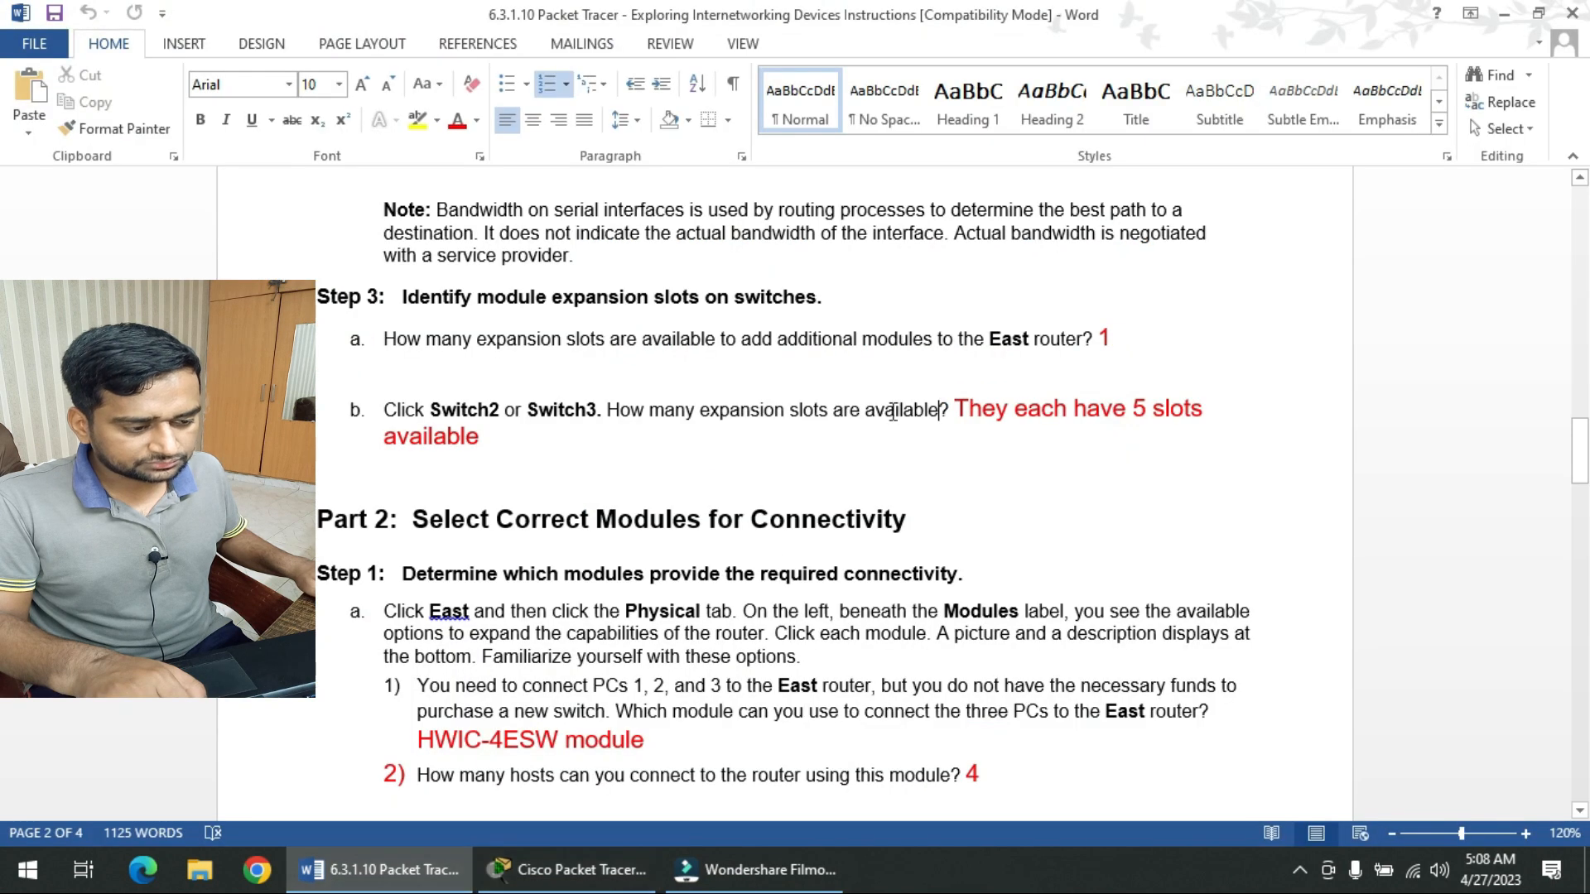
left_click_drag(1018, 411, 1209, 411)
left_click(495, 443)
- Highlight the Part 2 heading "Select Correct Modules for Connectivity" in the instructions
scroll(494, 443, "down", 3)
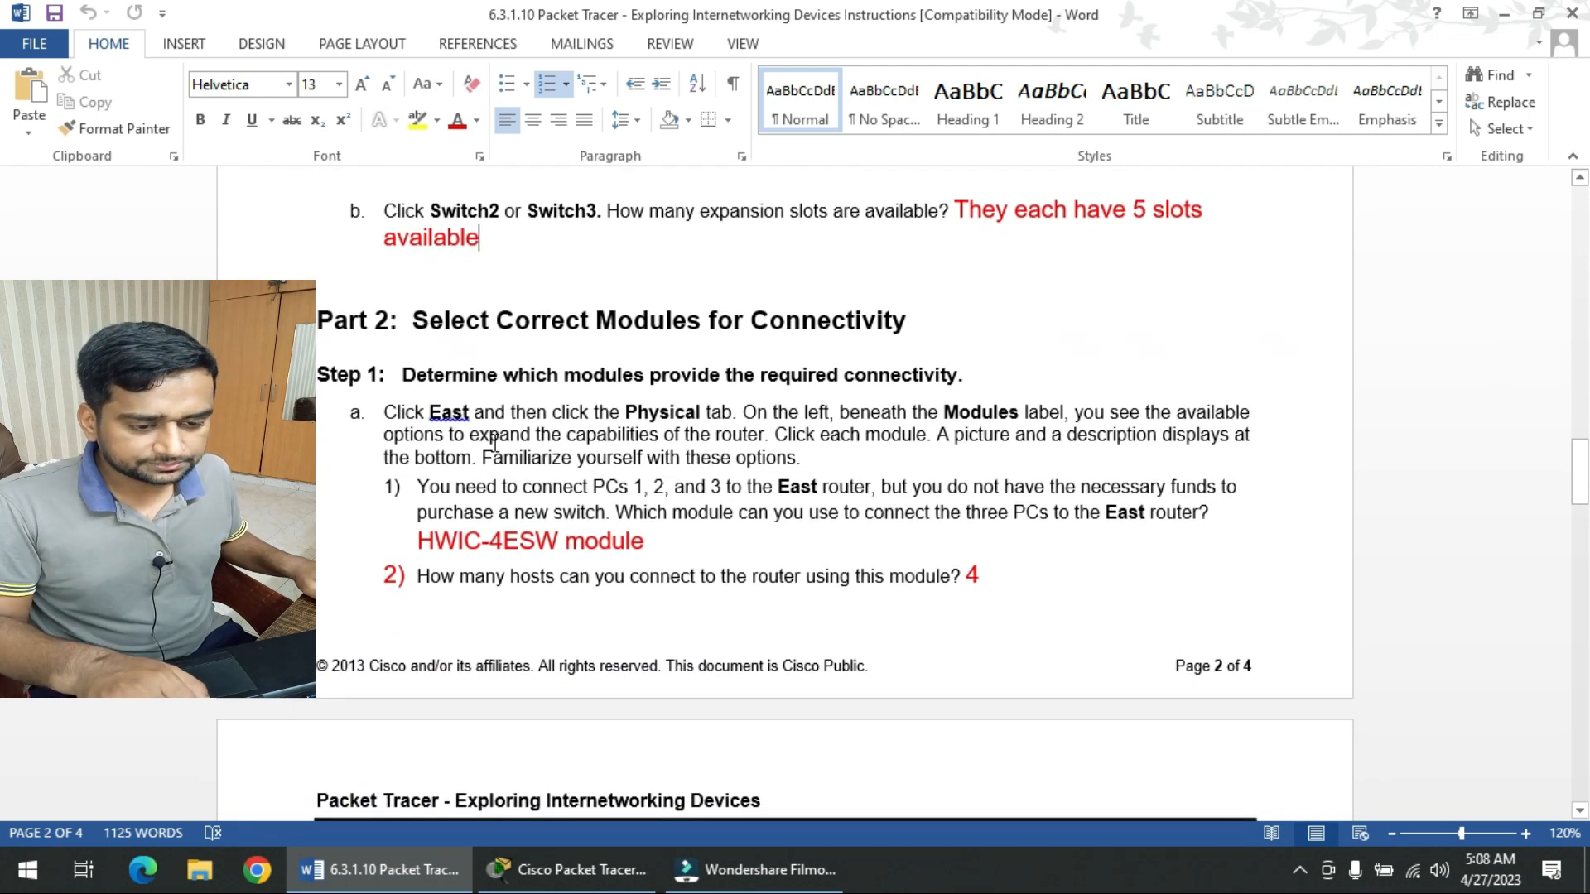
scroll(495, 443, "down", 2)
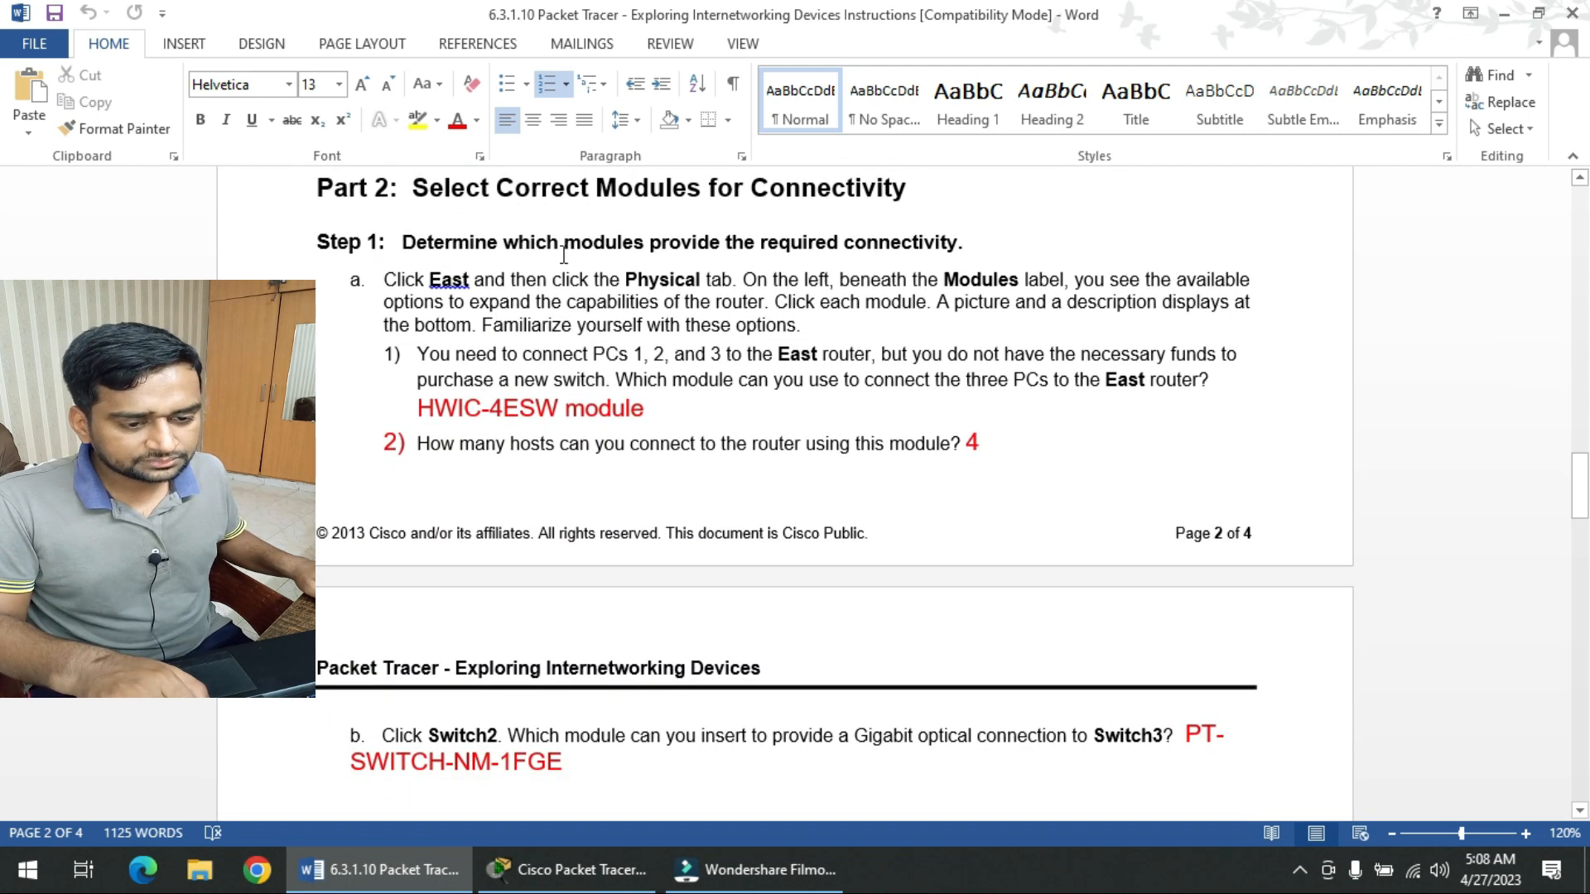
left_click_drag(433, 192, 919, 192)
left_click(699, 354)
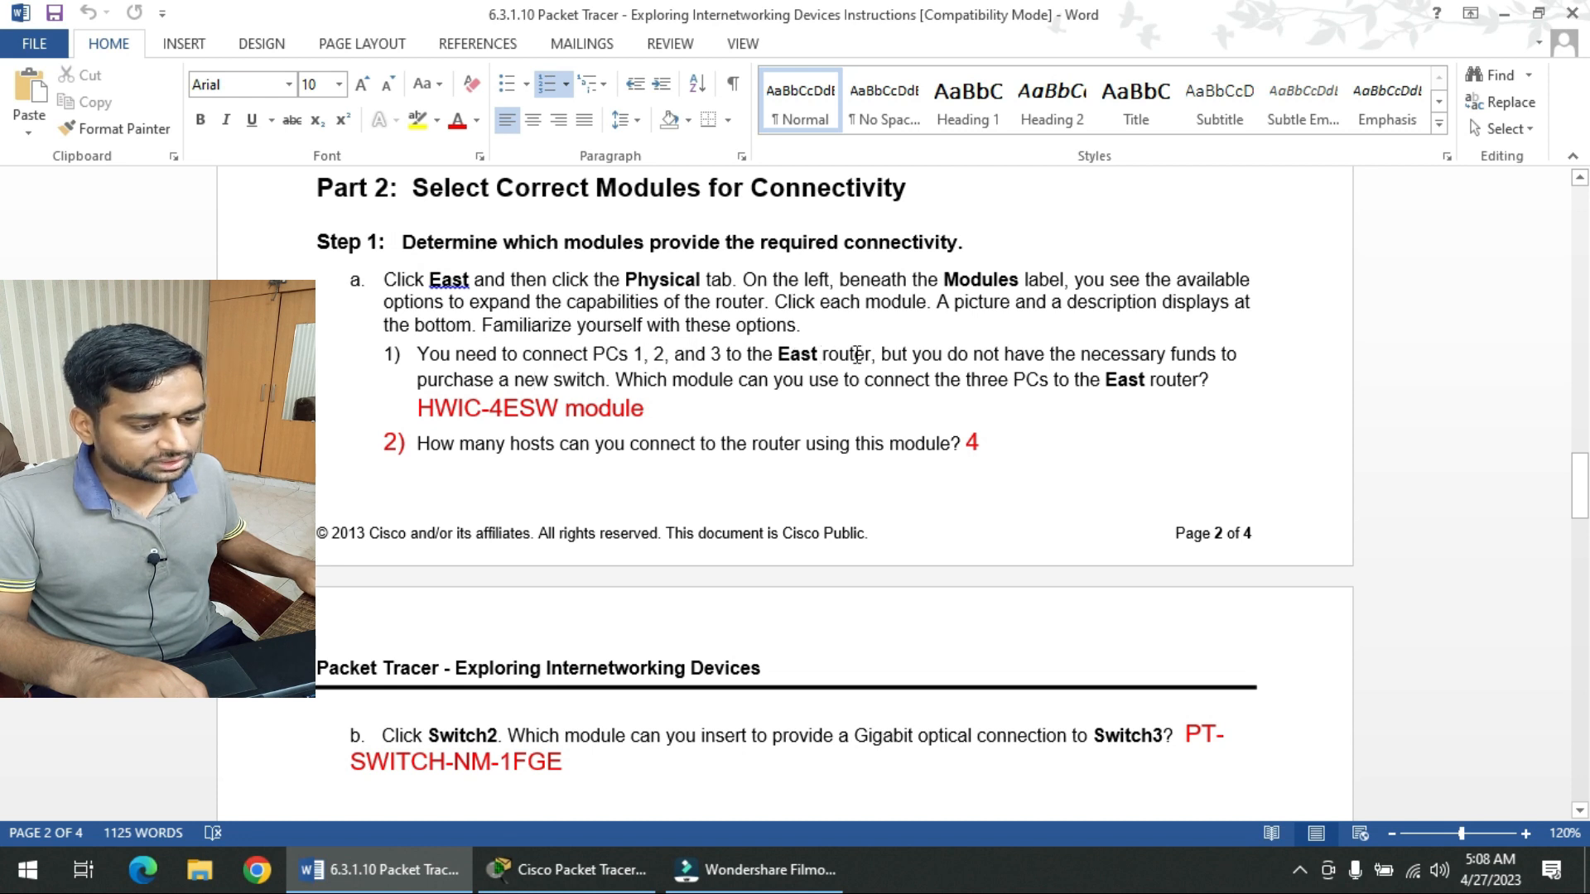
- Highlight "PCs 1, 2, and 3" and "switch" in the Part 2 Step 1a question about connecting PCs to the East router
left_click_drag(857, 354, 801, 348)
left_click(662, 352)
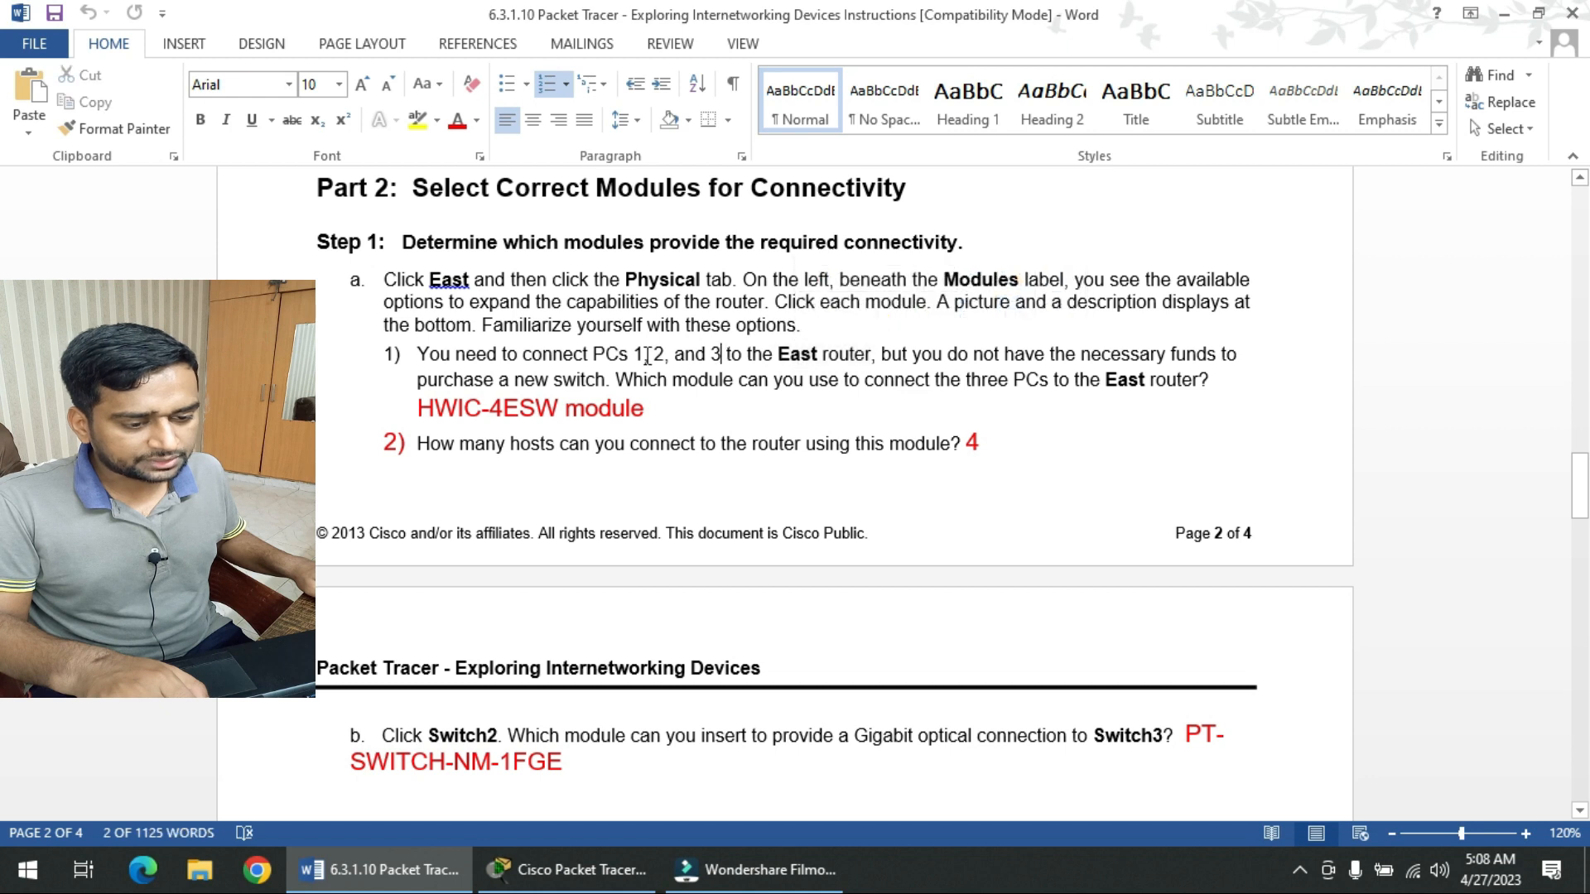
left_click_drag(618, 351, 738, 349)
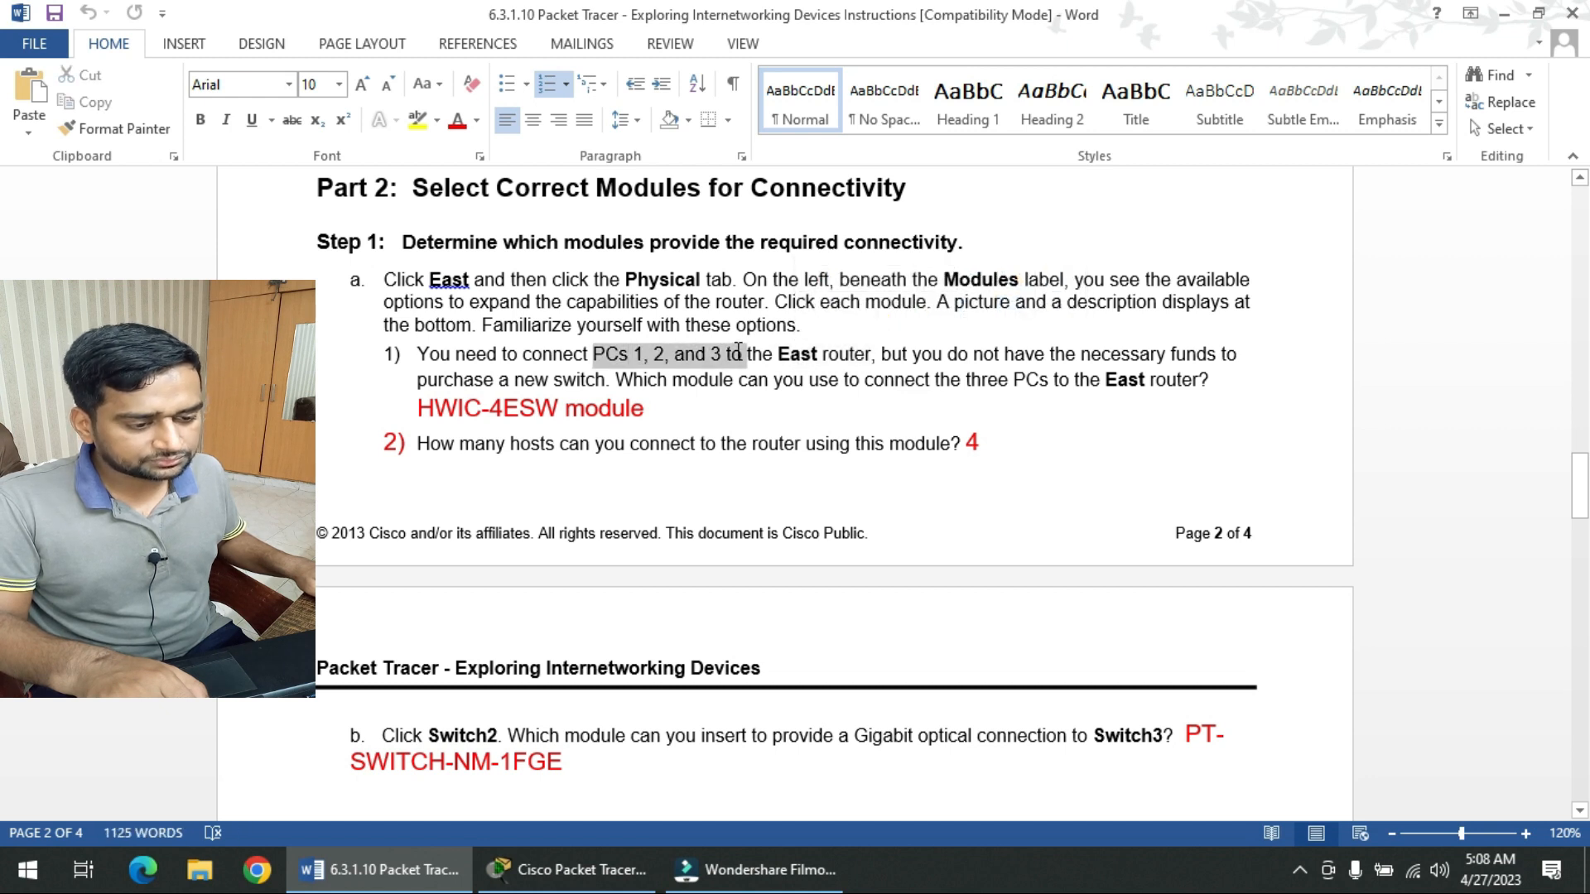
left_click(984, 391)
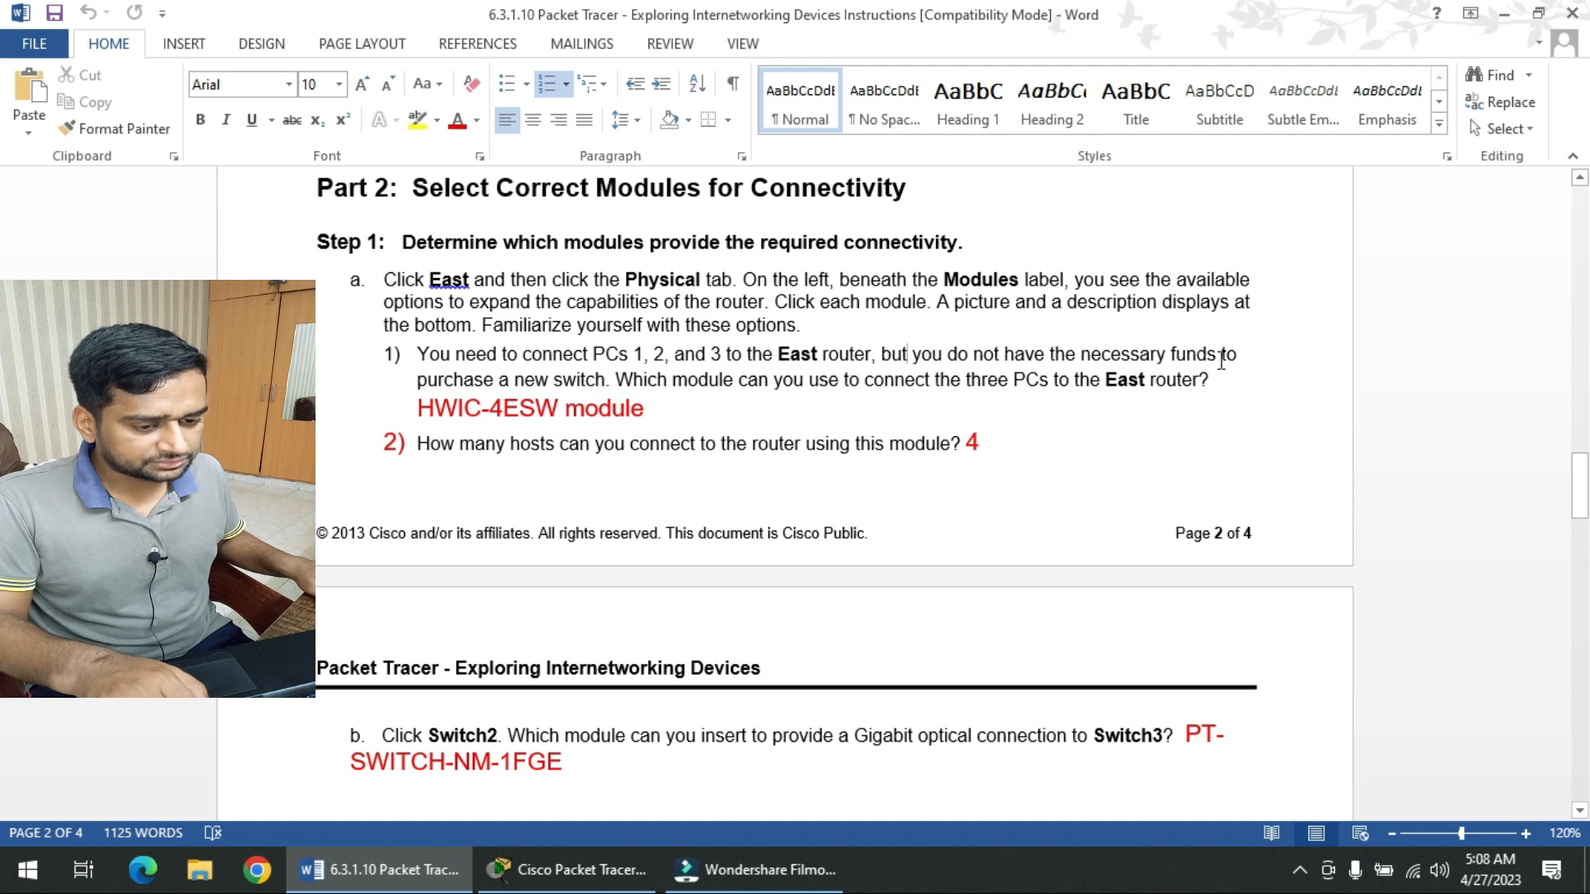
left_click_drag(607, 379, 562, 375)
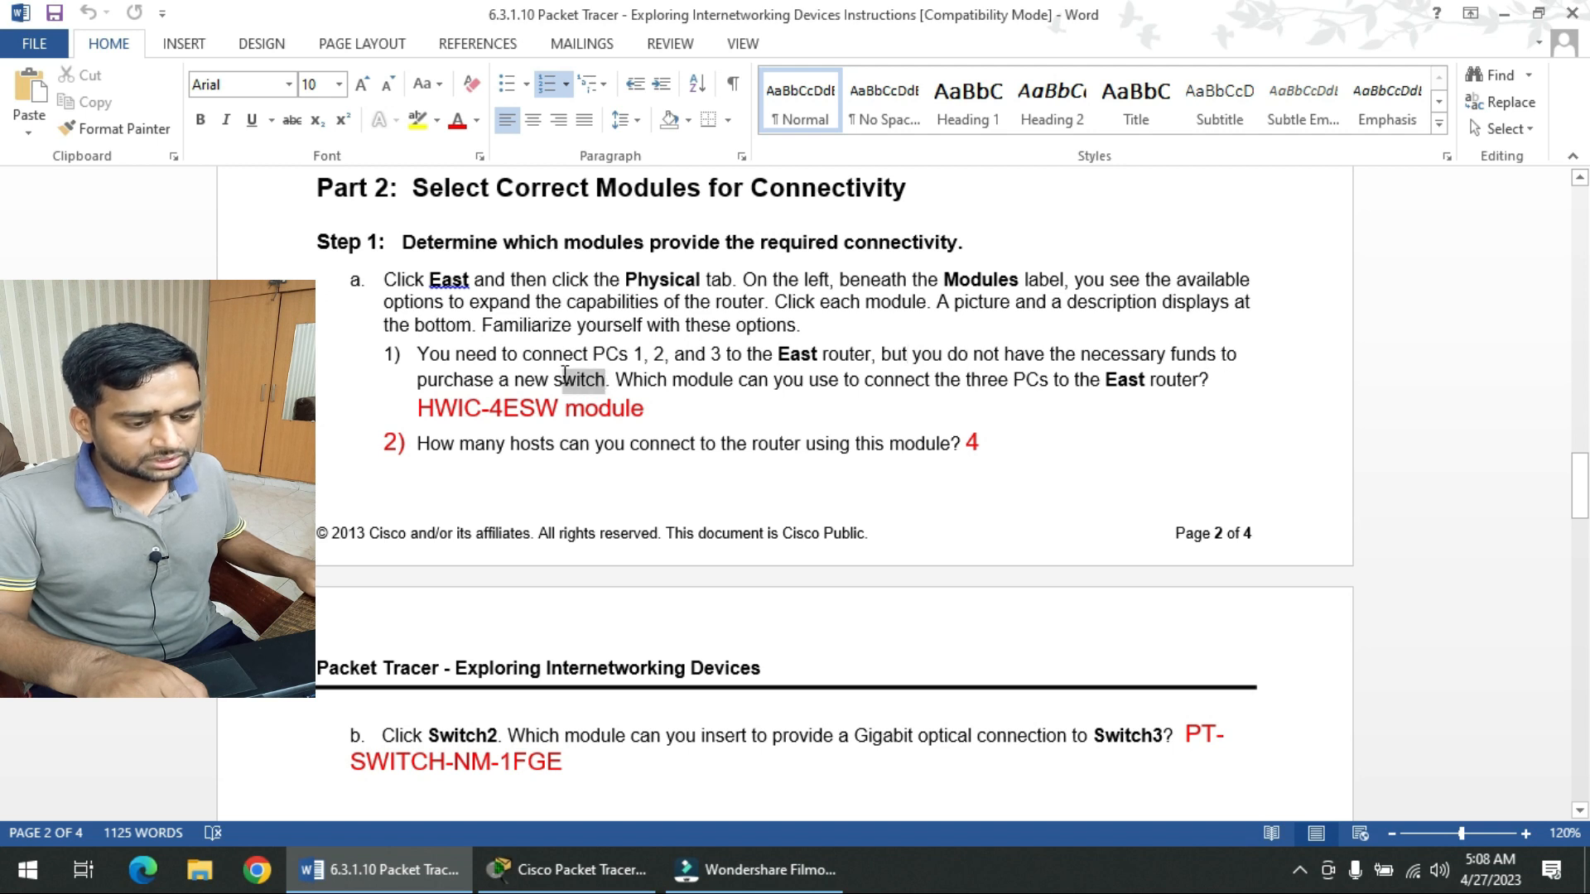
- Highlight the "4" in the "HWIC-4ESW module" answer of the instructions
left_click(682, 417)
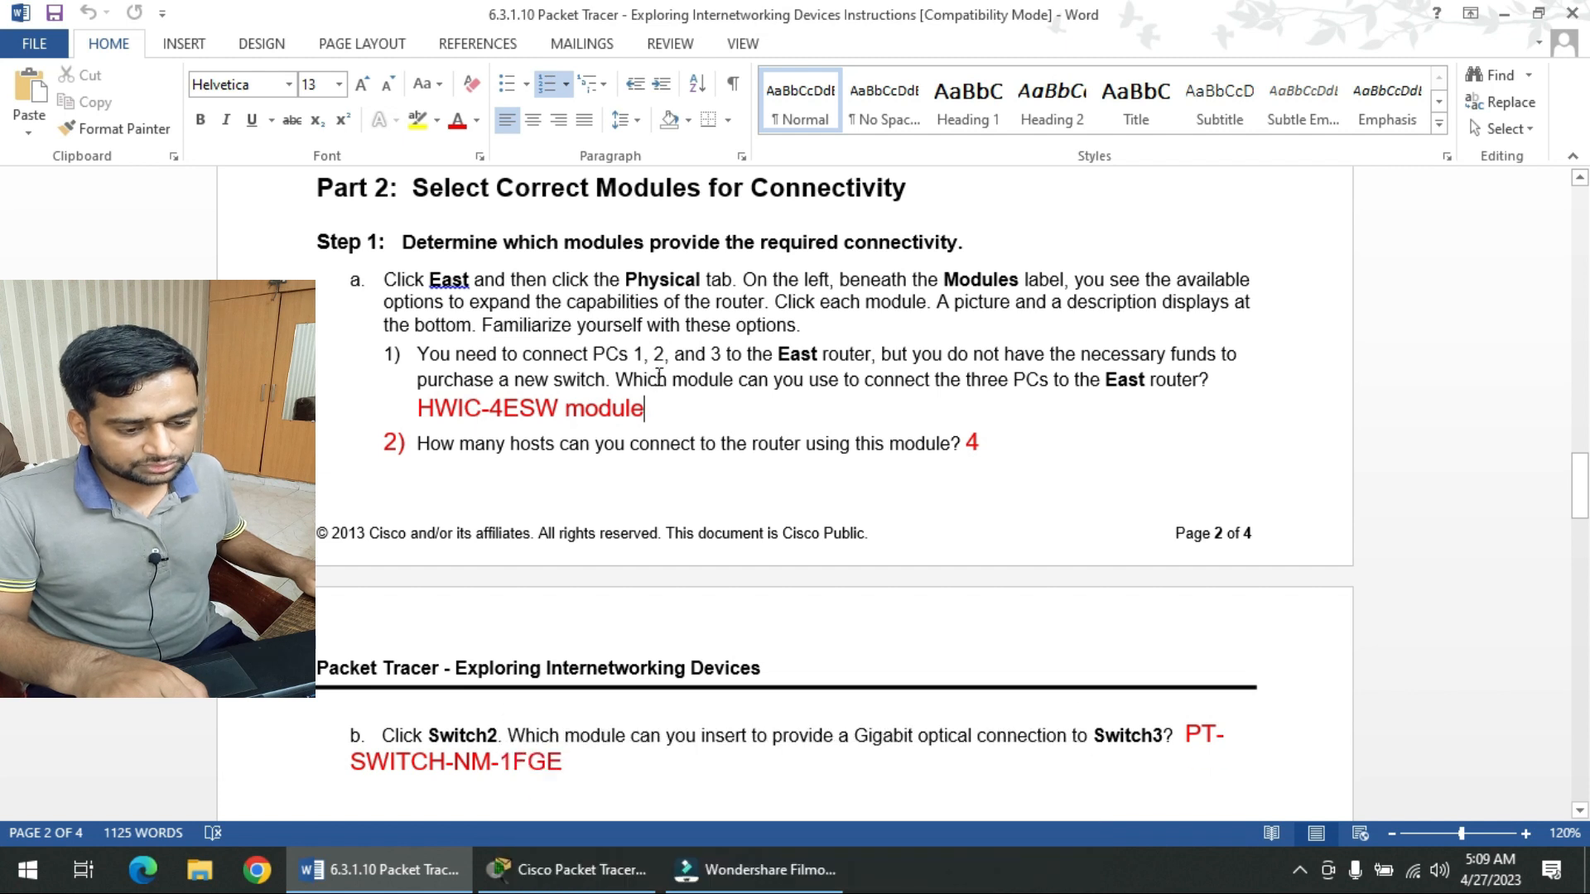
mouse_move(501, 408)
left_mouse_down()
mouse_move(554, 403)
mouse_move(491, 404)
left_mouse_up()
left_click(485, 409)
left_click(504, 407)
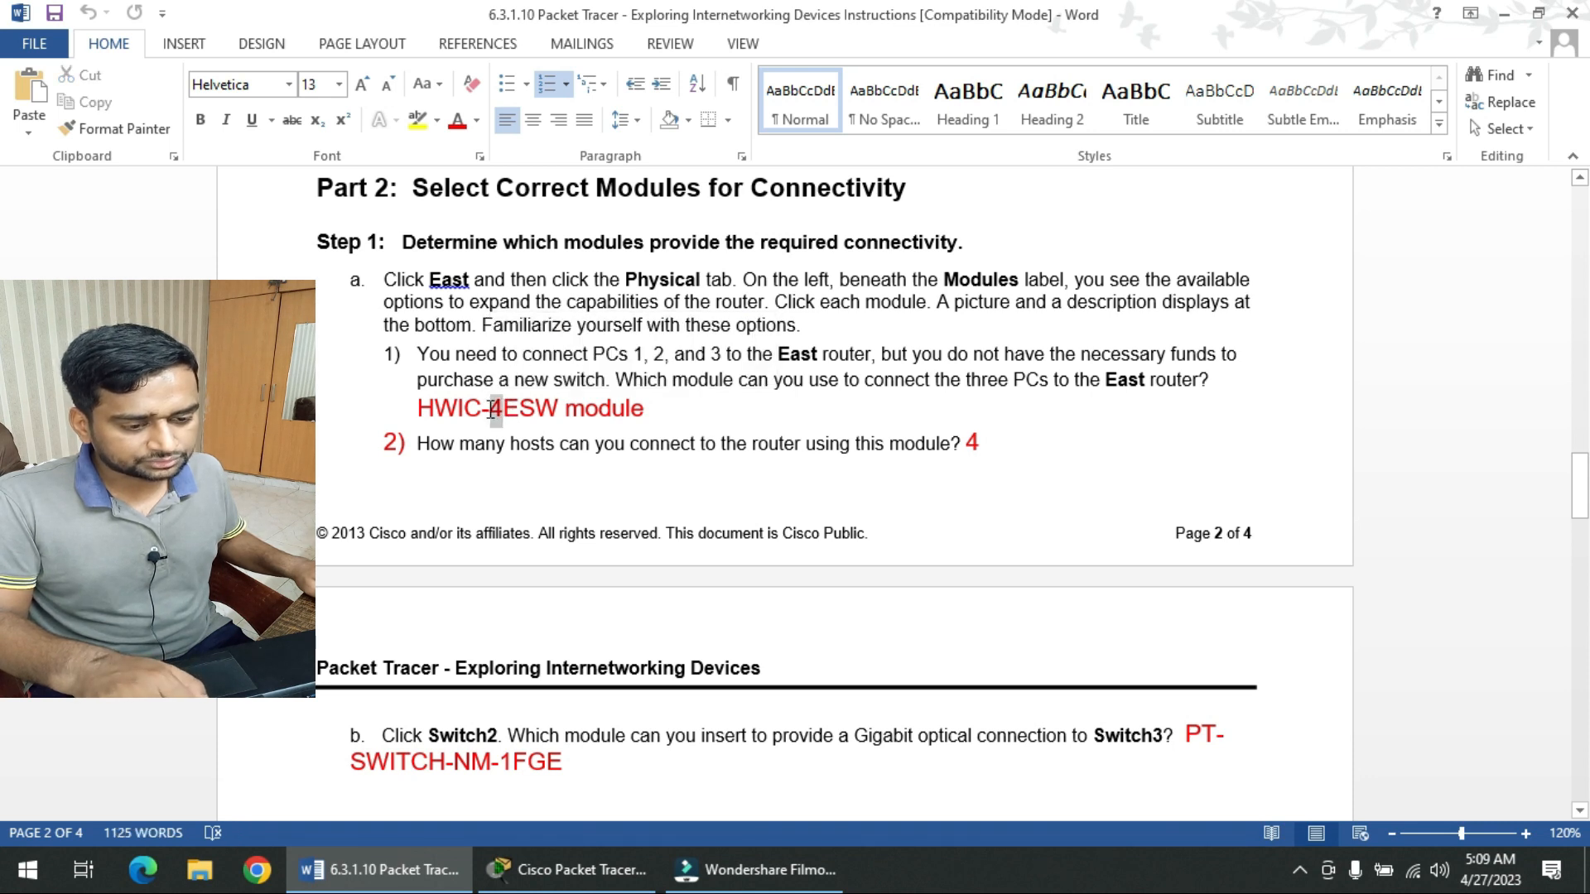
- Highlight "East router" in the Part 2 Step 1a question about connecting the three PCs
left_click_drag(507, 409, 490, 409)
left_click_drag(779, 355, 870, 354)
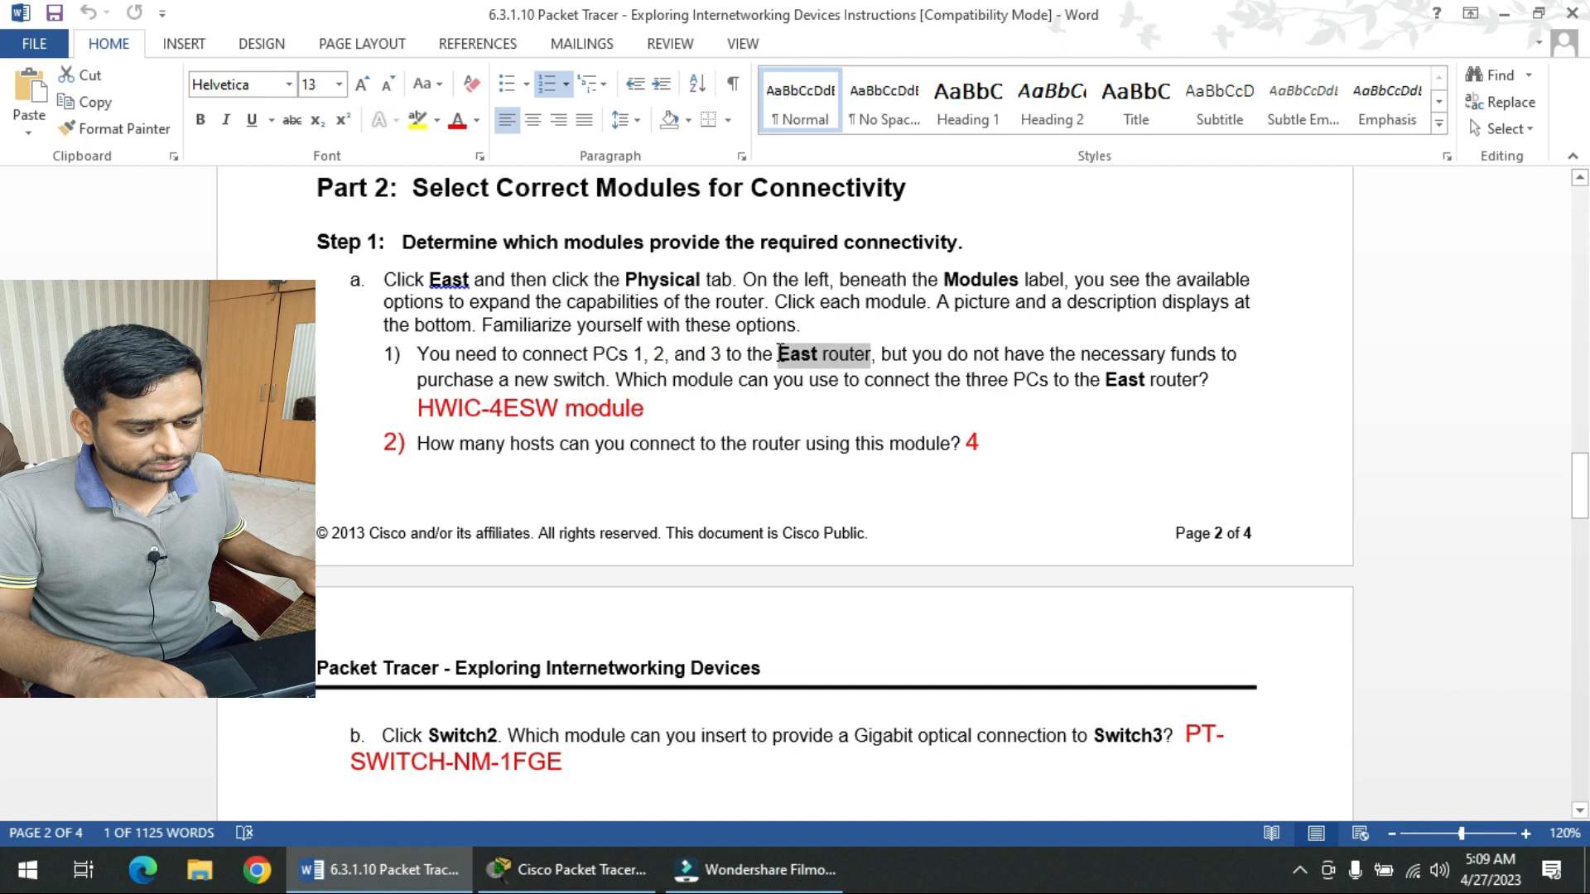
- Switch to Packet Tracer, open the East router's physical view, and examine the HWIC-4ESW module's picture and description
left_click(559, 867)
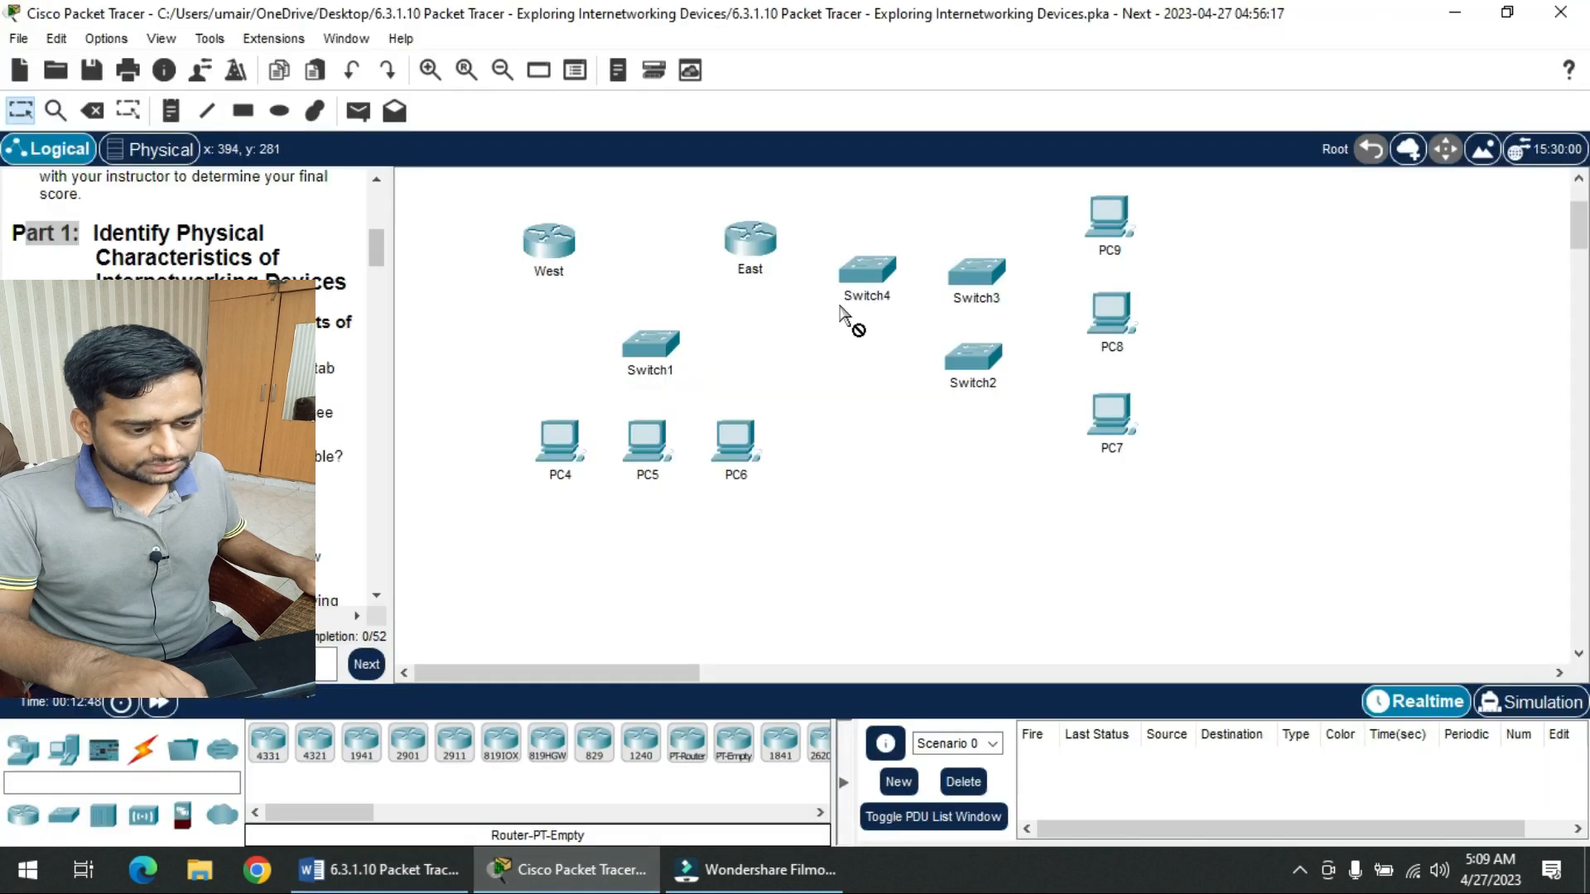
left_click(755, 242)
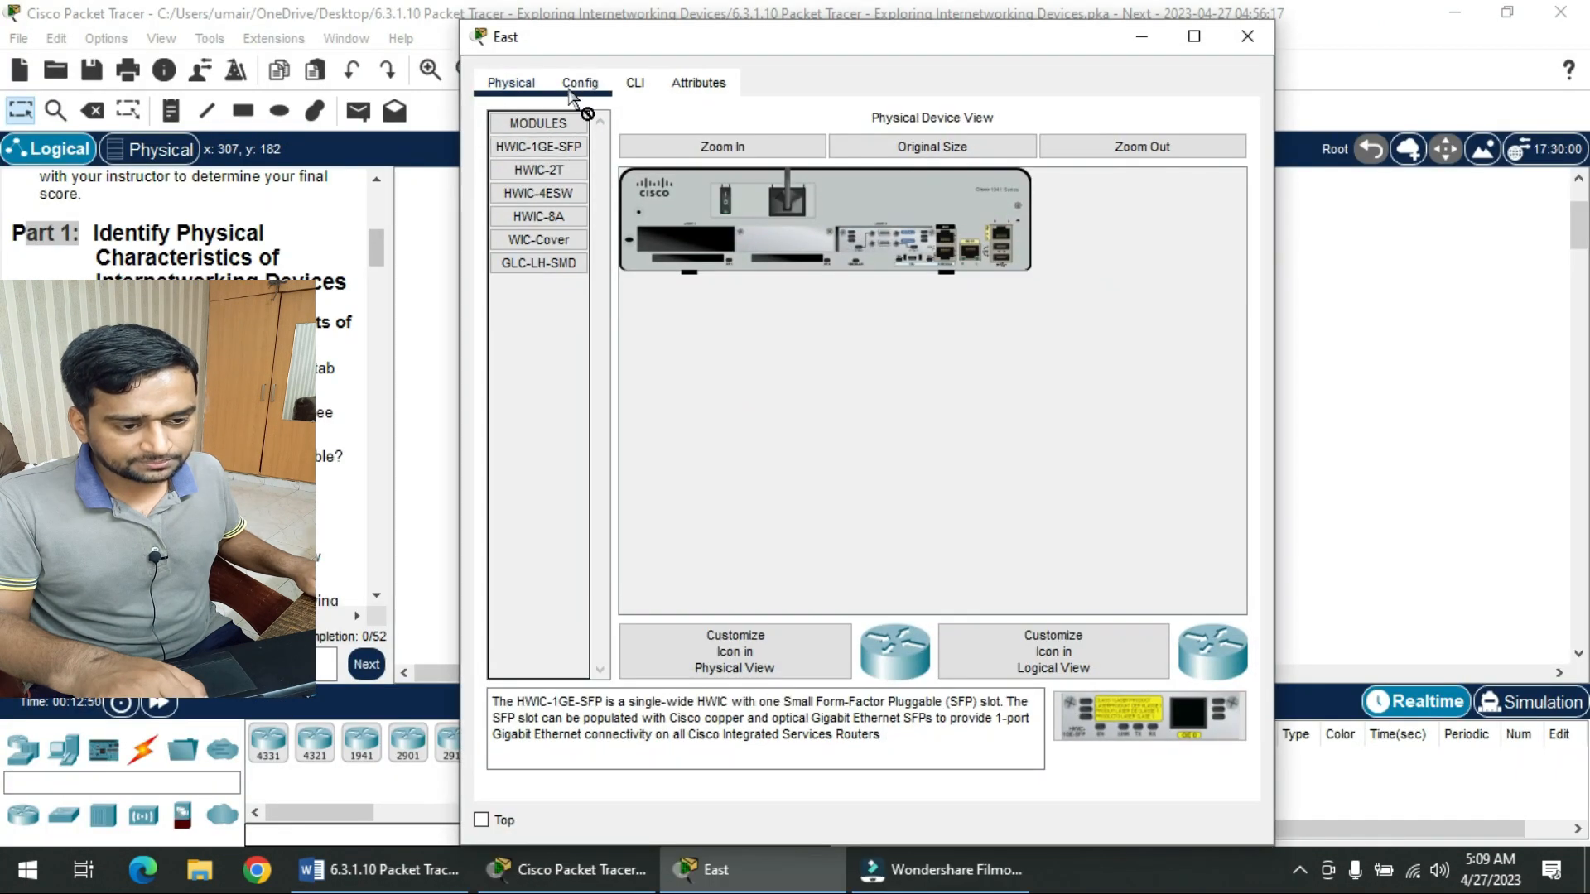
left_click(1193, 36)
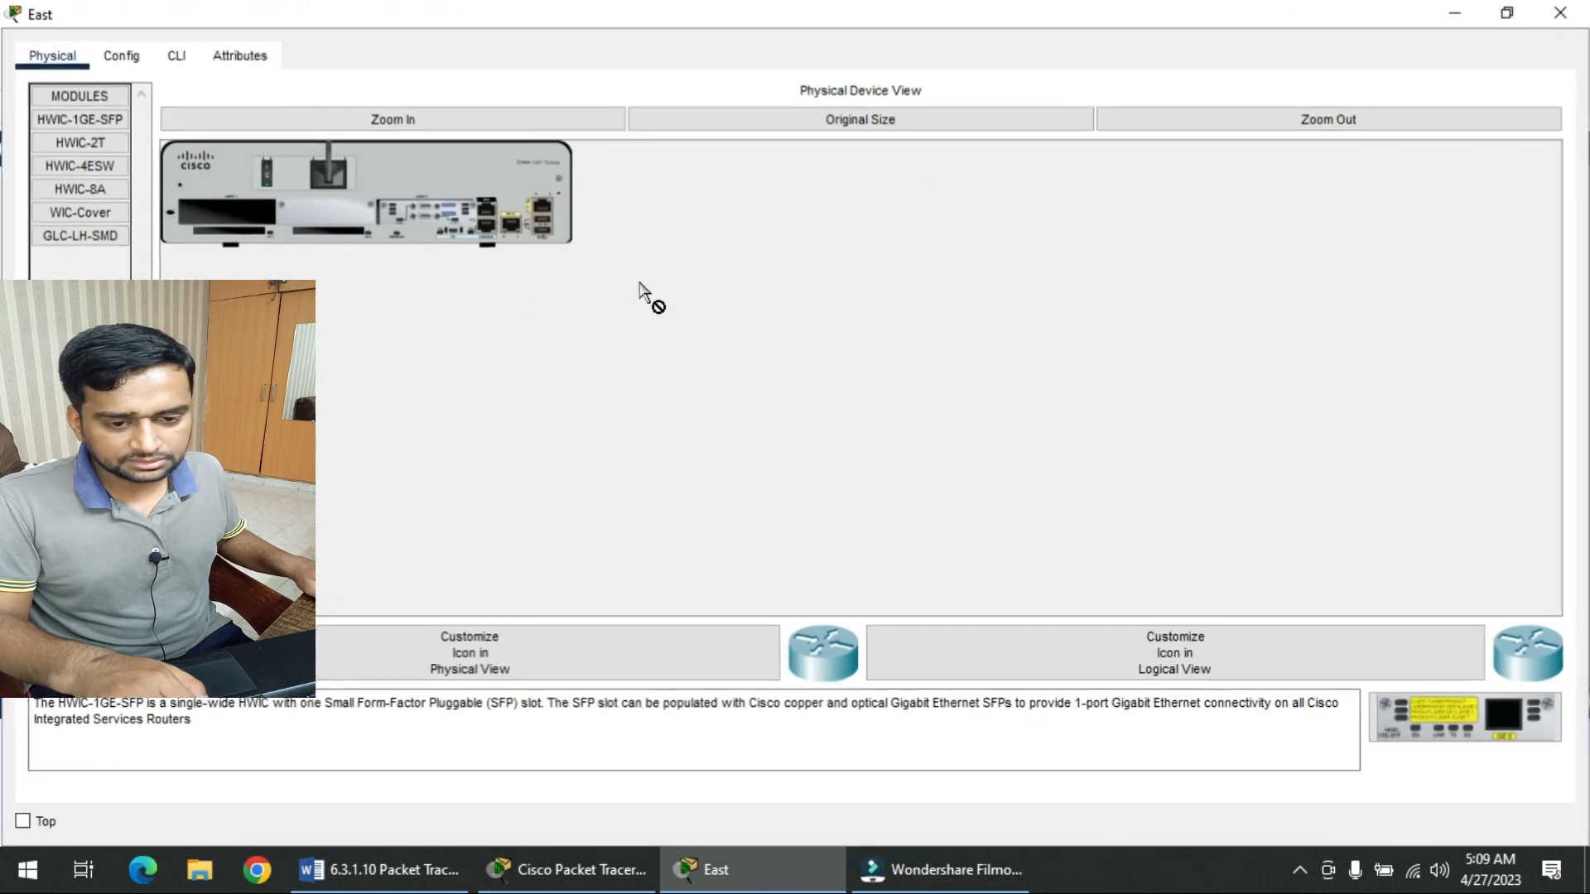
left_click(98, 170)
left_click_drag(98, 170, 1527, 727)
left_click_drag(1412, 725, 43, 703)
left_click(279, 737)
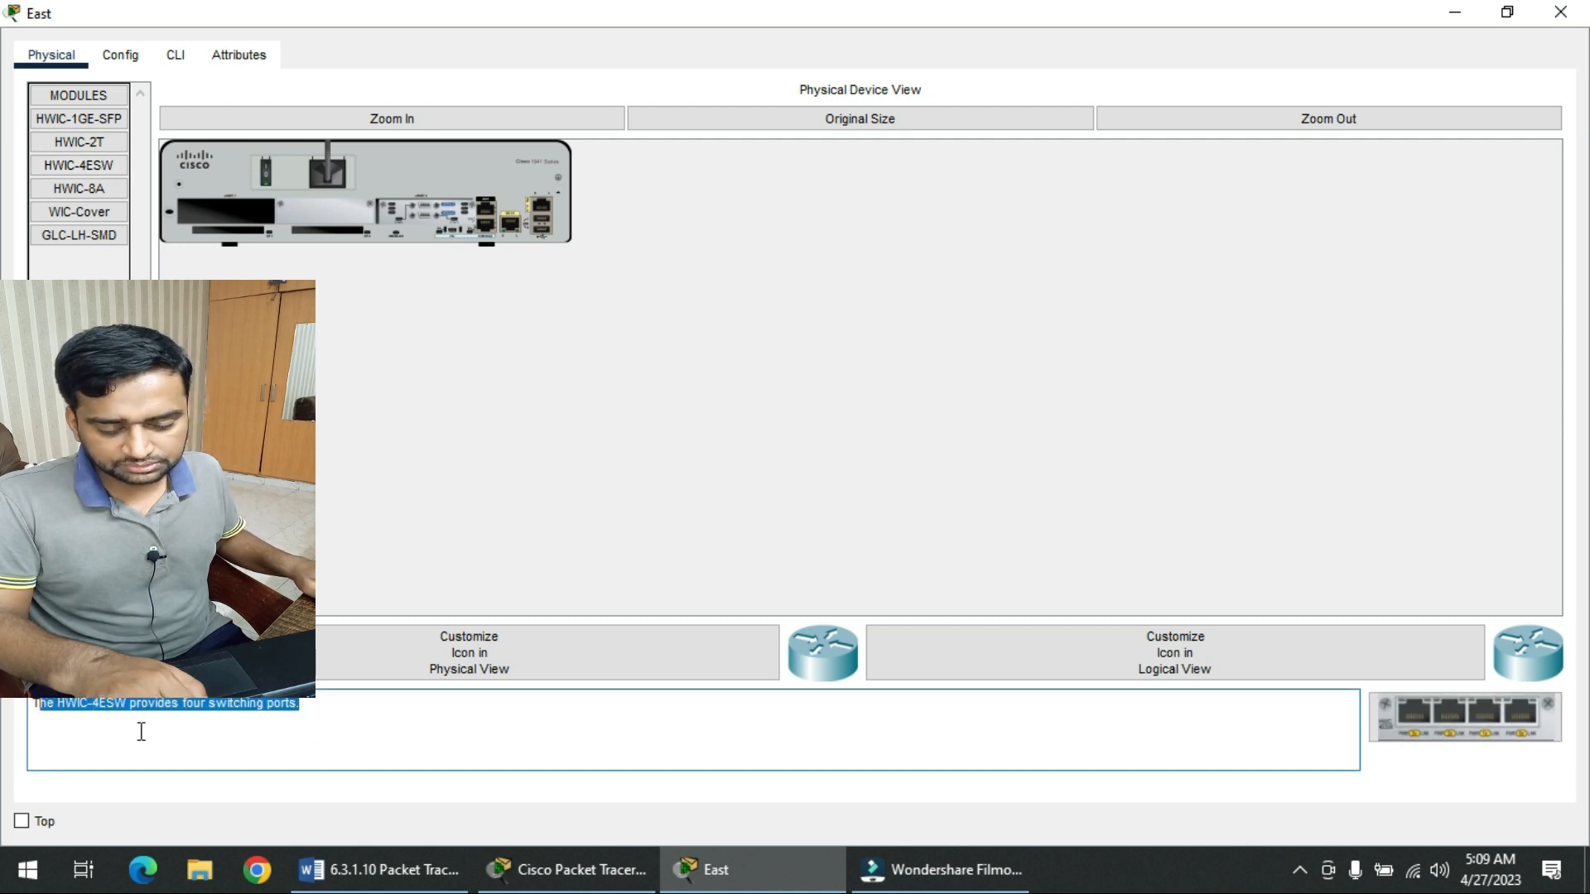
left_click(140, 732)
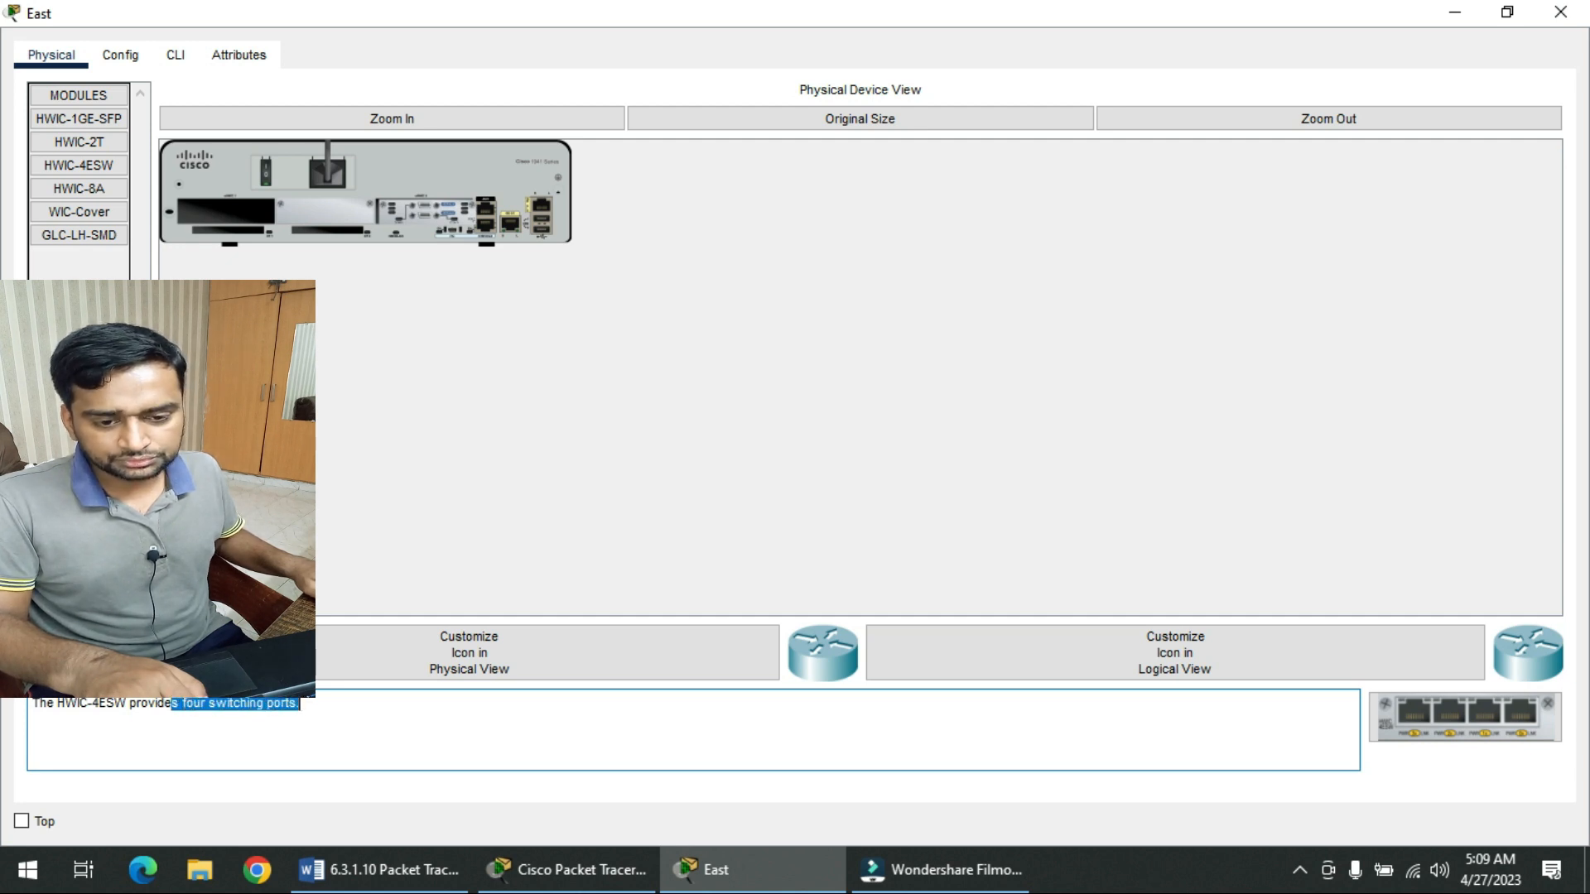
- Insert the HWIC-4ESW module into the East router's empty expansion slot and close the device window
left_click_drag(92, 168, 88, 166)
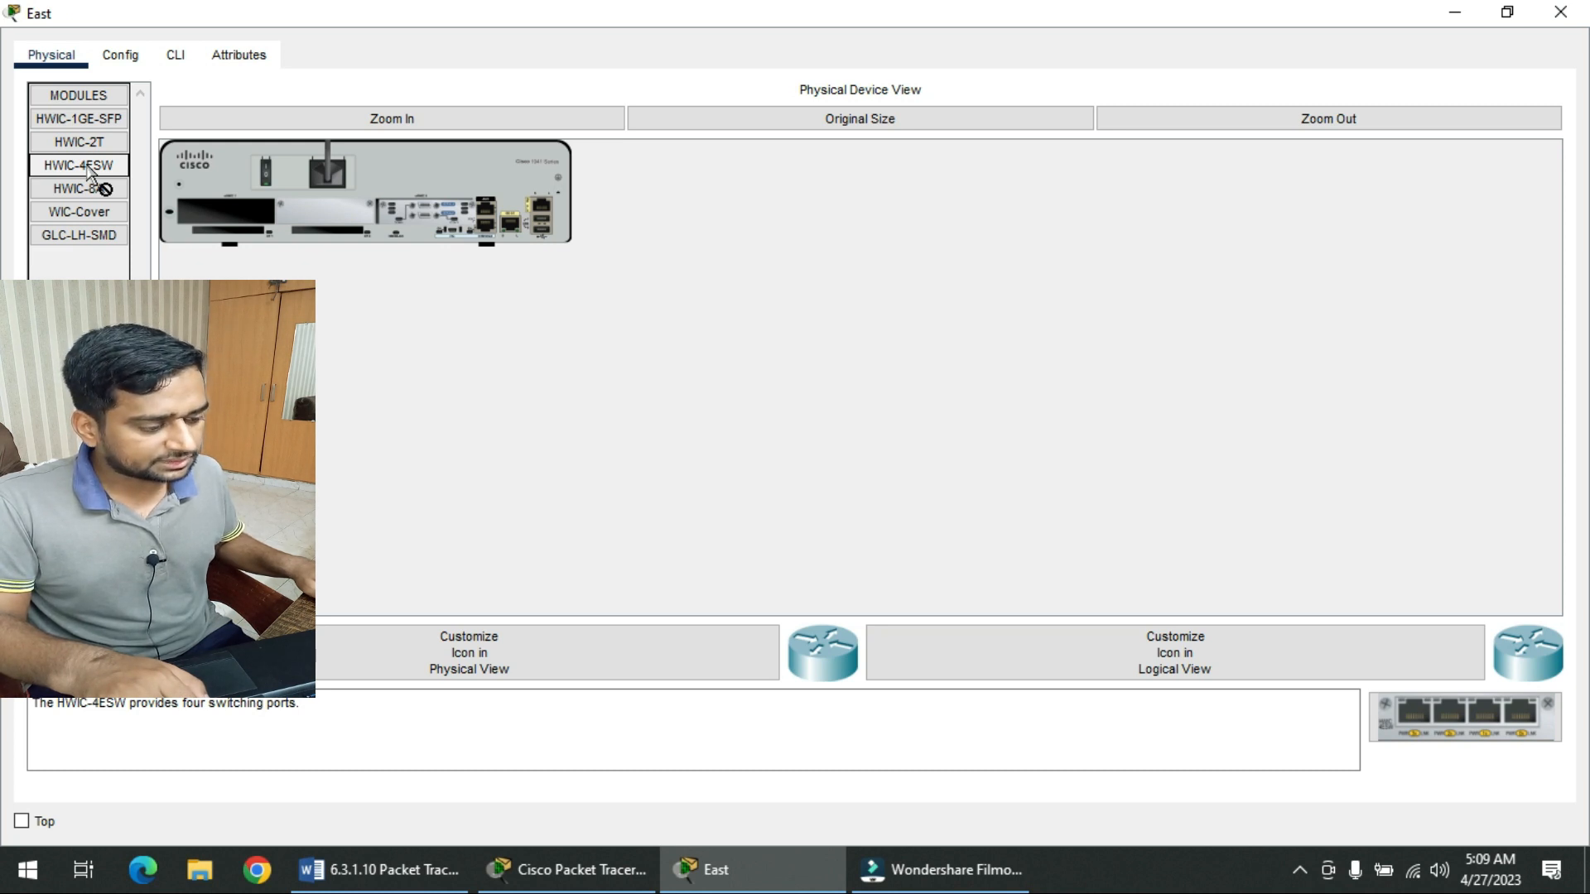
left_click_drag(89, 170, 448, 349)
left_click_drag(149, 182, 69, 170)
mouse_move(237, 211)
left_mouse_down()
mouse_move(222, 210)
mouse_move(251, 219)
mouse_move(273, 190)
mouse_move(1498, 372)
mouse_move(1511, 25)
mouse_move(1555, 23)
left_mouse_up()
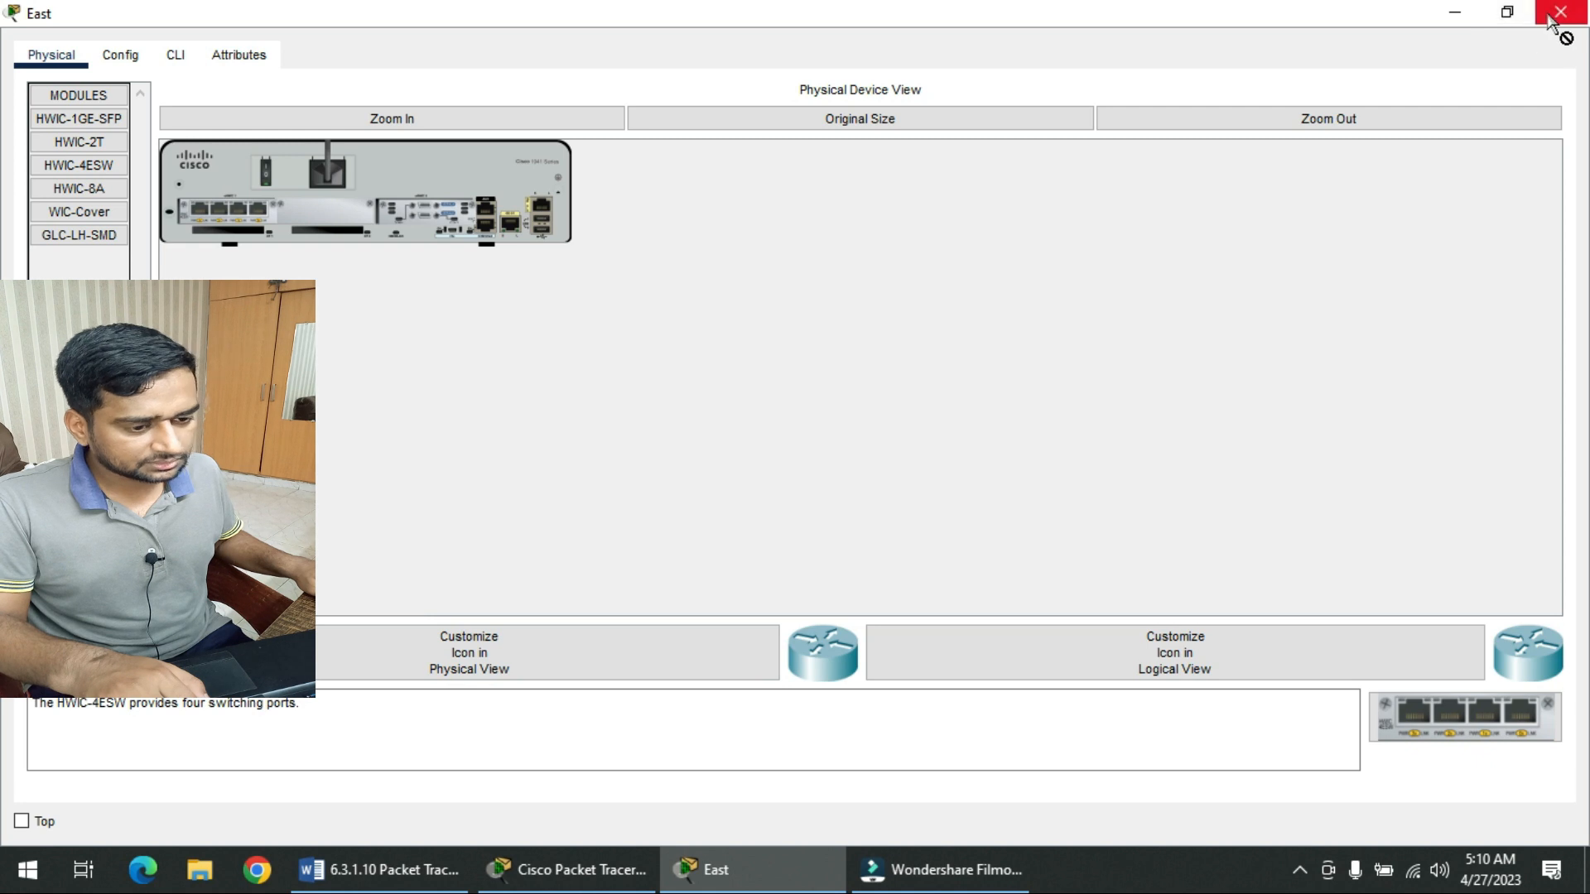
left_click(1560, 12)
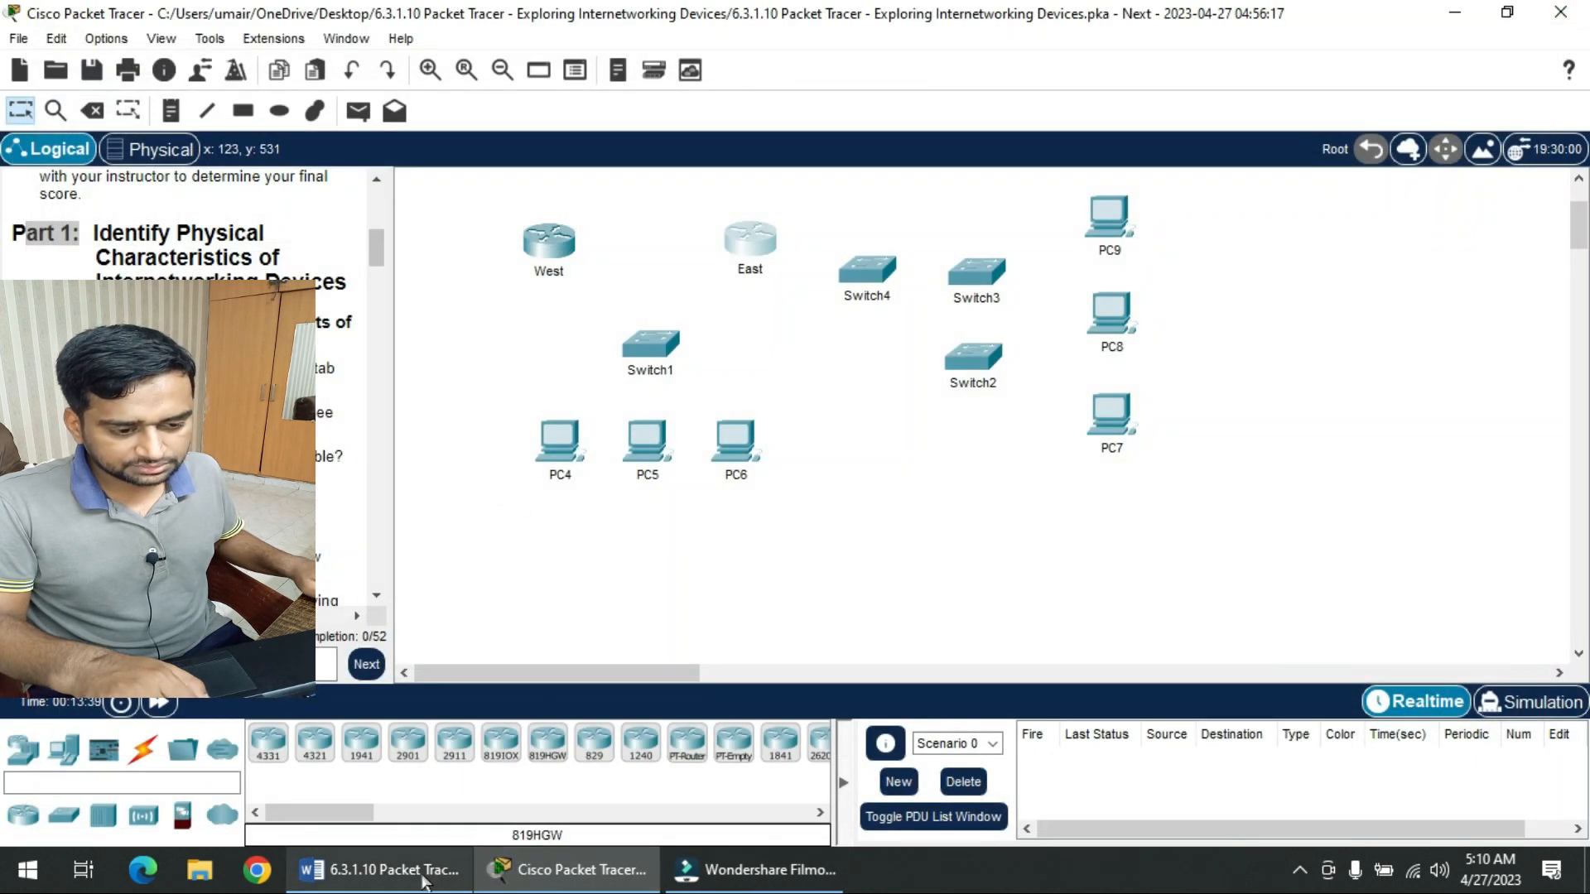
- Return to the Word instructions and highlight the "HWIC-4ESW module" answer and "East router" in Step 1a question 1
left_click(389, 869)
left_click_drag(646, 408, 422, 407)
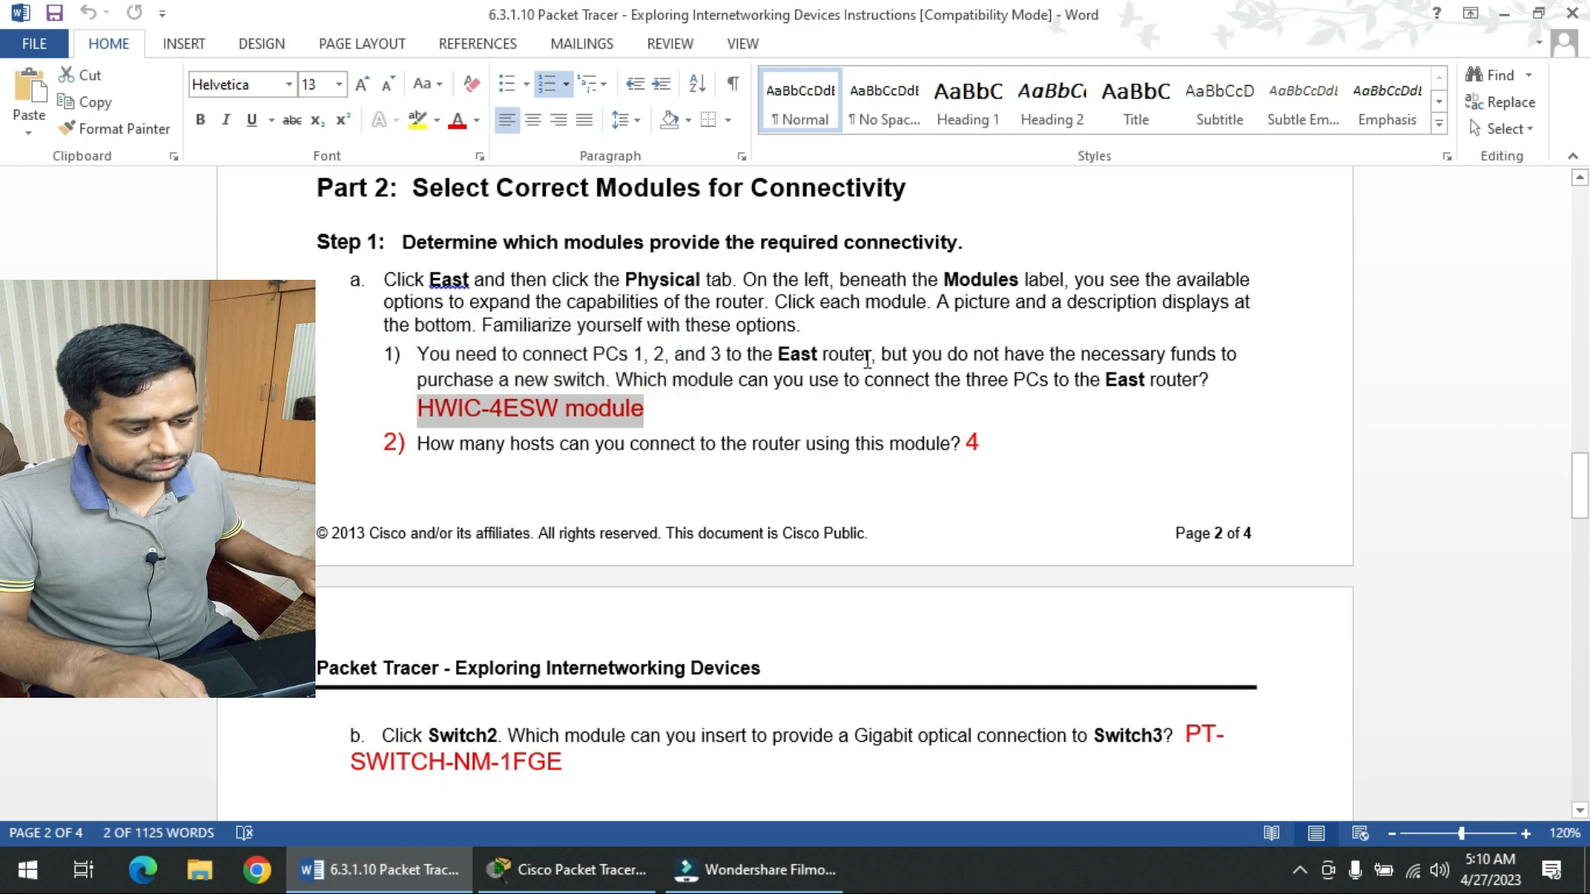
left_click_drag(871, 348, 777, 349)
scroll(541, 483, "down", 1)
scroll(542, 483, "down", 1)
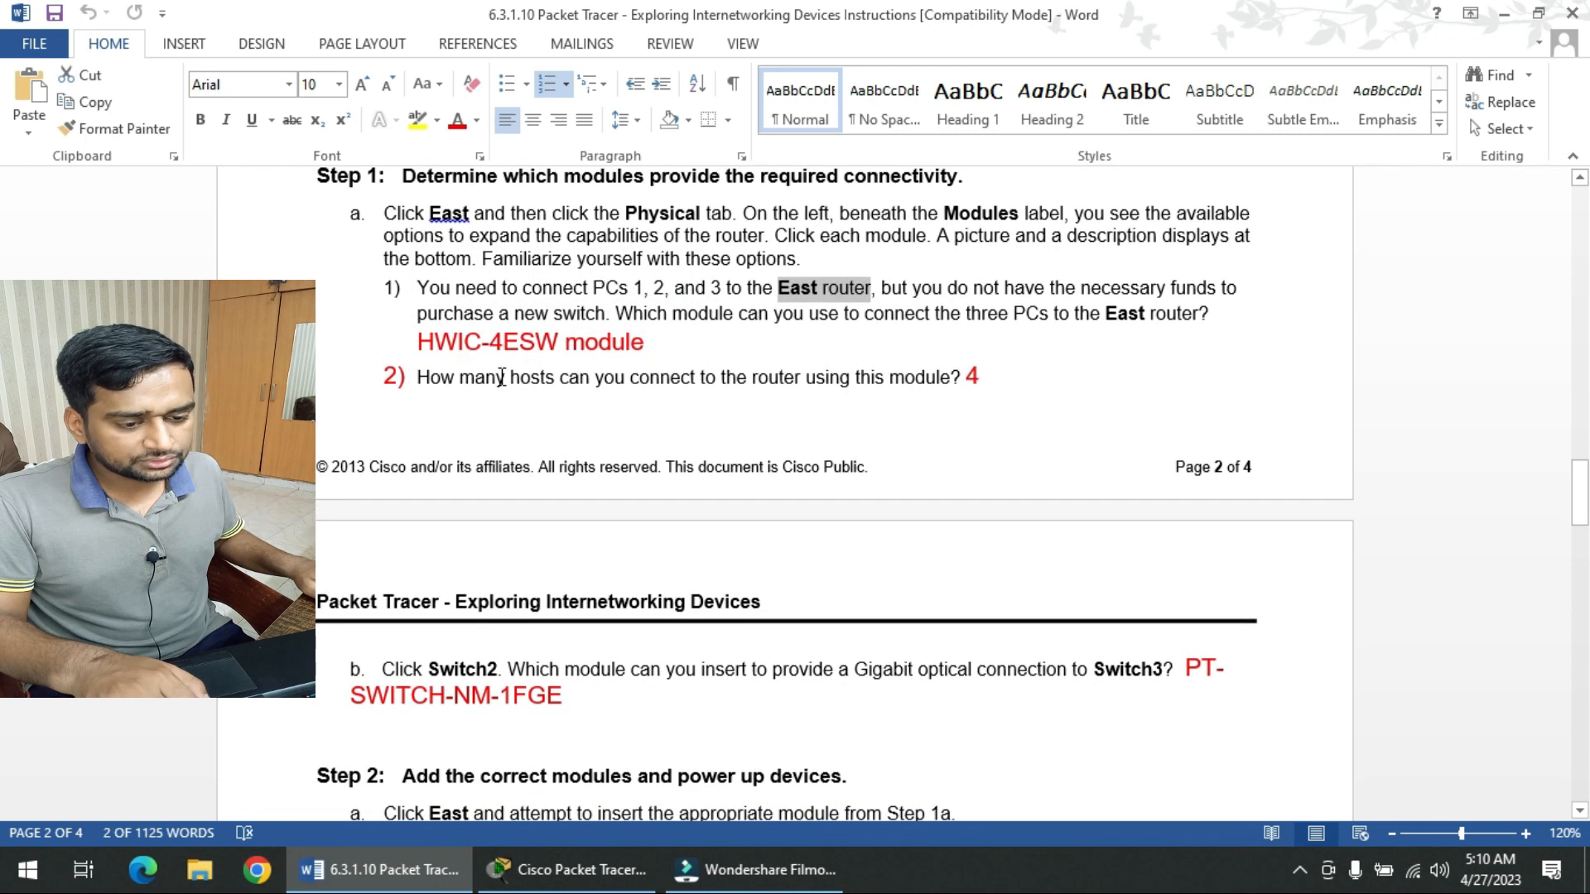
- Highlight the Step 1a question 2 answer about how many hosts can connect, and the "4" in "HWIC-4ESW"
left_click_drag(511, 378, 955, 374)
left_click(833, 387)
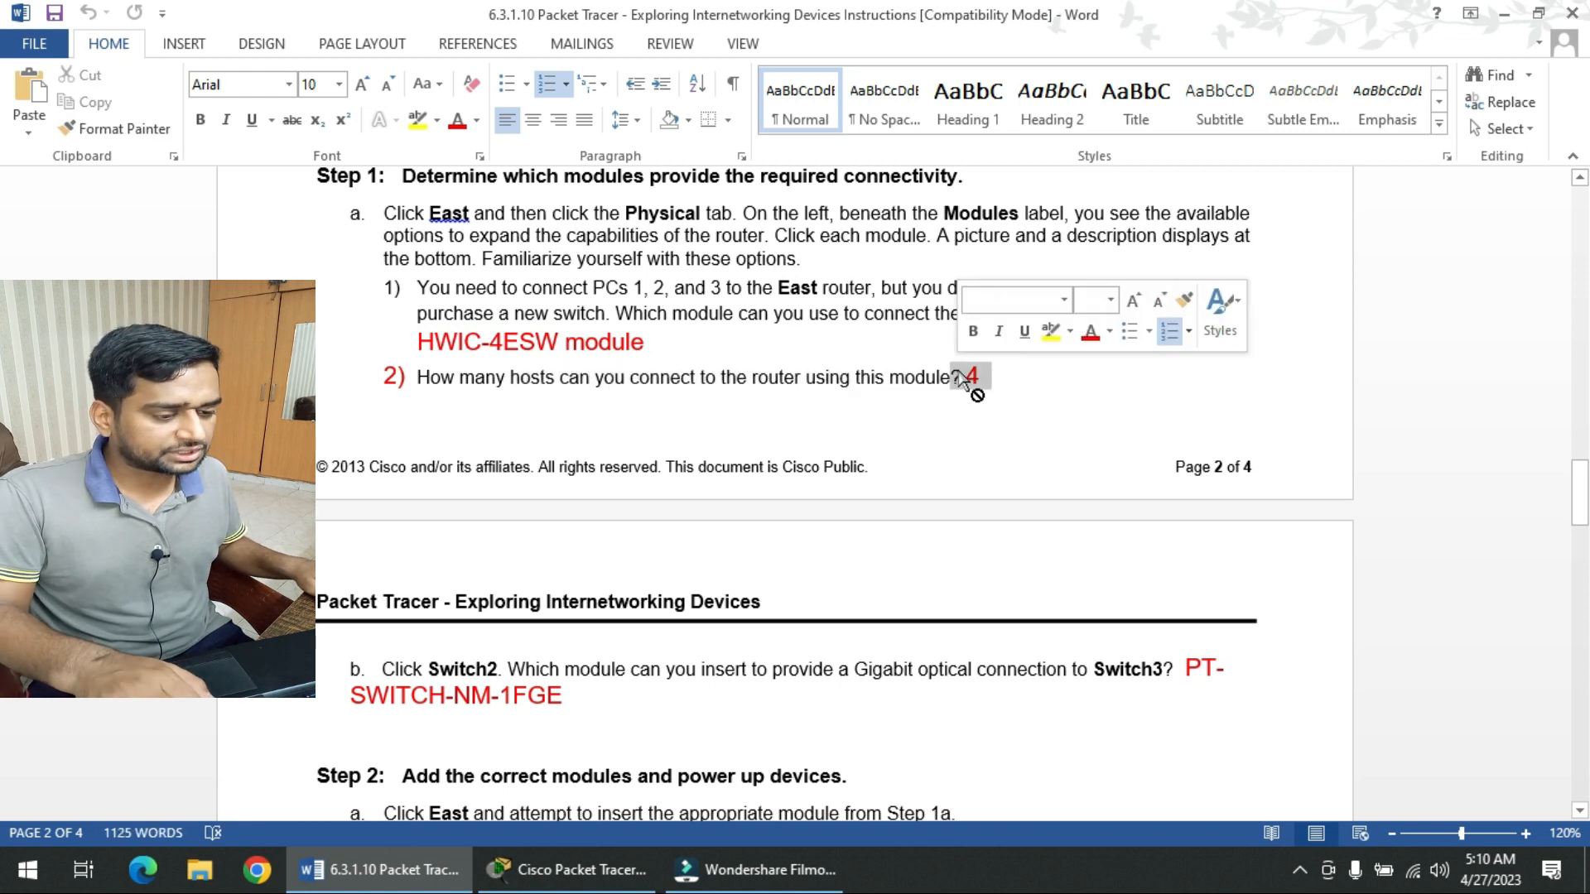
left_click(651, 365)
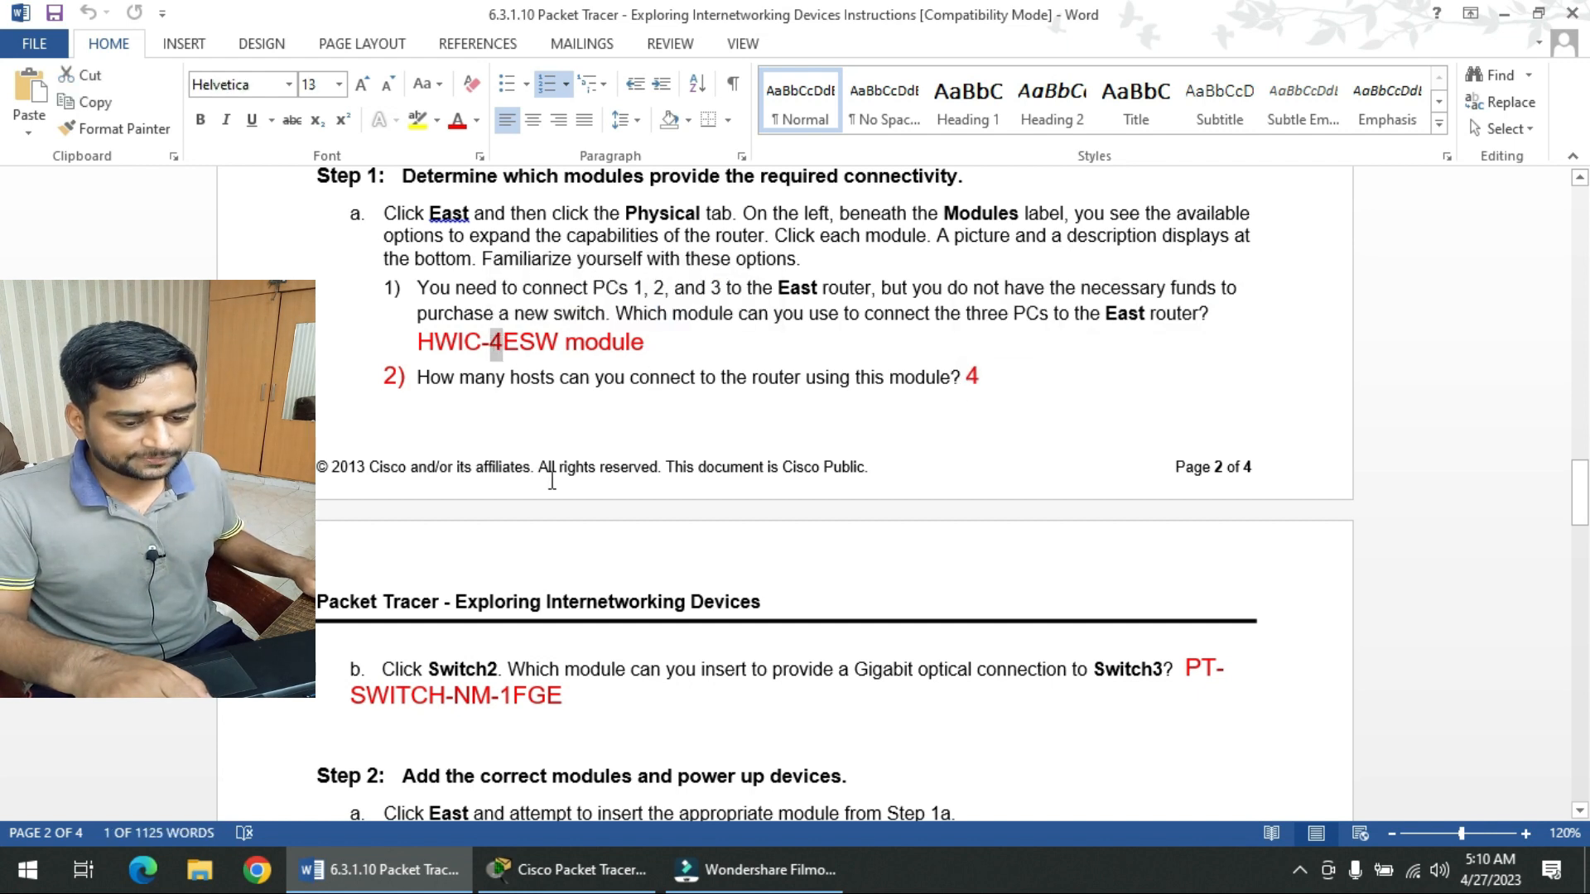
- Go to the Step 1b question about Switch2 and highlight "Gigabit optical" in it
scroll(550, 480, "down", 4)
scroll(551, 479, "down", 3)
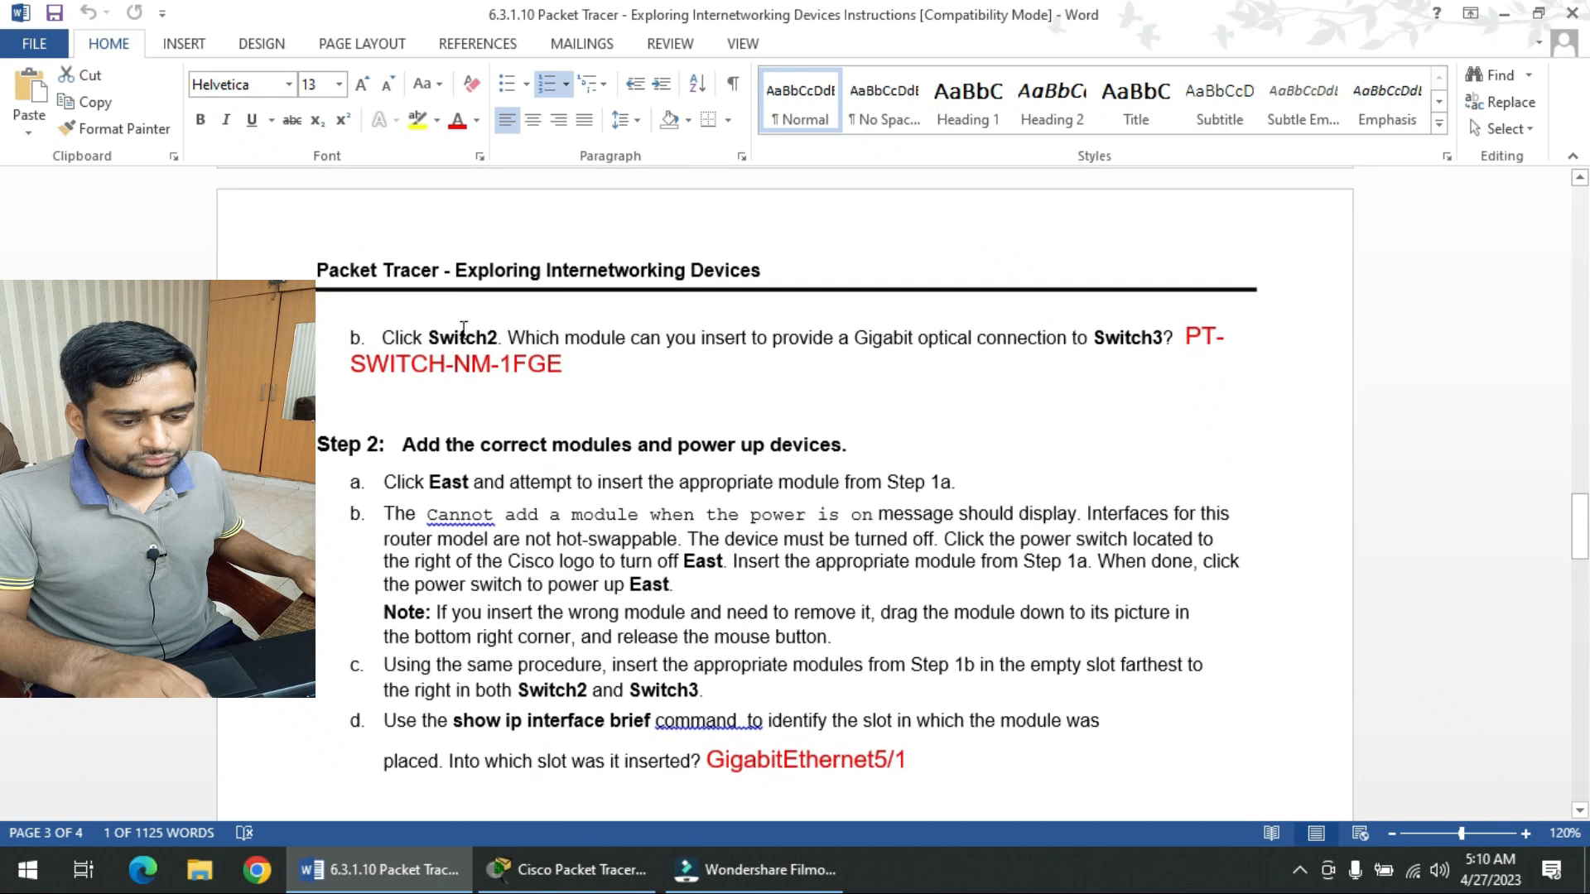
left_click(491, 340)
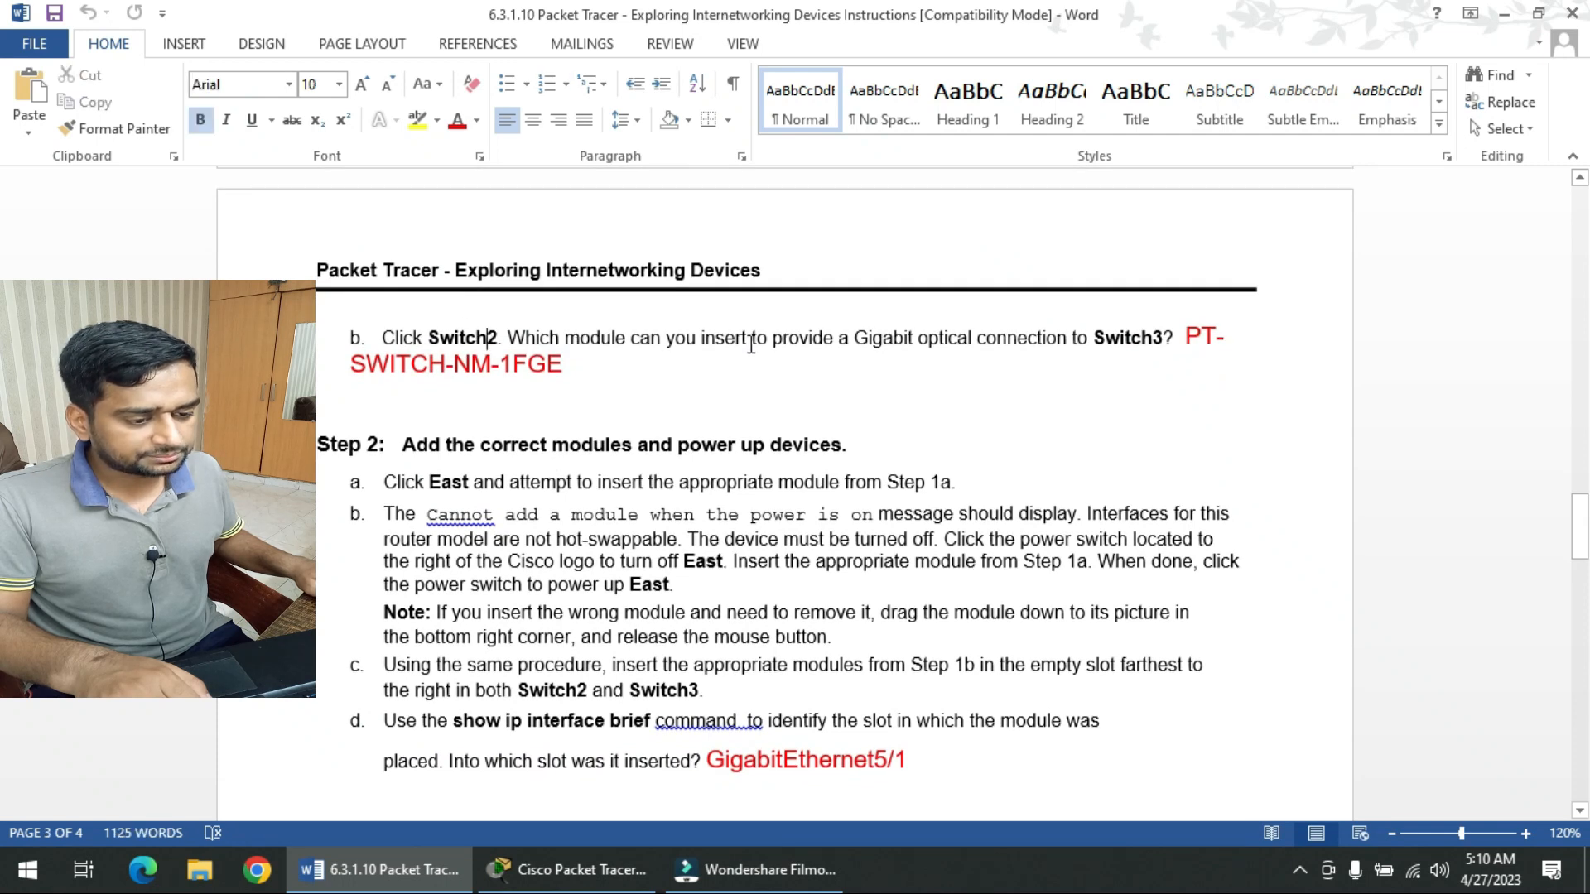
left_click(905, 359)
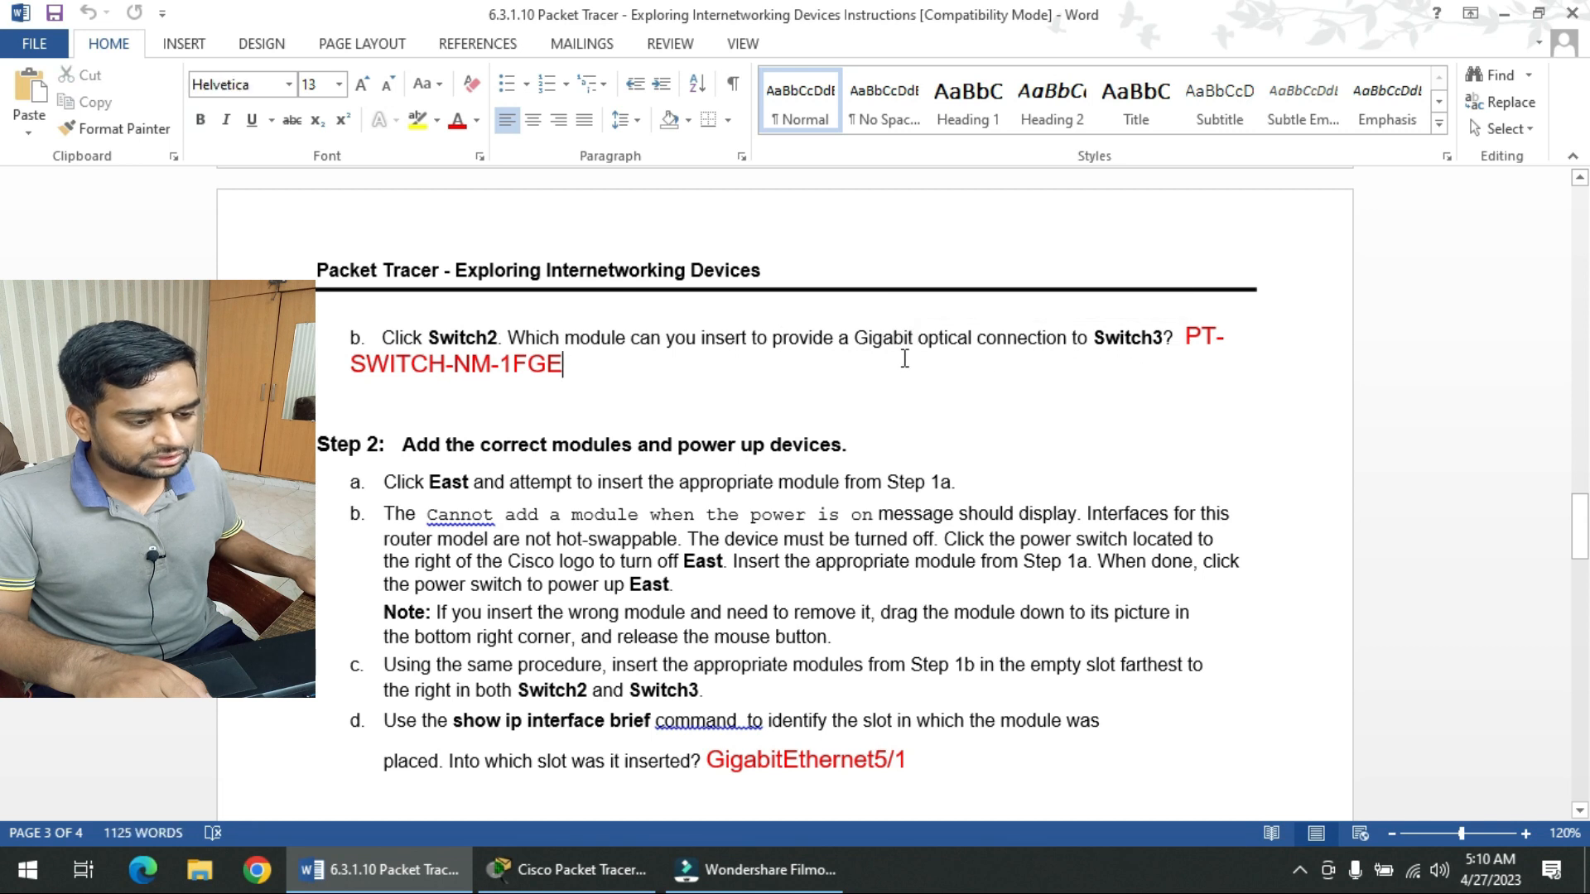
mouse_move(855, 339)
left_mouse_down()
mouse_move(910, 343)
mouse_move(876, 336)
left_mouse_up()
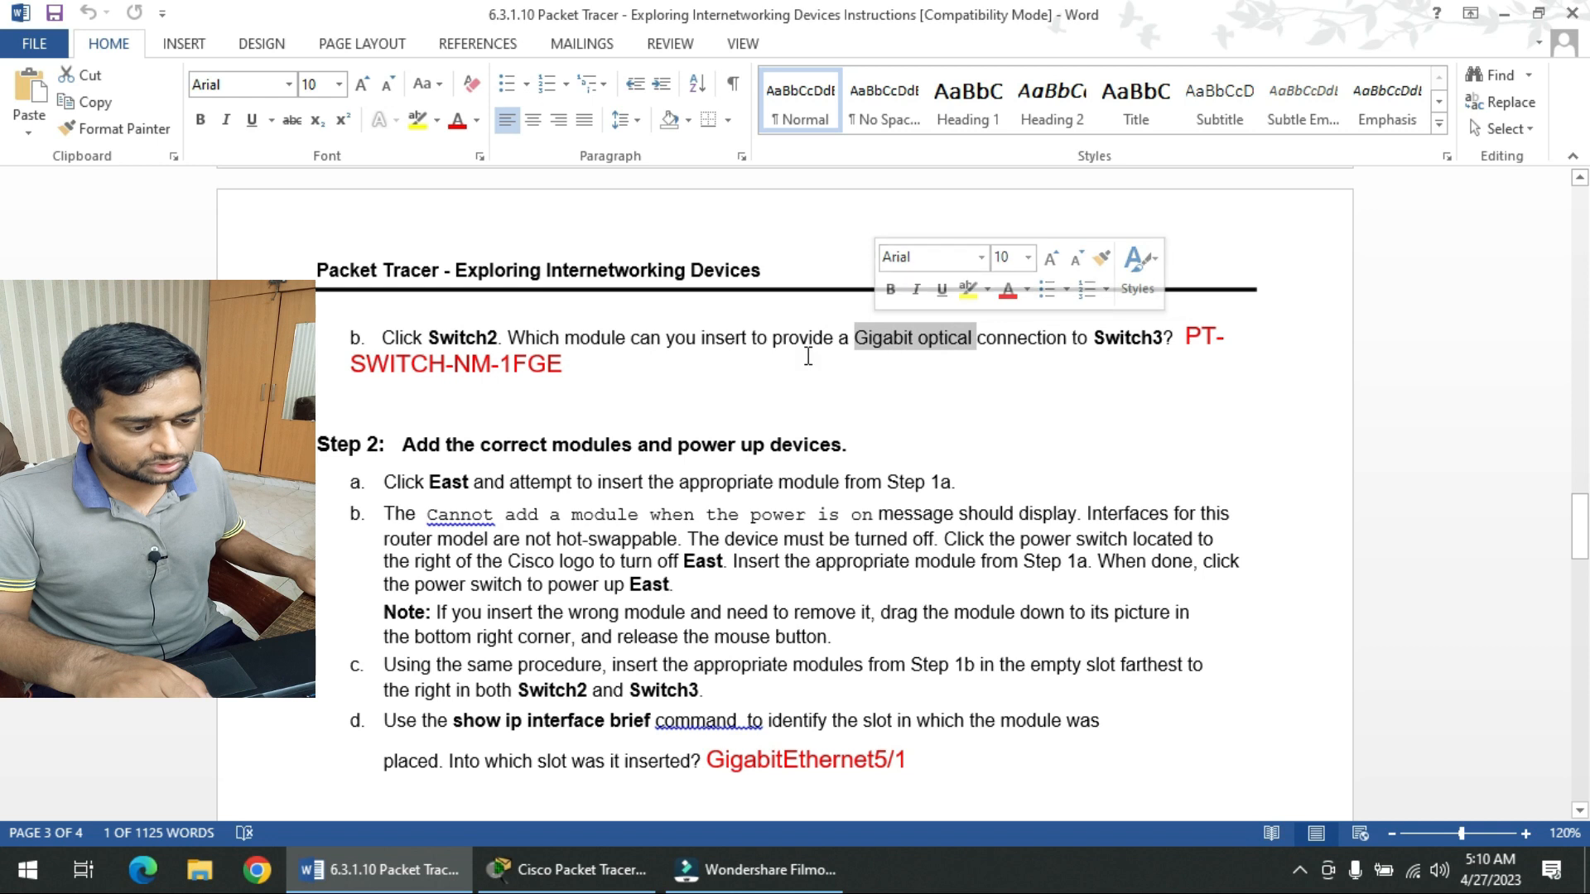
left_click(809, 356)
- Highlight "Switch2" and "Switch3" in the Step 1b question
double_click(439, 339)
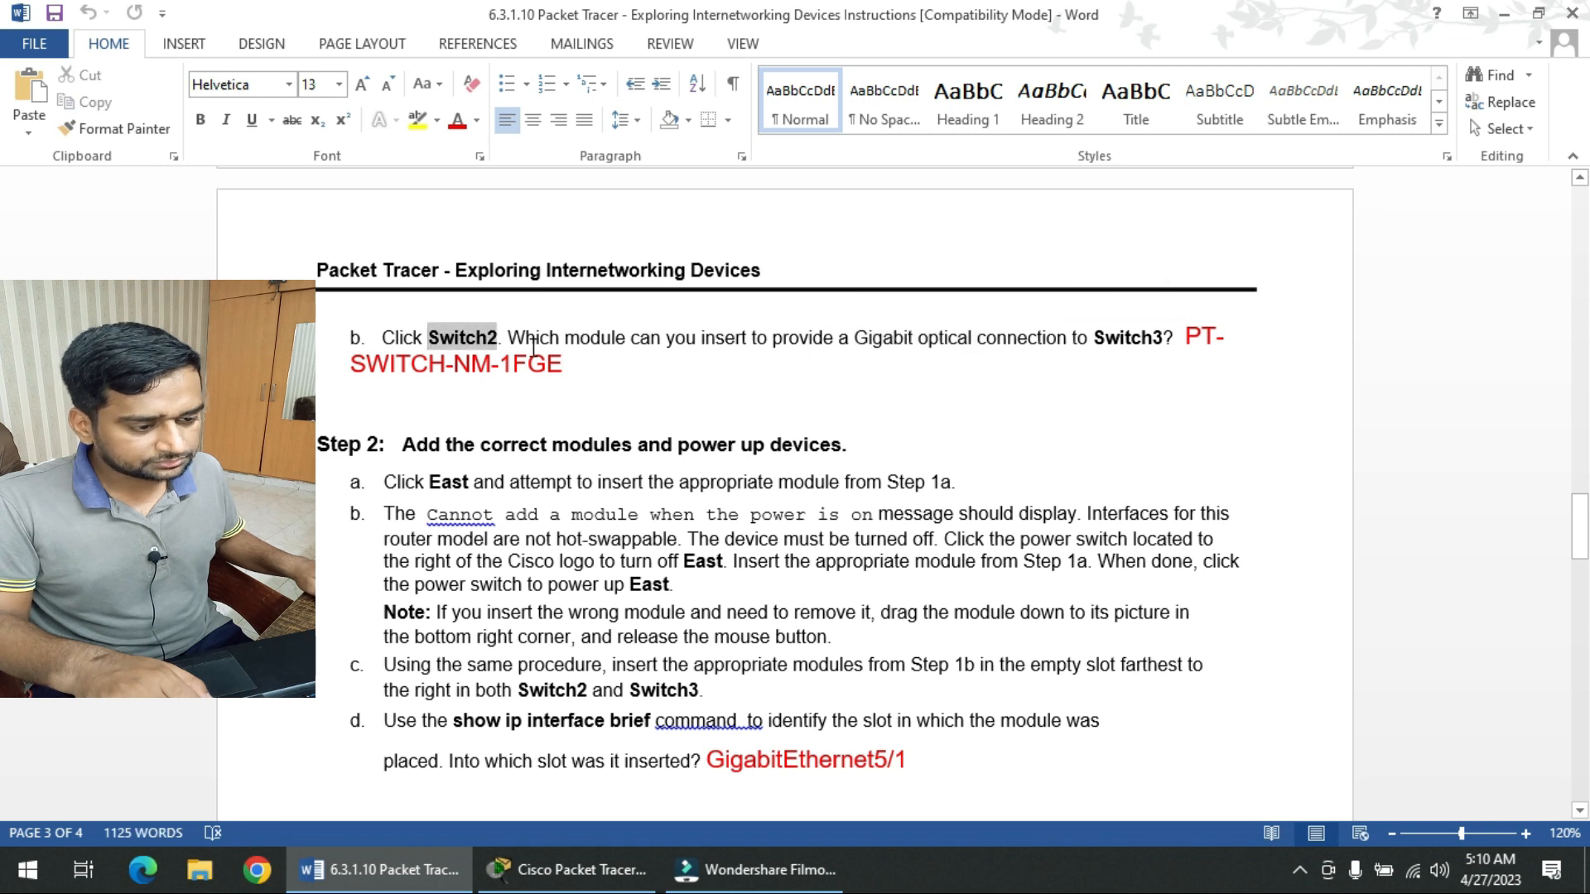
left_click(1045, 340)
double_click(1145, 334)
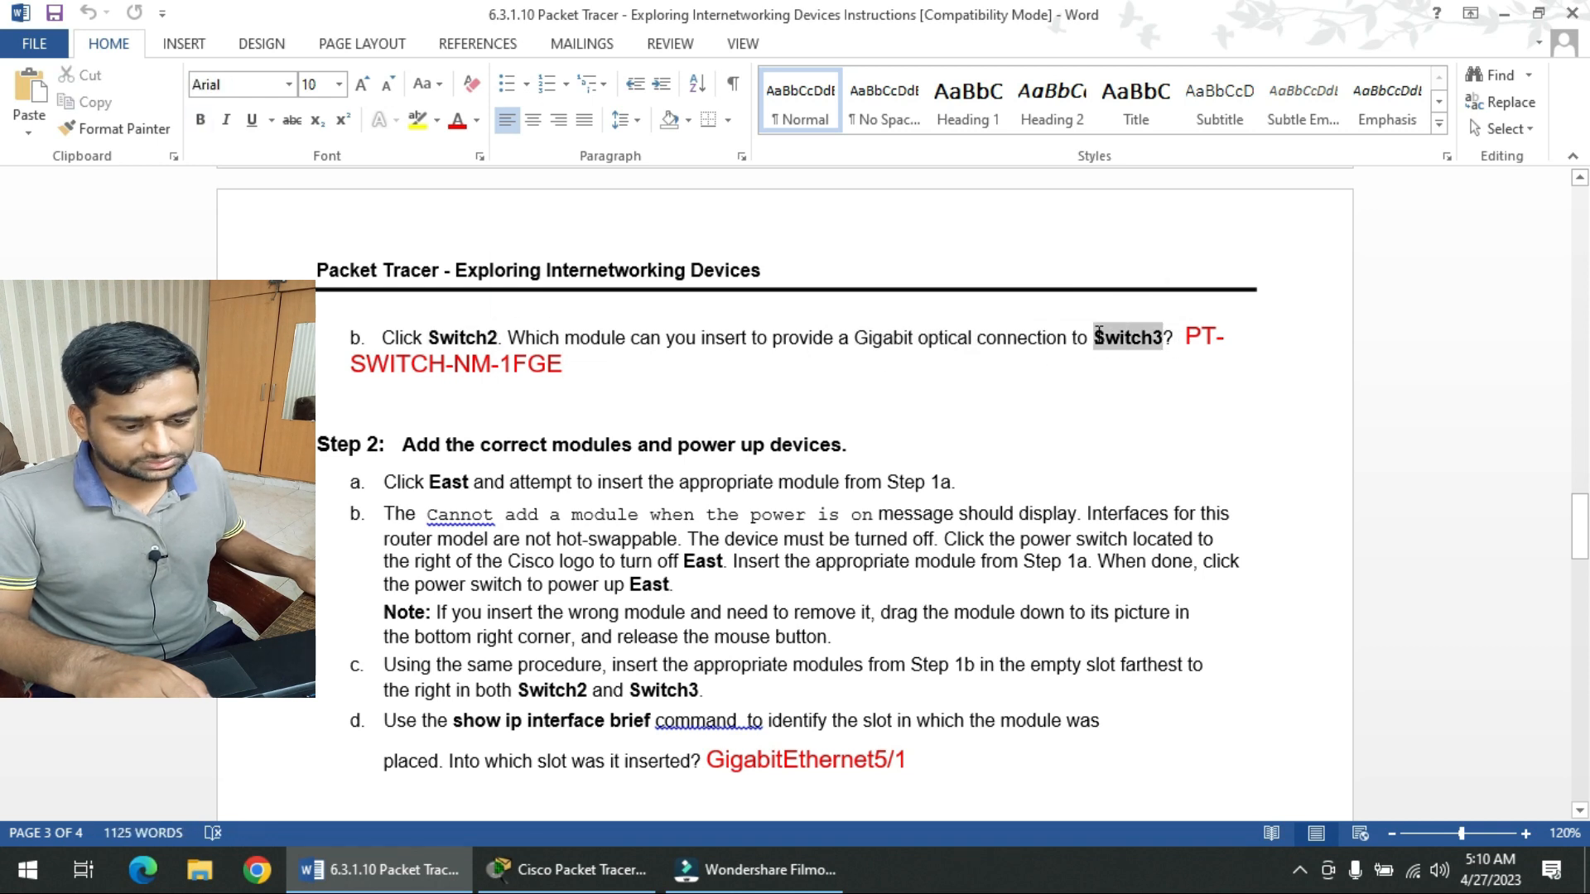
left_click(734, 367)
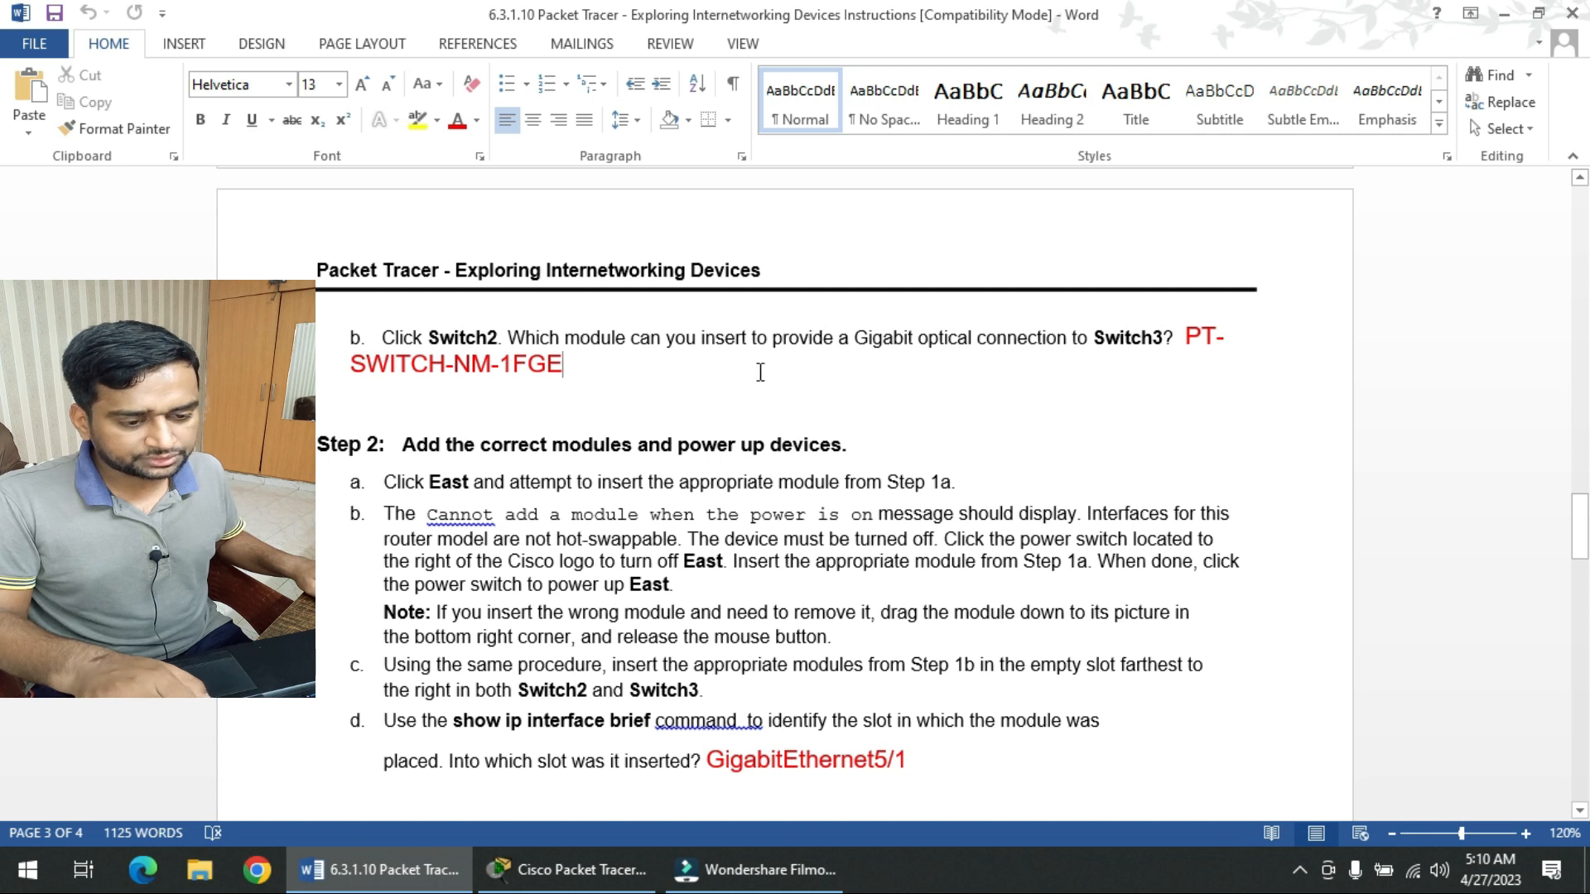
- Highlight the Step 1b question from "Switch2" through its answer "PT-SWITCH-NM-1FGE"
double_click(505, 362)
double_click(454, 338)
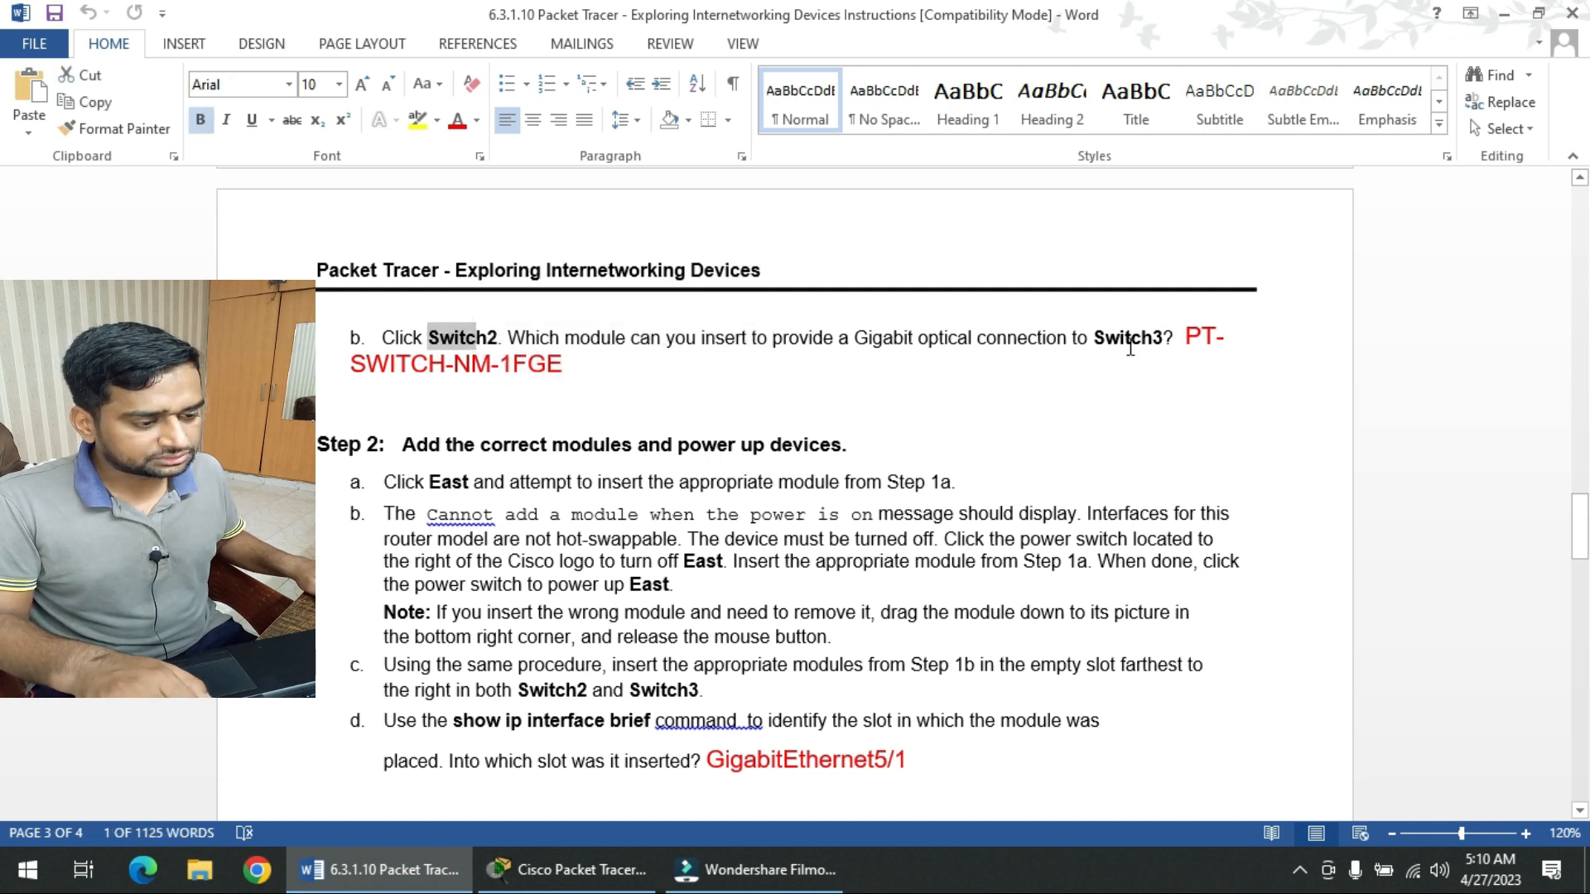
left_click_drag(1162, 339, 1107, 331)
left_click_drag(592, 361, 428, 337)
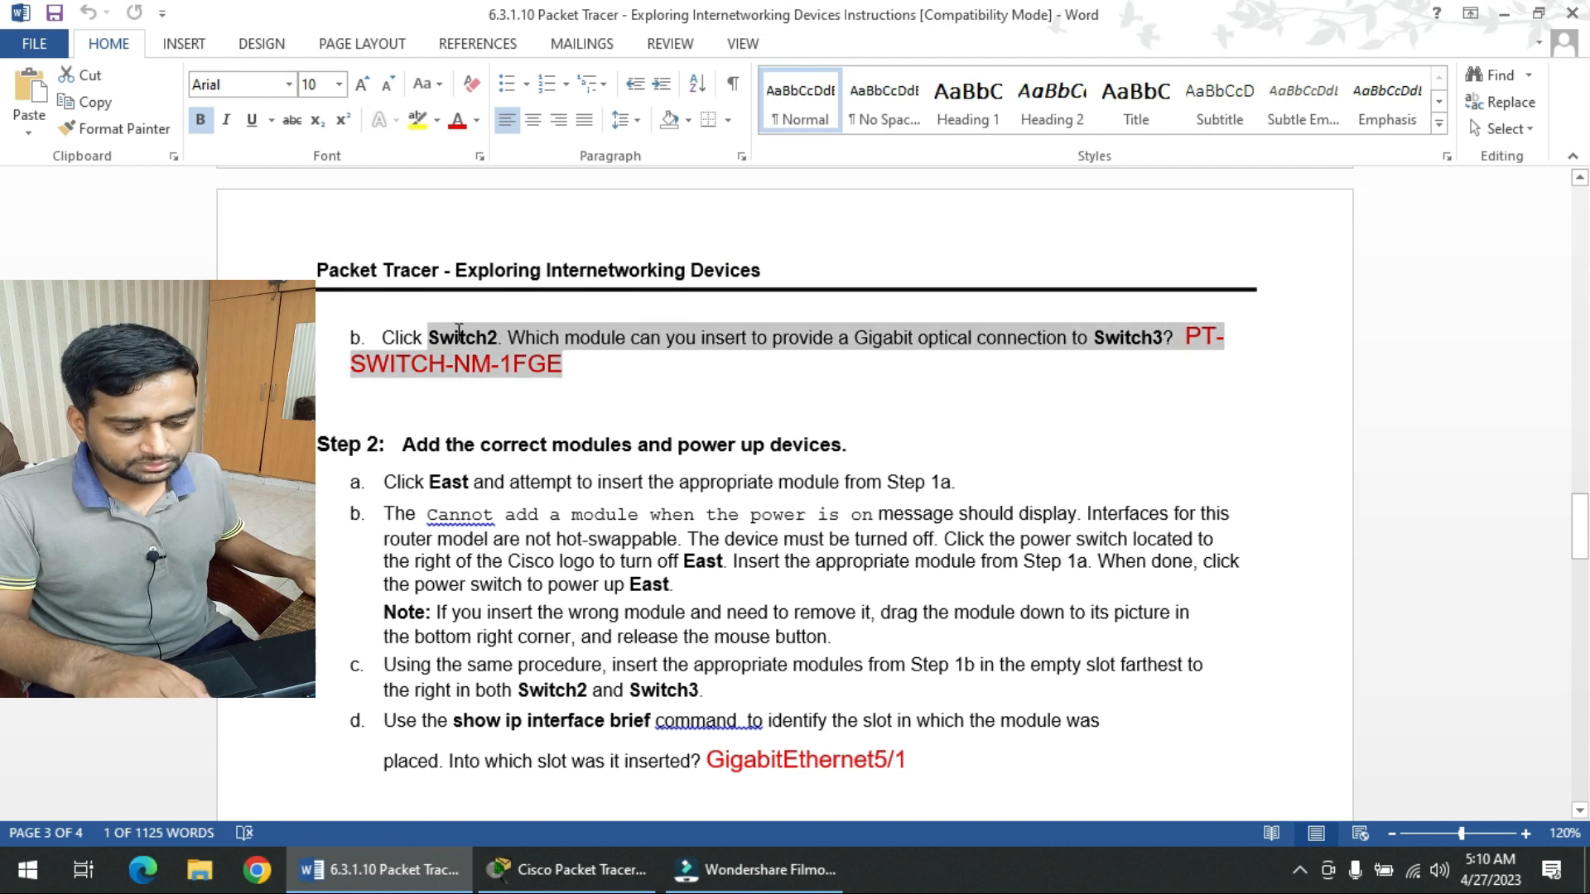
- Switch to Packet Tracer, open Switch2's physical view, and review the available modules down to PT-SWITCH-NM-1FGE
left_click(559, 885)
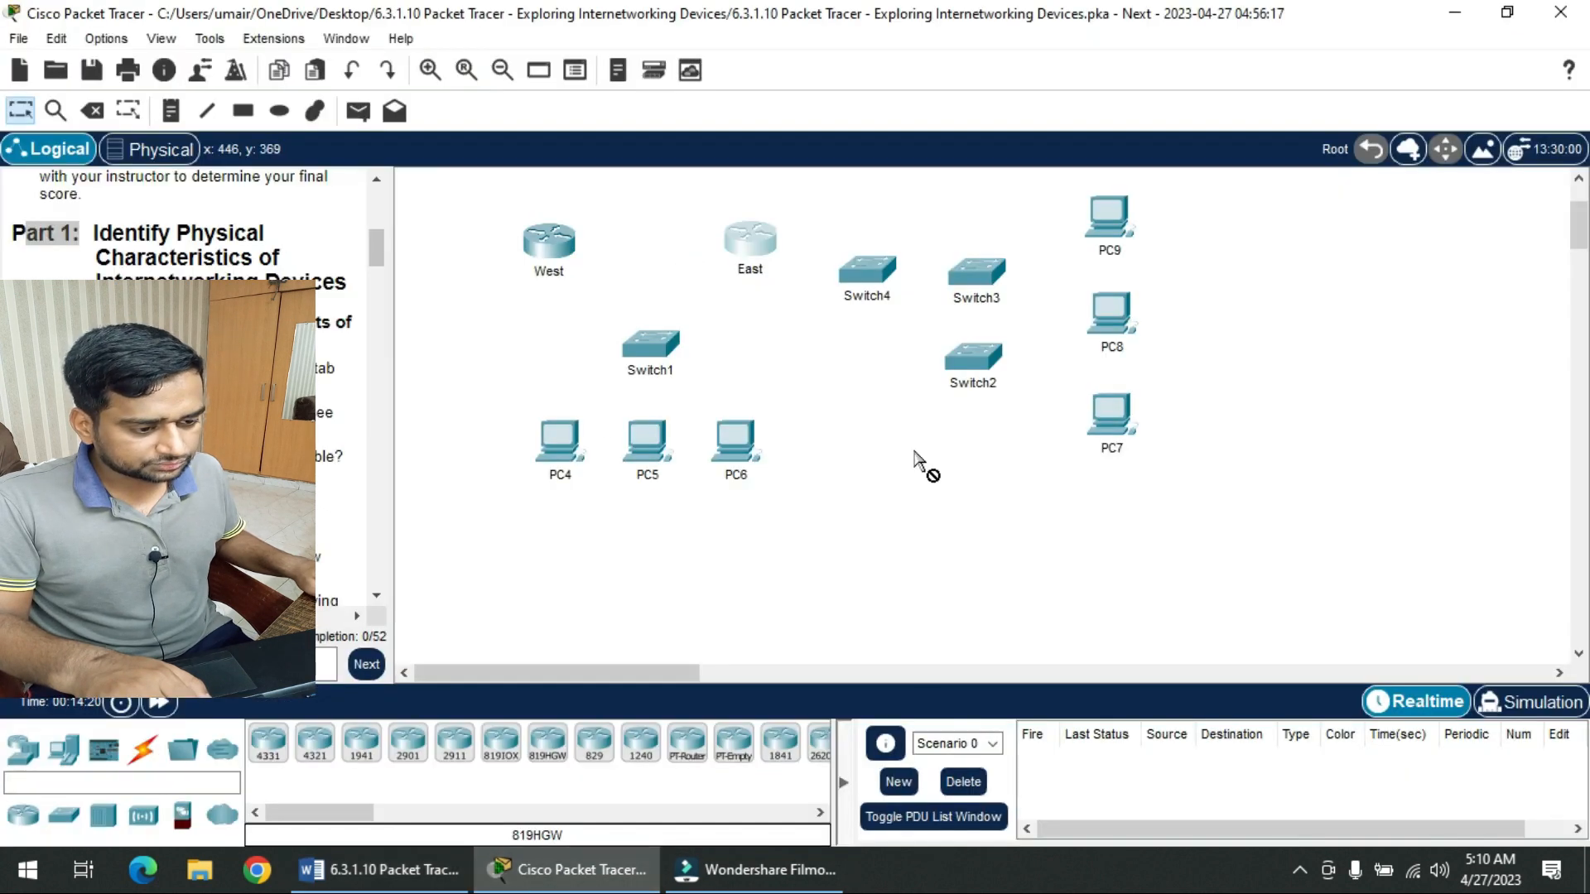
left_click(977, 364)
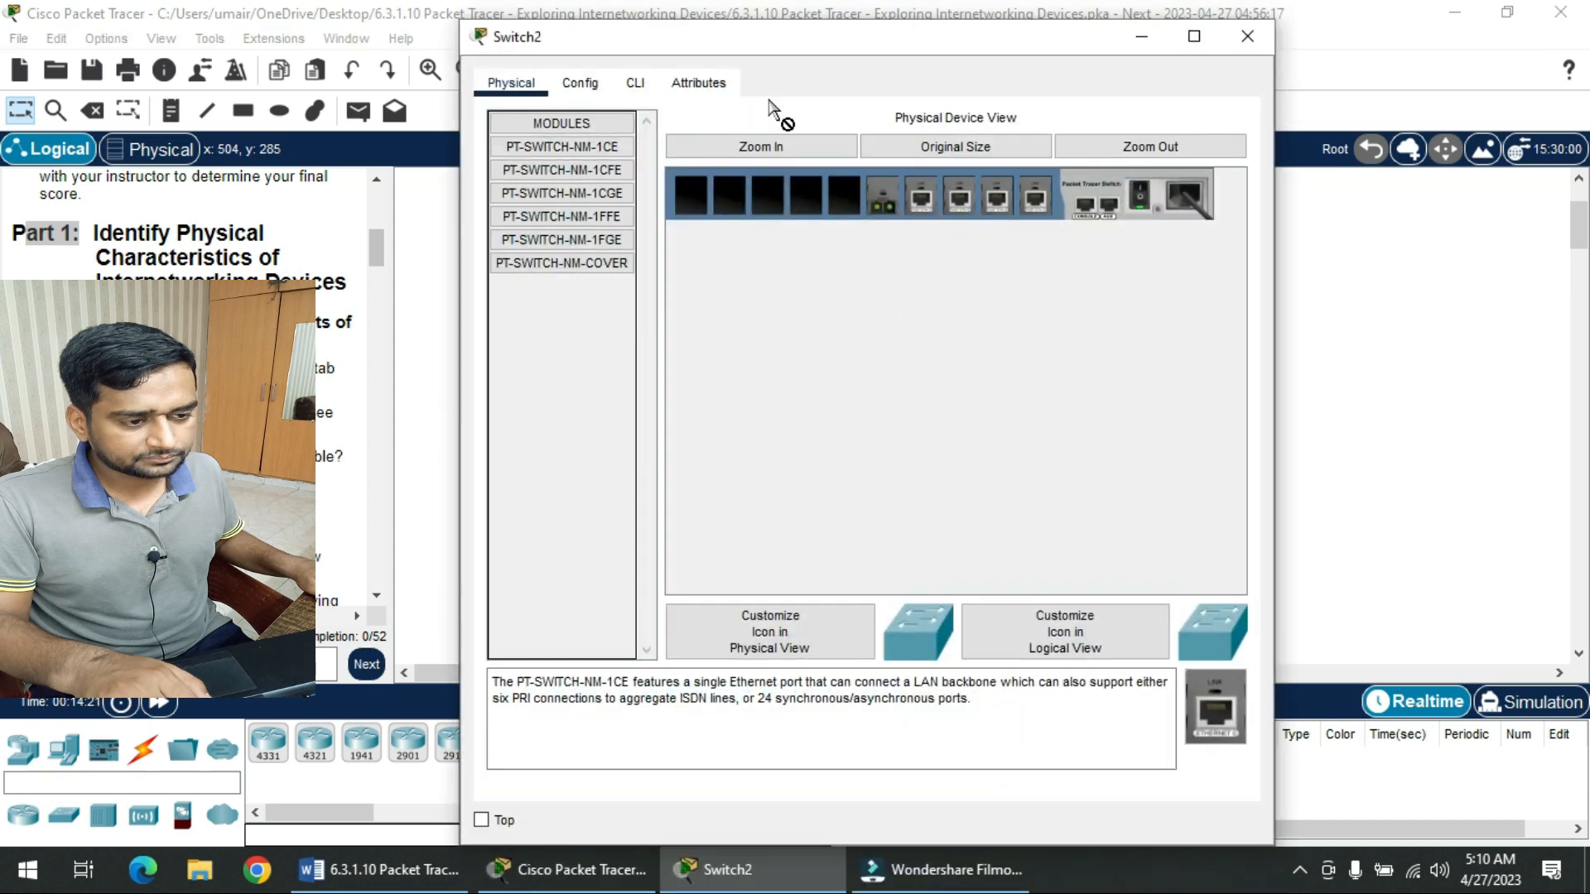
double_click(979, 45)
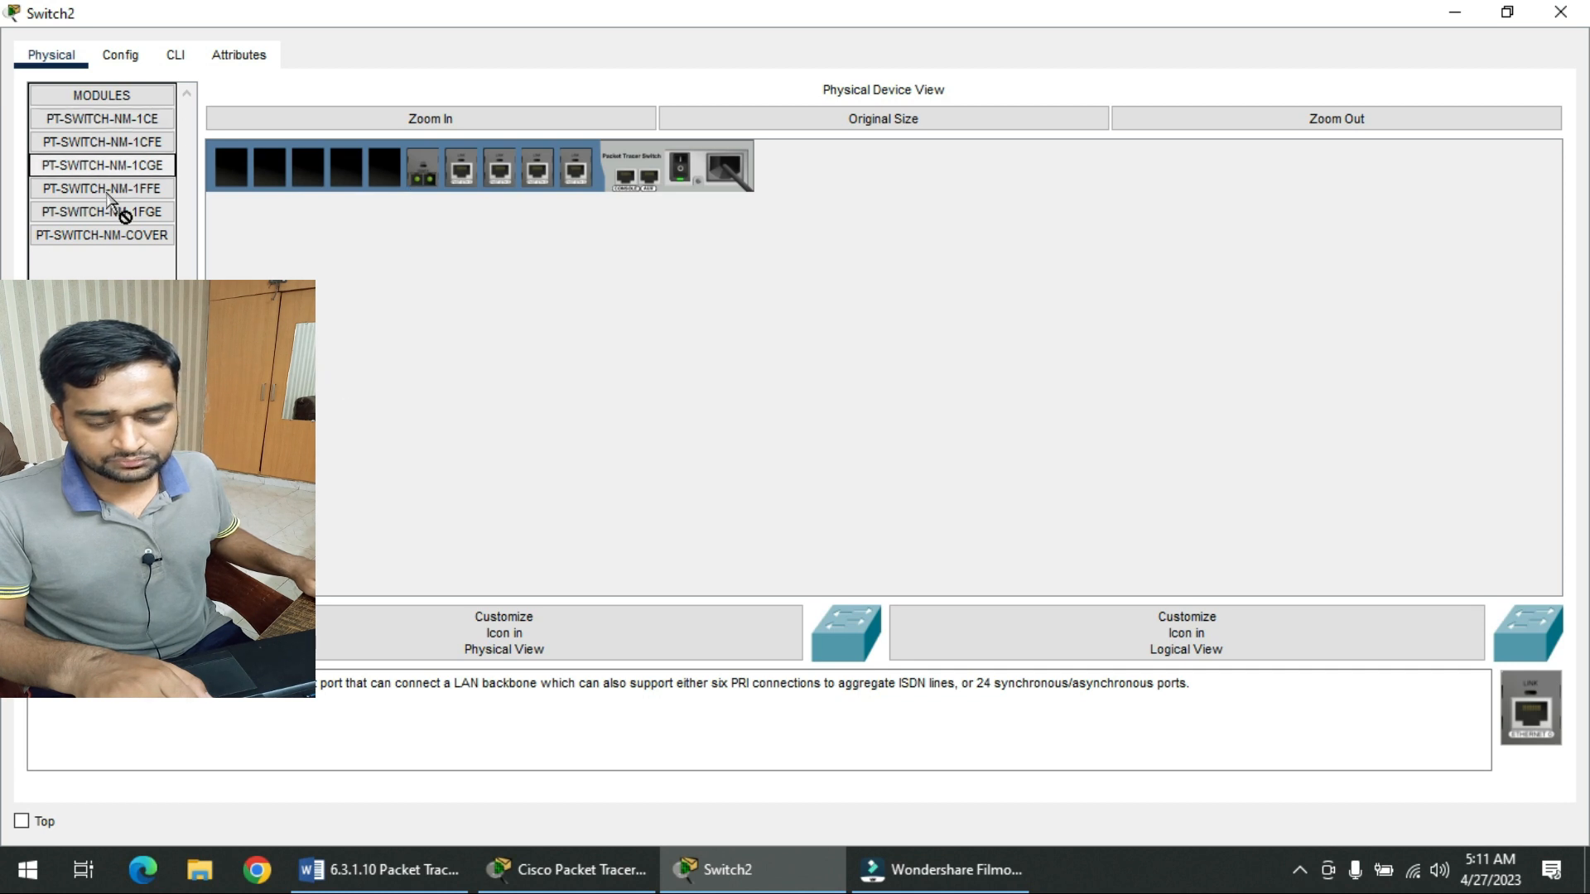
left_click(151, 144)
left_click_drag(149, 152, 149, 221)
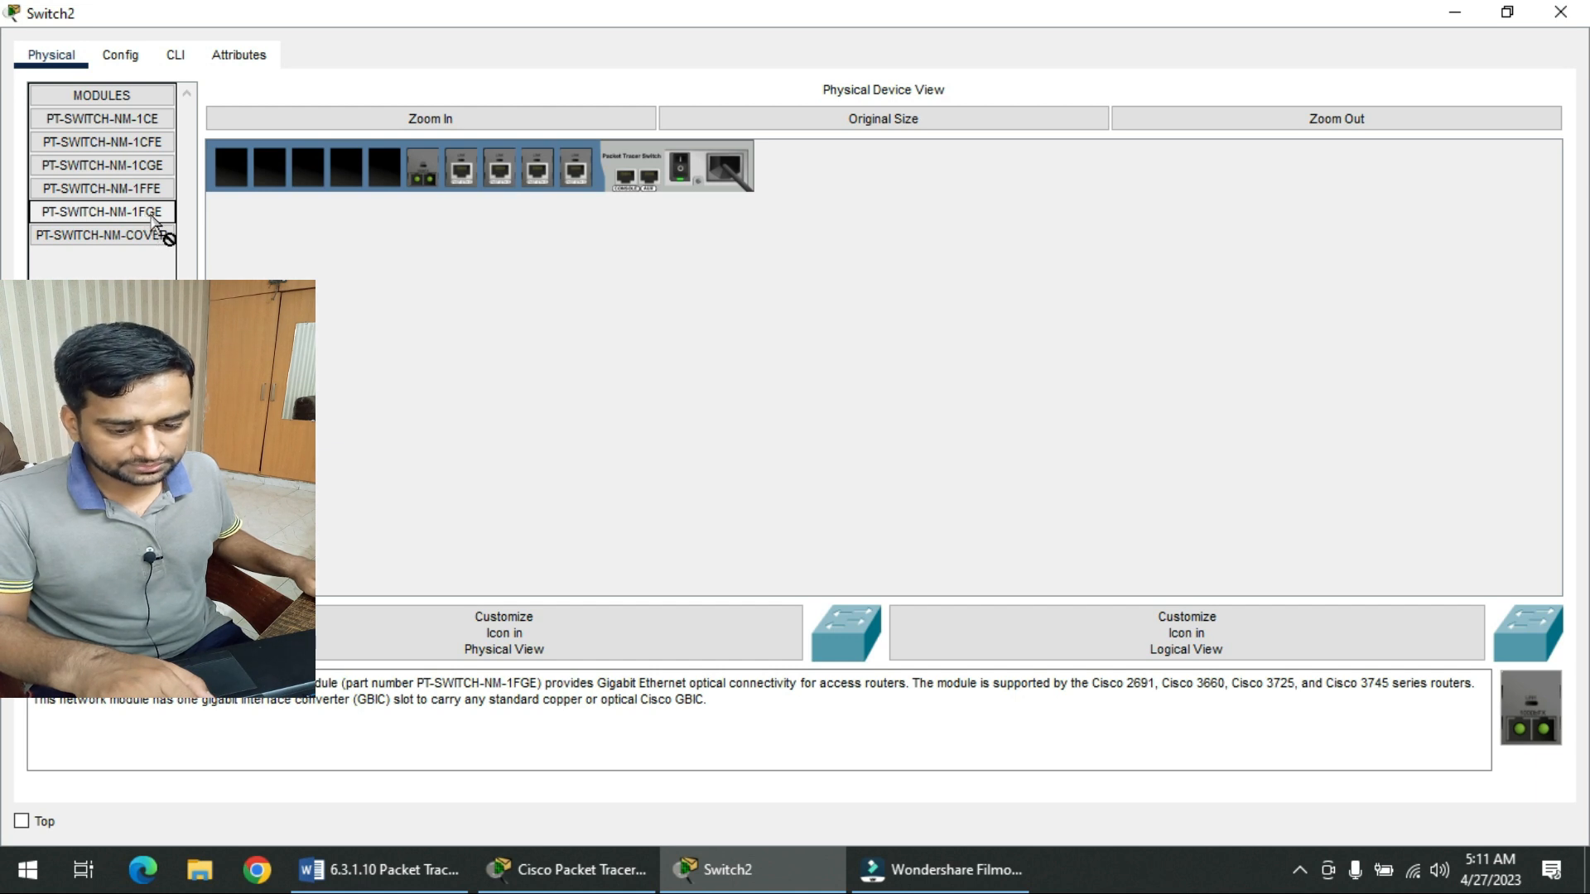
- Try to insert the PT-SWITCH-NM-1FGE module into Switch2's empty slot farthest to the right while the switch is powered on
left_click_drag(151, 220, 342, 190)
left_click(126, 214)
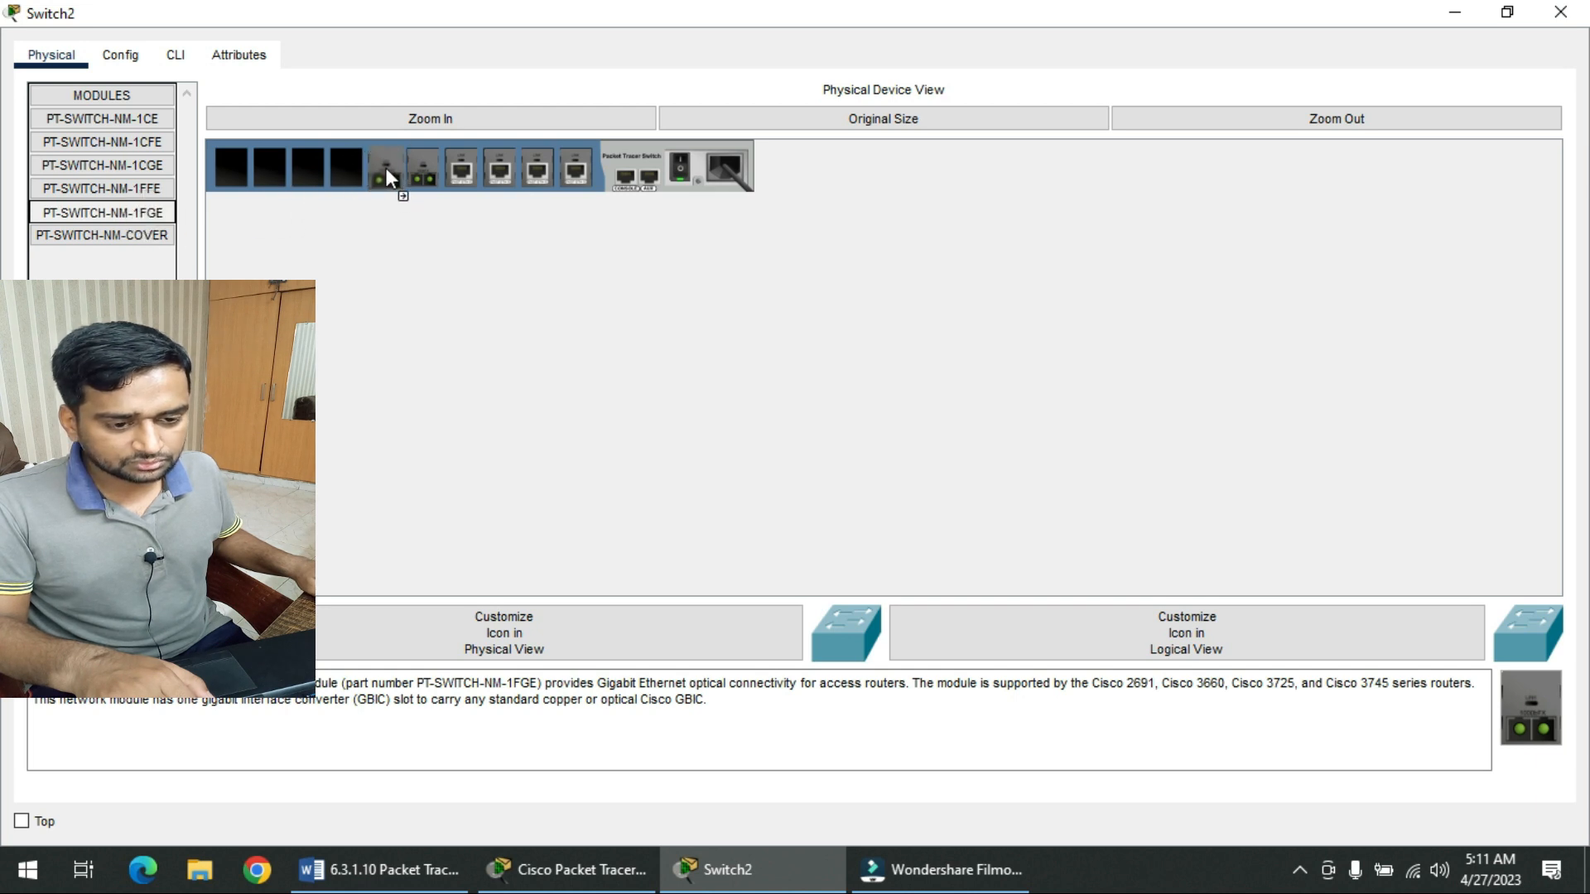
left_click_drag(385, 167, 385, 167)
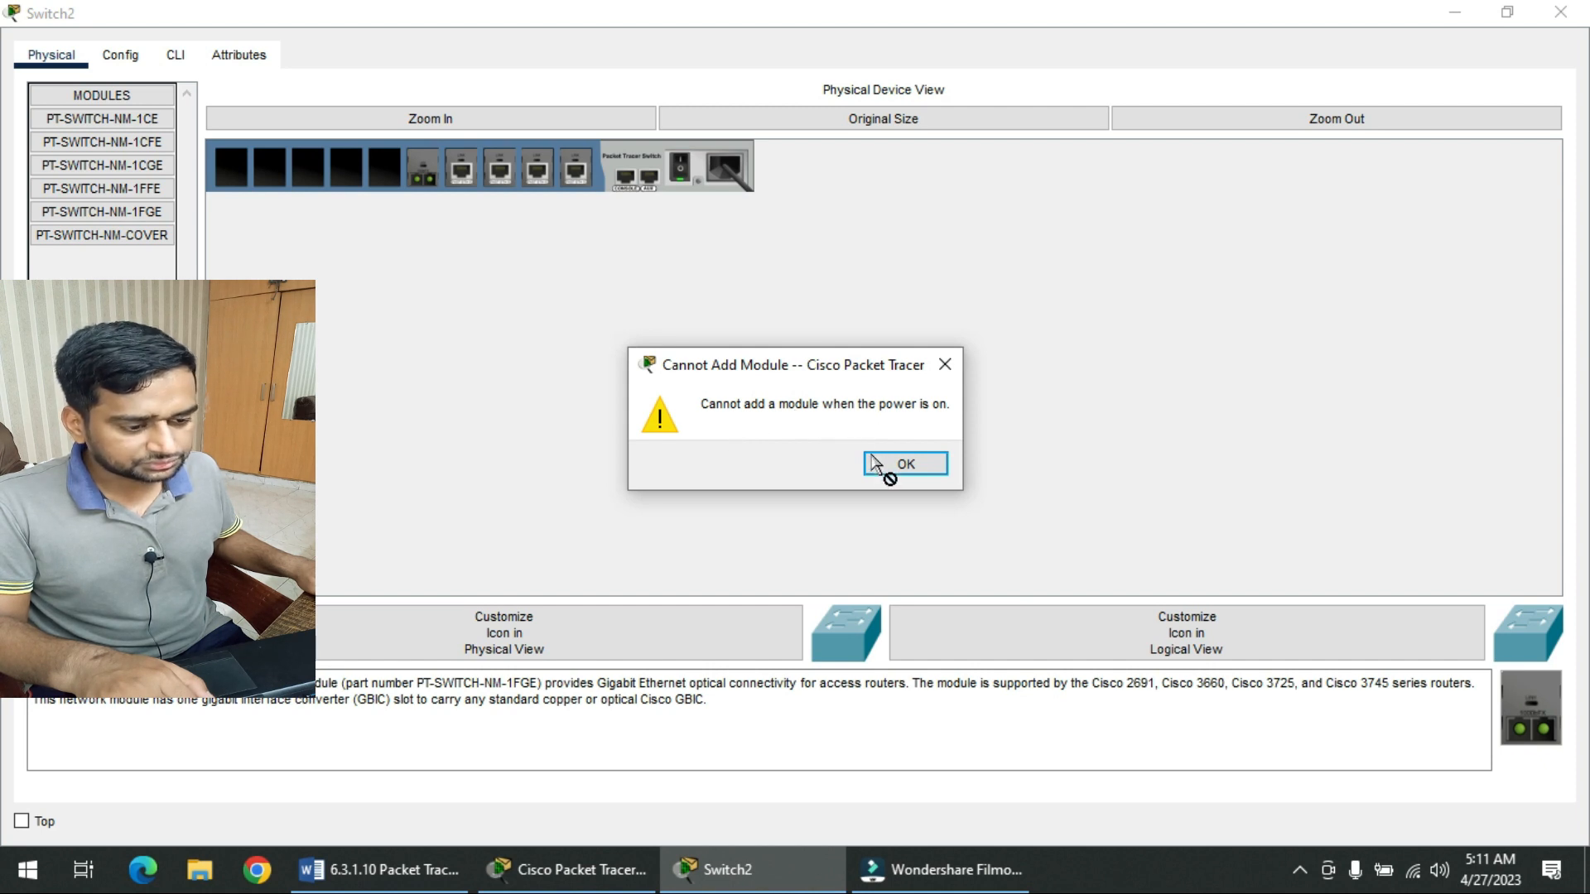
left_click(892, 470)
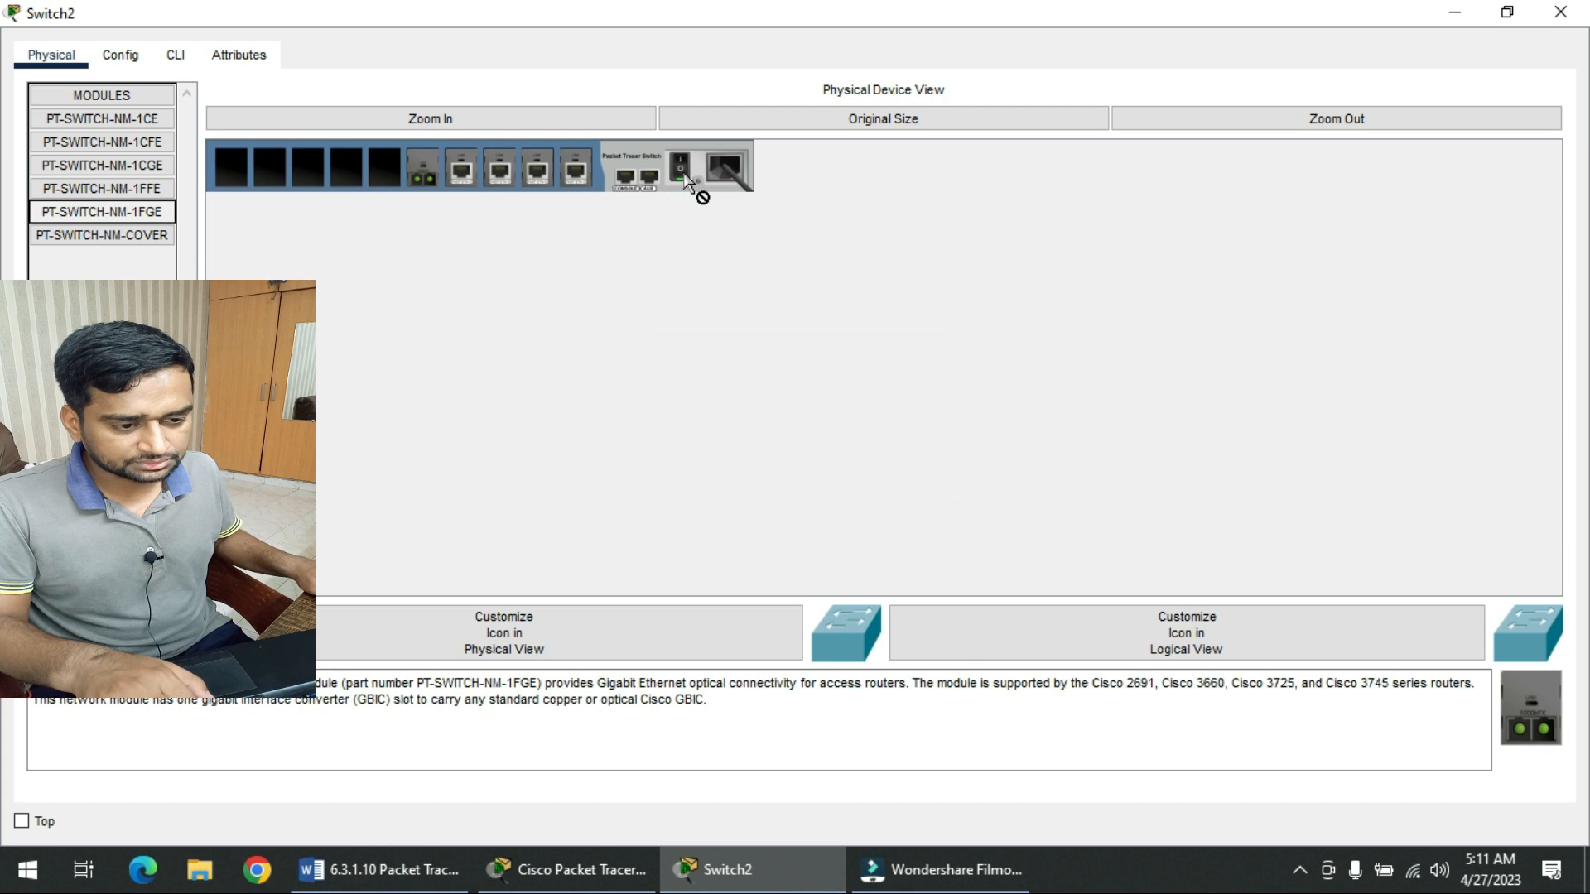
- With Switch2 powered off, insert the PT-SWITCH-NM-1FGE module into the empty slot farthest to the right, and power the switch back on
left_click(684, 181)
left_click_drag(133, 214, 391, 174)
left_click(684, 175)
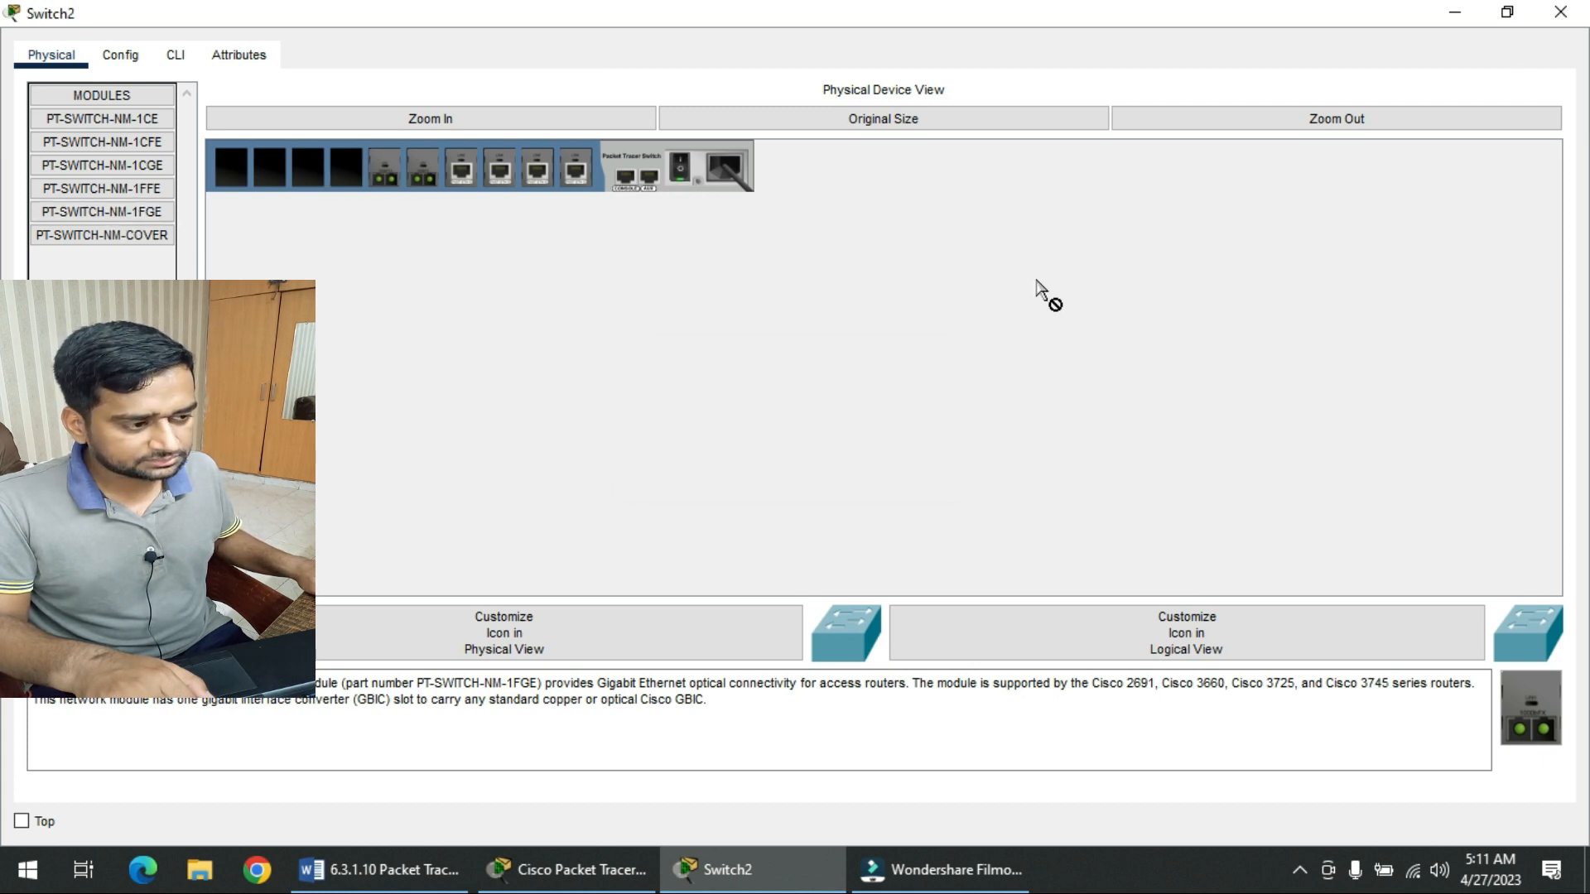
left_click(1560, 11)
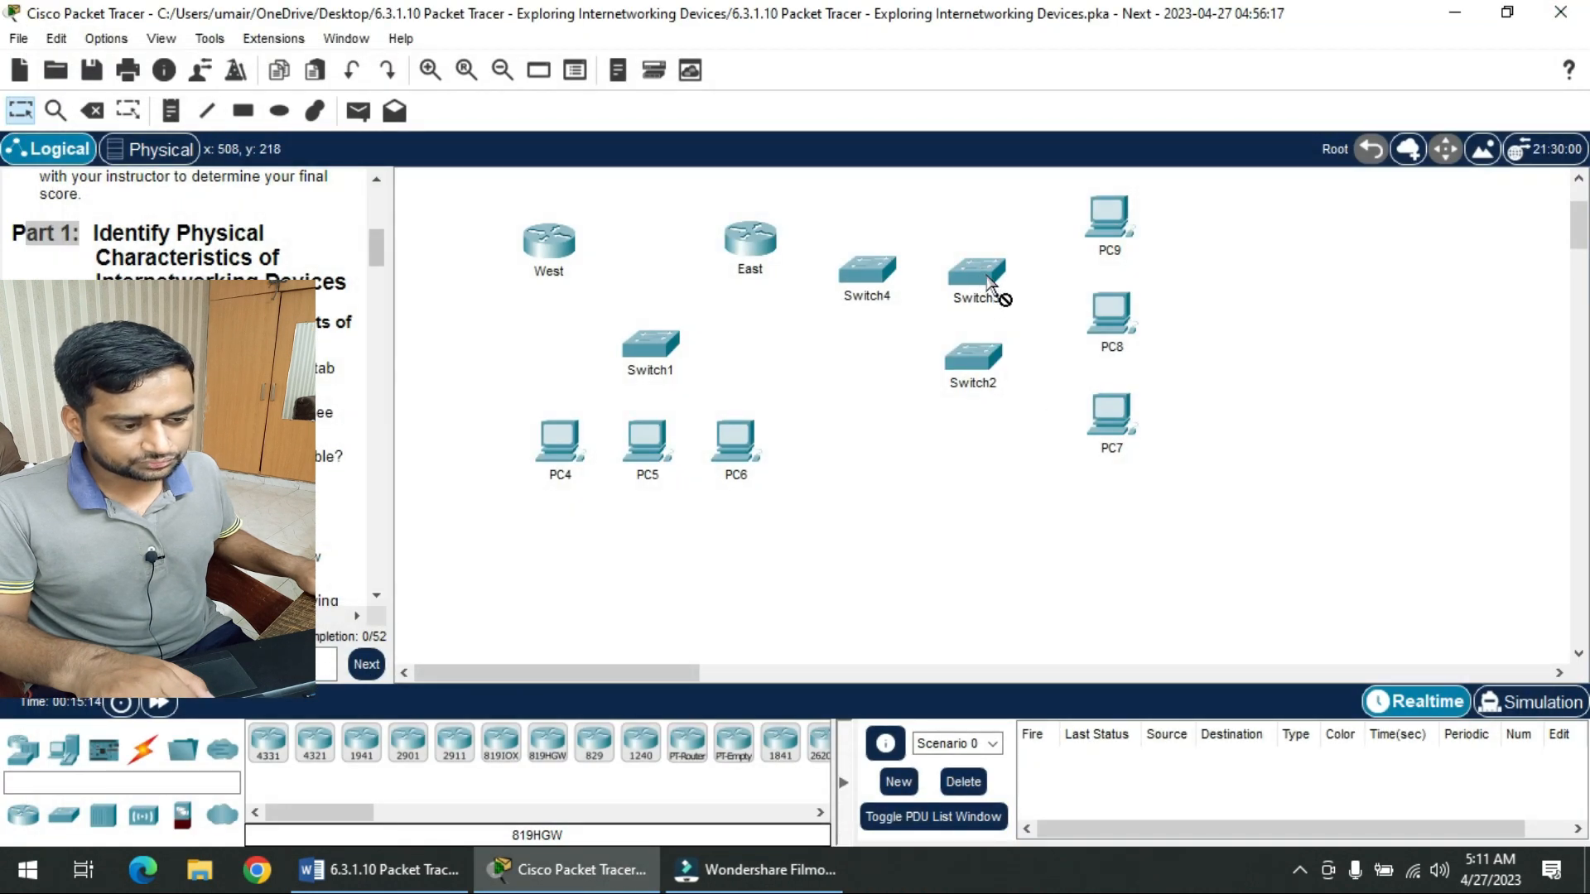
- With Switch3 powered off, insert the PT-SWITCH-NM-1FGE module into its empty slot farthest to the right and close the device window
left_click(988, 284)
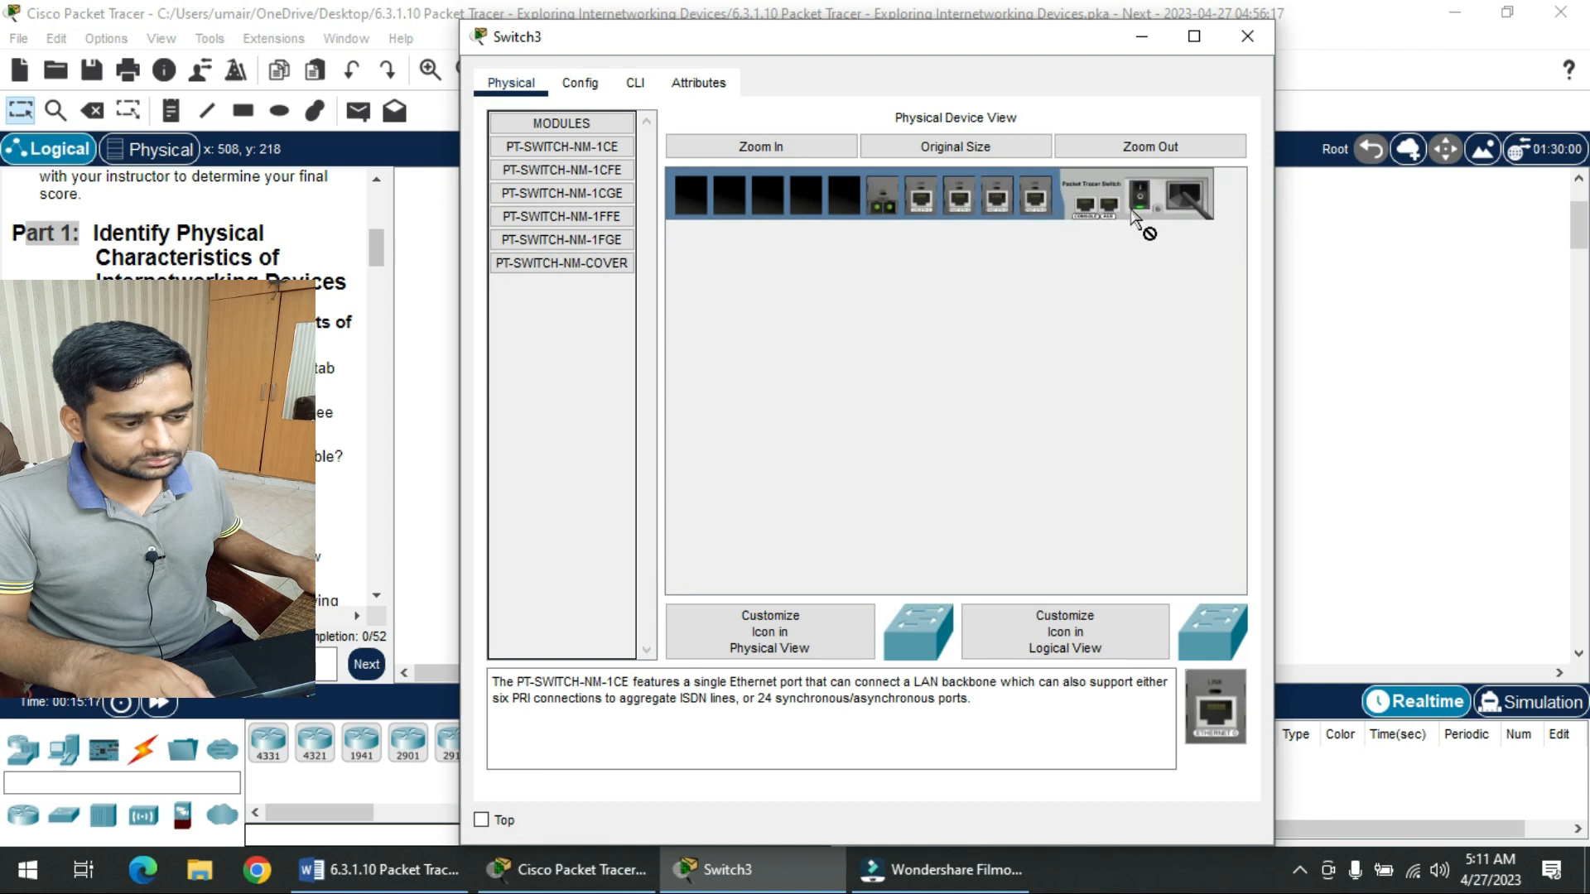
left_click_drag(604, 247, 845, 203)
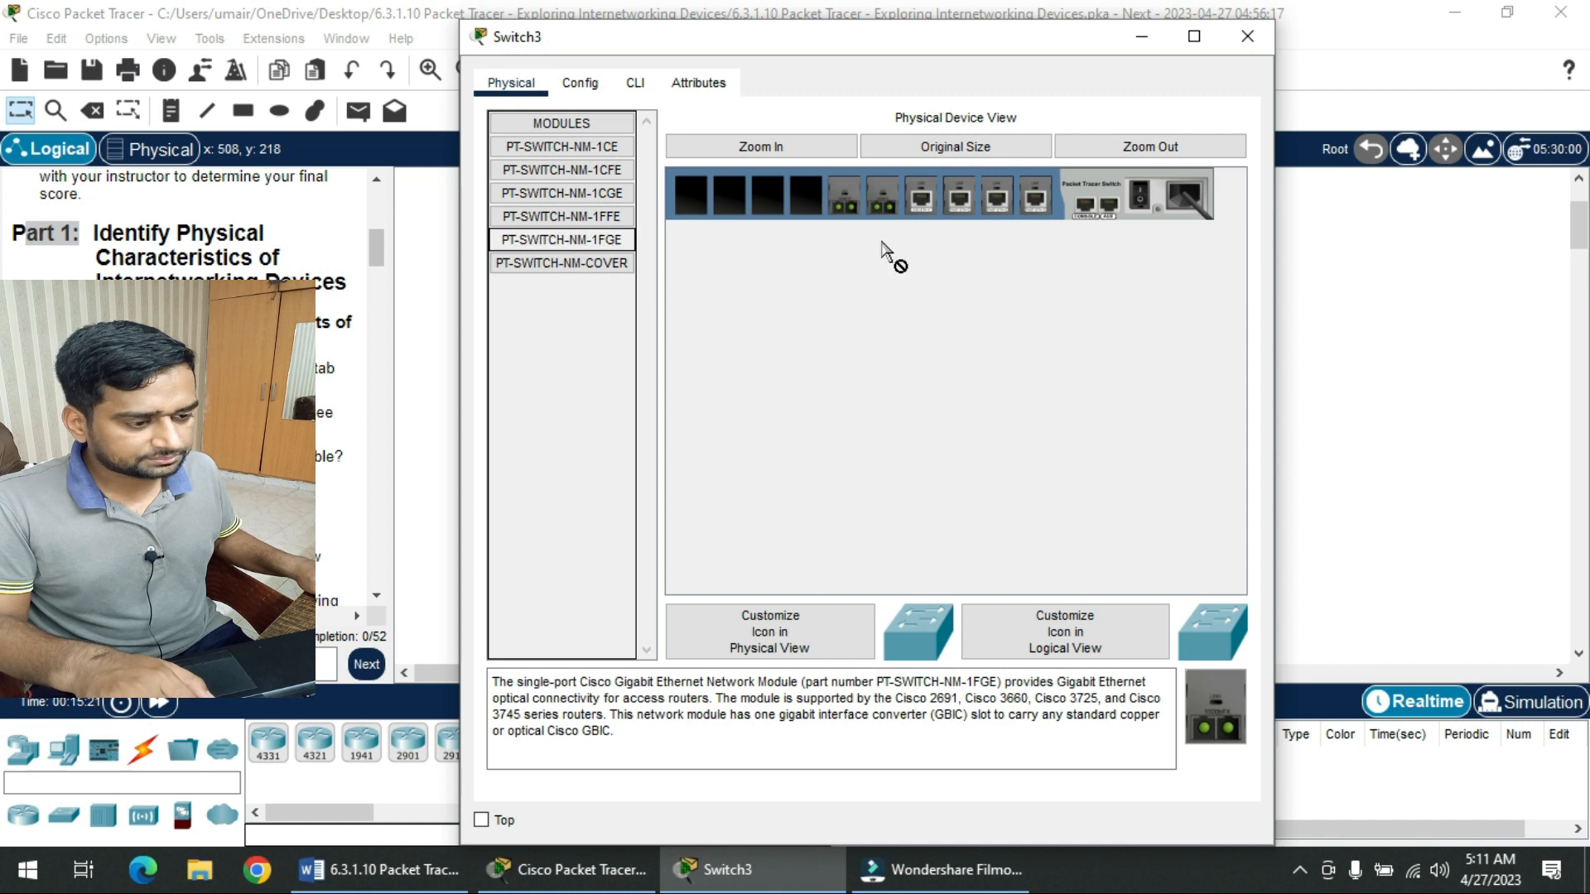
left_click(1247, 35)
- Return to the Word instructions and review Part 2 Step 2, "Add the correct modules and power up devices"
left_click(381, 869)
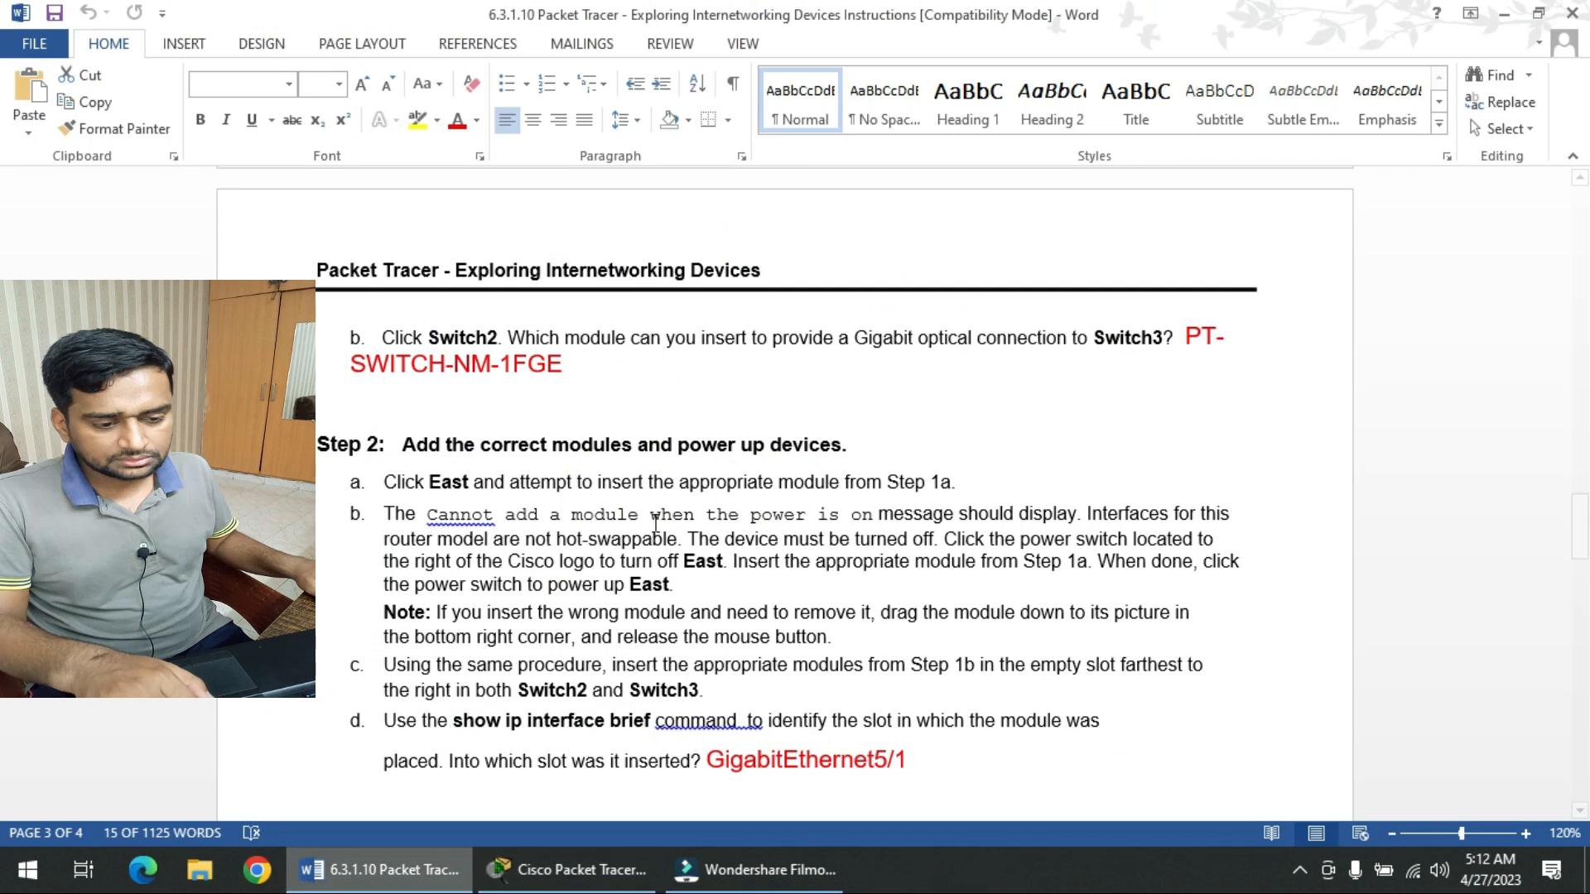
left_click(653, 396)
scroll(538, 348, "down", 3)
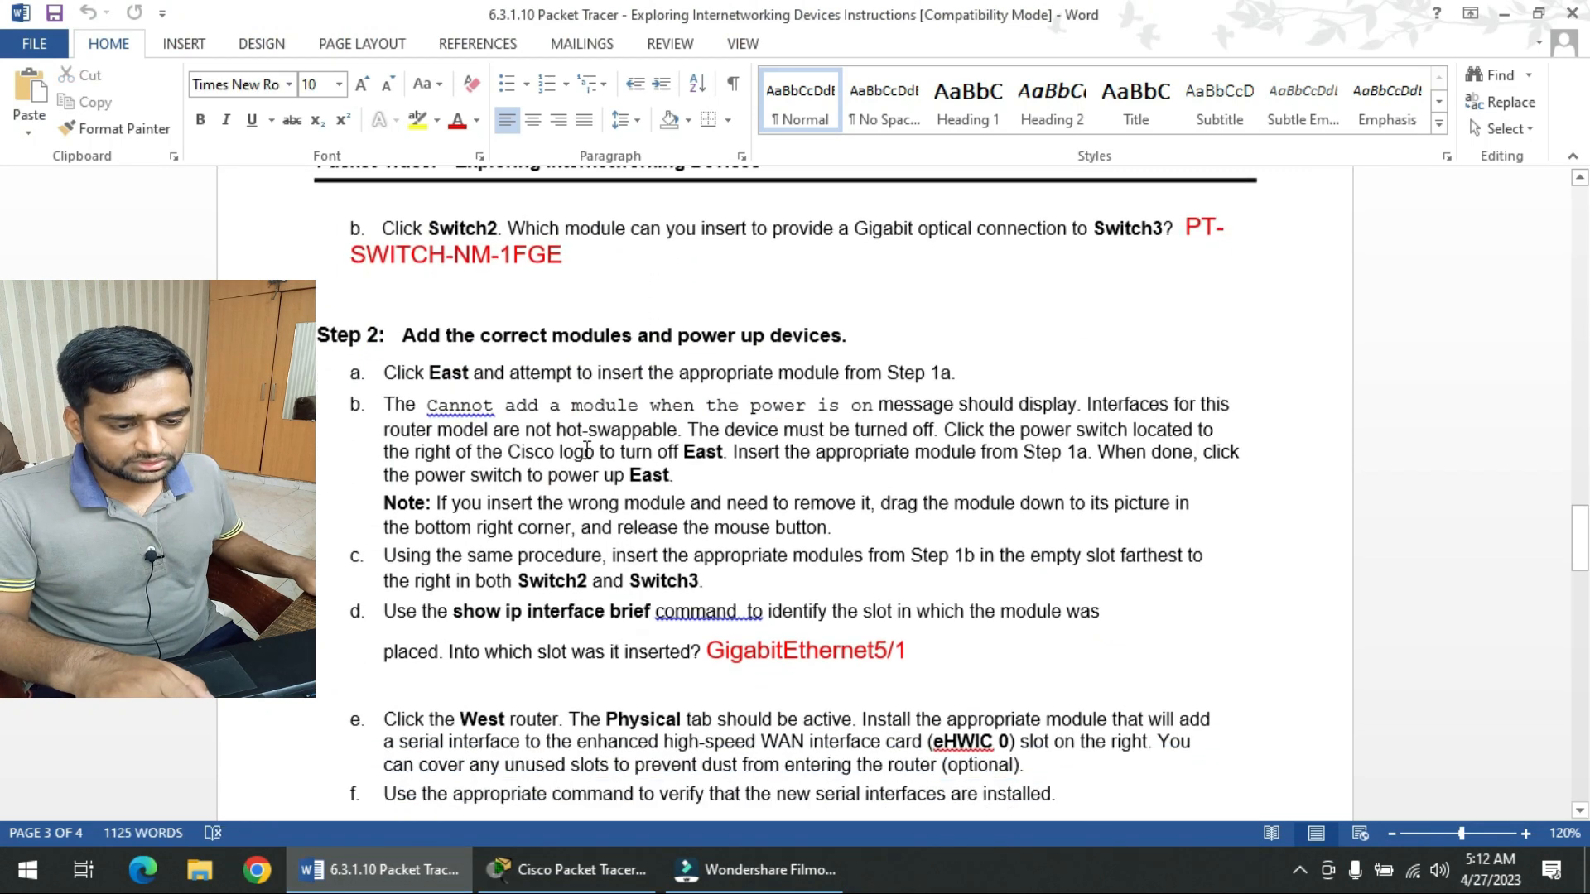
- Review Part 2 Step 2 in the instructions through item c, on inserting the Step 1b modules in Switch2 and Switch3
left_click_drag(410, 317, 838, 315)
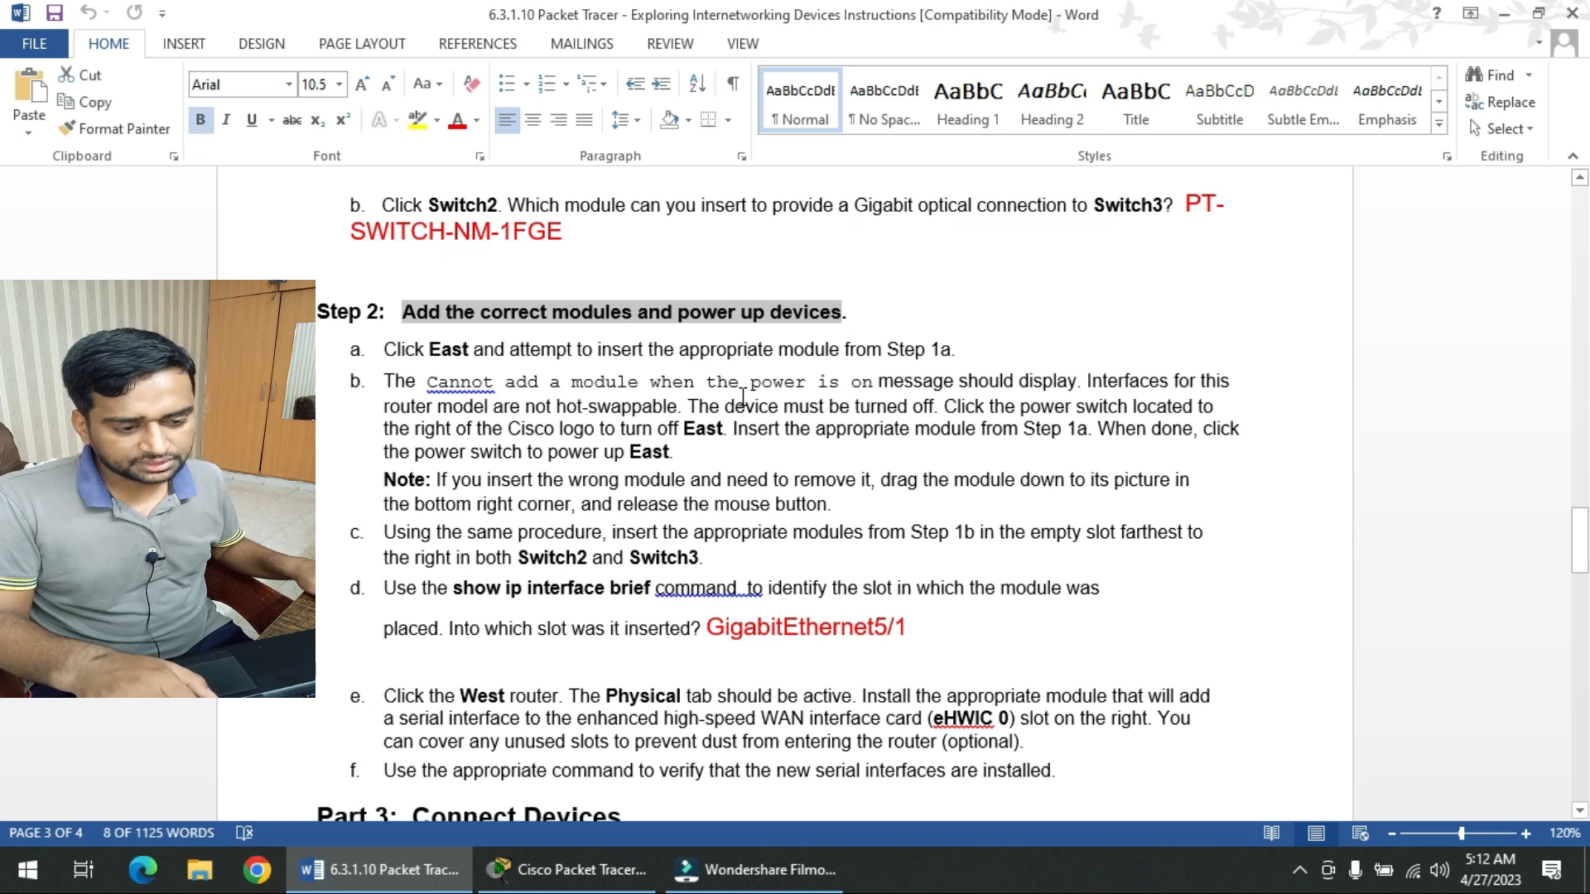
scroll(734, 390, "down", 3)
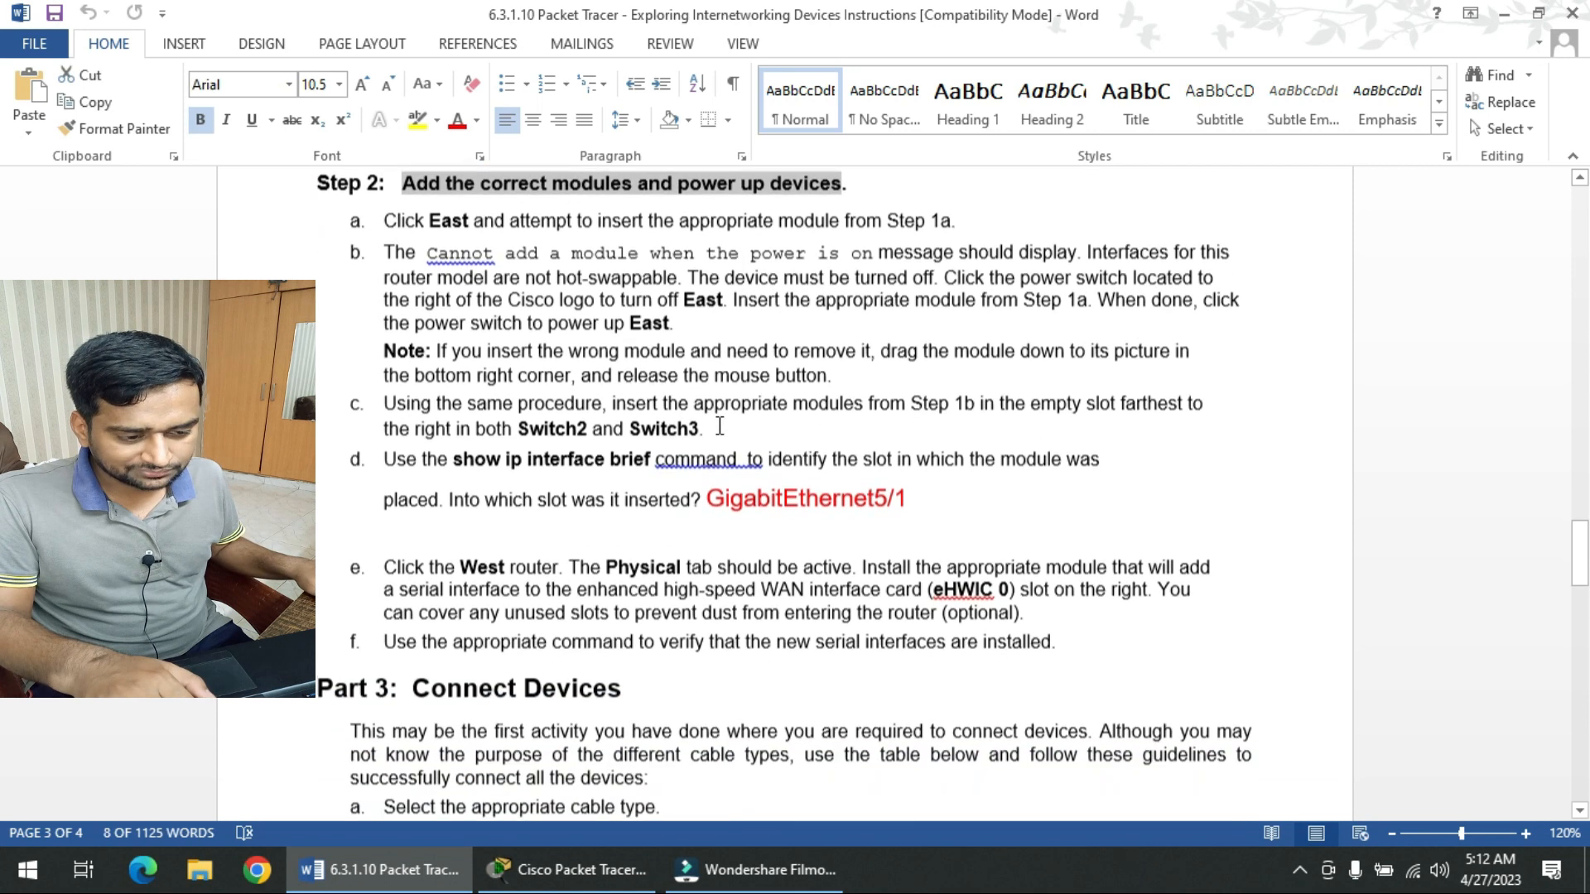
left_click(742, 401)
scroll(673, 418, "down", 1)
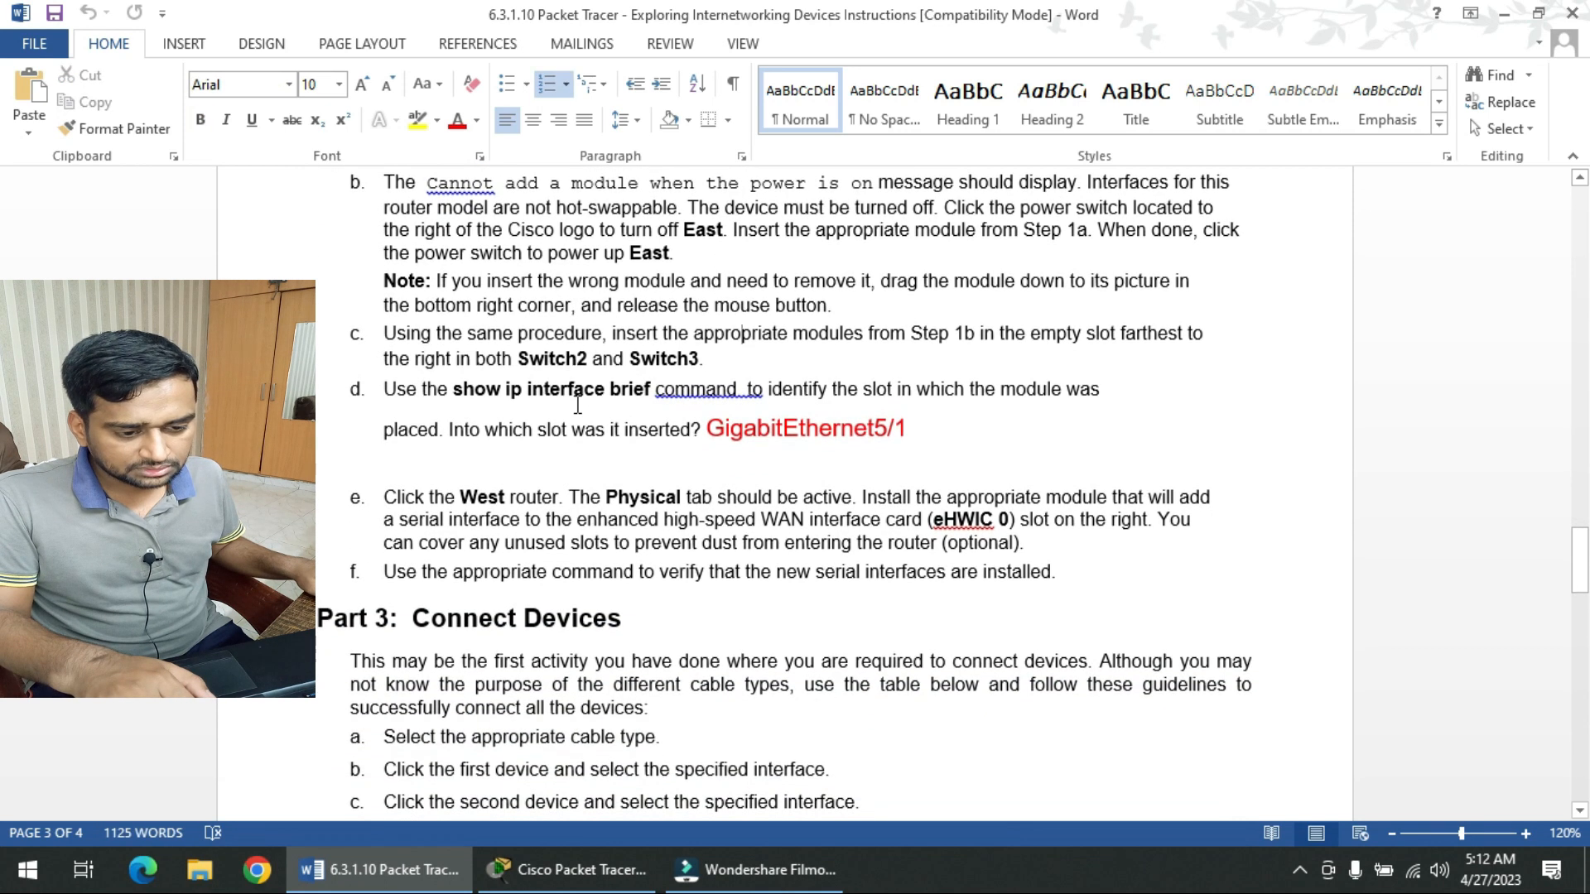
left_click(574, 391)
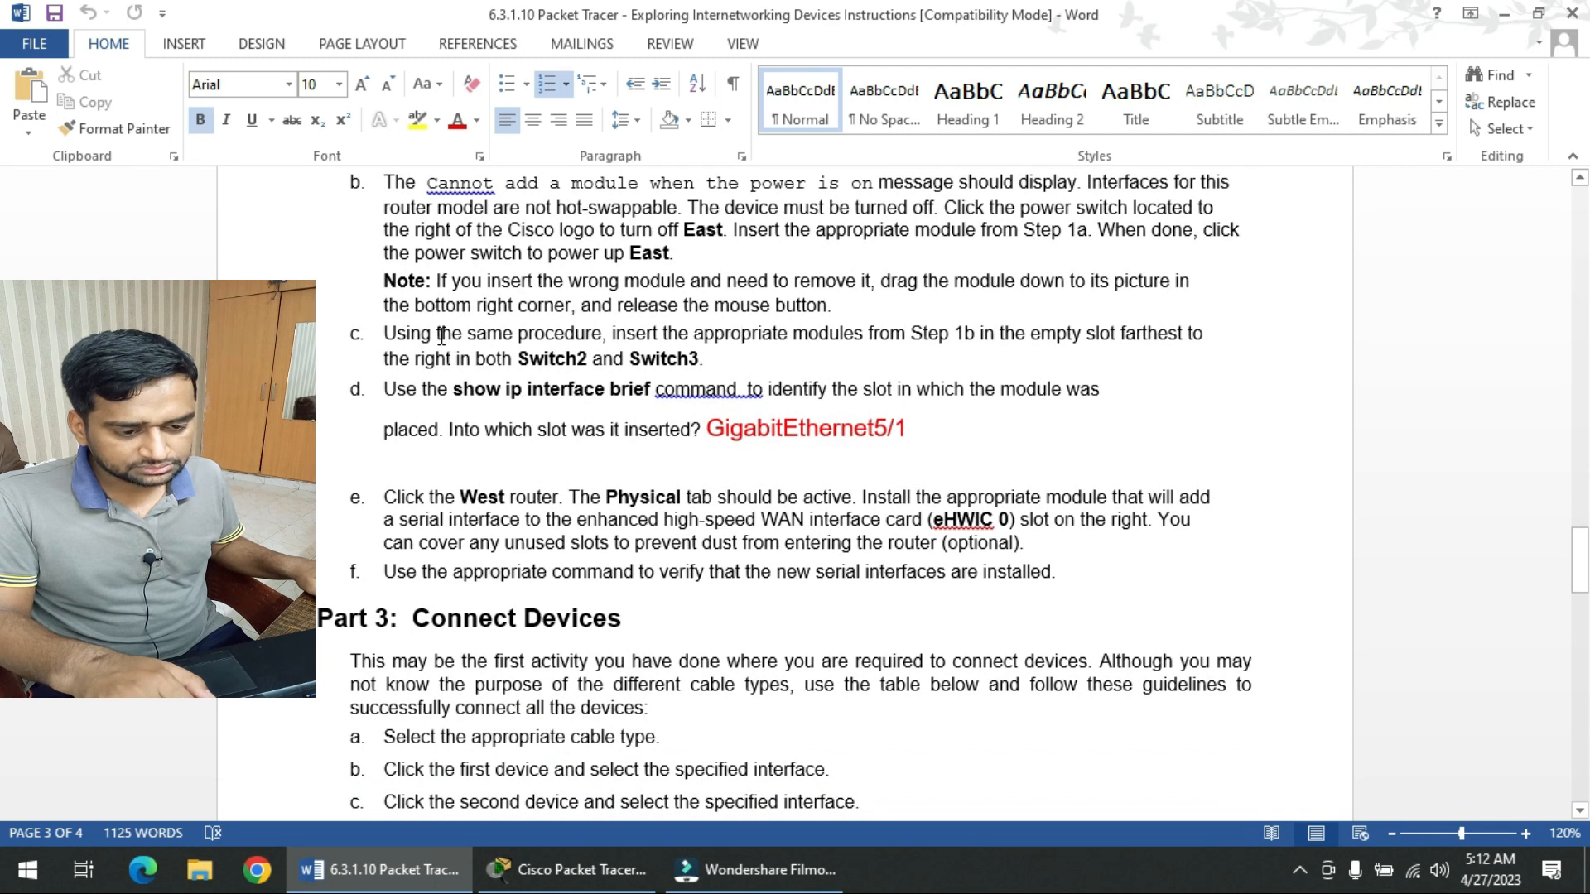
left_click_drag(408, 336, 1118, 335)
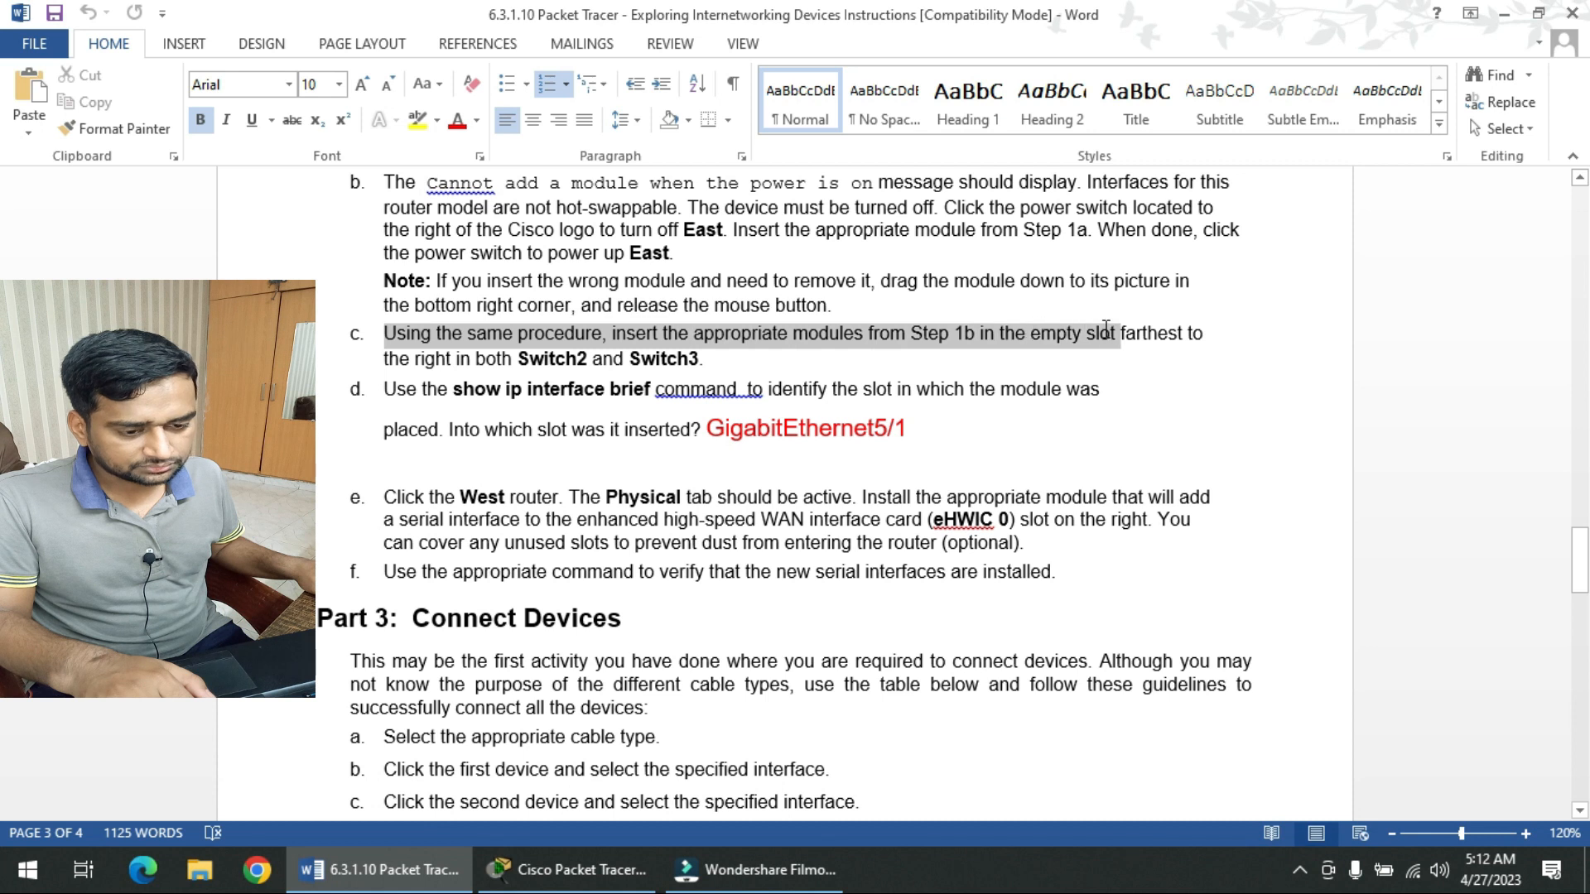
left_click(477, 358)
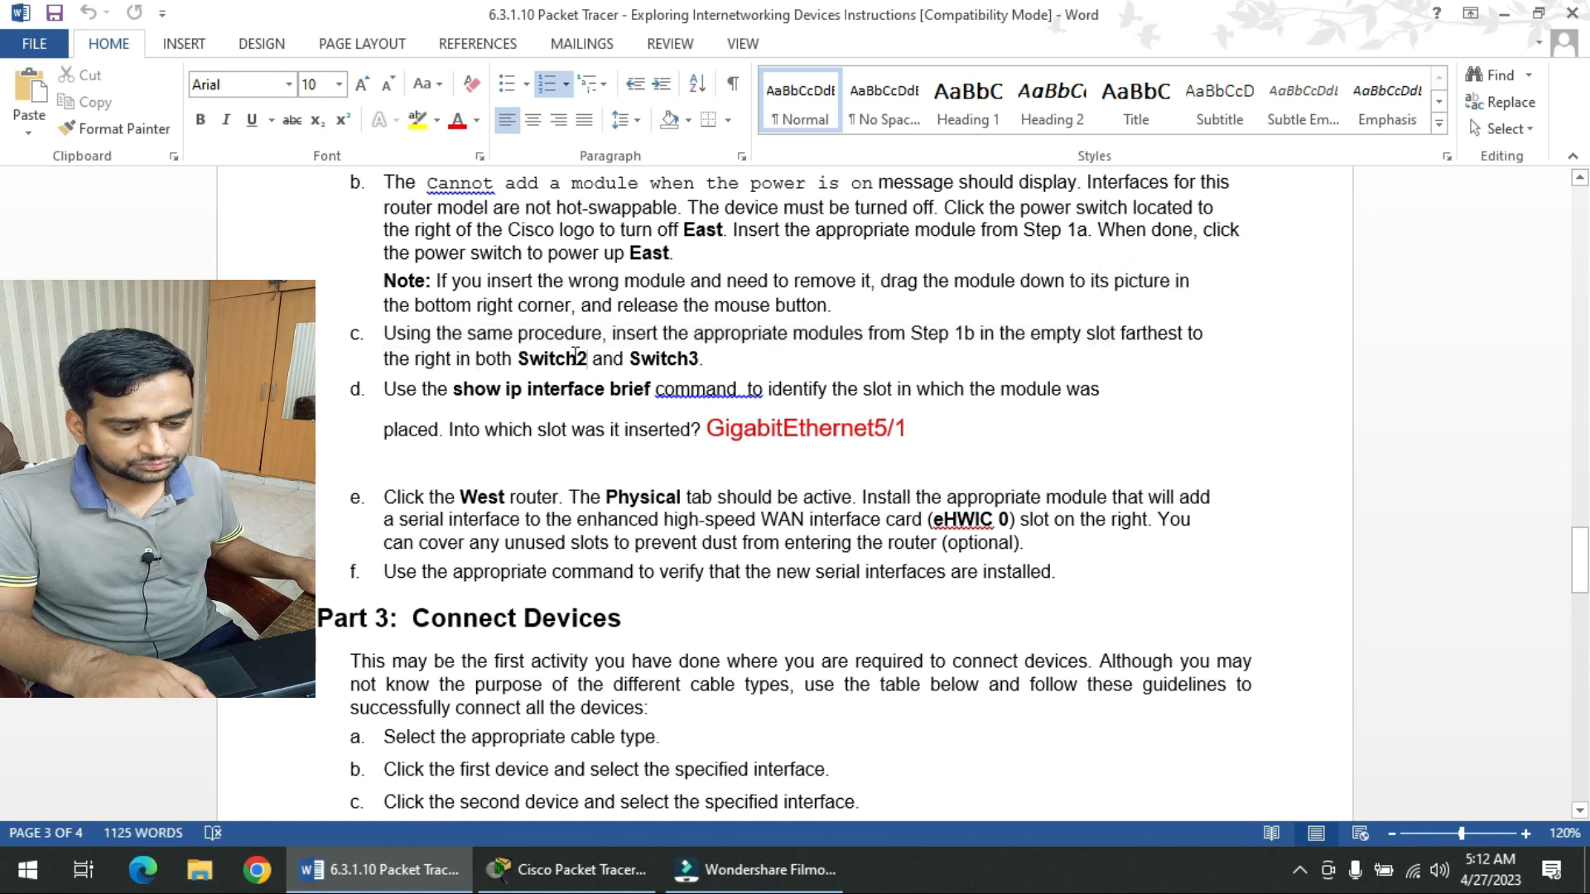
left_click_drag(584, 357, 520, 357)
left_click_drag(702, 356, 472, 299)
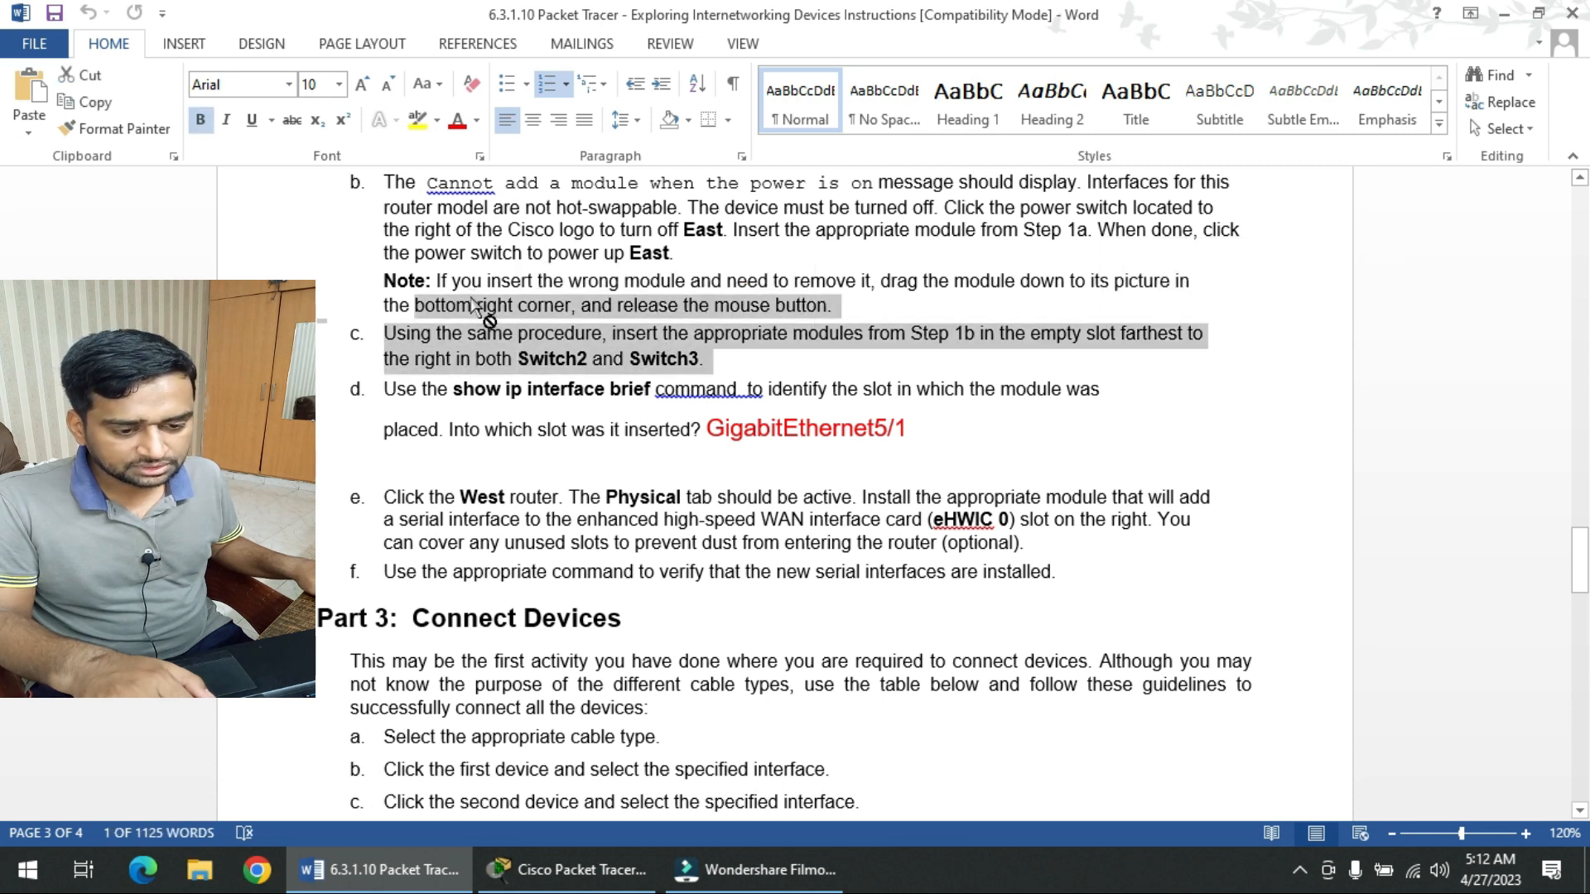
- Read item d on using the show ip interface brief command to identify the slot in which the module was placed
left_click(419, 391)
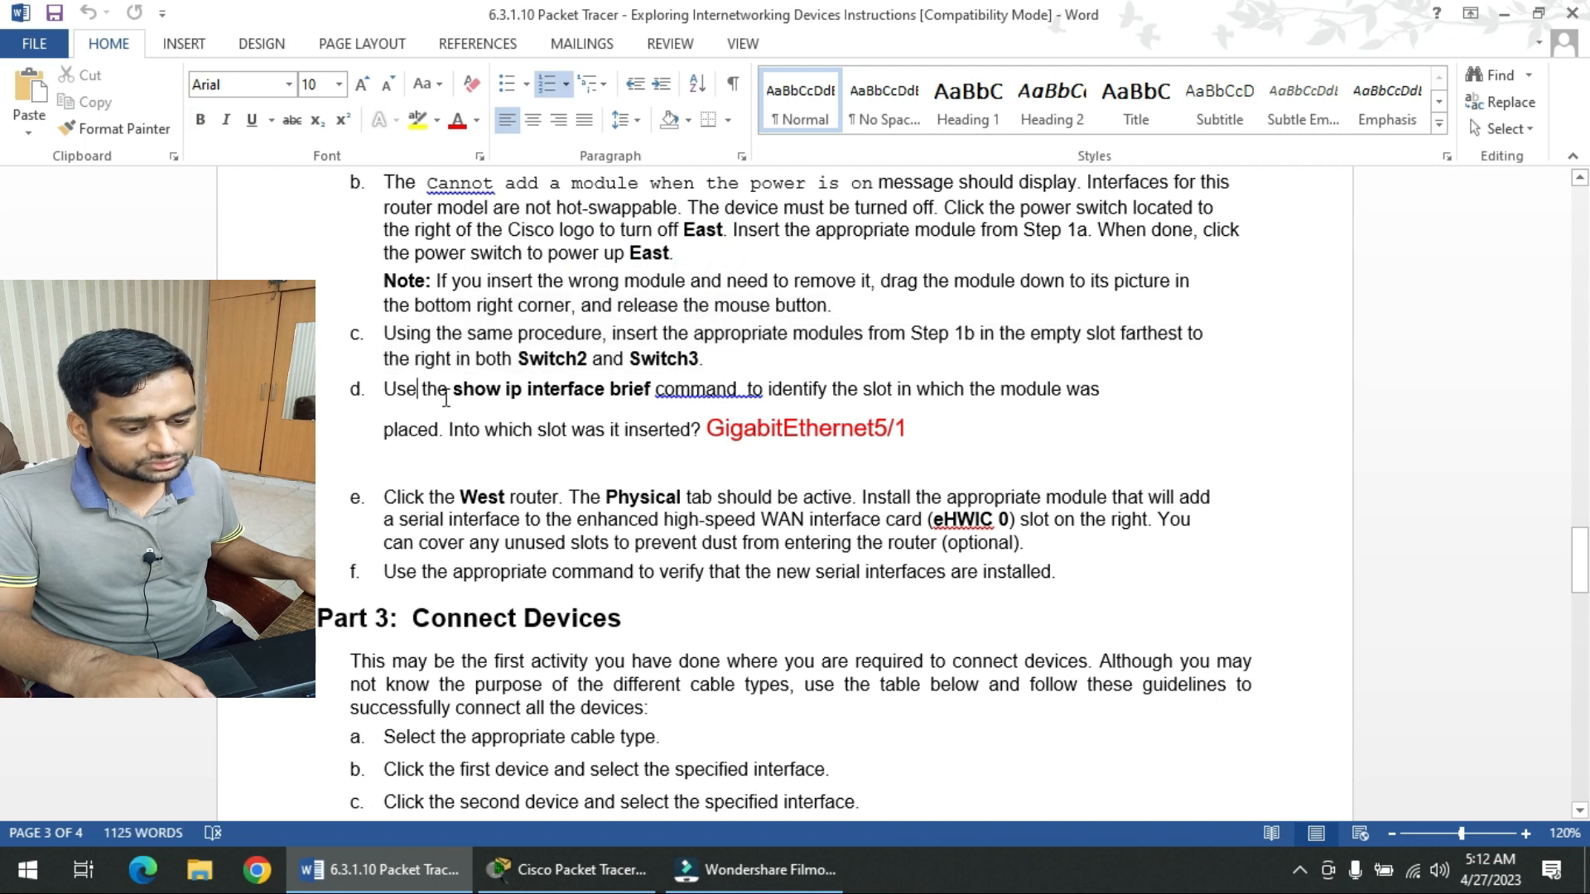
left_click_drag(473, 393, 1076, 387)
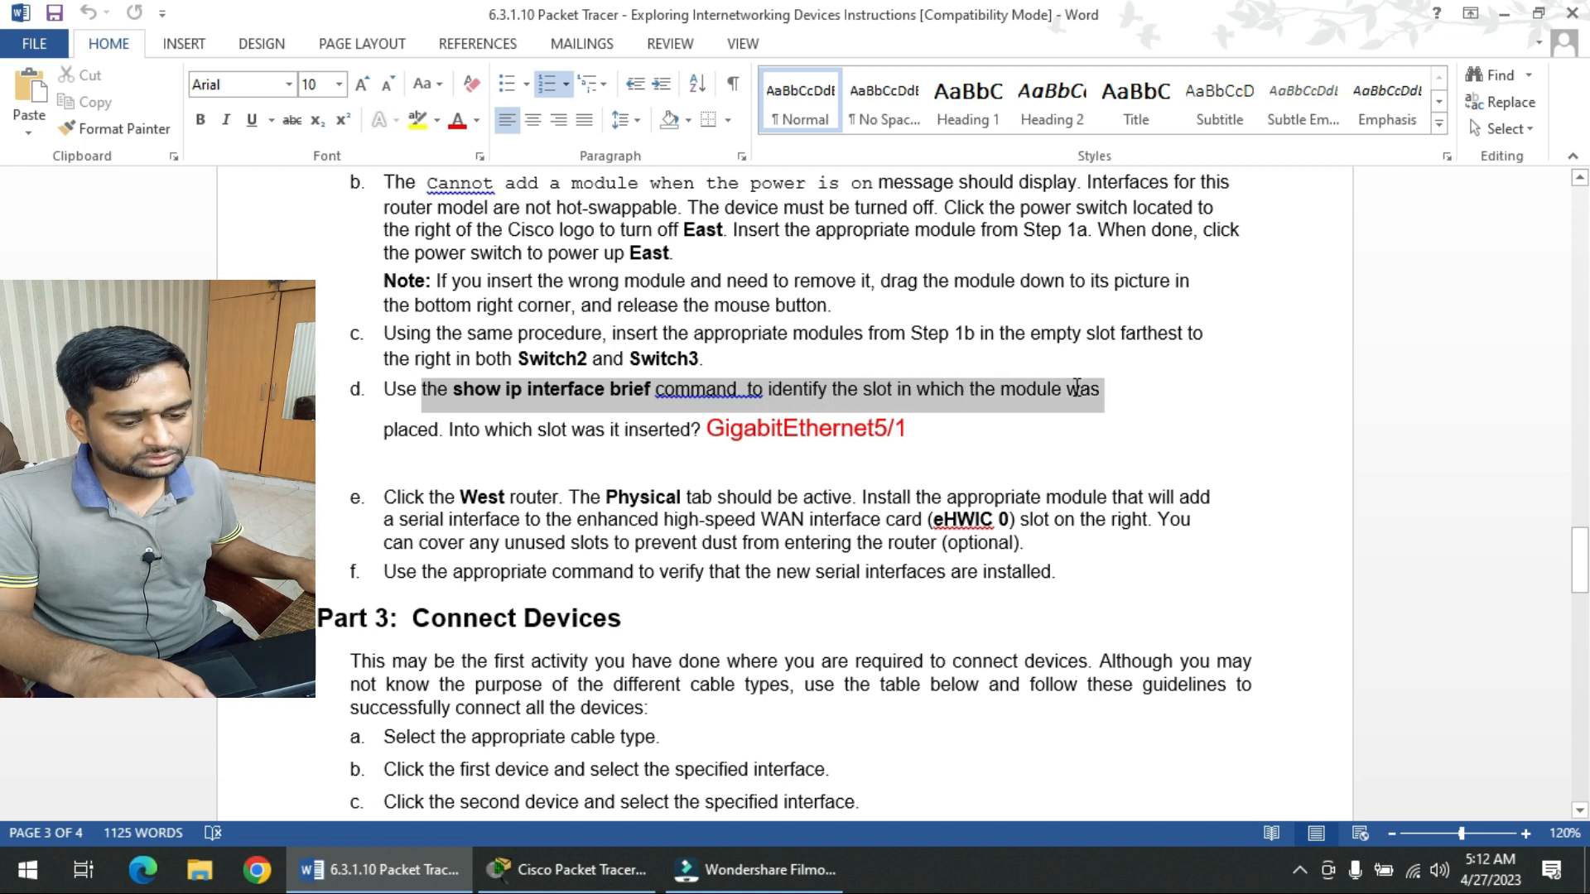
left_click(605, 429)
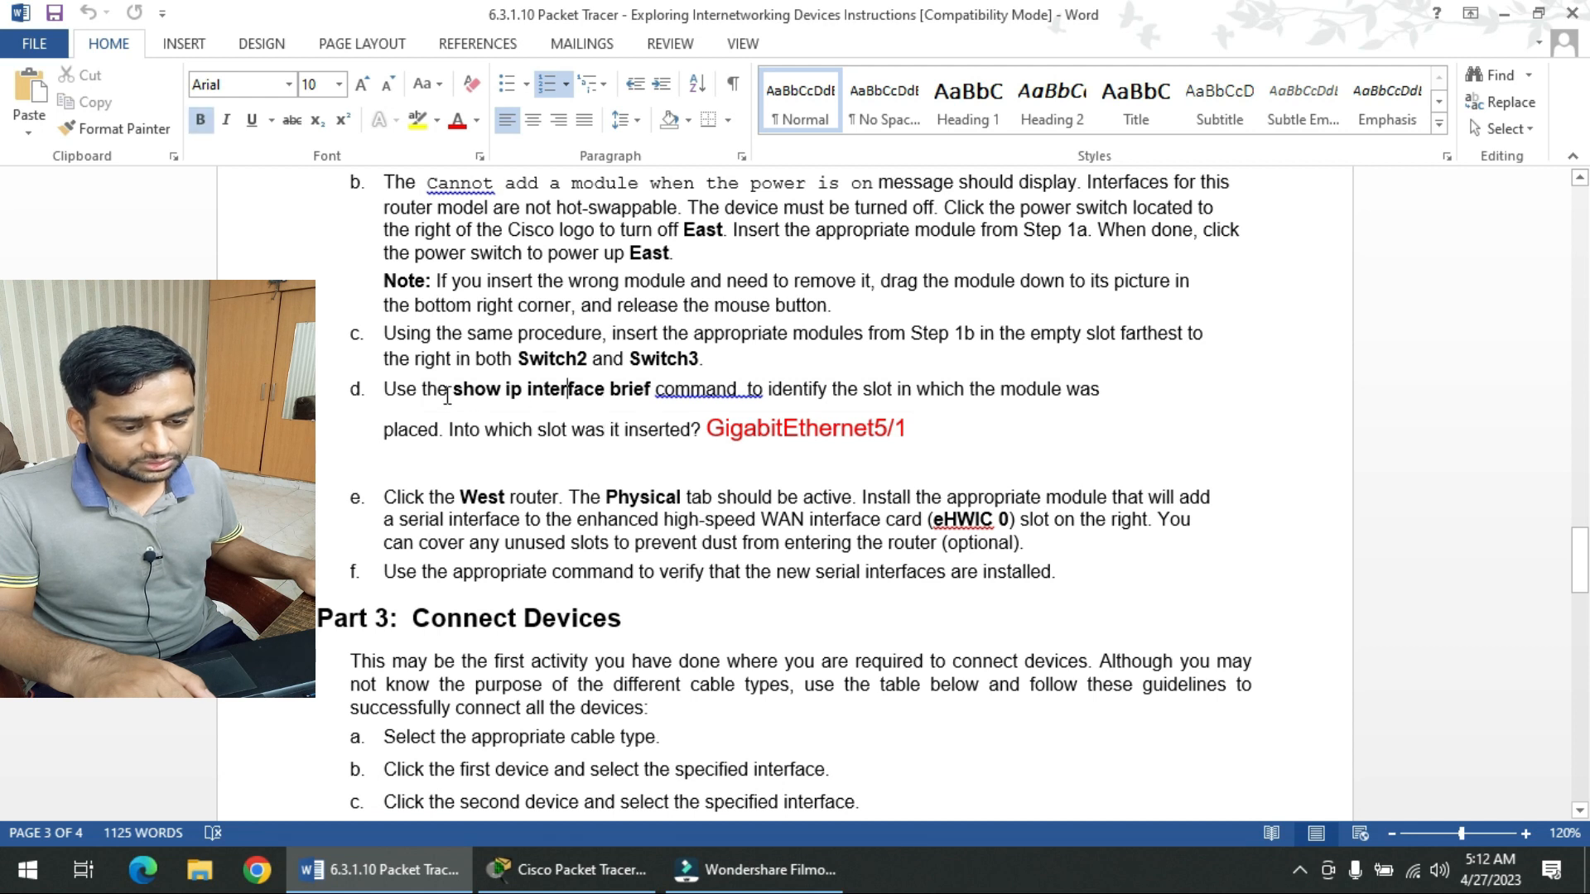
left_click_drag(453, 387, 645, 381)
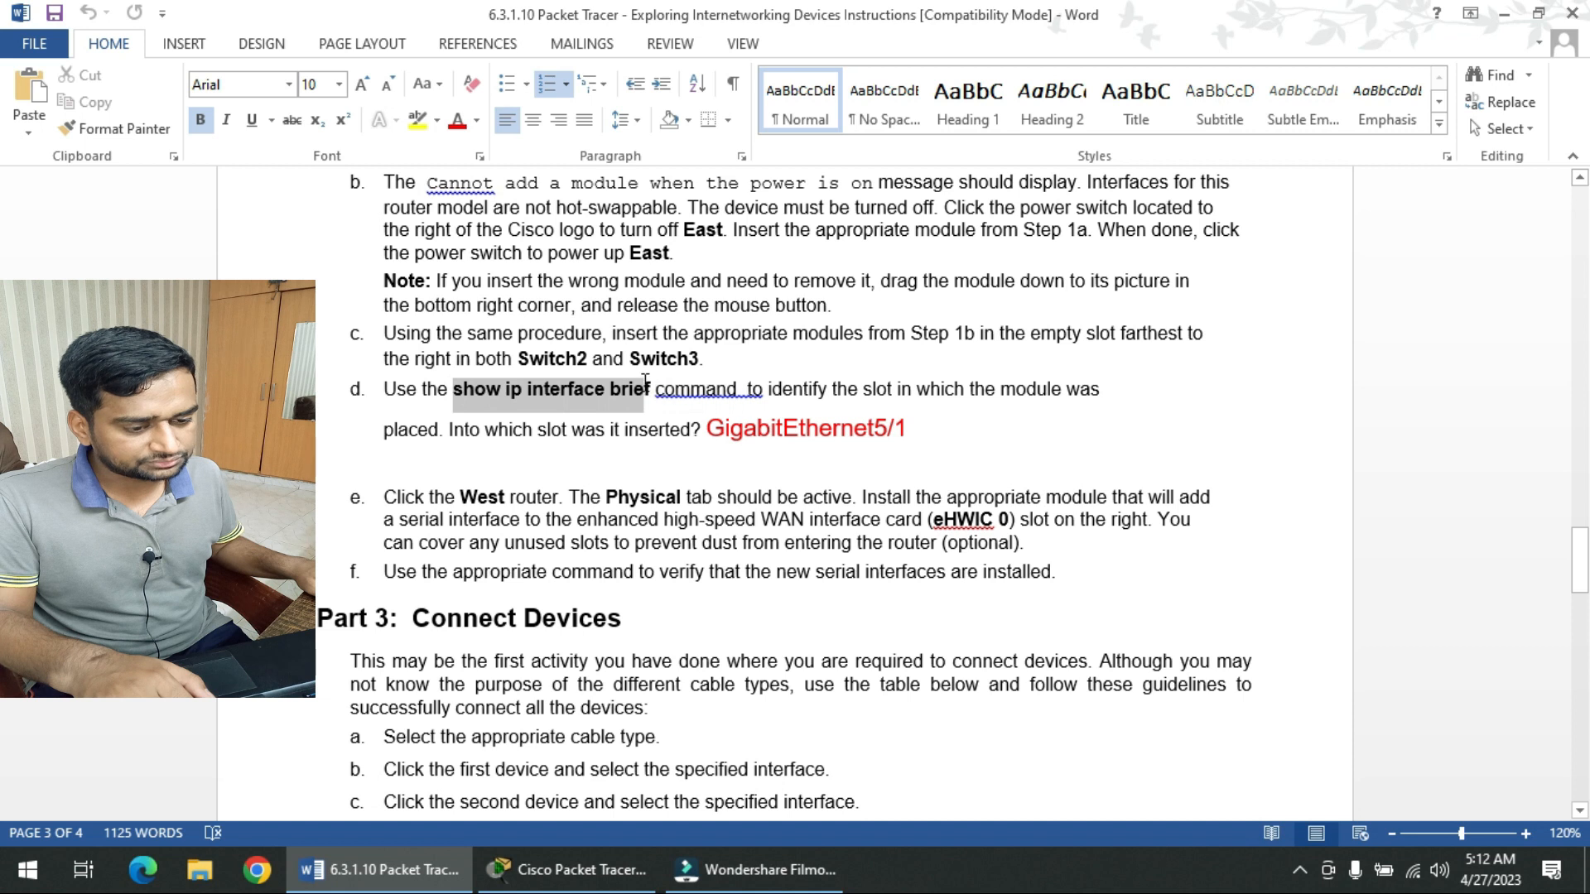
left_click(959, 437)
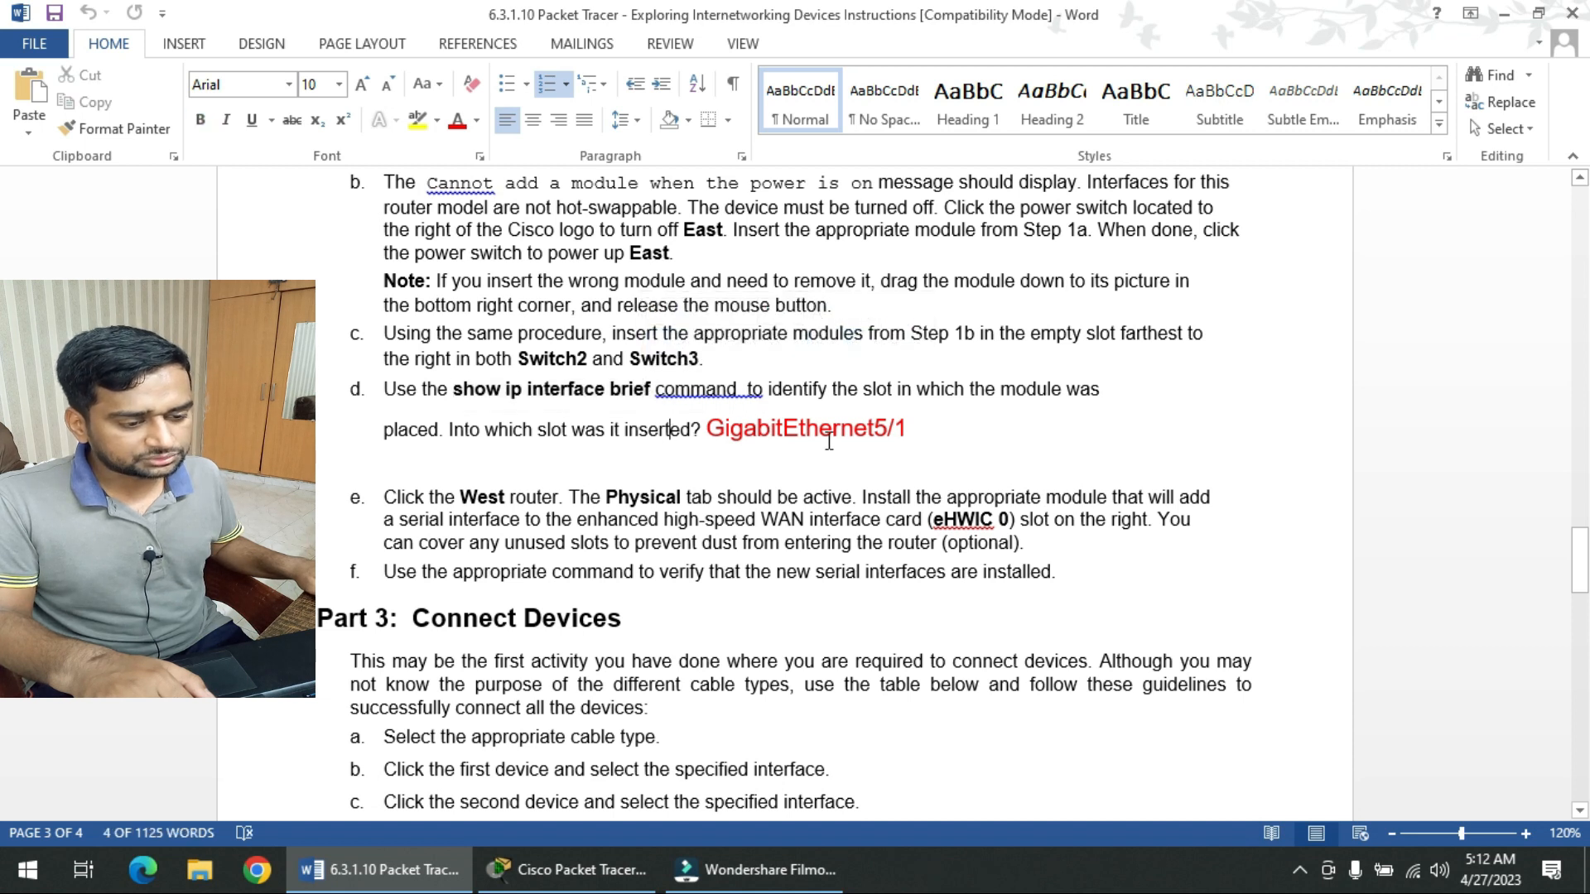
left_click_drag(909, 428, 964, 465)
- Switch to Packet Tracer and start a command-line session on Switch2
left_click_drag(980, 389, 977, 398)
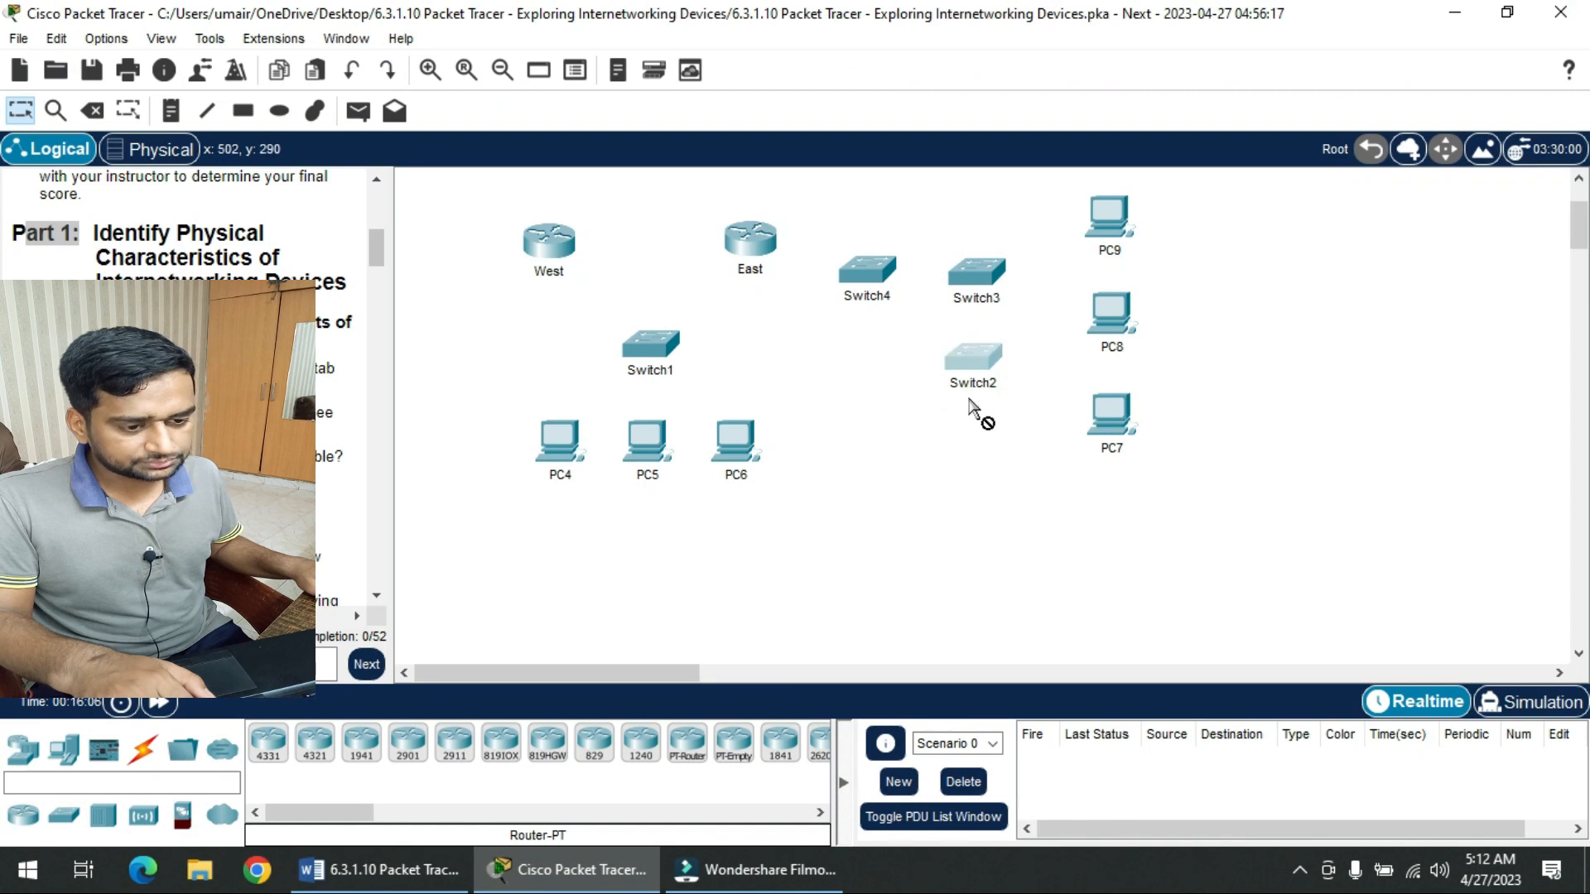
left_click(638, 83)
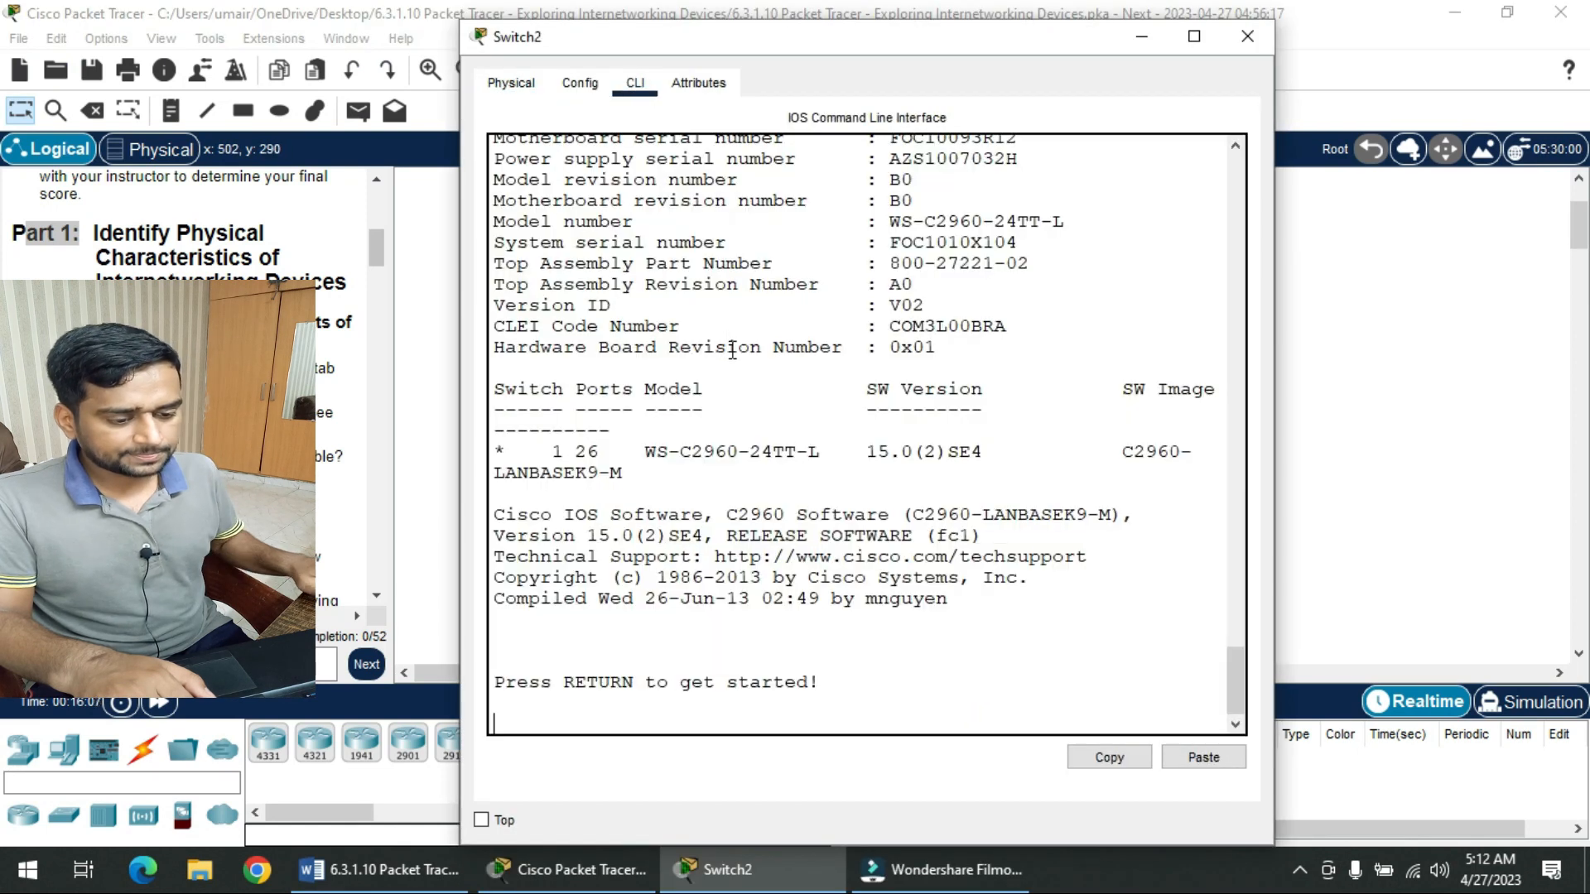
key("Return")
key("Return")
key("Return")
key("Return")
type("ne")
key("Return")
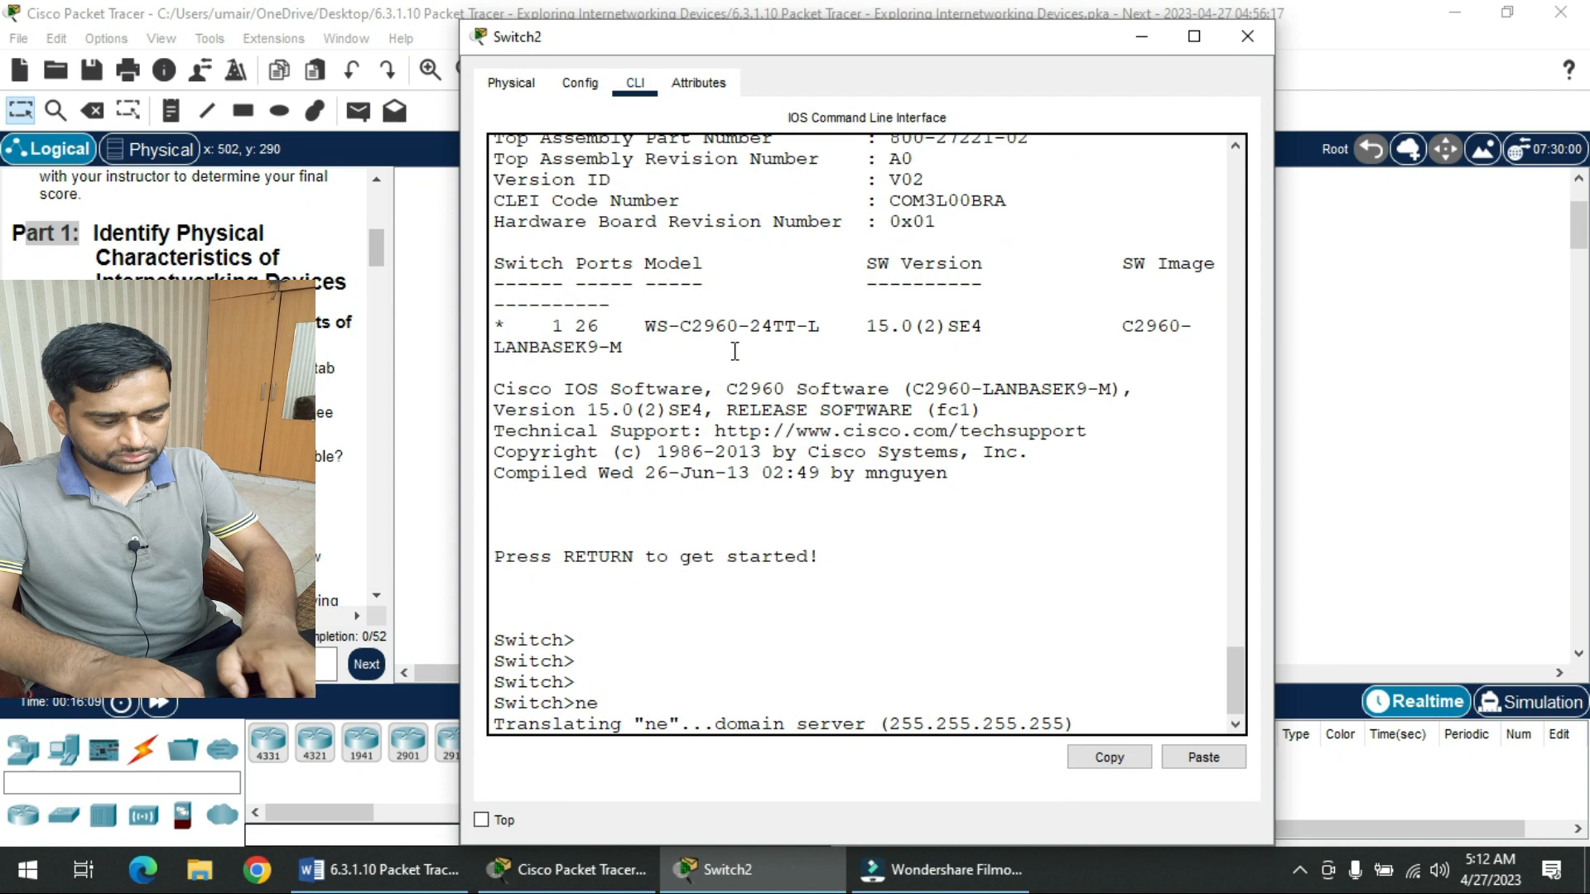
key("ctrl+shift+6")
key("Return")
- List Switch2's interfaces with "show ip inter br" to identify the new module's slot, and close the device window
type("show op")
key("BackSpace")
key("BackSpace")
type("i")
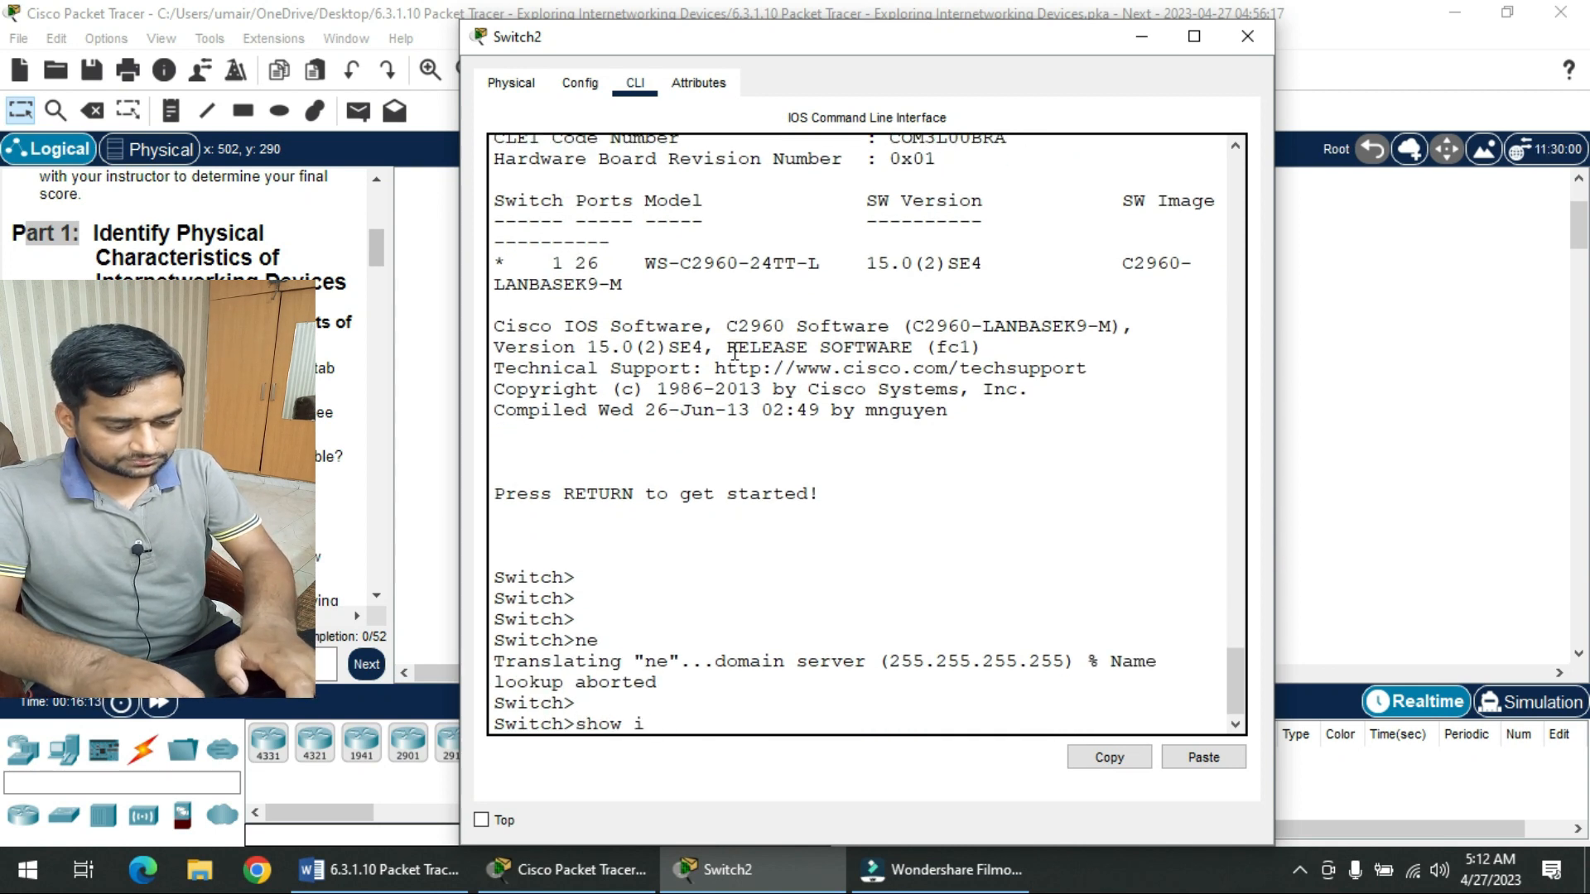
type("p inter br")
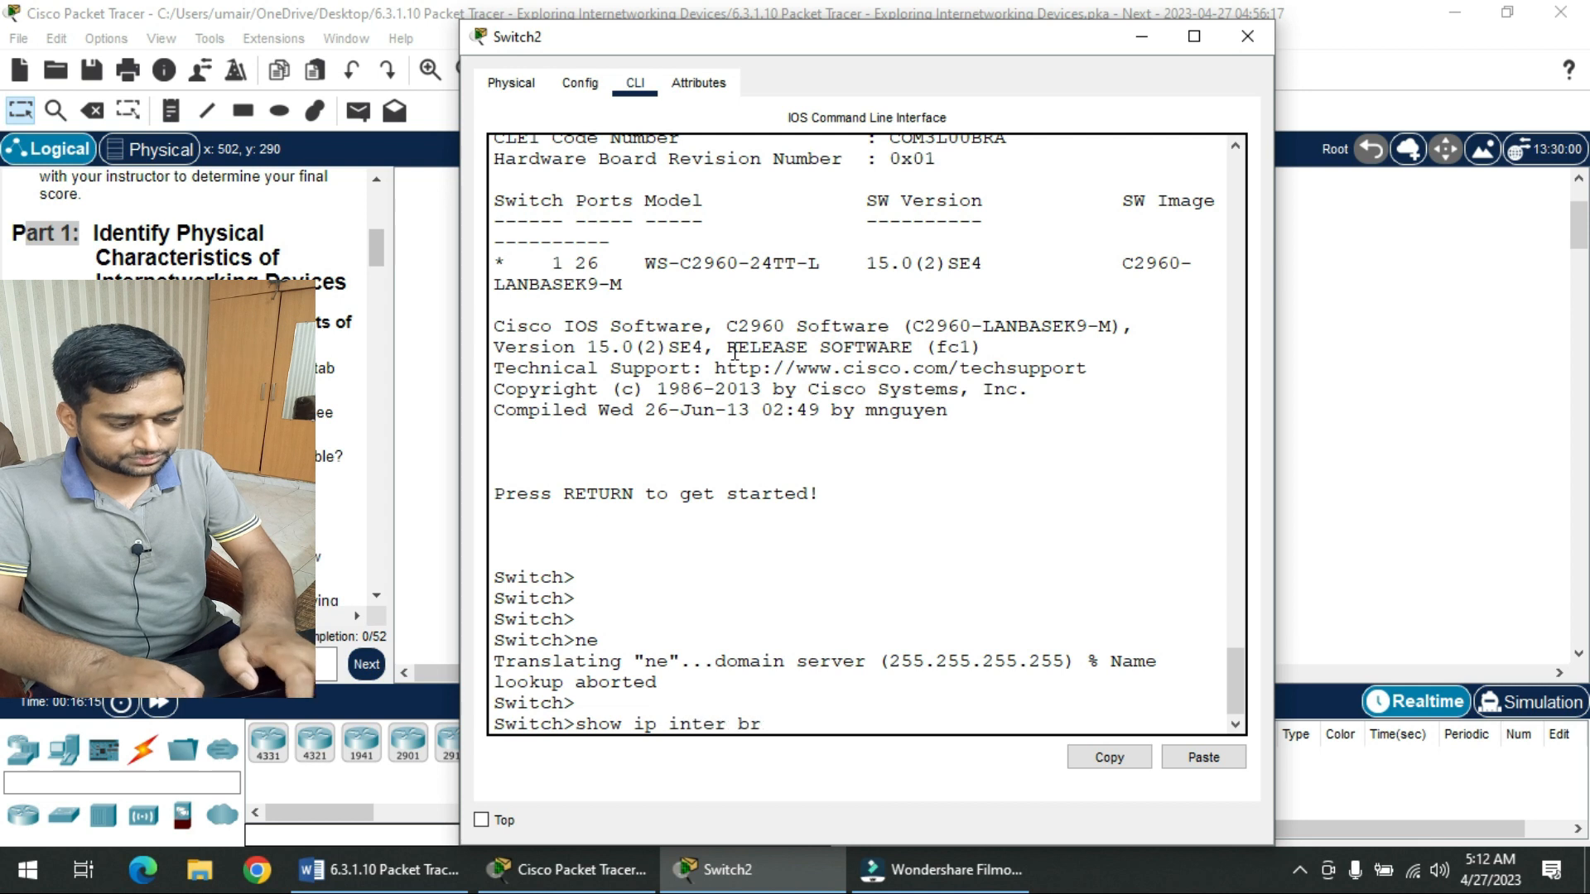
key("Return")
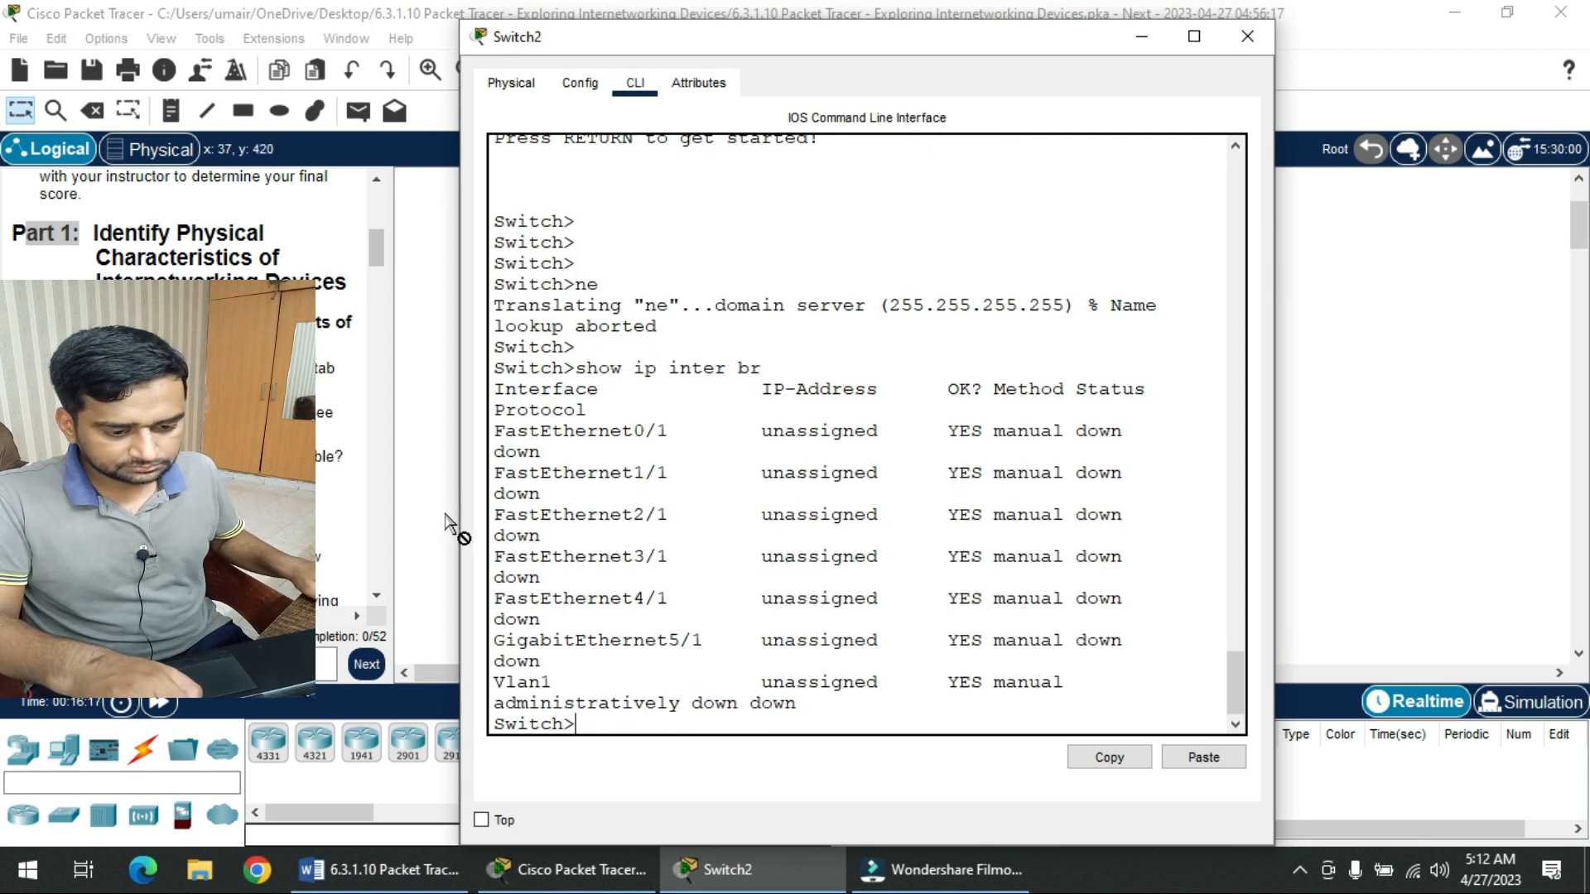
left_click_drag(453, 513, 34, 513)
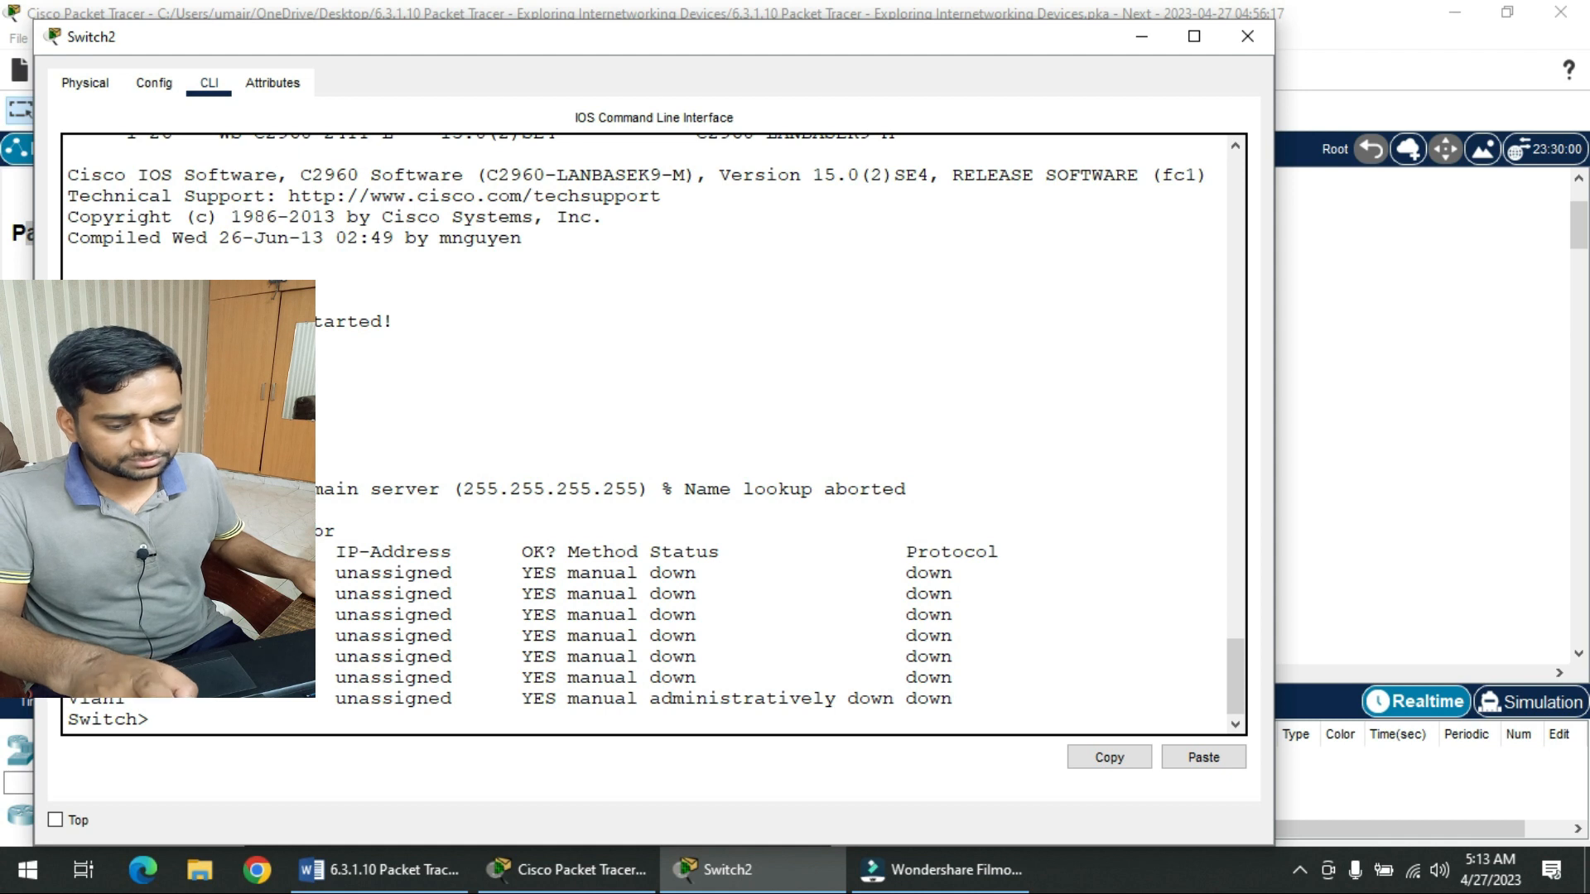
left_click(1253, 48)
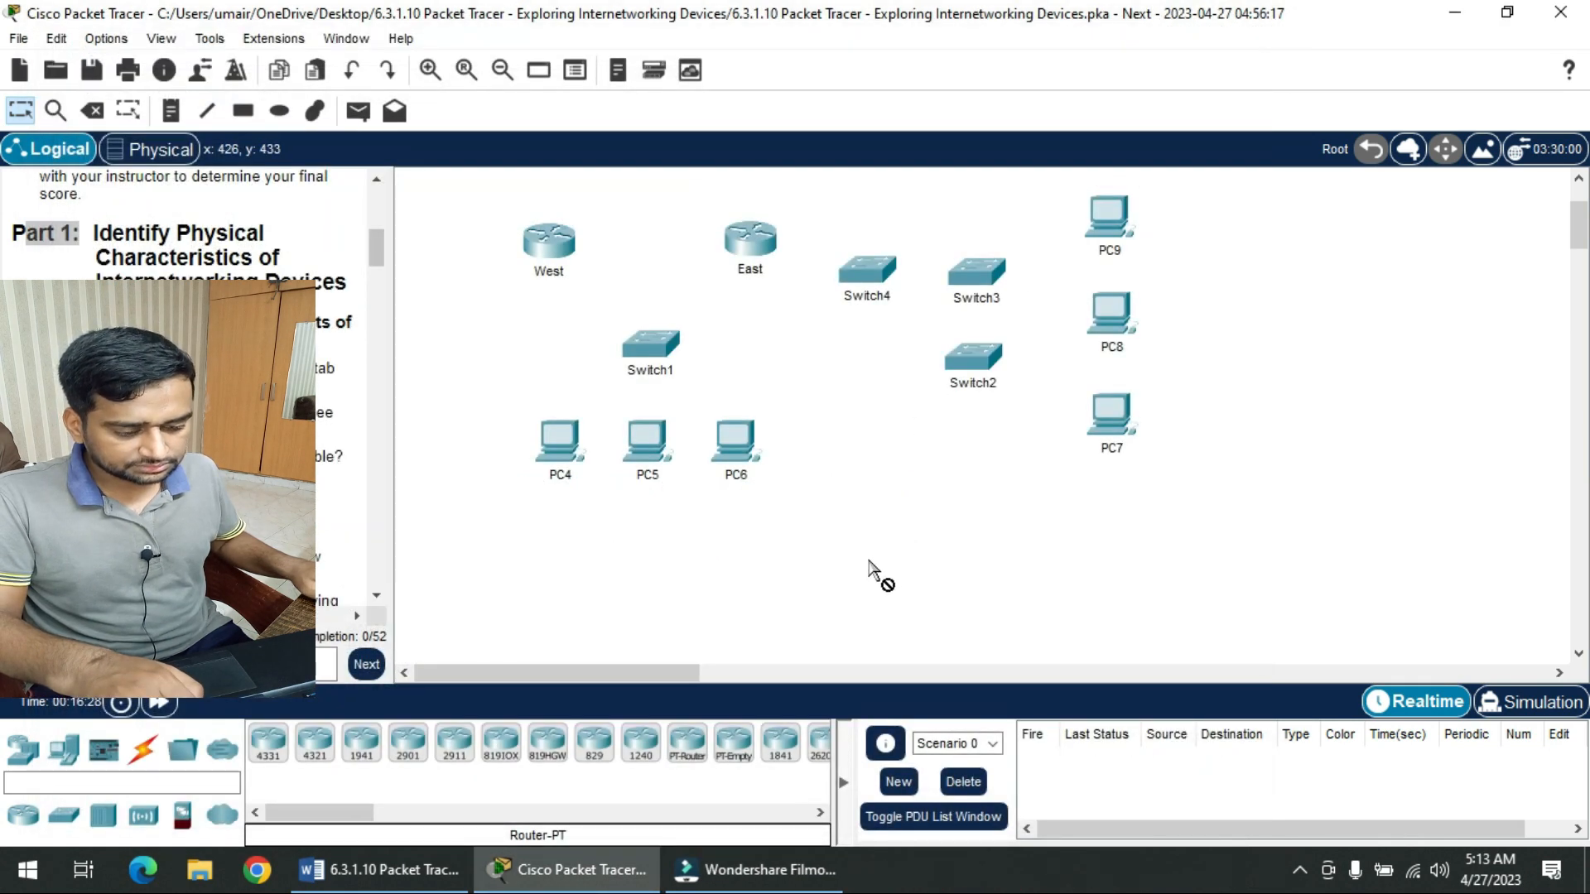
- Return to the Word instructions and review item e on adding a serial interface module to the West router's eHWIC 0 slot
left_click(378, 869)
left_click_drag(909, 433, 743, 436)
scroll(743, 436, "down", 2)
left_click(668, 431)
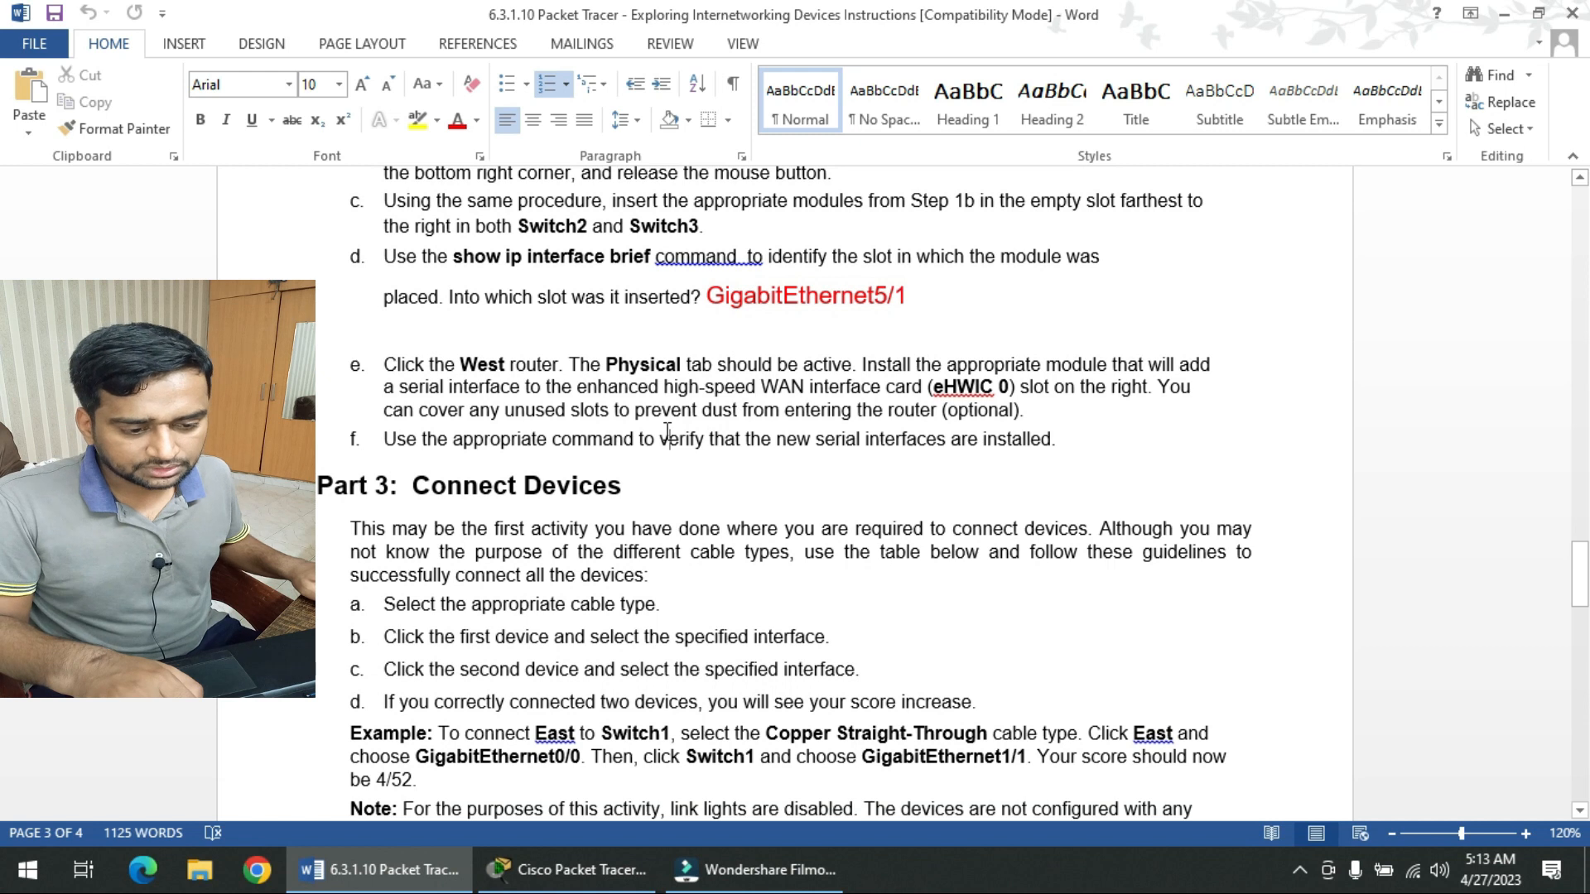
left_click_drag(453, 363, 688, 365)
left_click(629, 363)
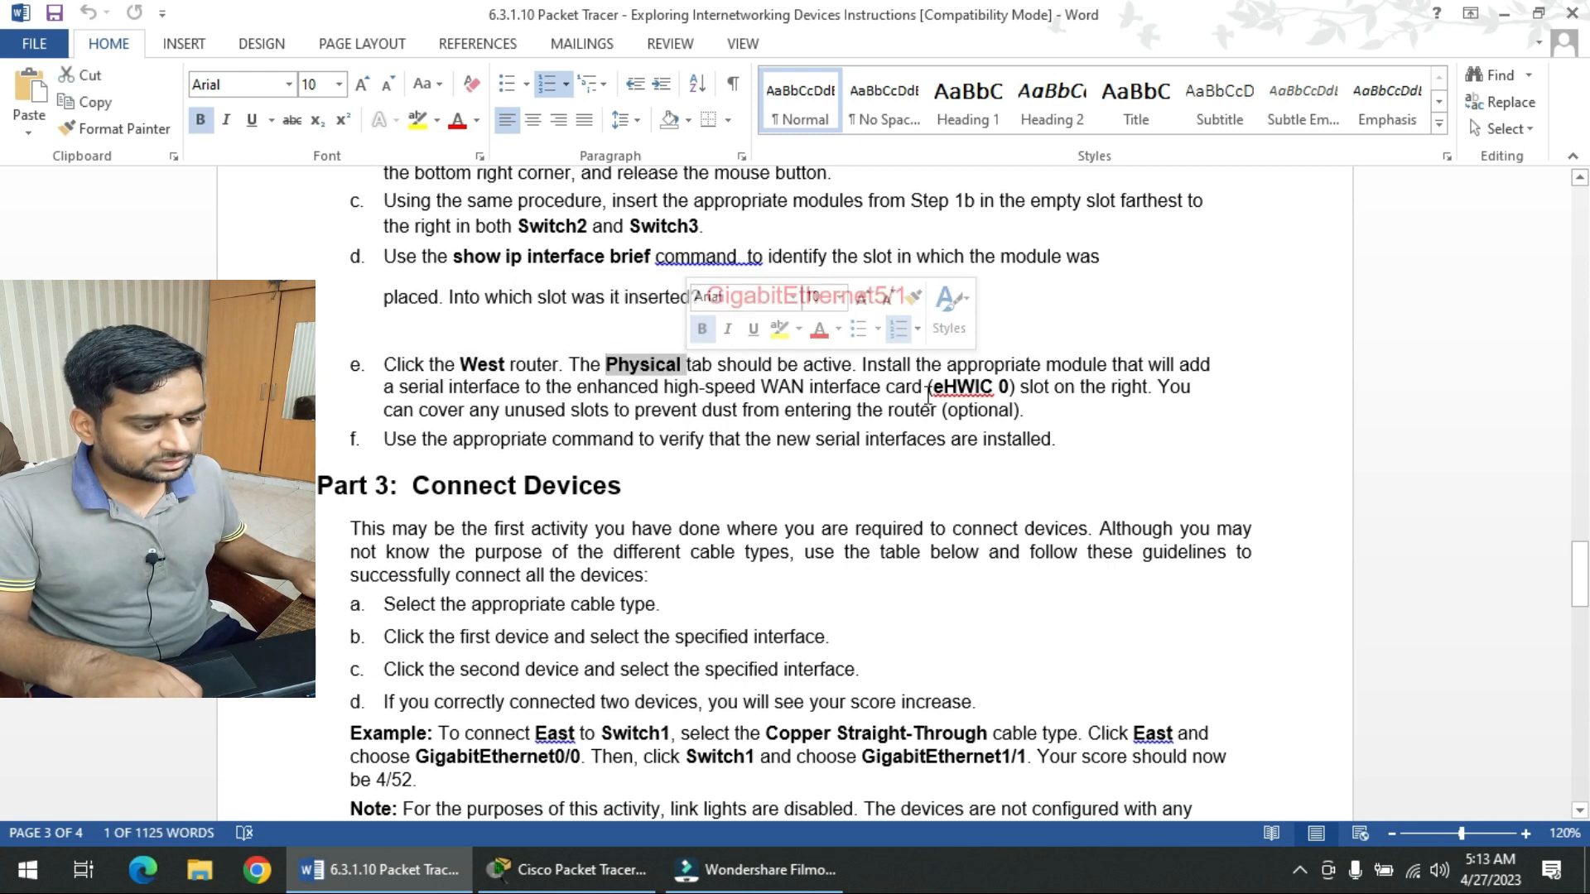
left_click(881, 387)
left_click_drag(945, 364, 1174, 365)
mouse_move(401, 387)
left_mouse_down()
mouse_move(522, 387)
mouse_move(399, 390)
left_mouse_up()
left_click(577, 453)
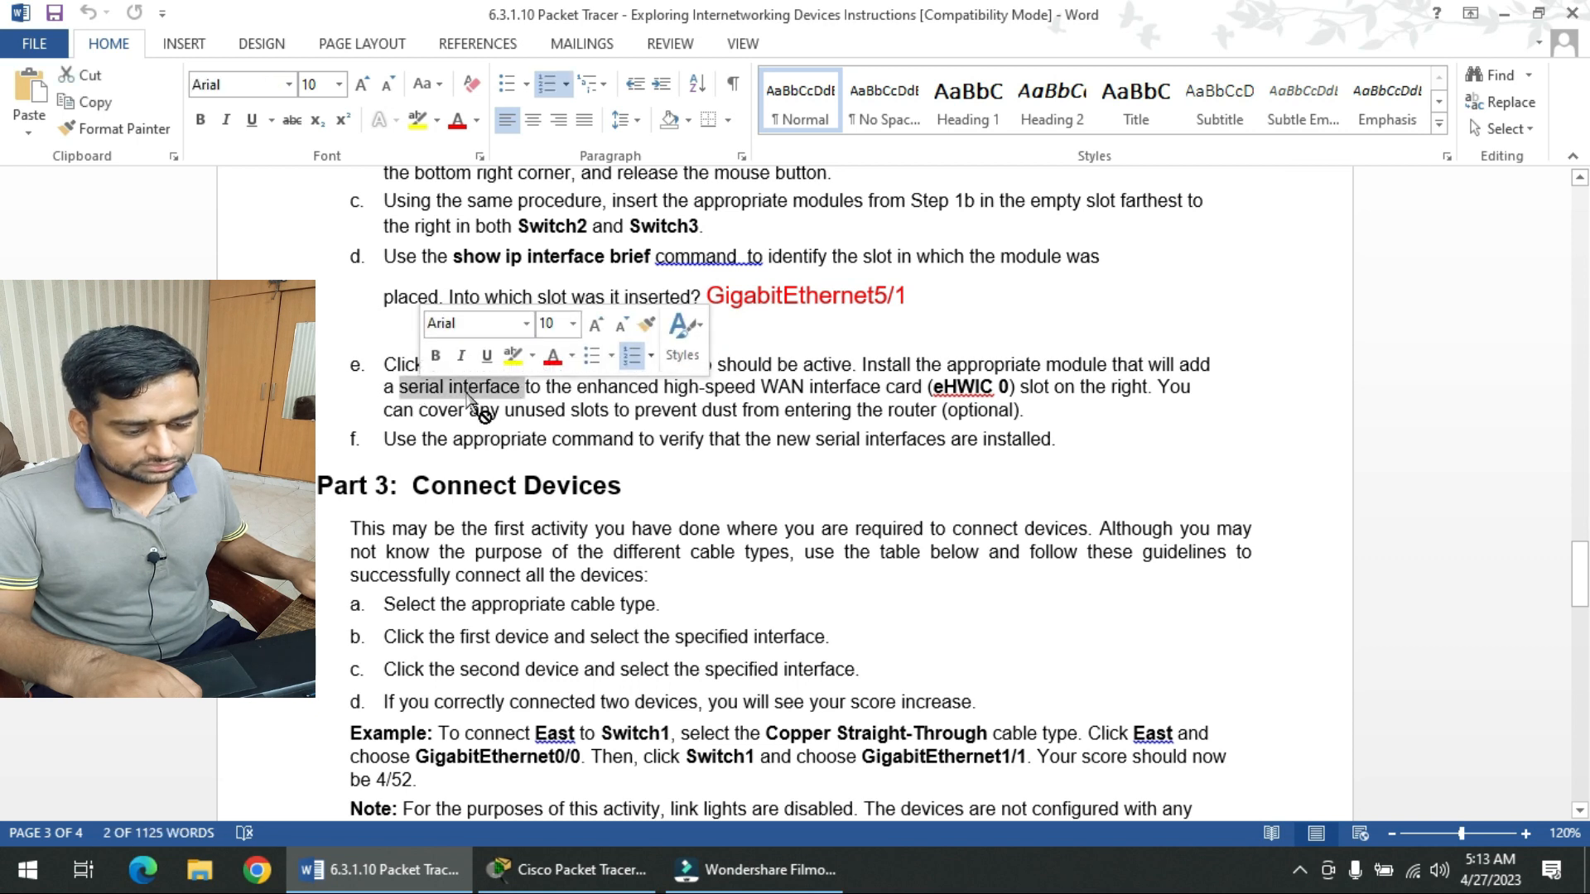
- Open the West router in Packet Tracer in a maximized window and check the description of the HWIC-4ESW module
left_click(597, 866)
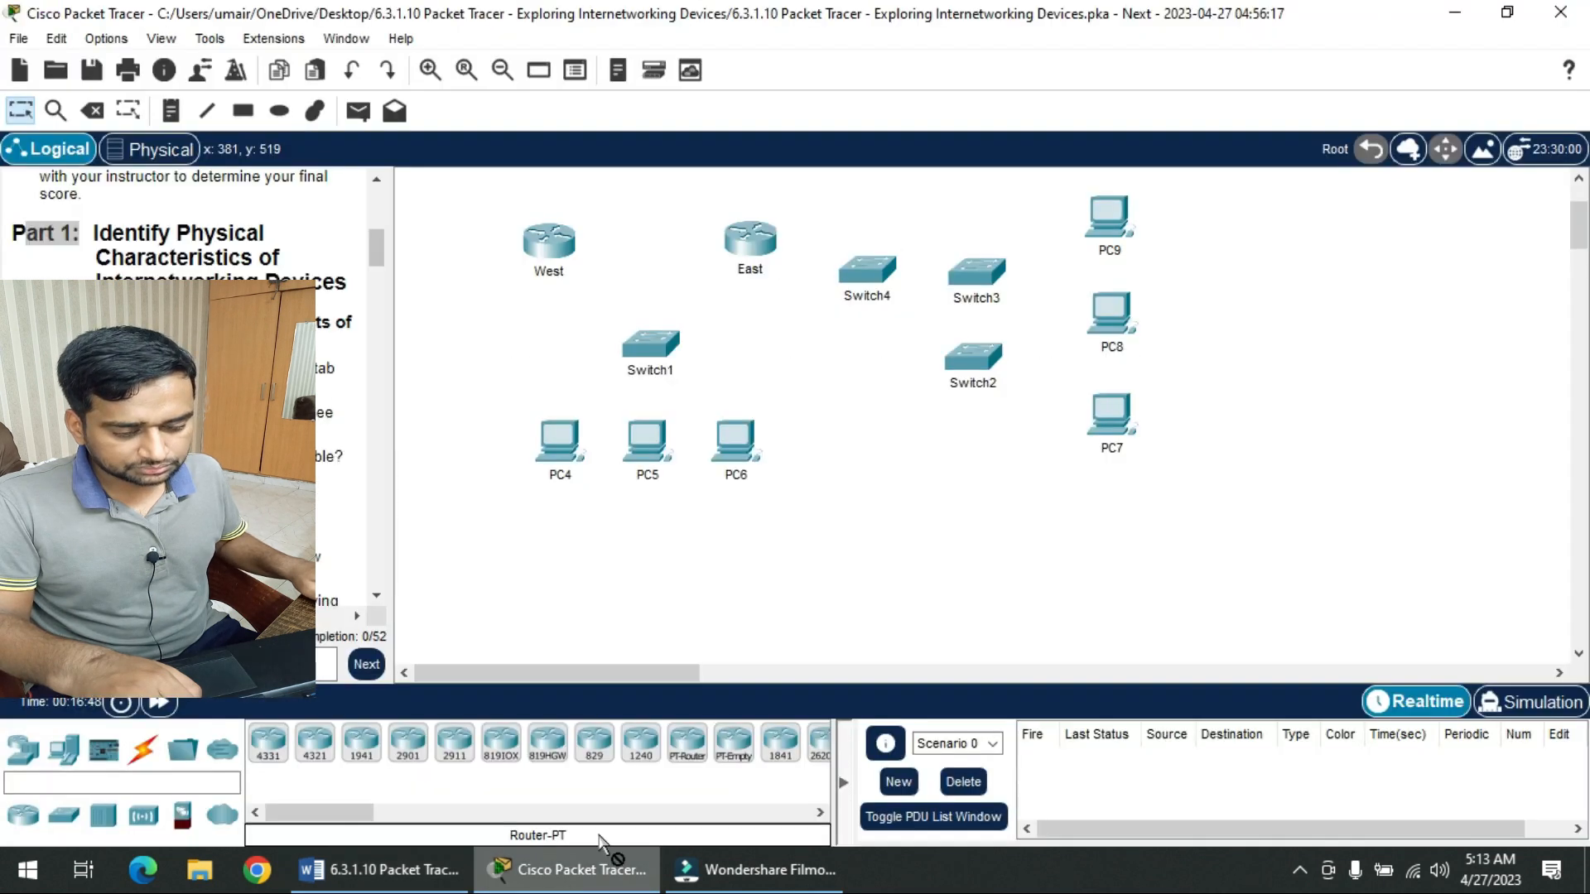
left_click(562, 248)
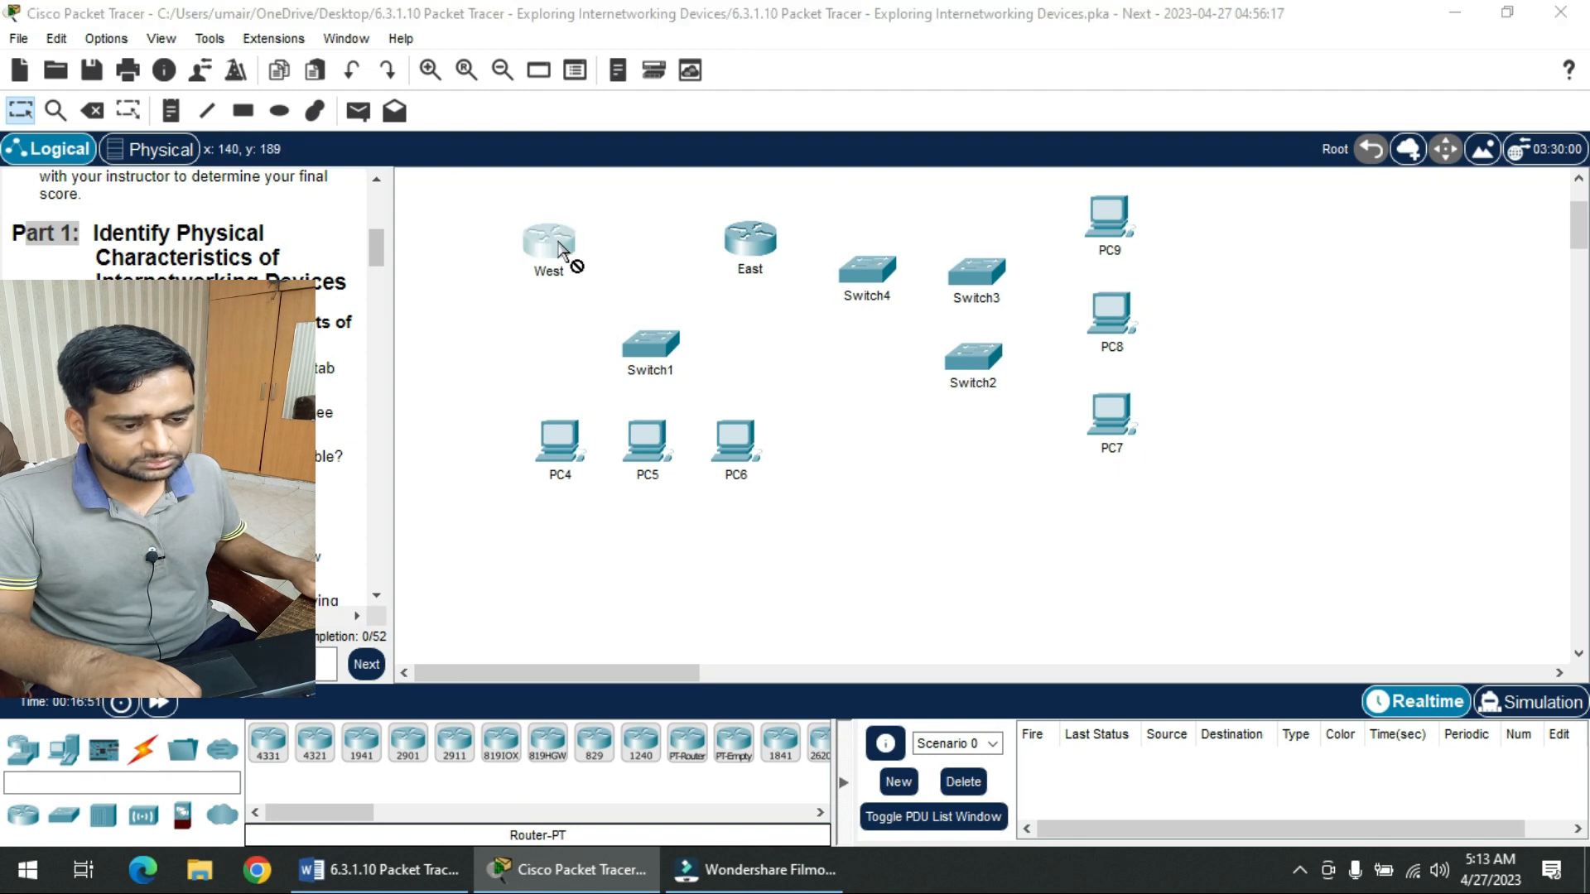
left_click(1194, 37)
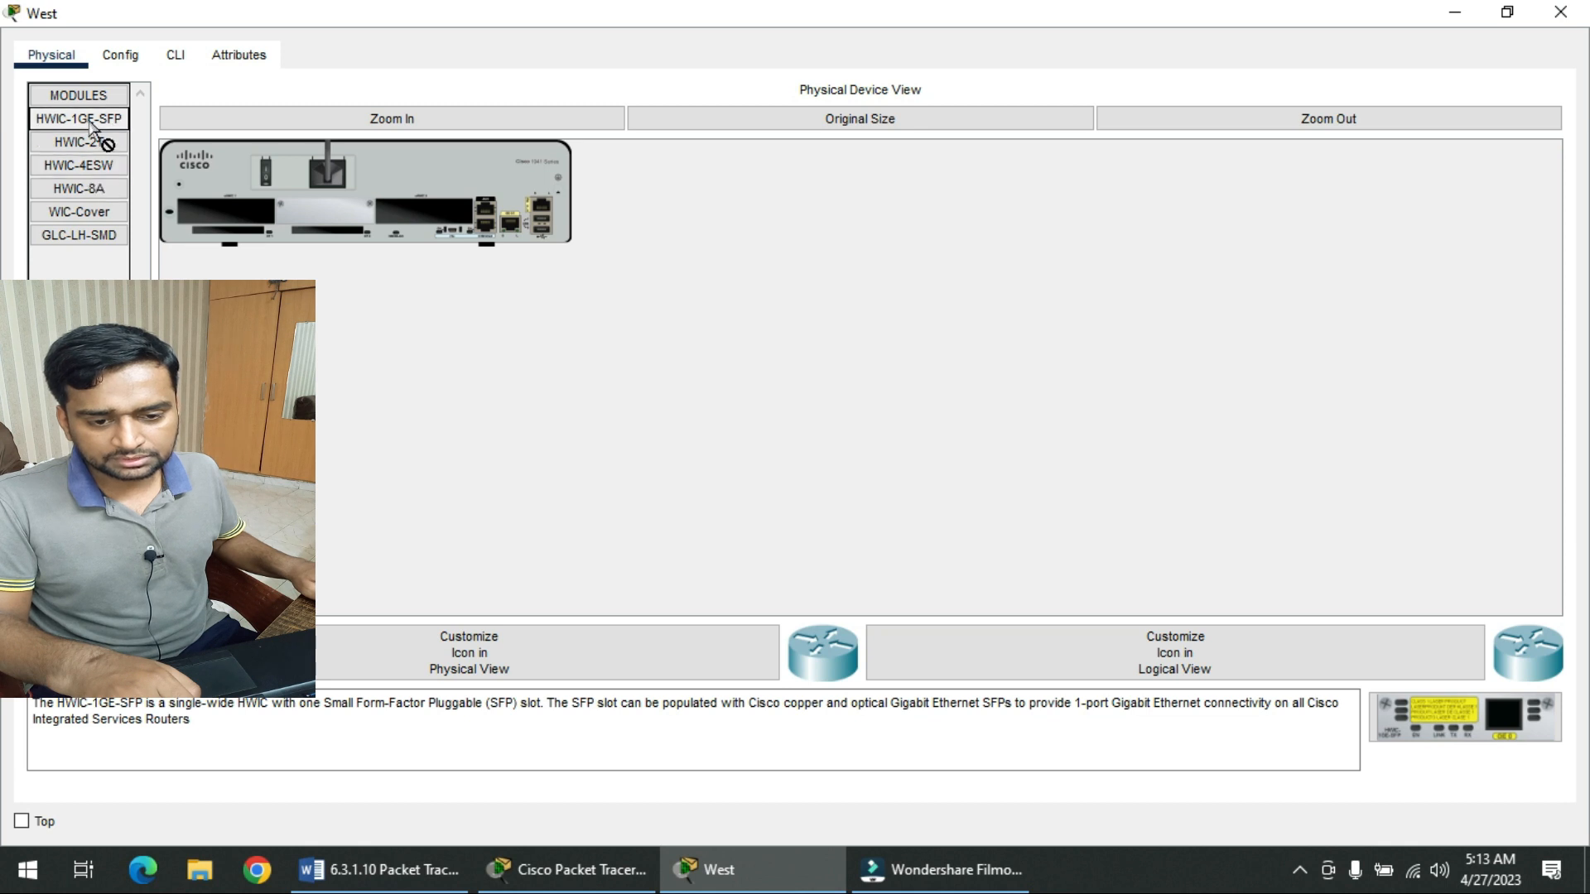
left_click(94, 169)
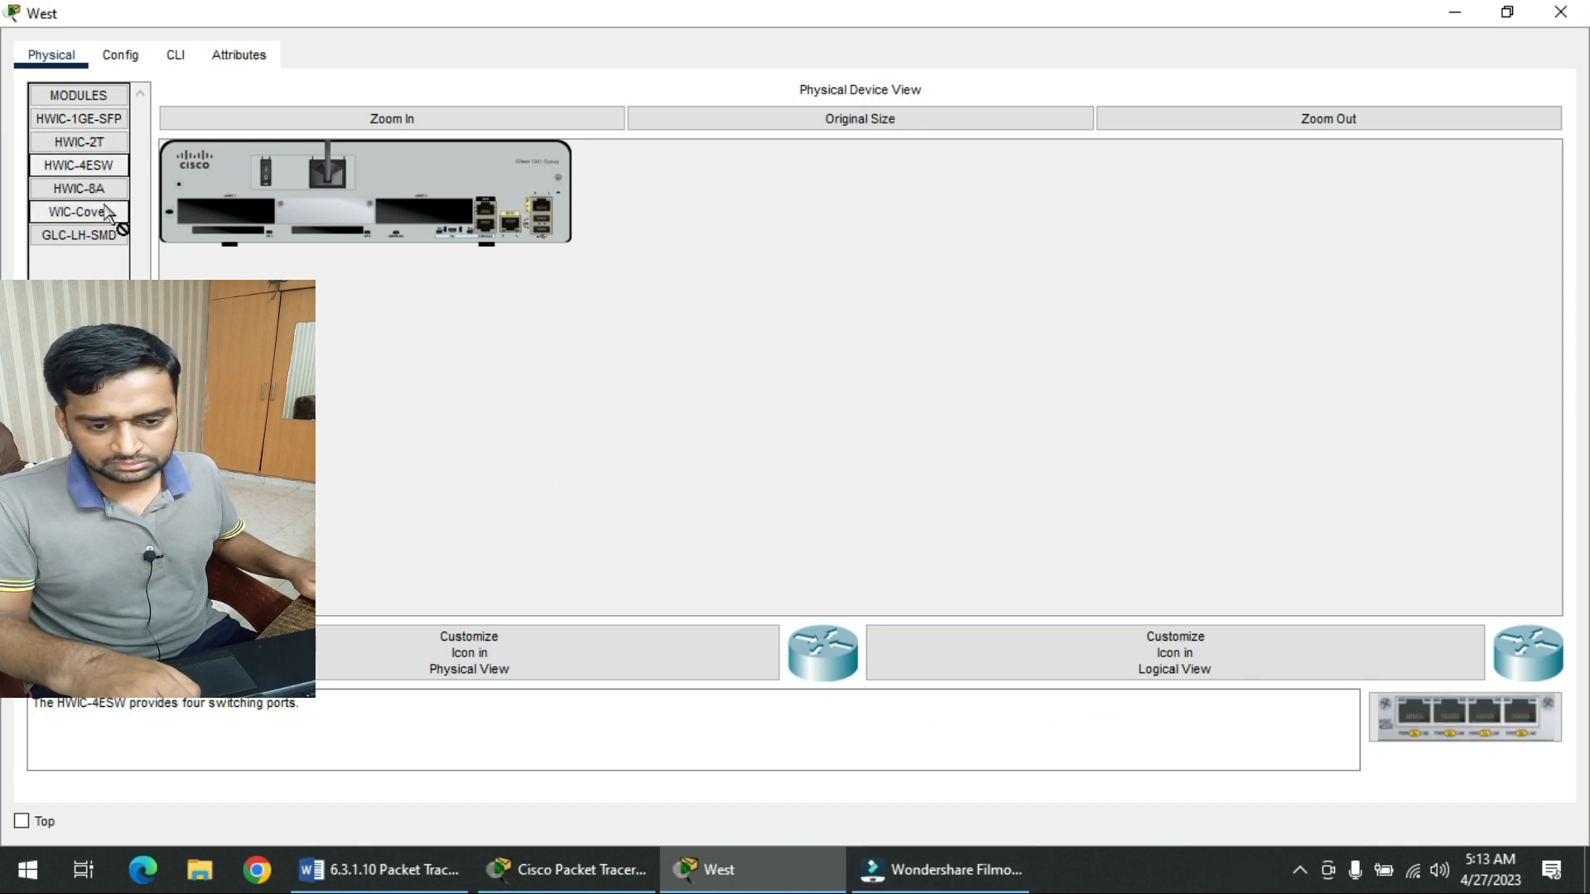
- Check that the HWIC-2T module provides serial ports and install it in the West router's eHWIC 0 slot on the right
left_click(113, 152)
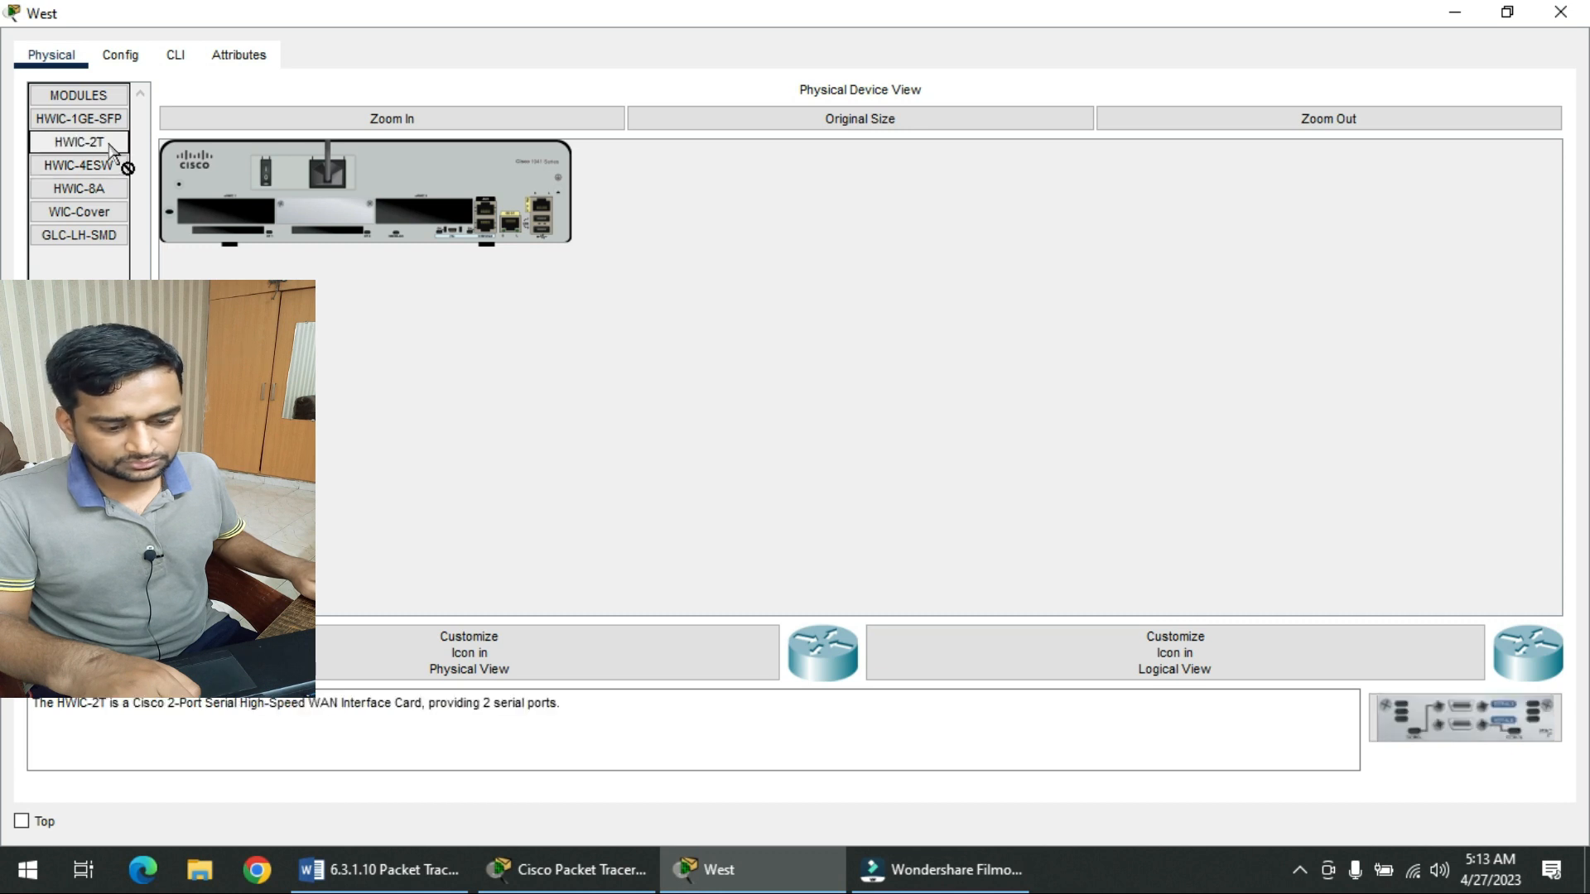
left_click(467, 721)
left_click_drag(570, 711, 493, 702)
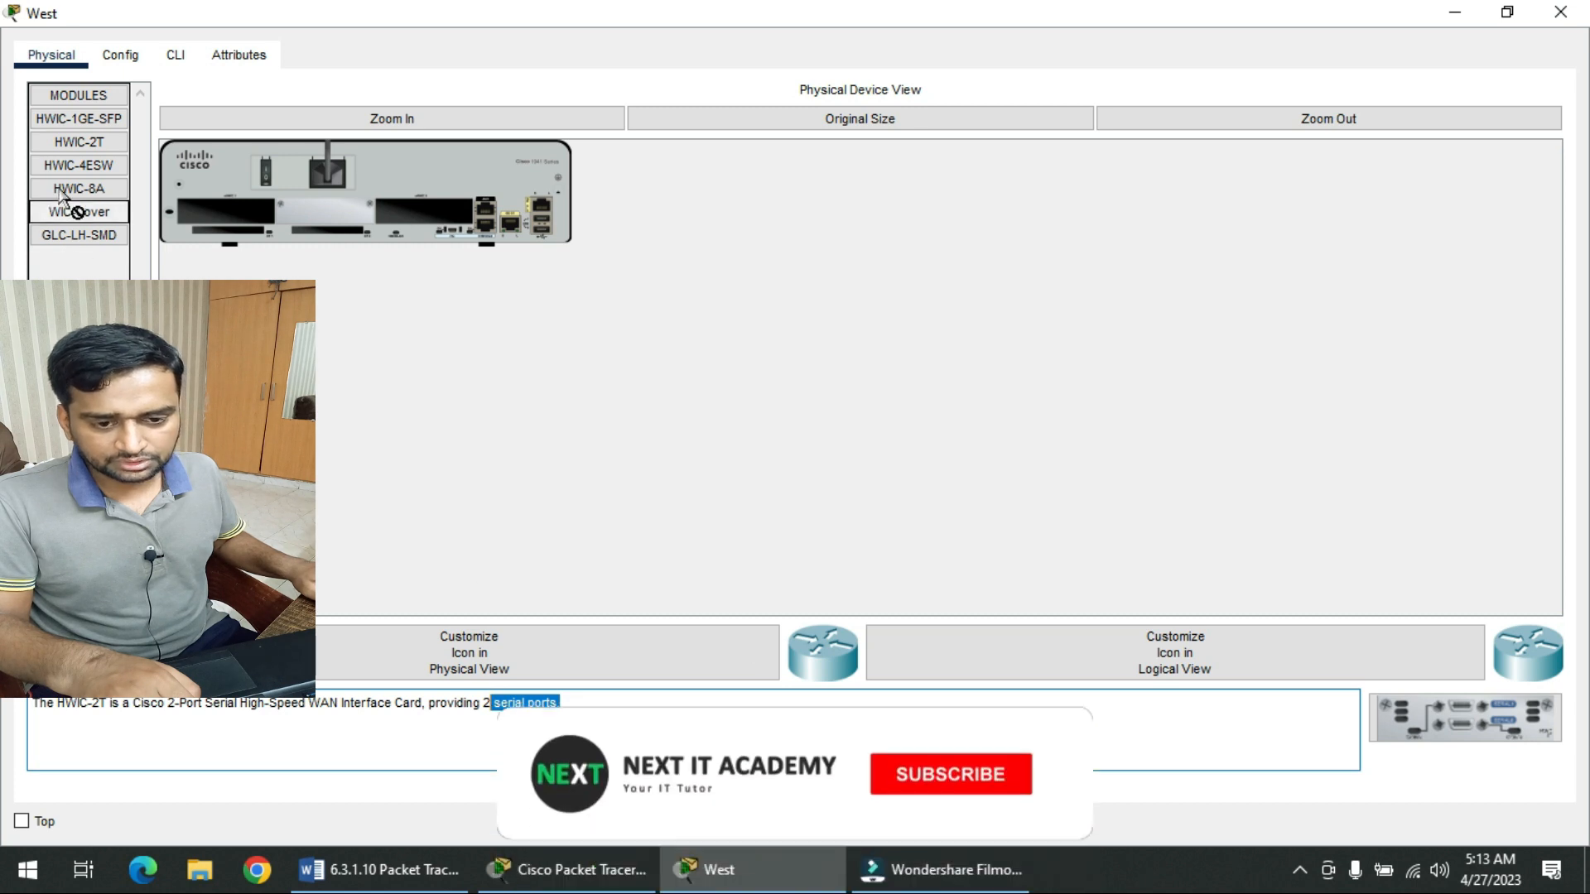
left_click(83, 145)
left_click_drag(83, 149, 432, 216)
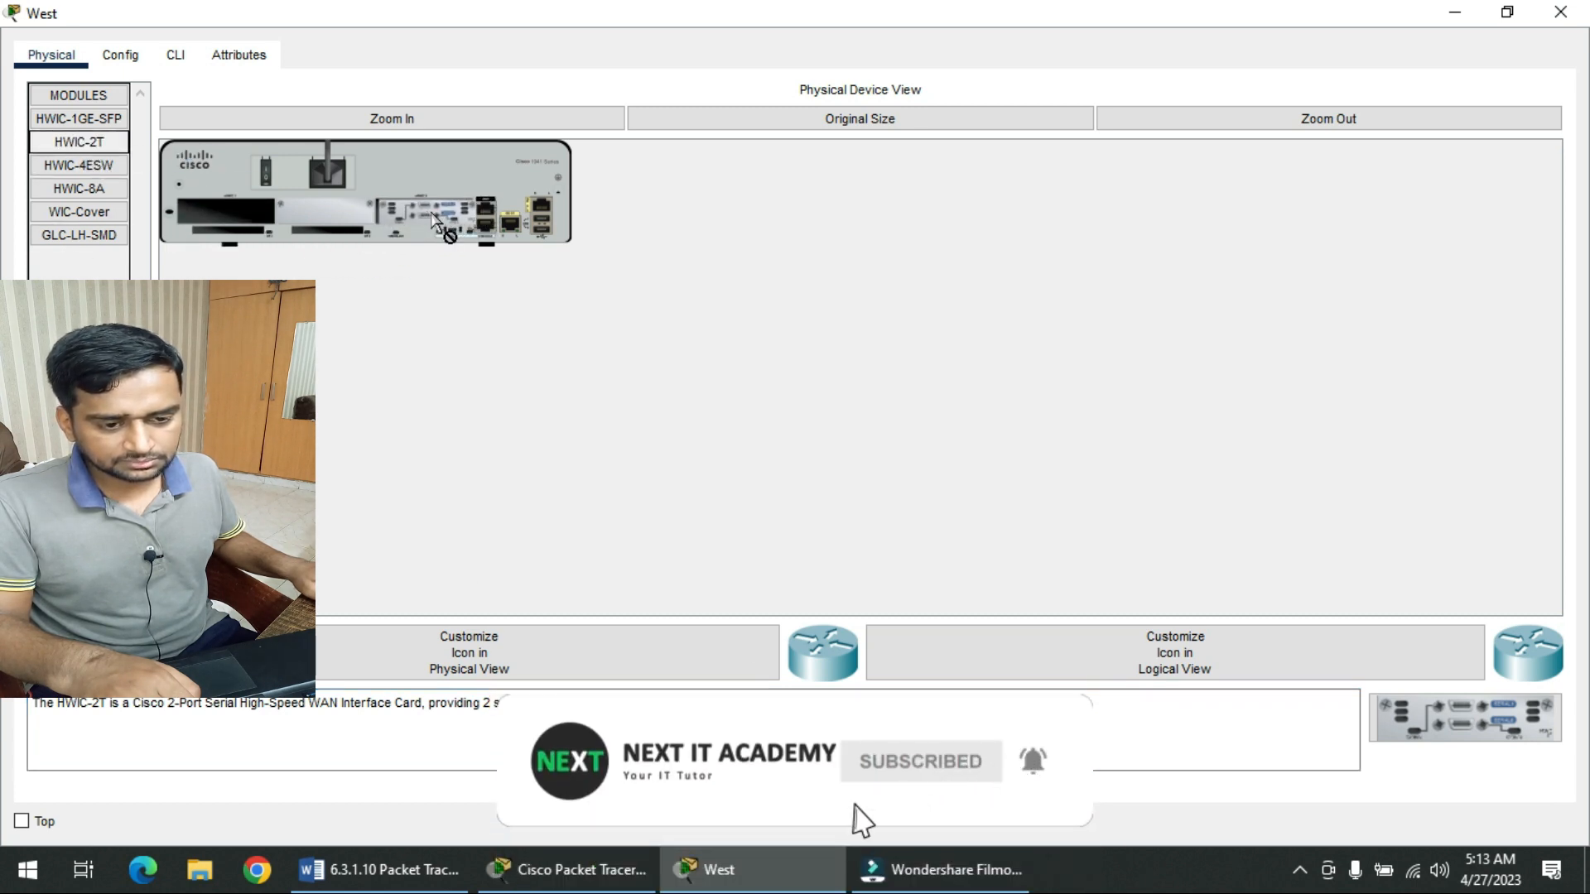
- Review the optional instruction in Word about covering unused slots against dust, and return to the West router's window
left_click(377, 870)
left_click(673, 409)
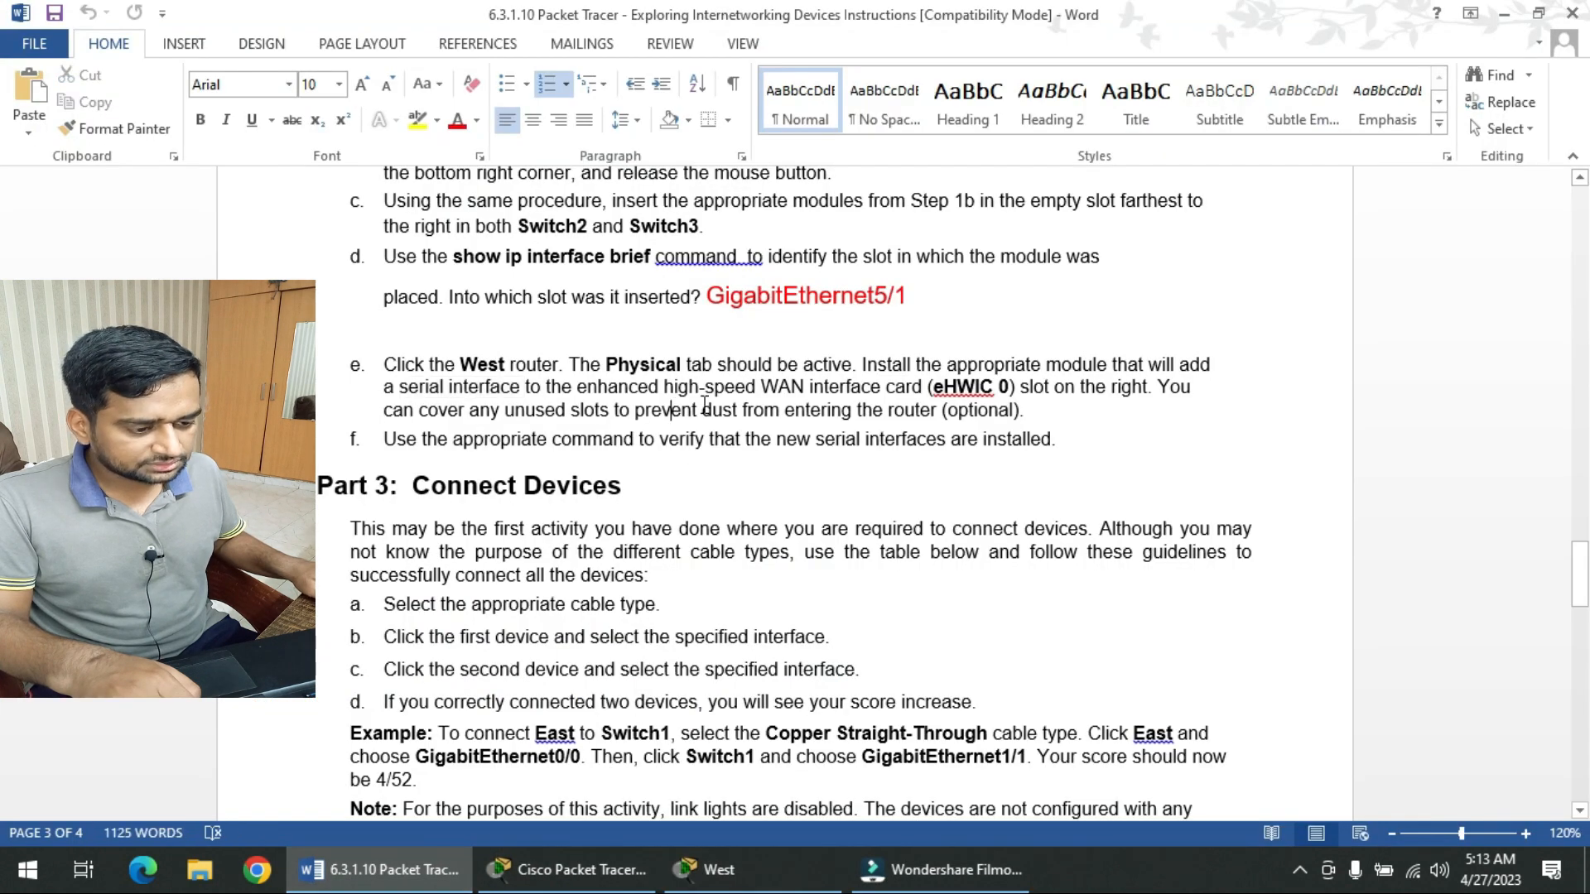
left_click_drag(996, 406, 894, 410)
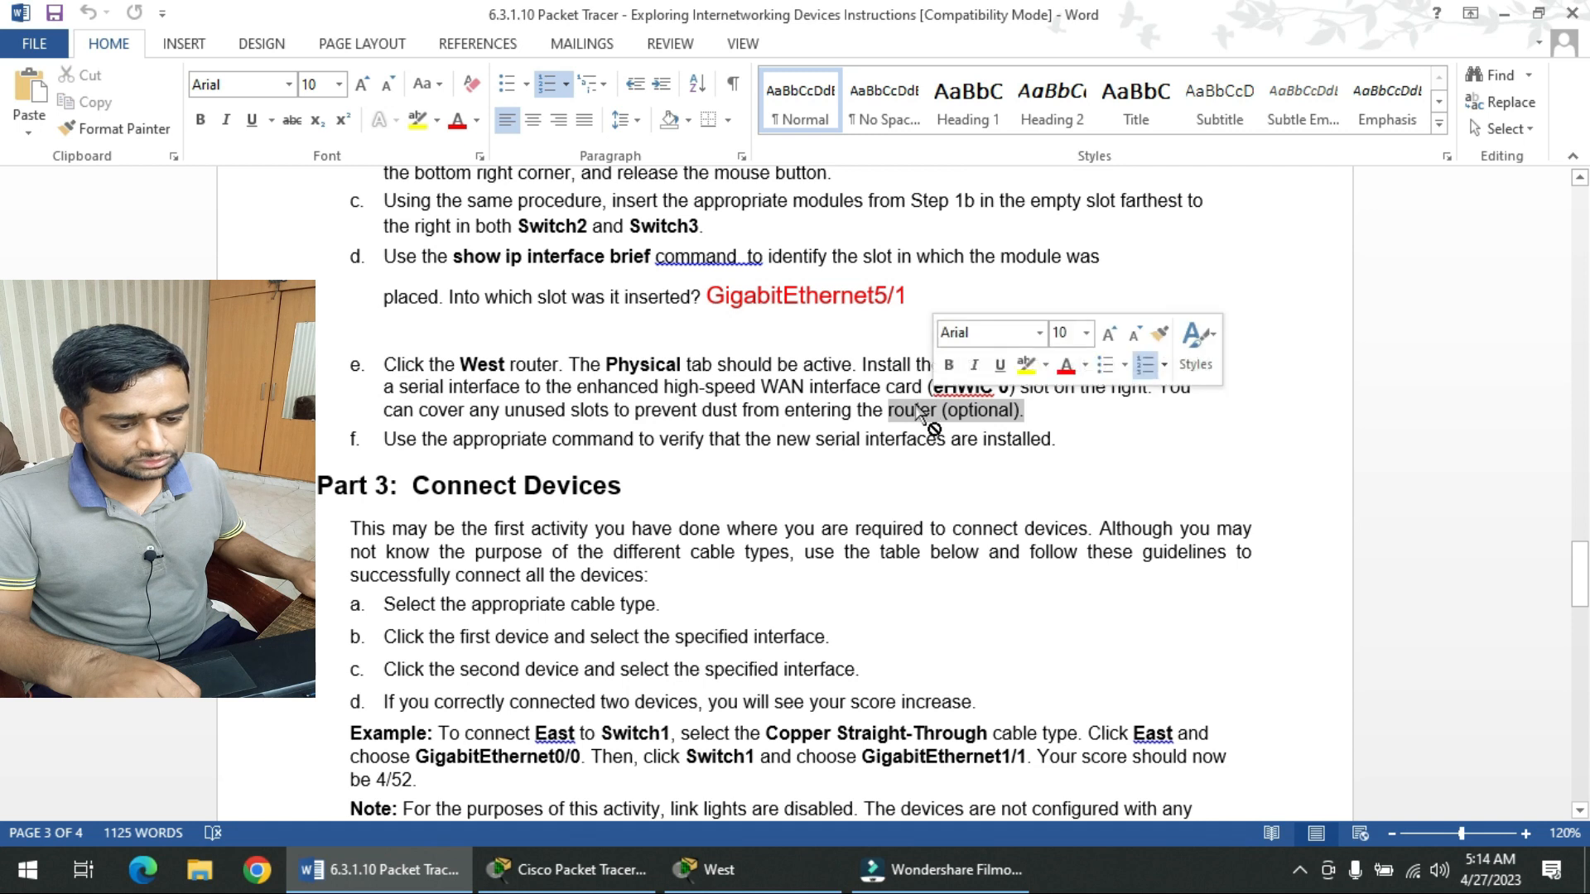
left_click(609, 411)
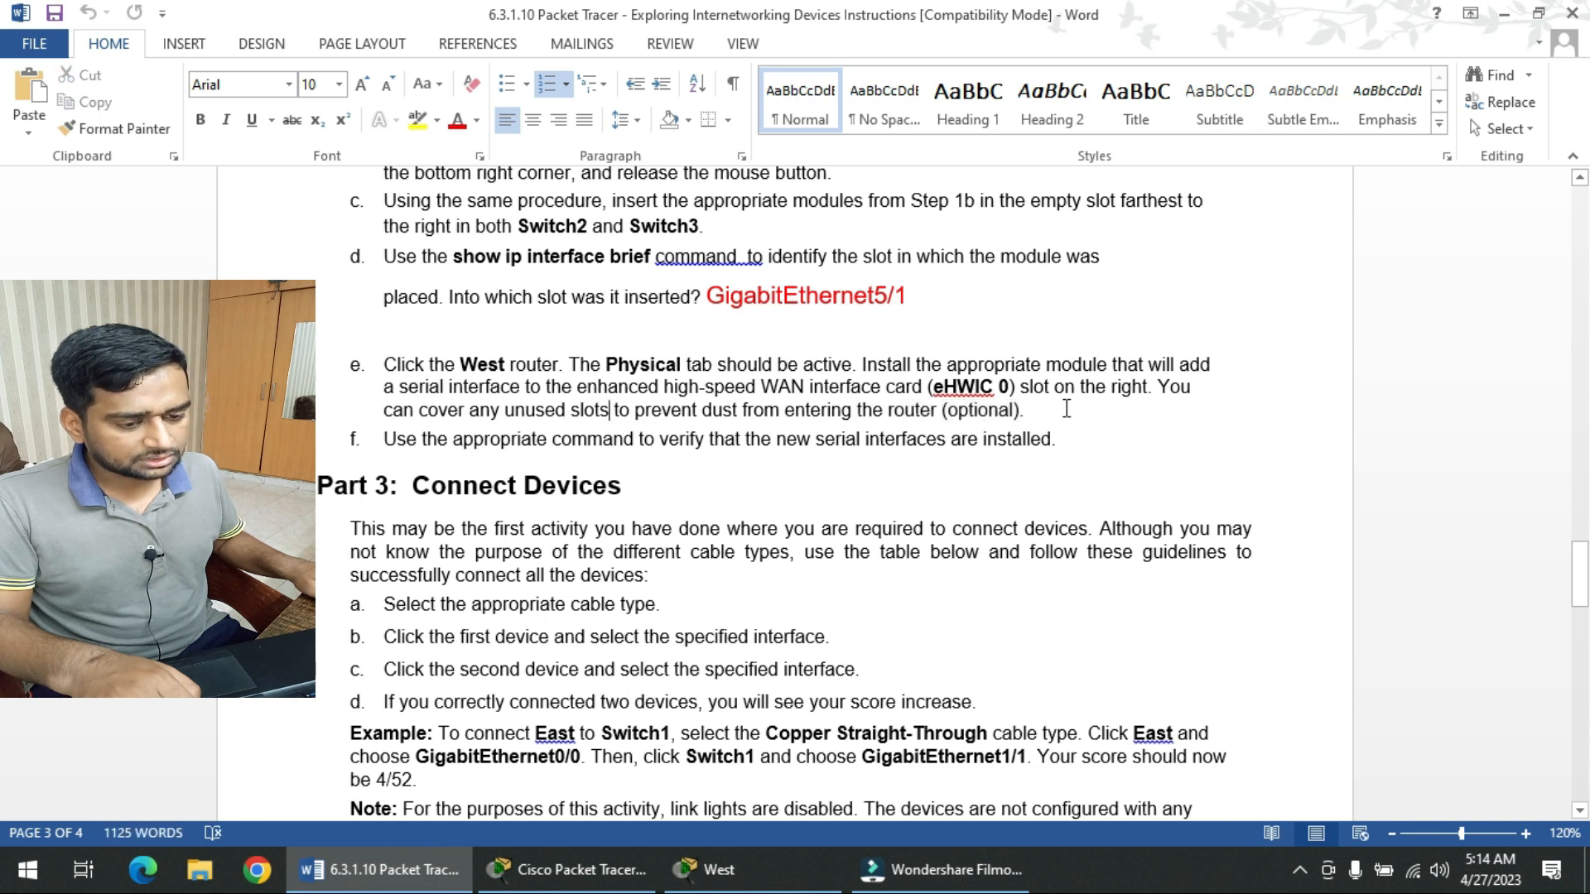
left_click_drag(413, 411, 542, 414)
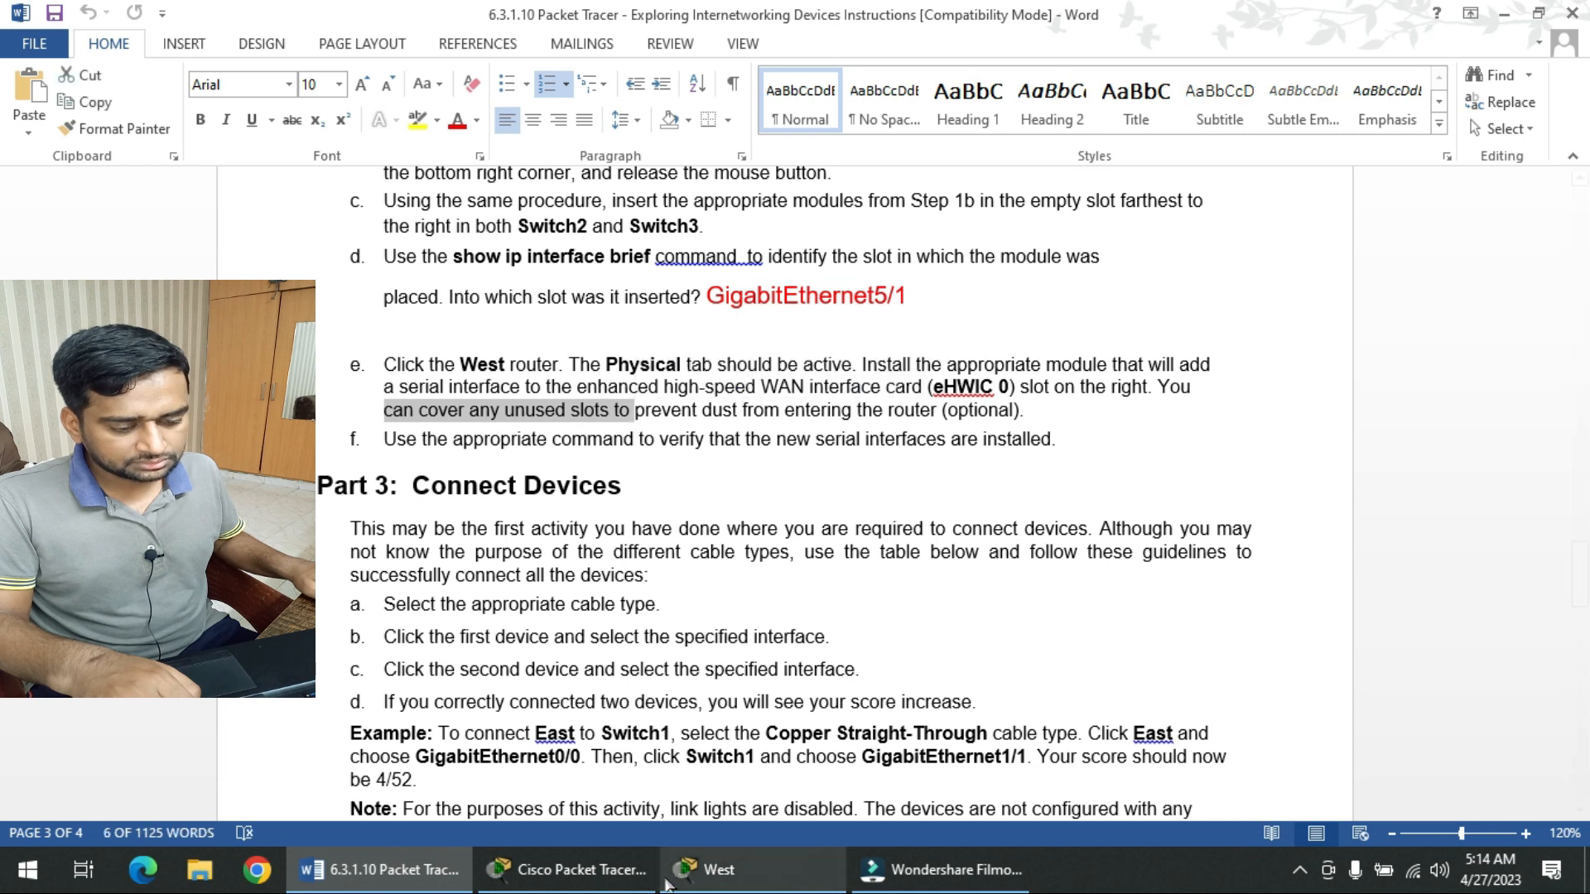
left_click(719, 869)
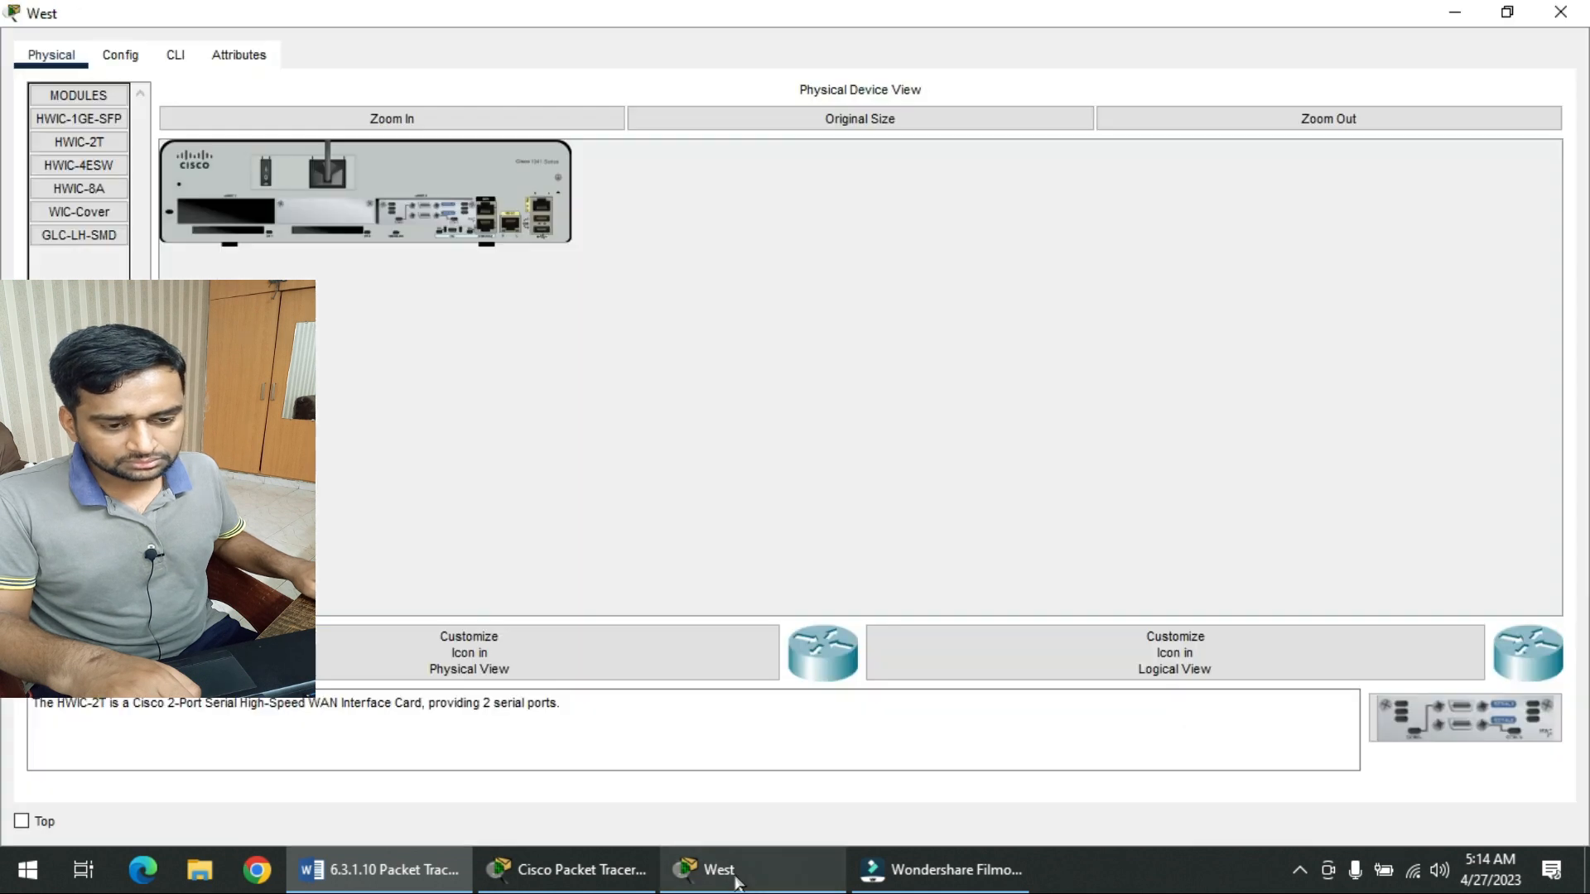
- Cover the West router's unused eHWIC slot with a WIC-Cover plate and close the router's window
left_click(92, 218)
left_click_drag(92, 222, 224, 212)
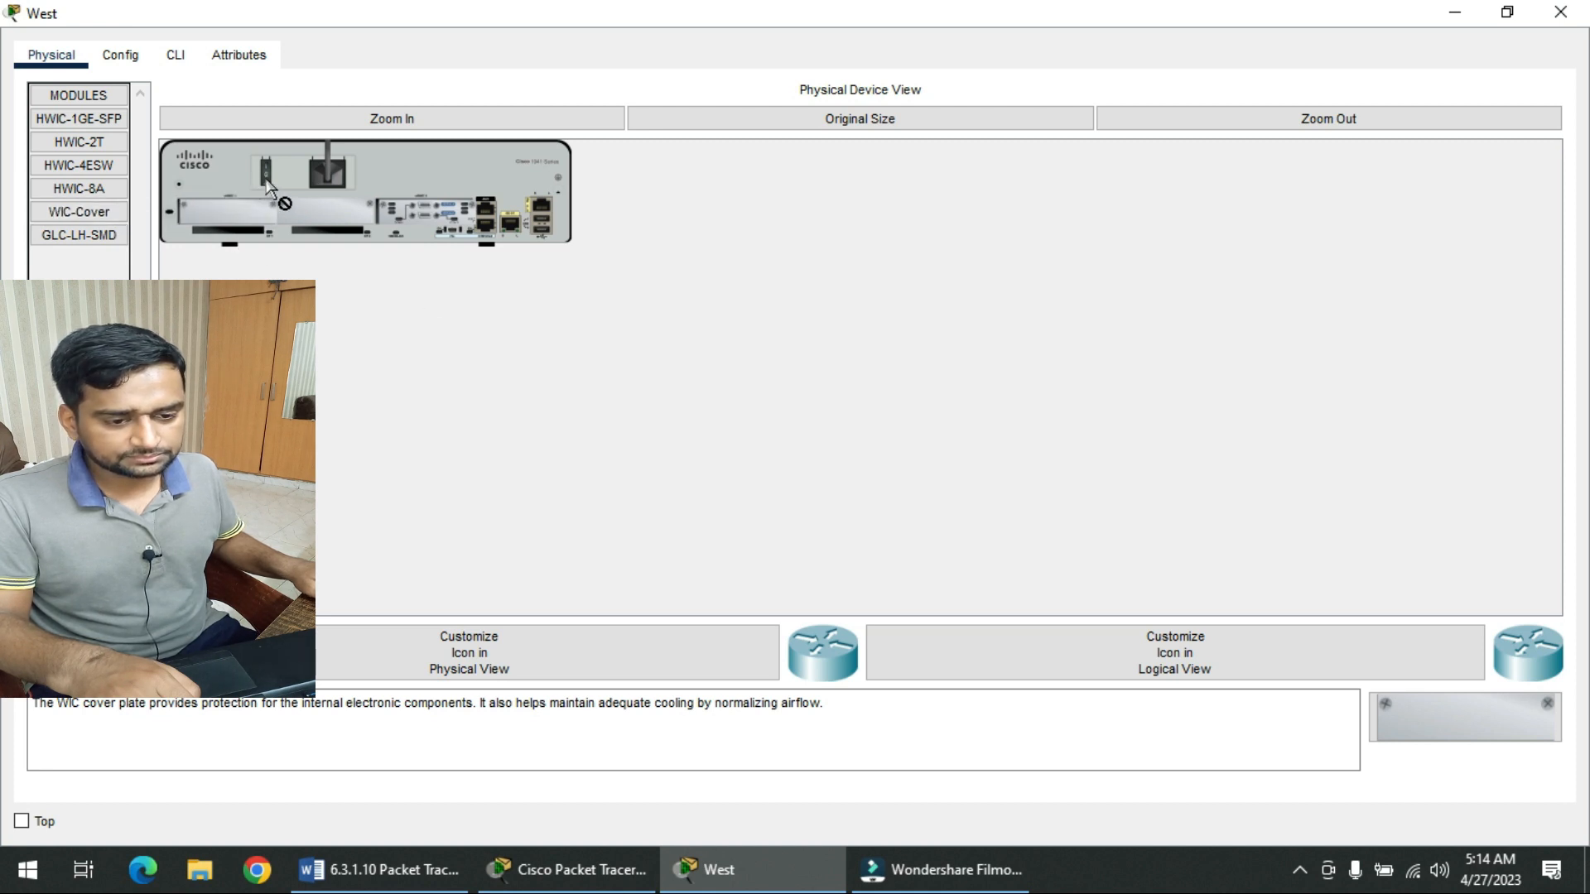
left_click(1560, 12)
- Read the Part 3 Connect Devices guidelines in the Word instructions, down to the cabling table
left_click(692, 430)
scroll(692, 431, "down", 2)
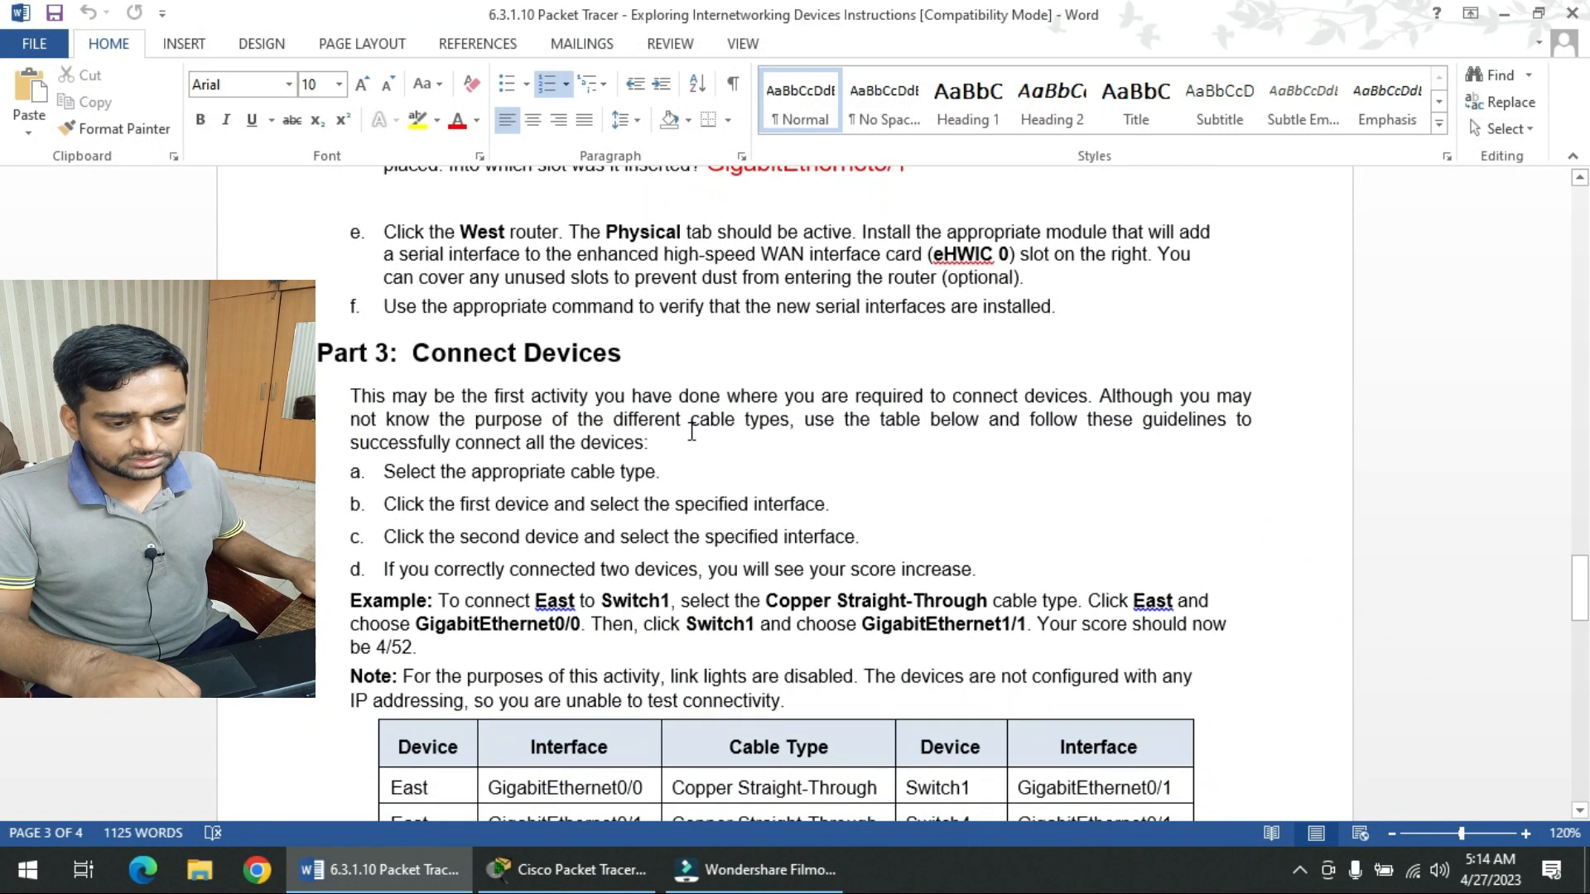
left_click_drag(587, 350, 412, 353)
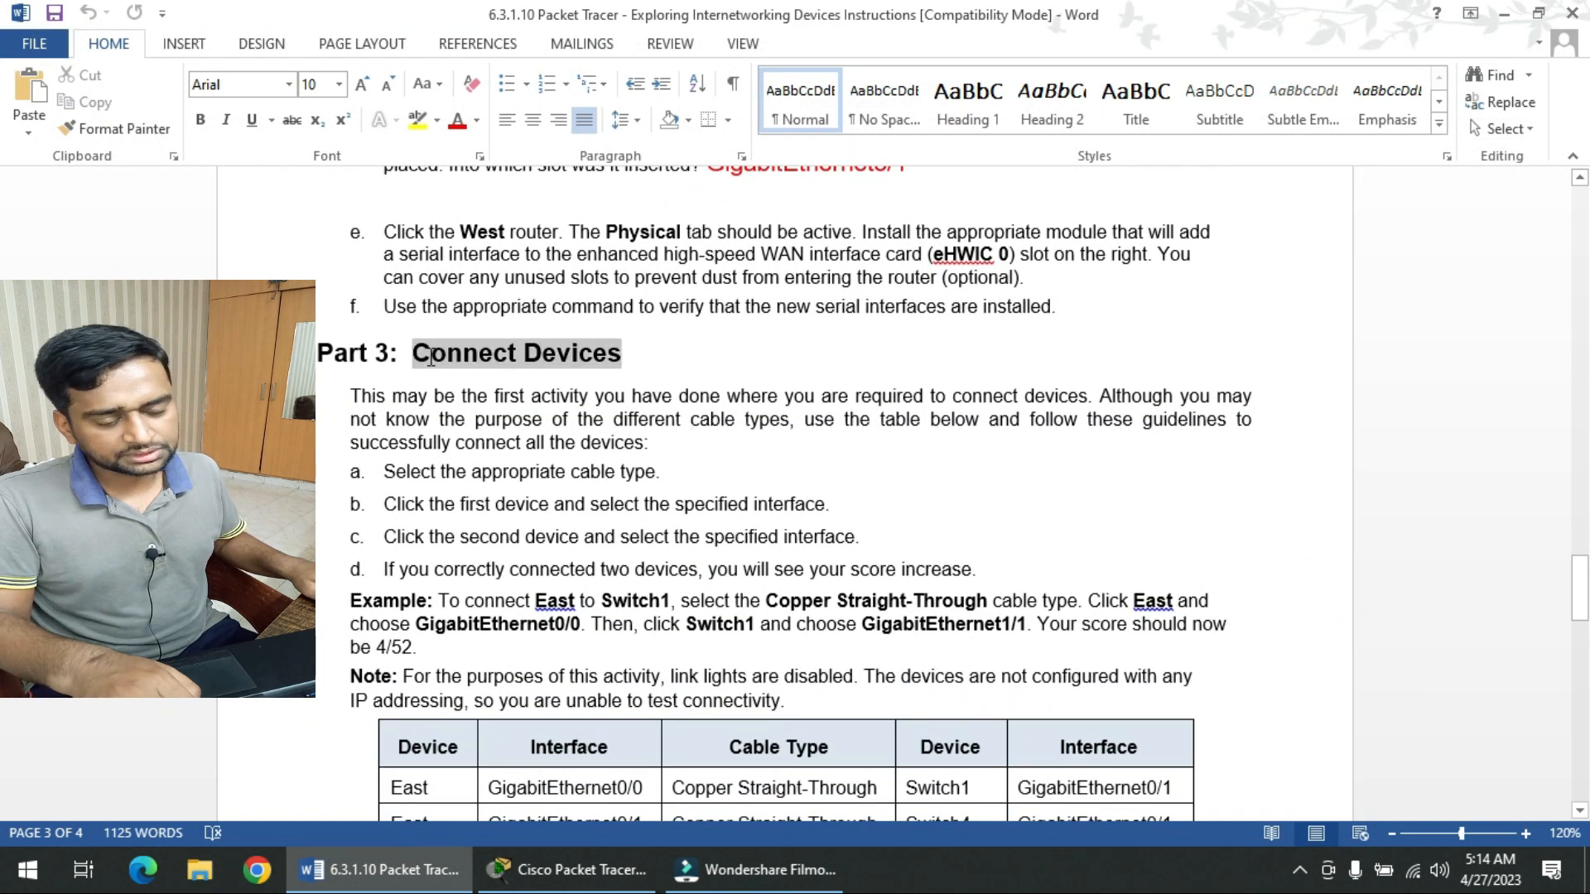
scroll(507, 518, "down", 2)
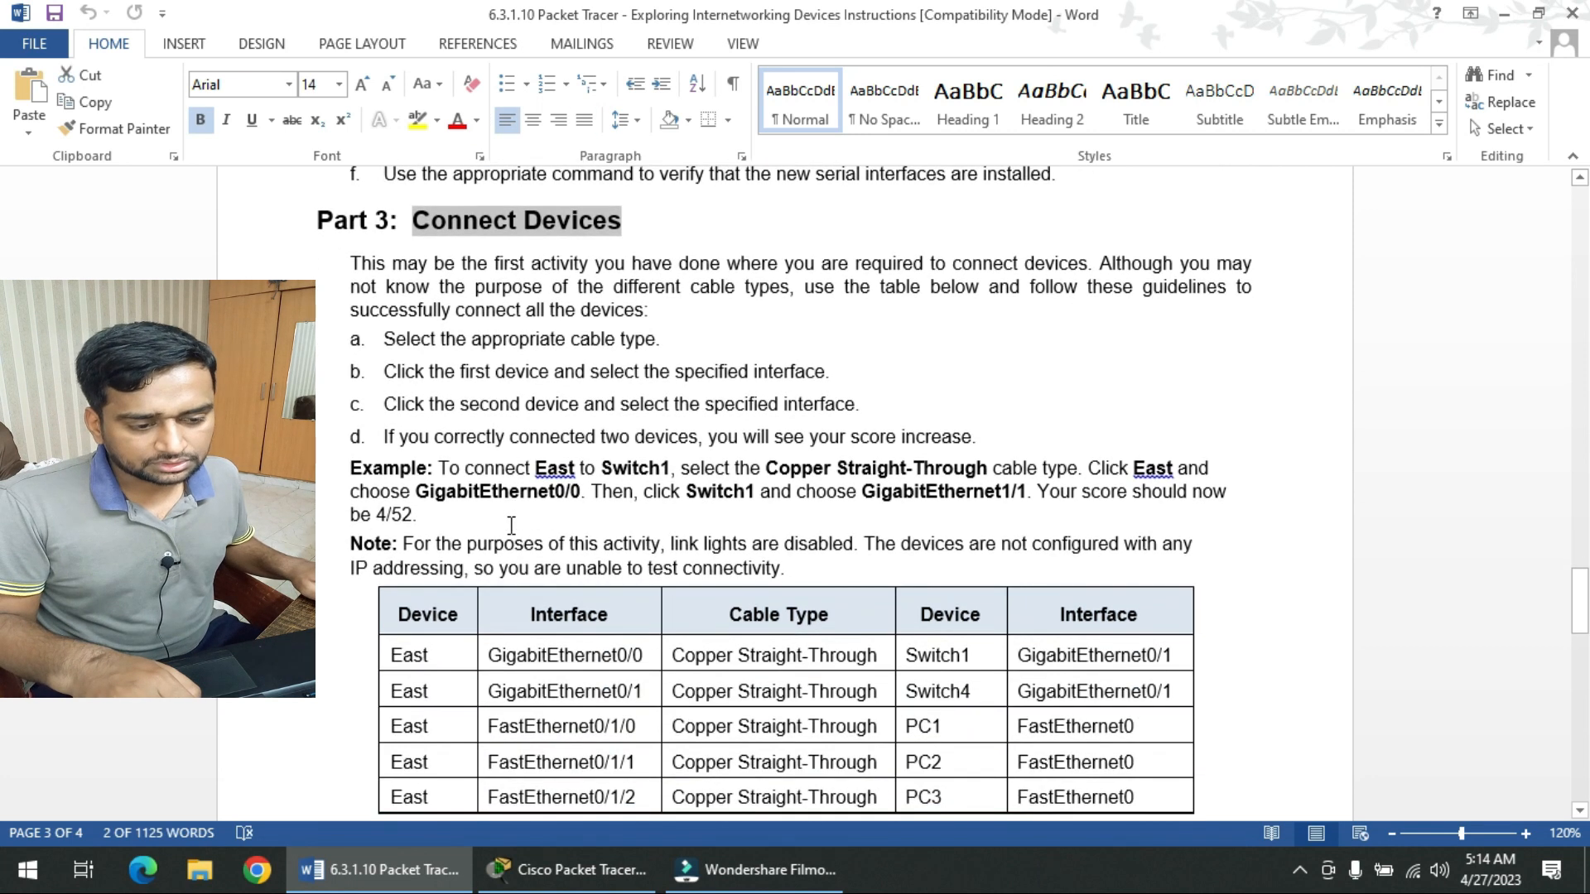
left_click(520, 339)
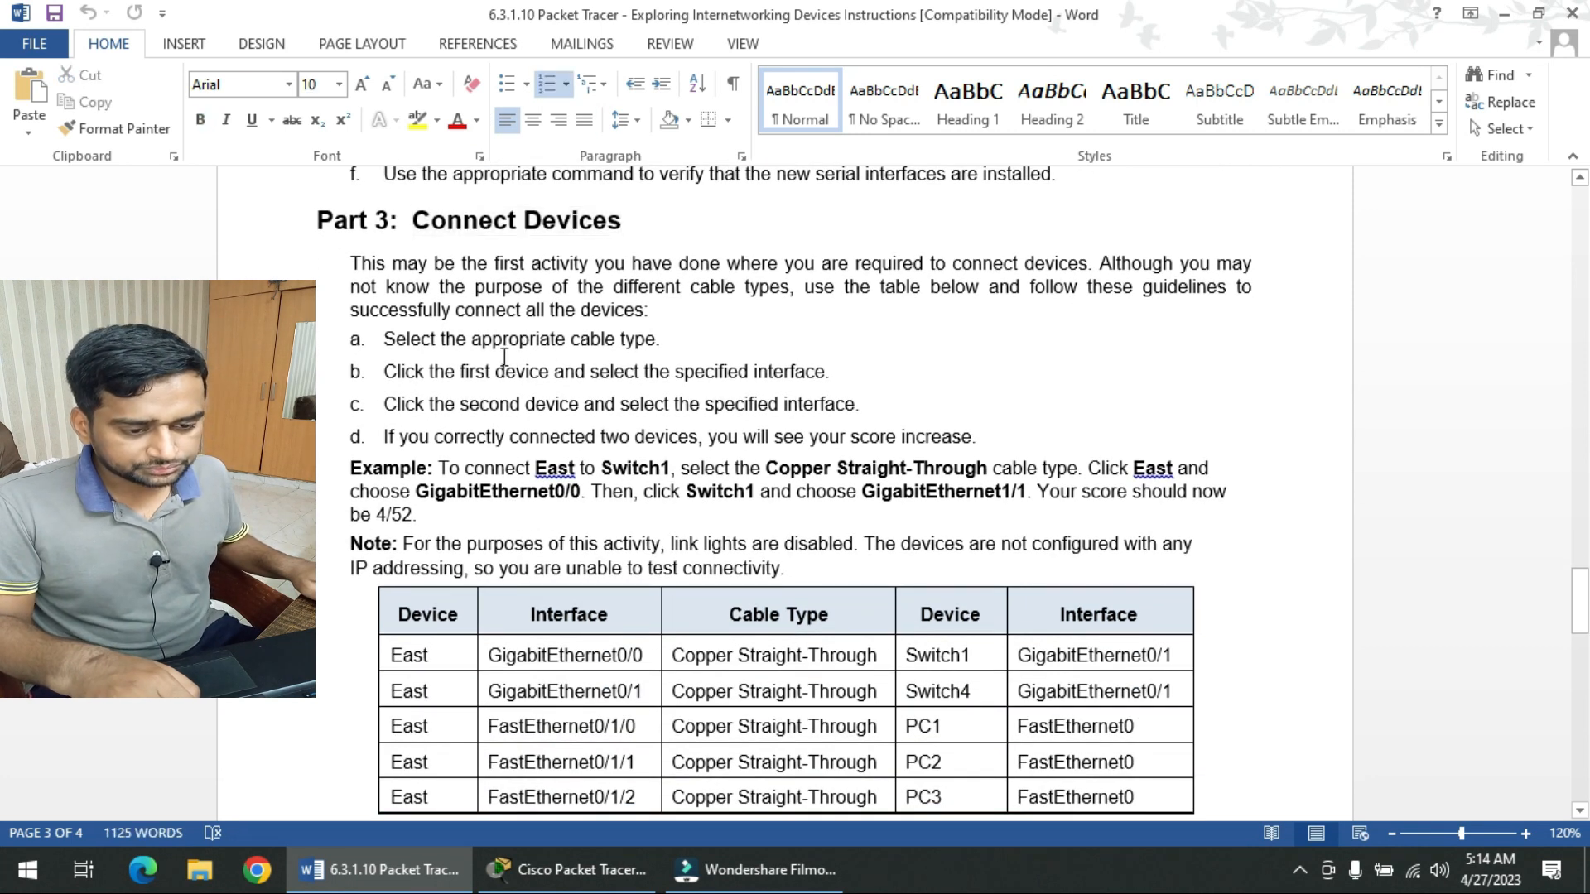
left_click_drag(475, 341, 623, 346)
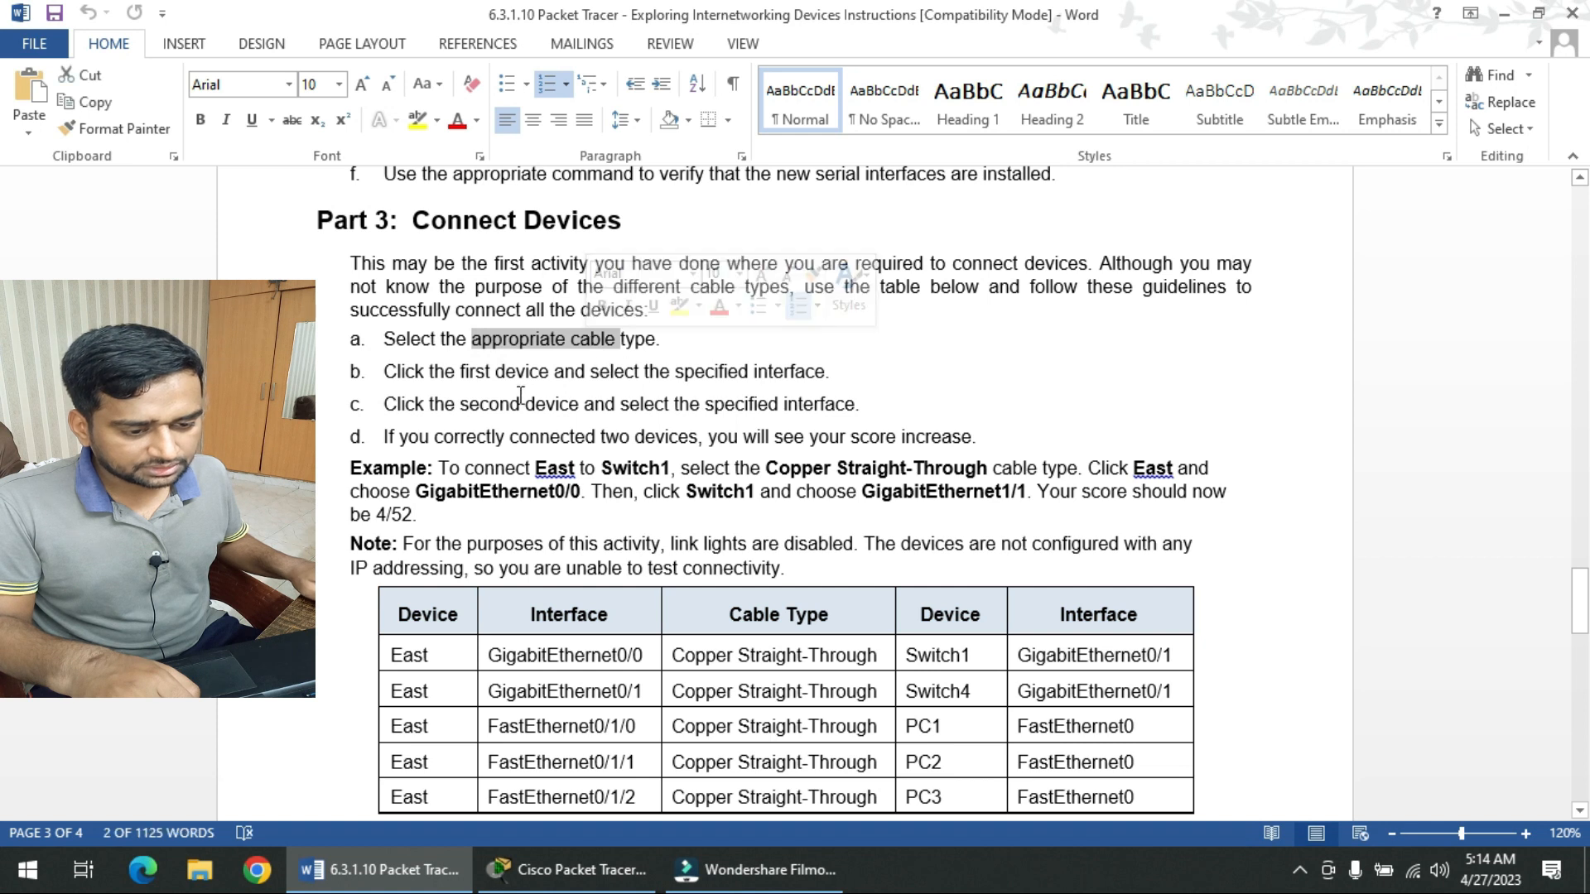
left_click(517, 400)
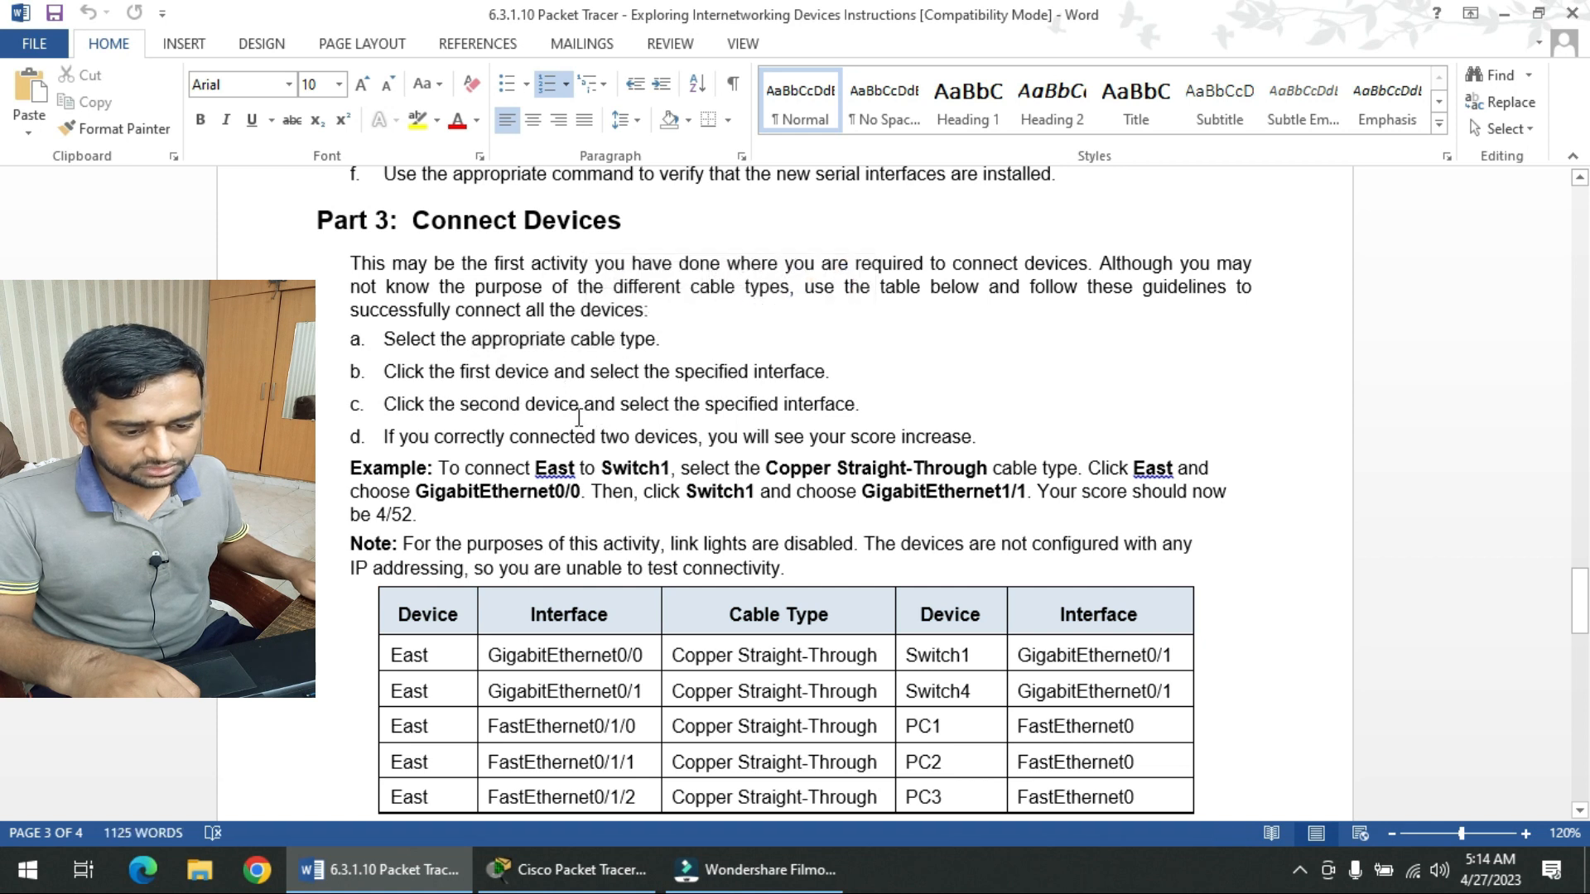
scroll(579, 419, "down", 3)
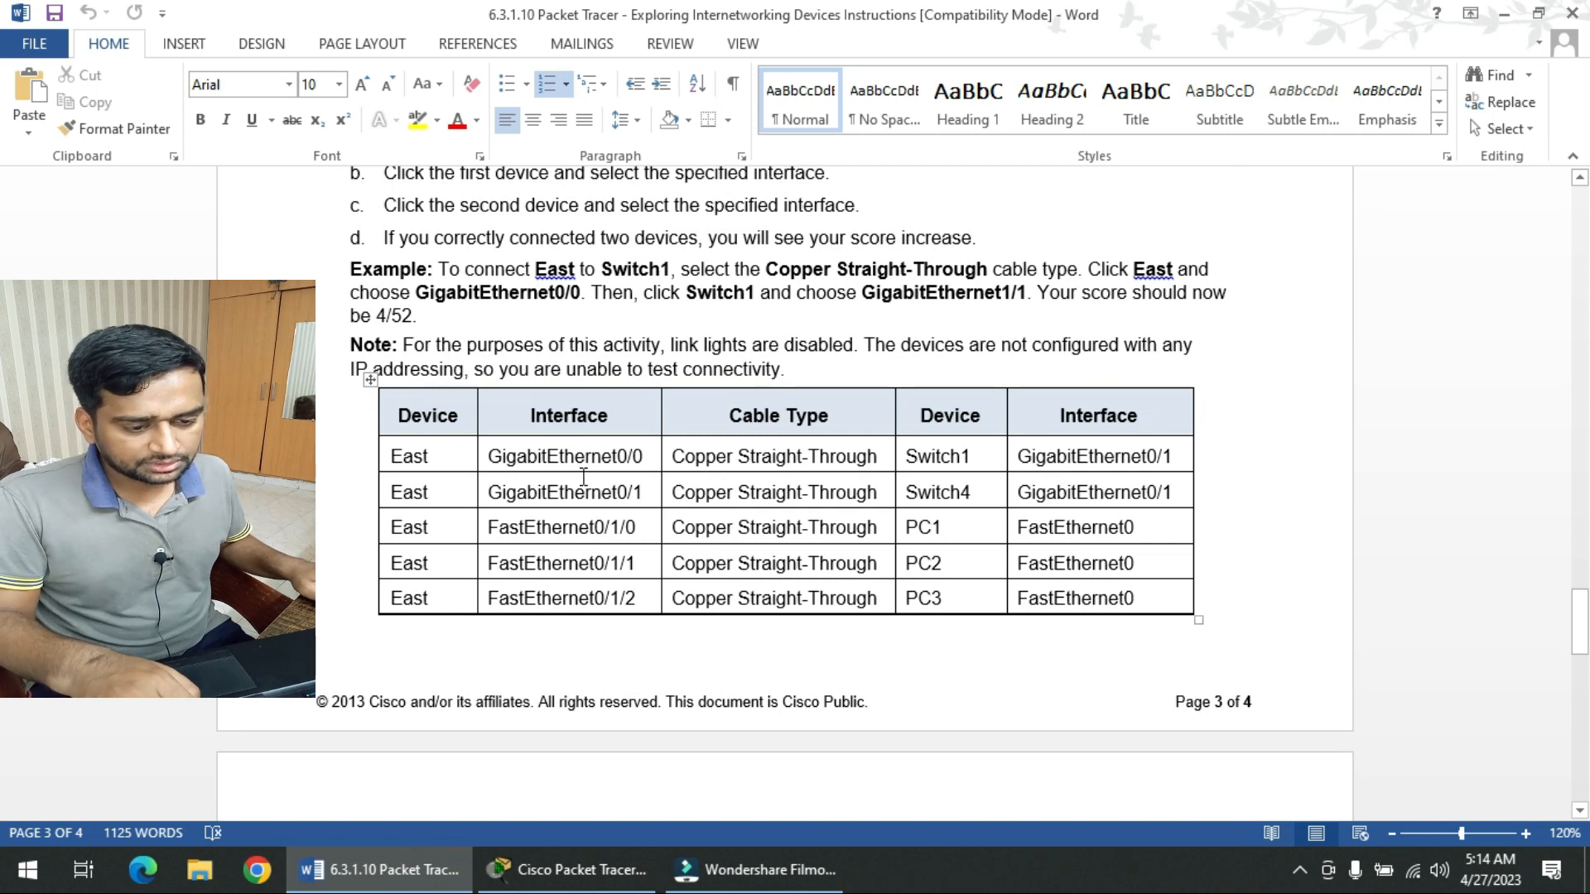
scroll(582, 477, "down", 2)
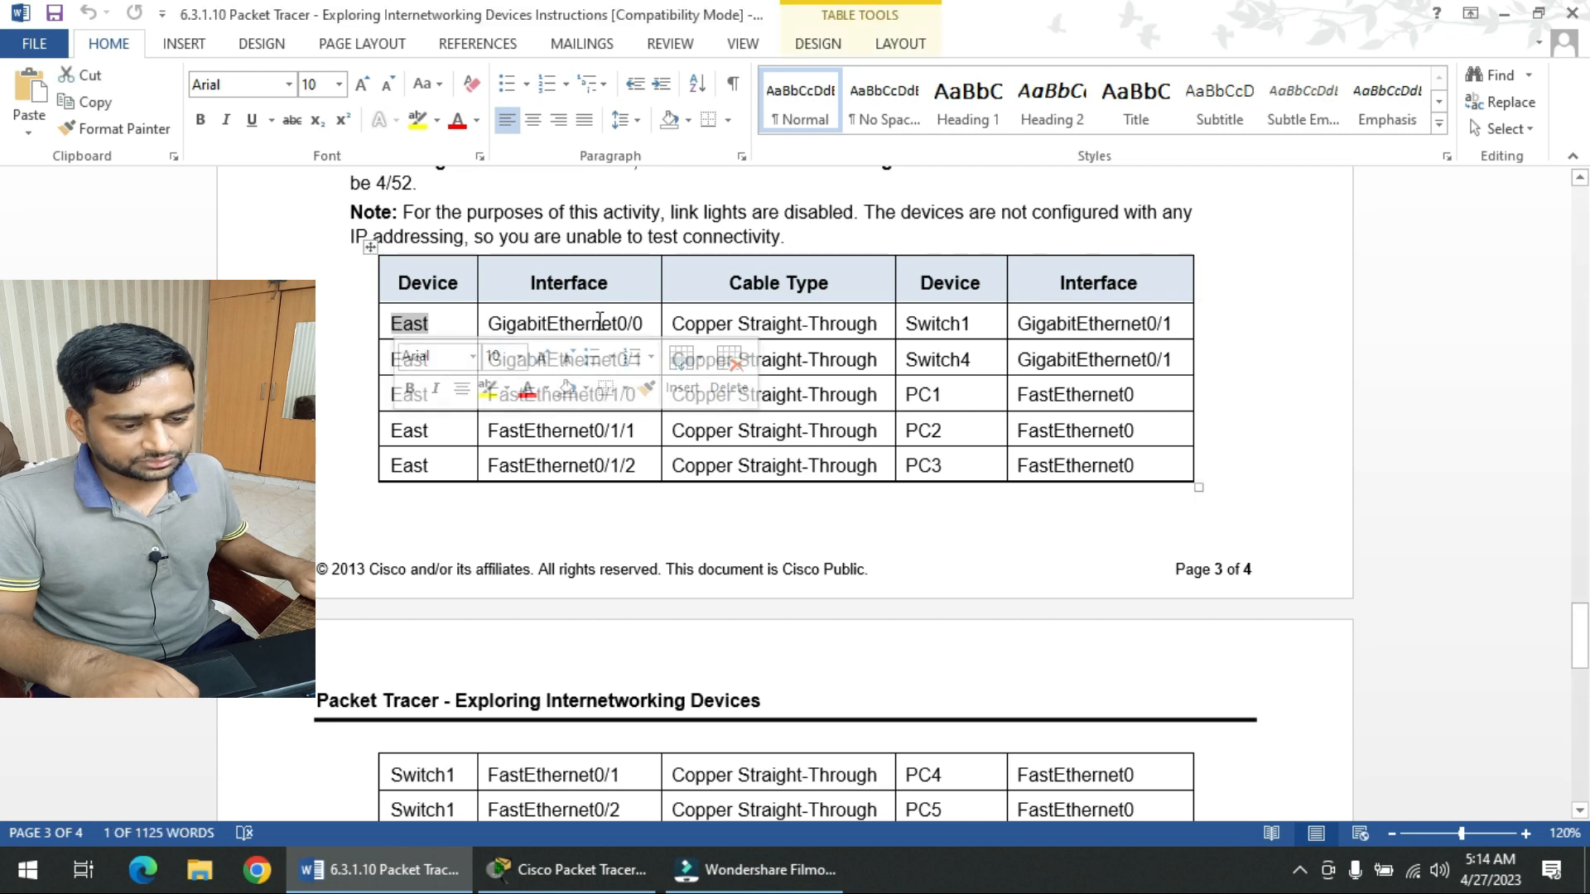
- Examine the cabling table's first row for East's interface, the cable type, and Switch1's interface
left_click_drag(646, 321, 611, 317)
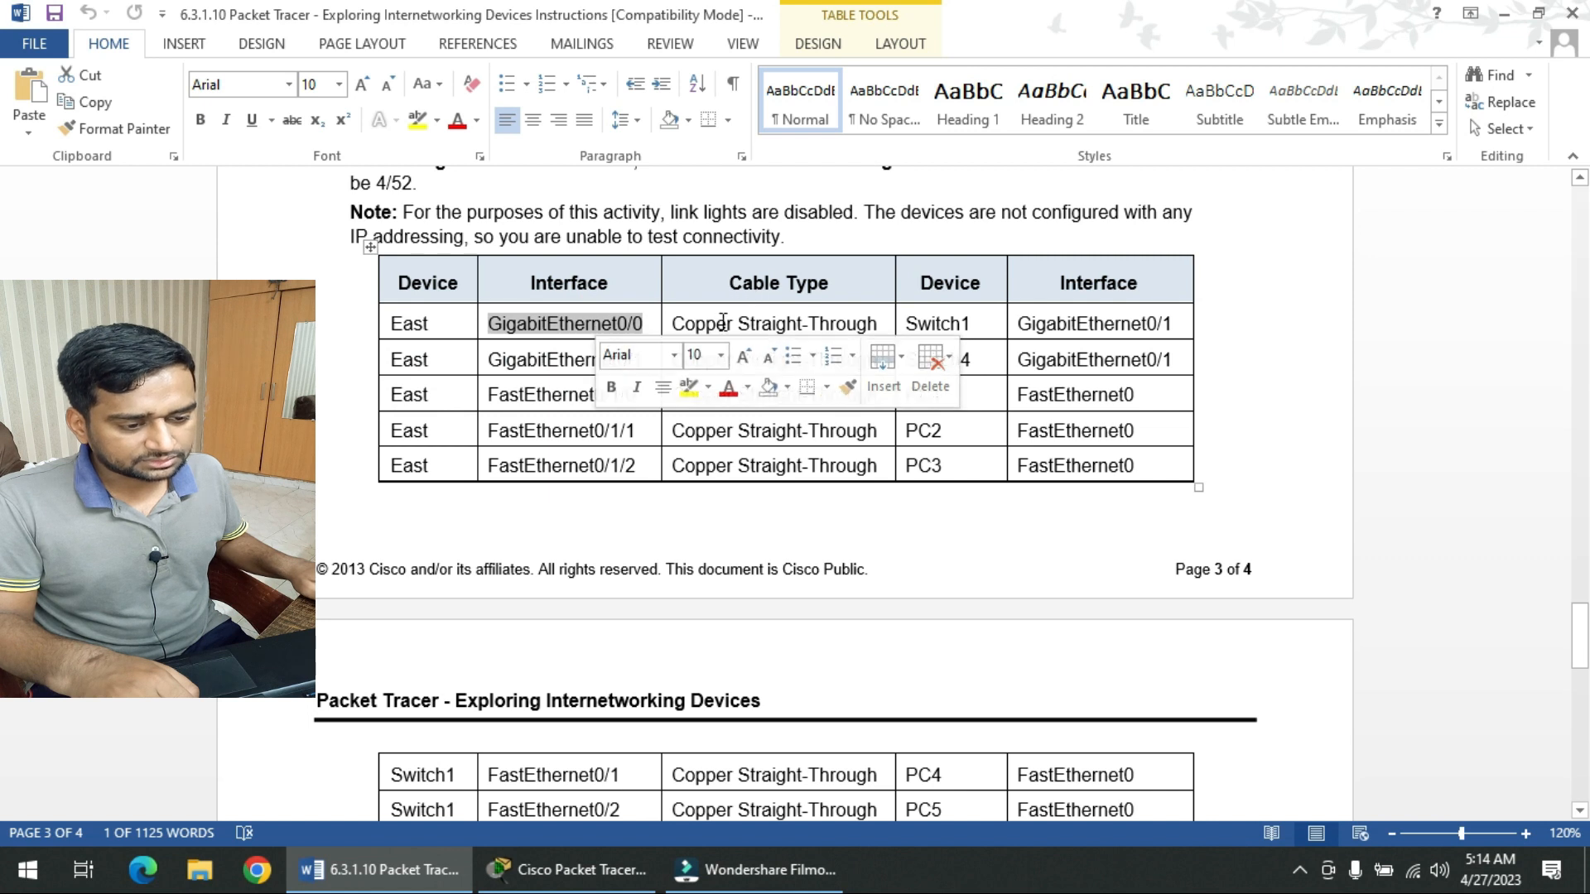
left_click_drag(638, 323, 506, 327)
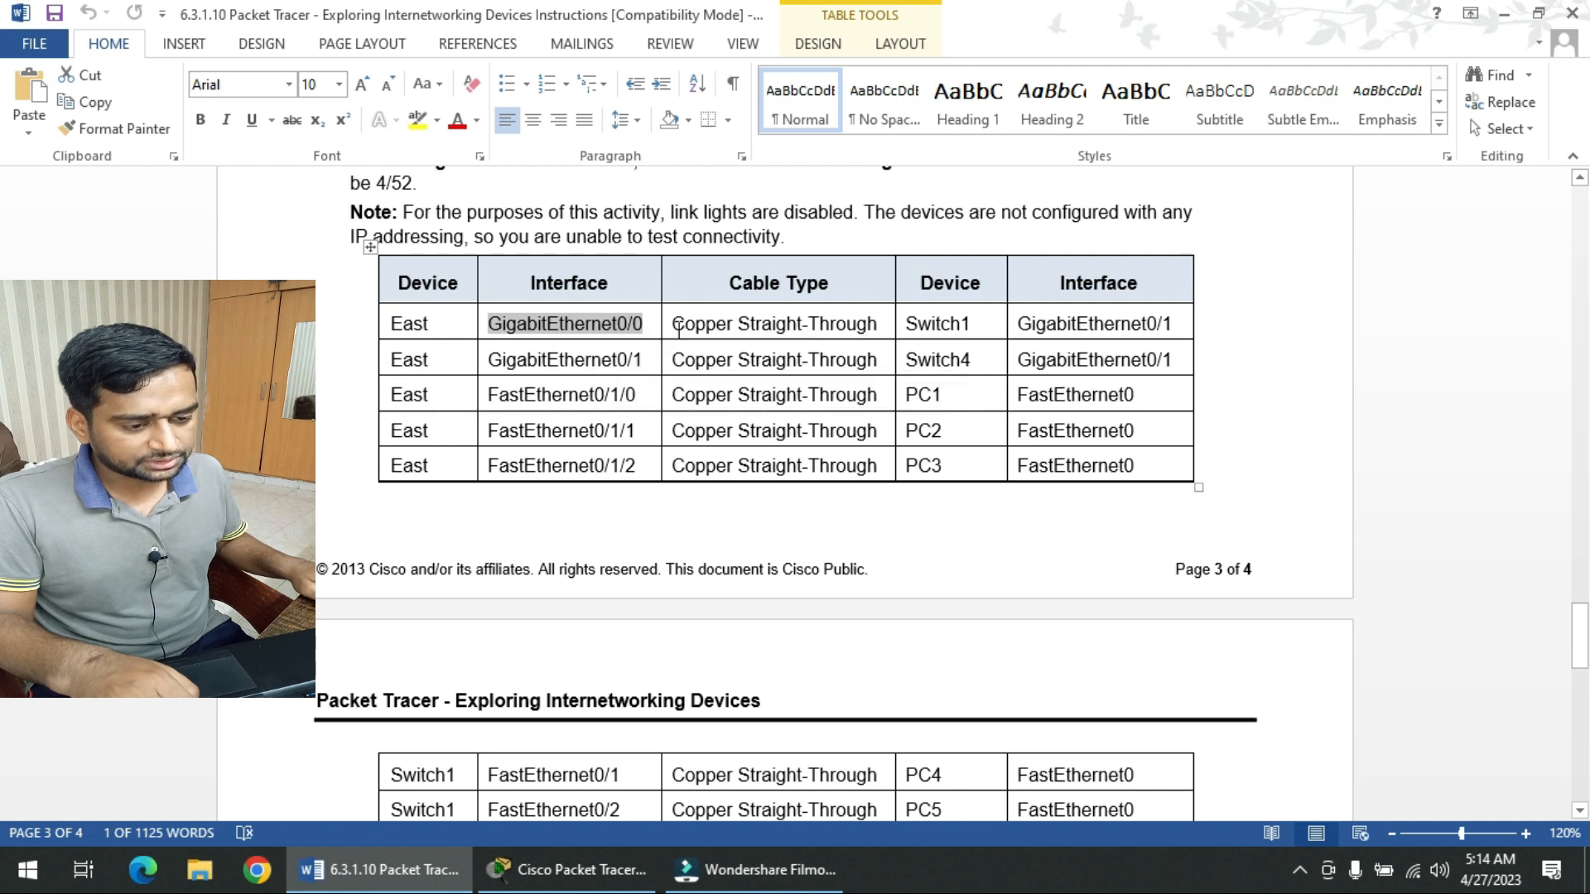
left_click_drag(741, 323, 808, 325)
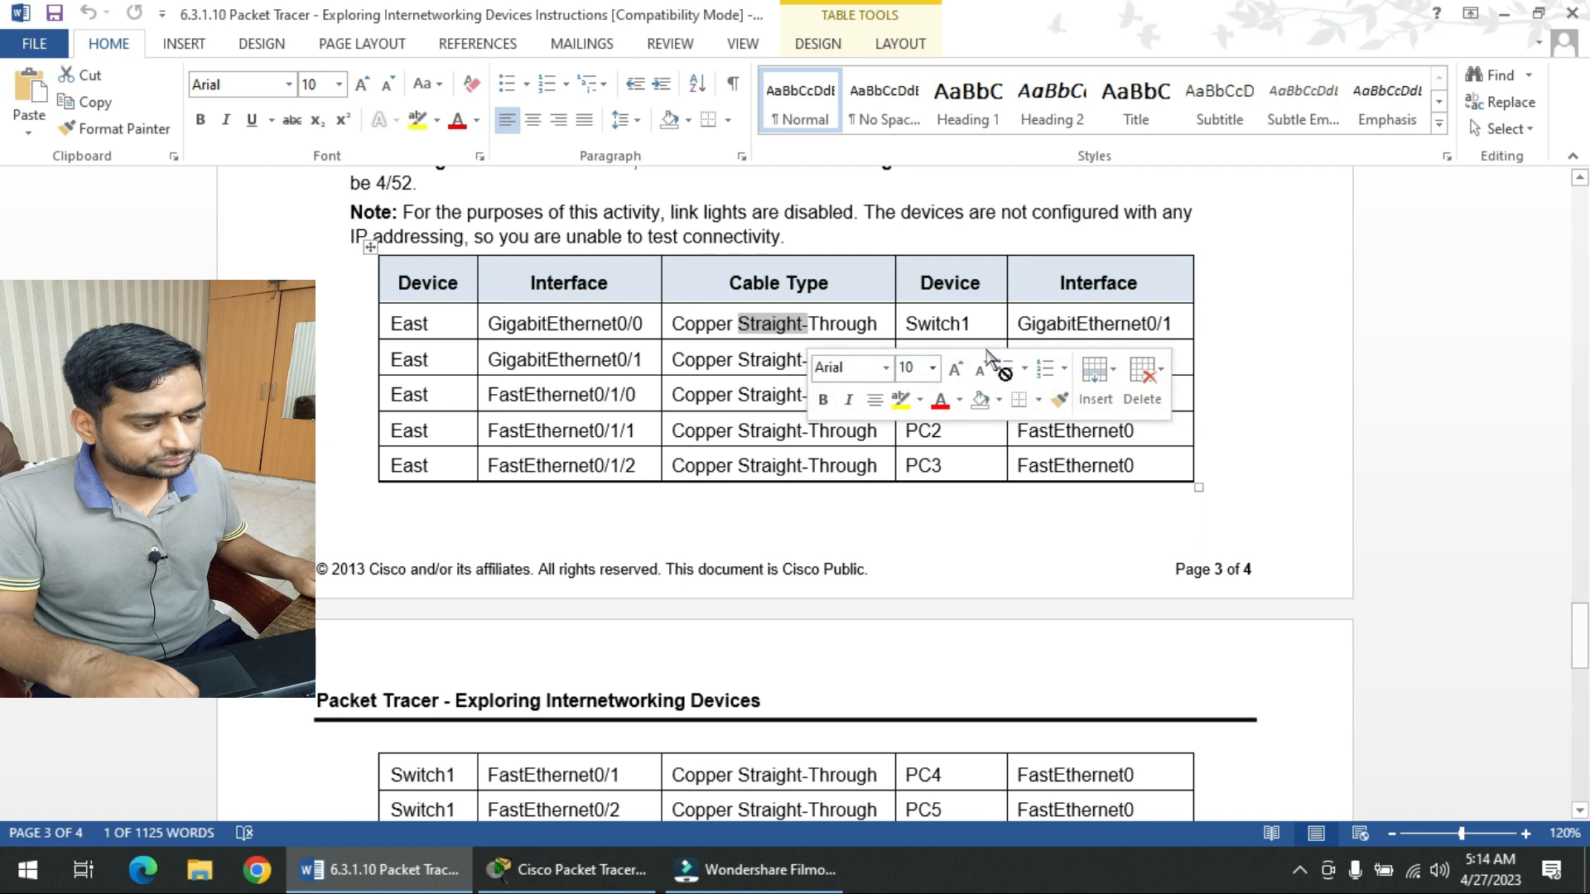
left_click_drag(976, 323, 939, 320)
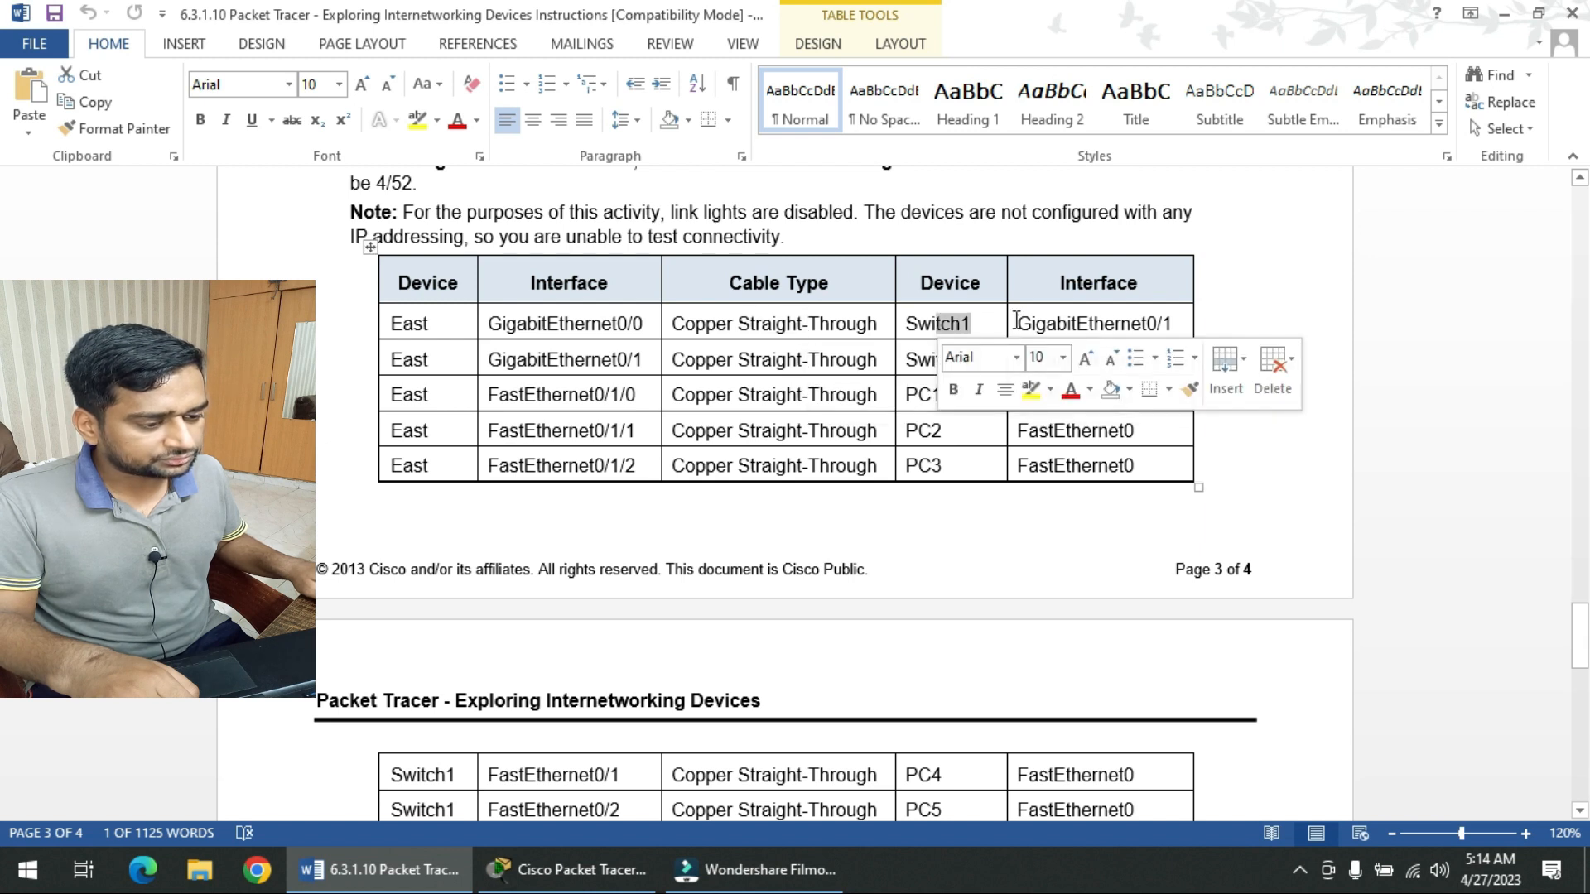
left_click(1107, 323)
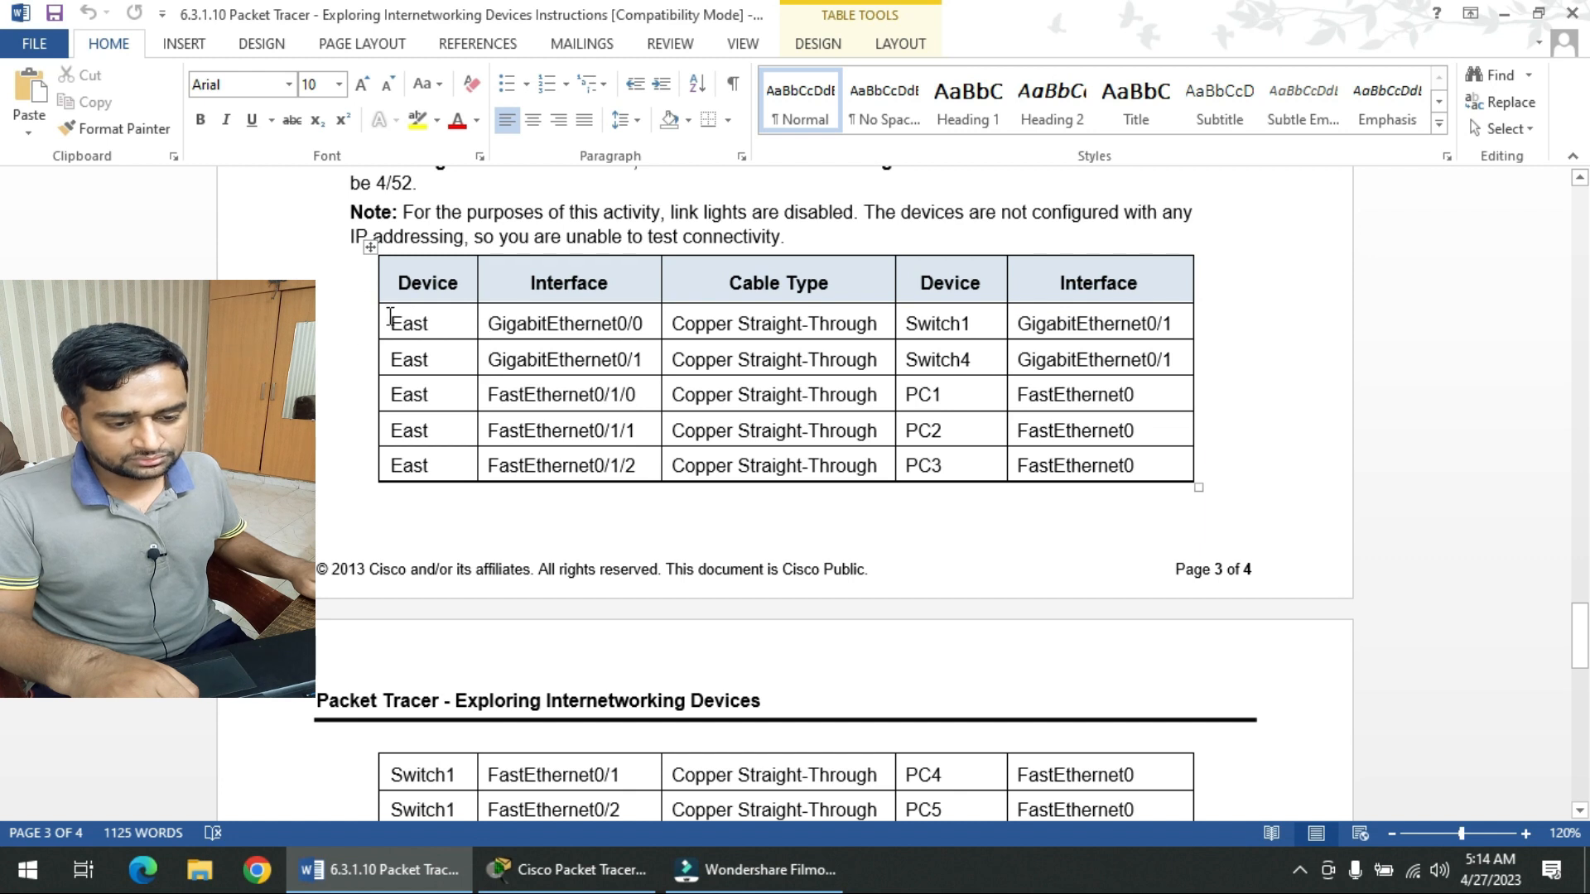
left_click_drag(399, 318, 392, 322)
left_click_drag(643, 324, 410, 328)
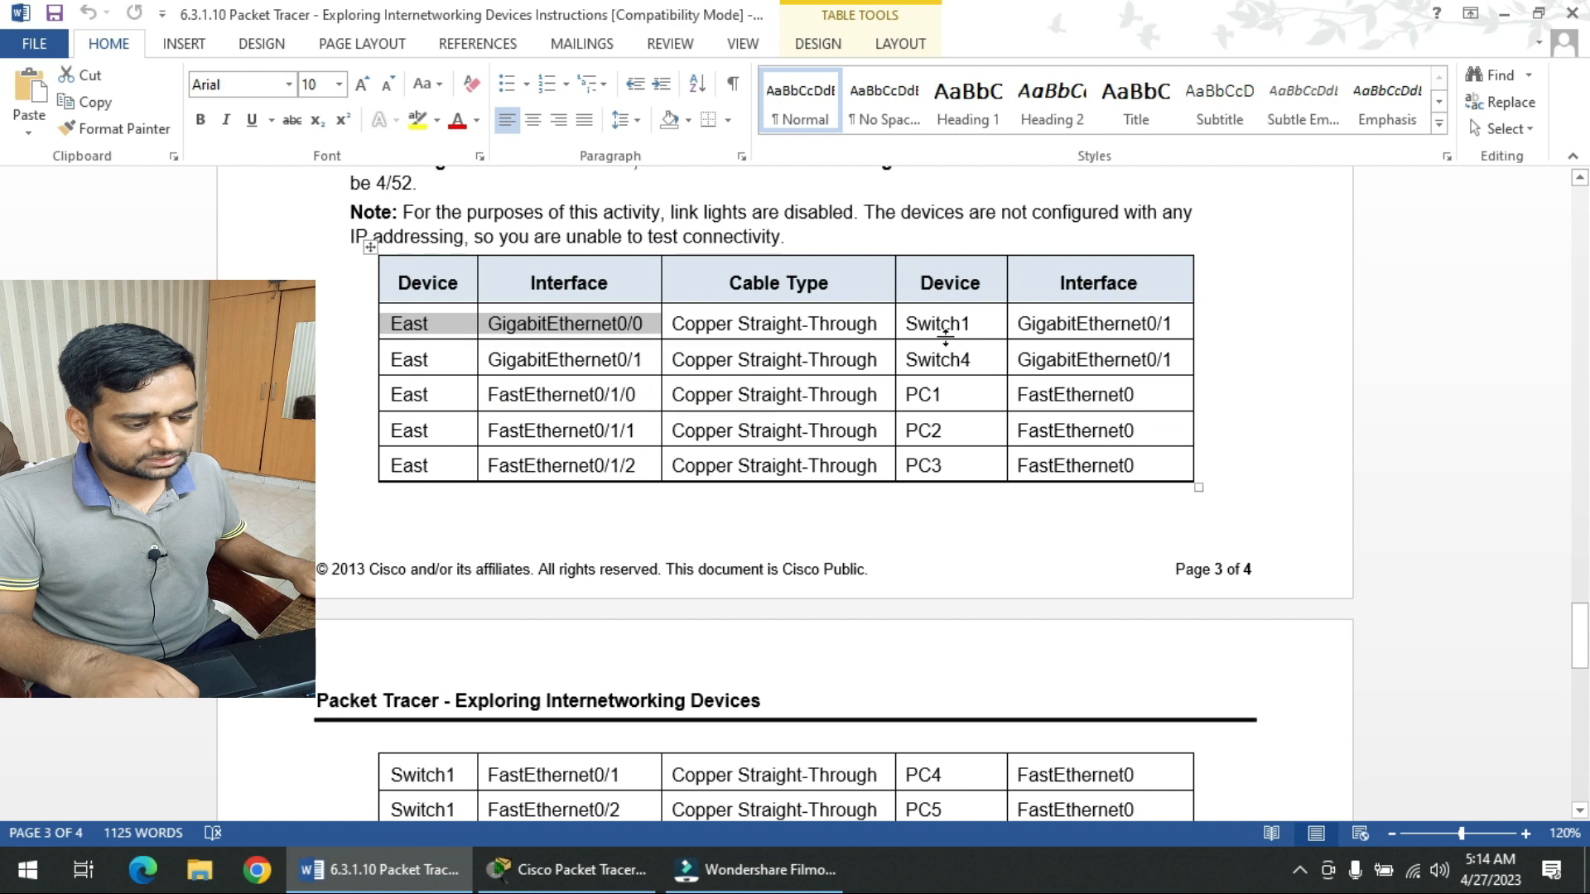
left_click(924, 323)
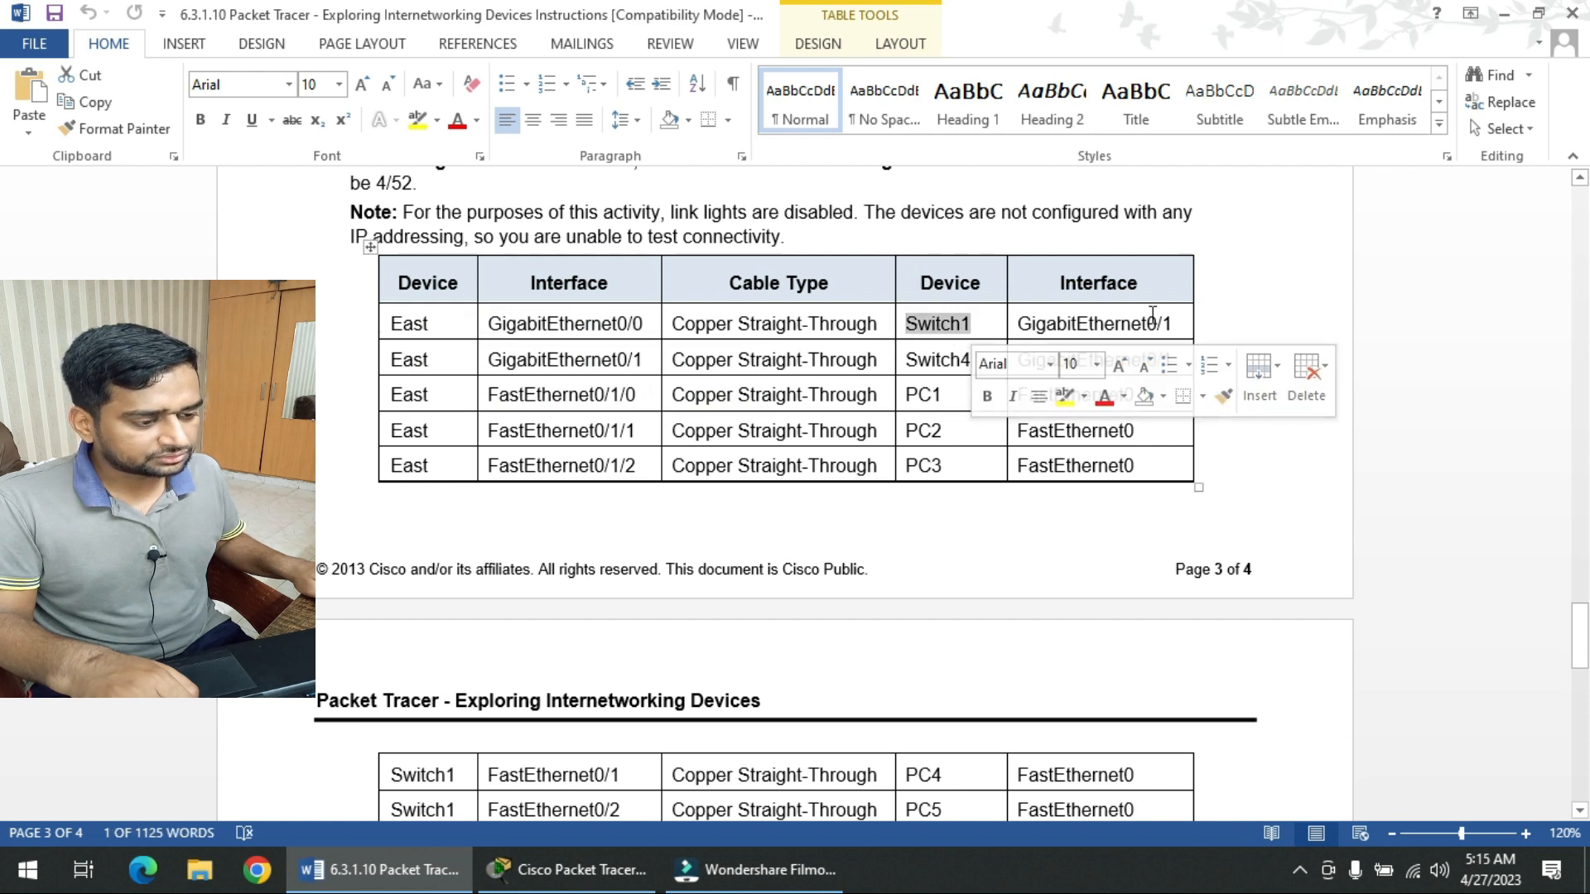
left_click_drag(1172, 323, 927, 324)
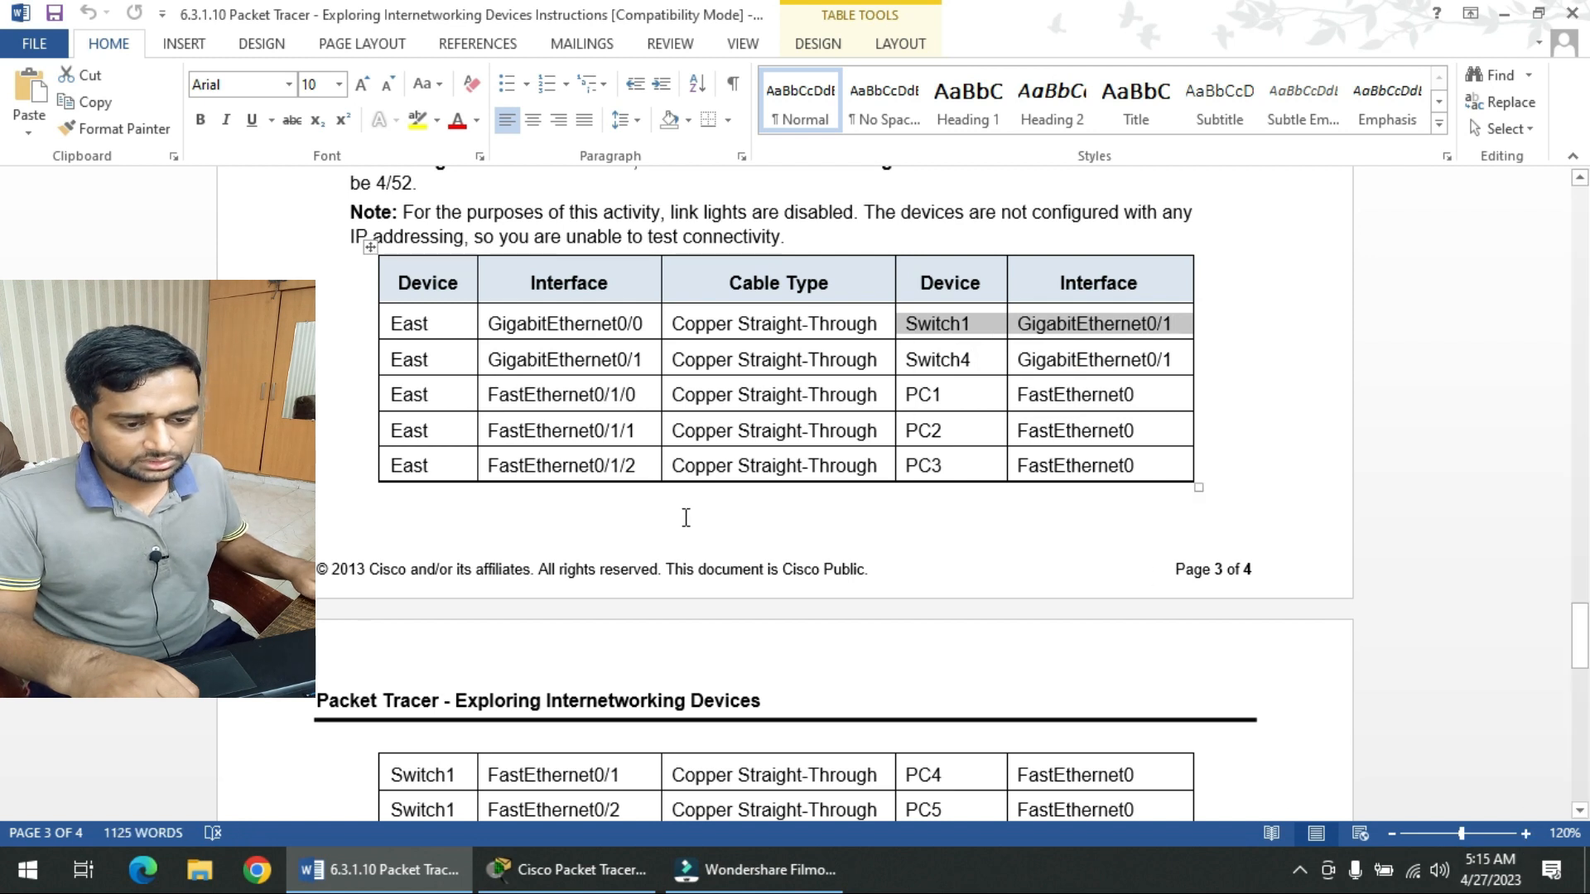
scroll(685, 518, "down", 2)
left_click(521, 288)
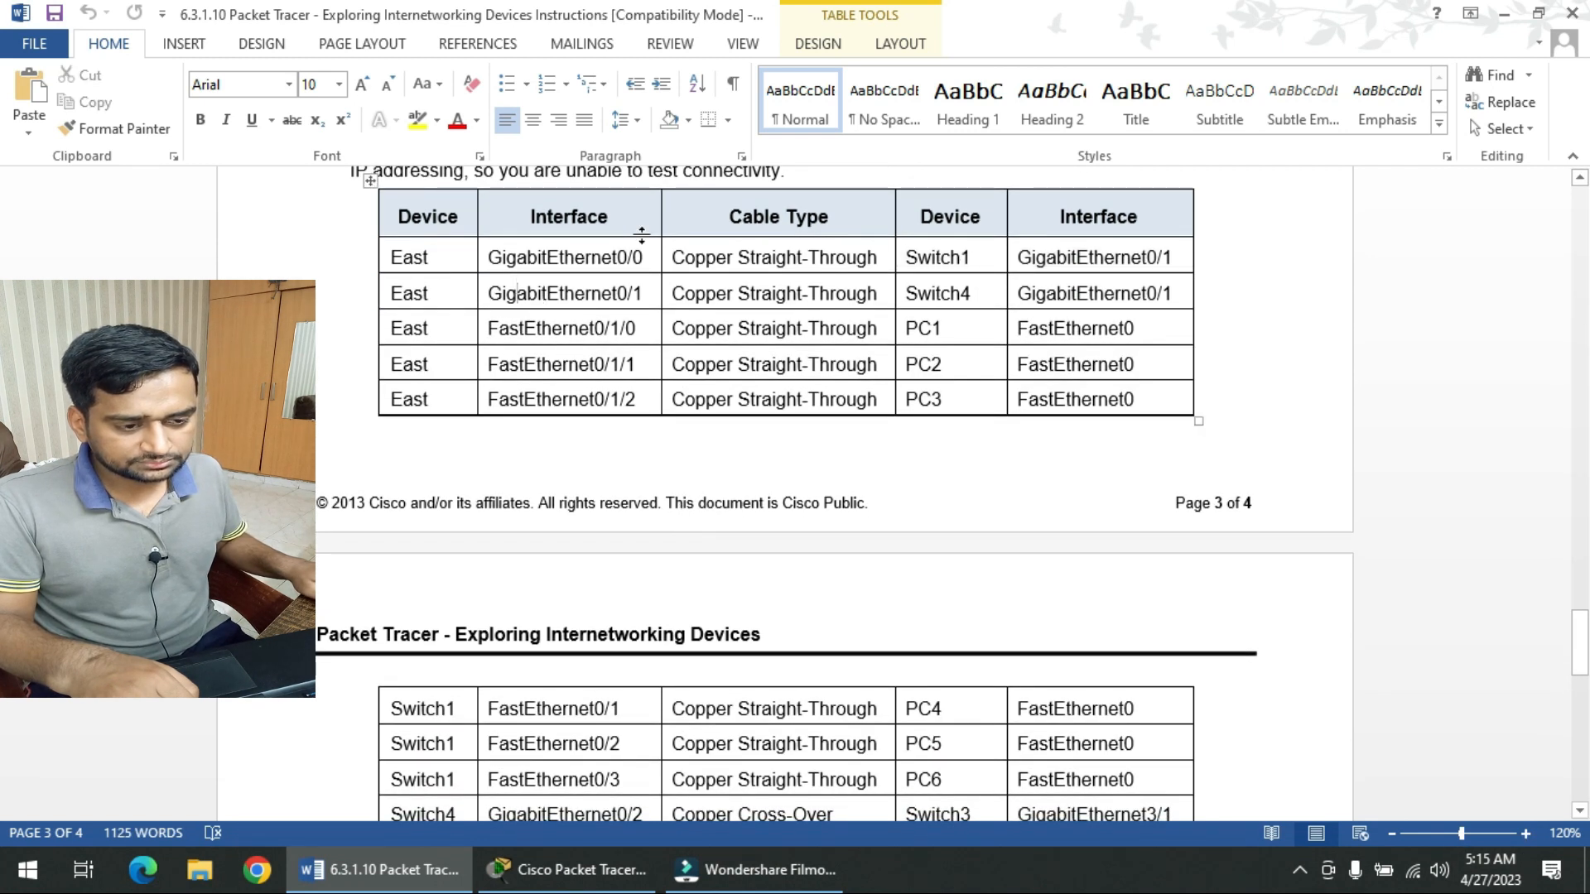
- Arrange the Word instructions over Packet Tracer so that the cabling table and the device topology are both in view
left_click(1500, 15)
scroll(324, 522, "down", 15)
scroll(325, 520, "down", 8)
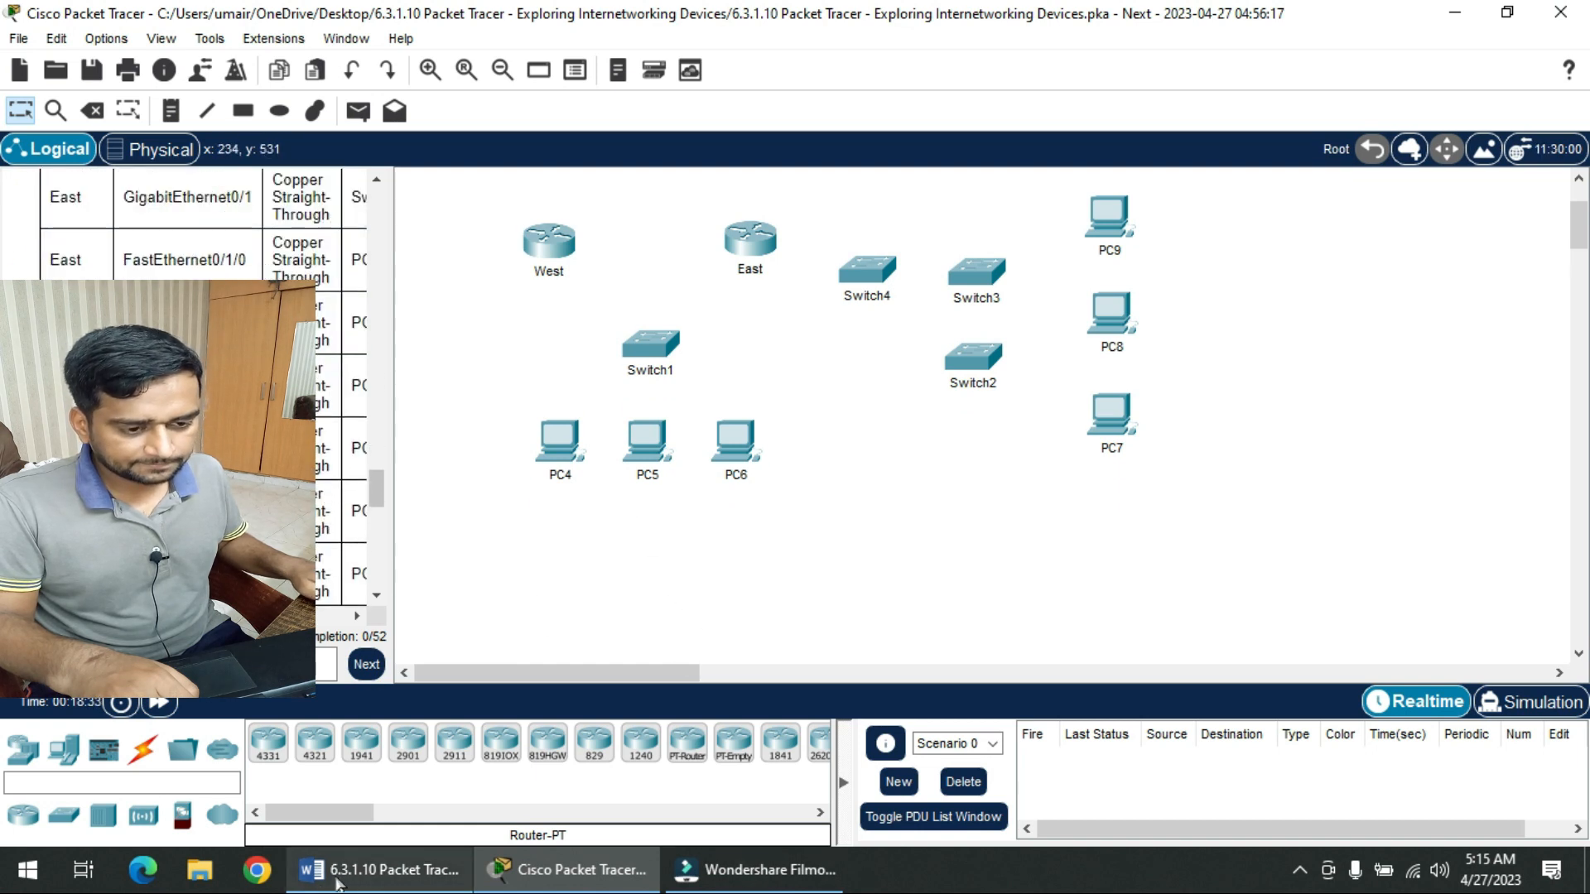
left_click(397, 869)
left_click_drag(951, 15, 1077, 501)
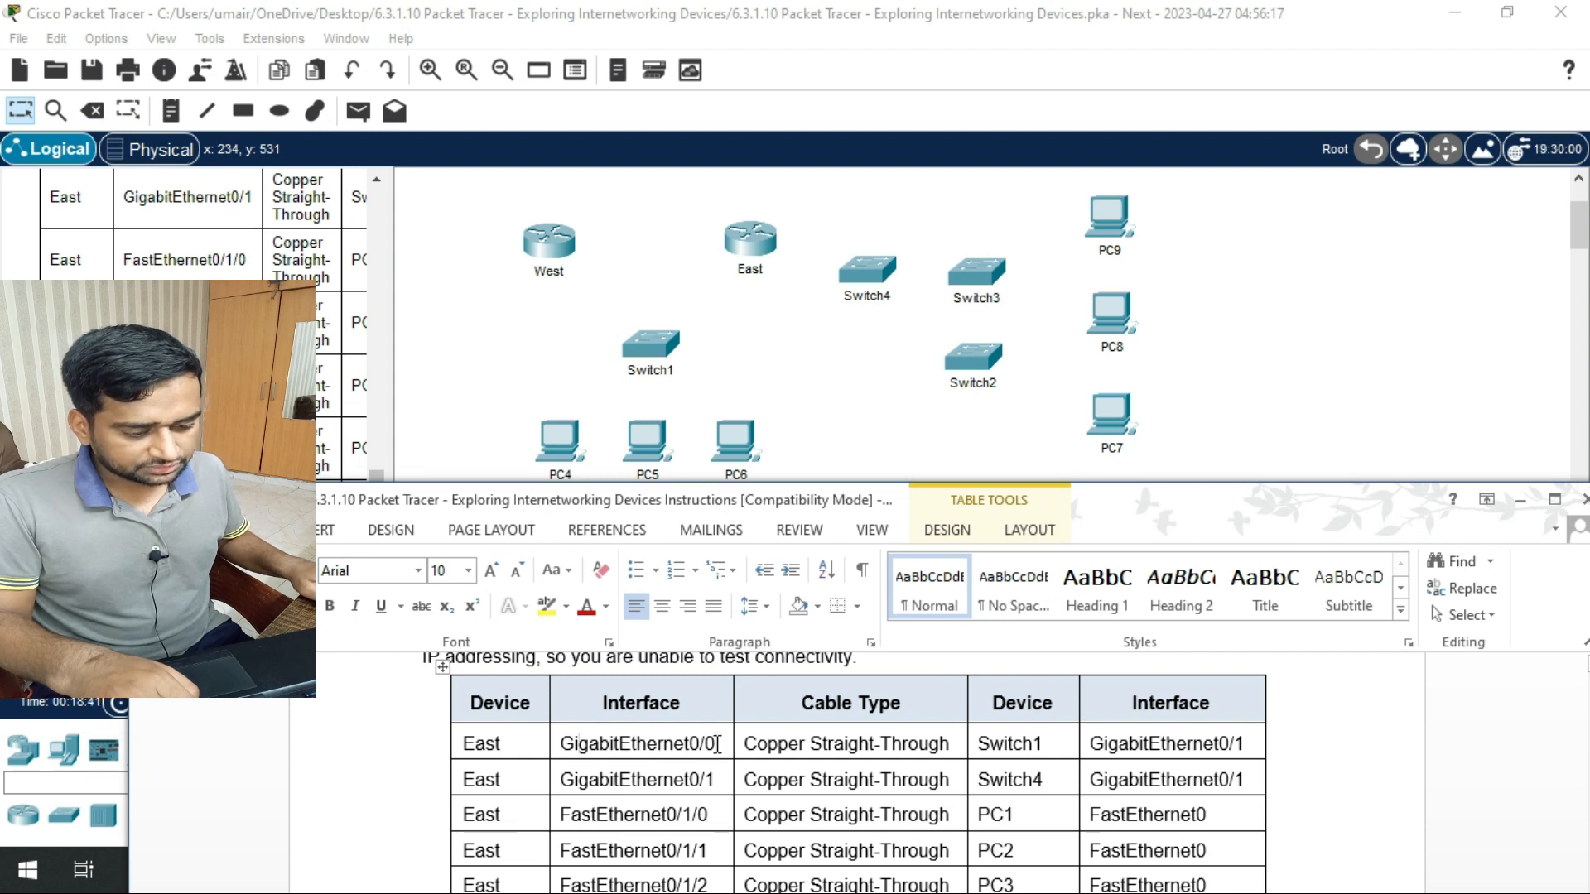
- Connect East's GigabitEthernet0/0 to Switch1's GigabitEthernet0/1 with a Copper Straight-Through cable, as listed in the table's first row
double_click(680, 739)
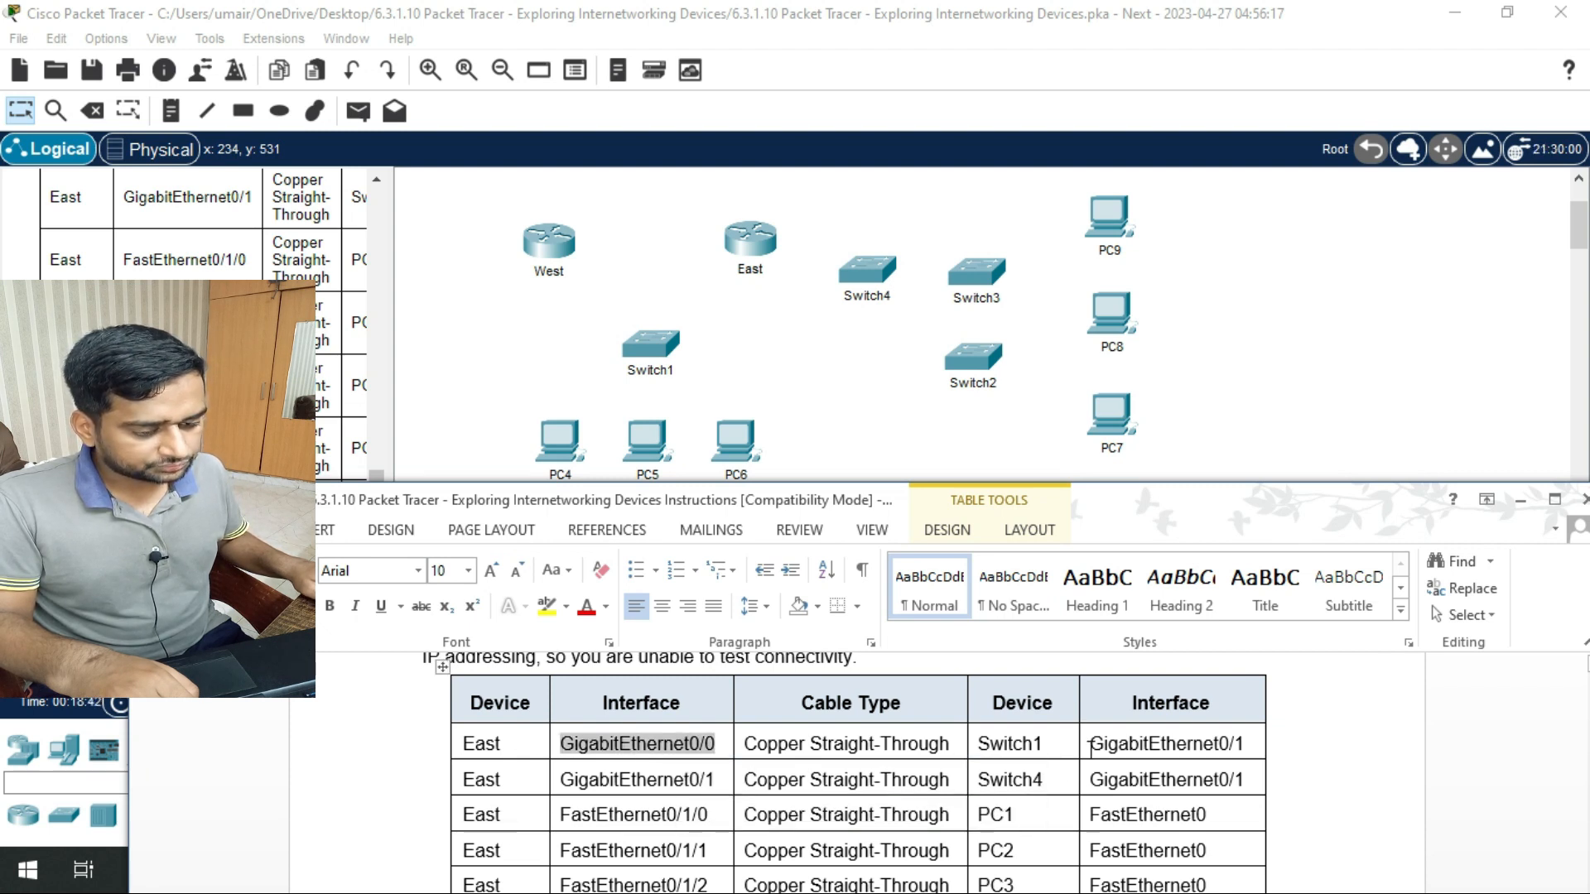
left_click_drag(1091, 746, 1238, 745)
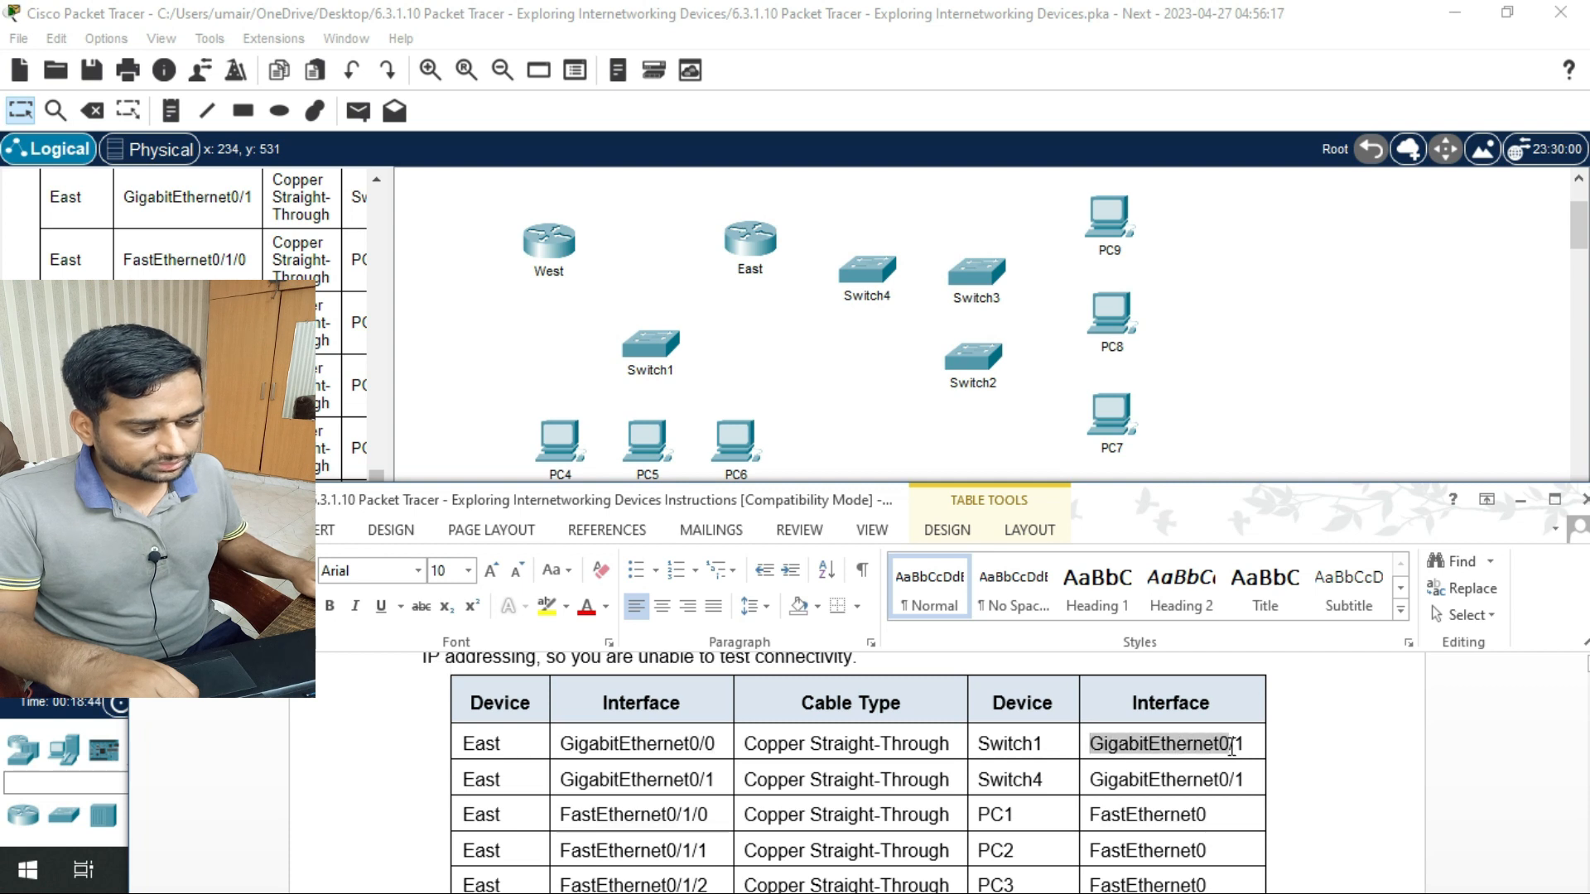
left_click(1288, 398)
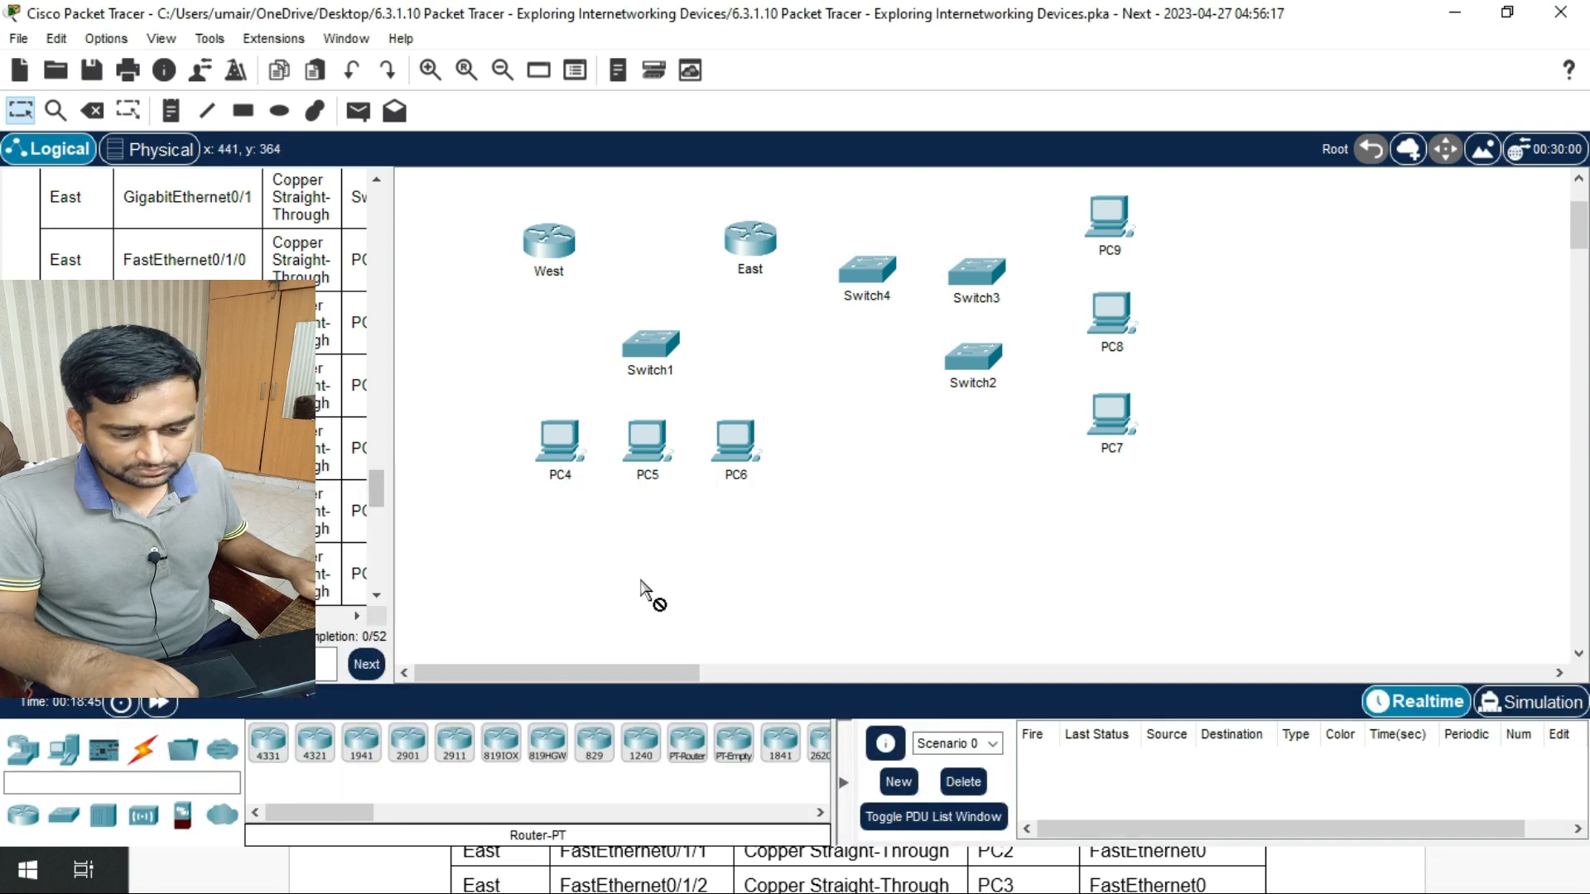
left_click(143, 749)
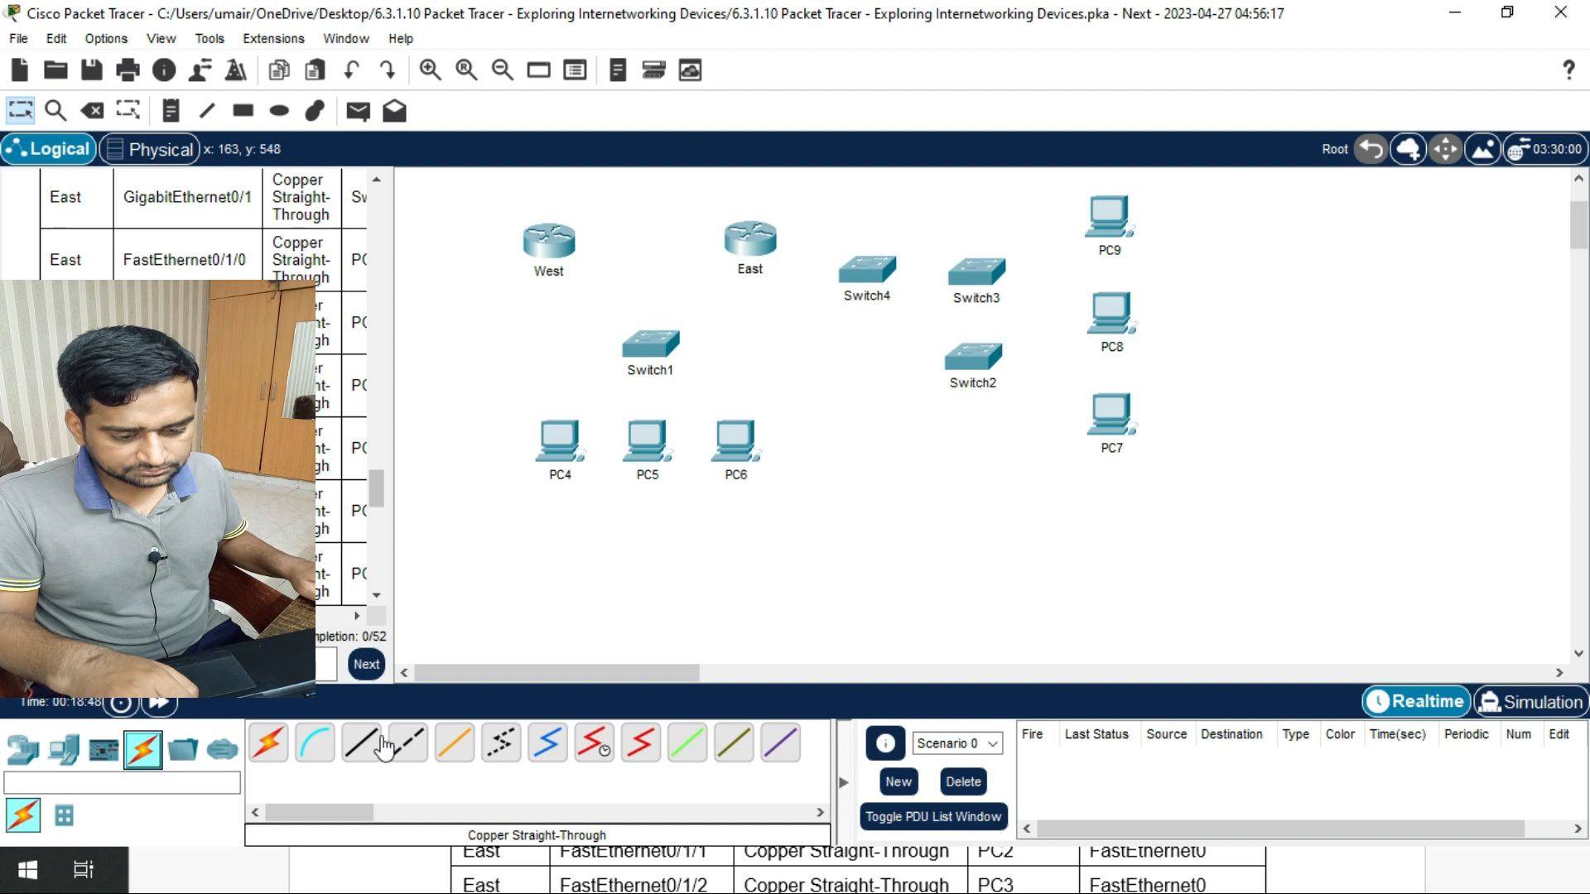
left_click(371, 754)
left_click(755, 228)
left_click(910, 307)
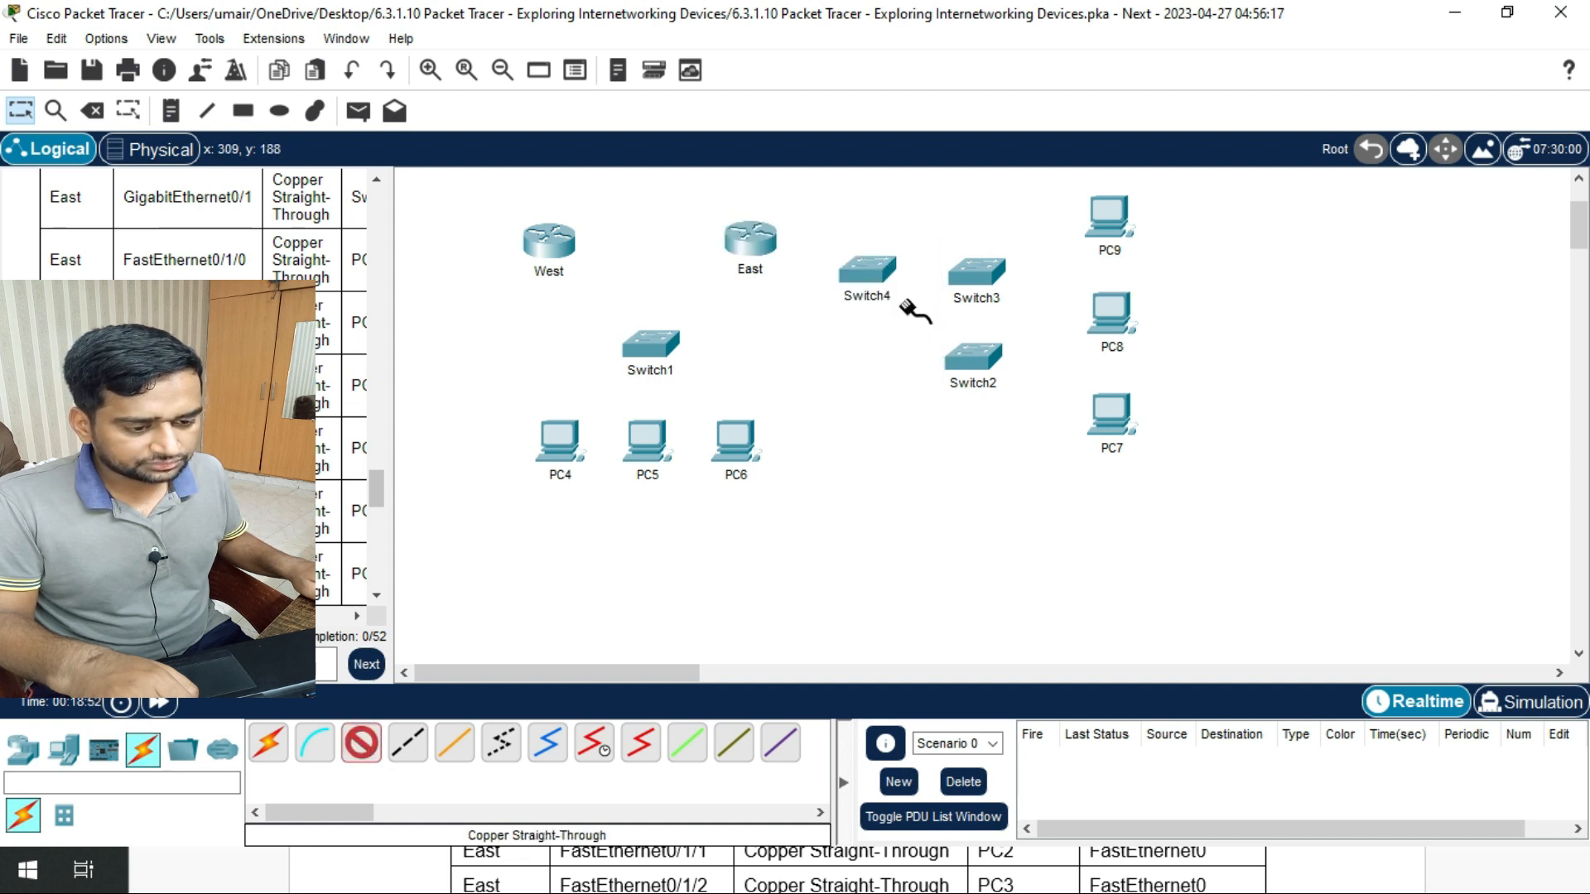
left_click(651, 345)
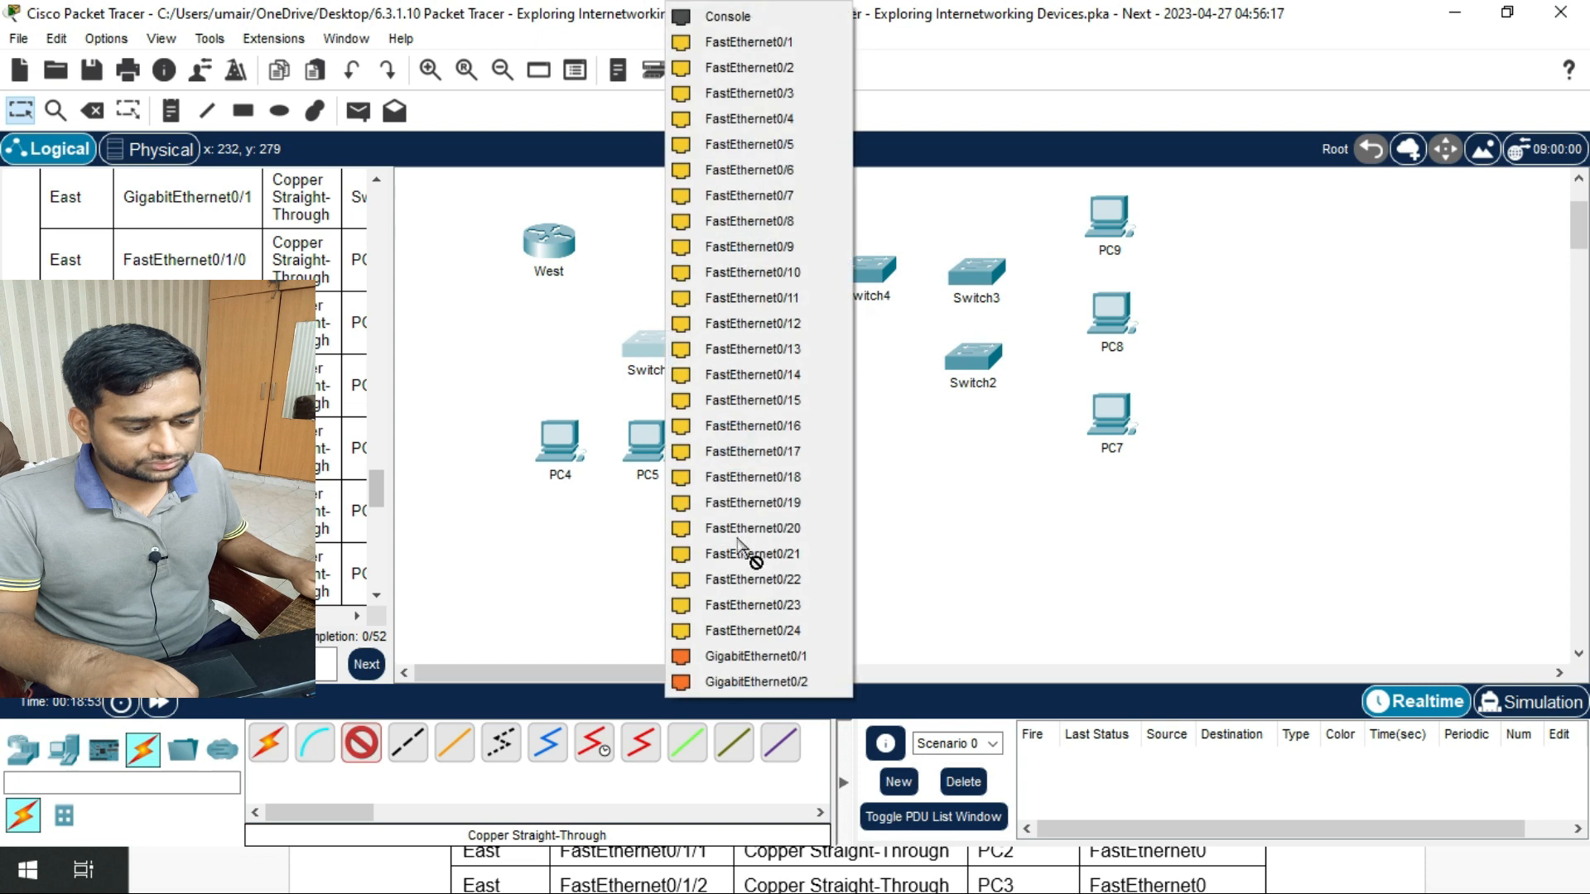
left_click(736, 658)
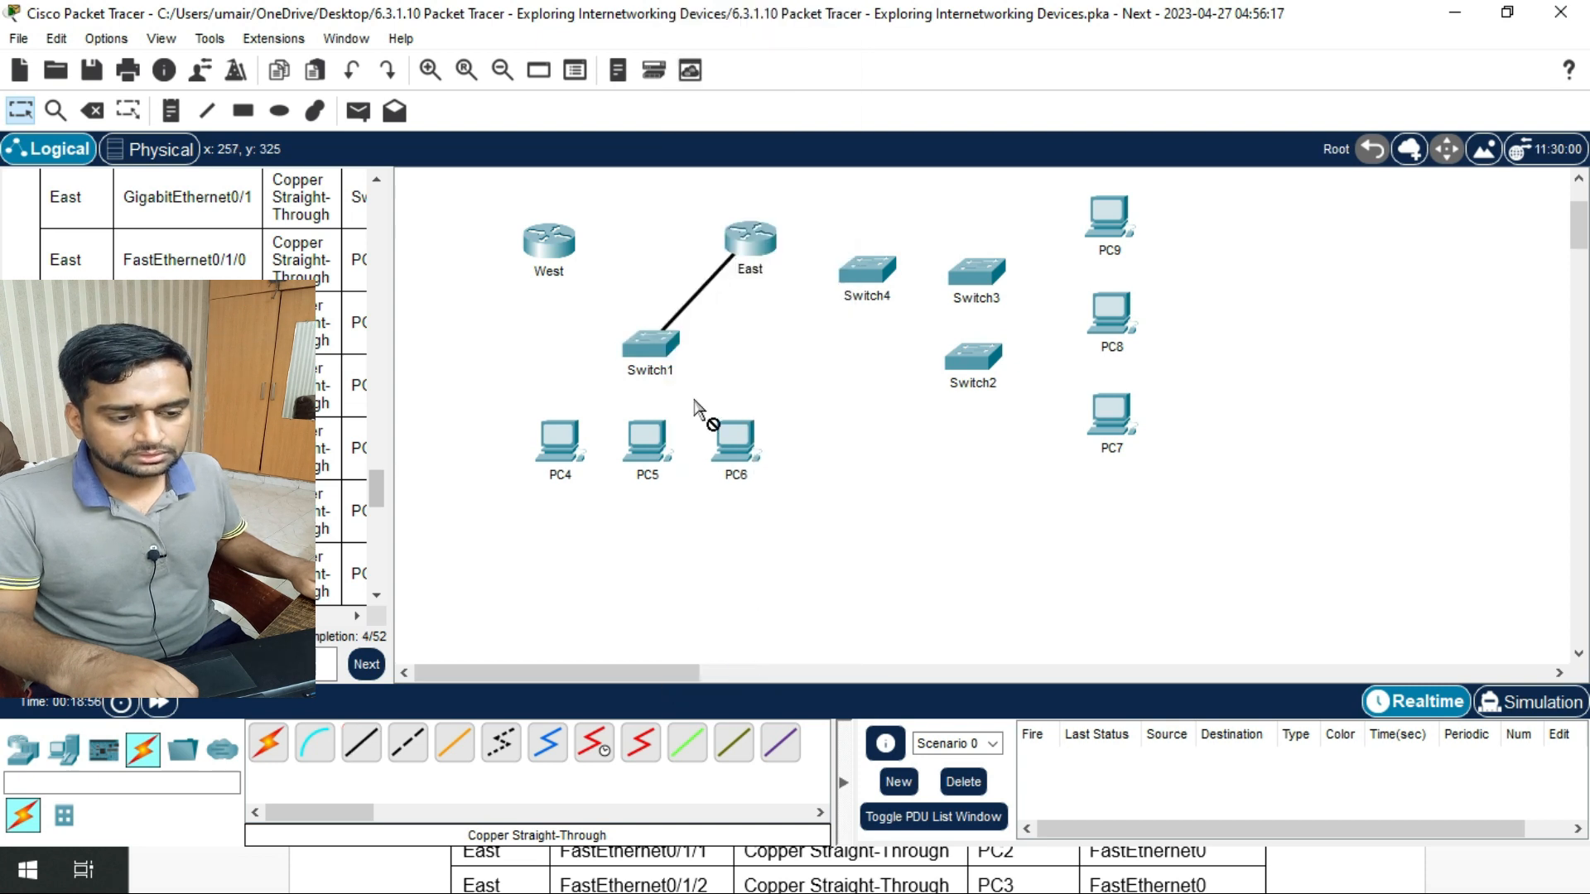
- Enable Always Show Port Labels in Logical Workspace in the Packet Tracer preferences
left_click(106, 38)
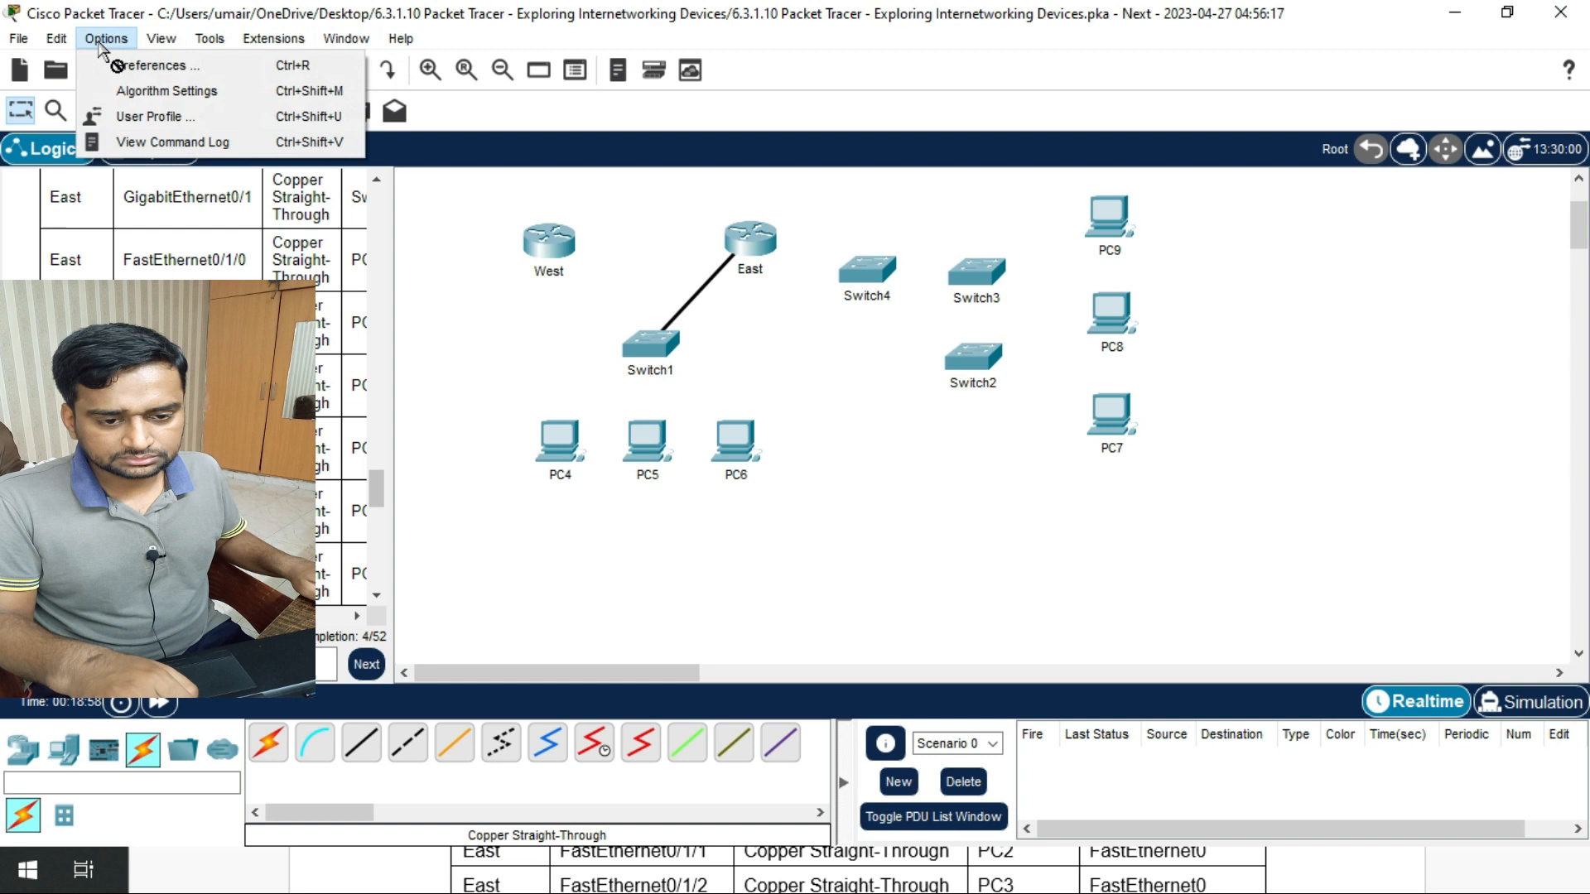
left_click(276, 64)
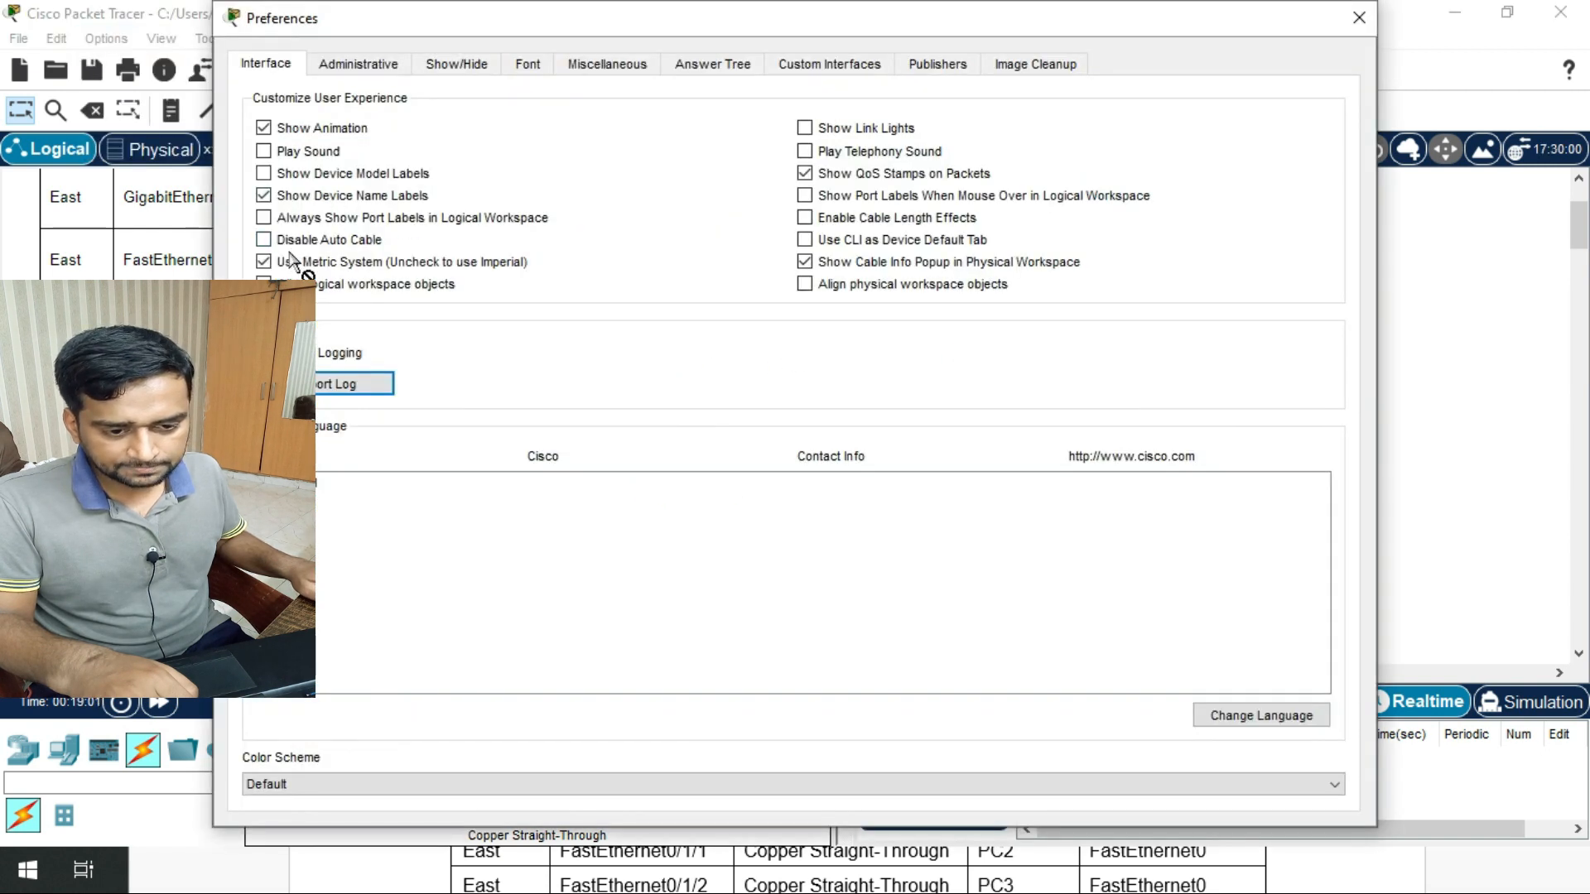
left_click(264, 218)
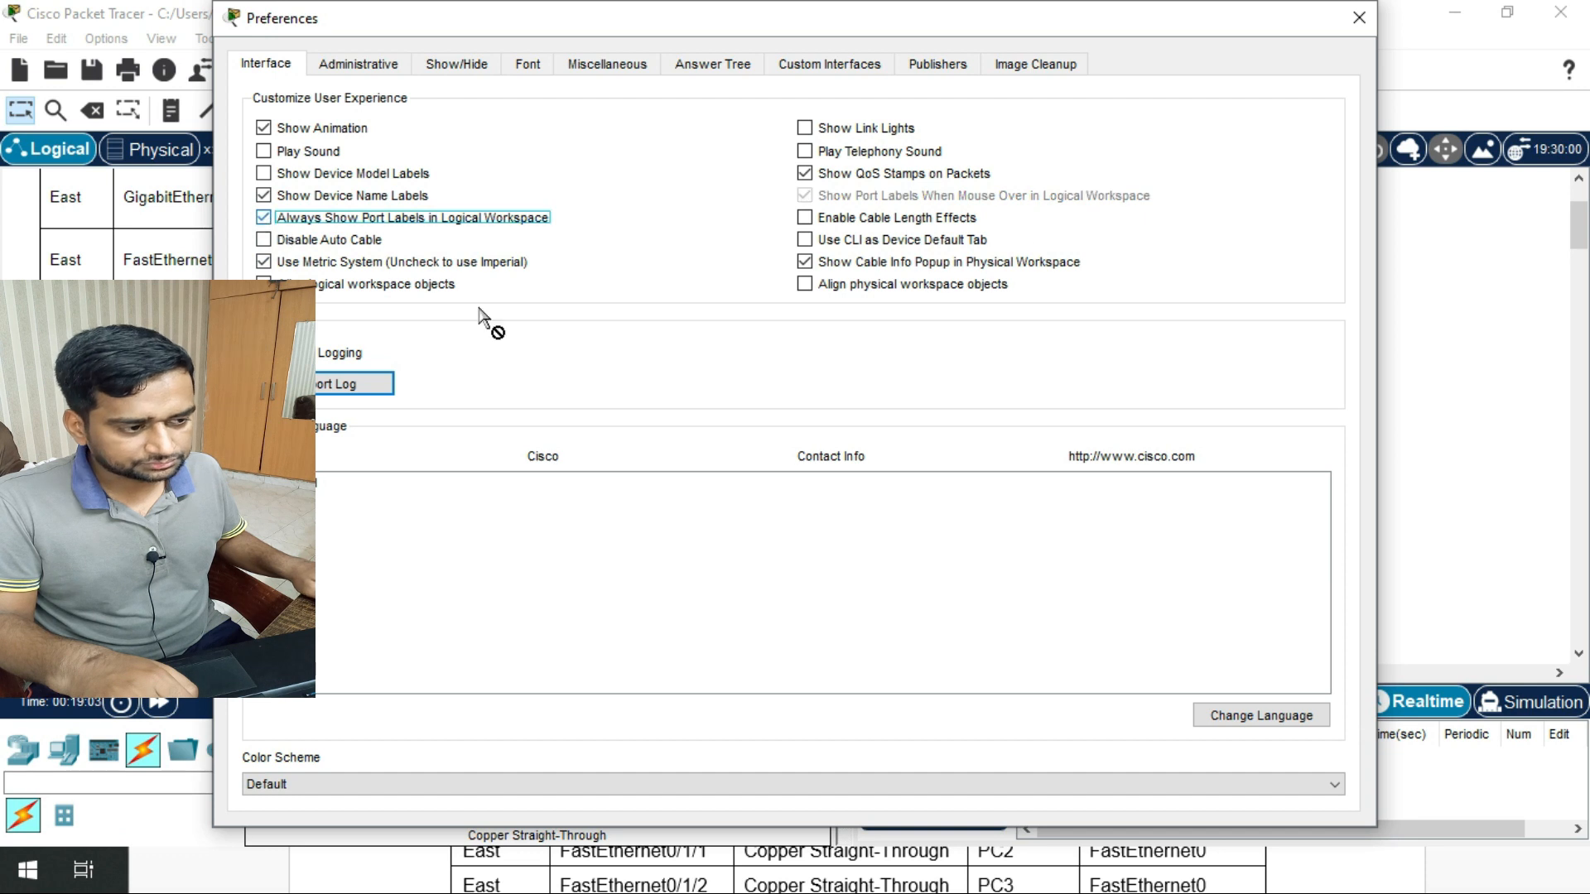
left_click(1359, 18)
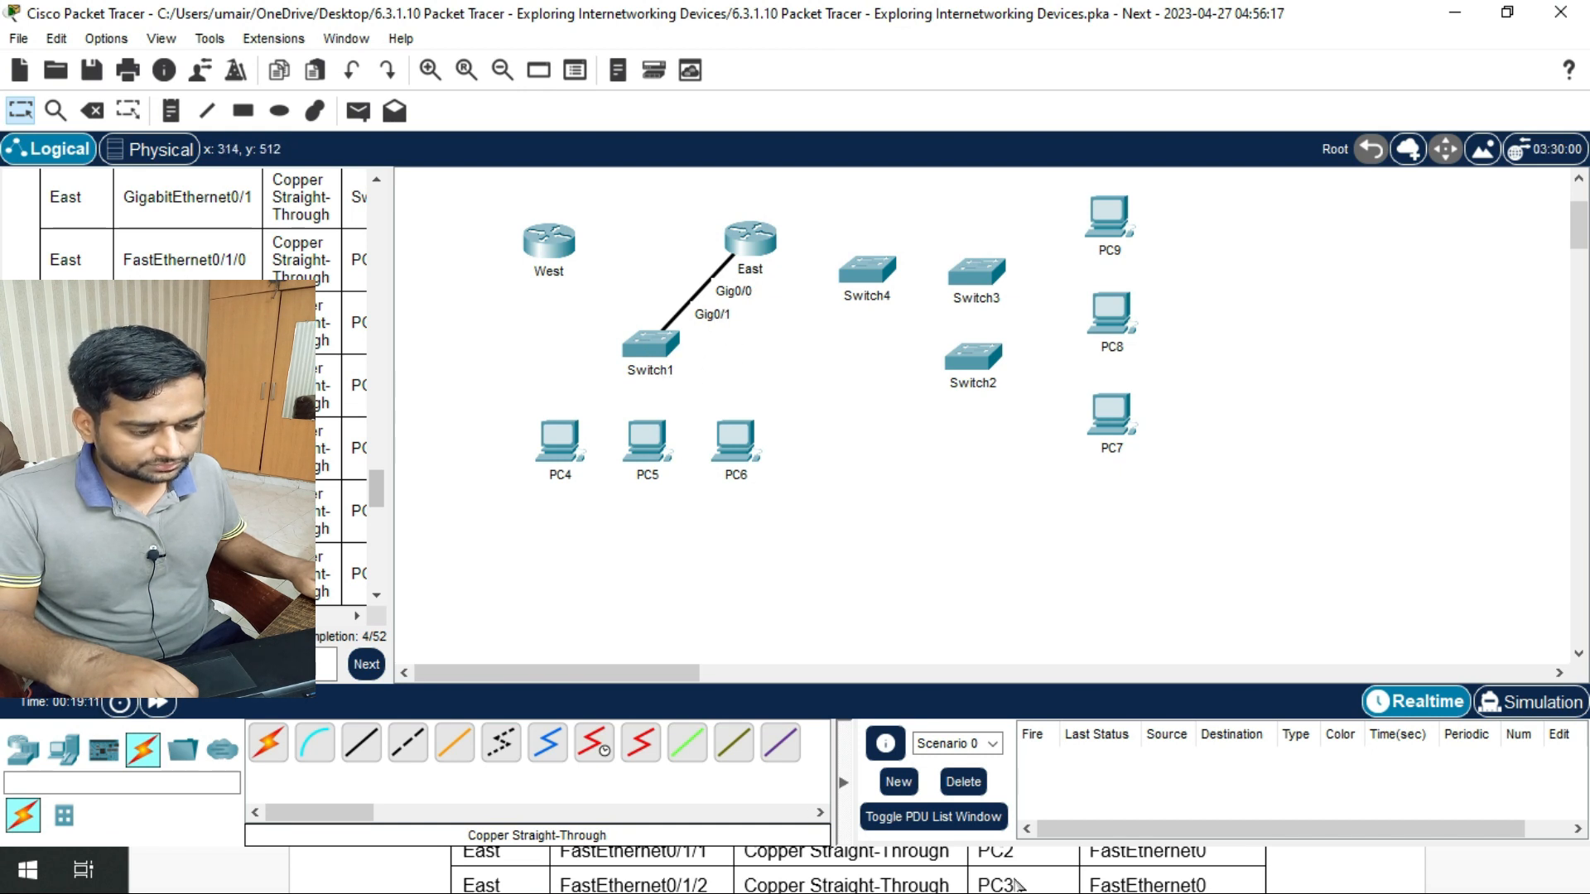
- Highlight the East–Switch1 row of the Word cabling table in yellow and move the Word window to reveal more rows
left_click(1072, 882)
left_click_drag(723, 748, 561, 743)
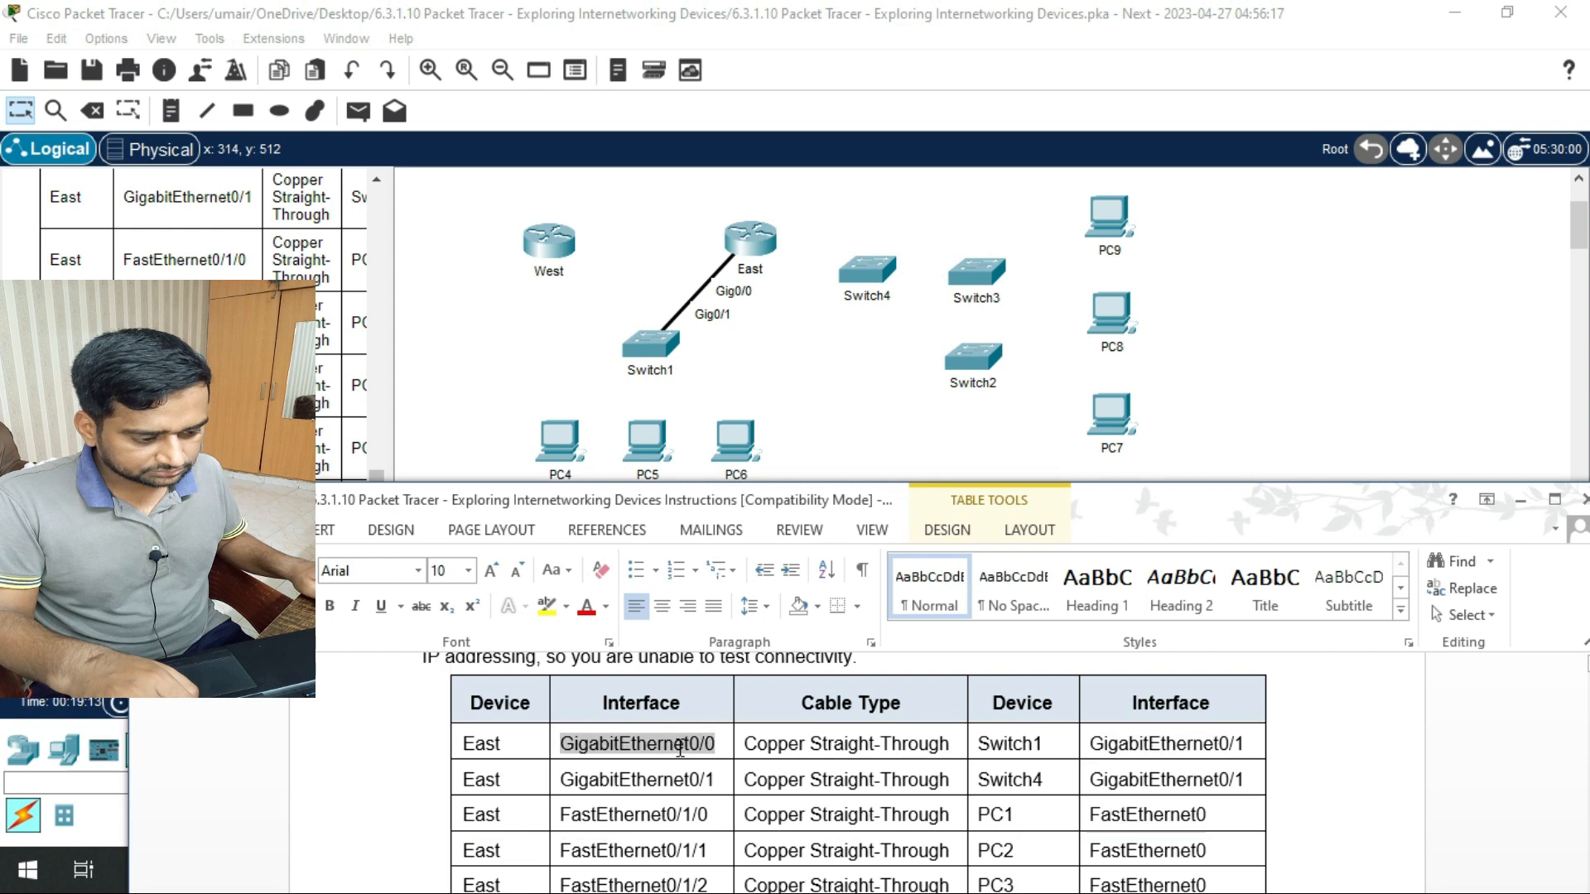
left_click_drag(1197, 744, 510, 729)
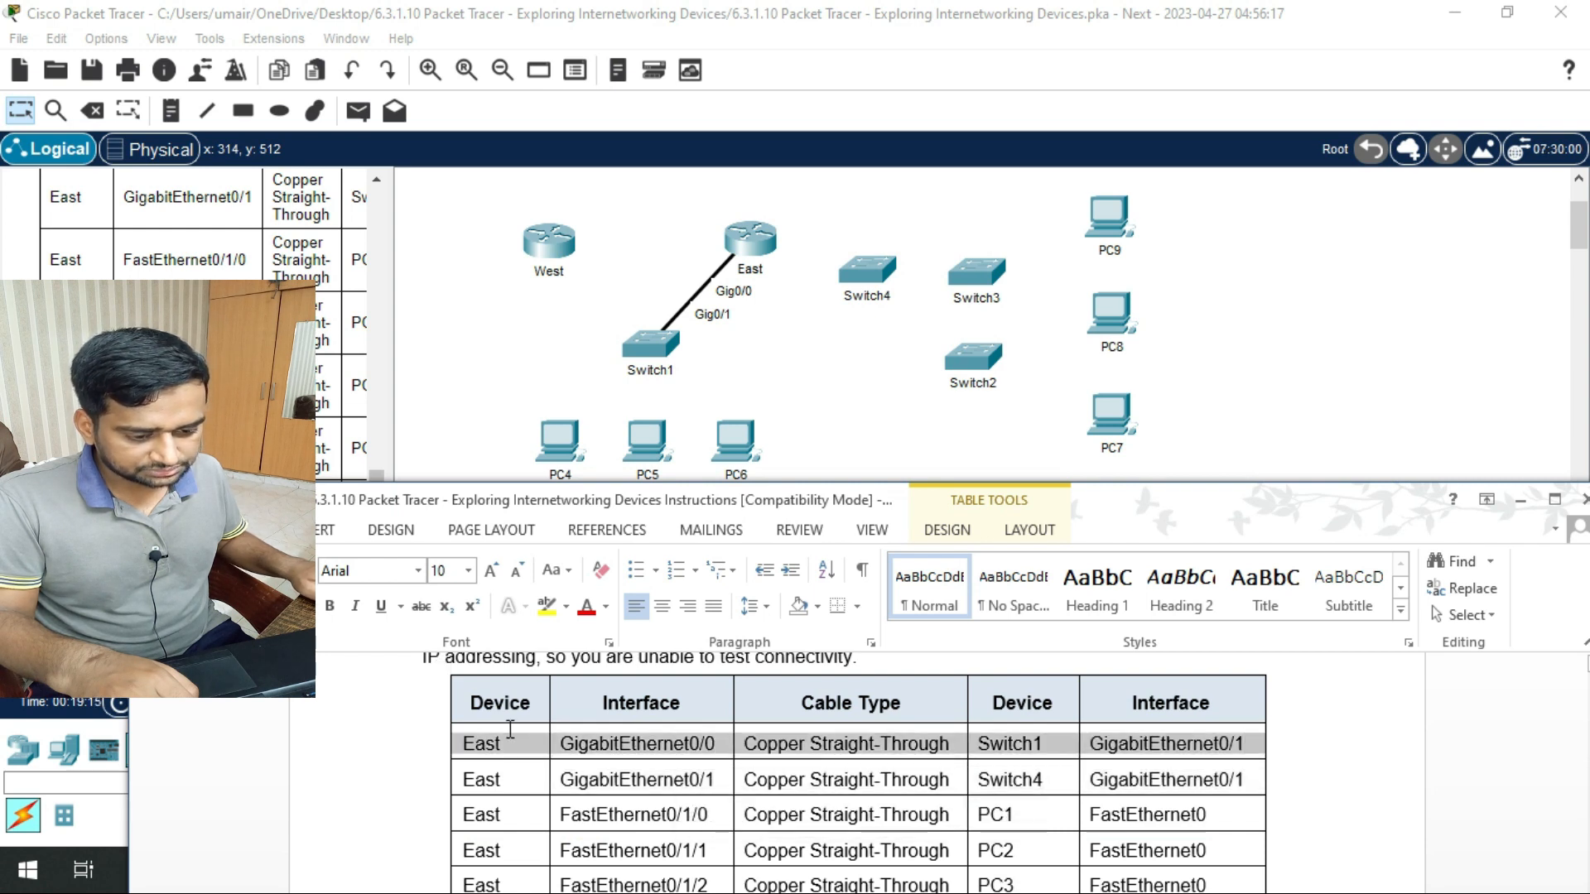
left_click(546, 605)
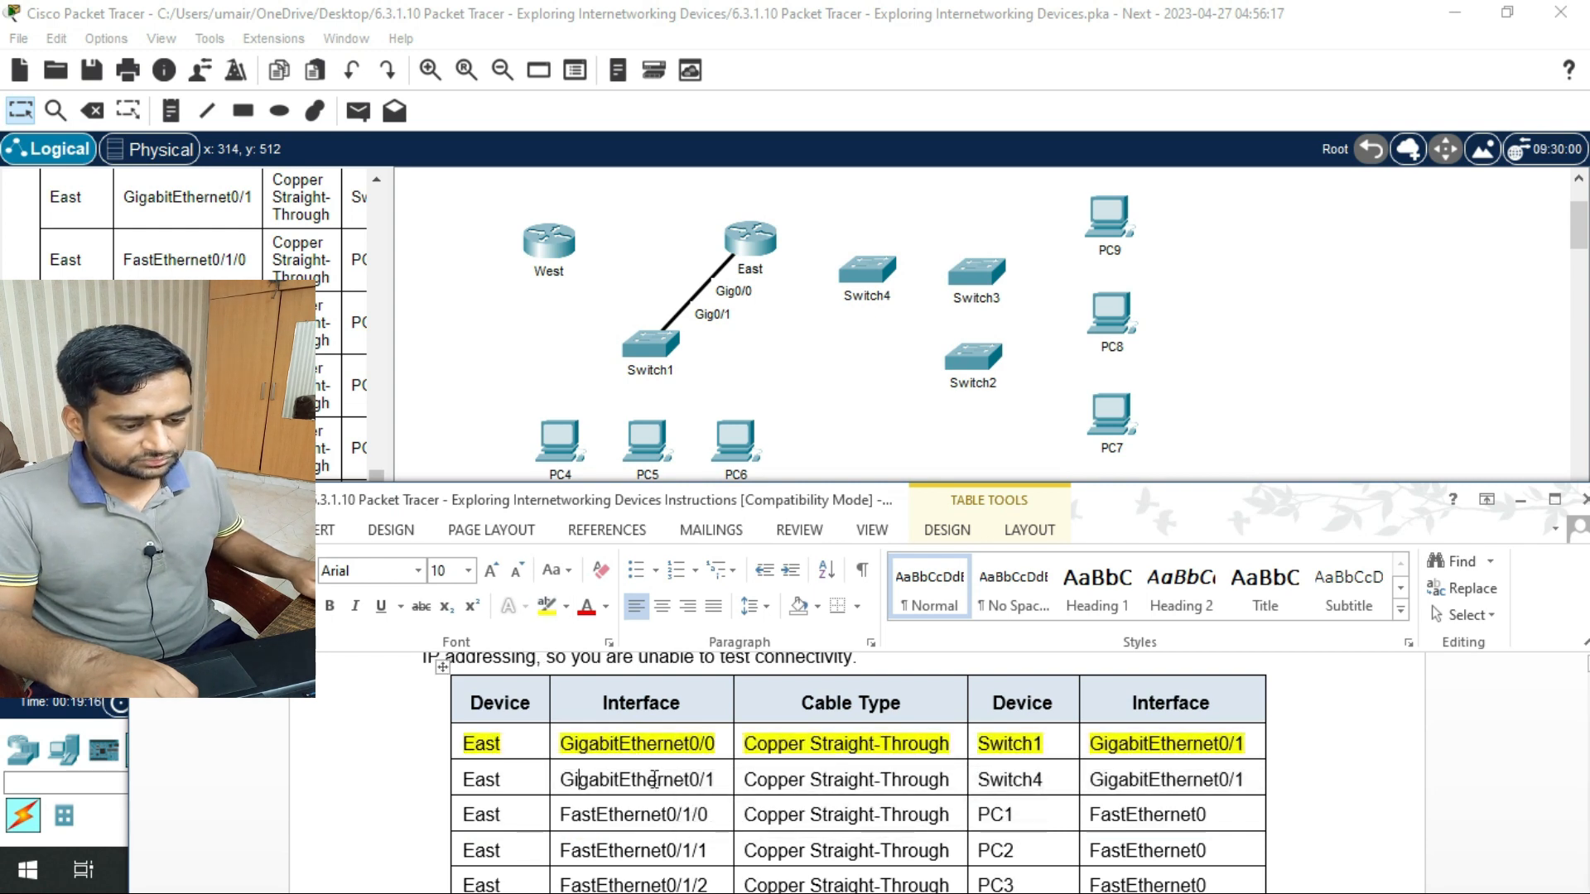
left_click_drag(751, 506, 725, 391)
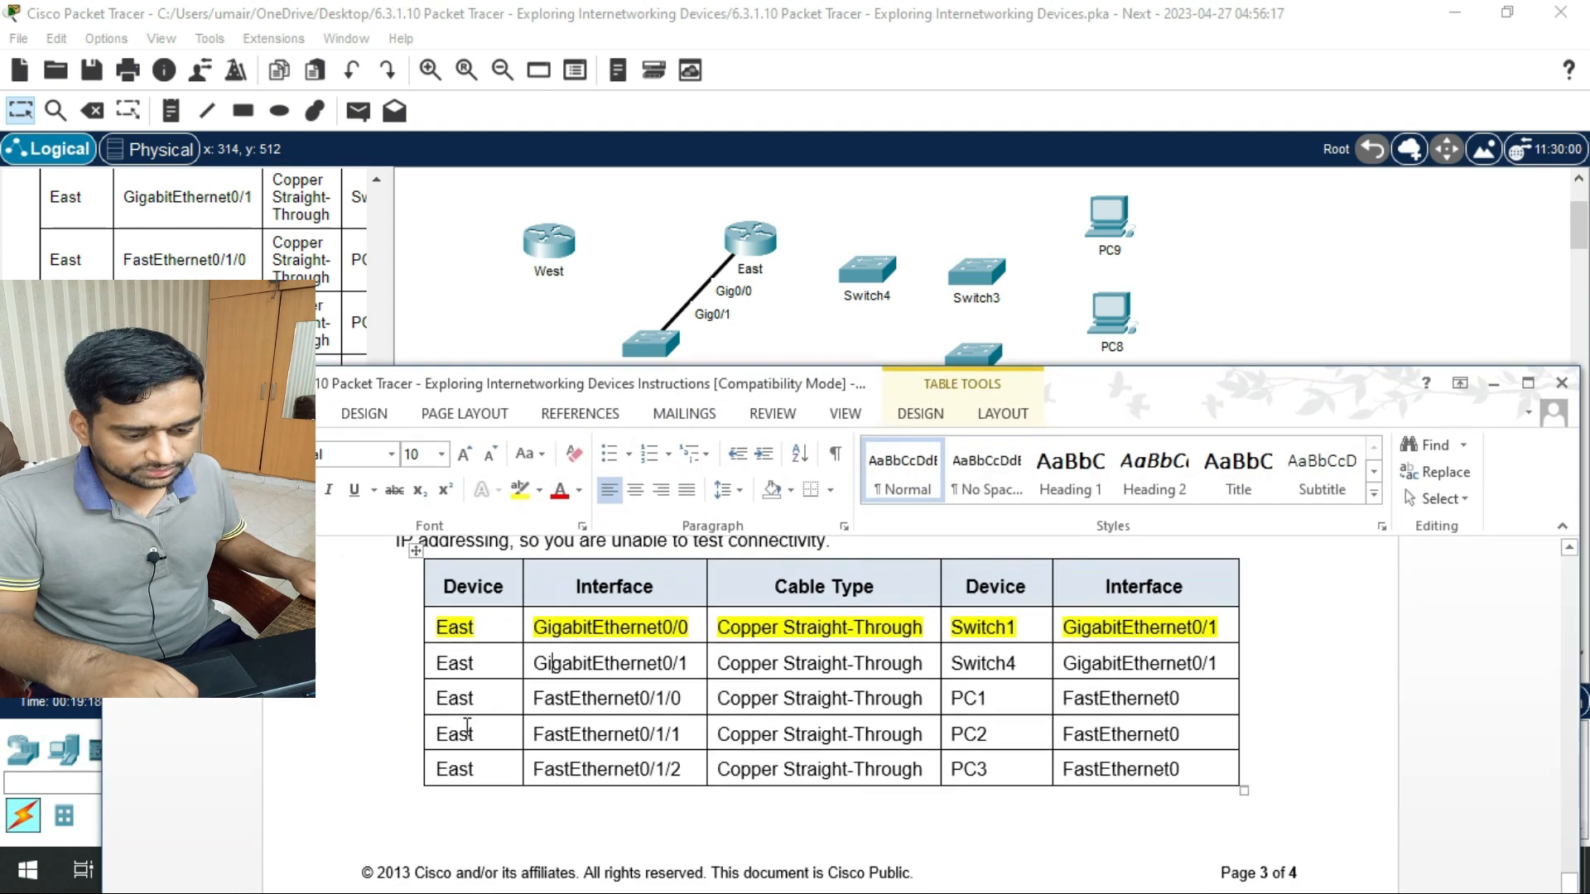
- Connect East's GigabitEthernet0/1 to Switch4's GigabitEthernet0/1 with a Copper Straight-Through cable, following the second row of the cabling table
left_click_drag(684, 666, 532, 664)
left_click_drag(1020, 660, 987, 663)
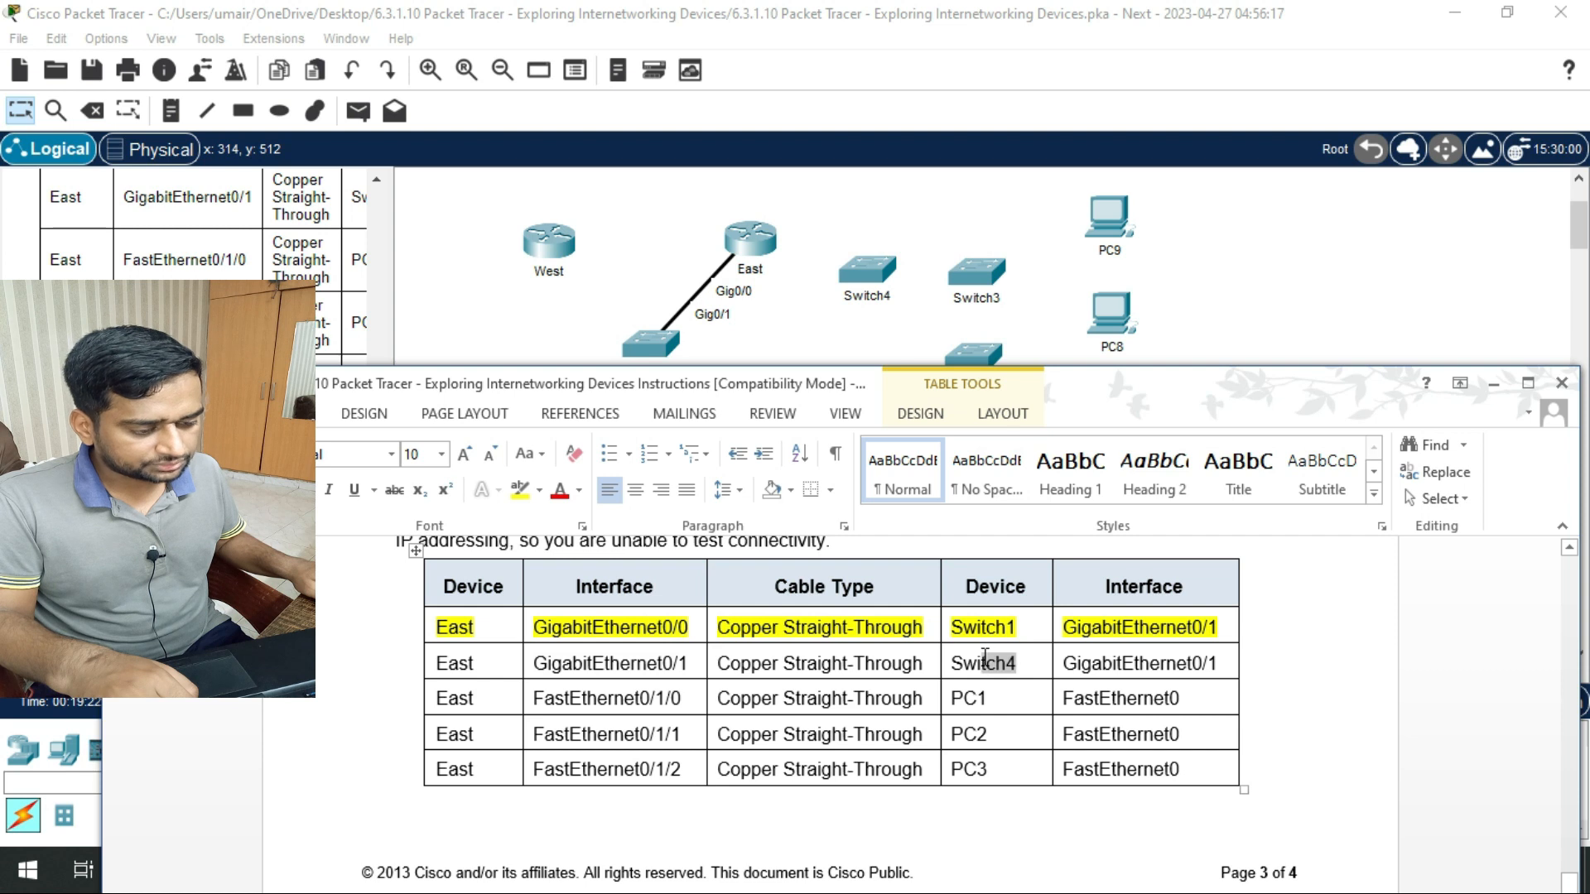
left_click_drag(1200, 662, 732, 15)
left_click(732, 15)
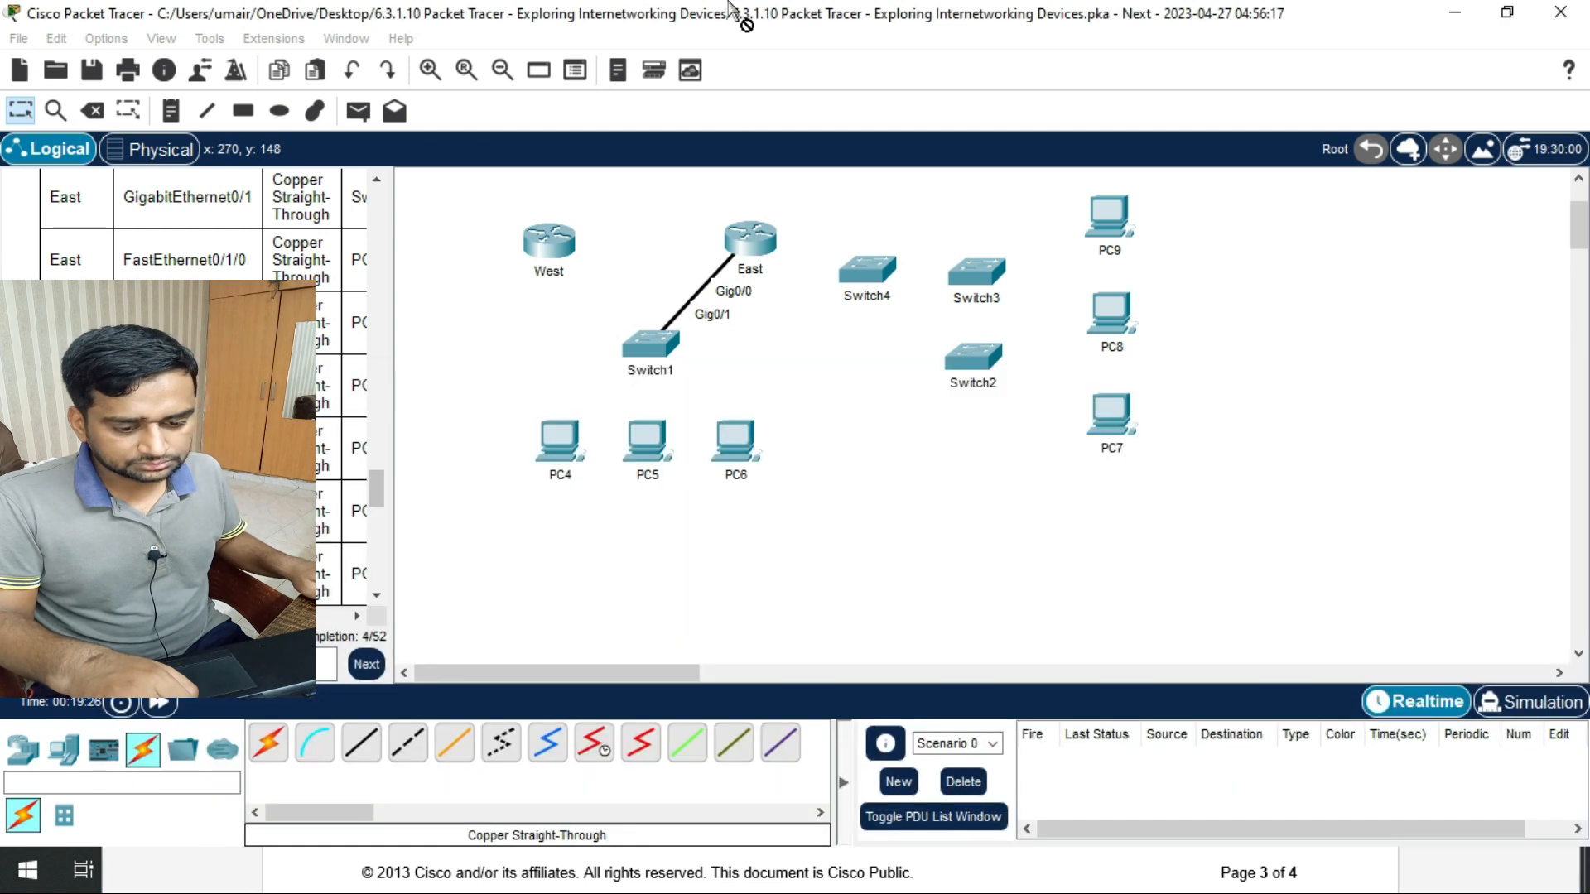
left_click(362, 750)
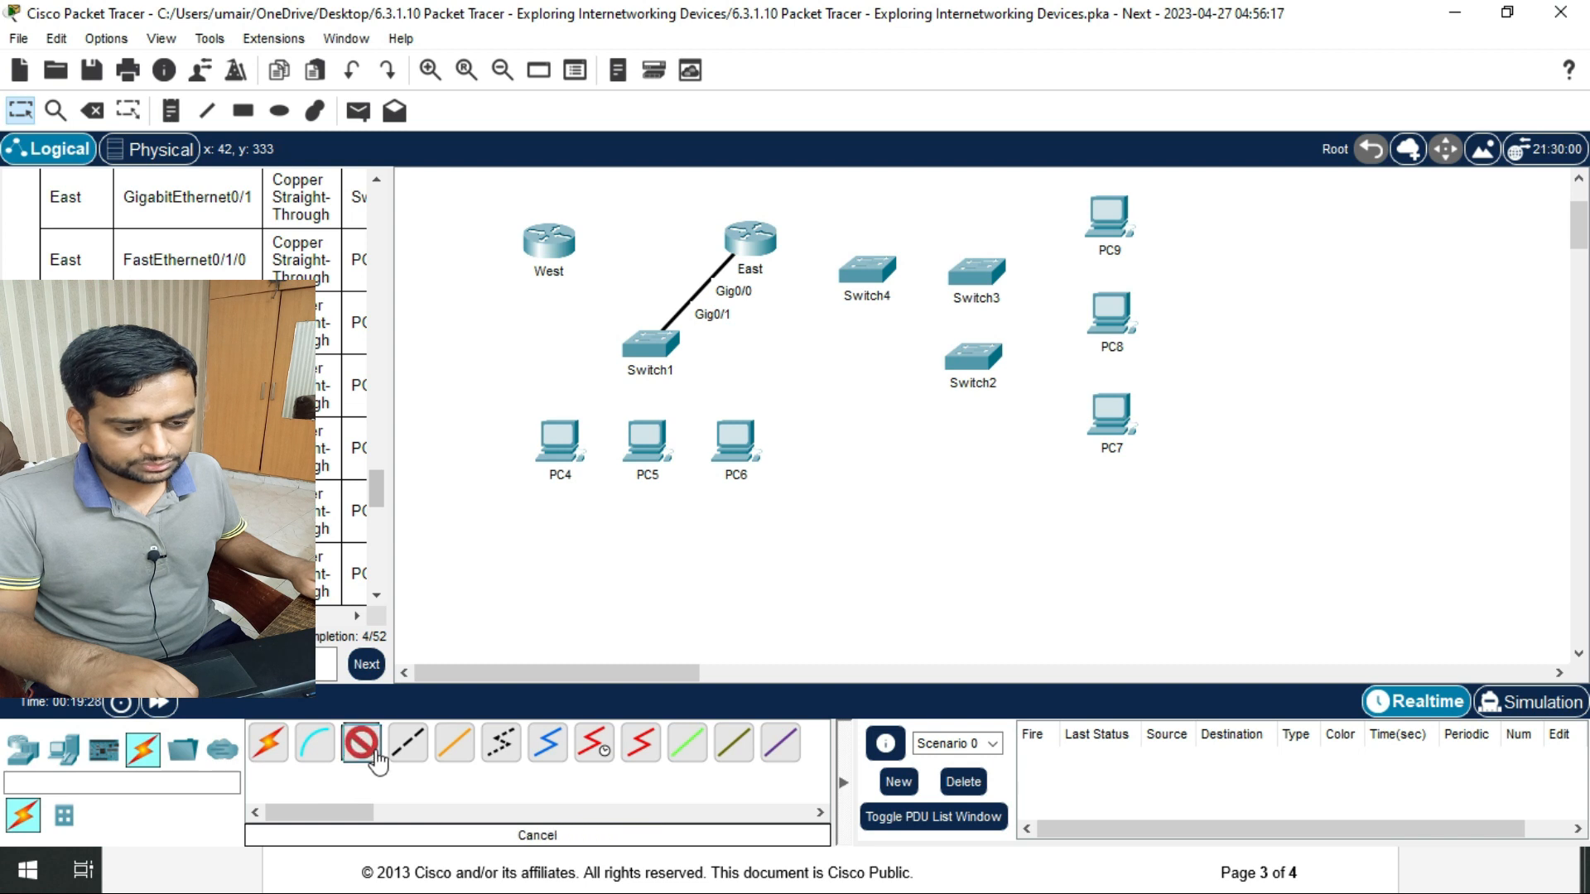
left_click(755, 237)
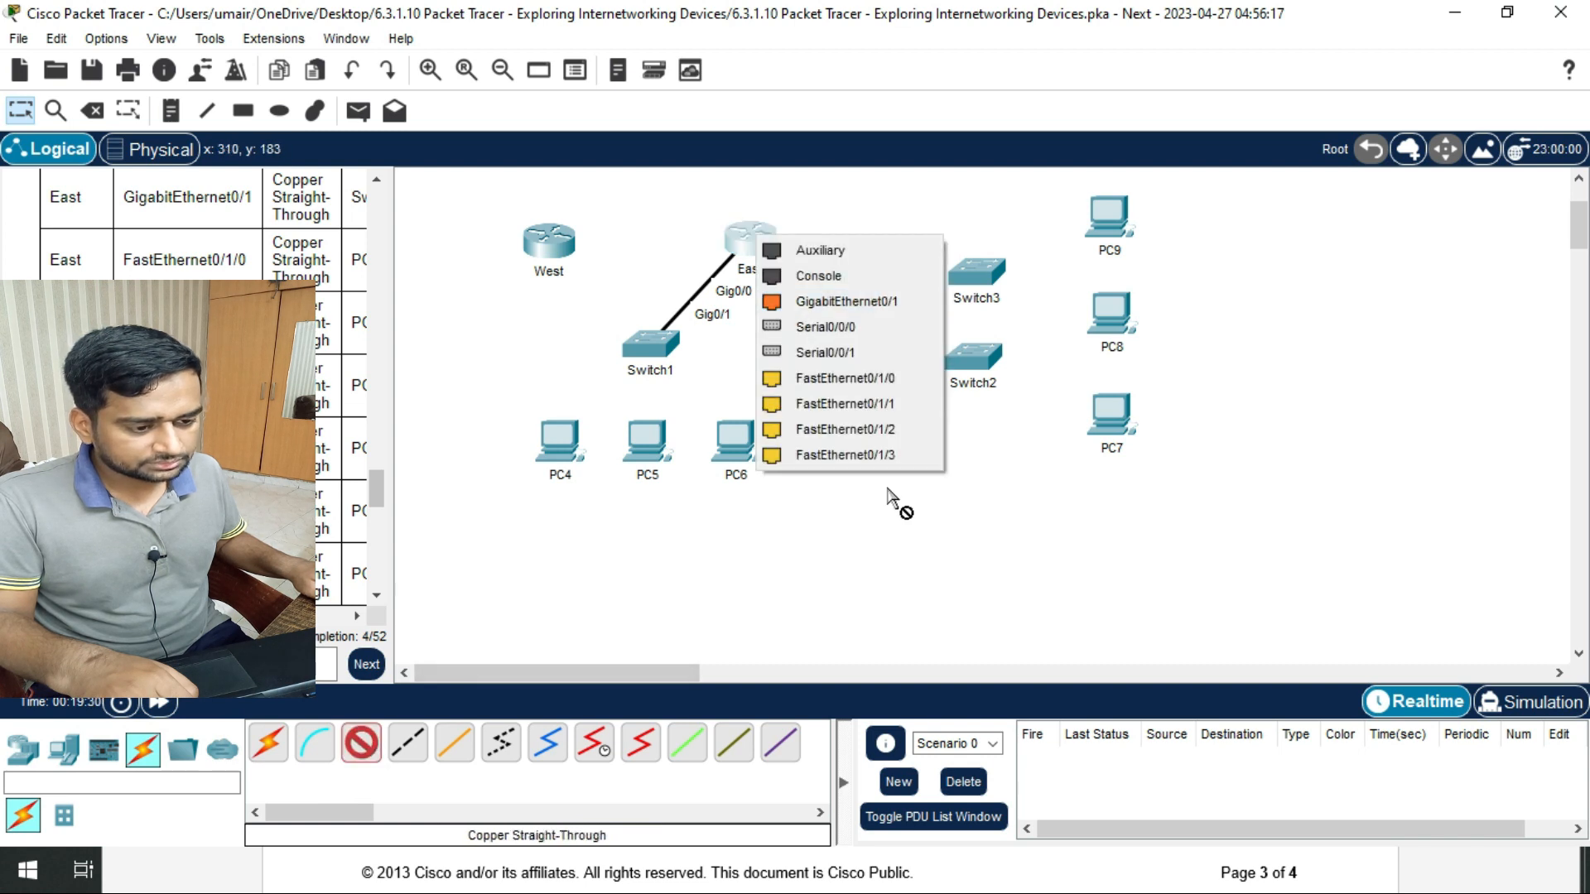
left_click(894, 304)
left_click(859, 273)
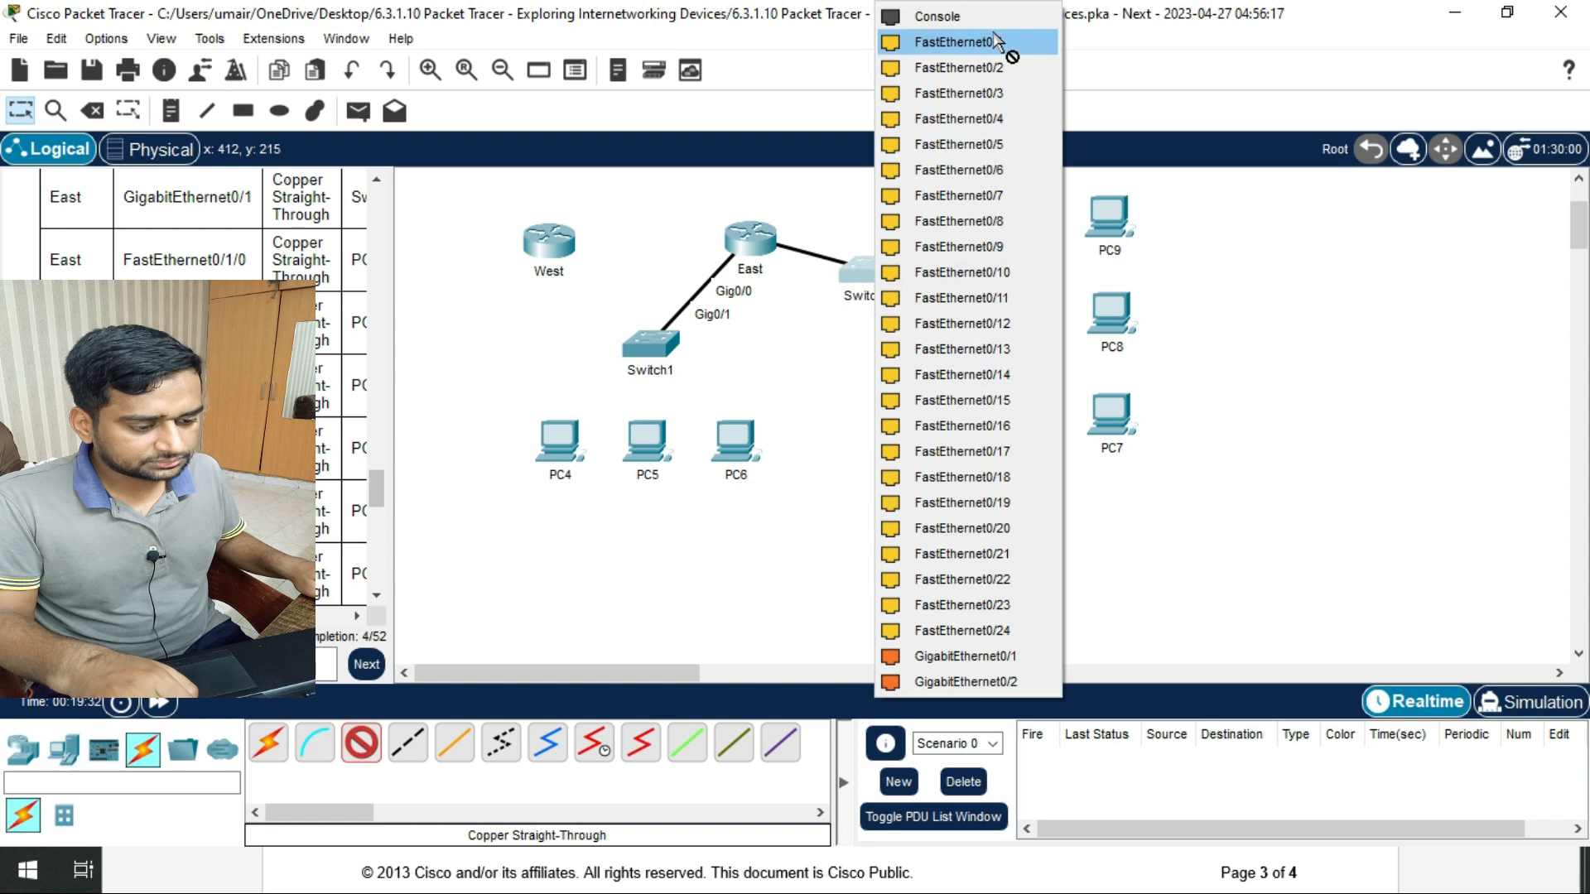
left_click(987, 657)
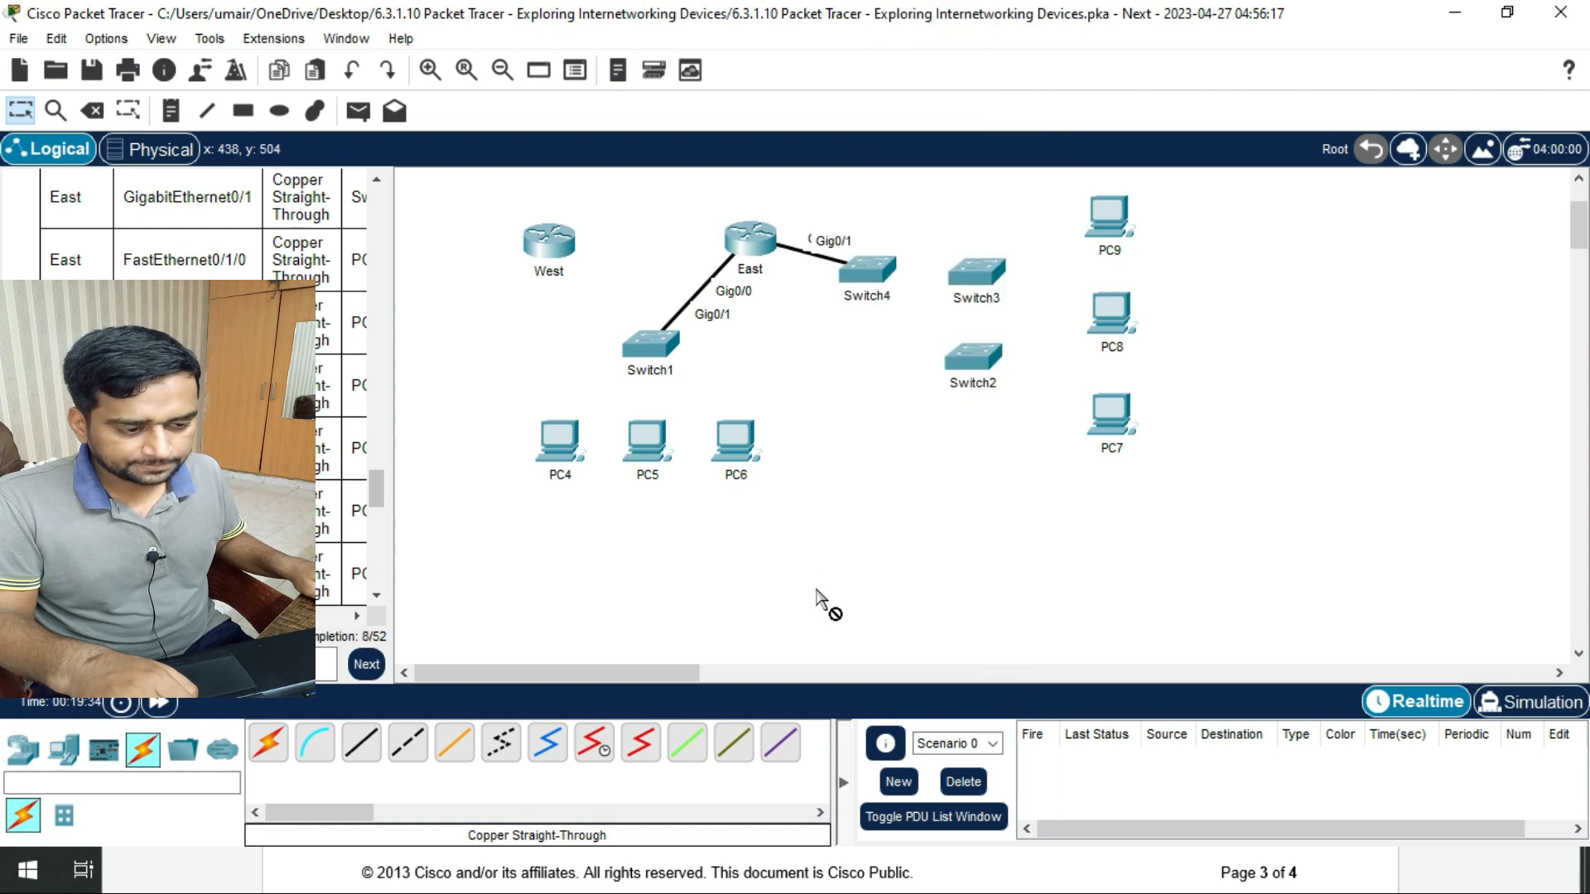
- Highlight the East–Switch4 row of the Word cabling table in yellow
left_click(876, 884)
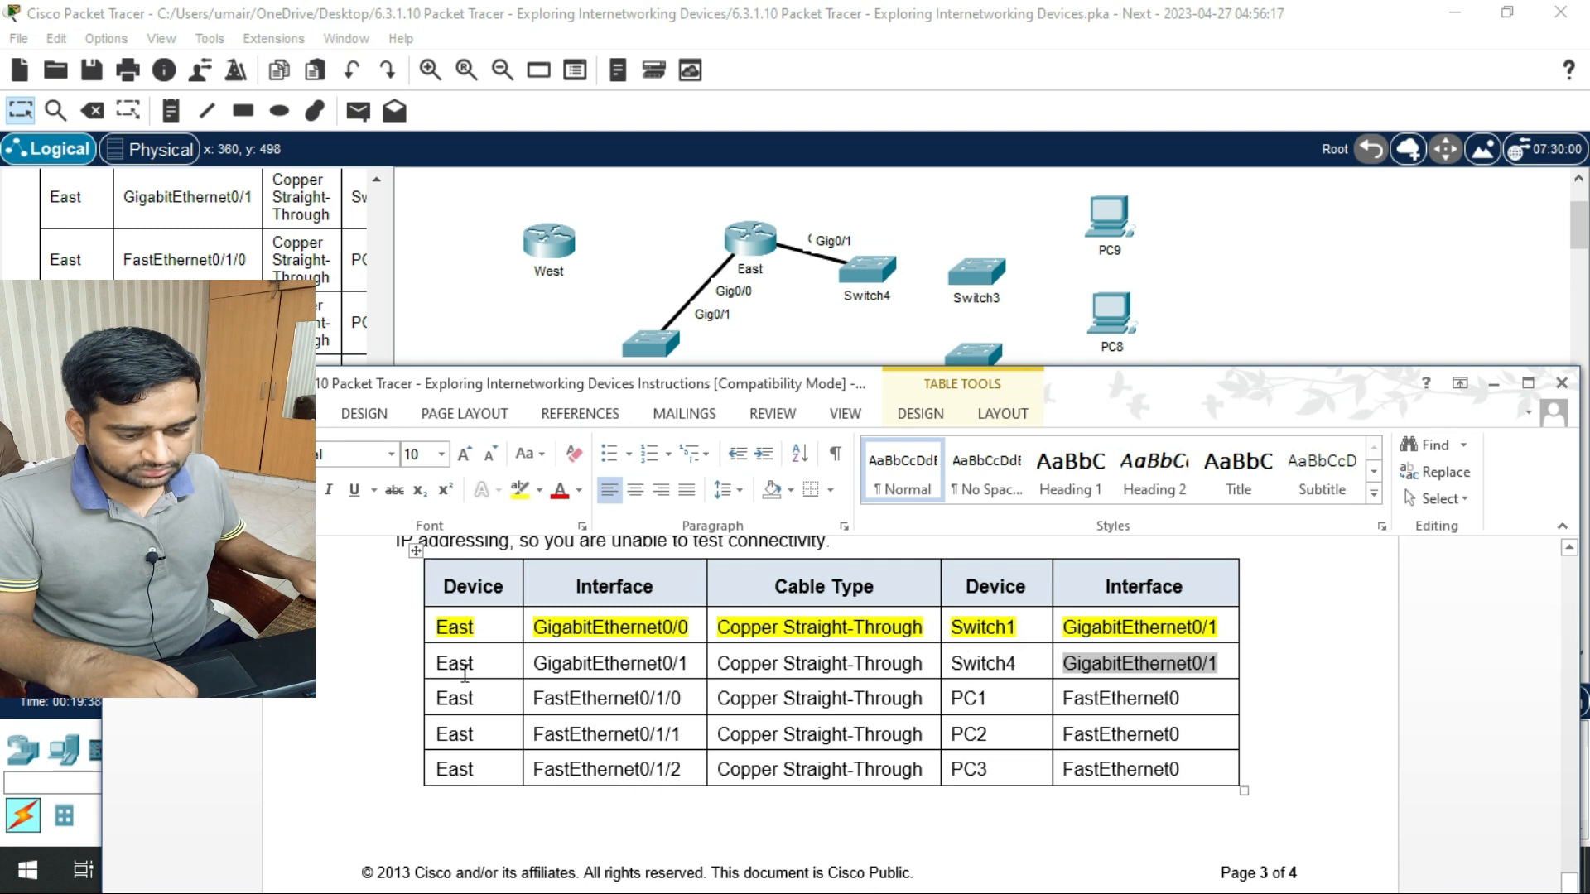
left_click_drag(464, 673, 1213, 663)
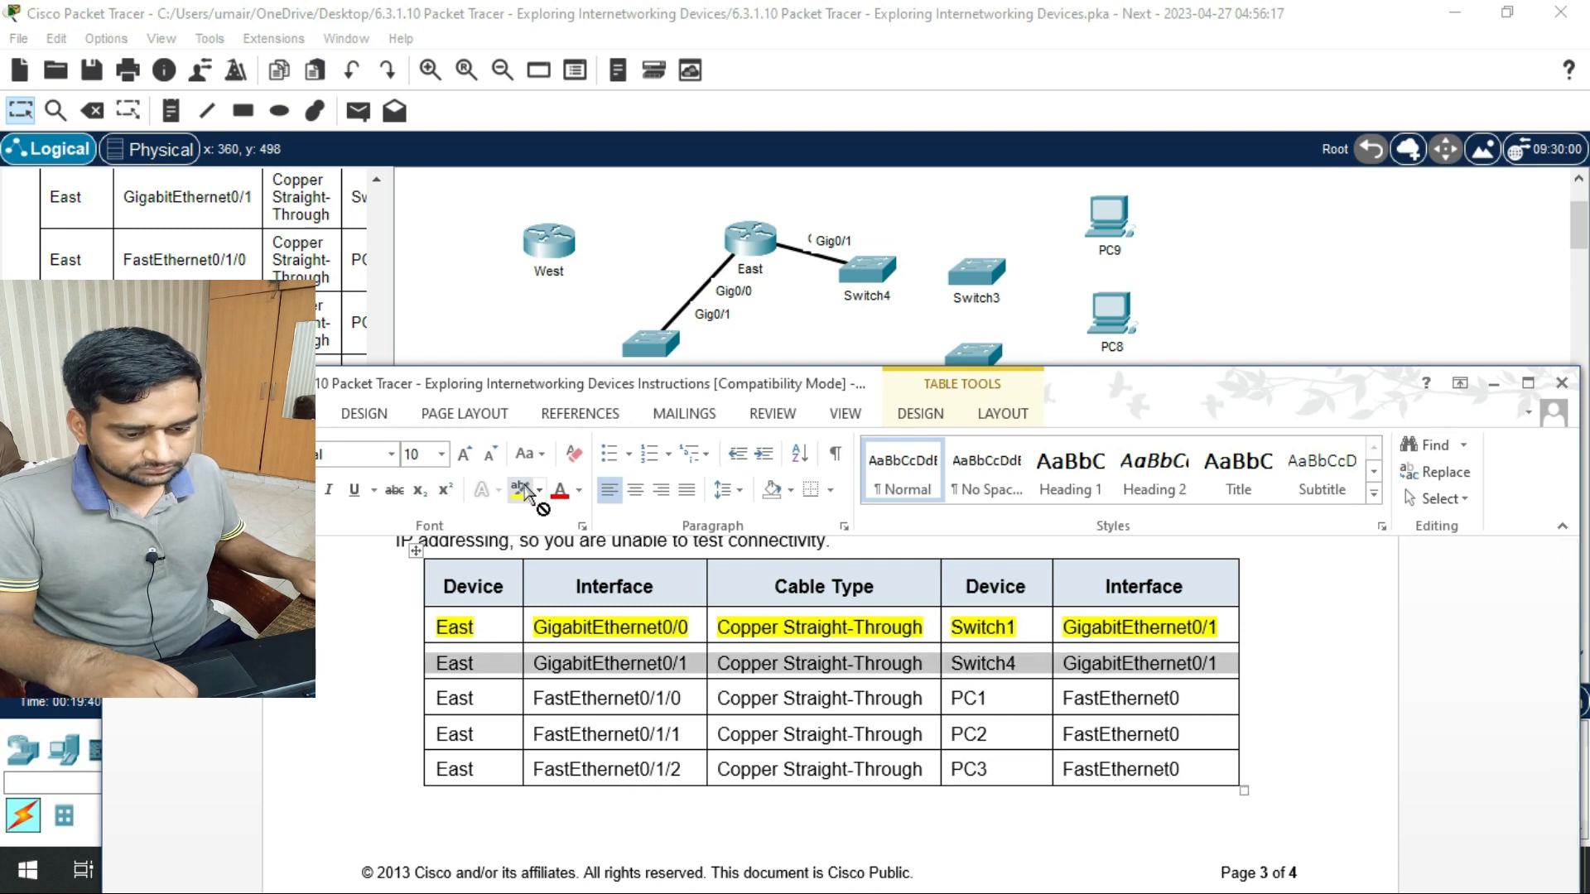
left_click(520, 490)
- Connect East's FastEthernet0/1/0 to PC1's FastEthernet0 with a Copper Straight-Through cable, as listed in the cabling table
left_click(509, 705)
left_click_drag(493, 706, 462, 703)
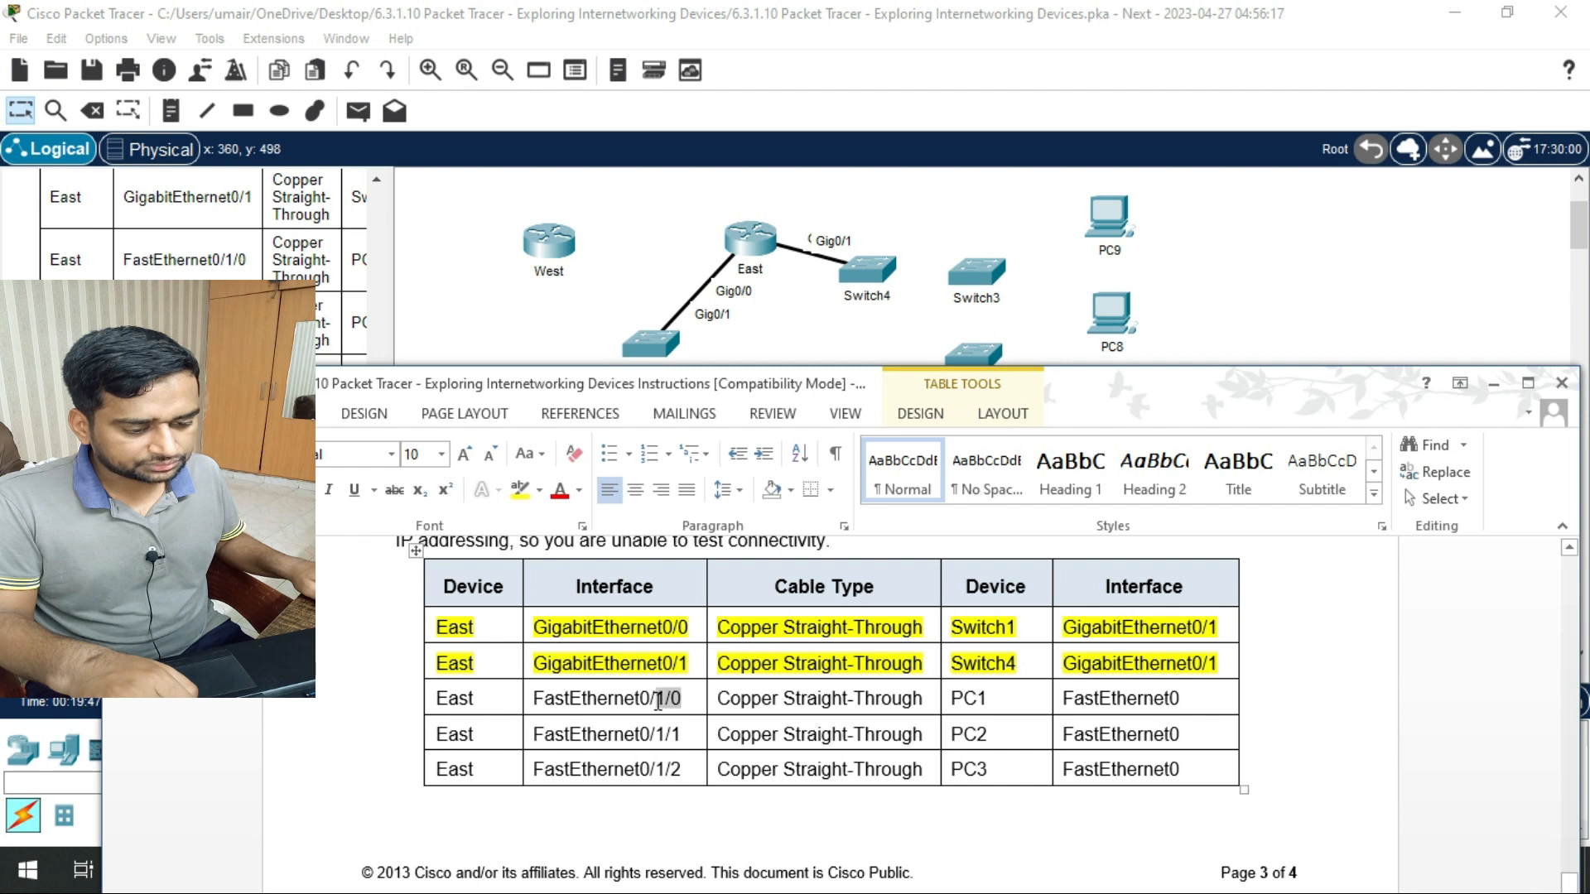
left_click_drag(1002, 699, 958, 699)
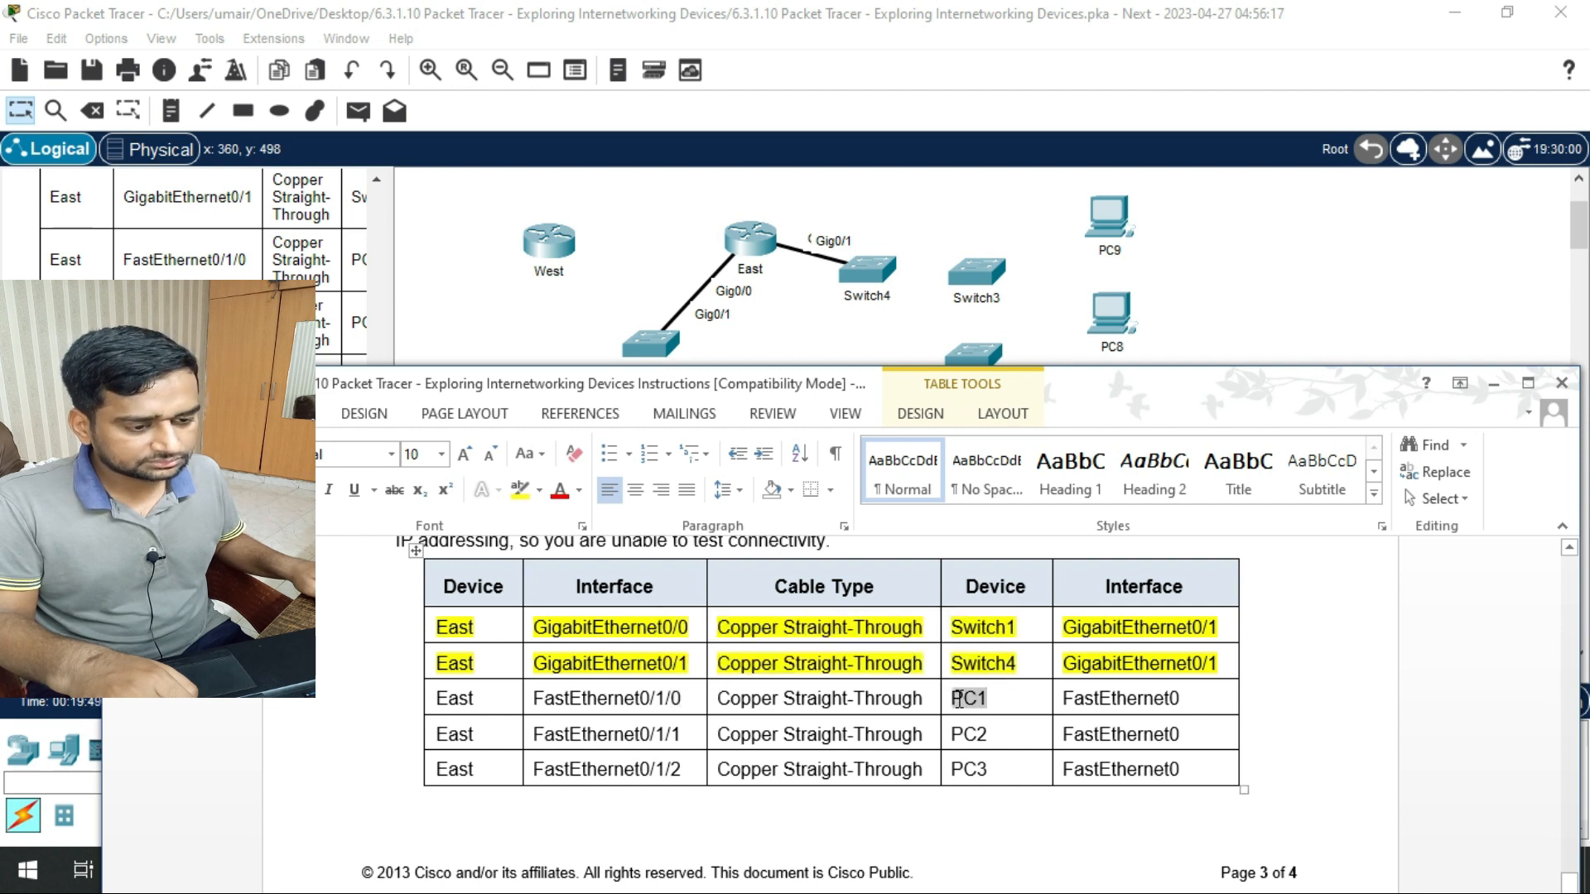
left_click(621, 266)
scroll(642, 367, "up", 2)
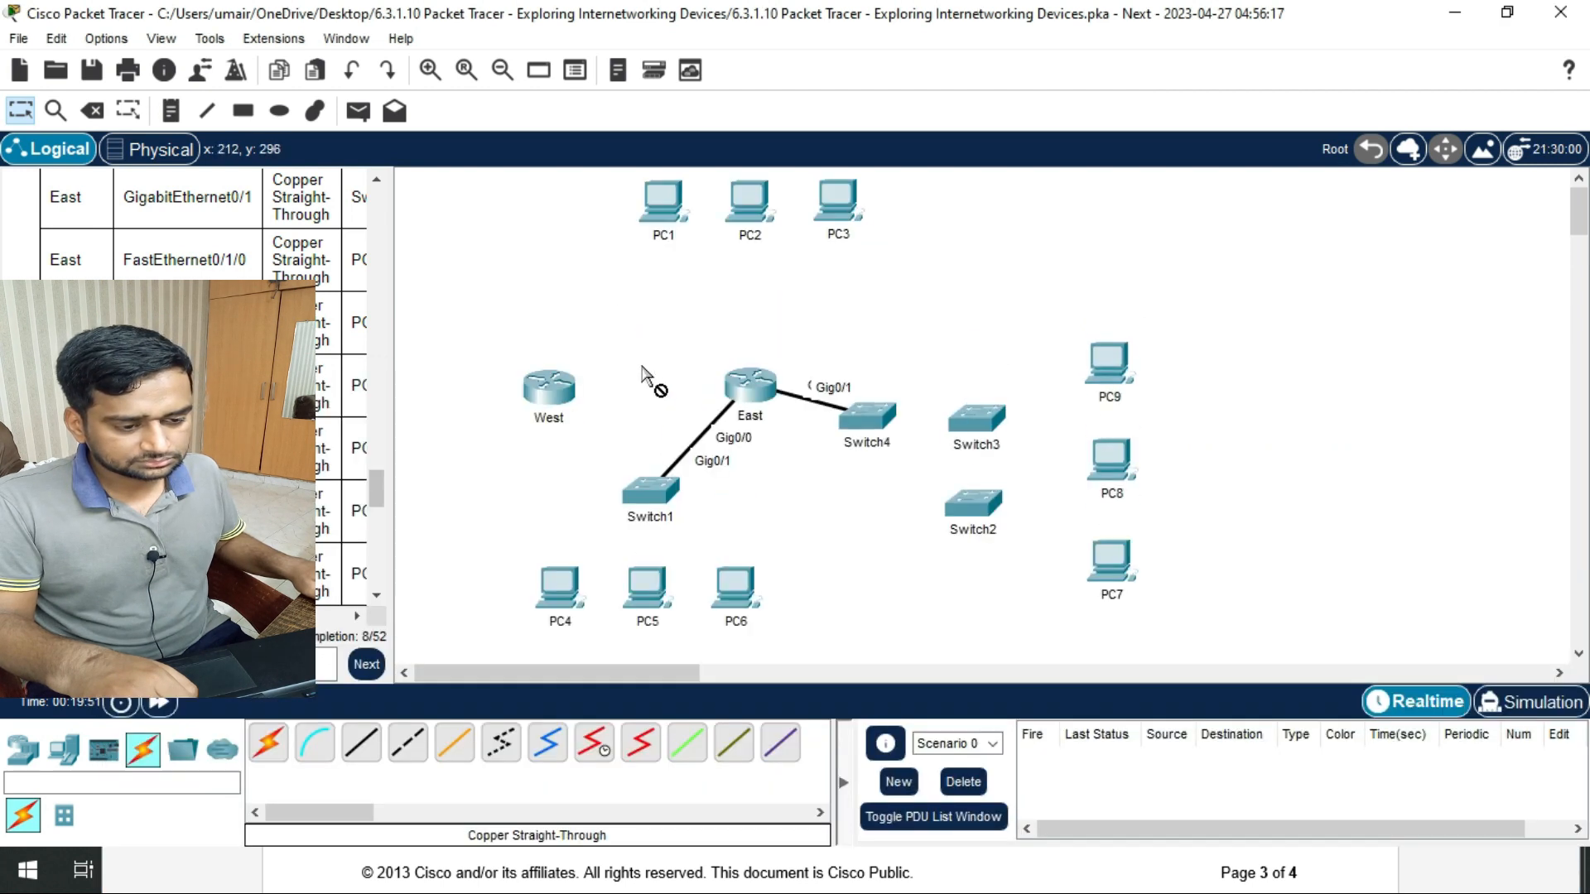
left_click(365, 746)
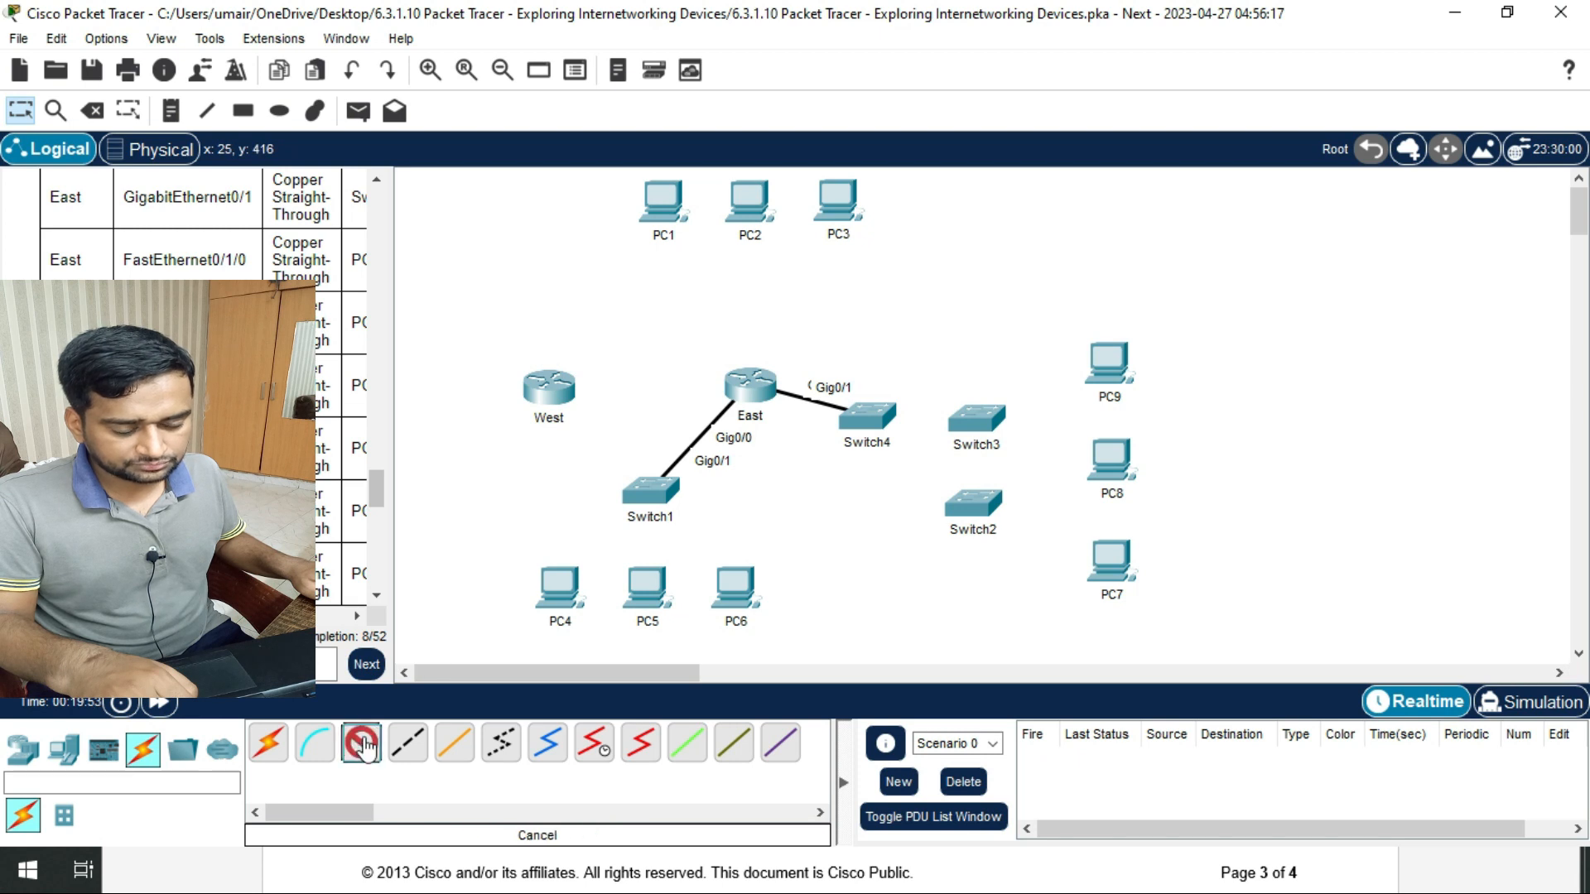
left_click(755, 383)
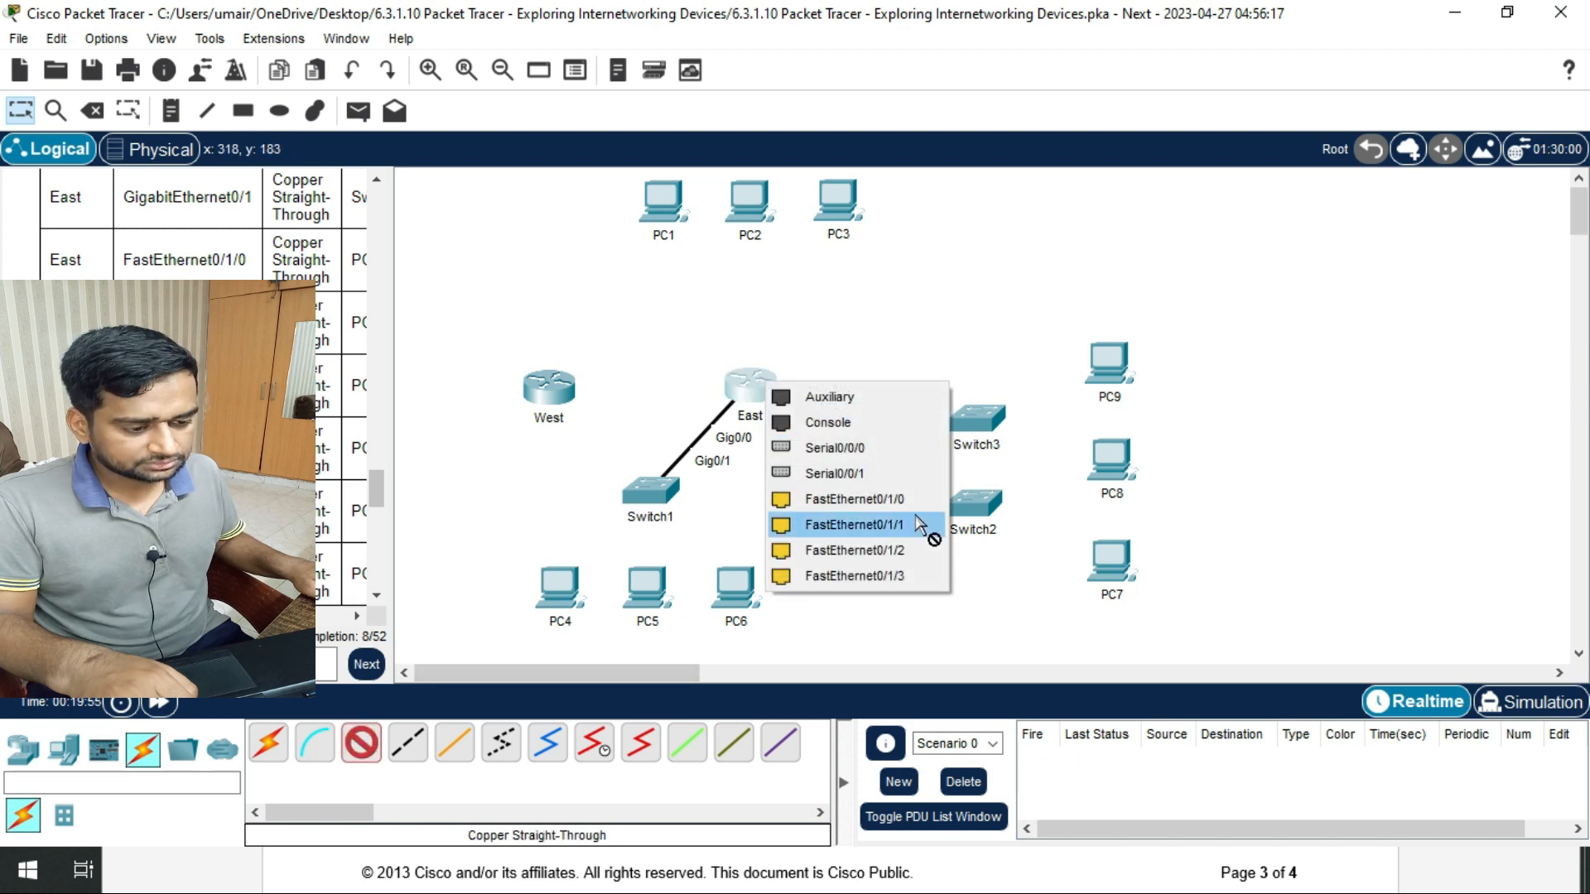
left_click(919, 501)
left_click(663, 207)
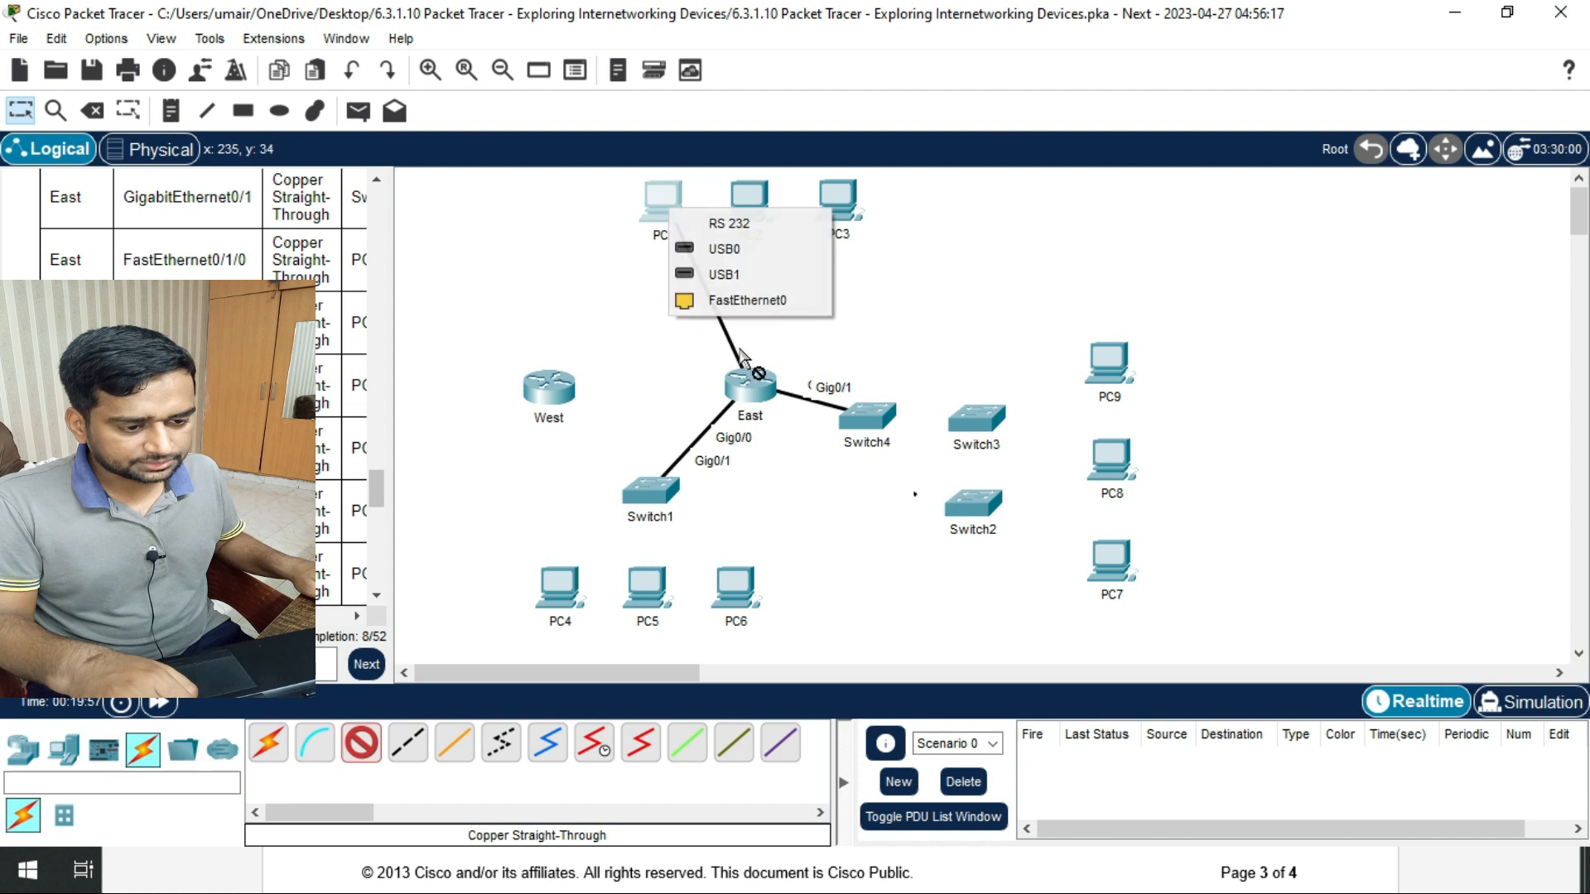
left_click(728, 298)
- Check the remaining East rows in Word, then connect East's FastEthernet0/1/1 to PC2's FastEthernet0 with a Copper Straight-Through cable
left_click(610, 865)
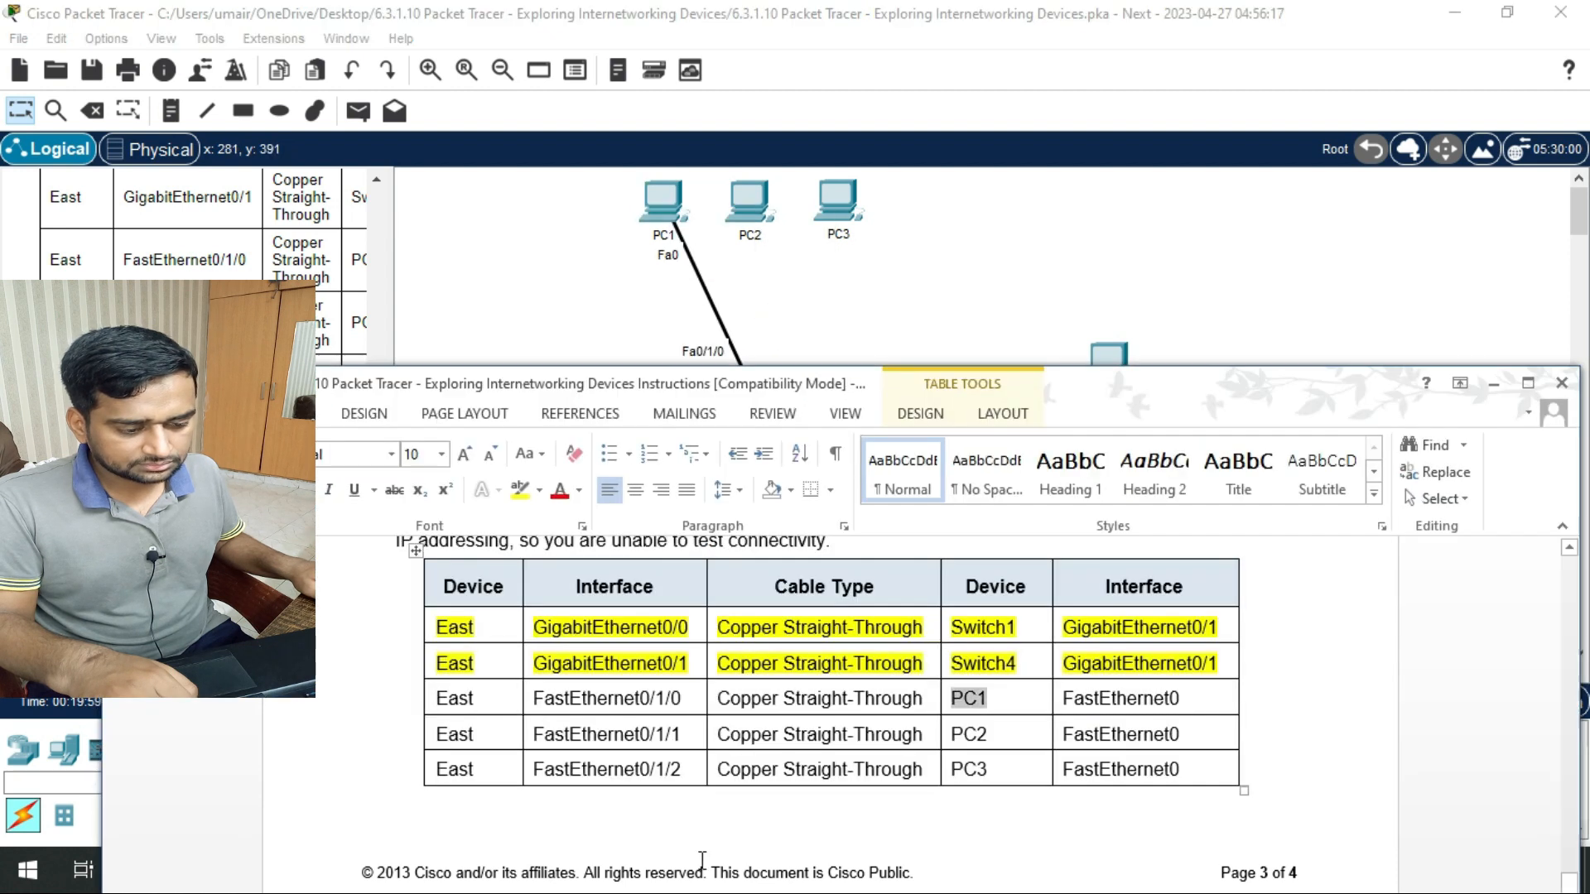
scroll(644, 683, "down", 1)
left_click_drag(694, 668, 655, 667)
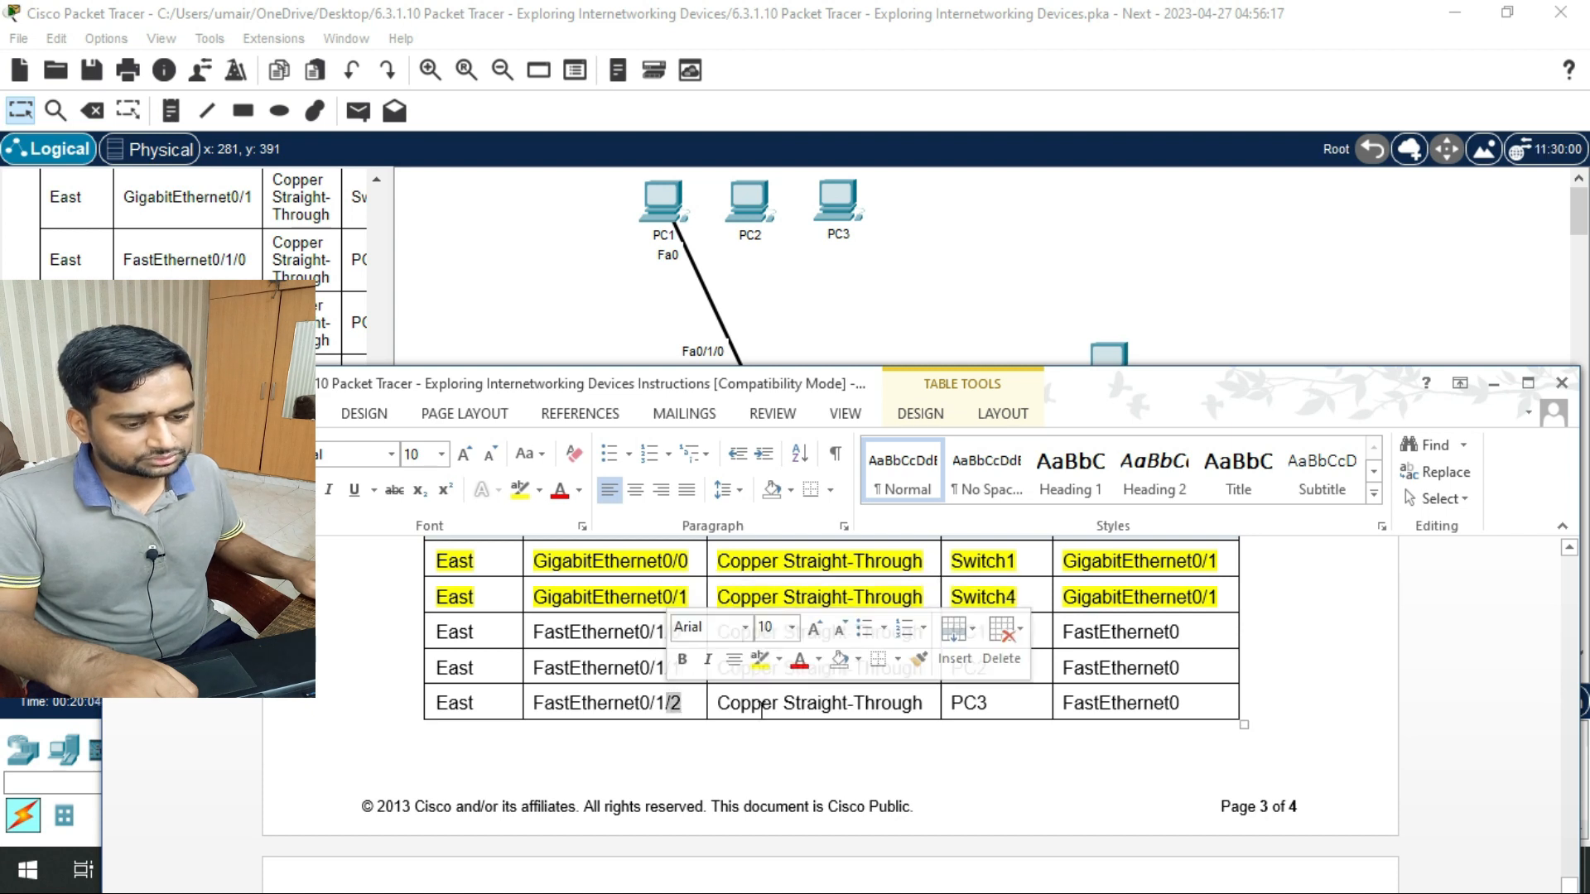
left_click(533, 319)
left_click(361, 743)
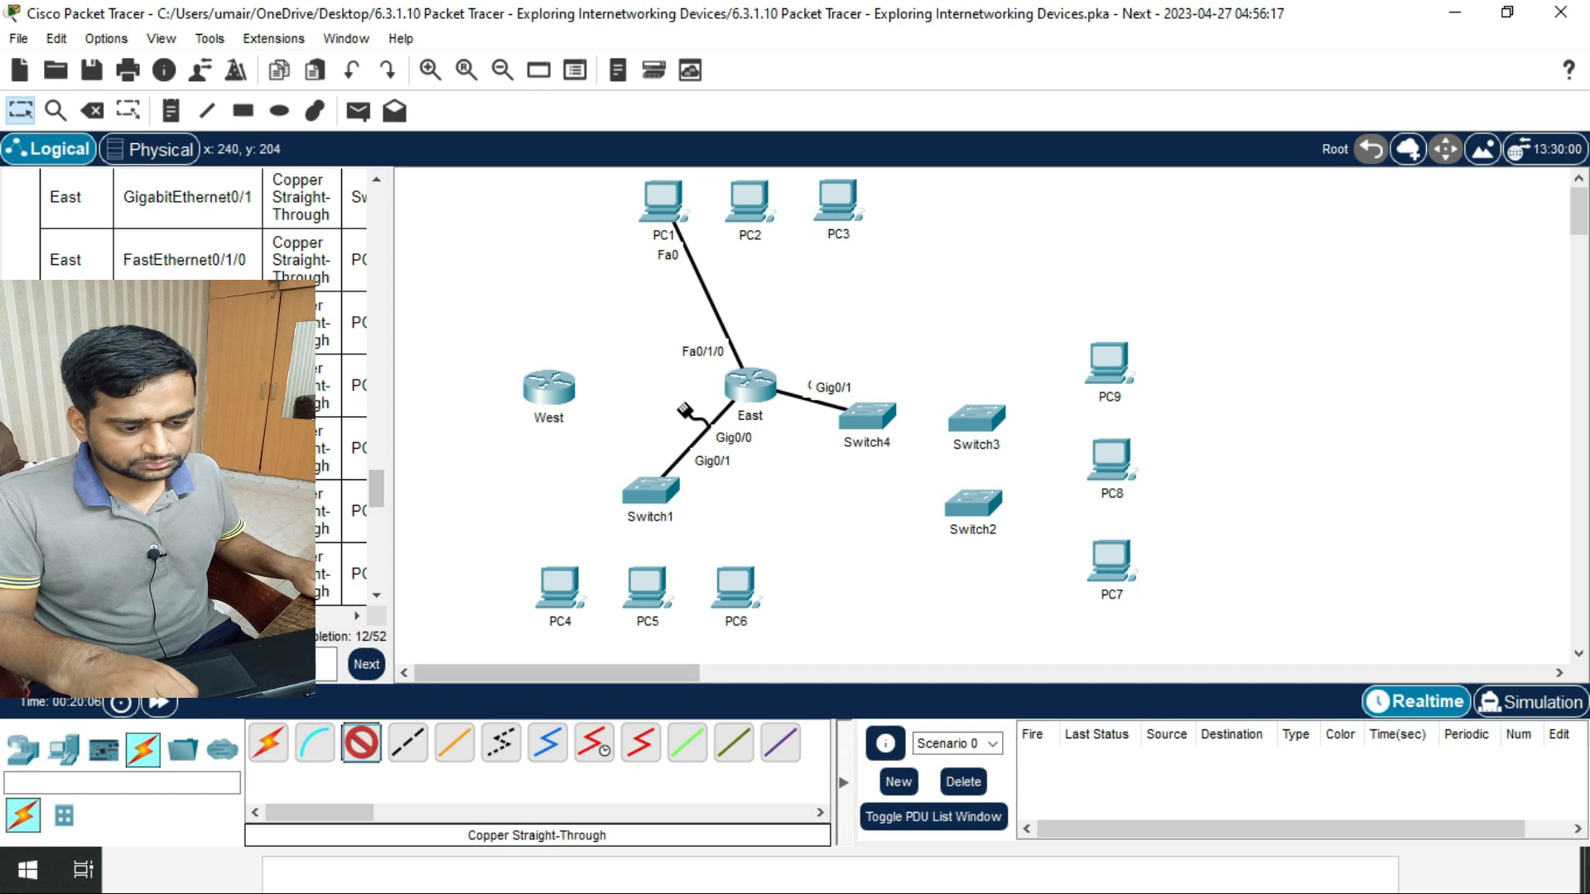
left_click(750, 386)
left_click(924, 504)
left_click(750, 203)
left_click(830, 296)
- Connect East's FastEthernet0/1/2 to PC3's FastEthernet0 with a Copper Straight-Through cable
left_click(361, 743)
left_click(749, 378)
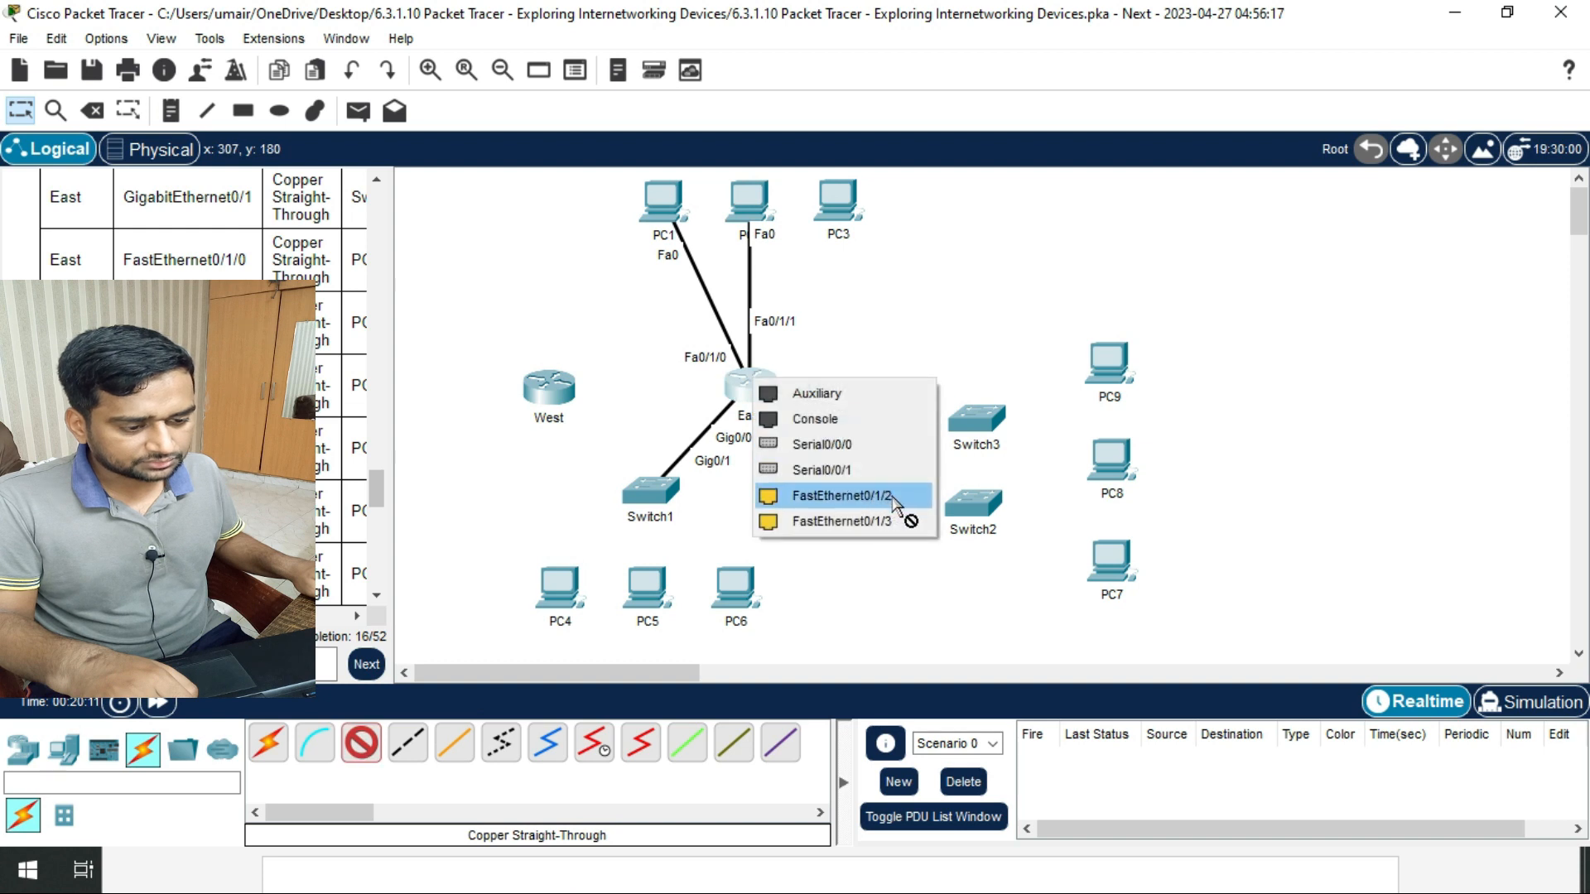
left_click(894, 495)
left_click(836, 205)
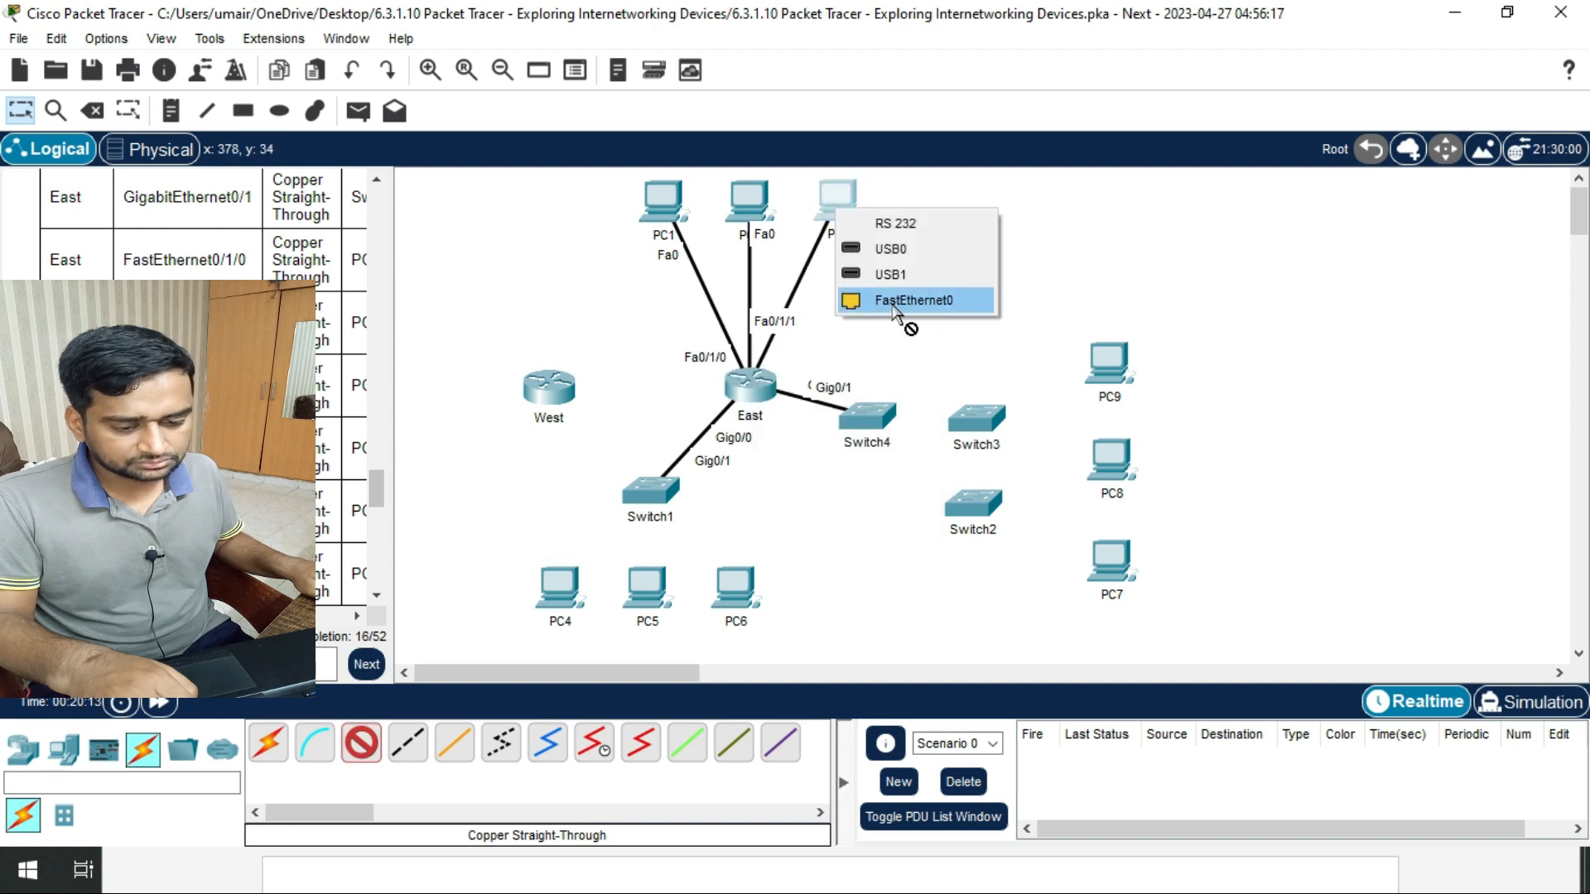
left_click(894, 301)
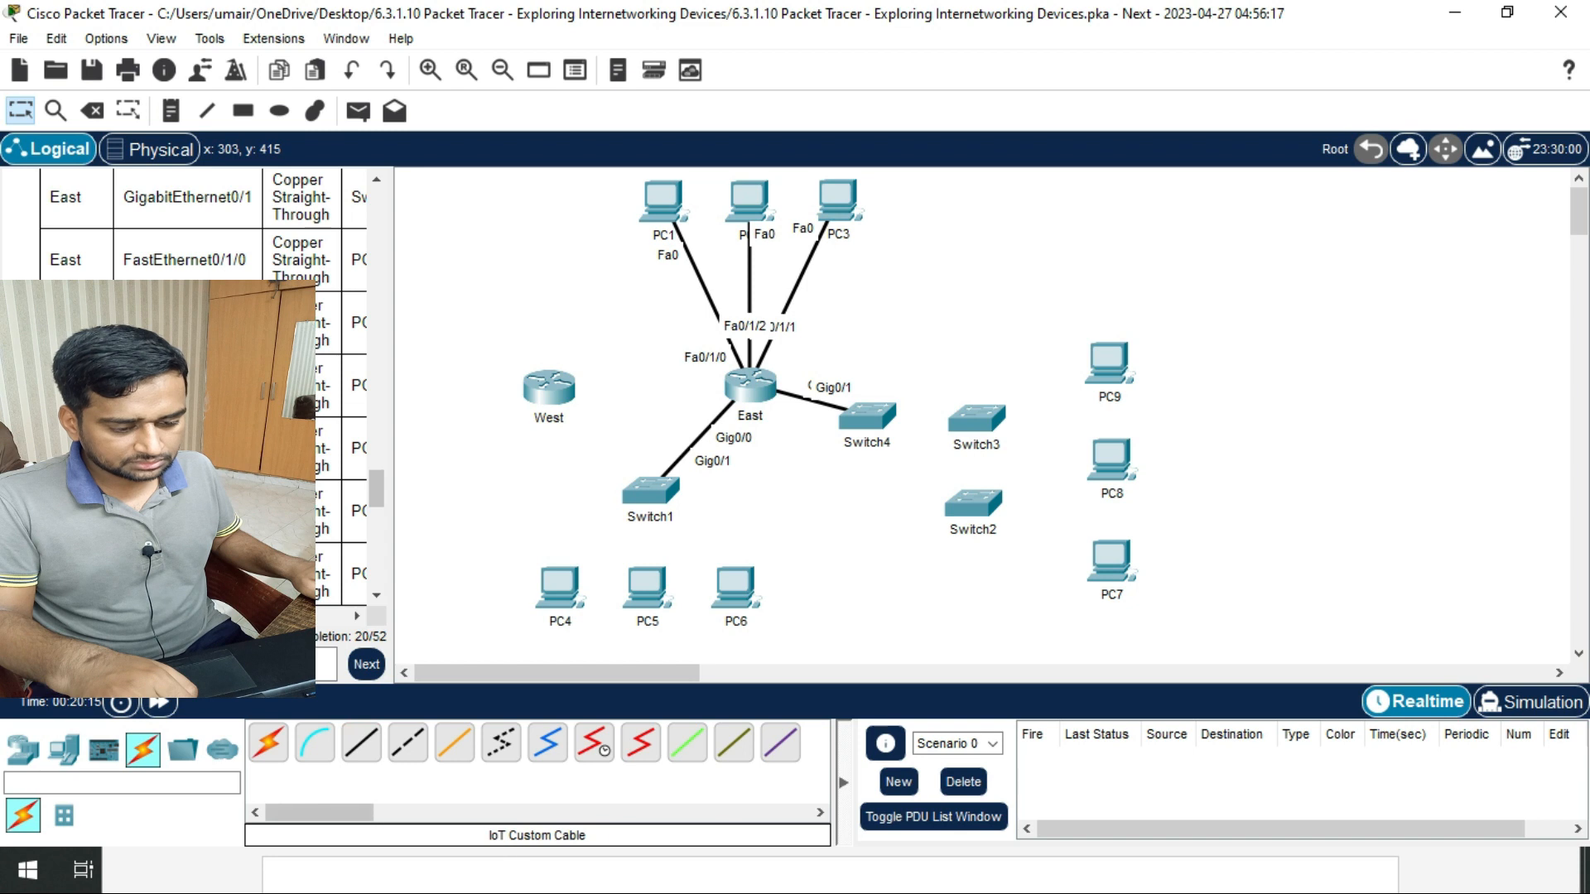
- Highlight the East–PC1, PC2 and PC3 rows of the Word cabling table in yellow and move the Word window to reveal the page 4 rows
left_click(794, 871)
mouse_move(1187, 696)
left_mouse_down()
mouse_move(1011, 699)
mouse_move(451, 632)
left_mouse_up()
left_click(520, 488)
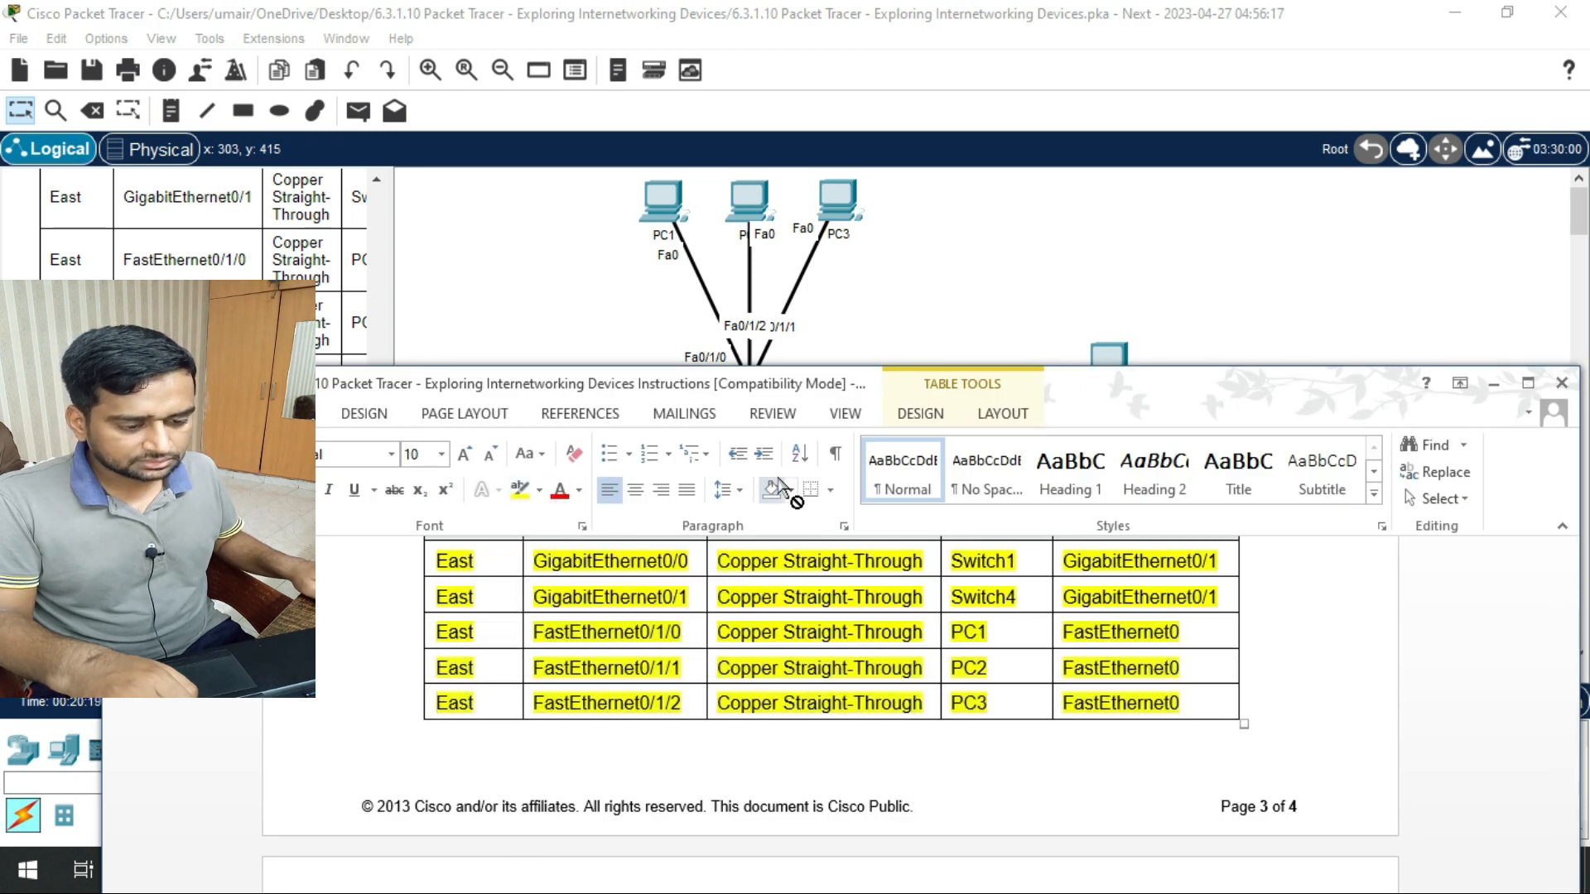
scroll(720, 480, "down", 5)
left_click_drag(855, 378, 821, 194)
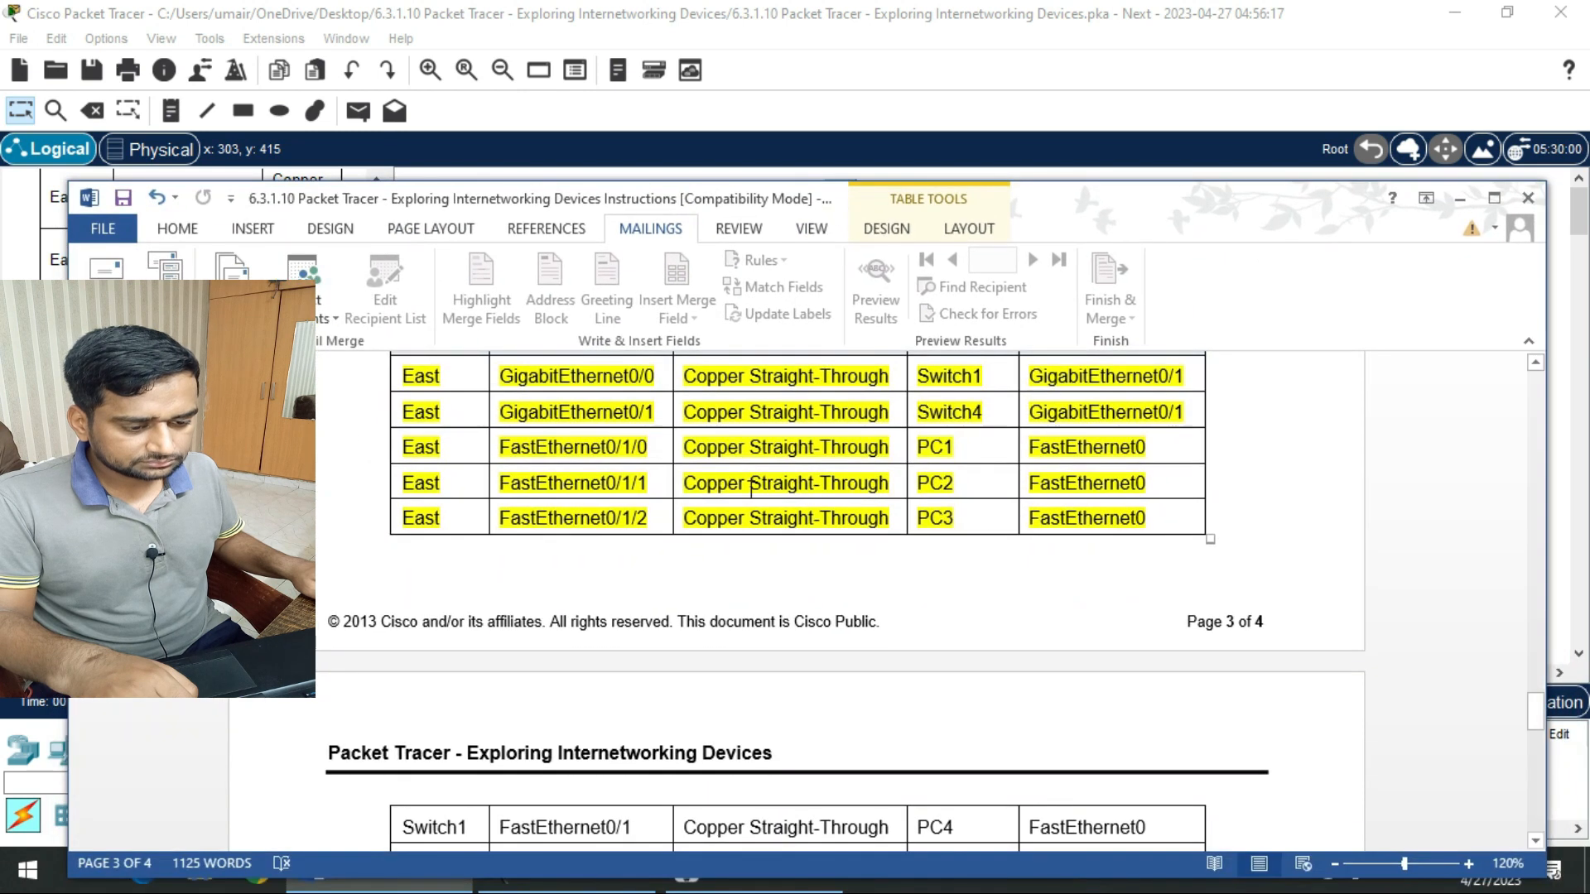
scroll(732, 613, "down", 5)
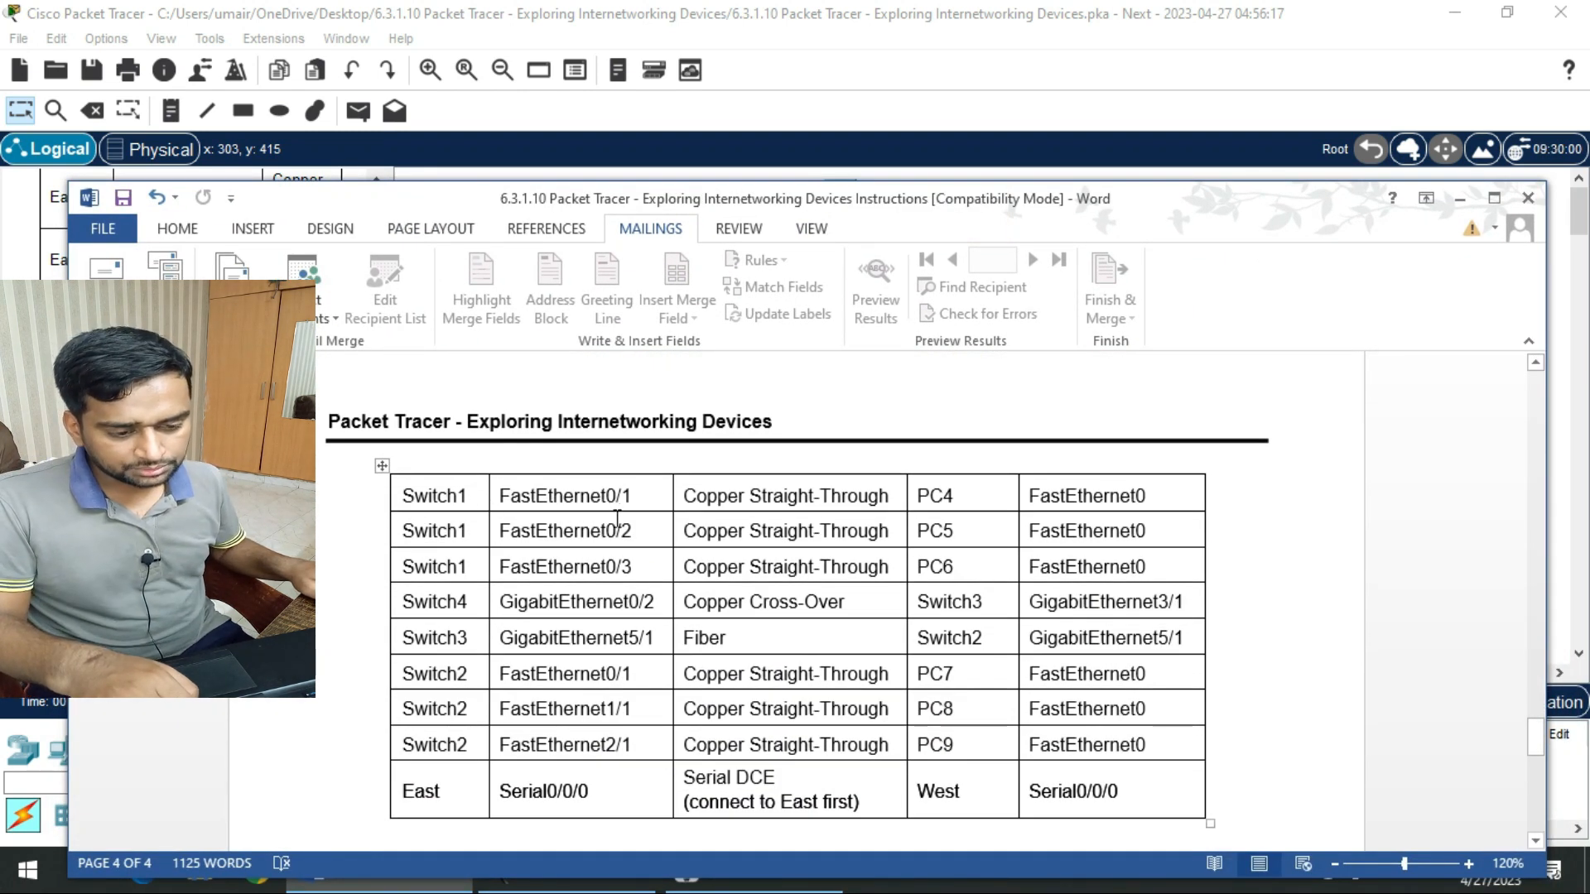
- Connect Switch1's FastEthernet0/1 to PC4's FastEthernet0 with a Copper Straight-Through cable, as listed in the table's first row on page 4
left_click_drag(629, 500, 603, 488)
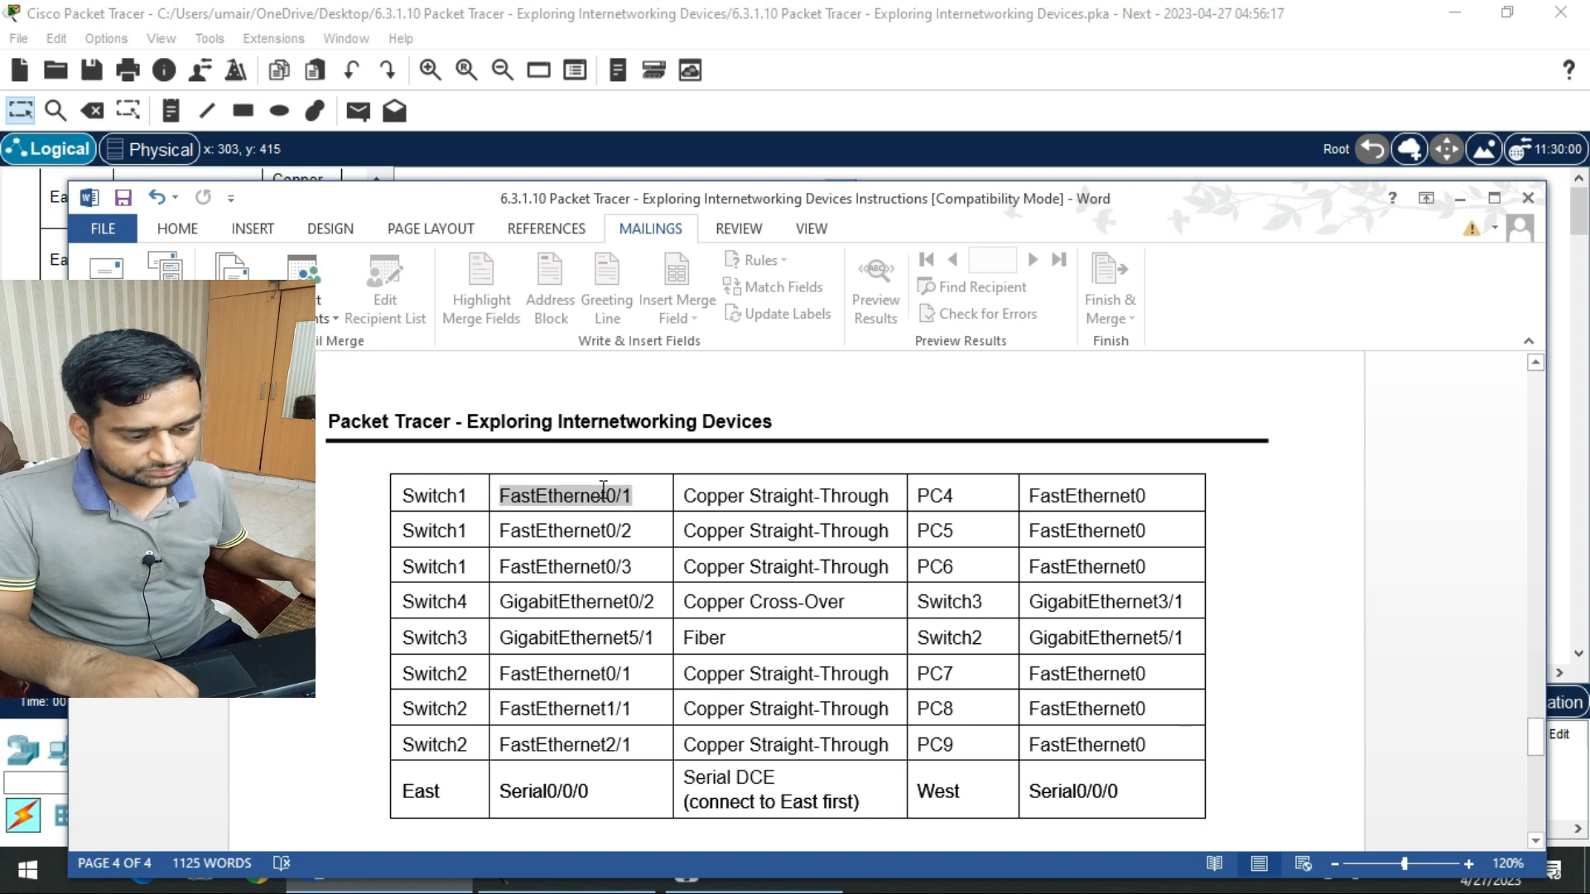
left_click(961, 492)
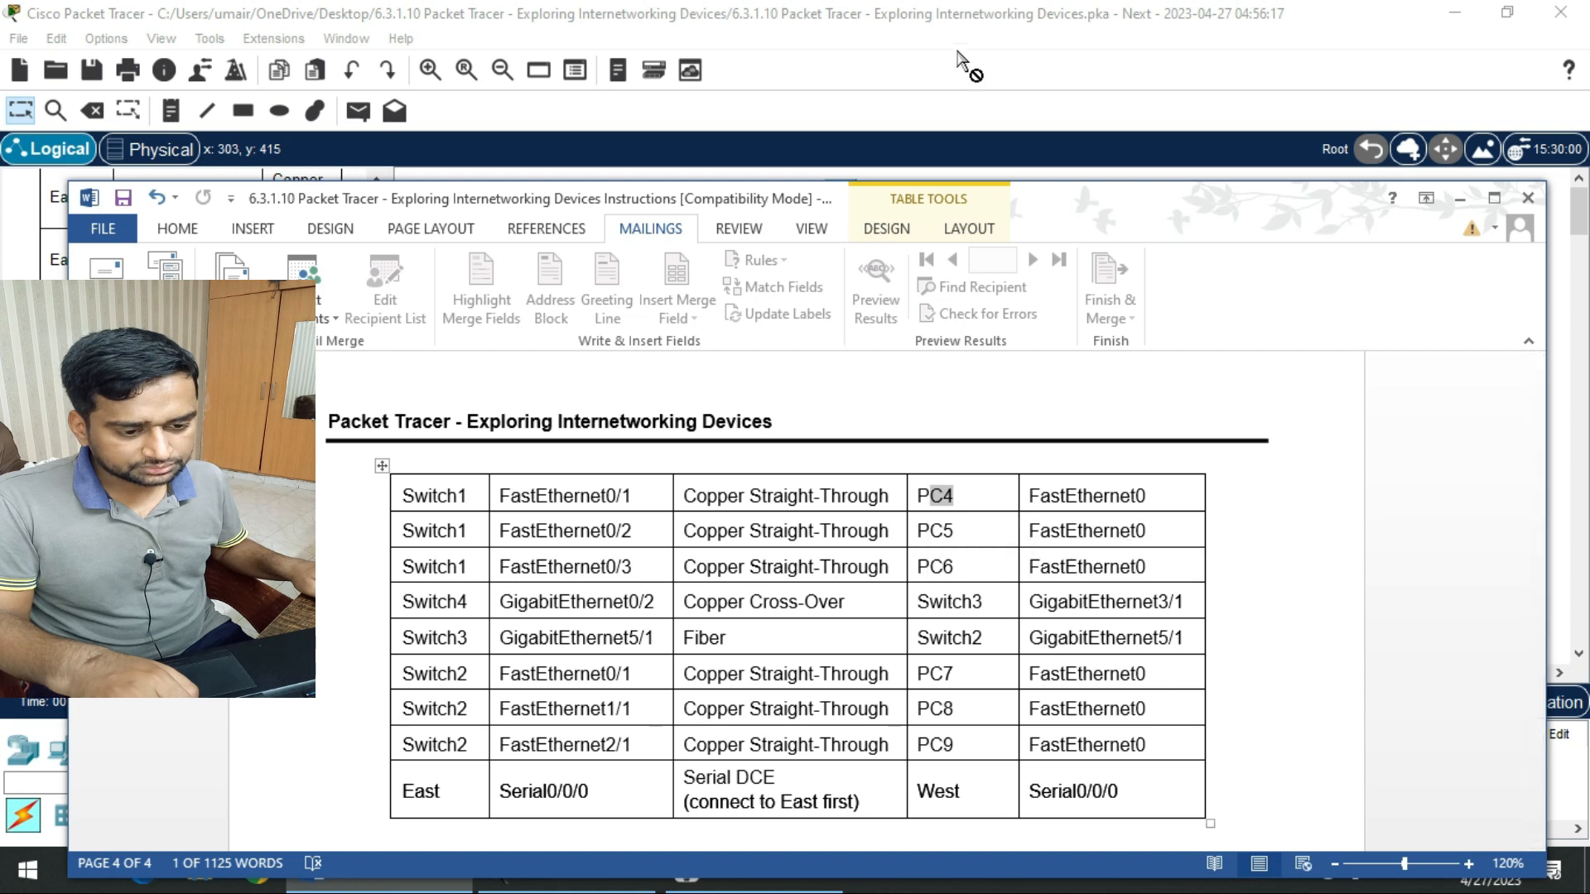
left_click(962, 18)
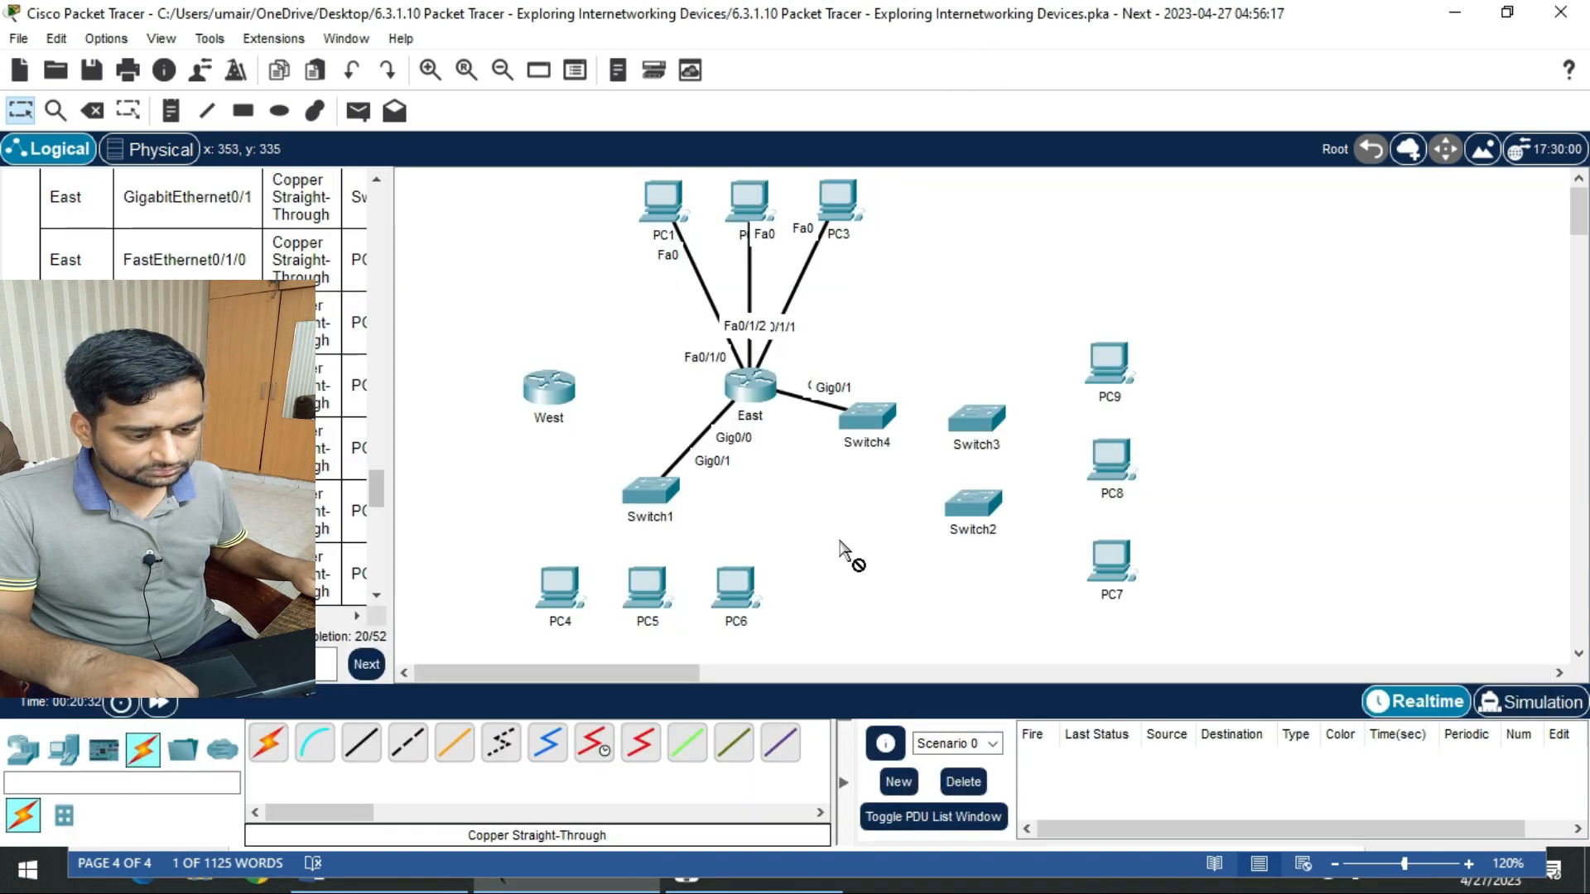
left_click(358, 756)
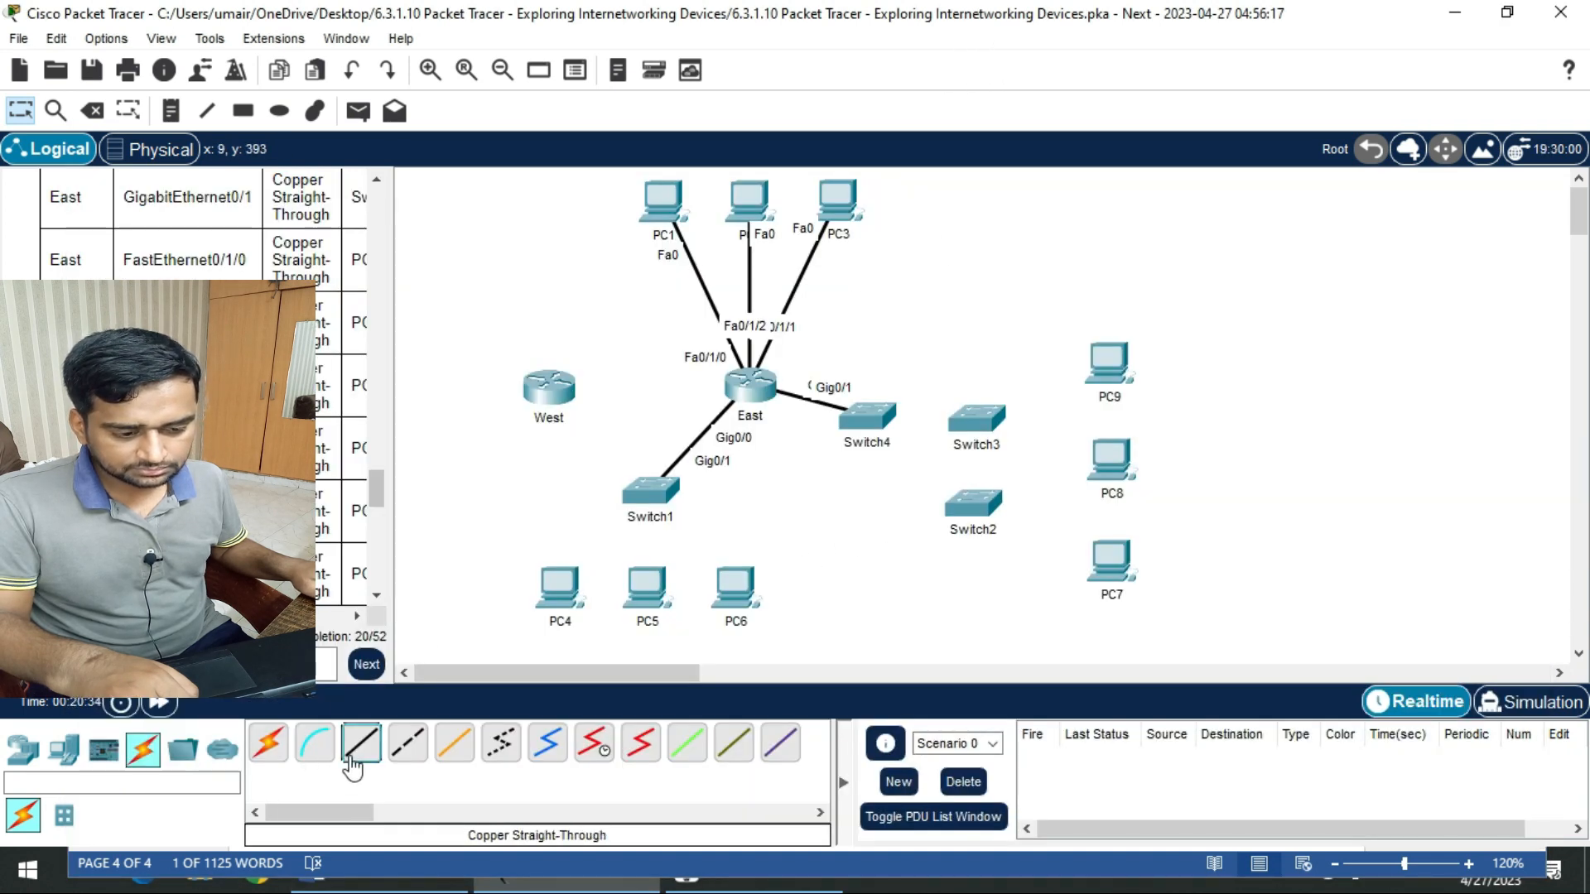
left_click(650, 497)
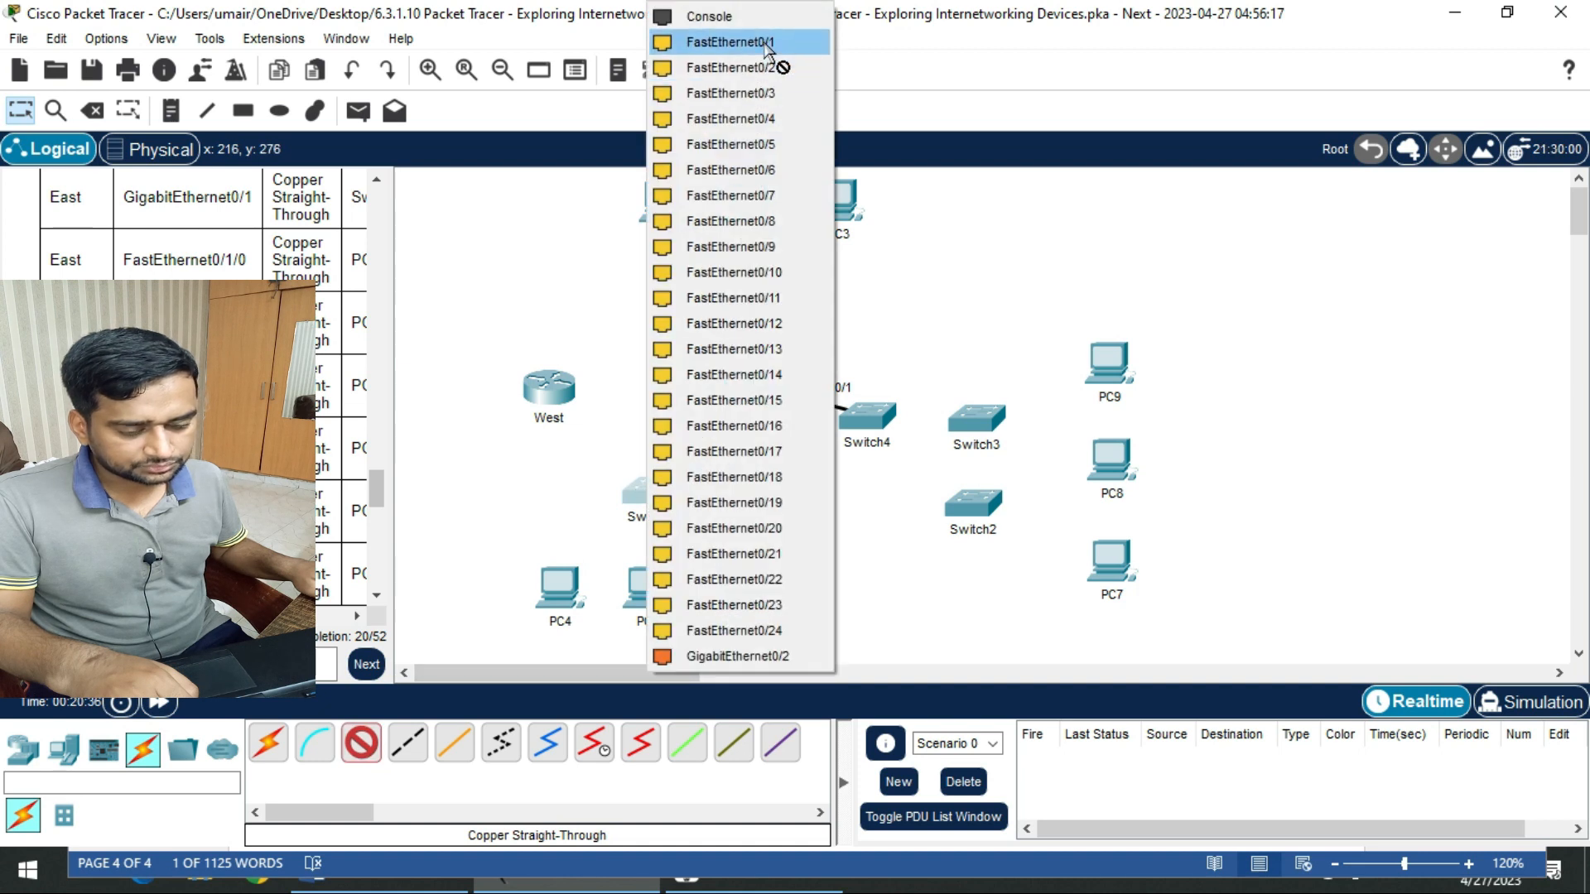
left_click(749, 67)
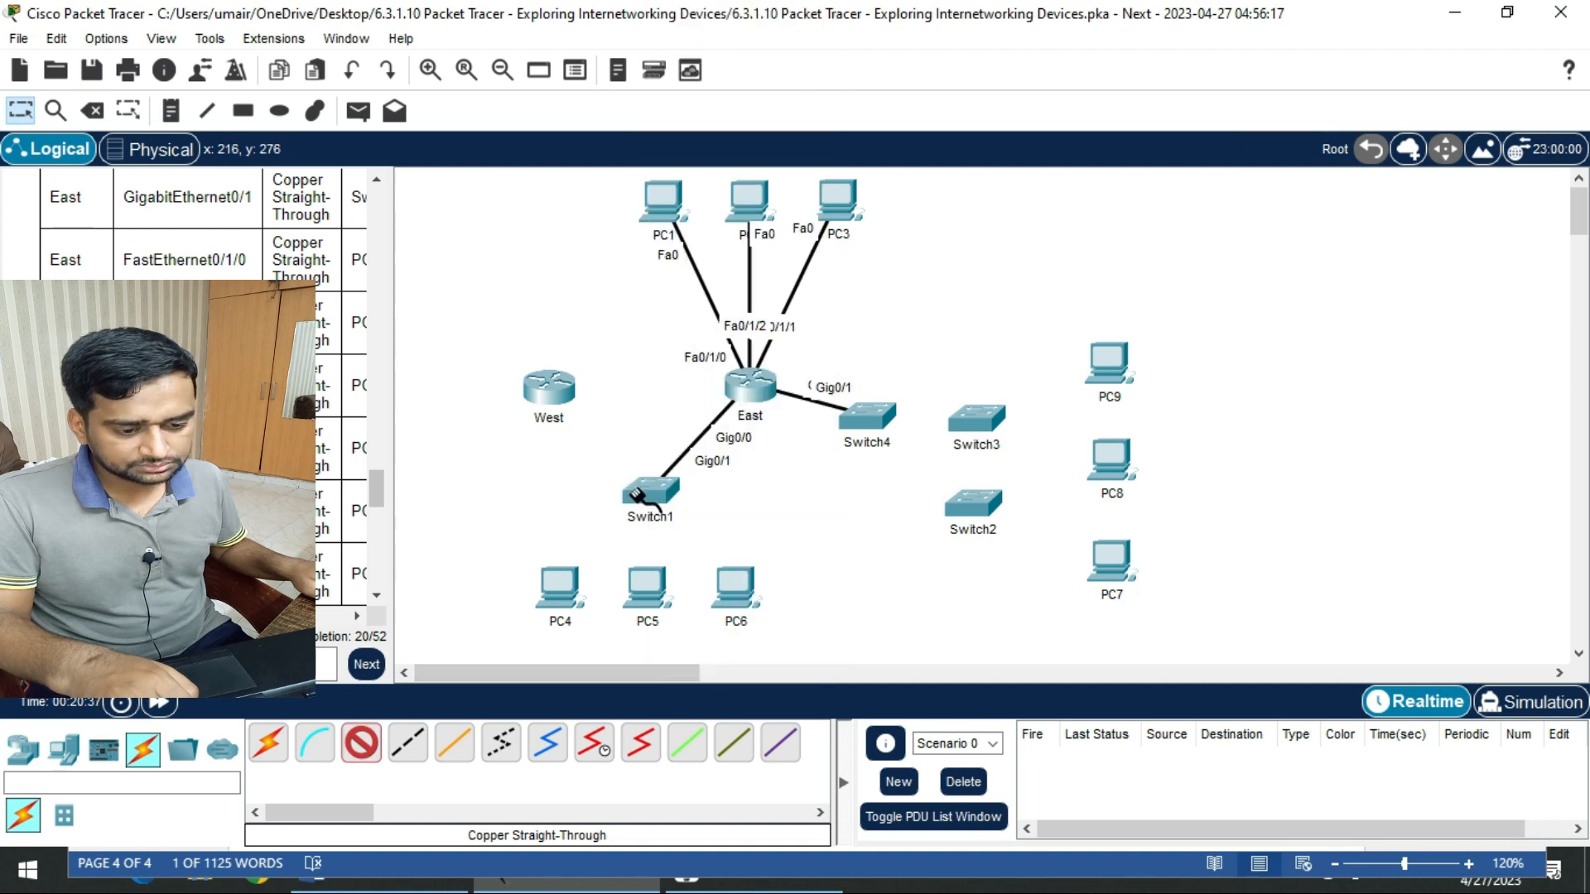
left_click(557, 581)
left_click(617, 676)
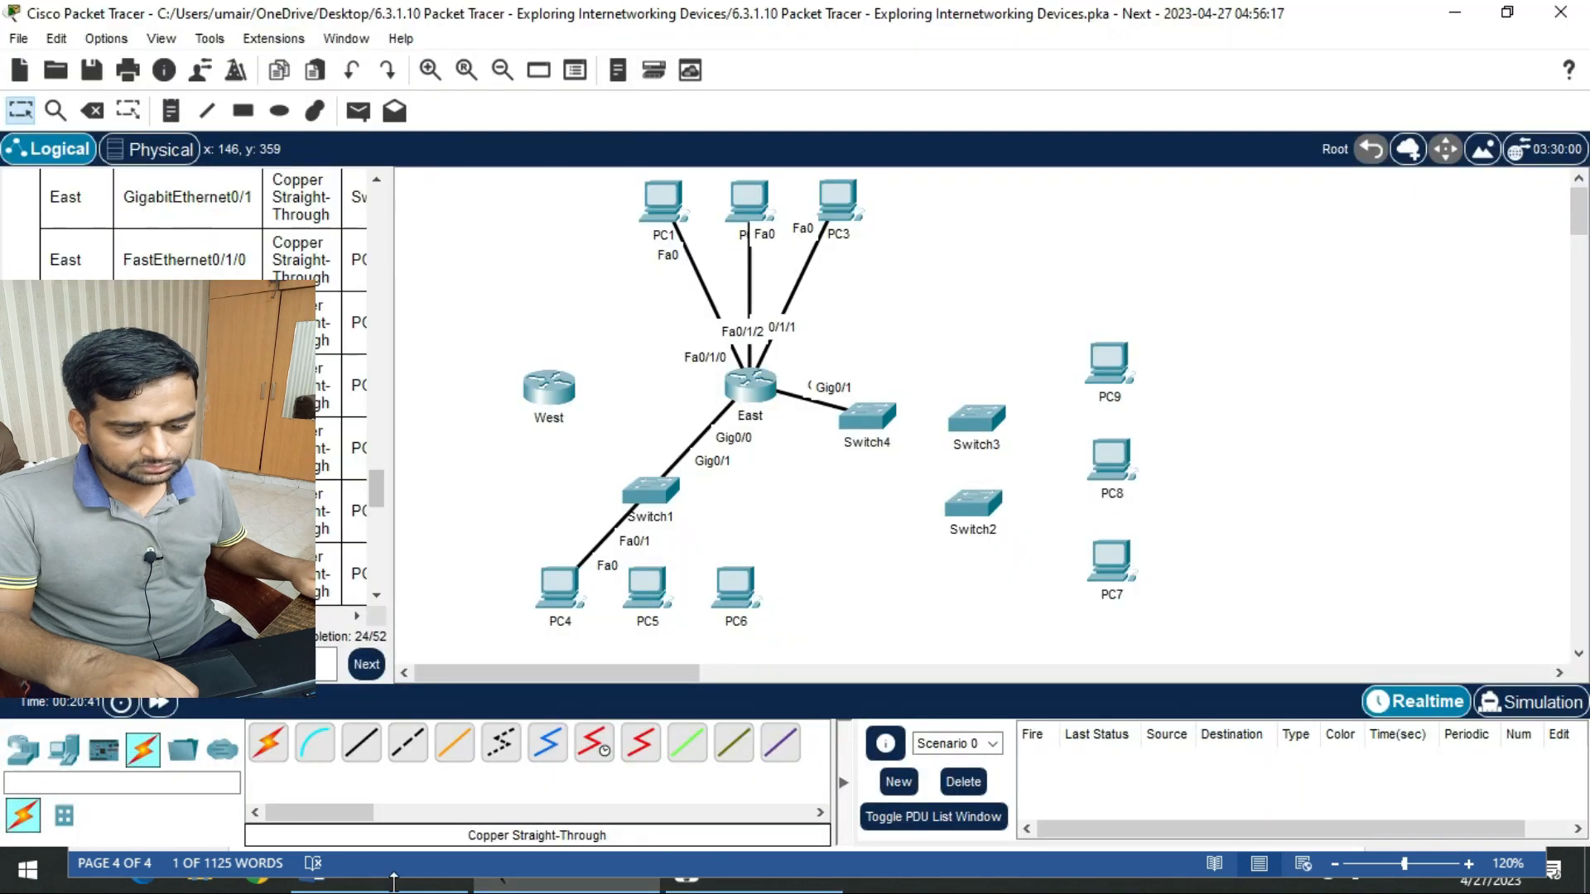
- Maximize the Word instructions window and check the cabling table rows linking Switch1 to PC5 and PC6
key("alt+Tab")
left_click_drag(1109, 219, 1102, 2)
left_click(929, 448)
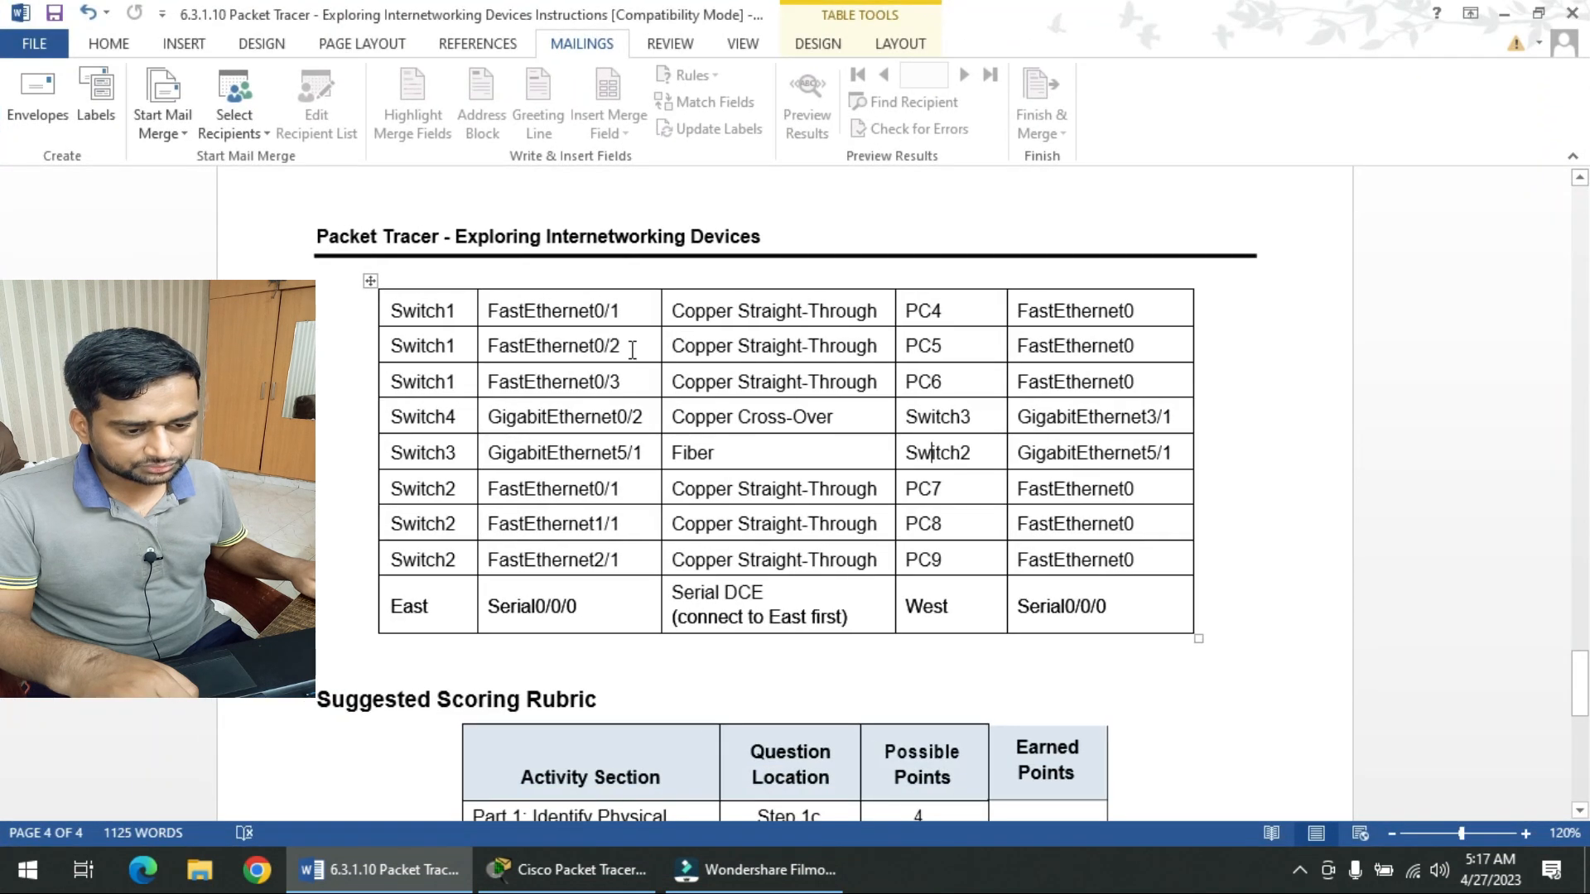
left_click_drag(944, 346, 931, 345)
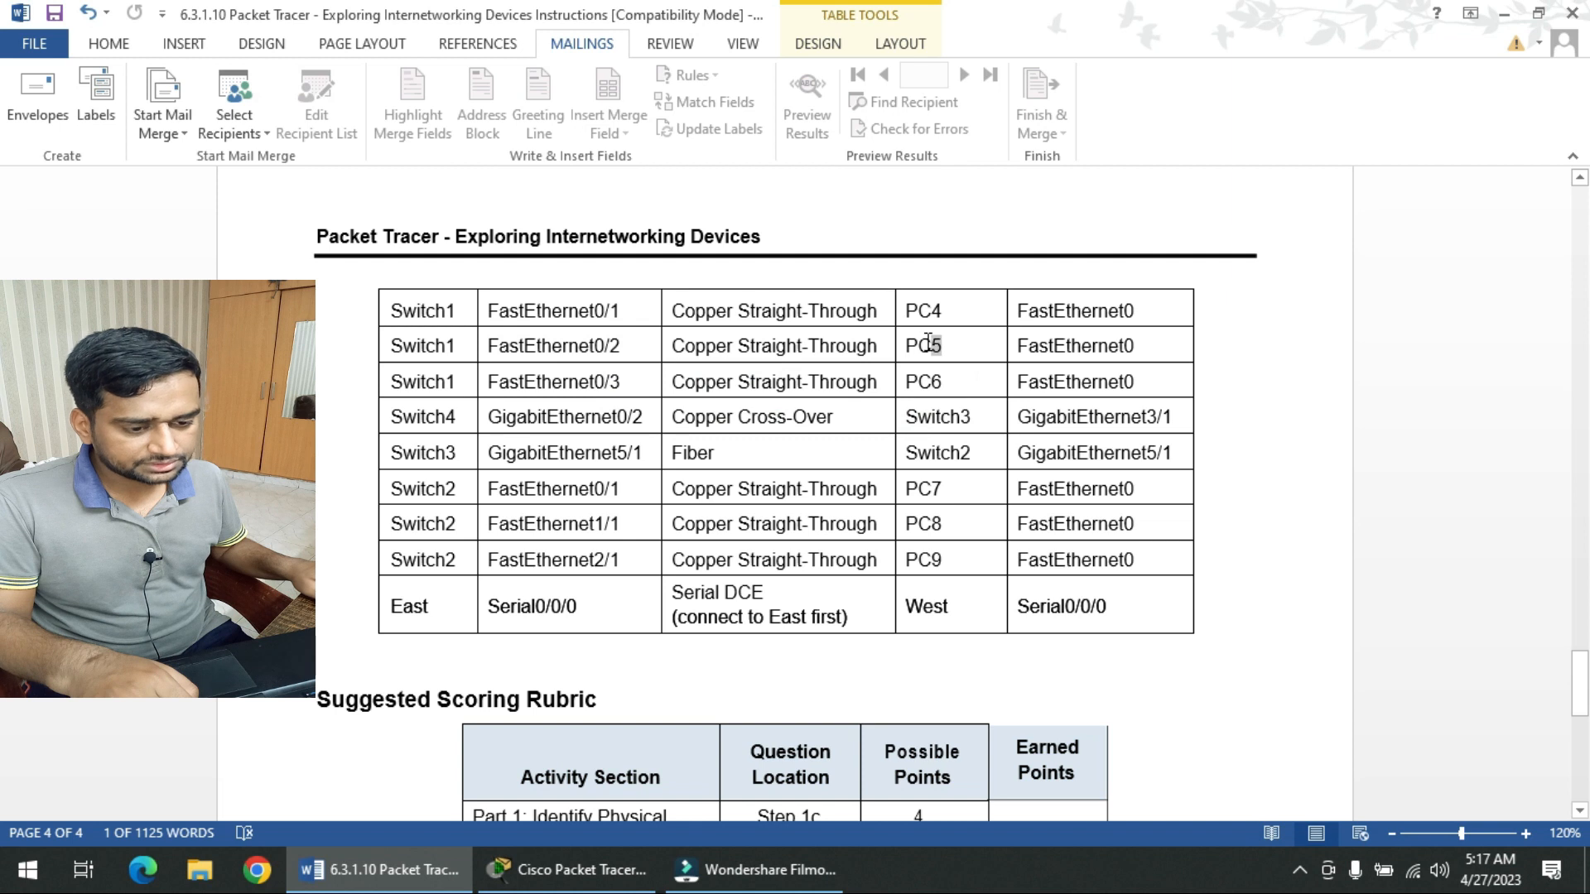
left_click_drag(602, 377, 573, 378)
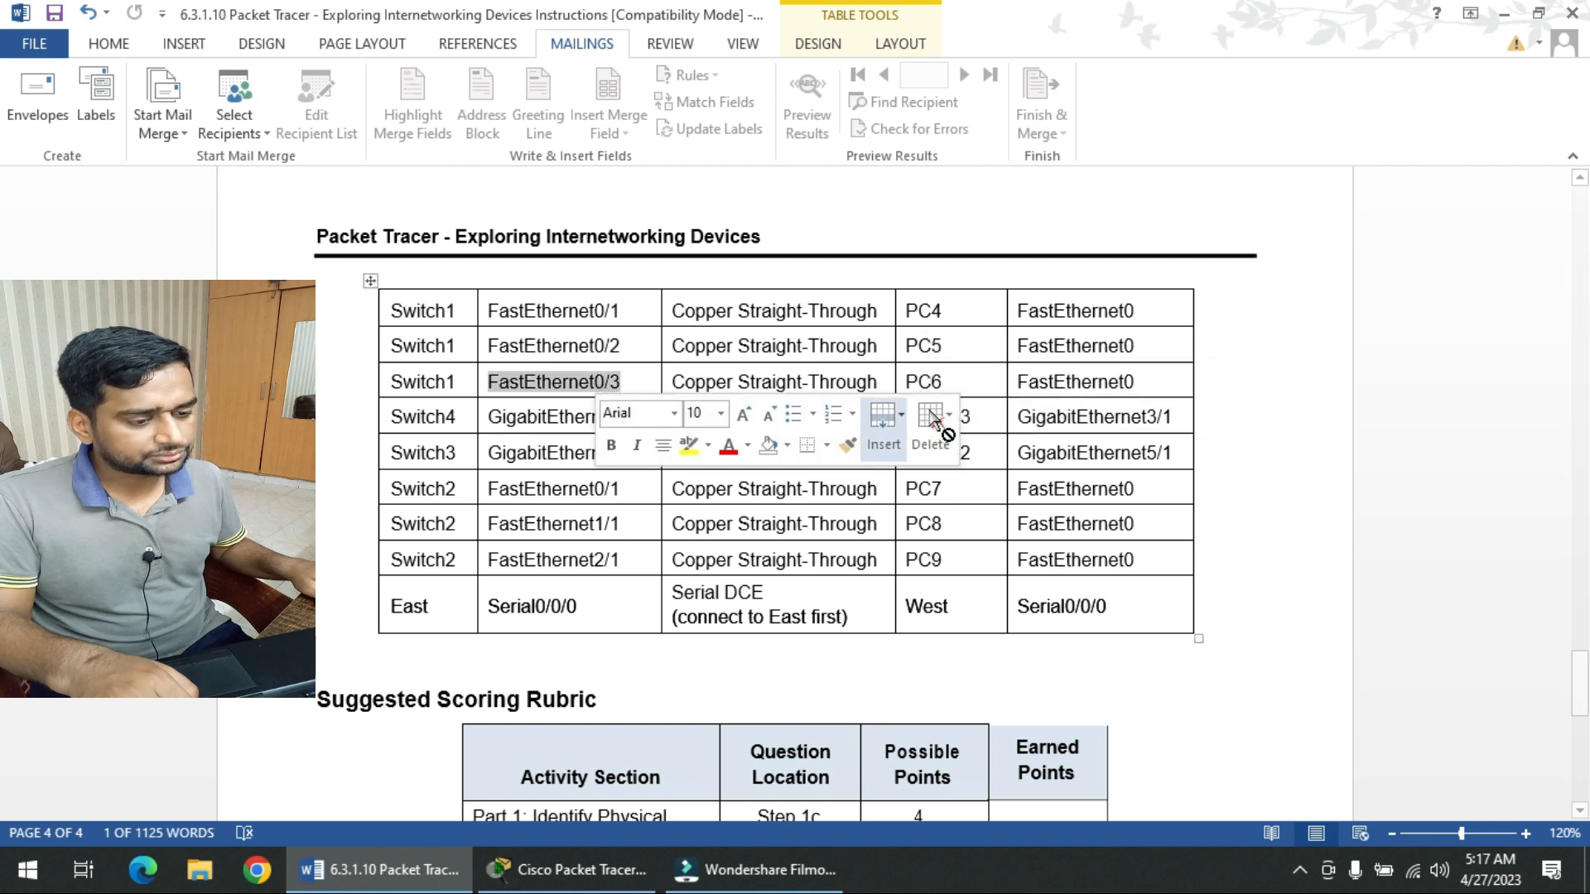
left_click(962, 375)
- Switch to Packet Tracer and connect Switch1's FastEthernet0/2 to PC5's FastEthernet0 with a Copper Straight-Through cable
left_click(623, 868)
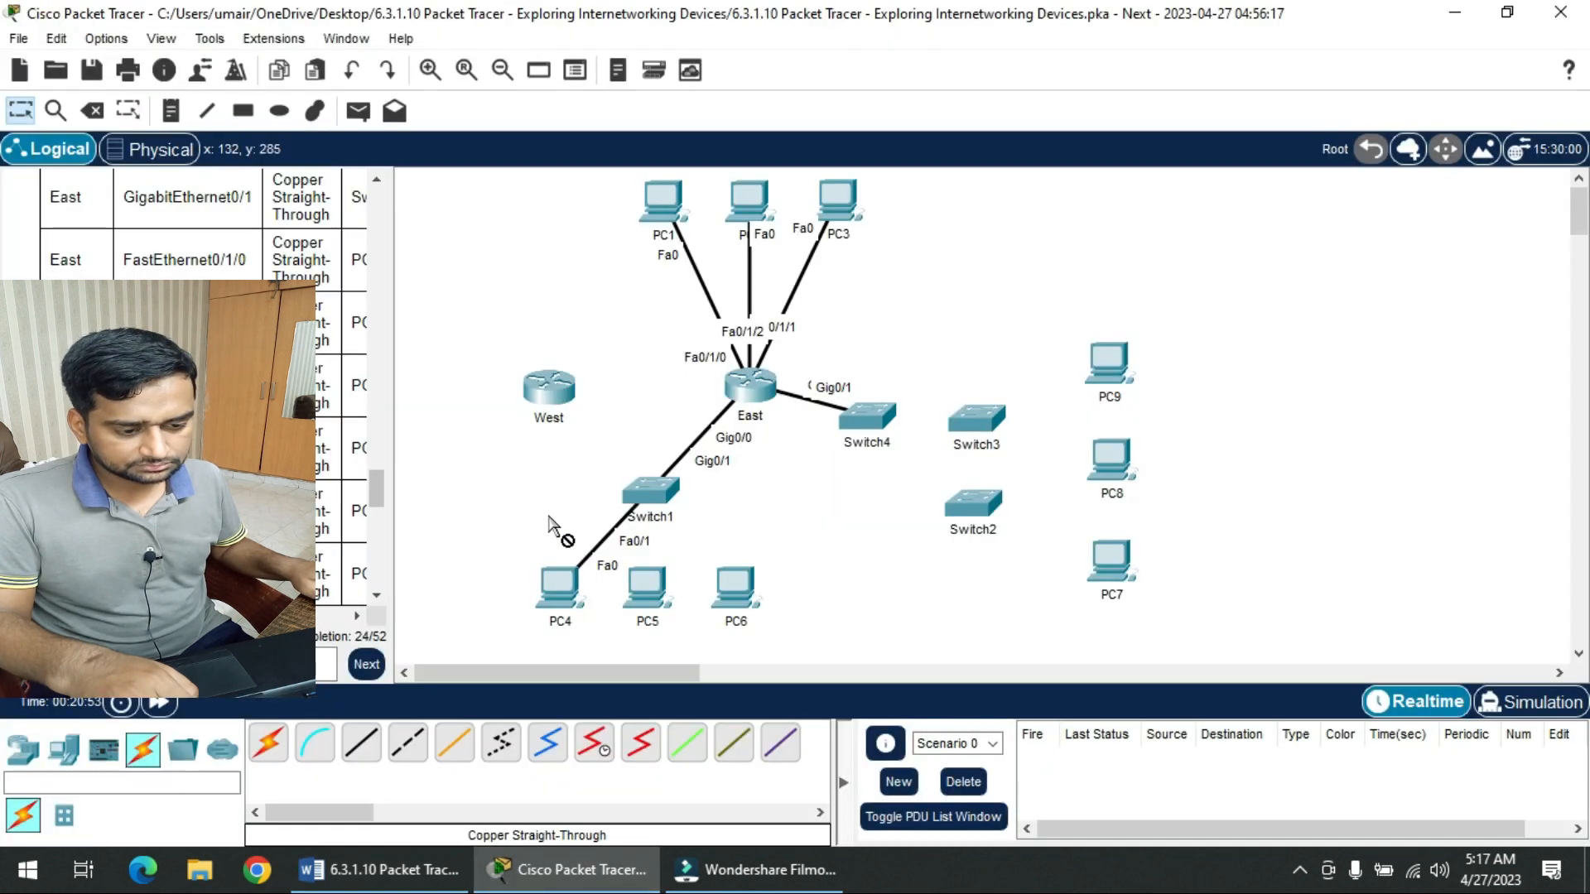
scroll(556, 526, "down", 1)
left_click(361, 743)
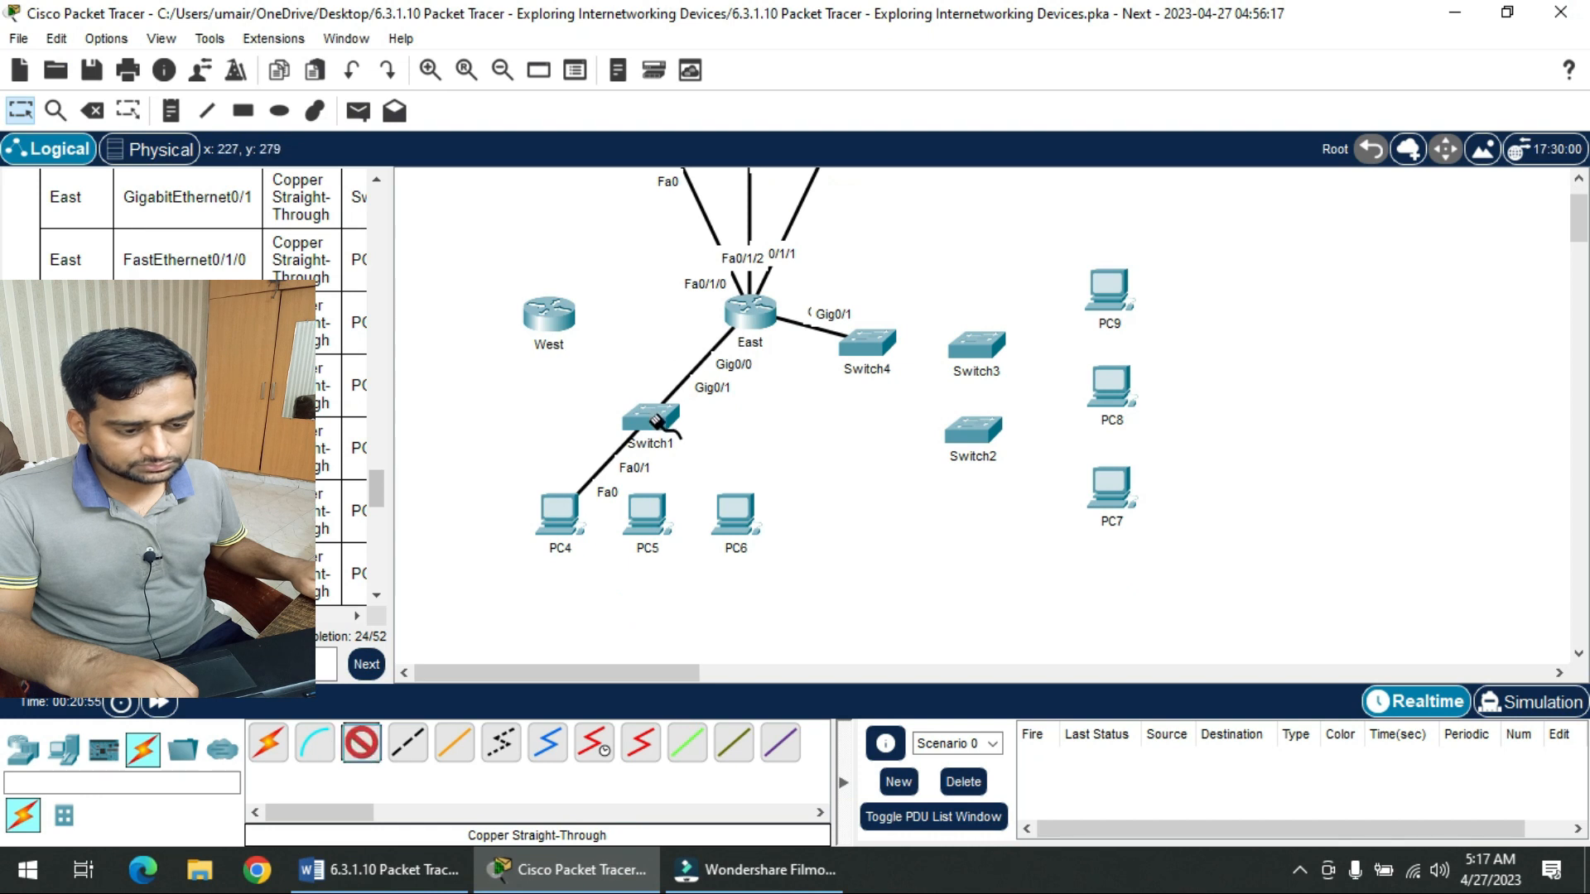
left_click(650, 417)
left_click(795, 64)
left_click(647, 514)
left_click(698, 613)
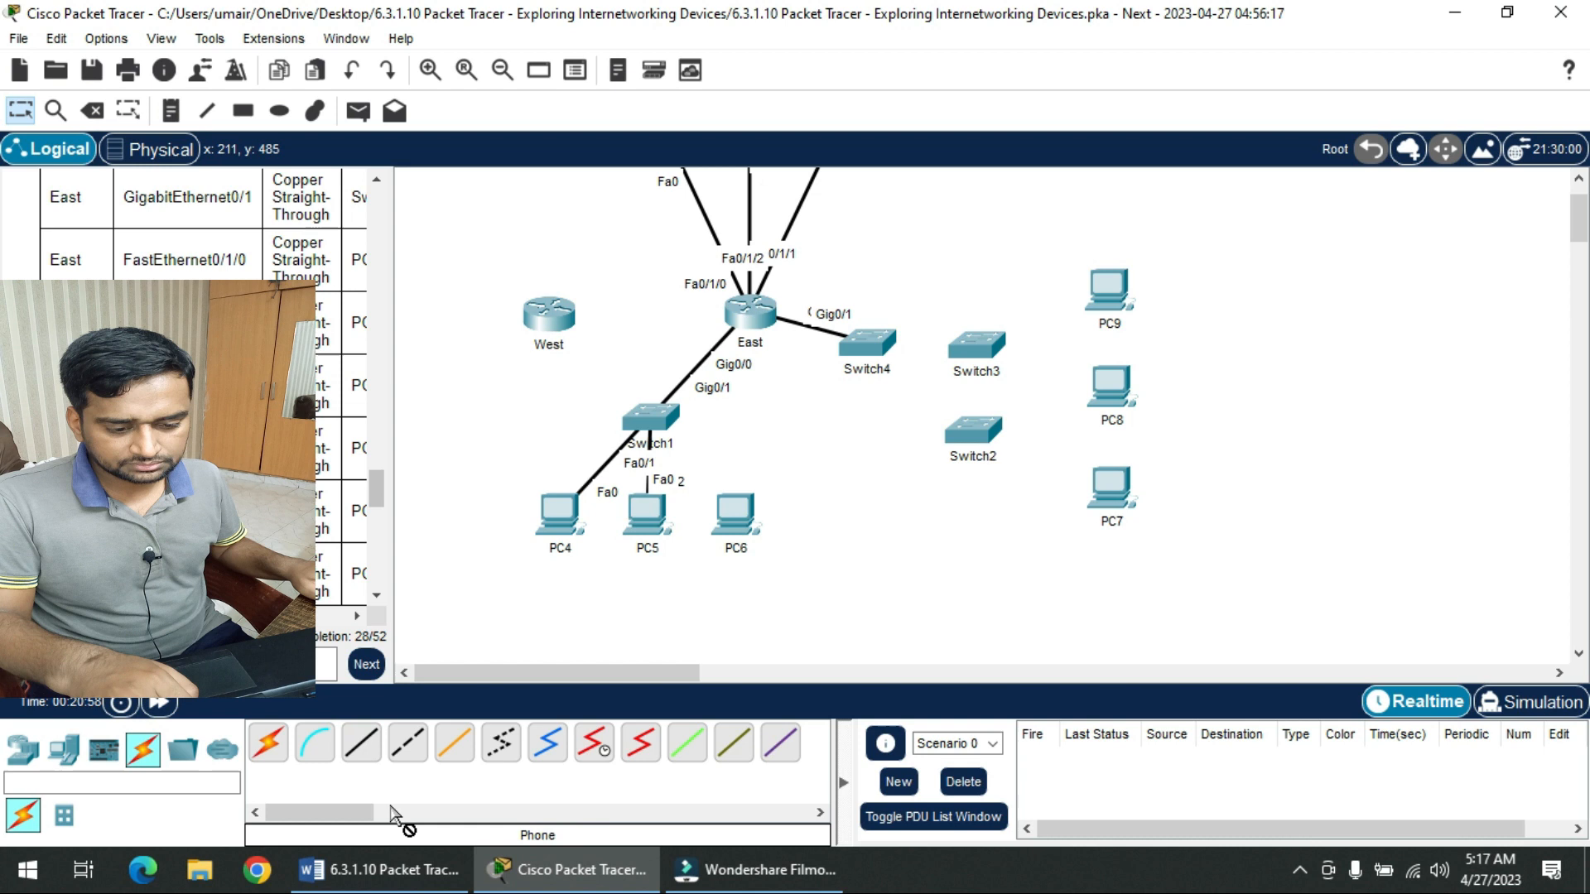
- Connect Switch1's FastEthernet0/3 to PC6's FastEthernet0 with a Copper Straight-Through cable
left_click(361, 743)
left_click(634, 436)
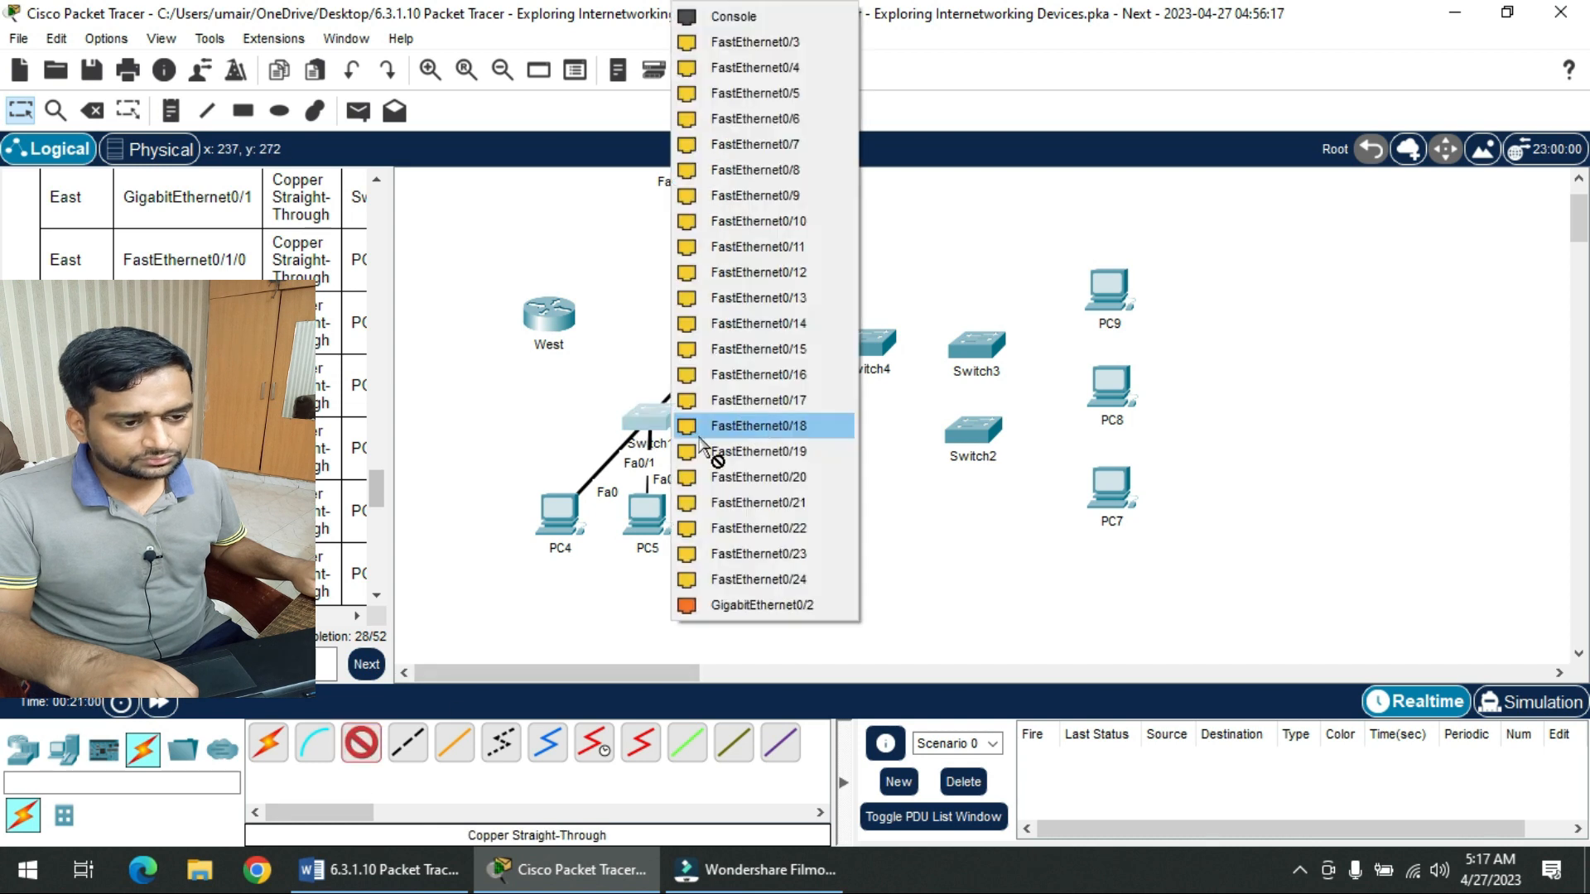
left_click(816, 41)
left_click(735, 515)
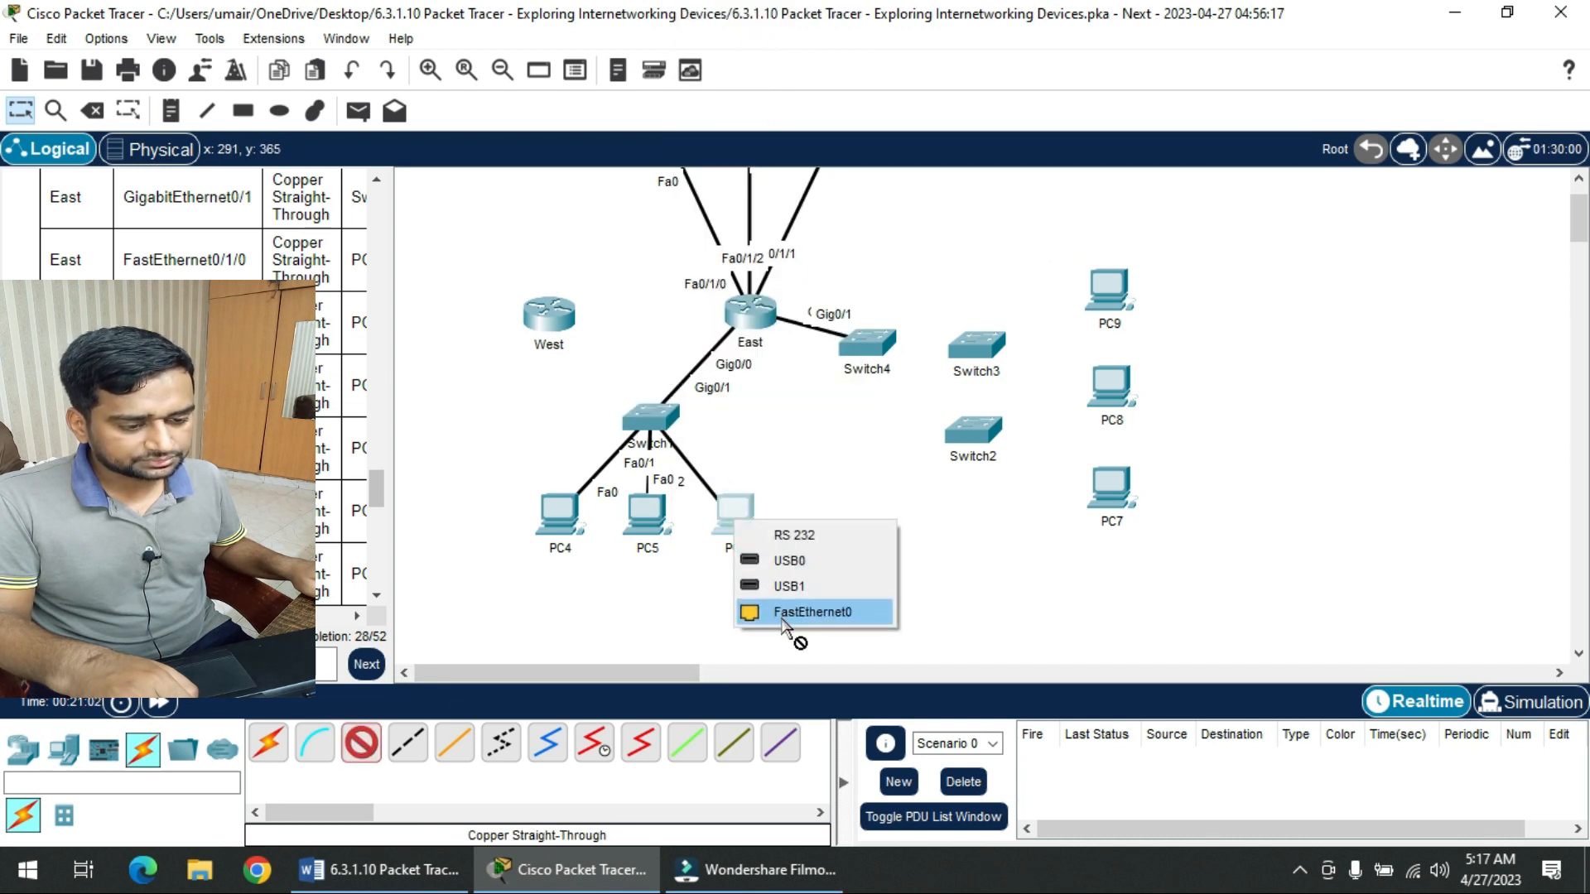
left_click(774, 611)
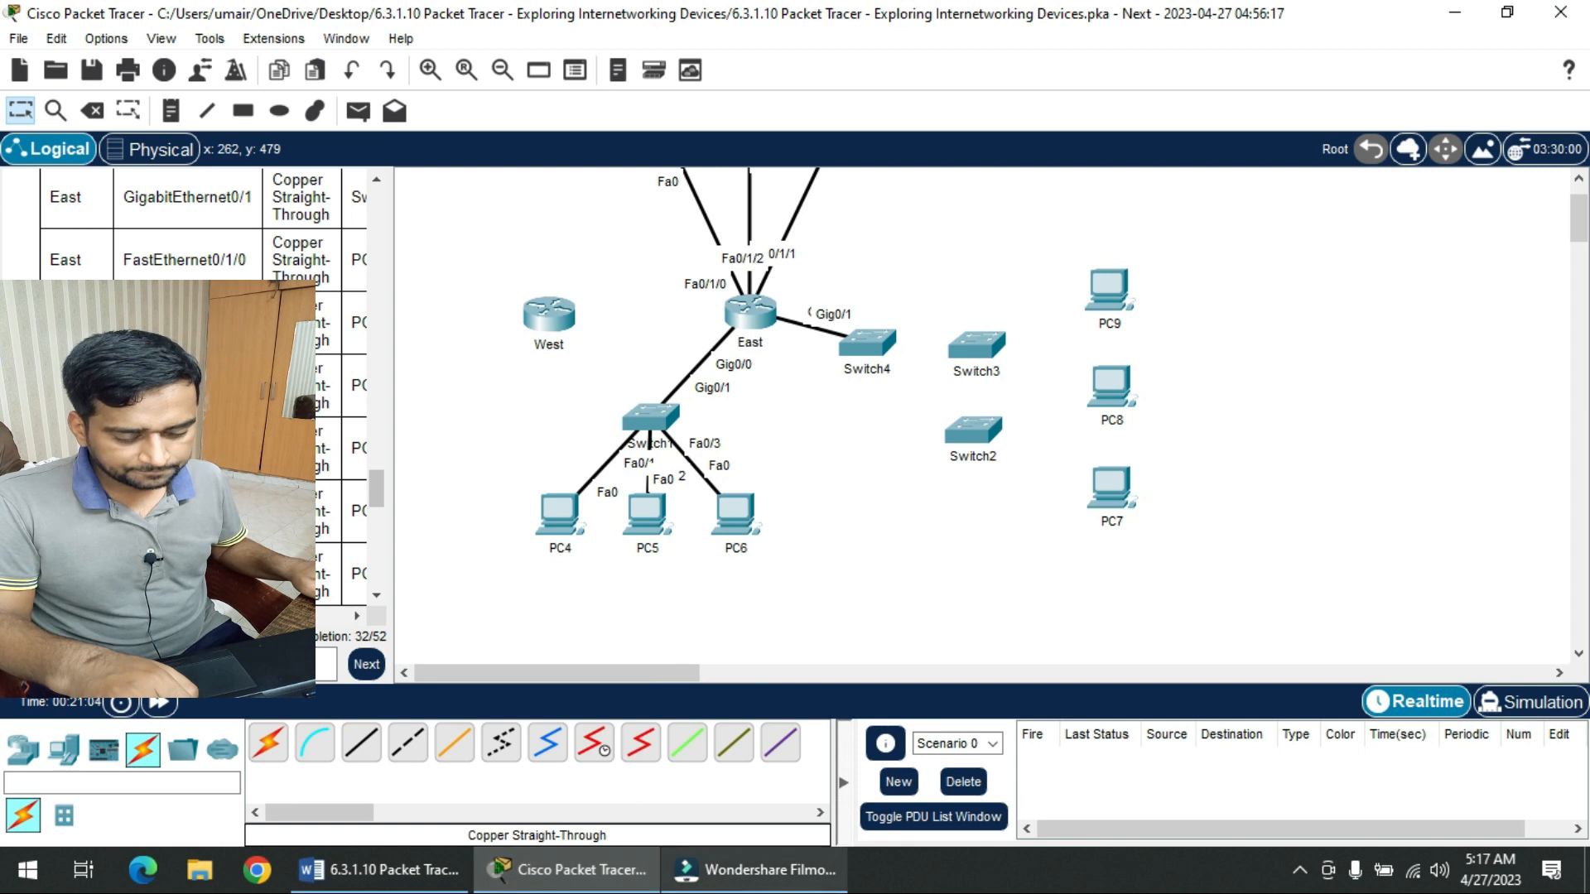
- Switch to the Word instructions and highlight the three Switch1 rows for PC4, PC5 and PC6 in yellow
left_click(456, 883)
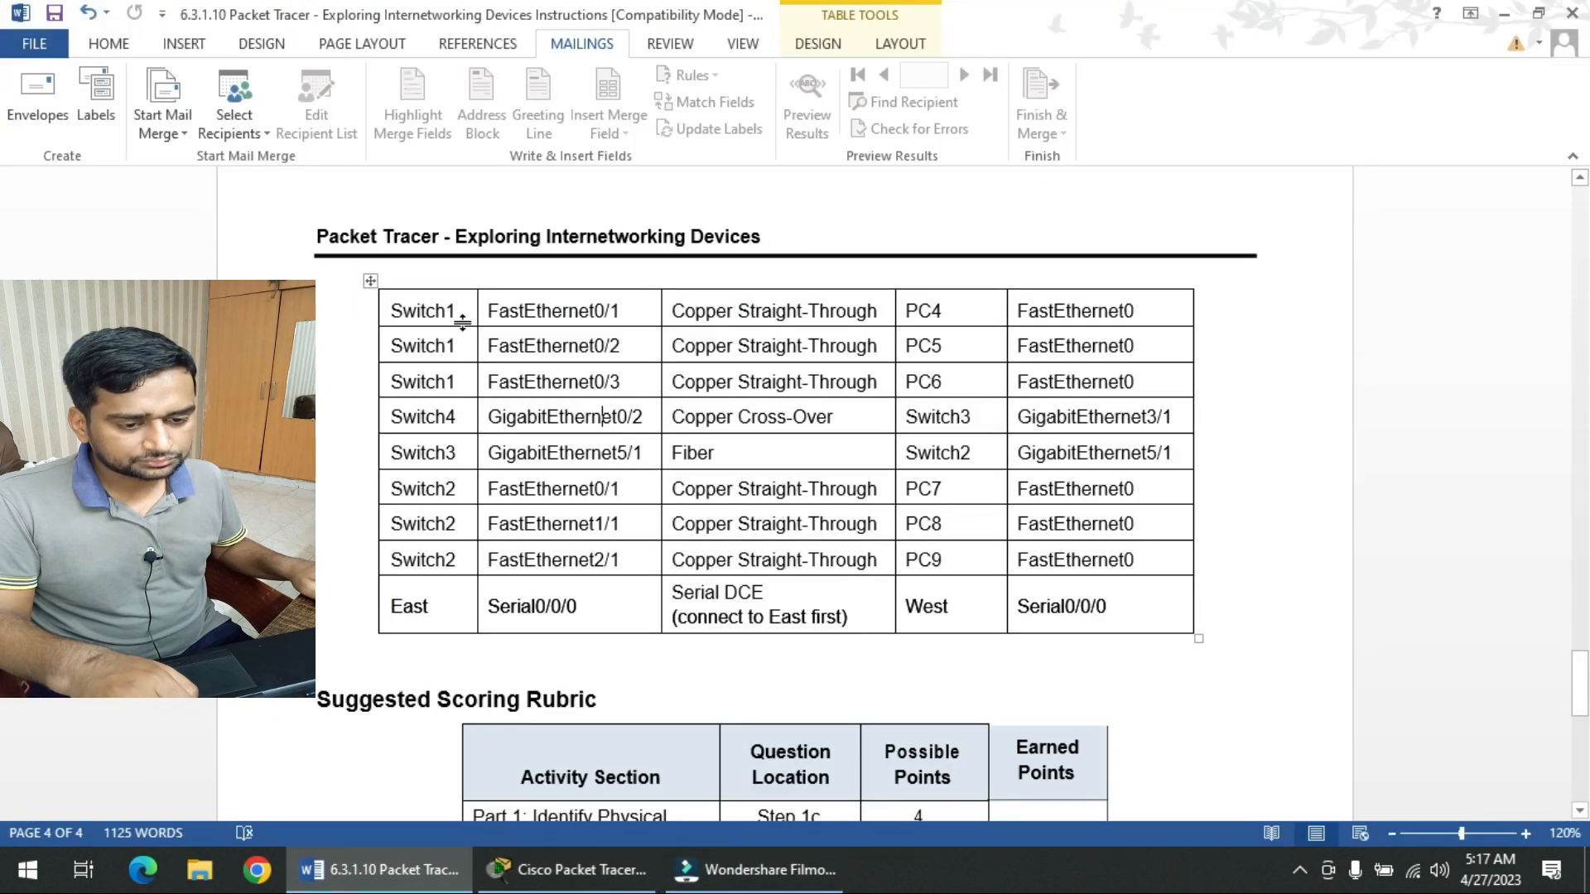
left_click_drag(462, 330, 1073, 376)
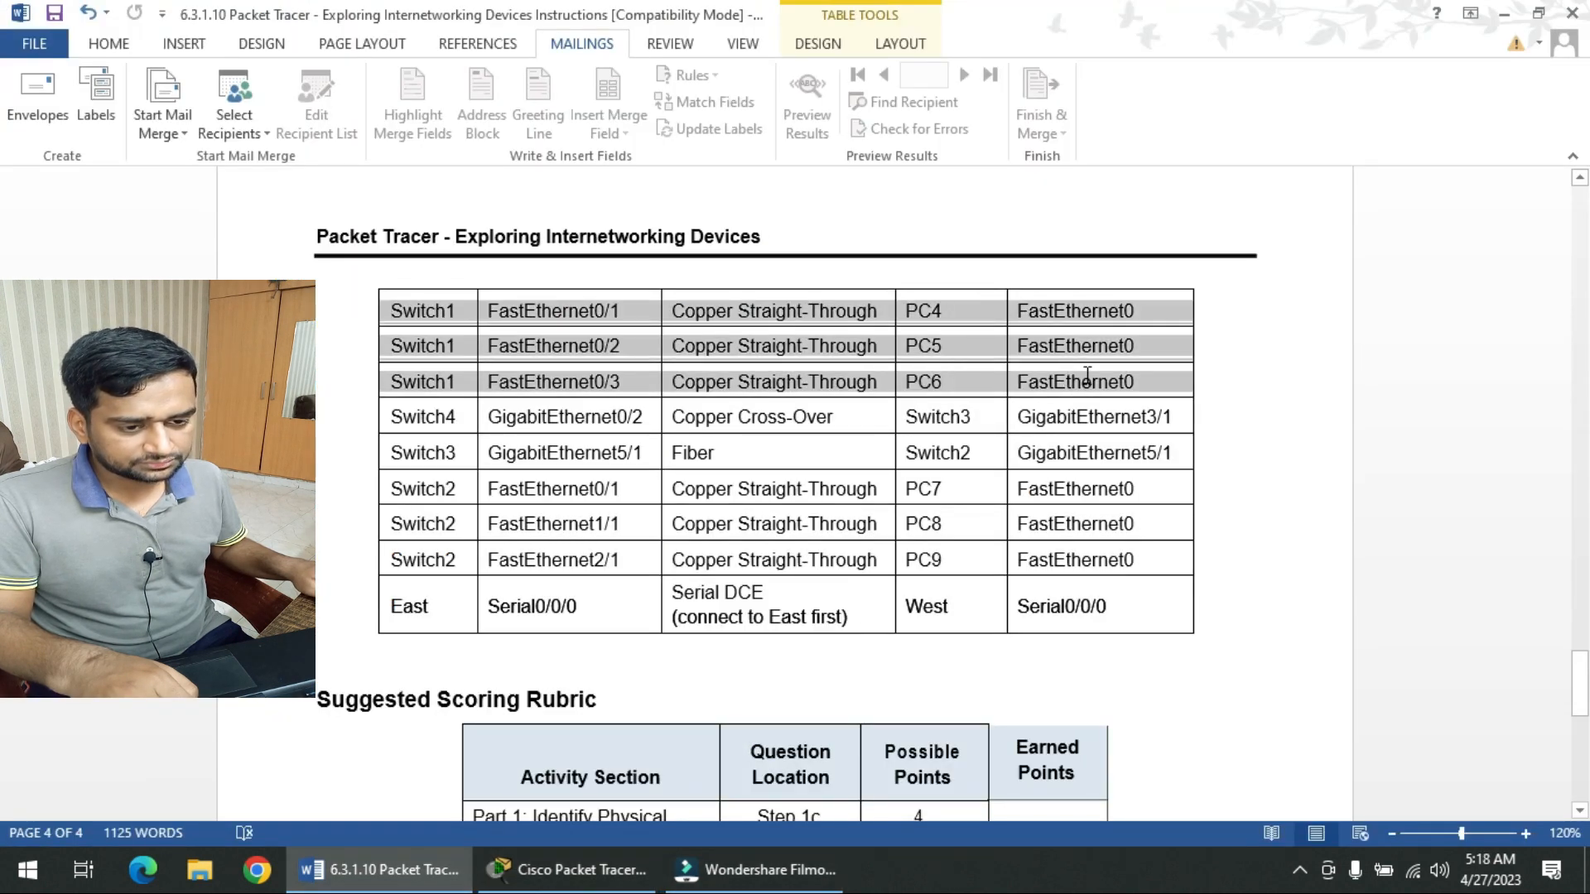
left_click(108, 44)
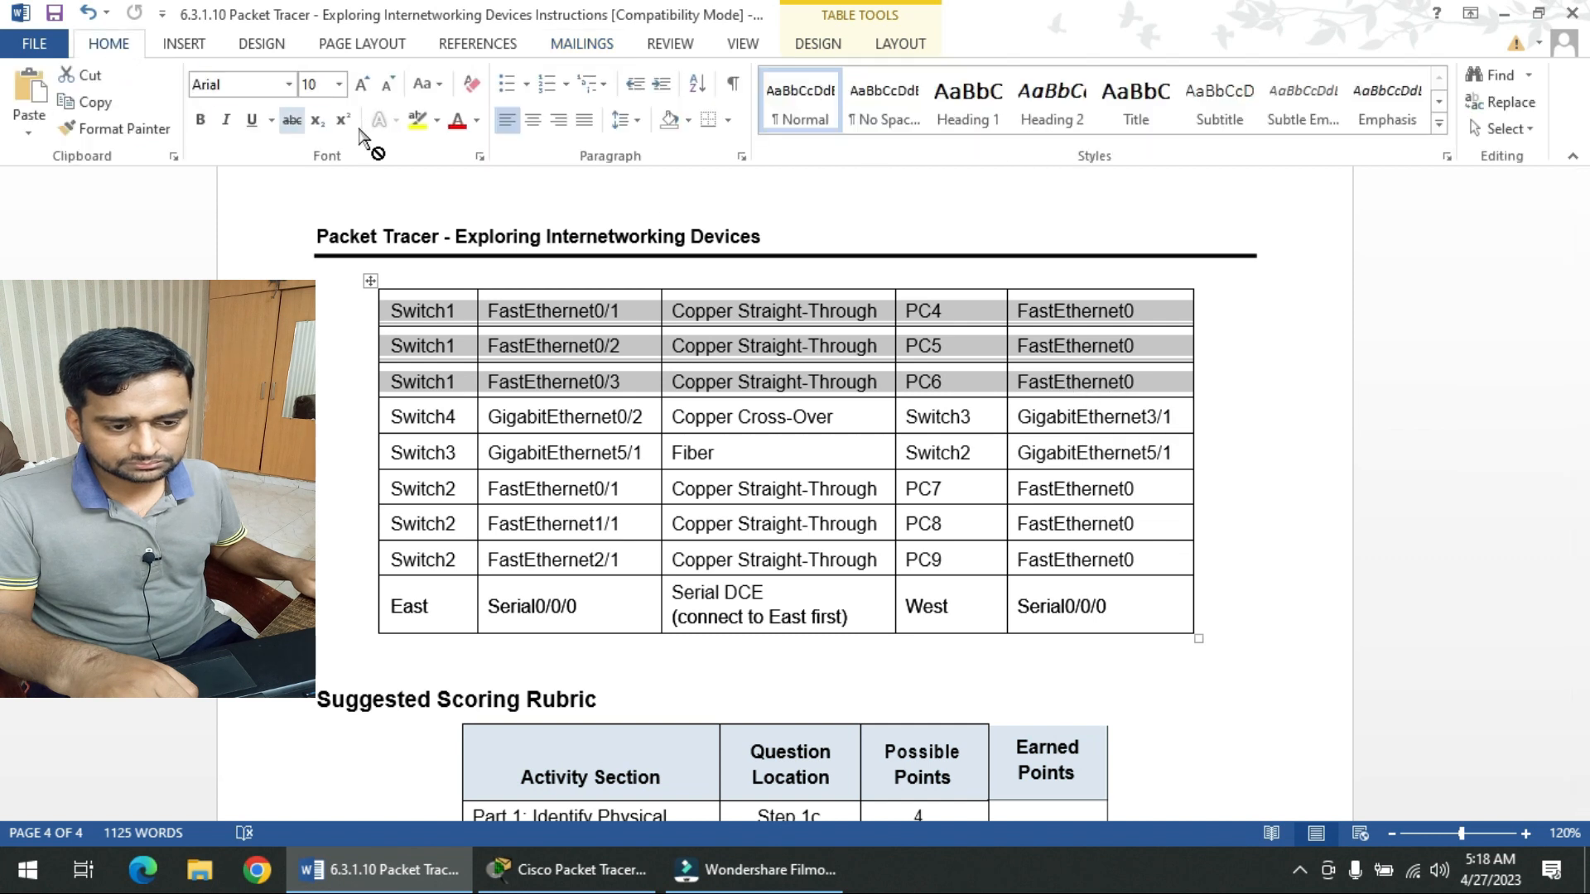
left_click(418, 120)
left_click(666, 486)
scroll(666, 486, "down", 1)
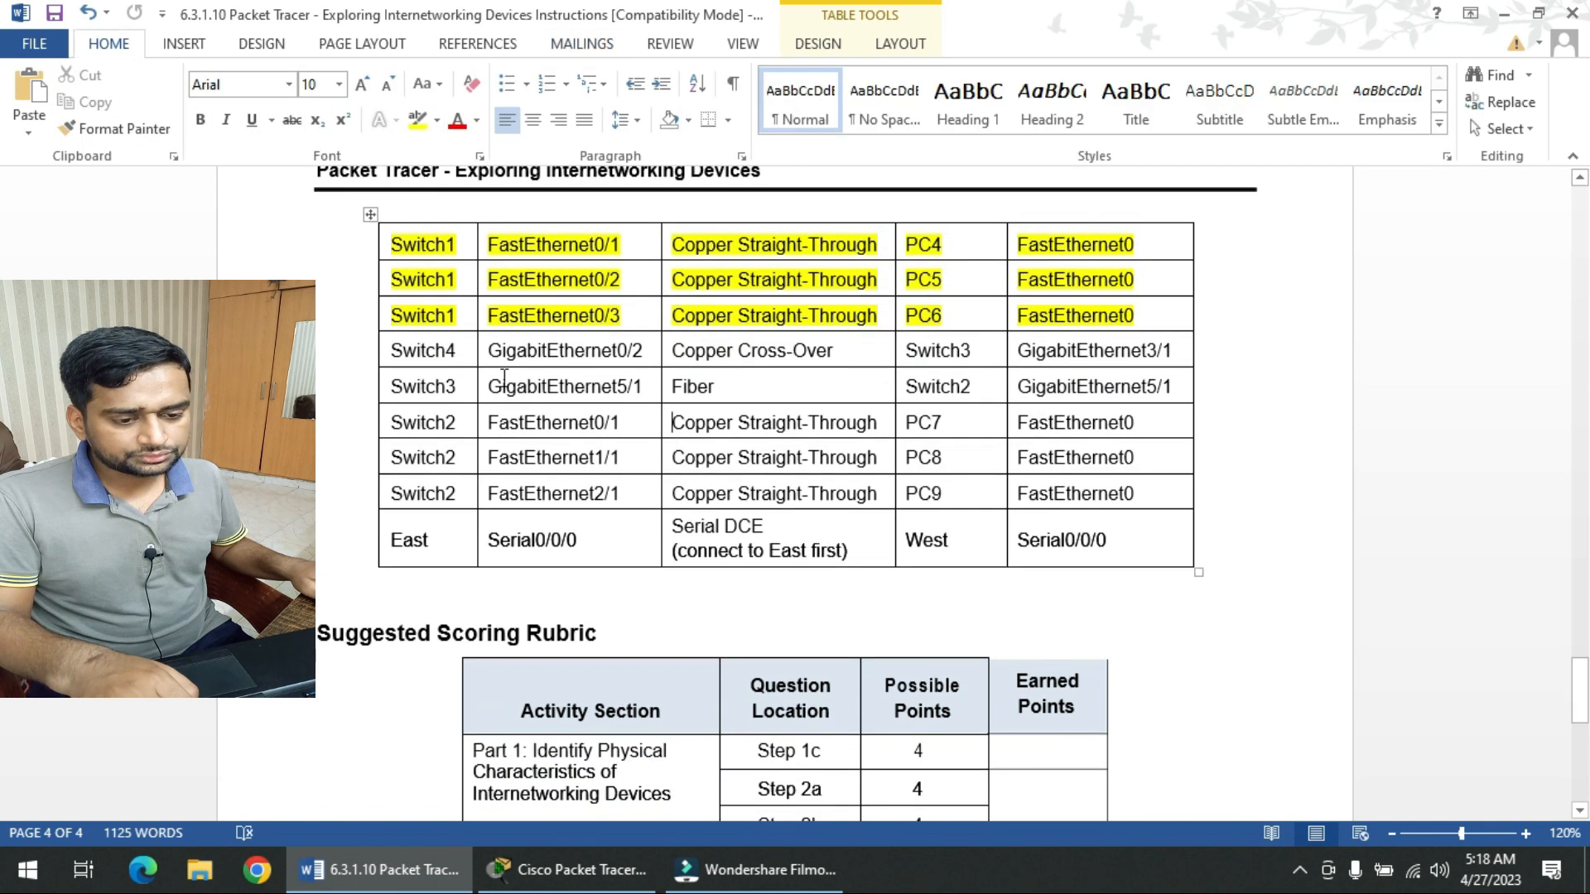
- Examine the Switch4–Switch3 row of the cabling table for its ports and cable type
left_click_drag(453, 348, 446, 349)
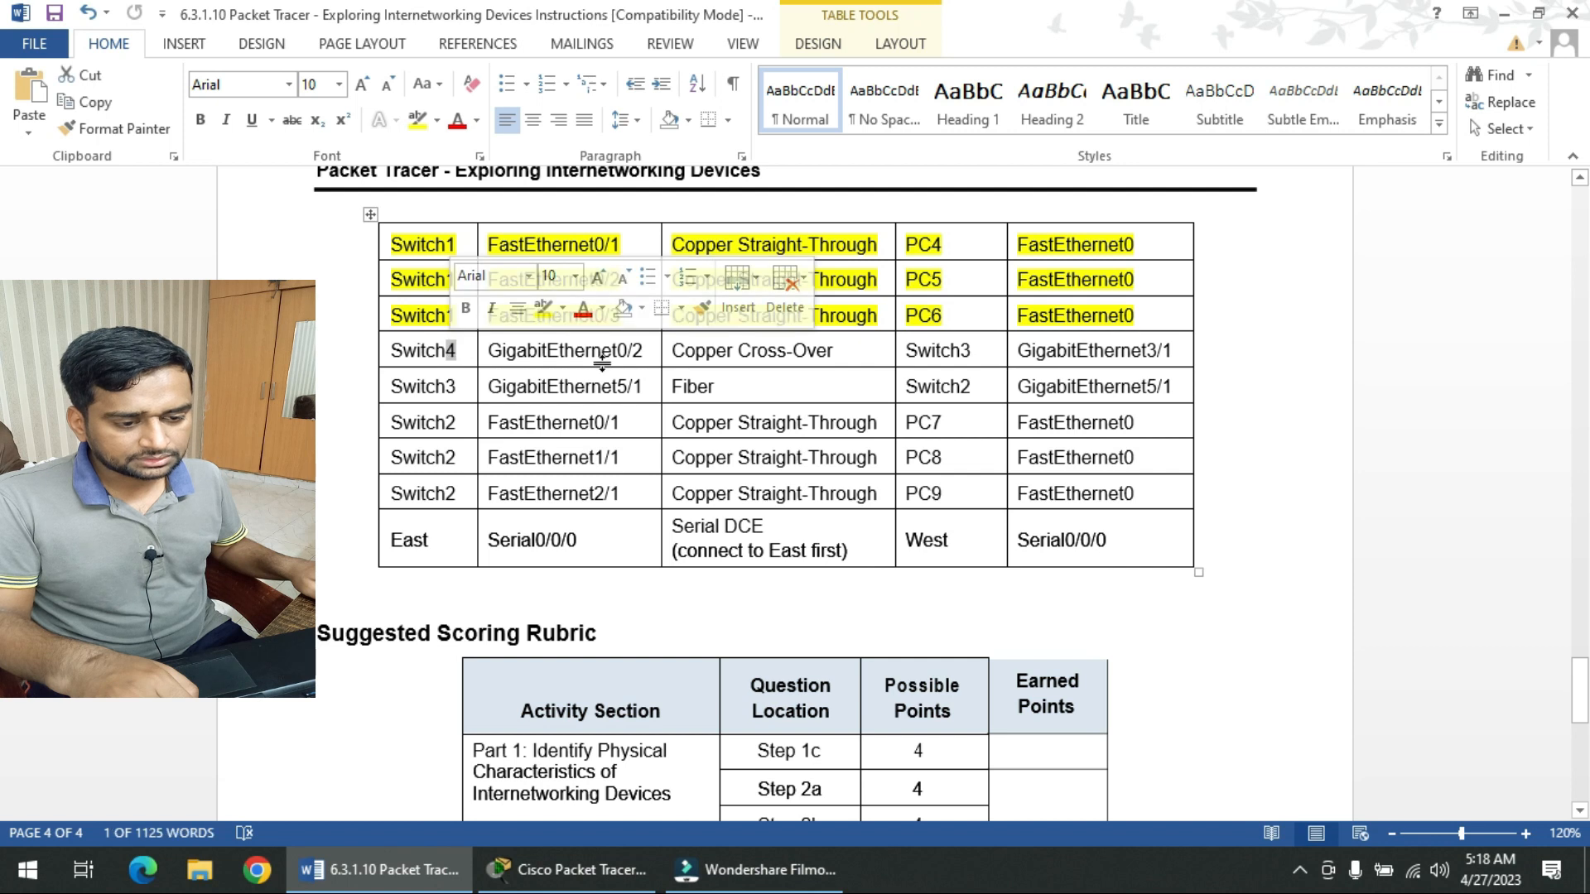
left_click(602, 360)
left_click_drag(617, 350, 617, 353)
left_click_drag(744, 350, 805, 352)
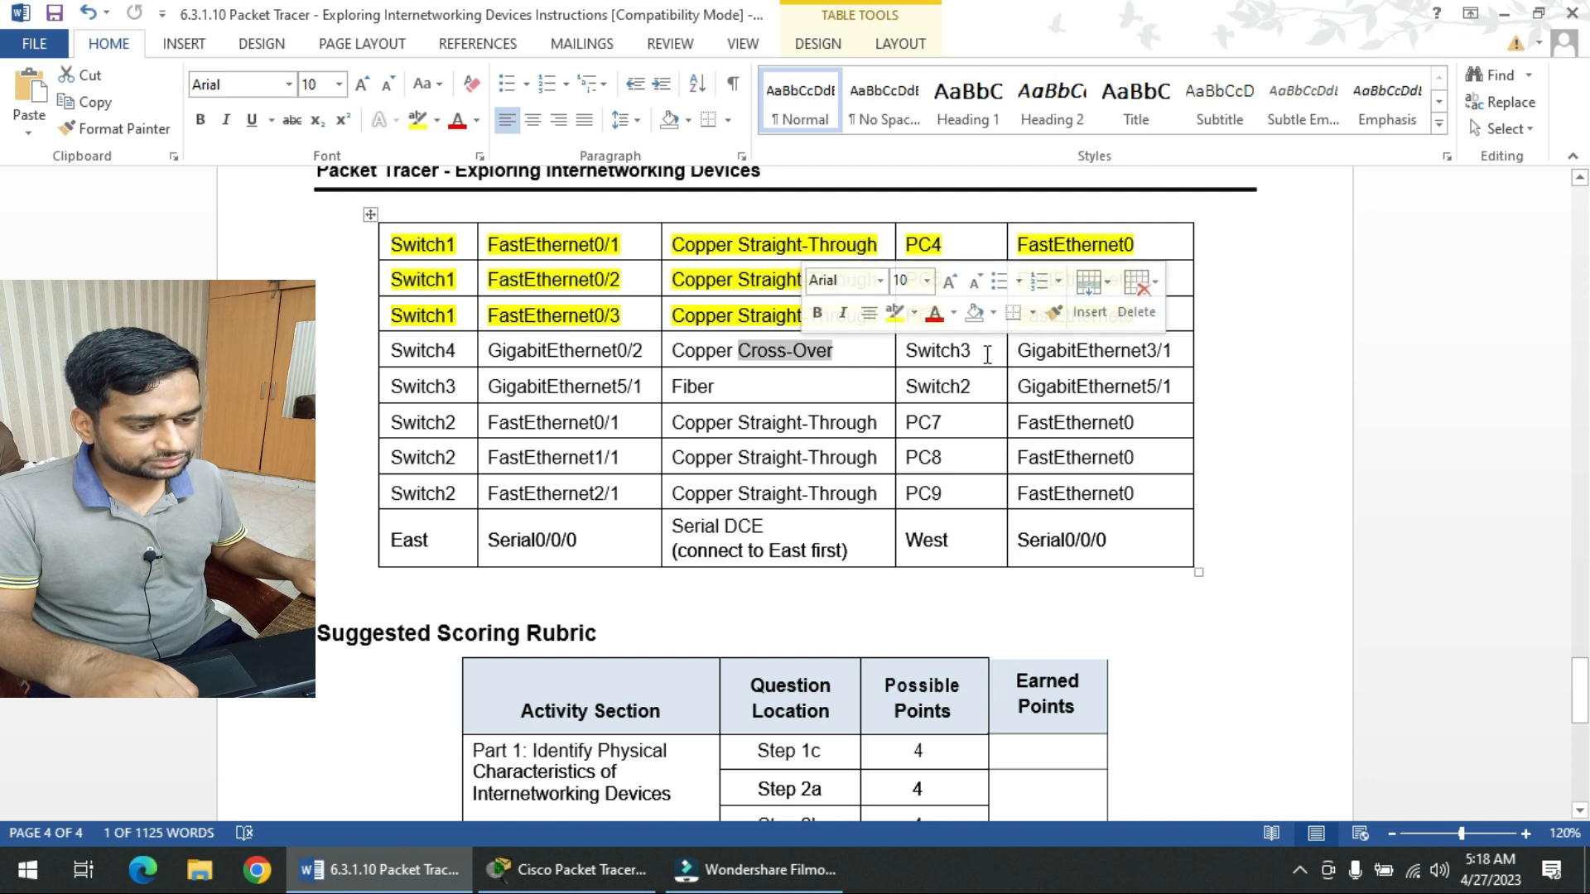
left_click_drag(987, 354, 957, 354)
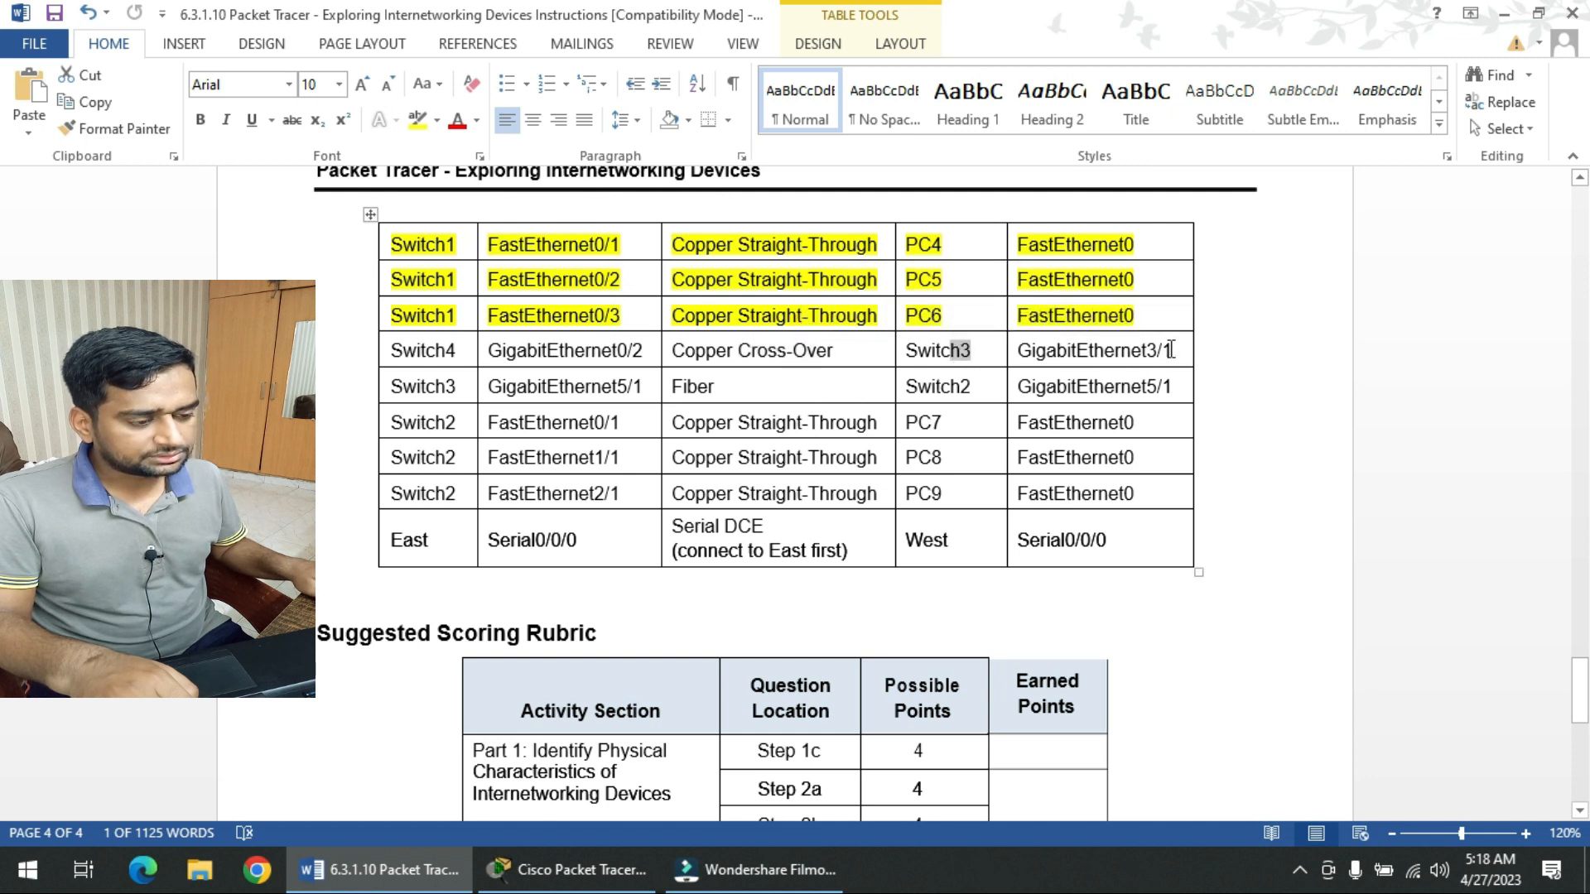
left_click_drag(1173, 346, 1150, 342)
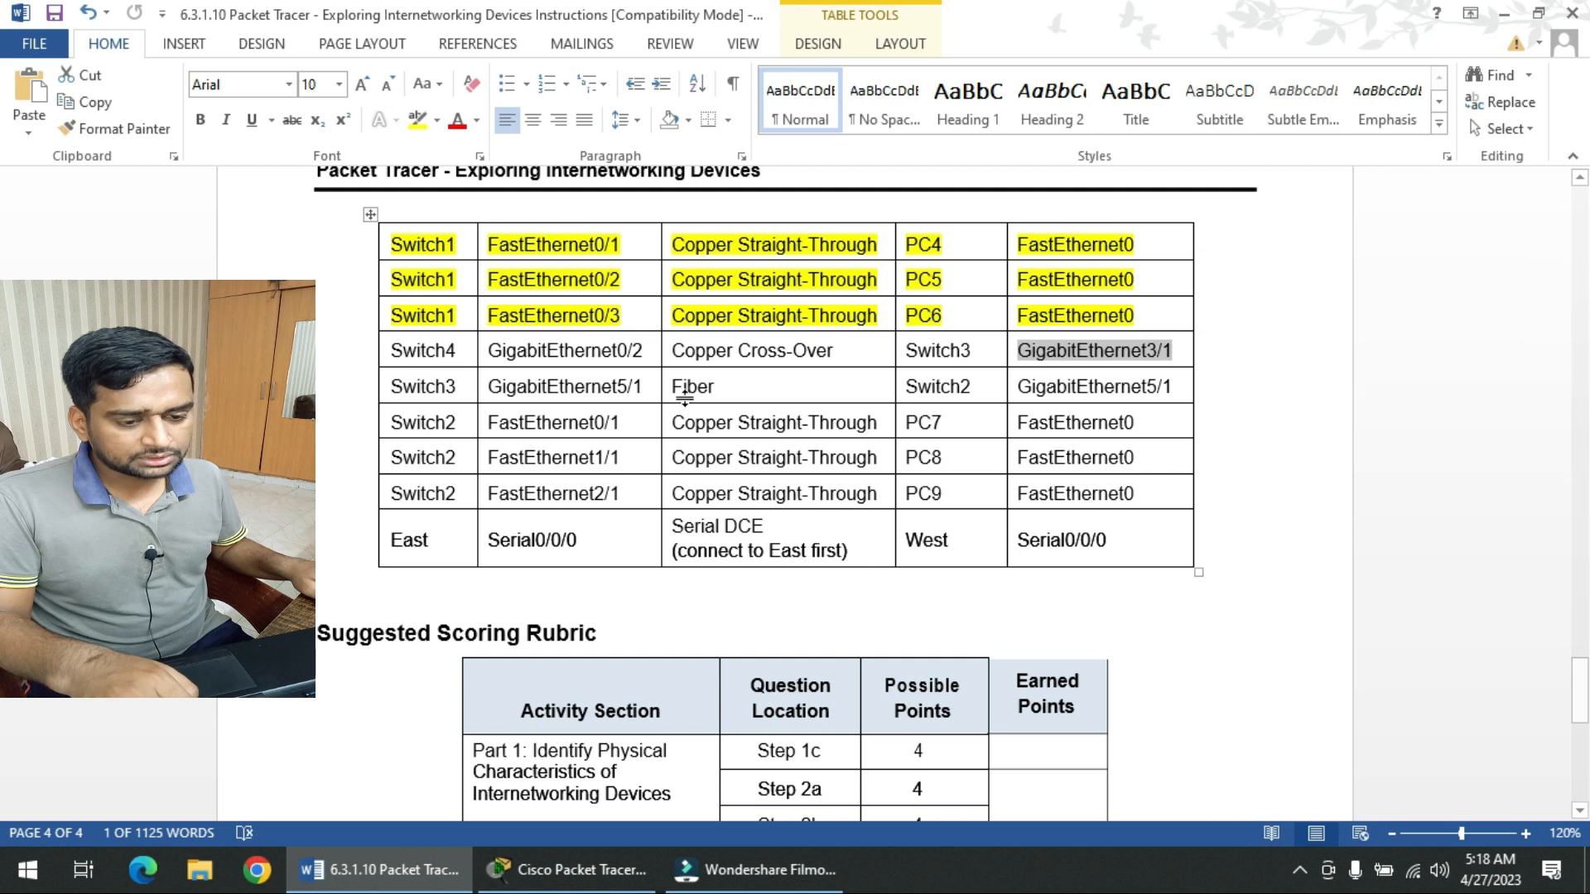
left_click_drag(461, 353, 394, 353)
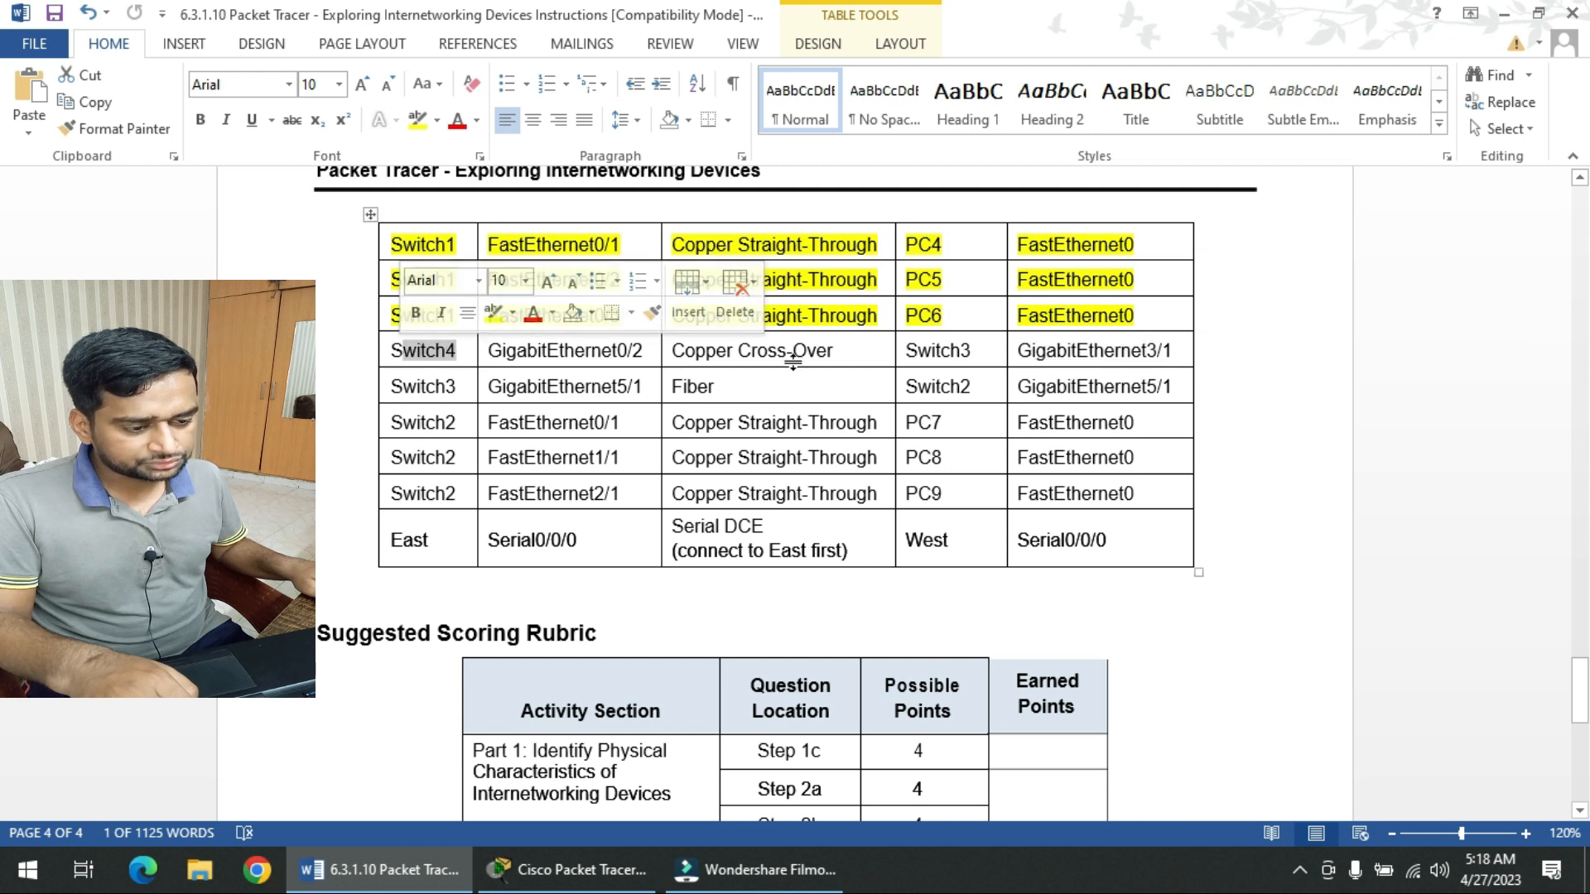
left_click_drag(974, 355, 952, 355)
left_click_drag(739, 355, 832, 354)
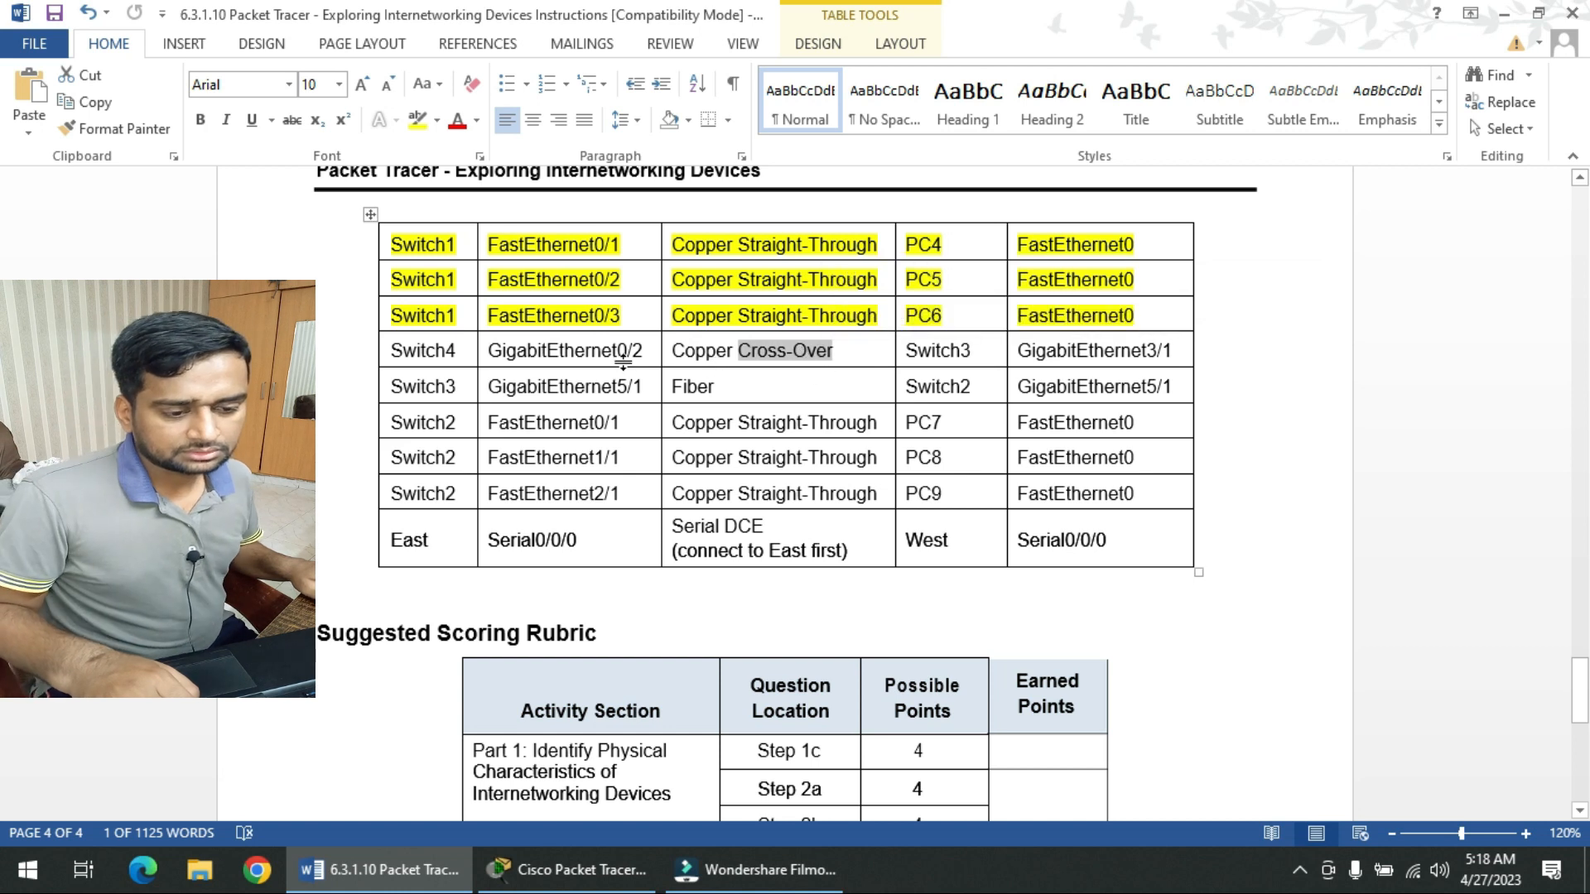
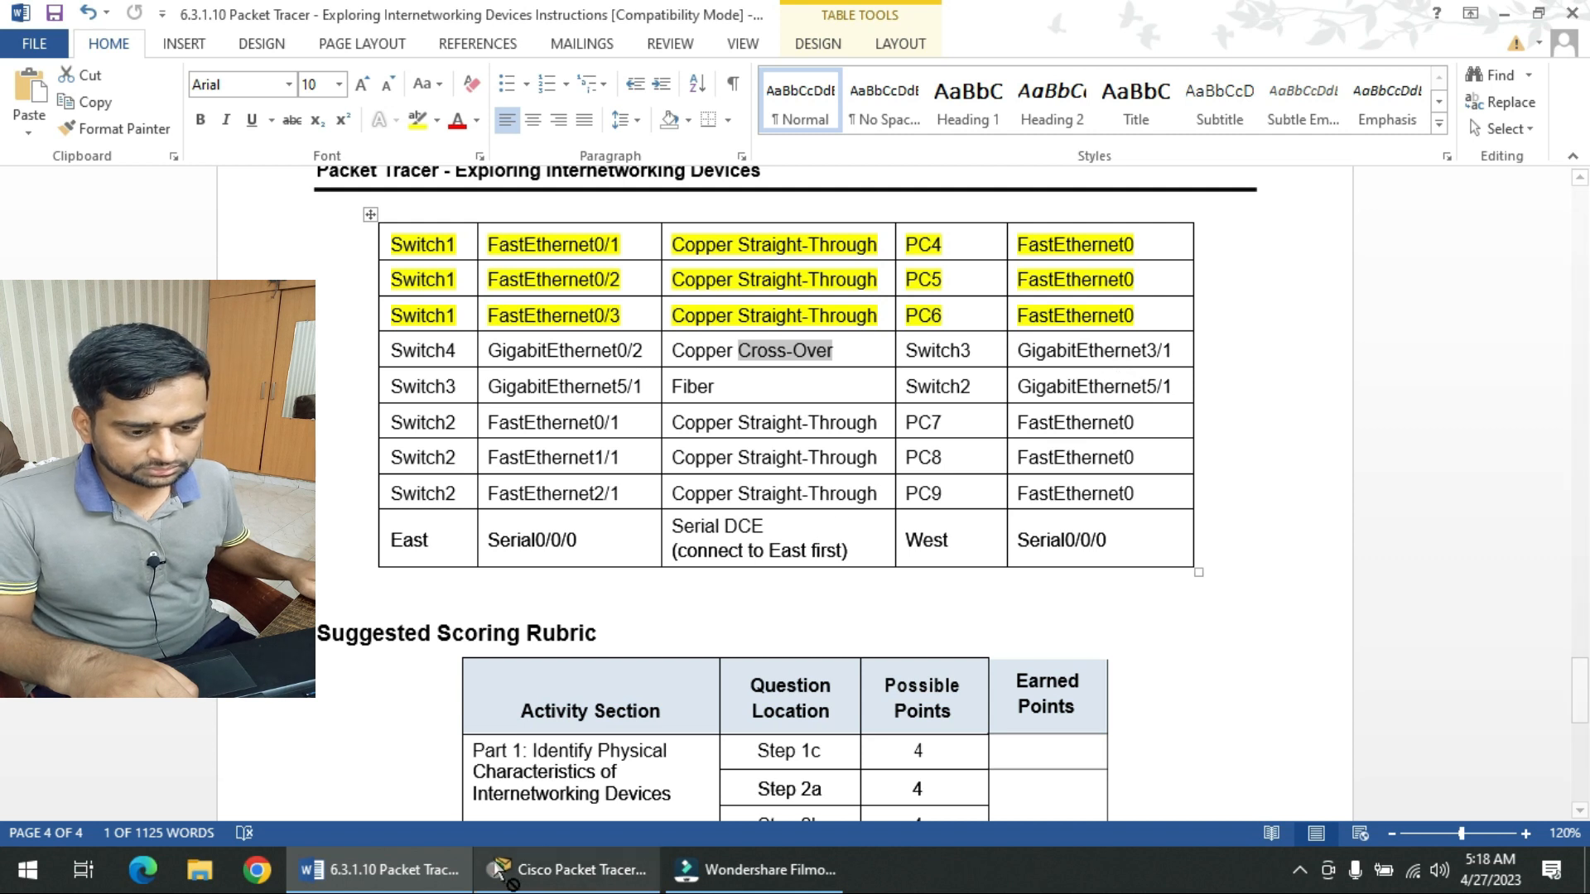
- In Packet Tracer, connect Switch4's GigabitEthernet0/2 to Switch3's GigabitEthernet3/1 with a Copper Cross-Over cable
left_click(554, 873)
left_click(407, 743)
left_click(882, 344)
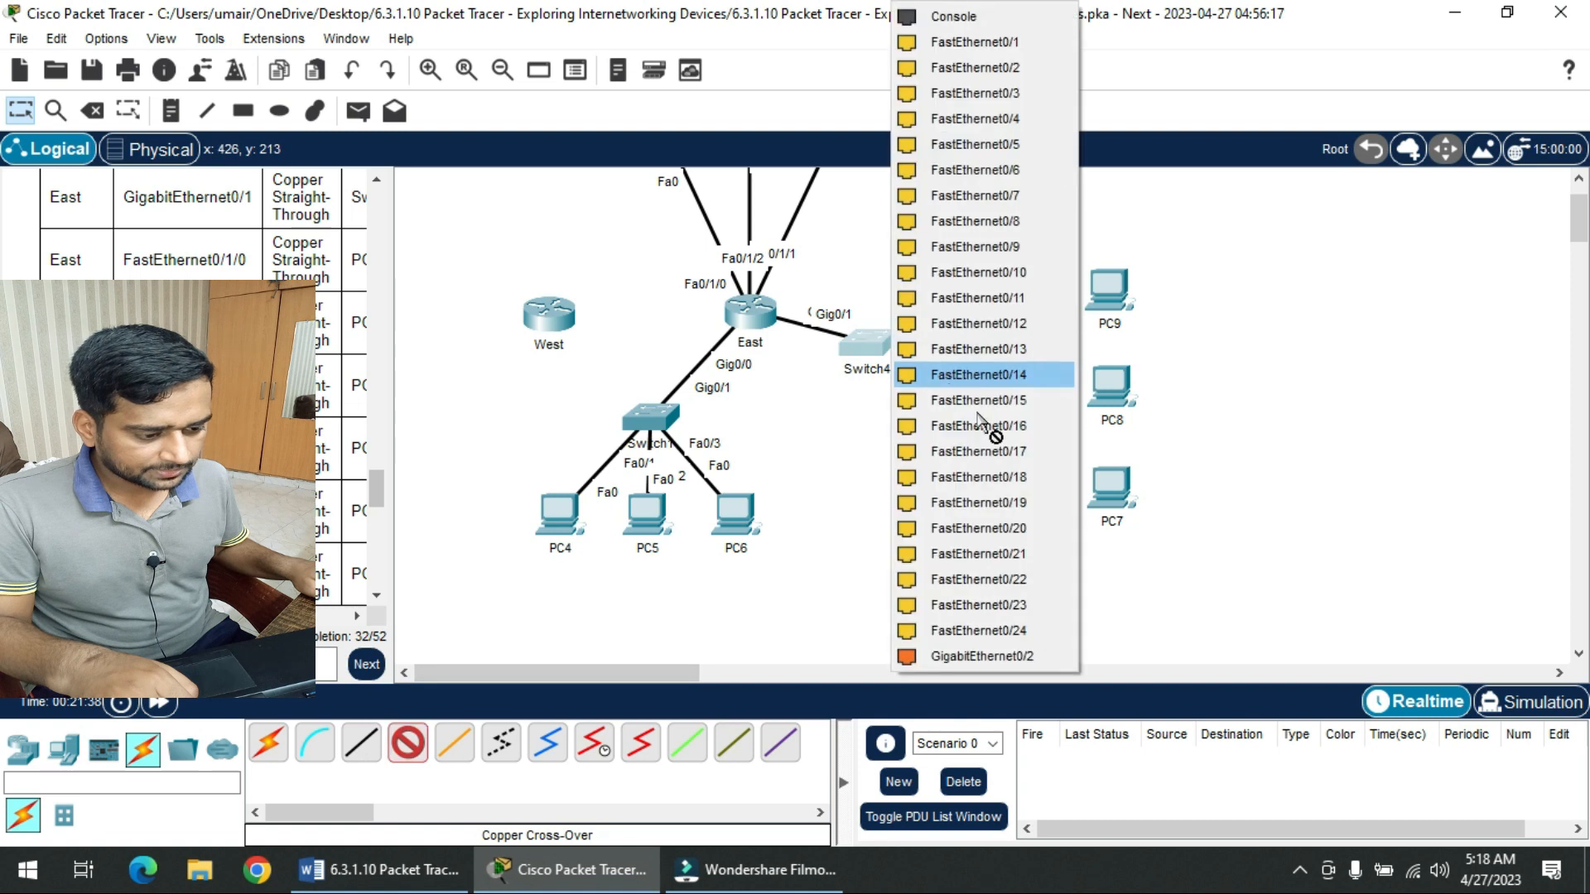
left_click(1020, 658)
left_click(981, 344)
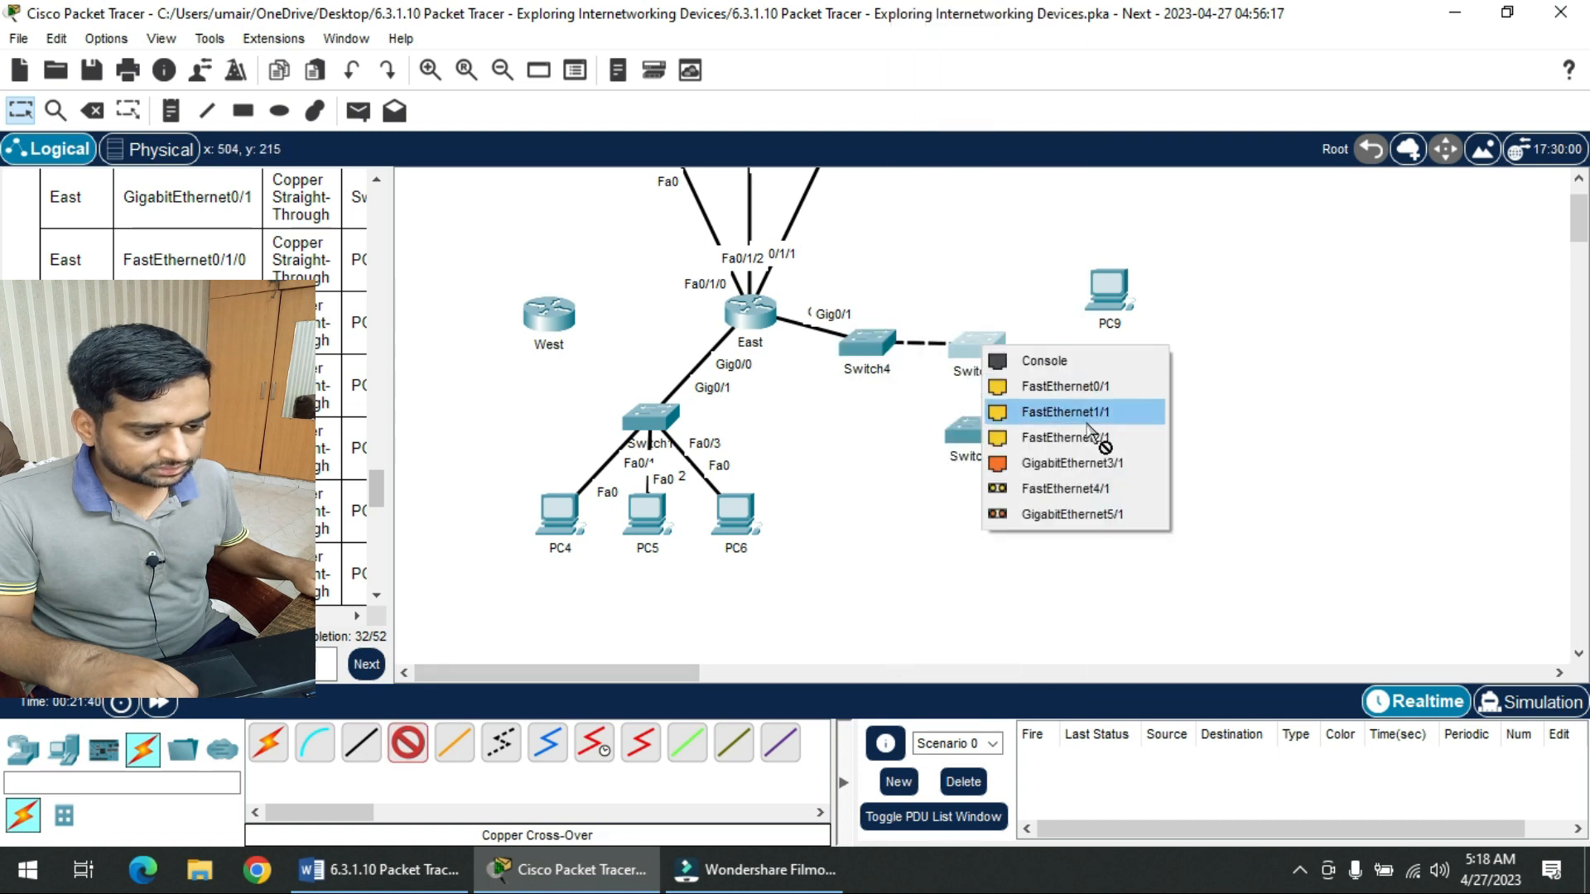
left_click(1135, 464)
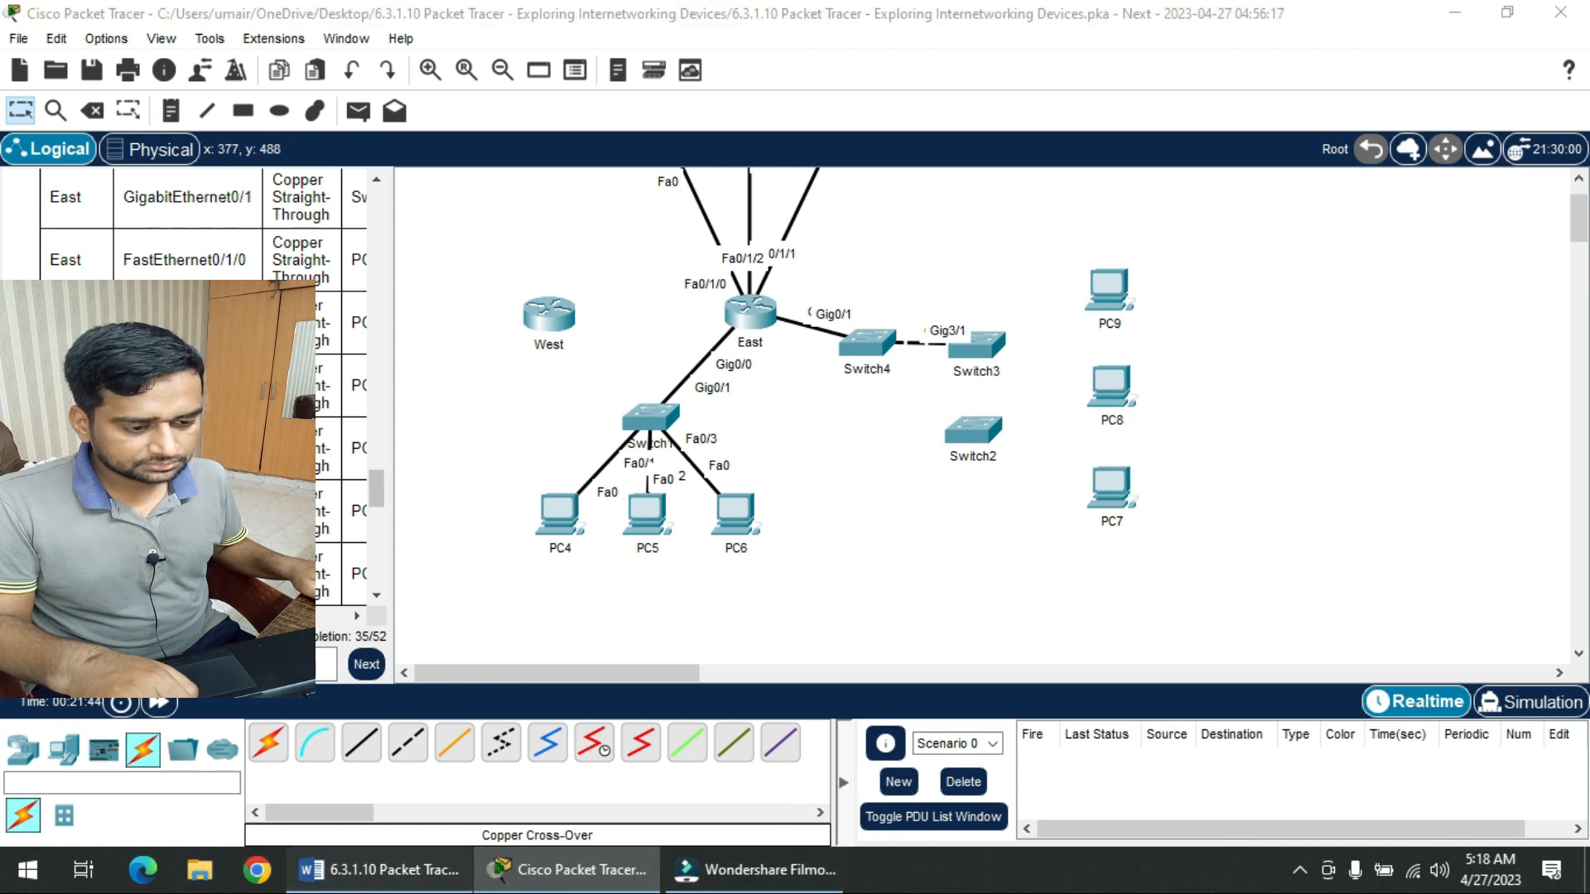
- Return to the Word cabling table and highlight the Switch4–Switch3 row in yellow
left_click(379, 869)
left_click(1141, 350)
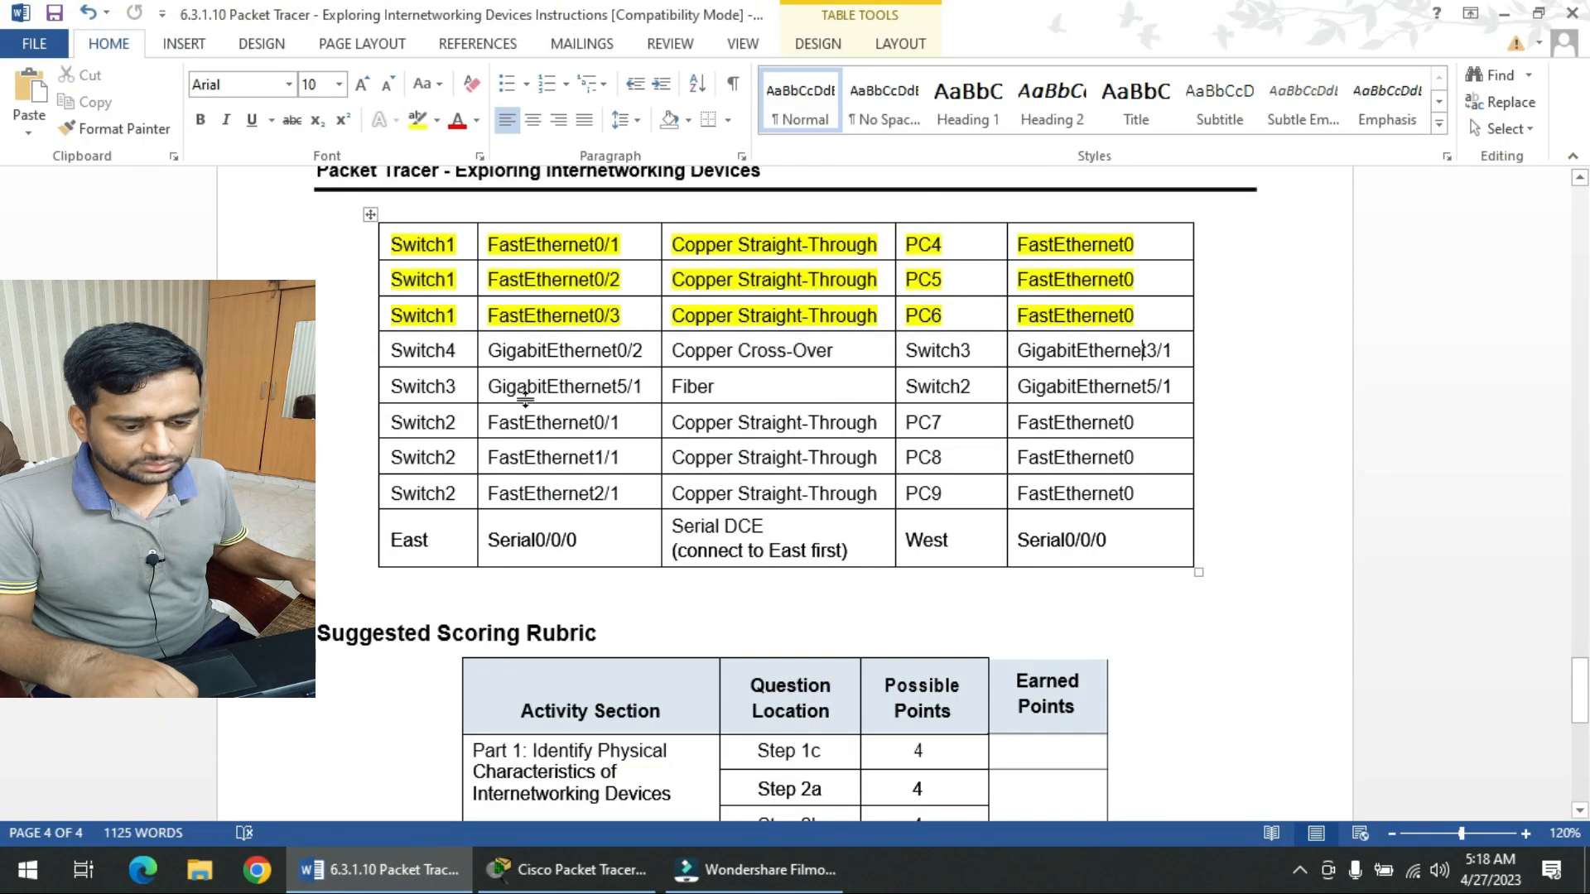
left_click_drag(419, 354, 1193, 354)
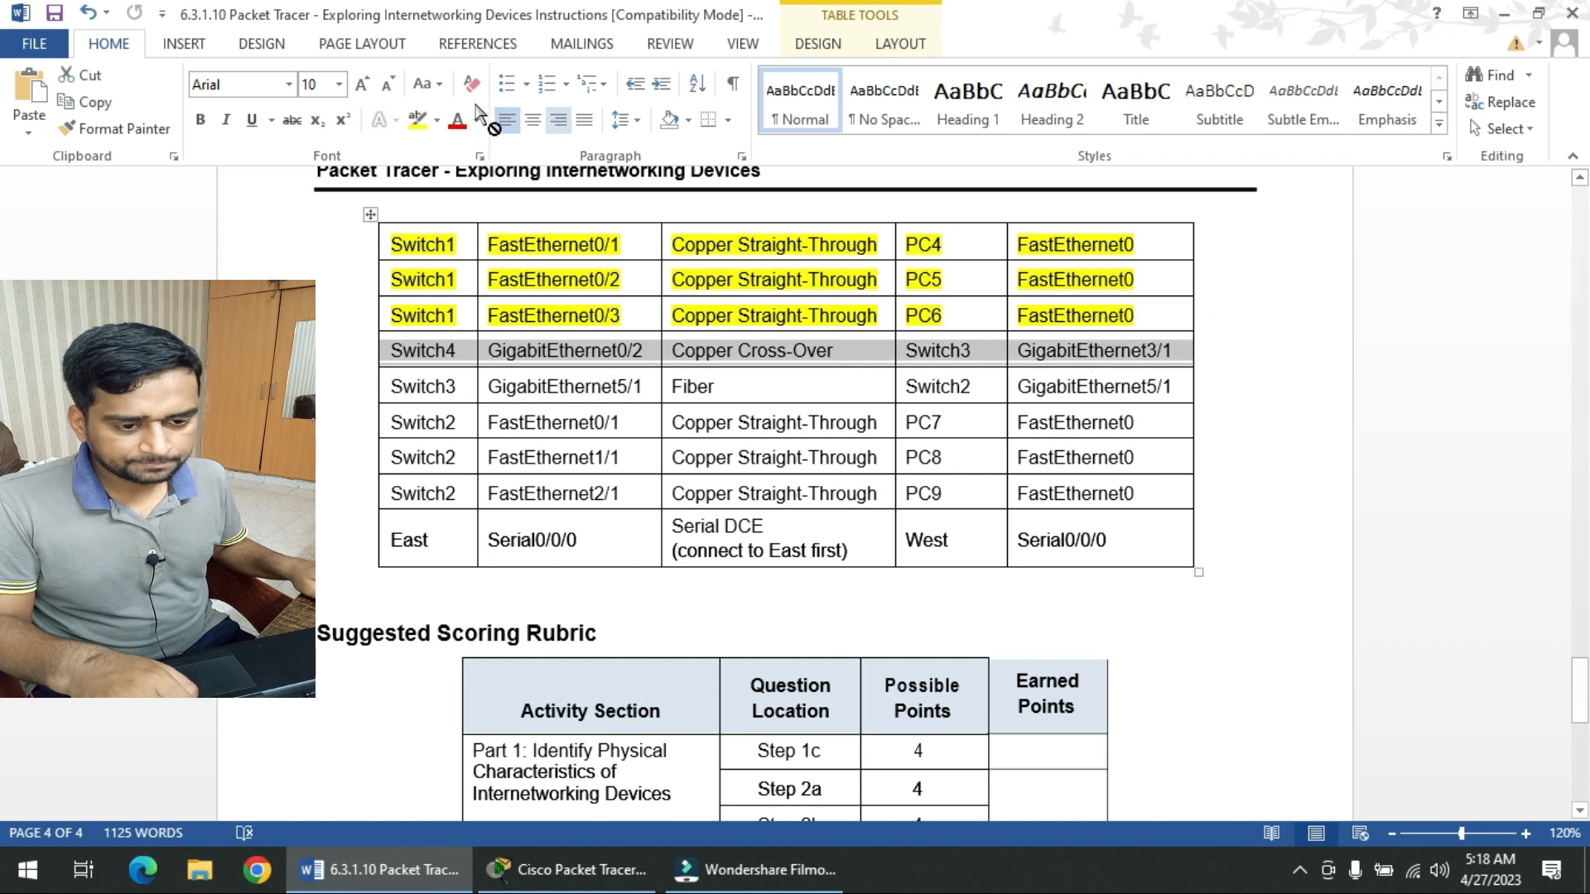
left_click(417, 119)
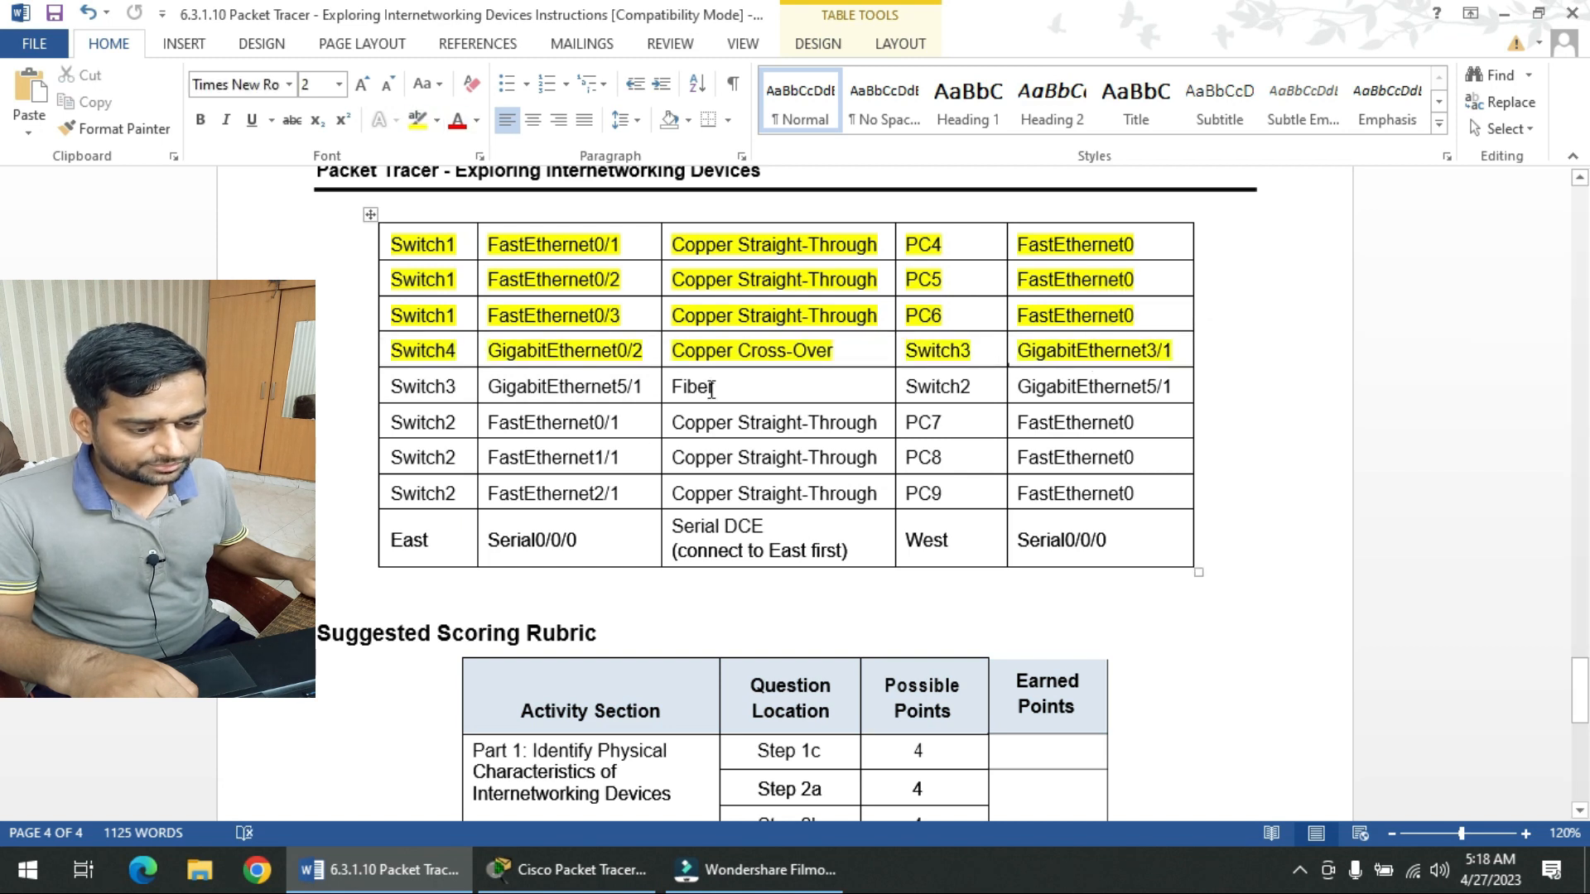
- Check the table's Switch3–Switch2 row, then in Packet Tracer connect Switch3's GigabitEthernet5/1 to Switch2's GigabitEthernet5/1 with a Fiber cable
left_click(452, 387)
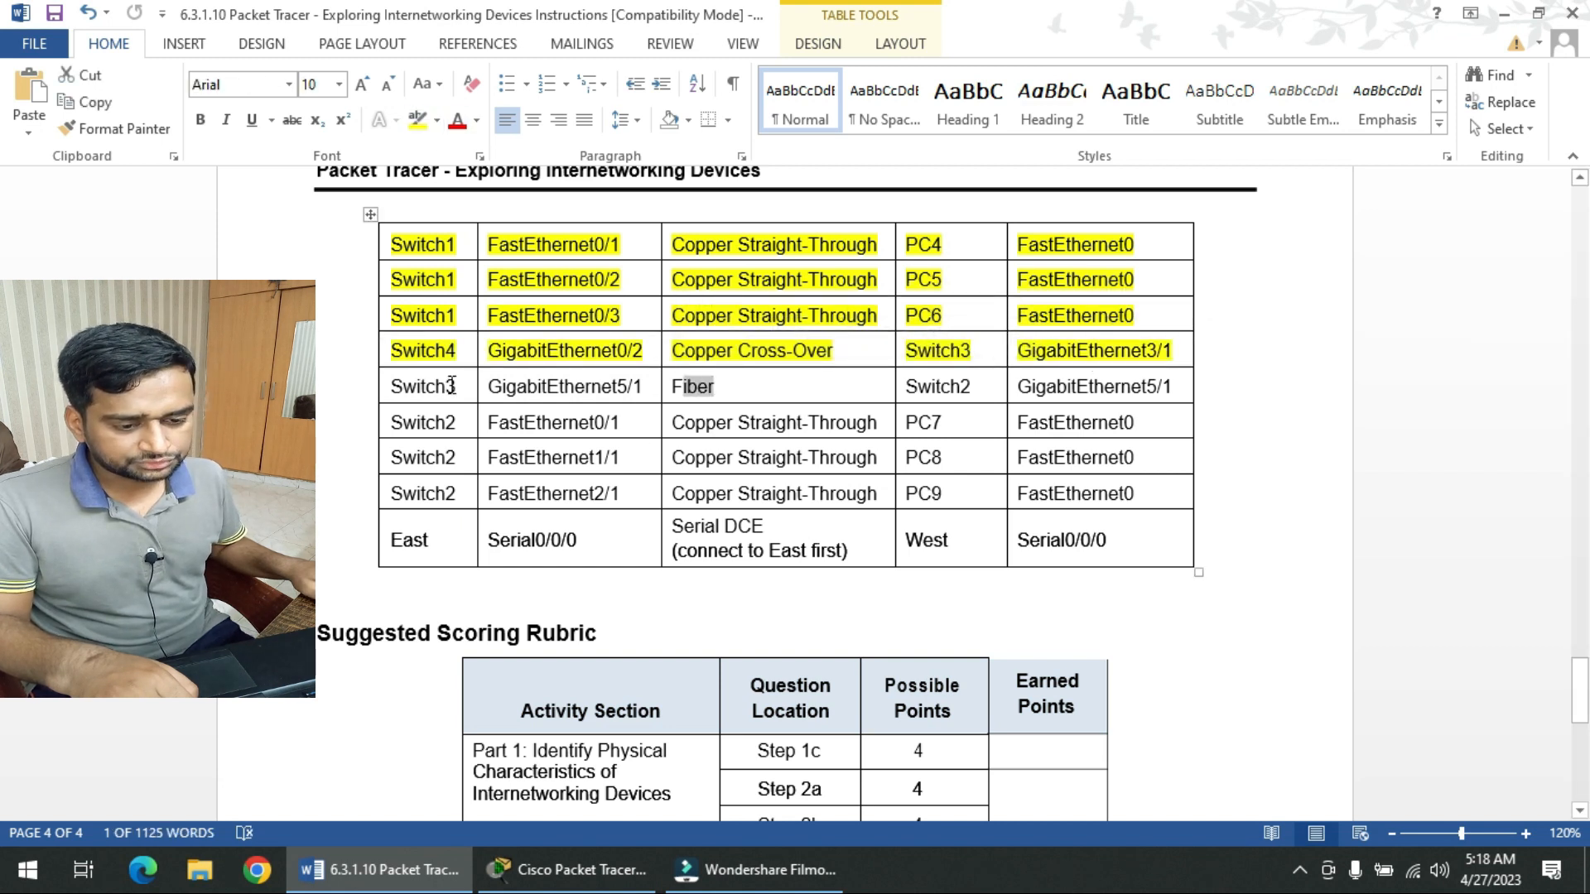
left_click_drag(447, 386, 427, 384)
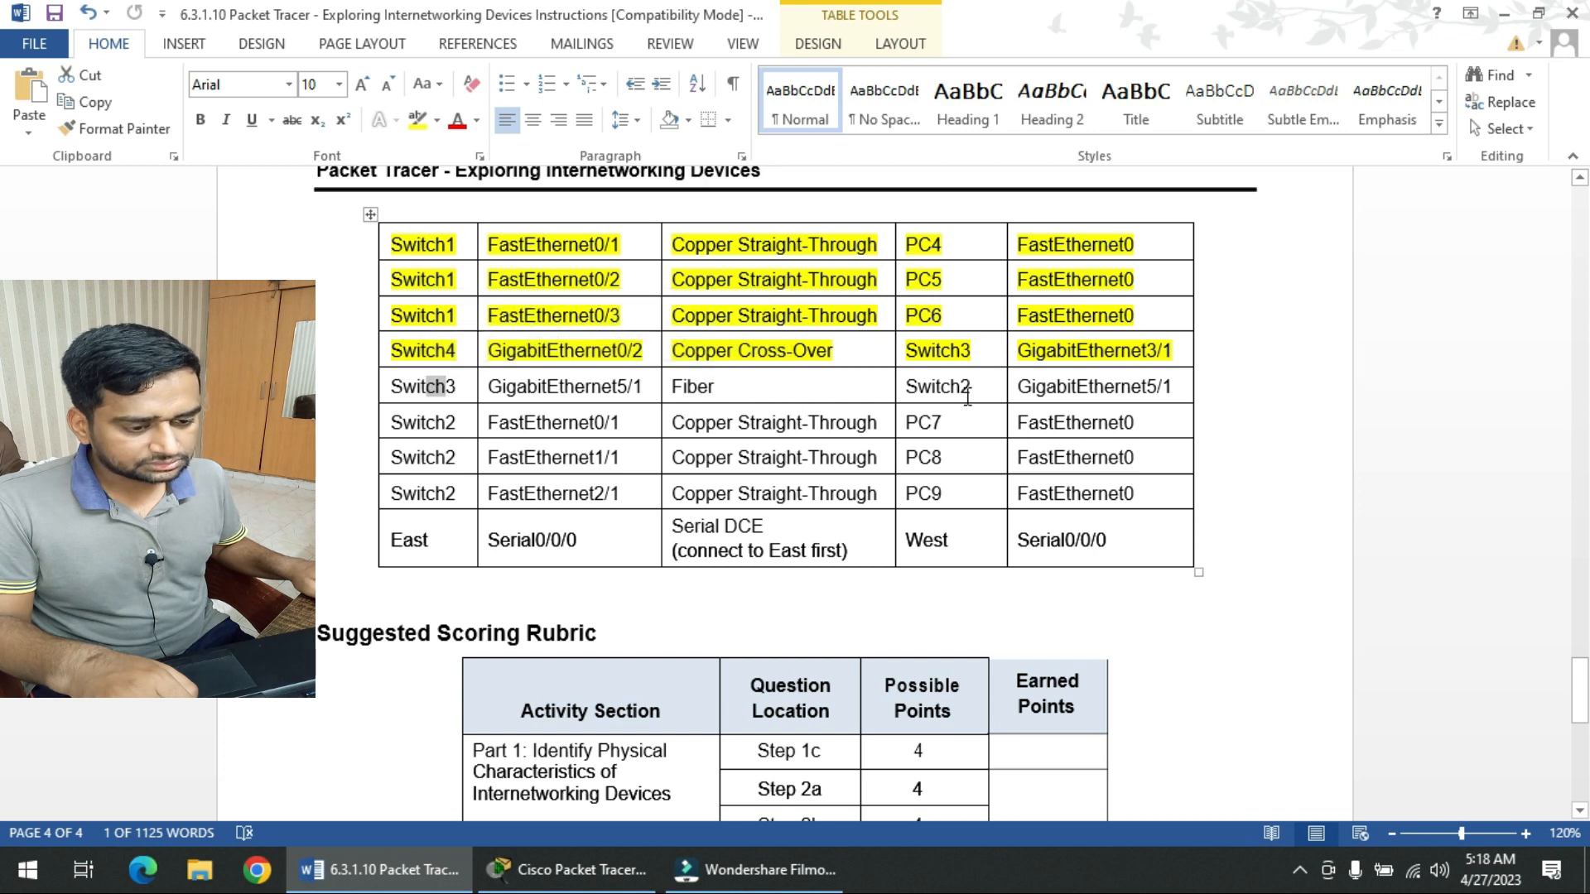
left_click(508, 389)
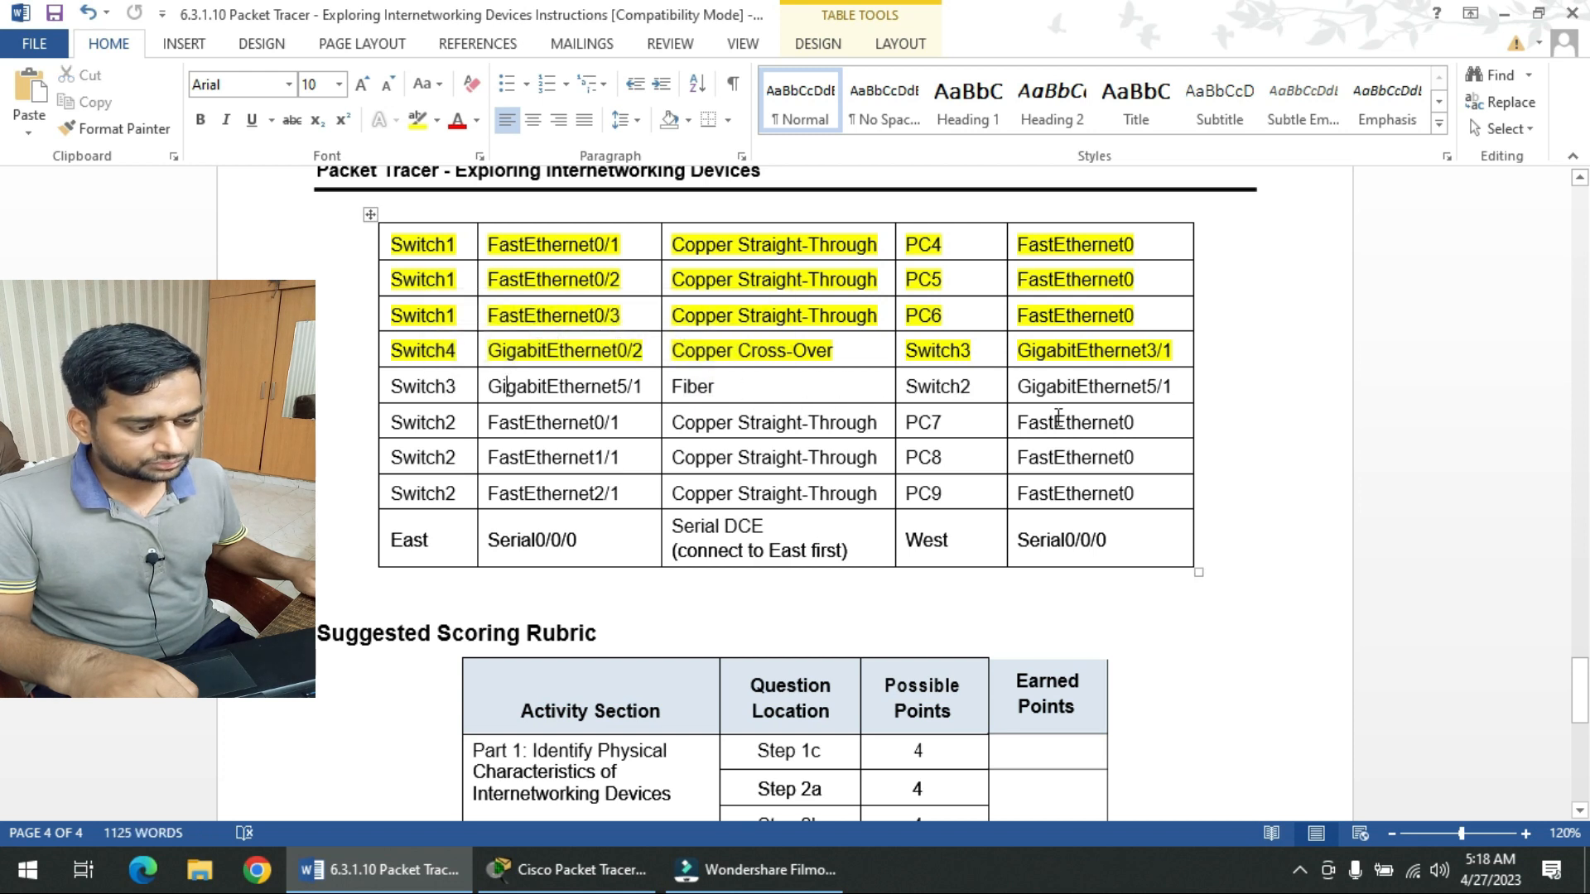
triple_click(620, 383)
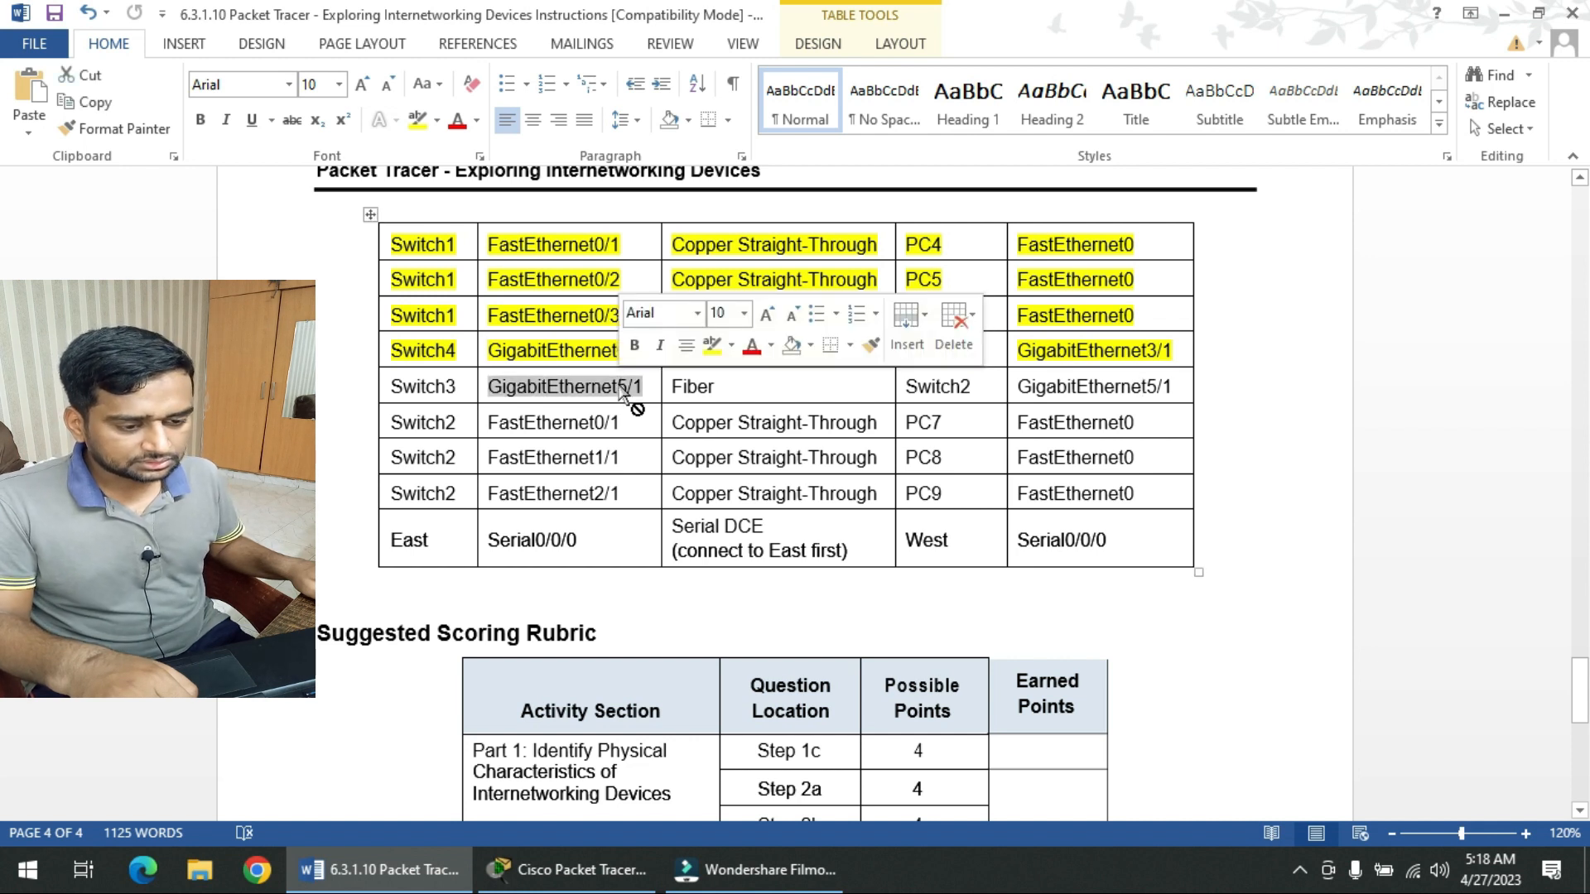
left_click(584, 387)
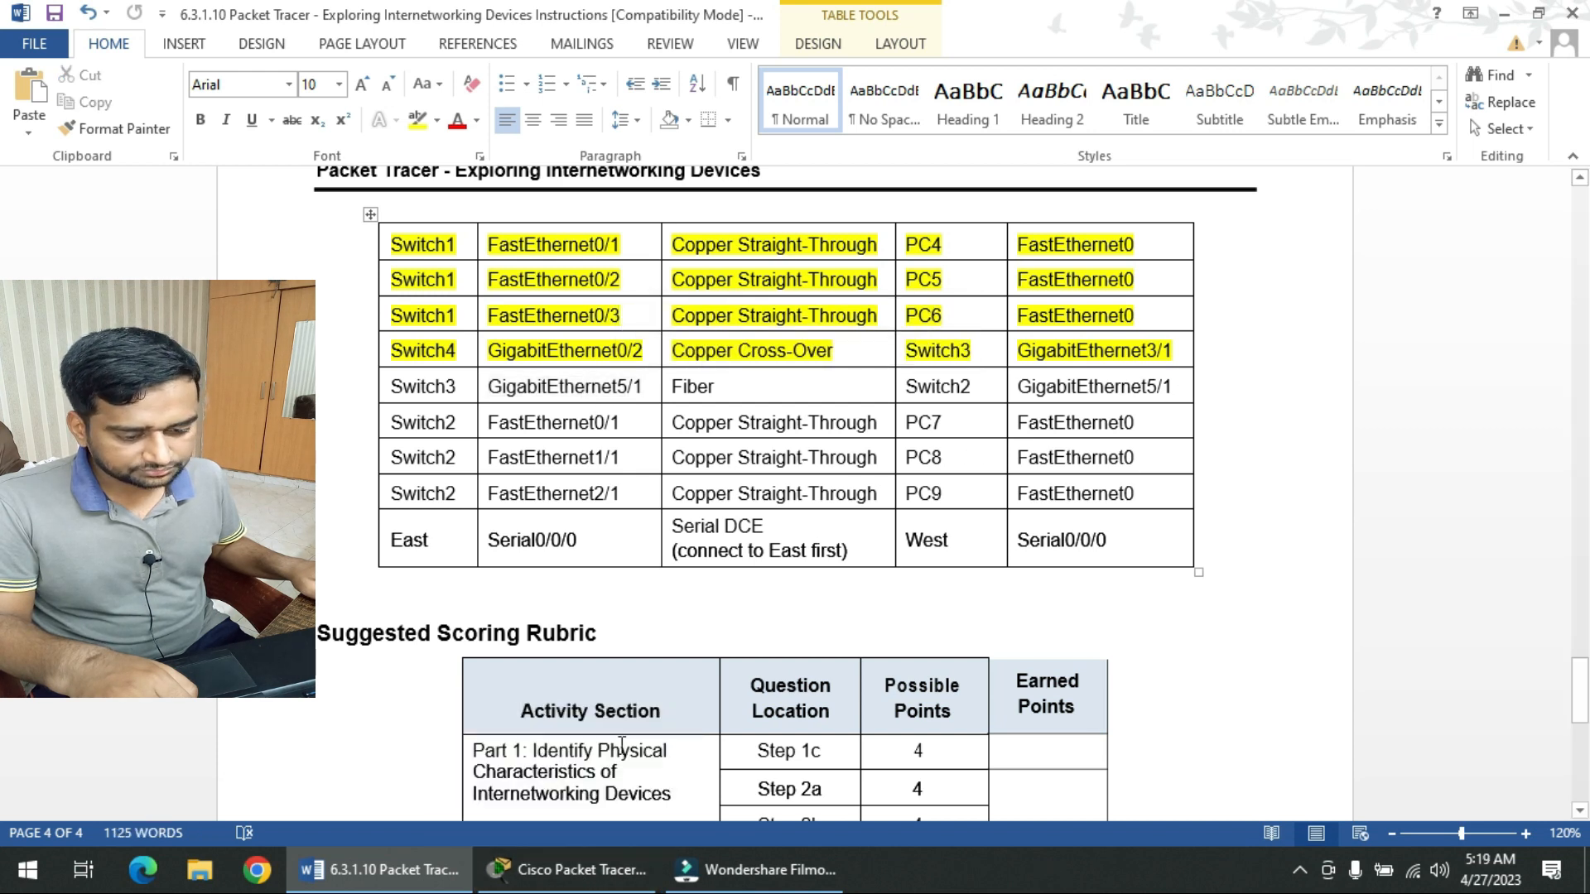
left_click(572, 869)
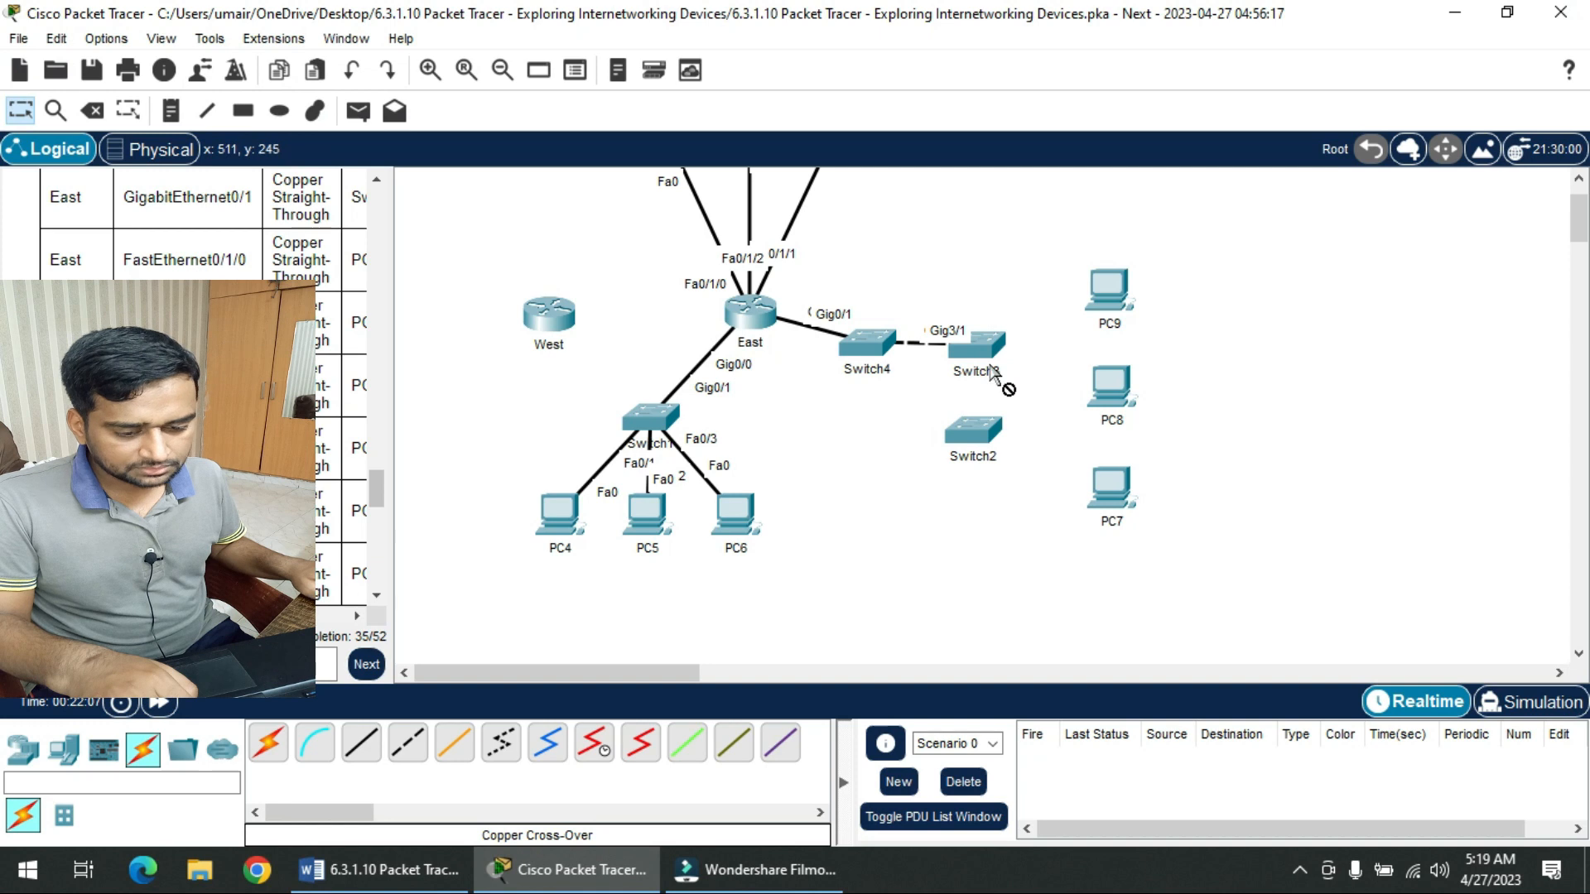
left_click(453, 753)
left_click(990, 344)
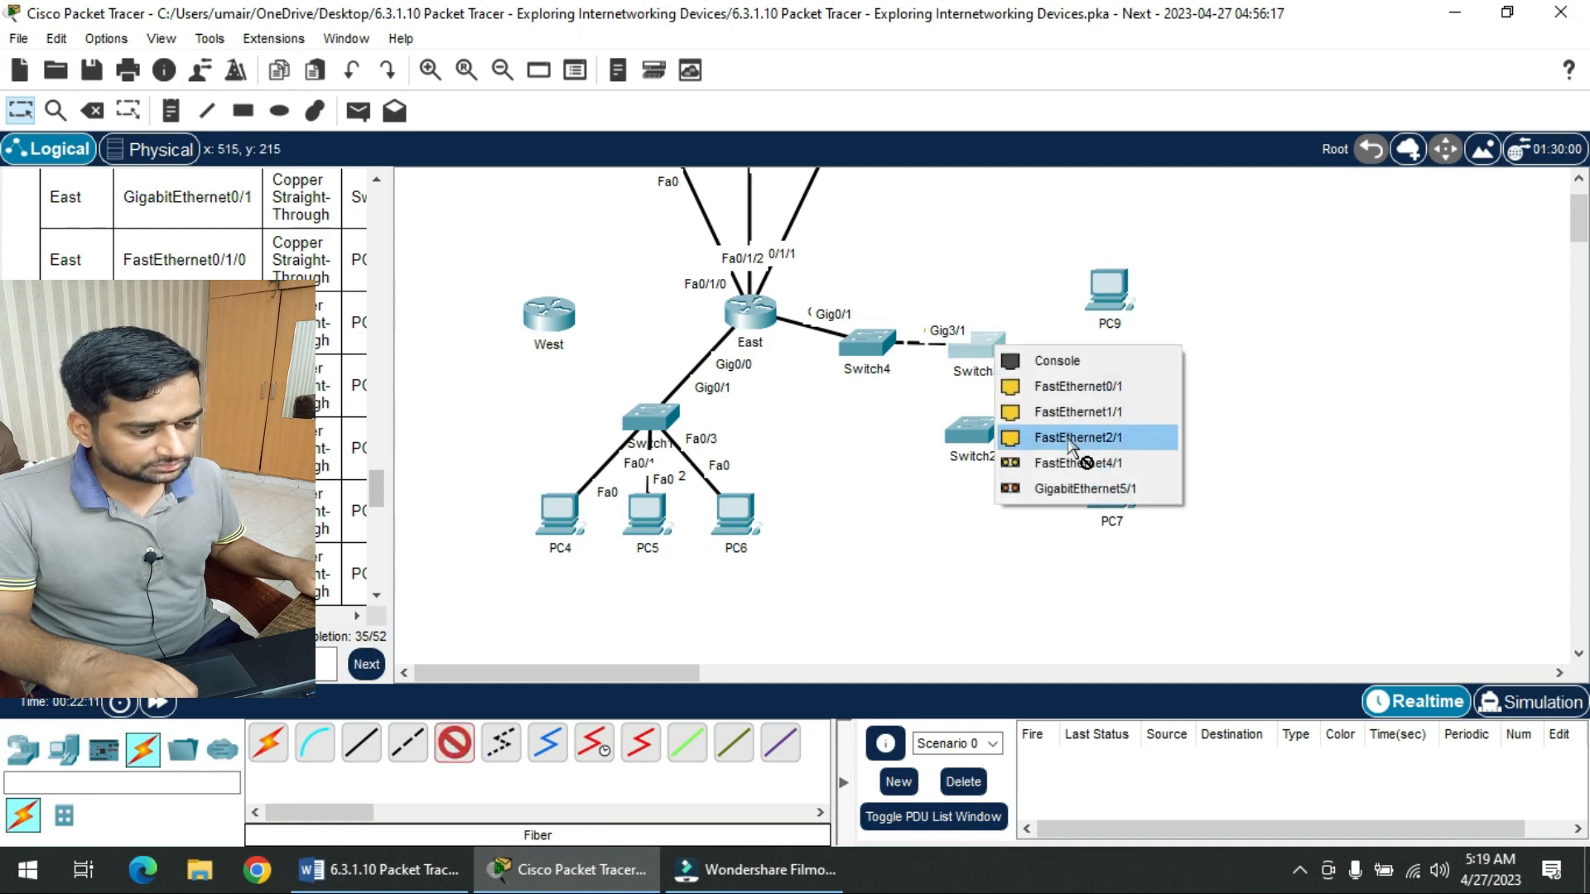
left_click(1092, 497)
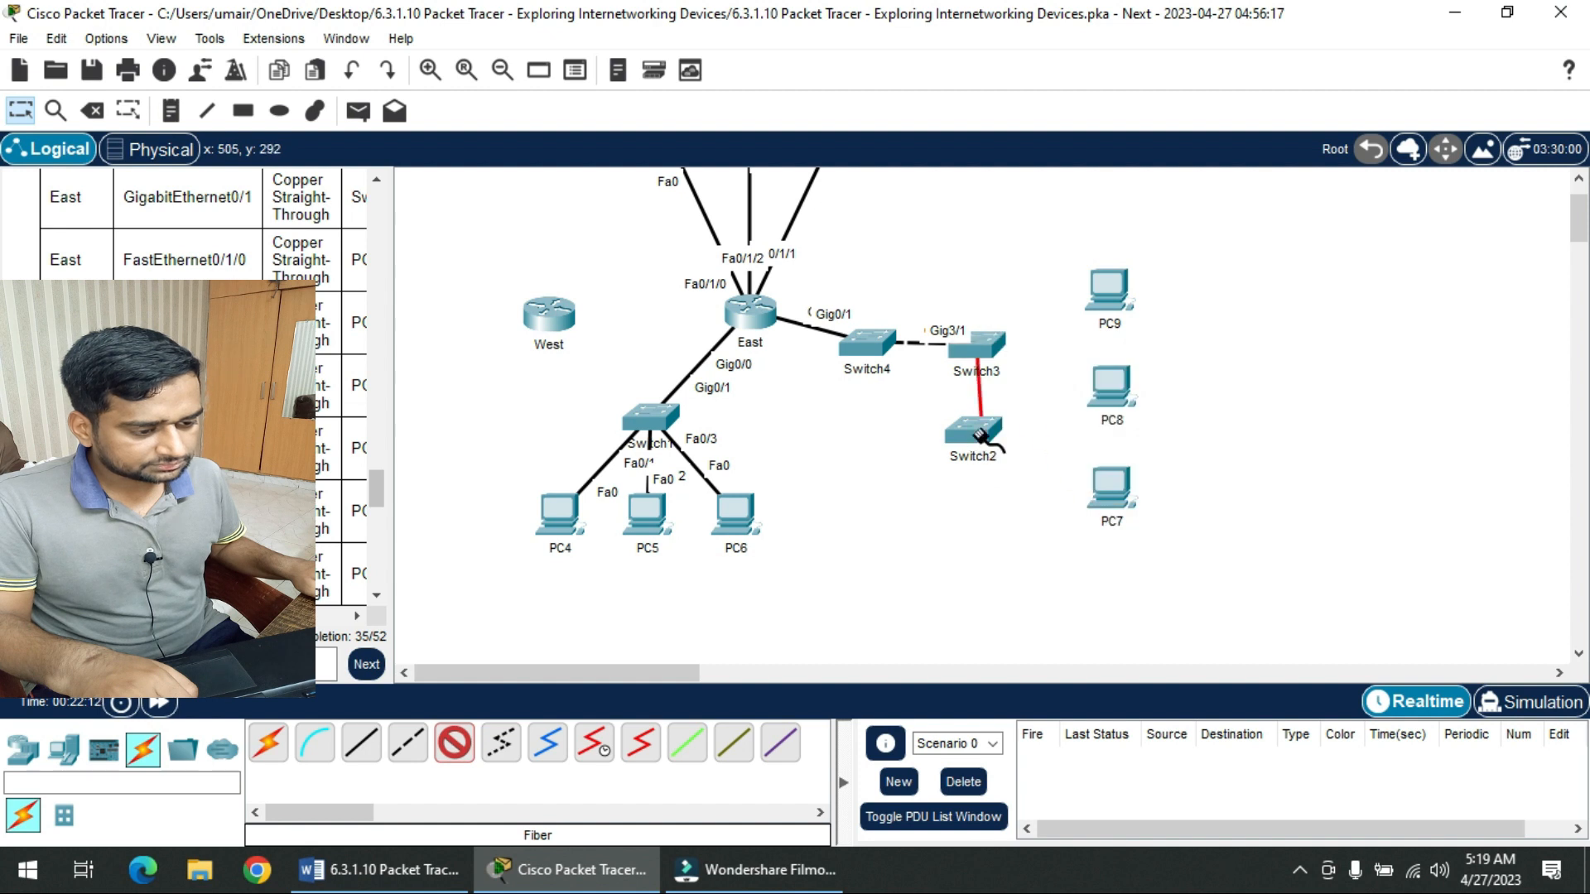
left_click(970, 433)
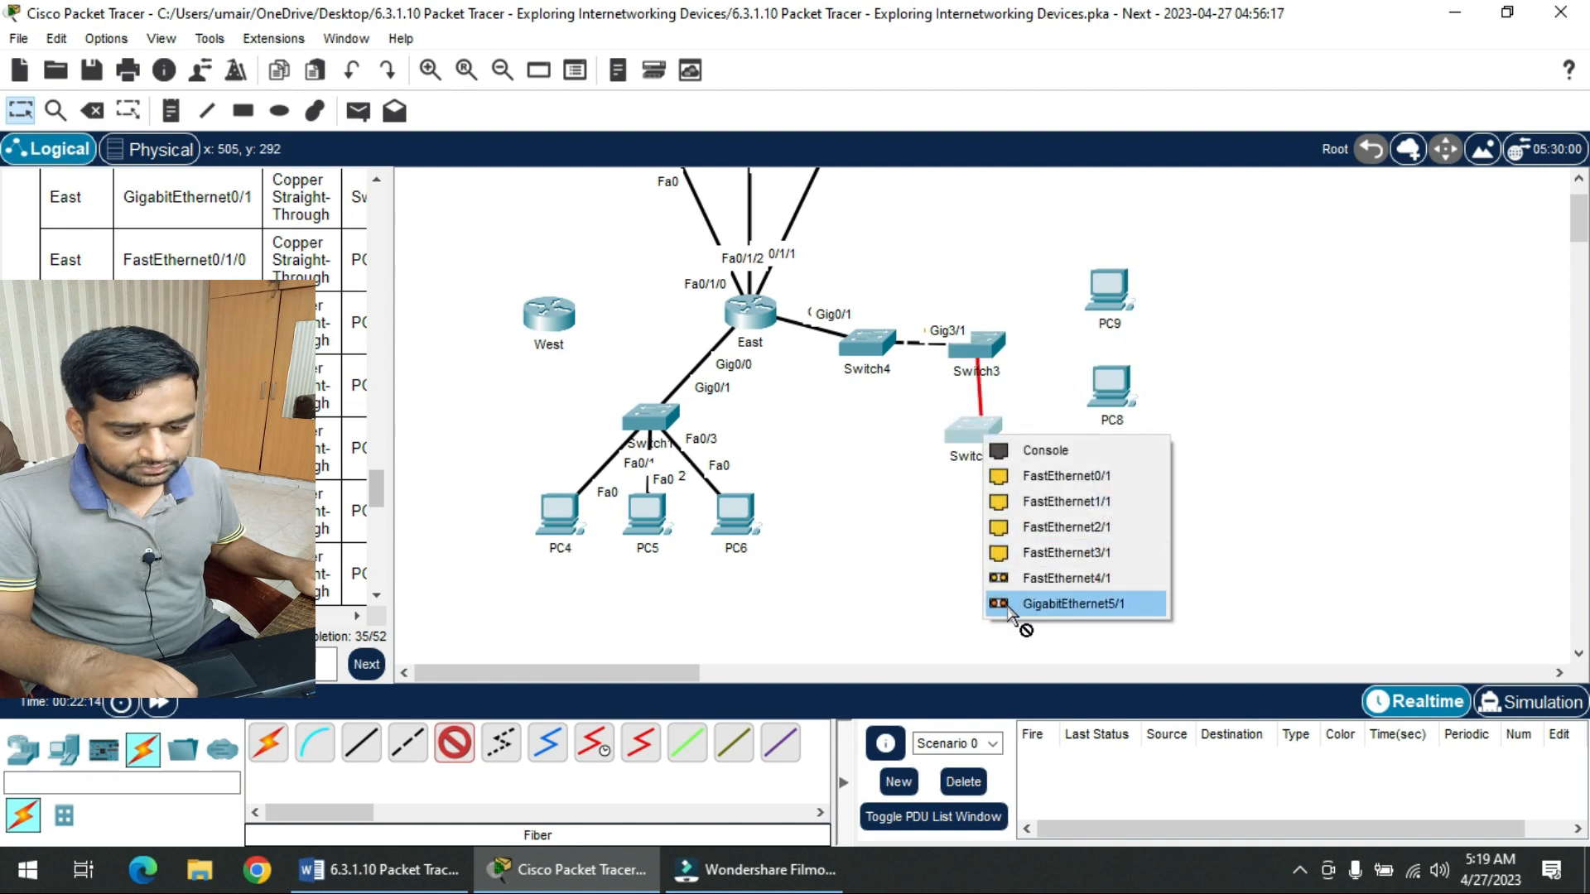
left_click(1008, 609)
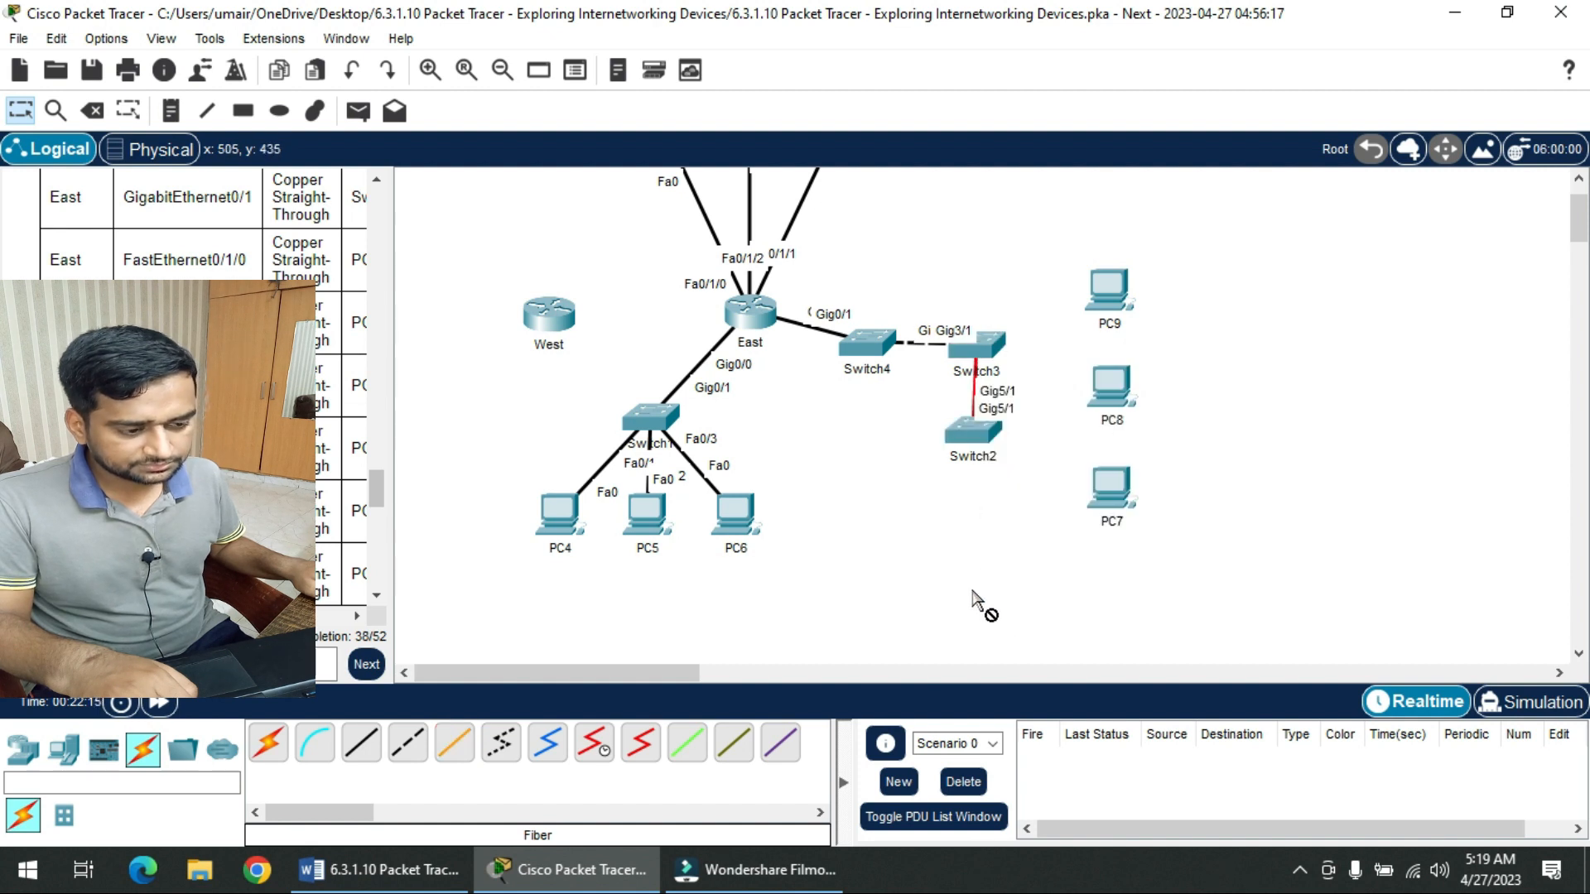
- Switch to Word and highlight the Switch3–Switch2 Fiber row of the cabling table in yellow
left_click(373, 874)
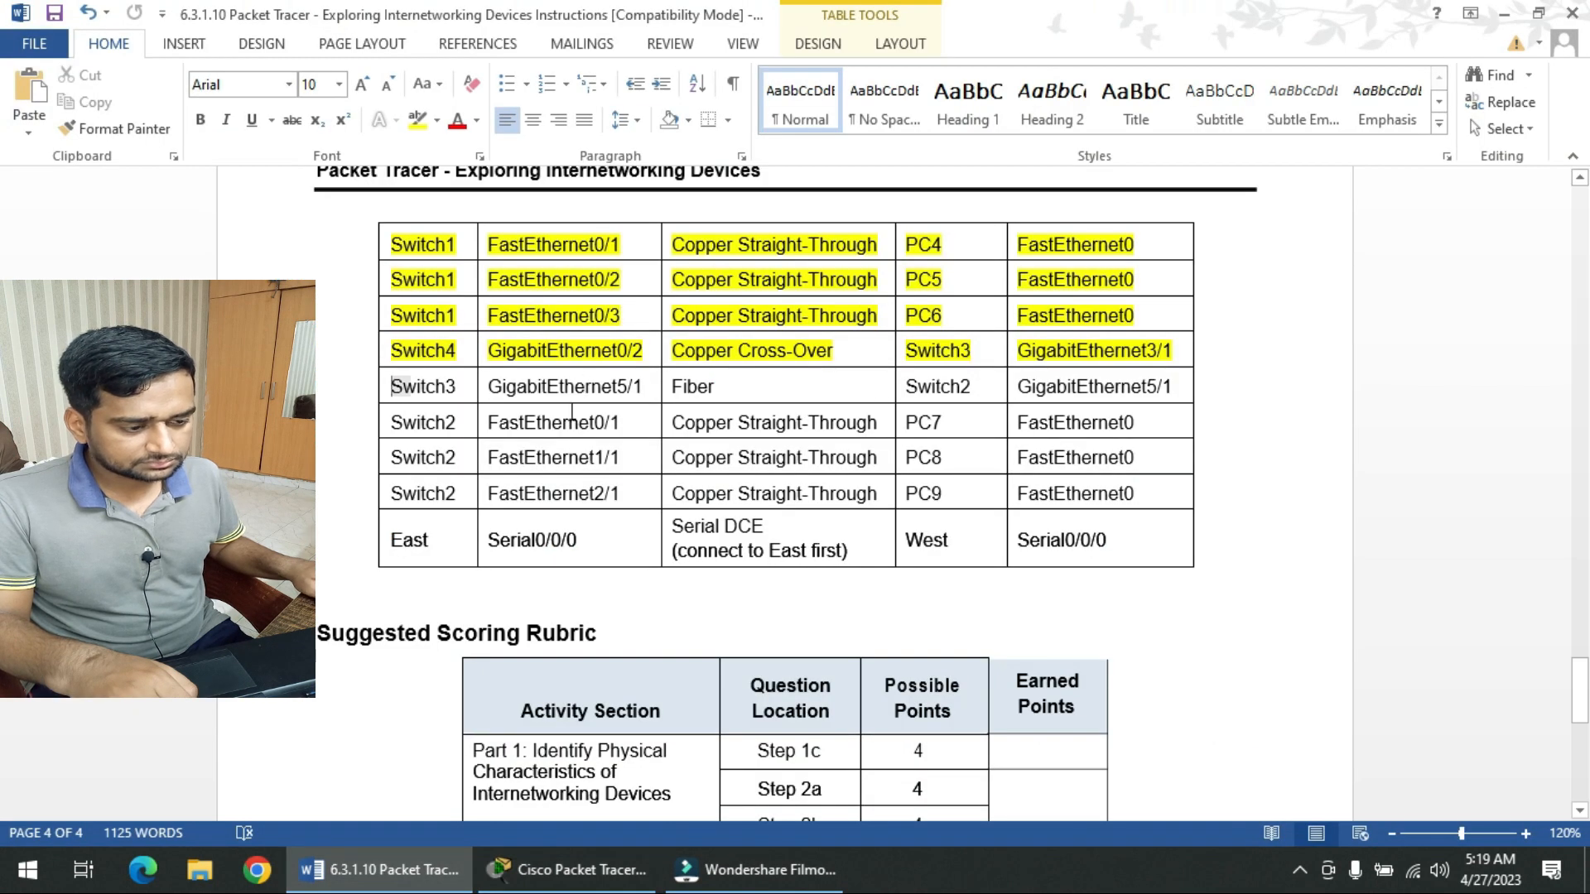
left_click_drag(385, 414, 385, 388)
left_click(418, 120)
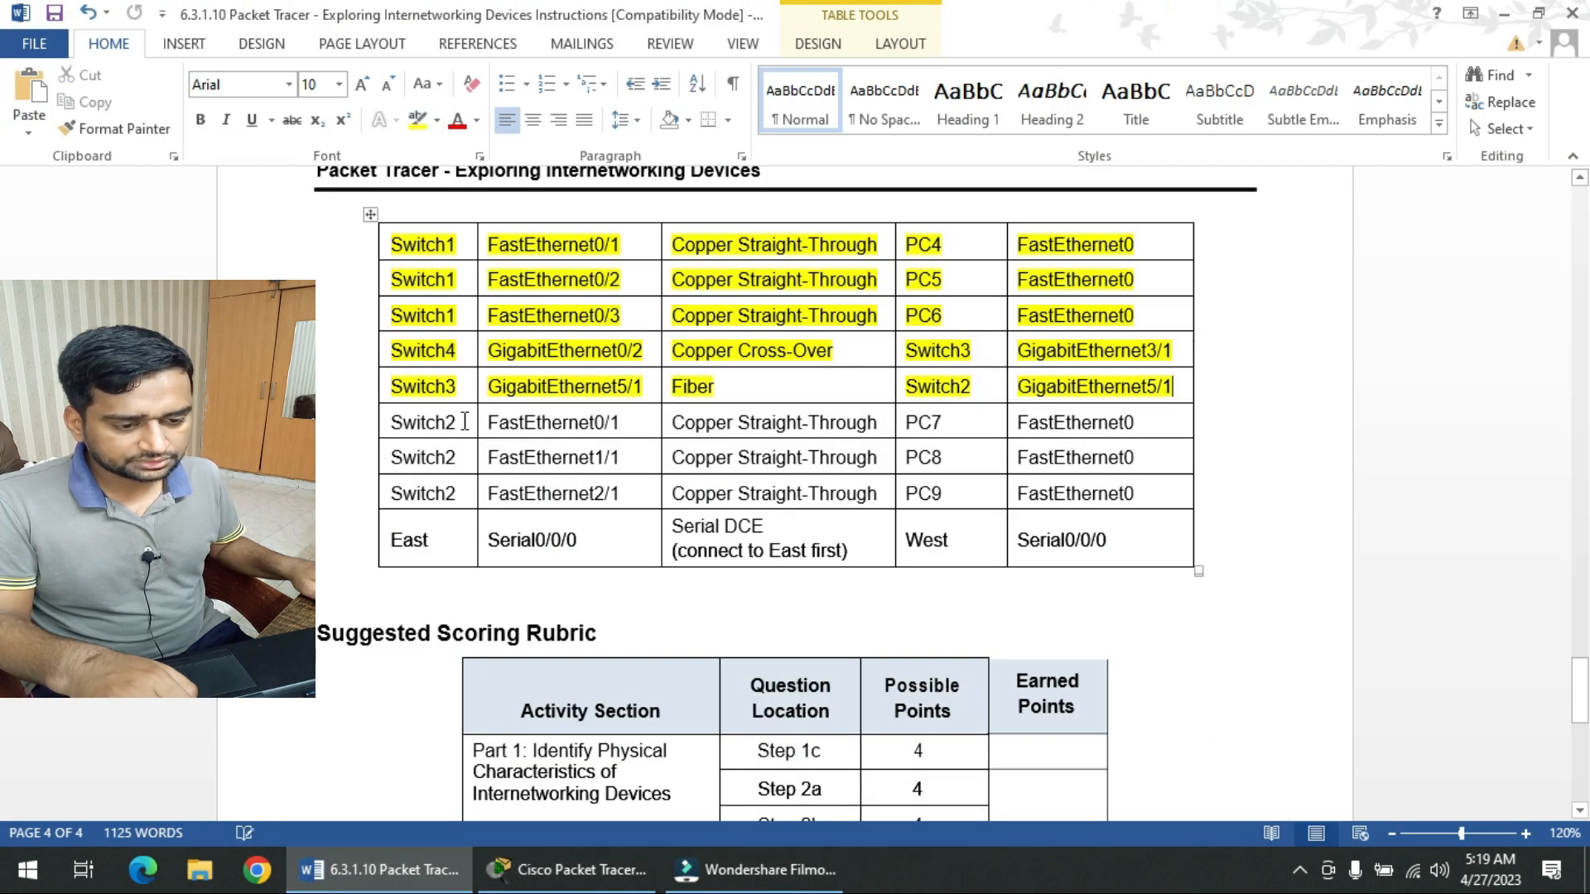
- Check the table's Switch2 rows, then in Packet Tracer connect Switch2's FastEthernet0/1 to PC7's FastEthernet0 with a Copper Straight-Through cable
scroll(787, 414, "down", 1)
left_click(438, 358)
left_click_drag(438, 357, 421, 358)
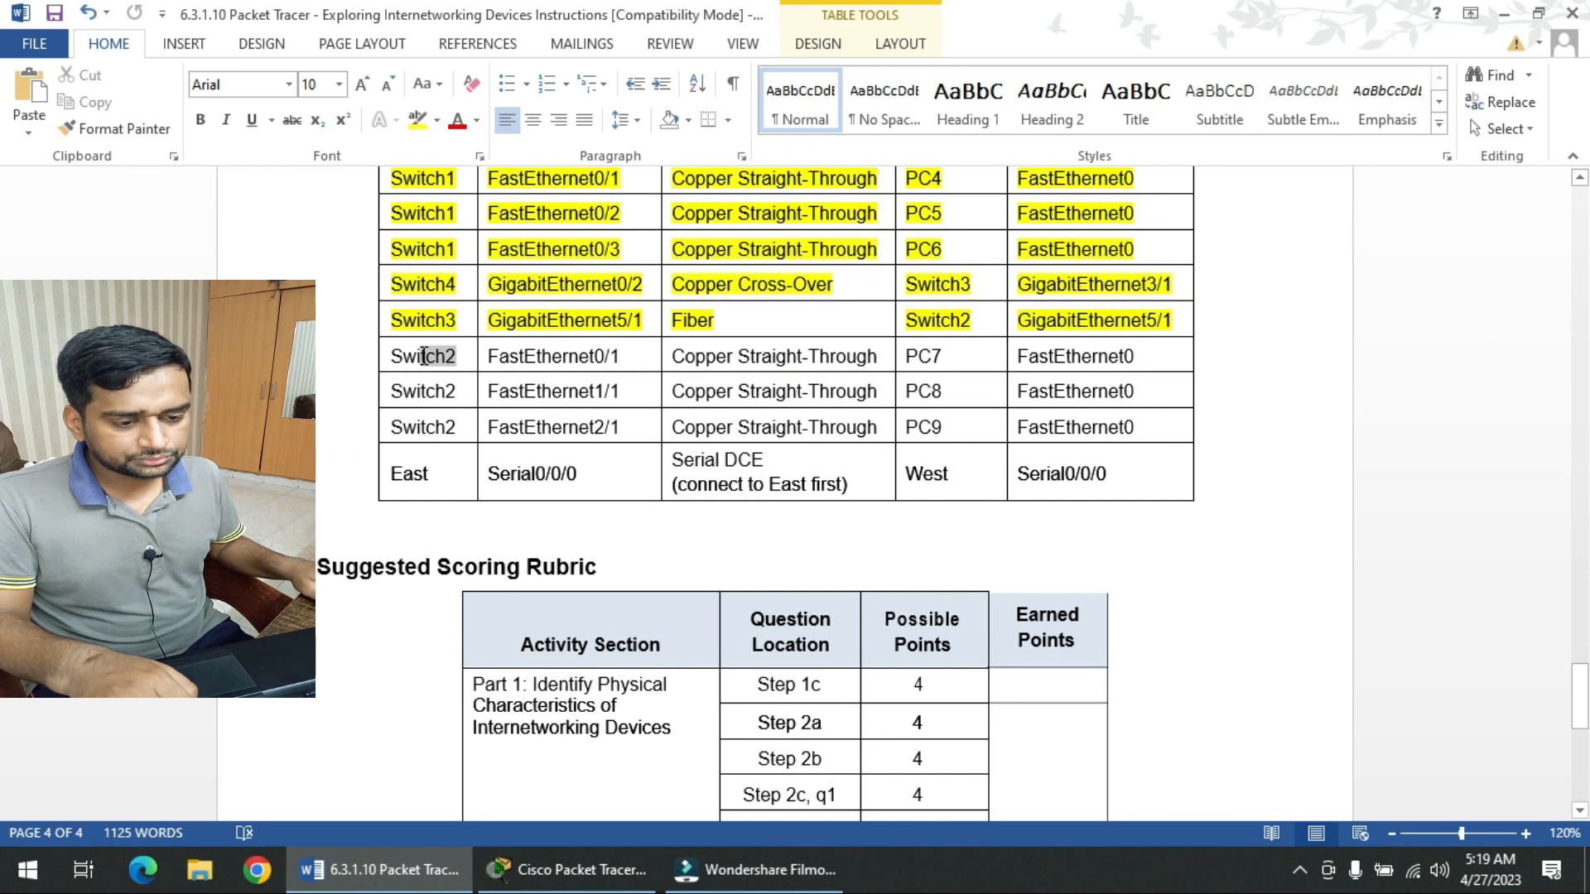
left_click_drag(621, 358, 607, 356)
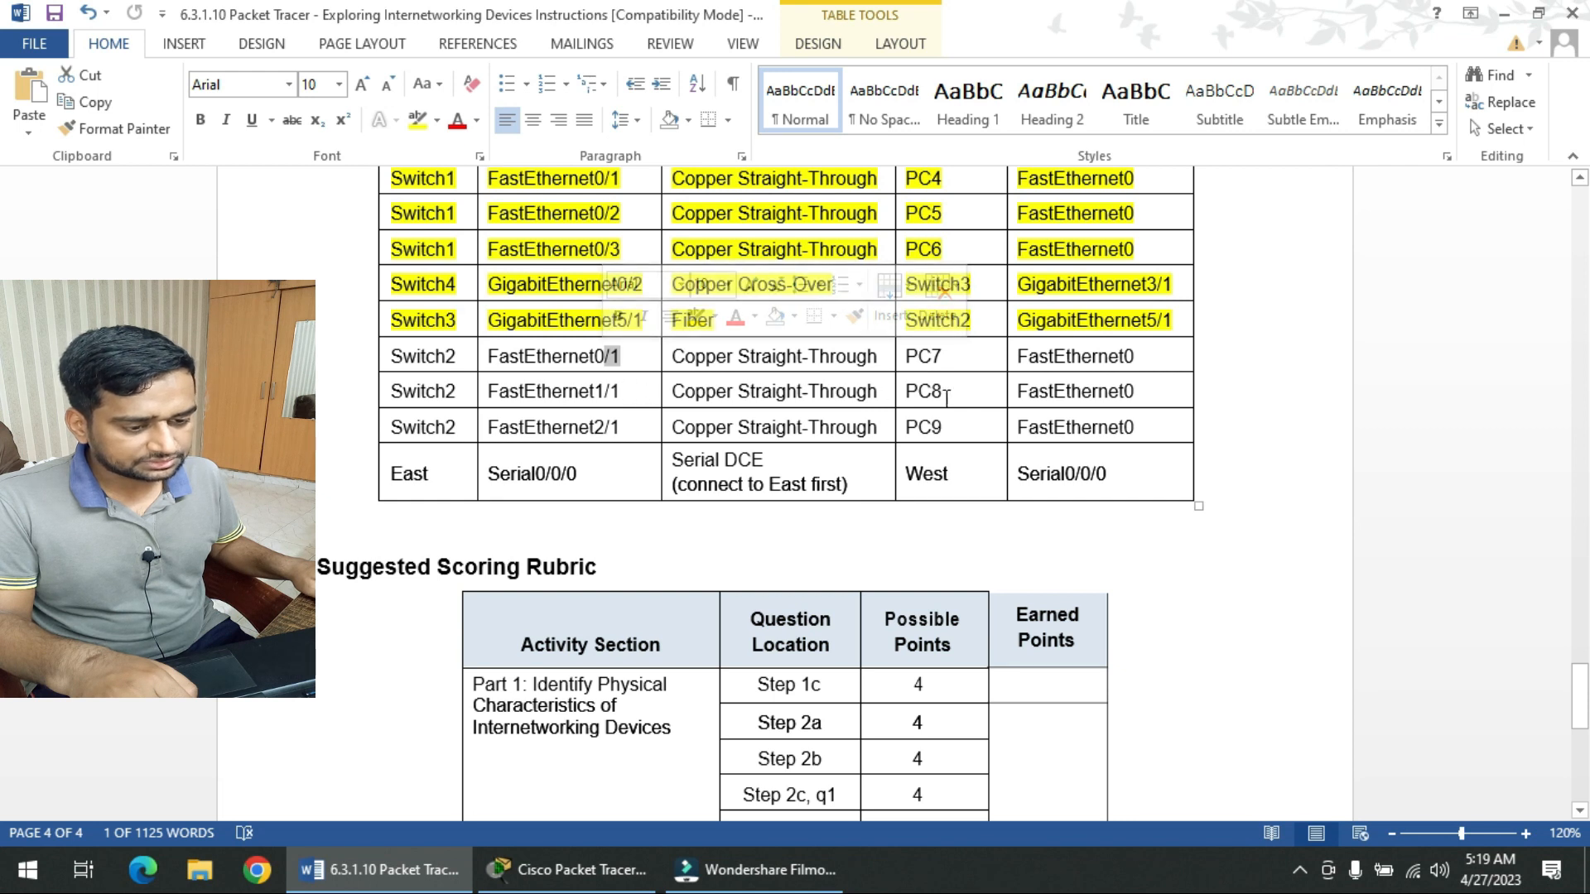
left_click(946, 396)
double_click(616, 424)
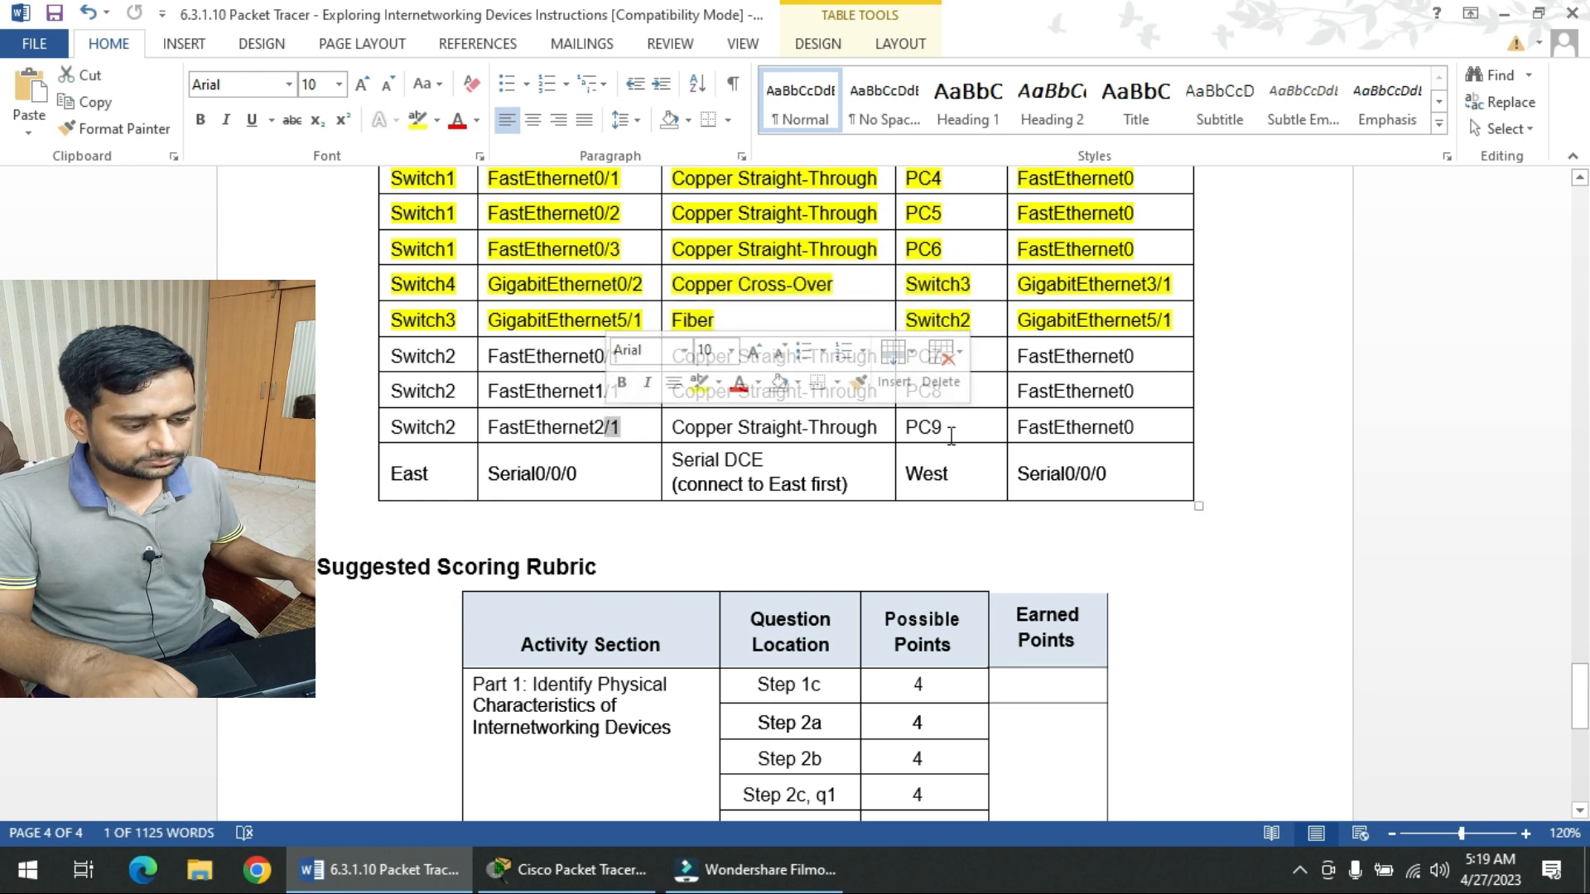
double_click(948, 429)
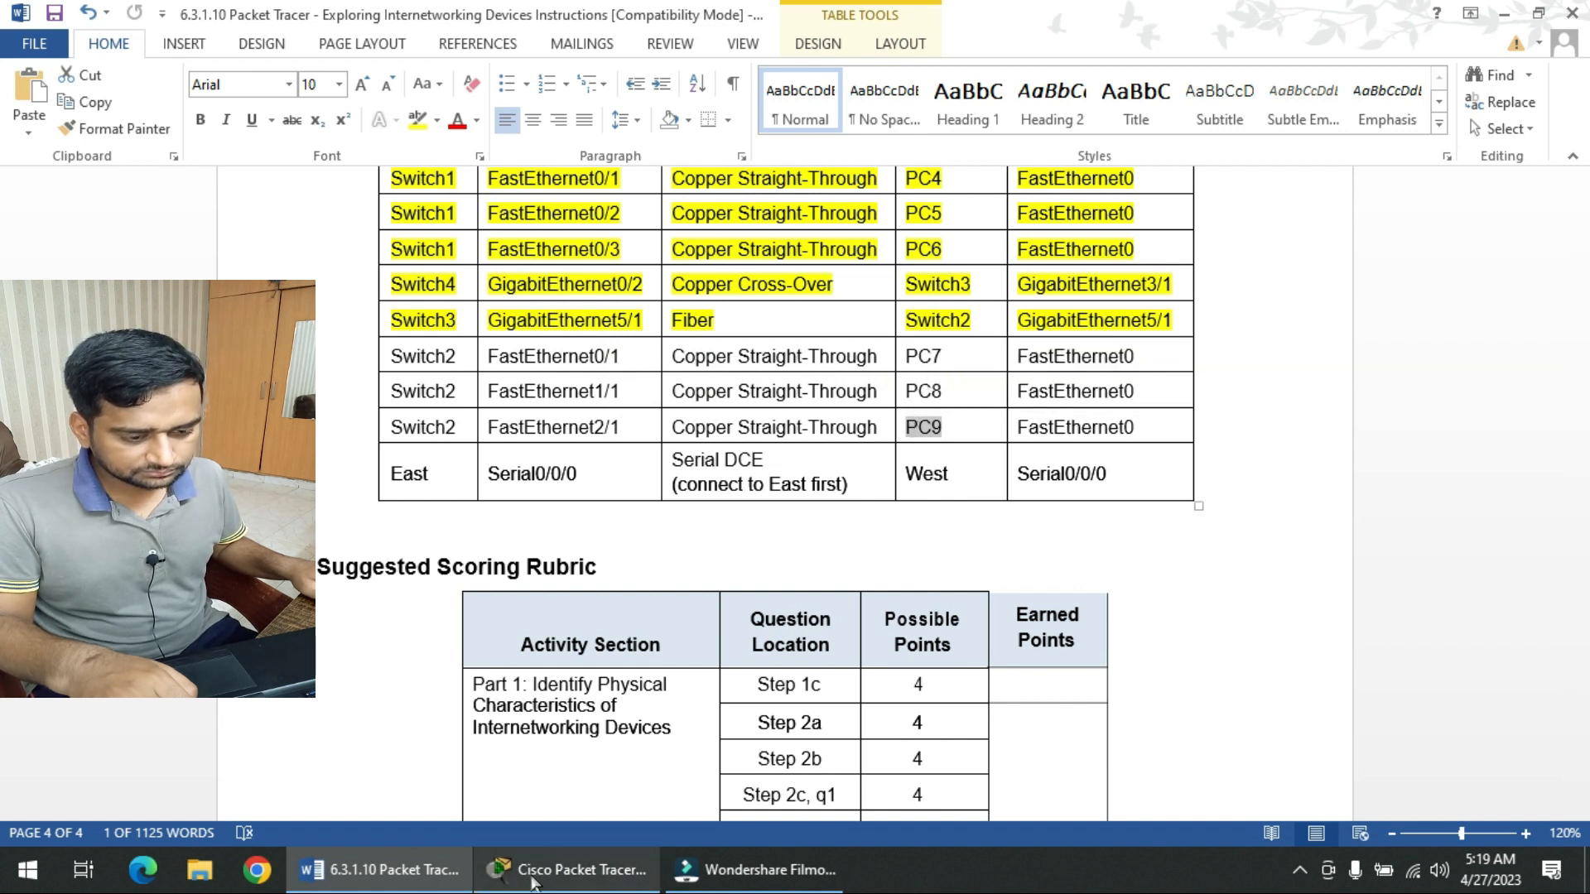
left_click(533, 882)
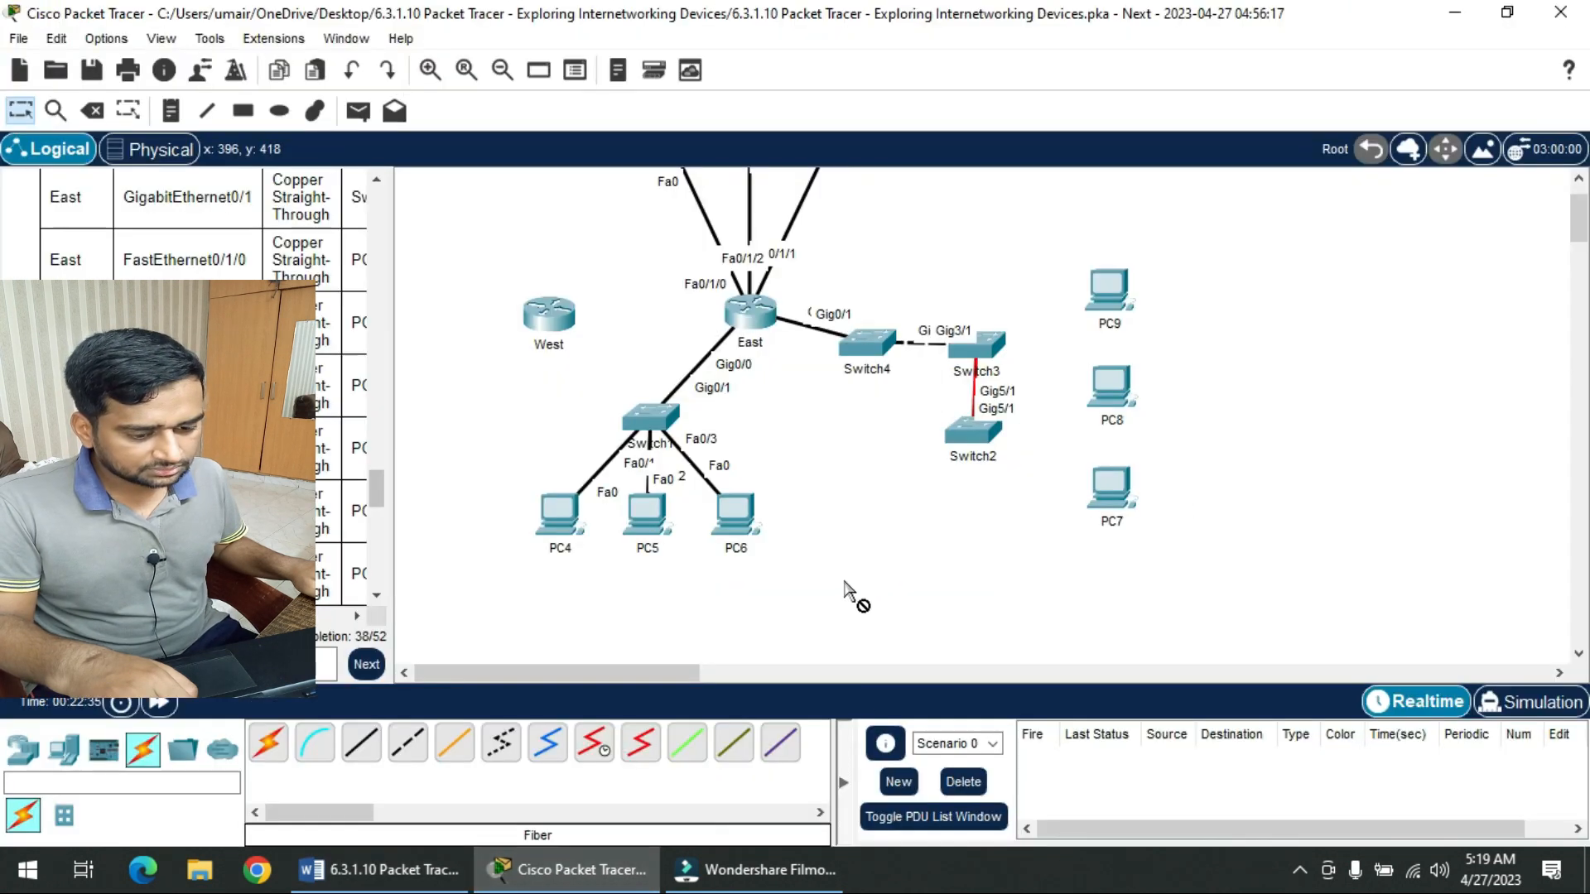
left_click(364, 755)
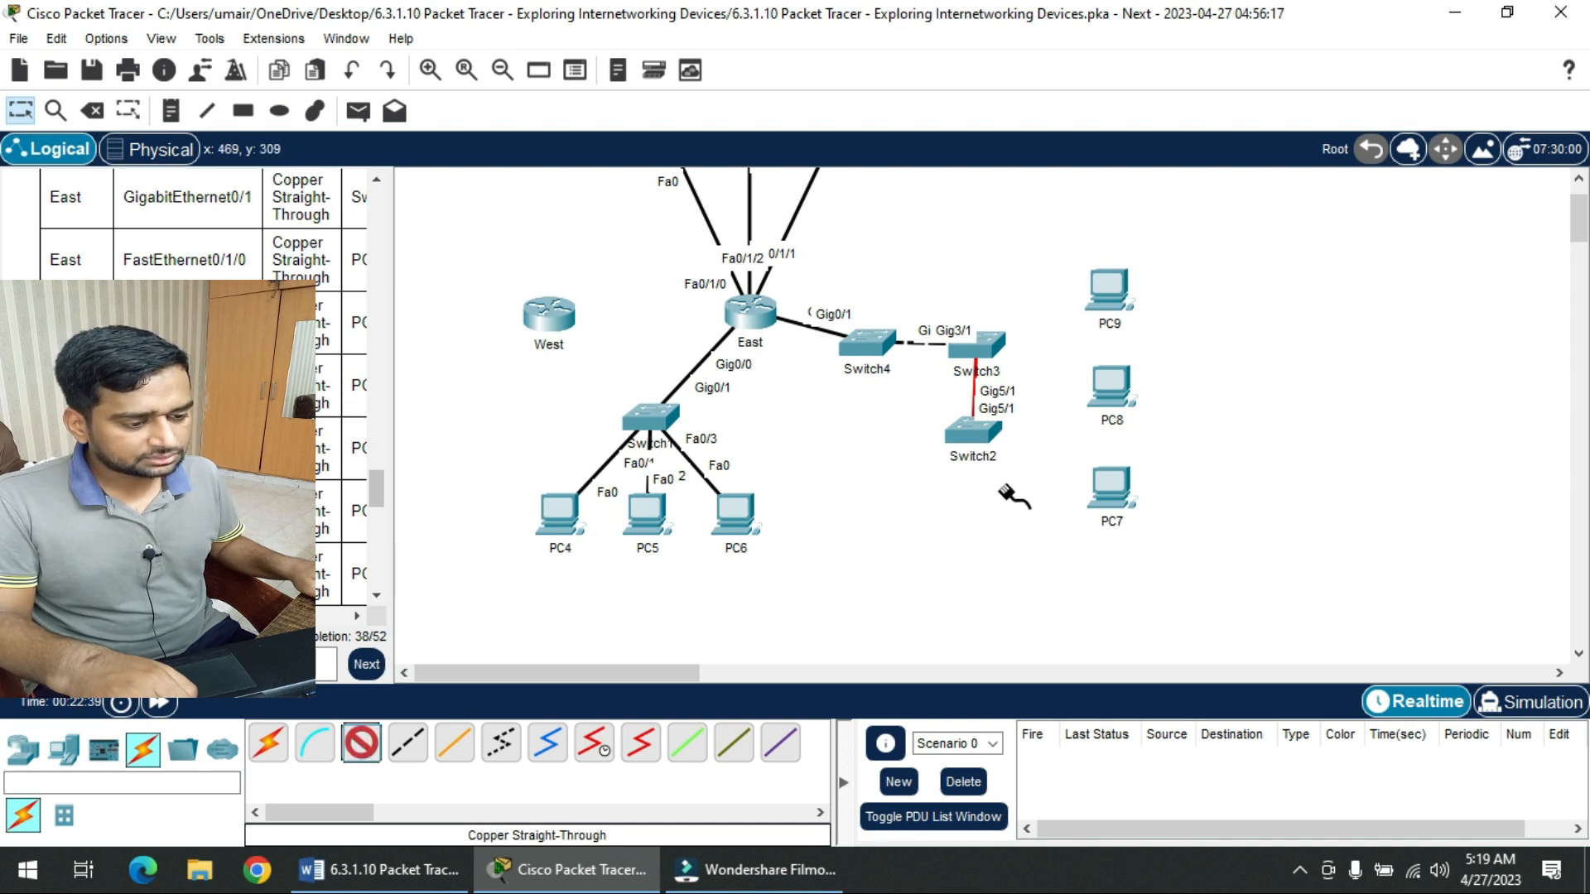
left_click(963, 432)
left_click(1027, 473)
left_click(1110, 494)
left_click(1174, 558)
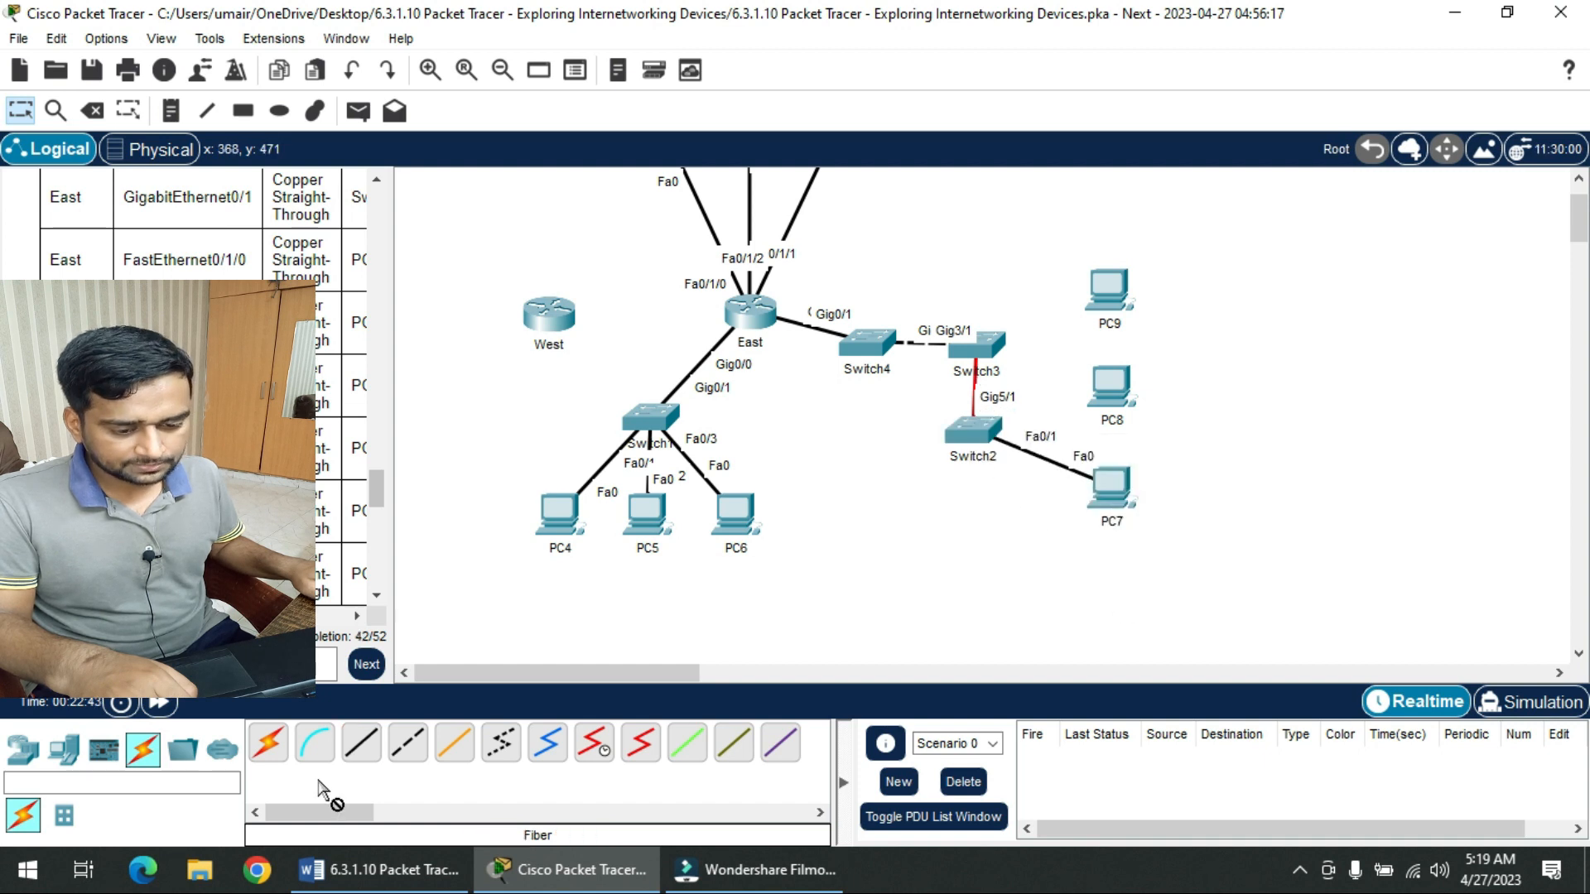
- Connect Switch2's FastEthernet1/1 to PC8's FastEthernet0 with a Copper Straight-Through cable
left_click(364, 749)
left_click(967, 432)
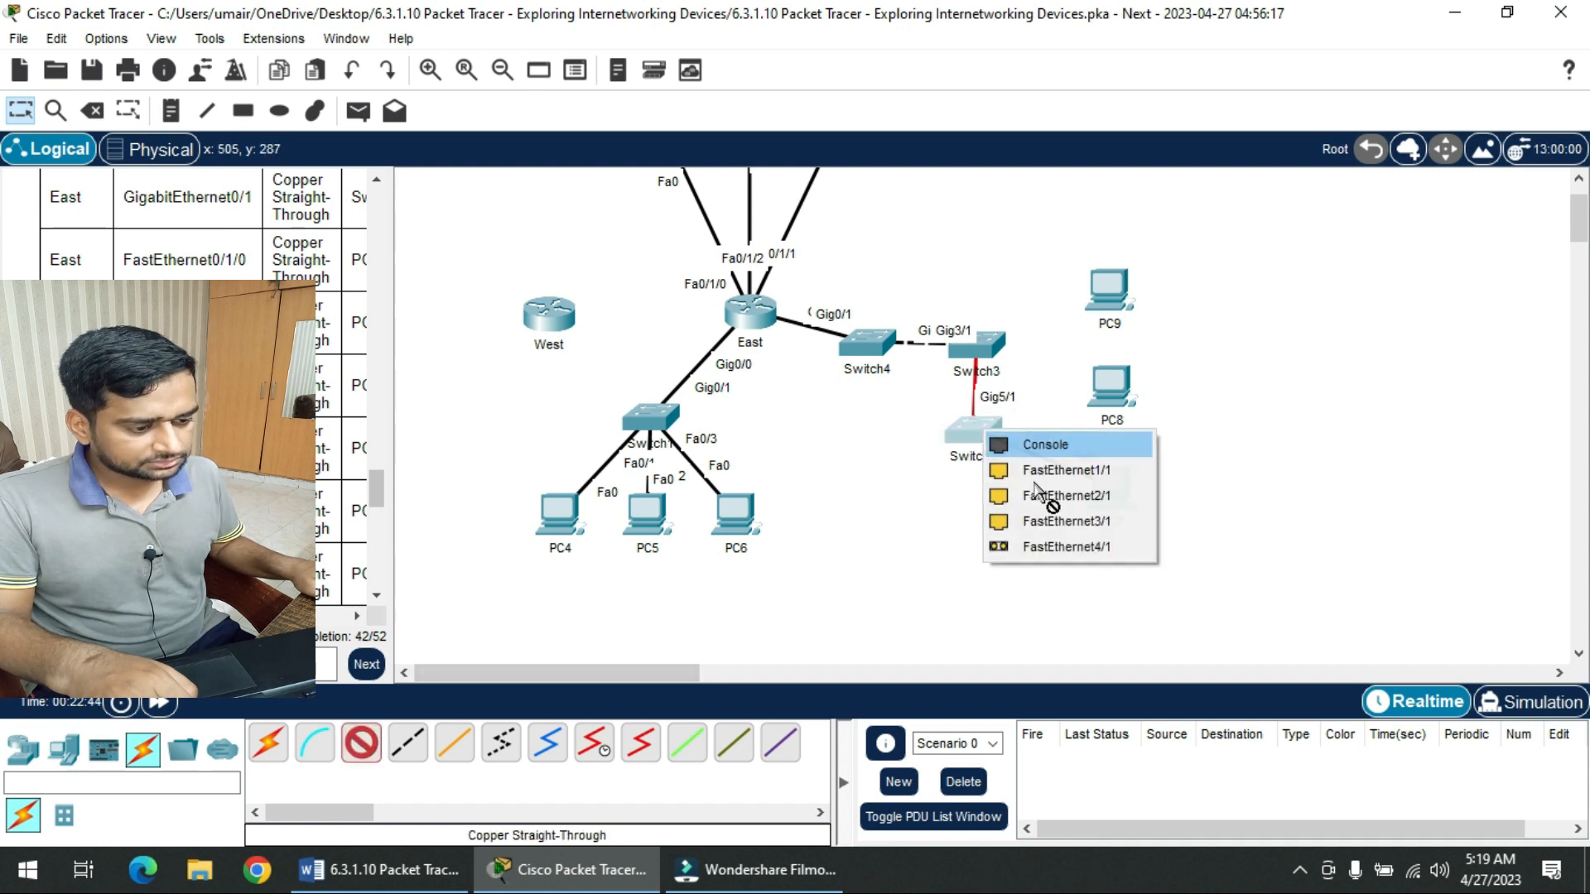
left_click(1134, 471)
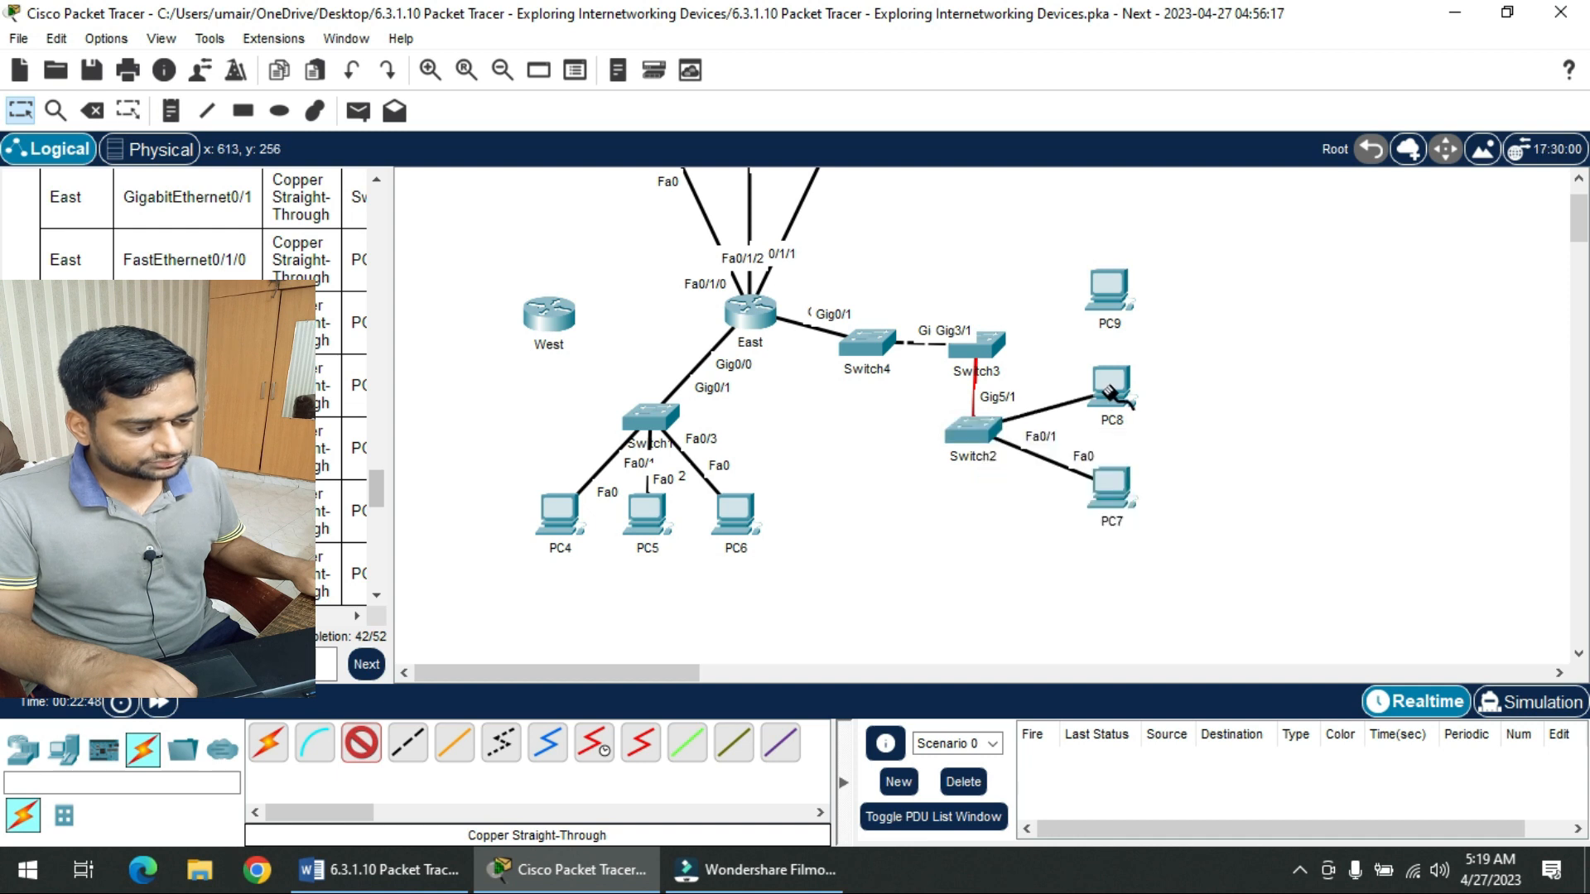
left_click(1111, 384)
left_click(1167, 484)
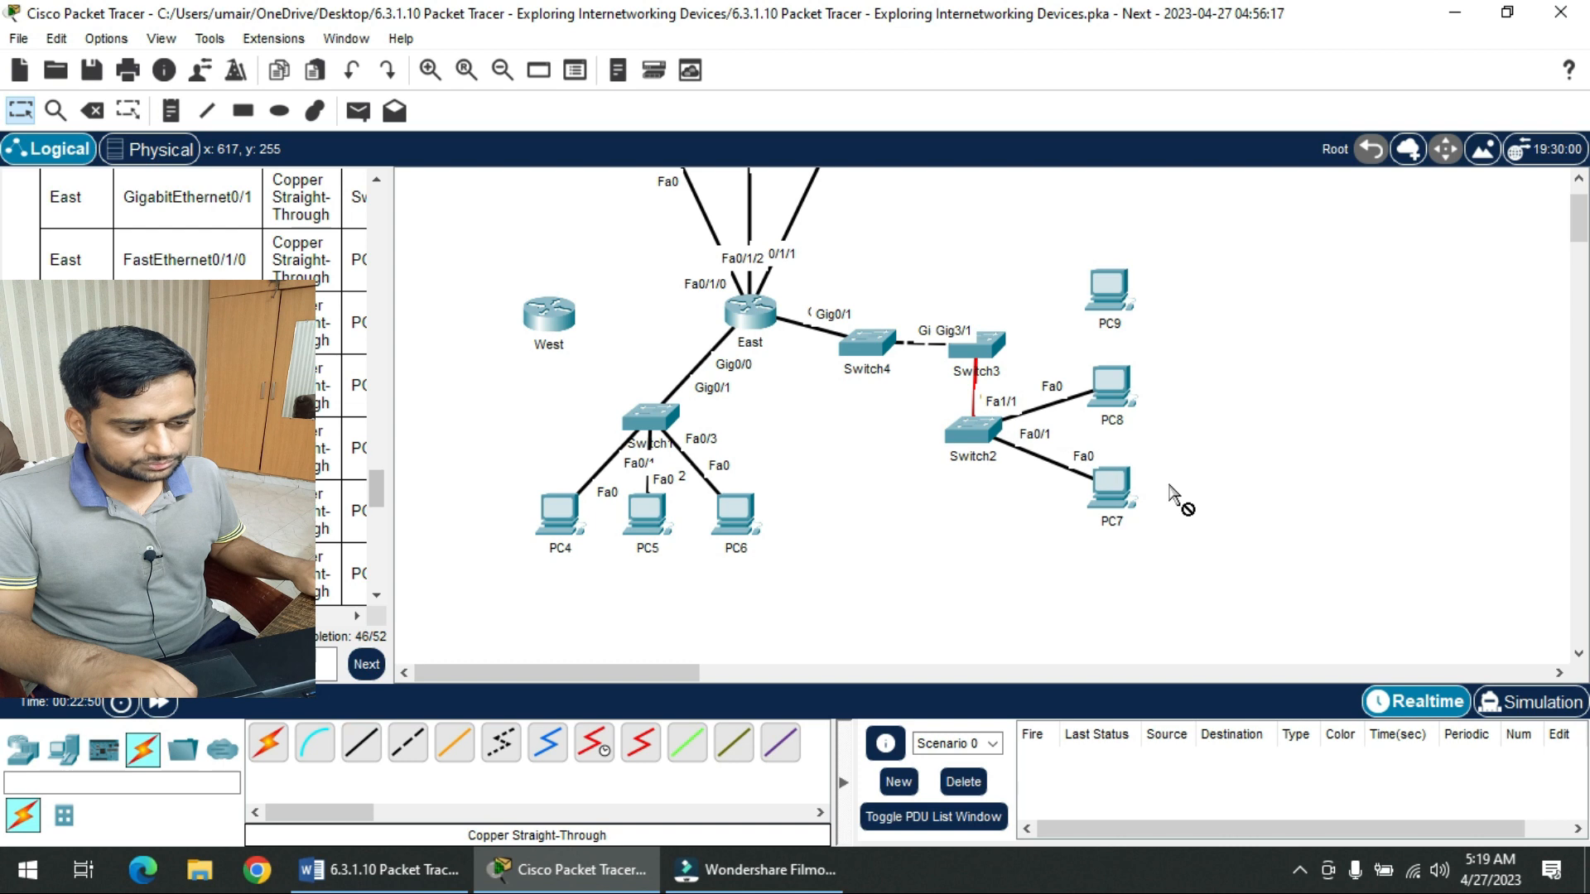
- Connect Switch2's FastEthernet2/1 to PC9's FastEthernet0 with a Copper Straight-Through cable
left_click(981, 424)
left_click(1107, 462)
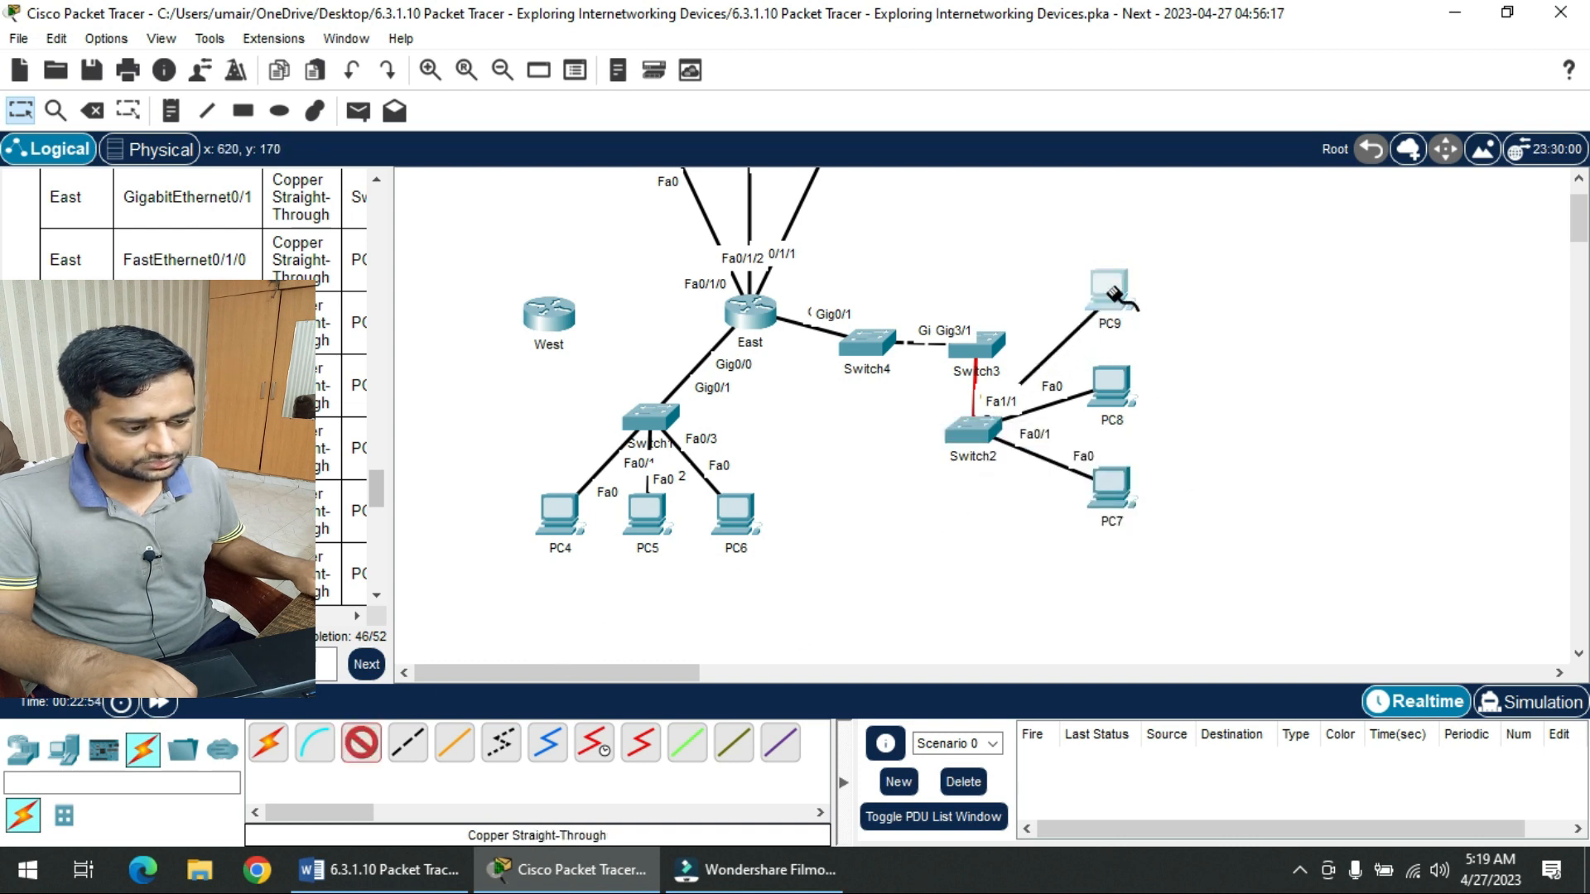
left_click(1106, 315)
left_click(1192, 385)
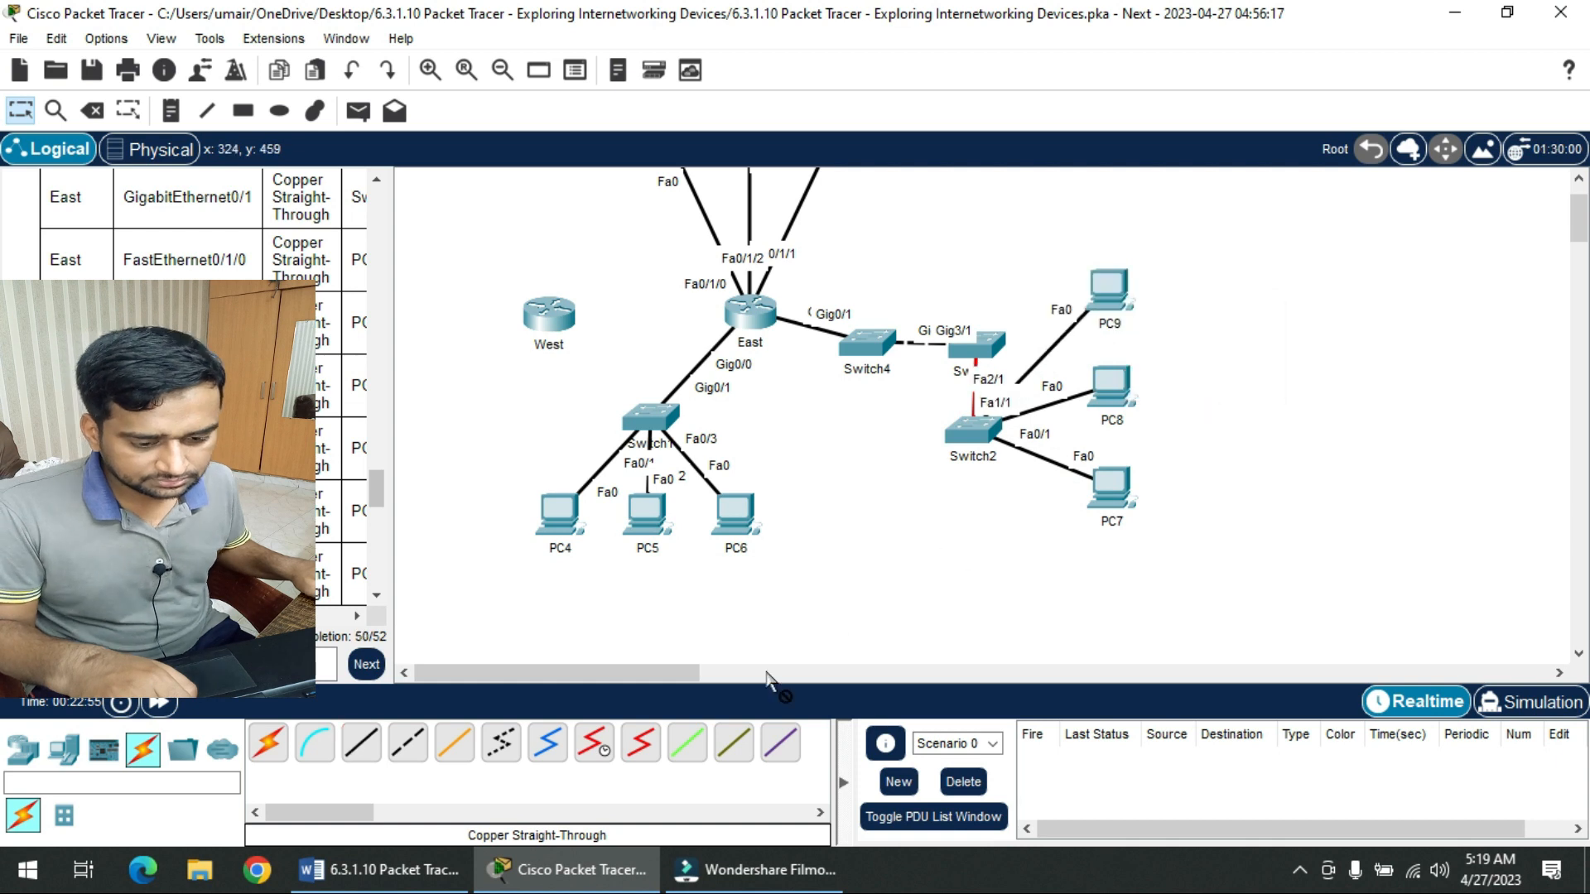
- Switch to Word and highlight the three Switch2 rows for PC7, PC8 and PC9 in yellow
left_click(376, 870)
left_click_drag(1148, 426, 393, 355)
left_click(418, 121)
- Check the table's East–West row, then in Packet Tracer connect East's Serial0/0/0 to West's Serial0/0/0 with a Serial DCE cable, starting at East
scroll(589, 515, "down", 1)
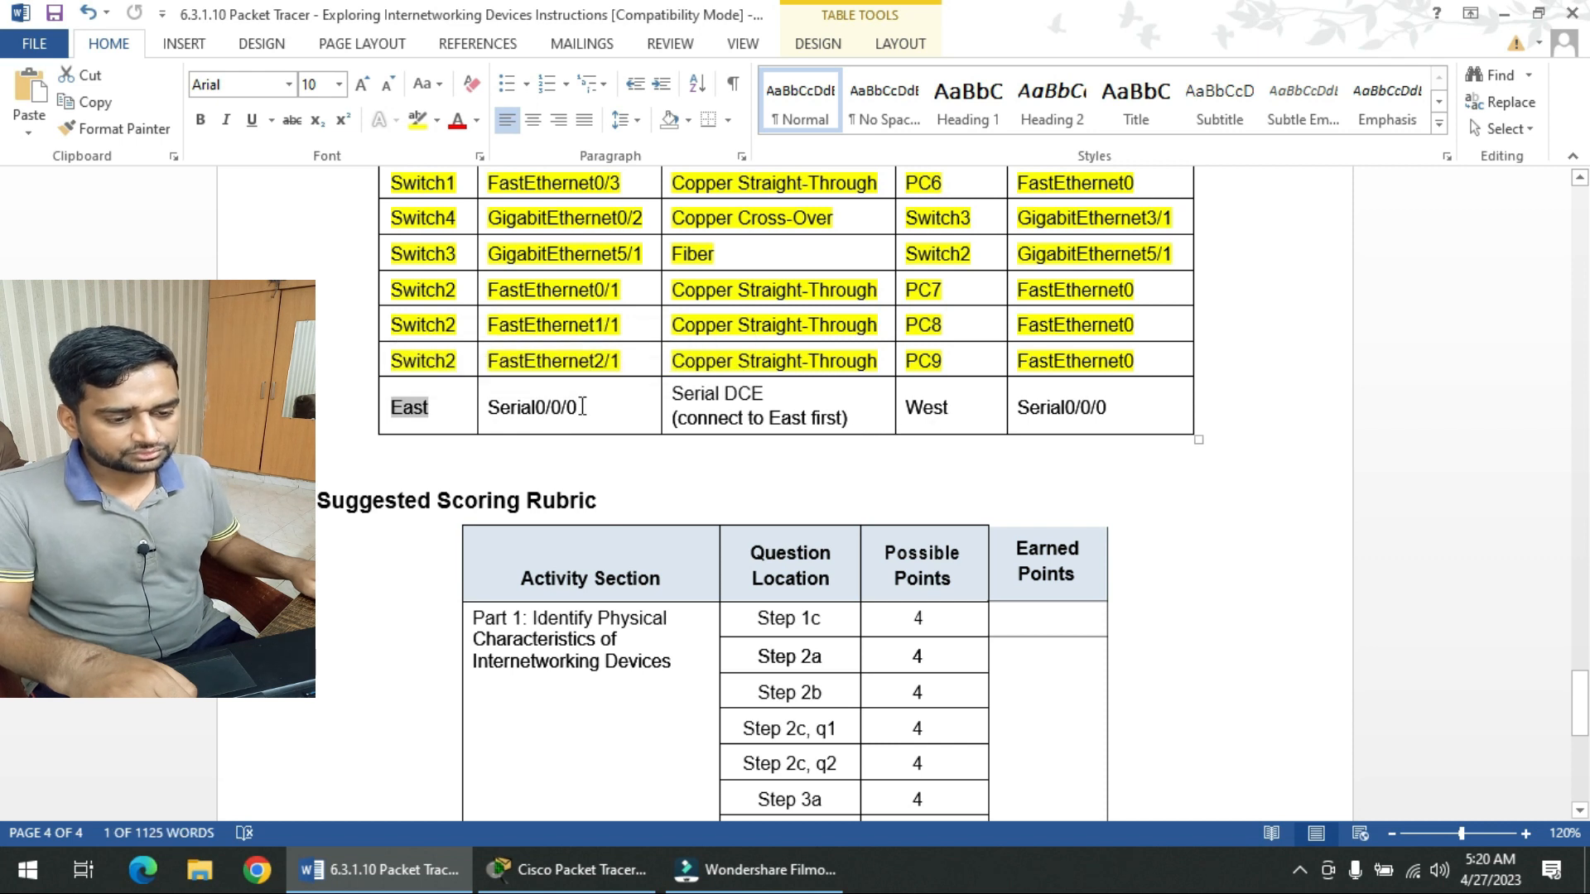
left_click_drag(580, 407, 488, 408)
left_click_drag(1106, 408, 1017, 408)
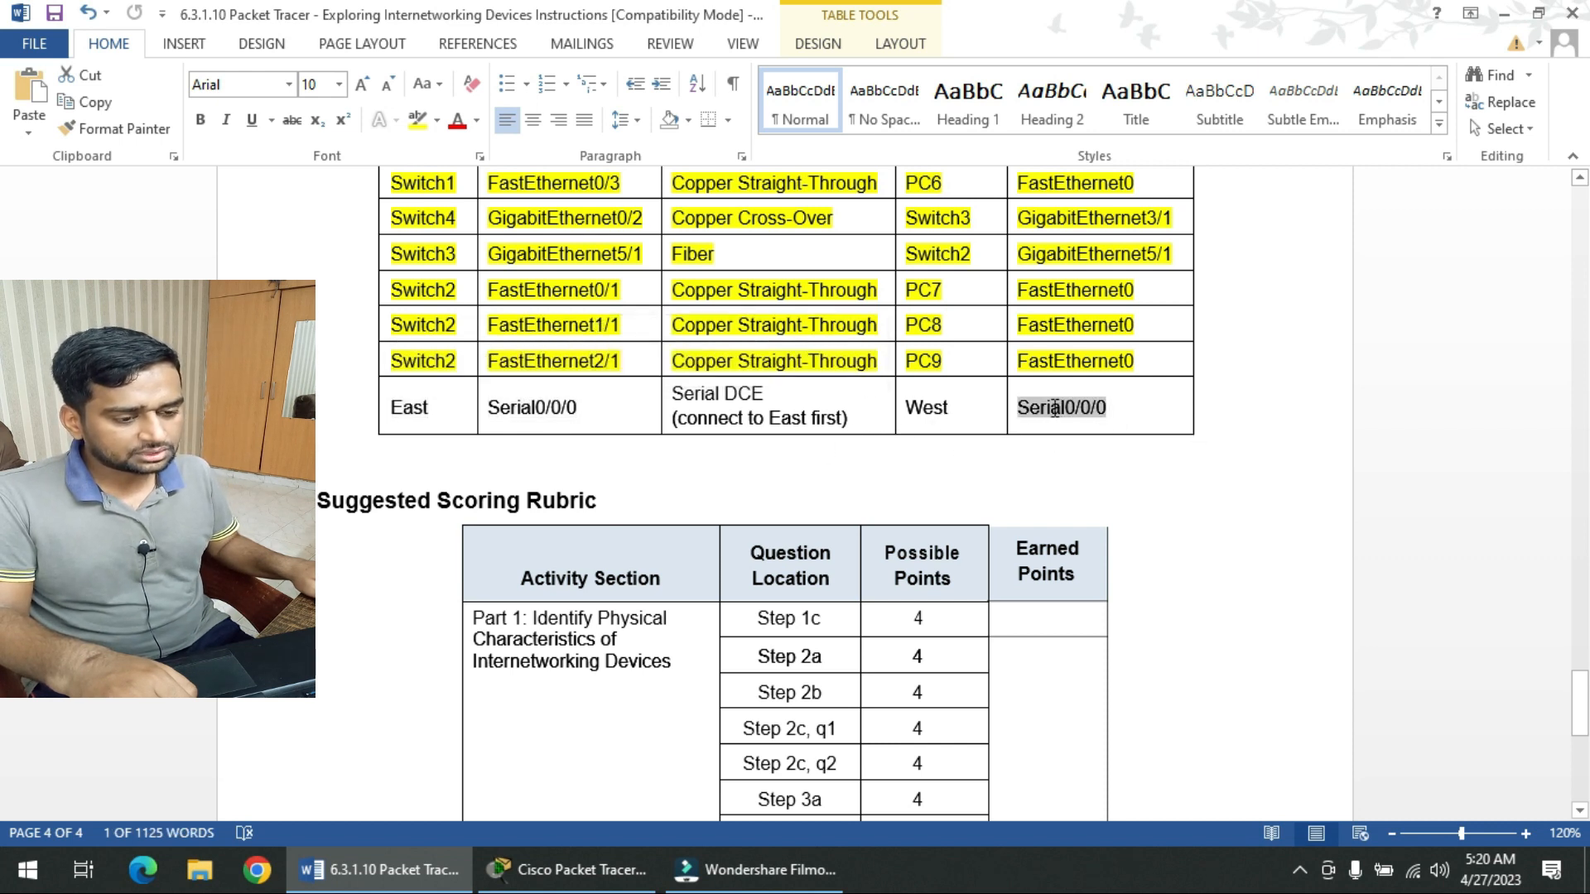
left_click_drag(768, 393, 671, 394)
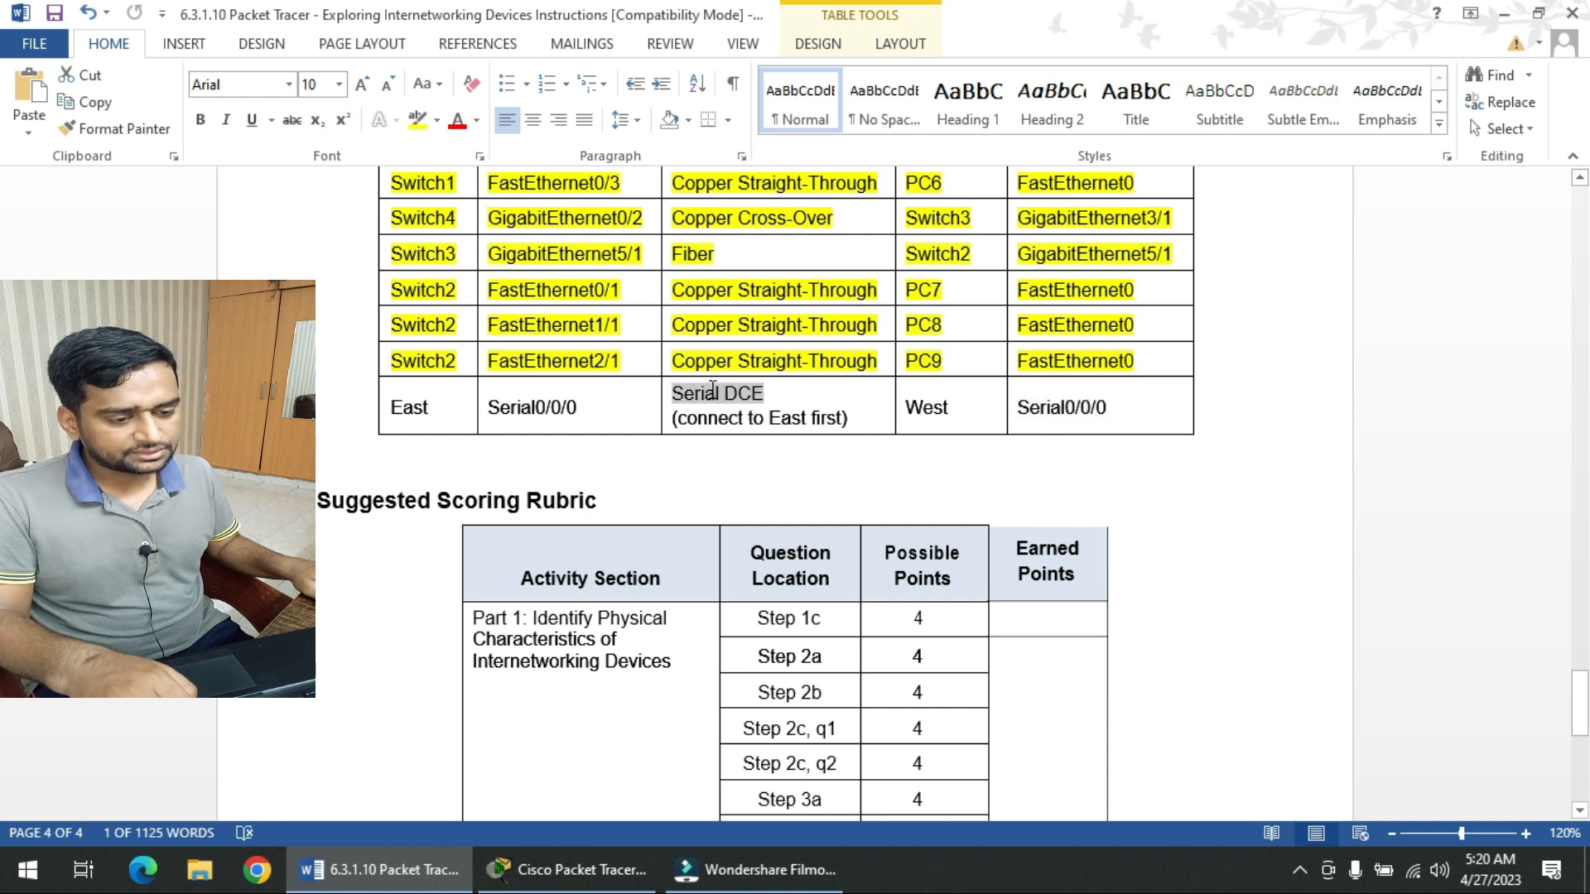
left_click_drag(838, 420, 769, 419)
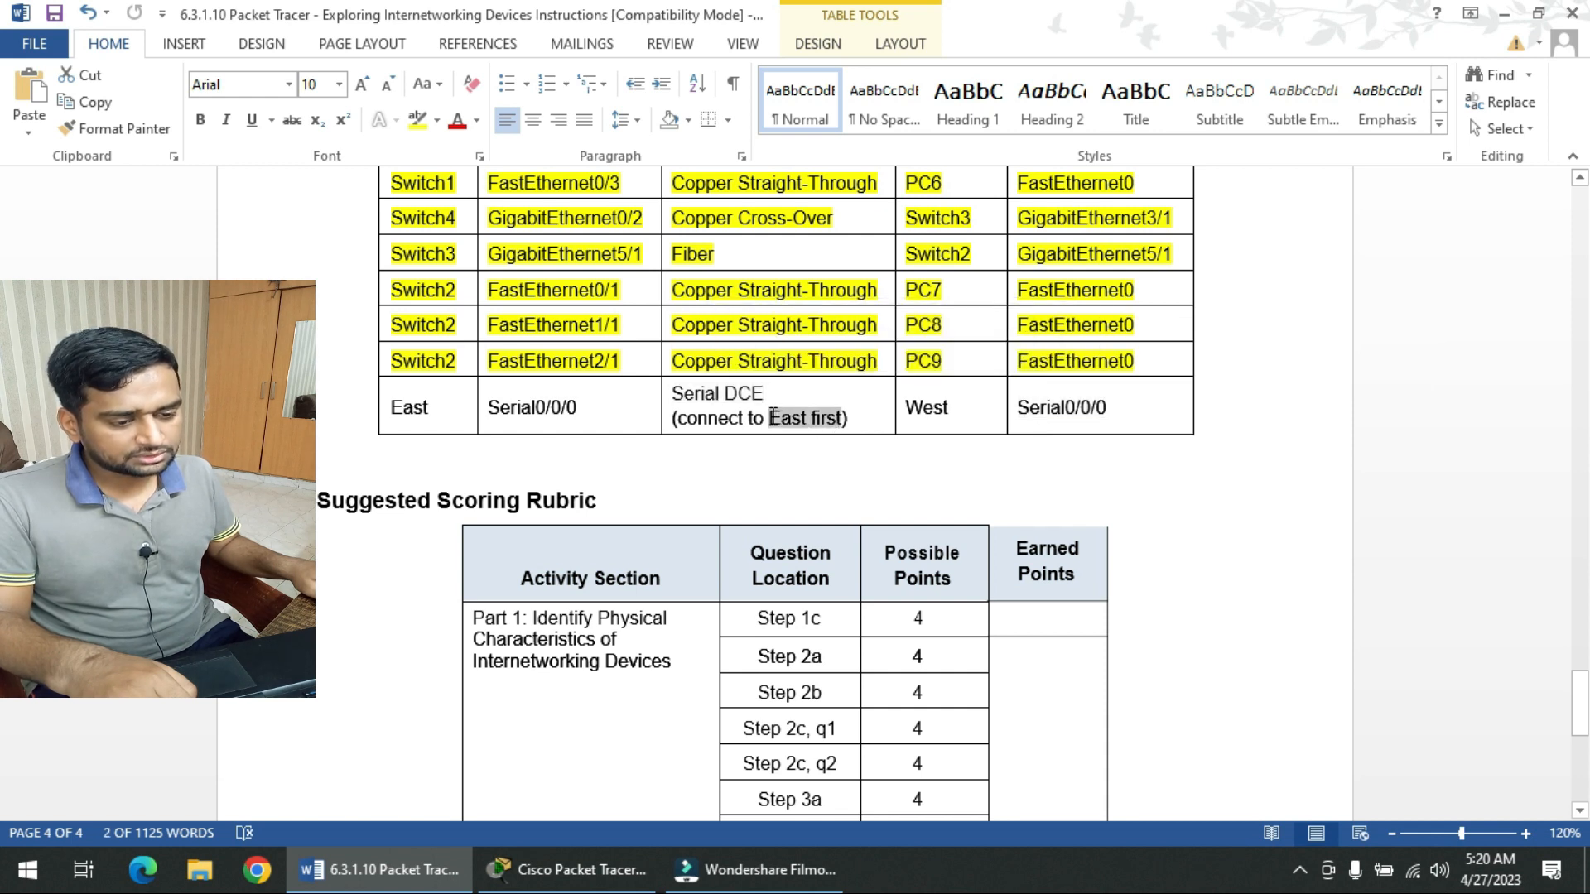
left_click(566, 871)
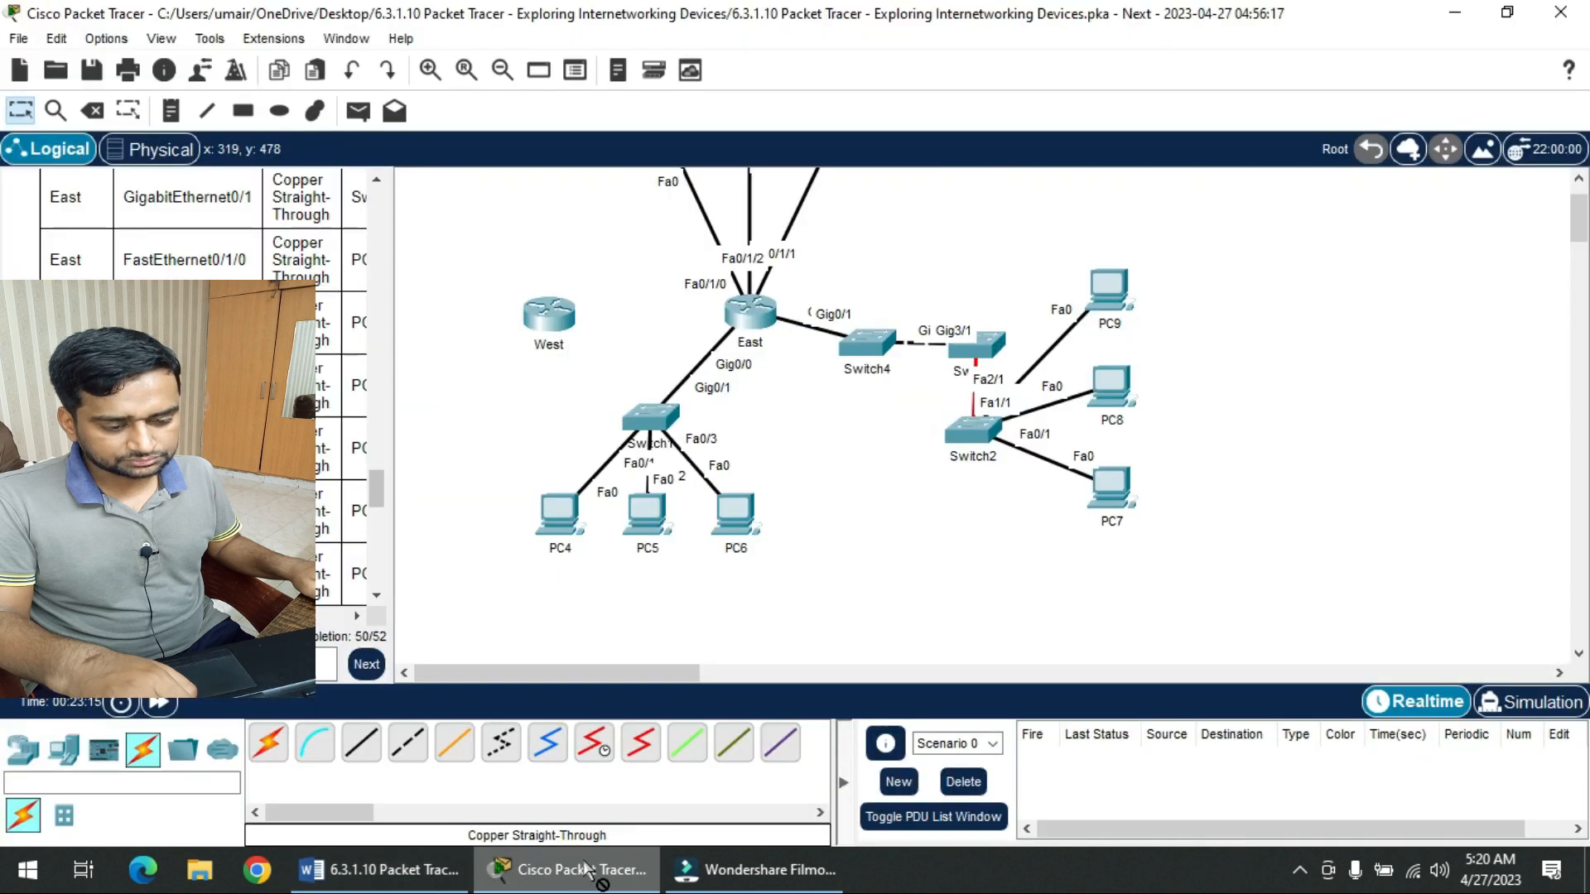
left_click(593, 752)
left_click(592, 752)
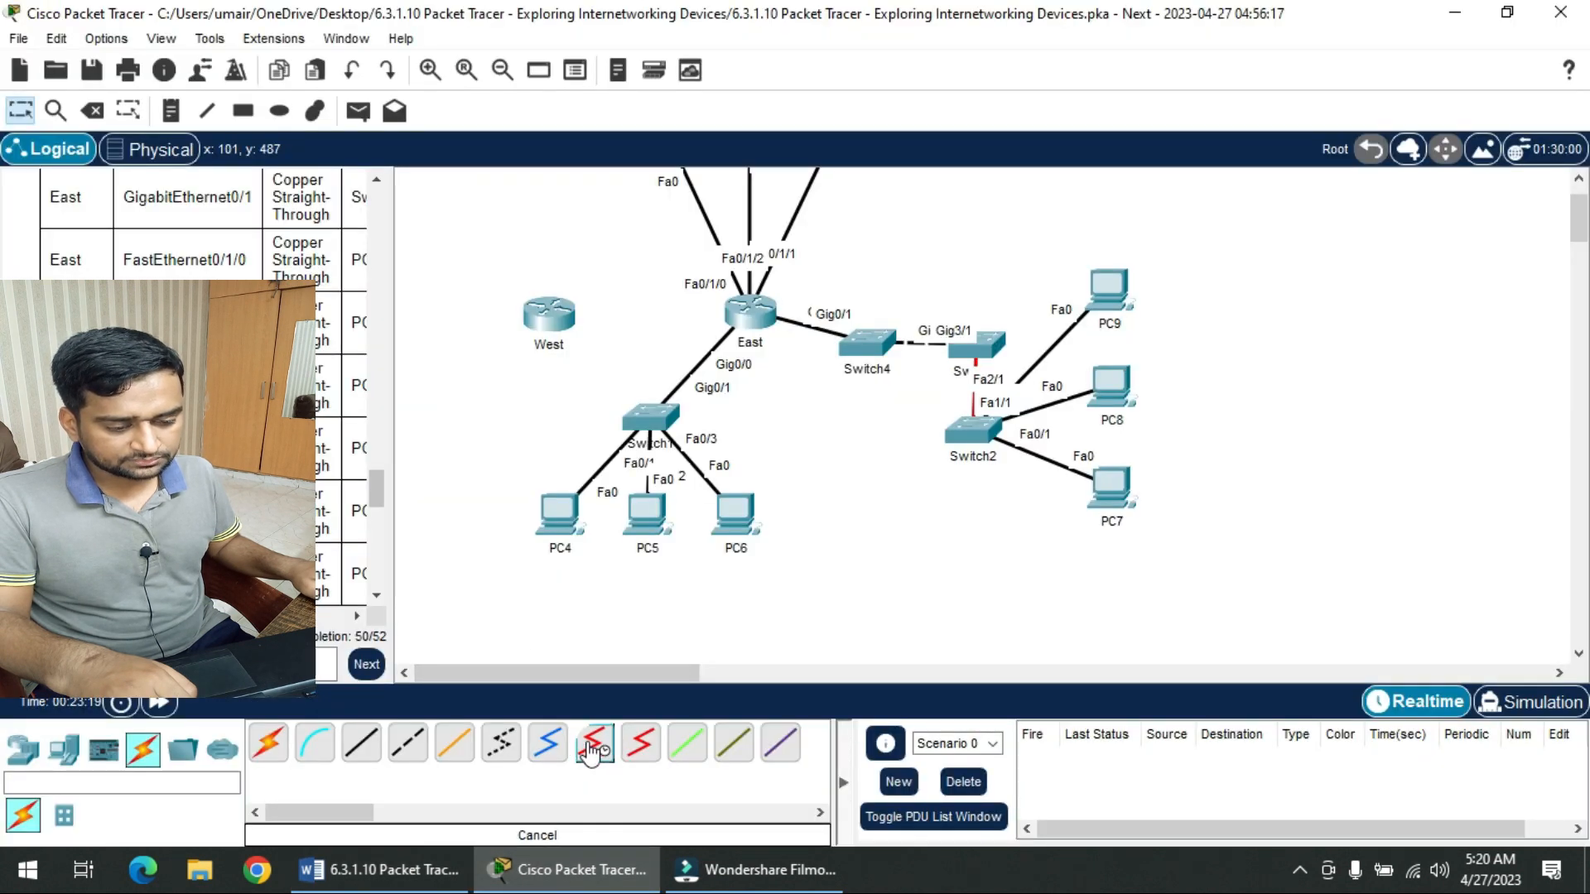
left_click(599, 751)
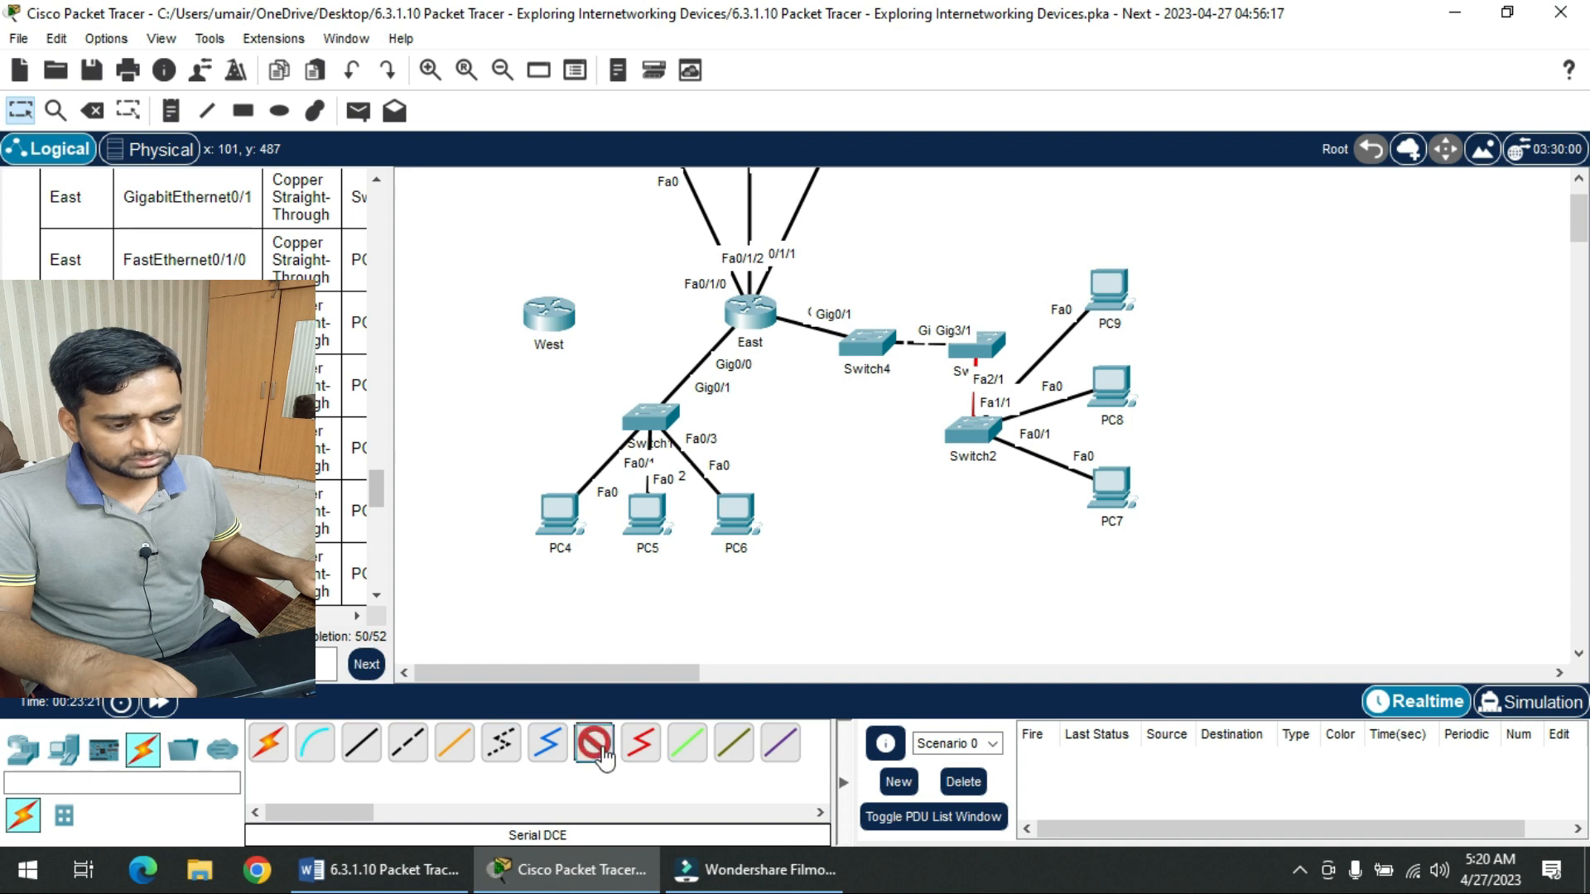
left_click(756, 318)
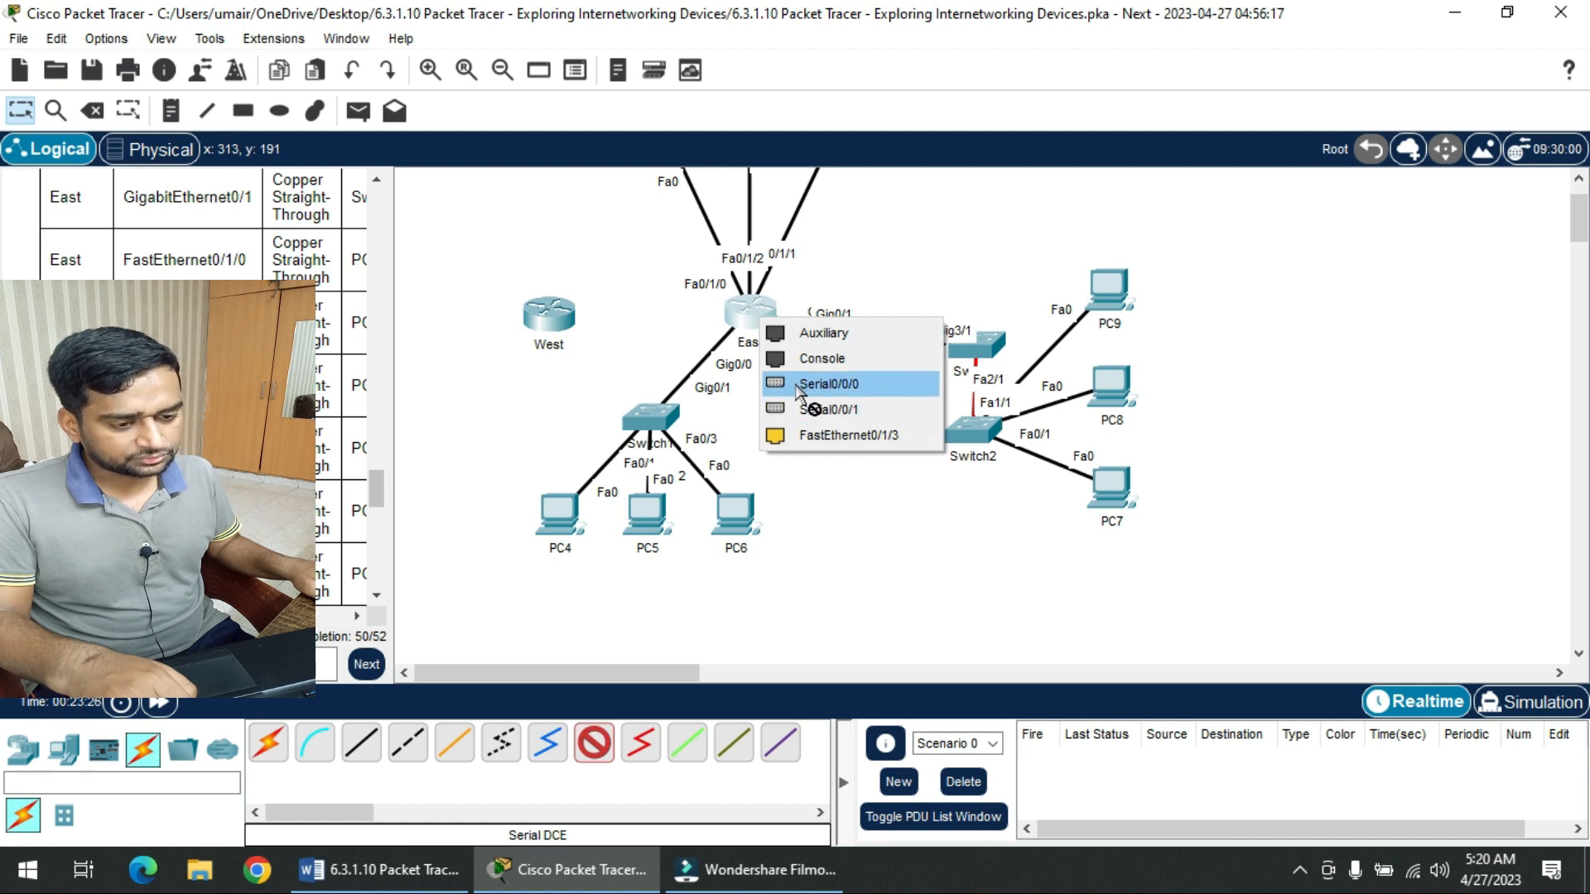
left_click(796, 386)
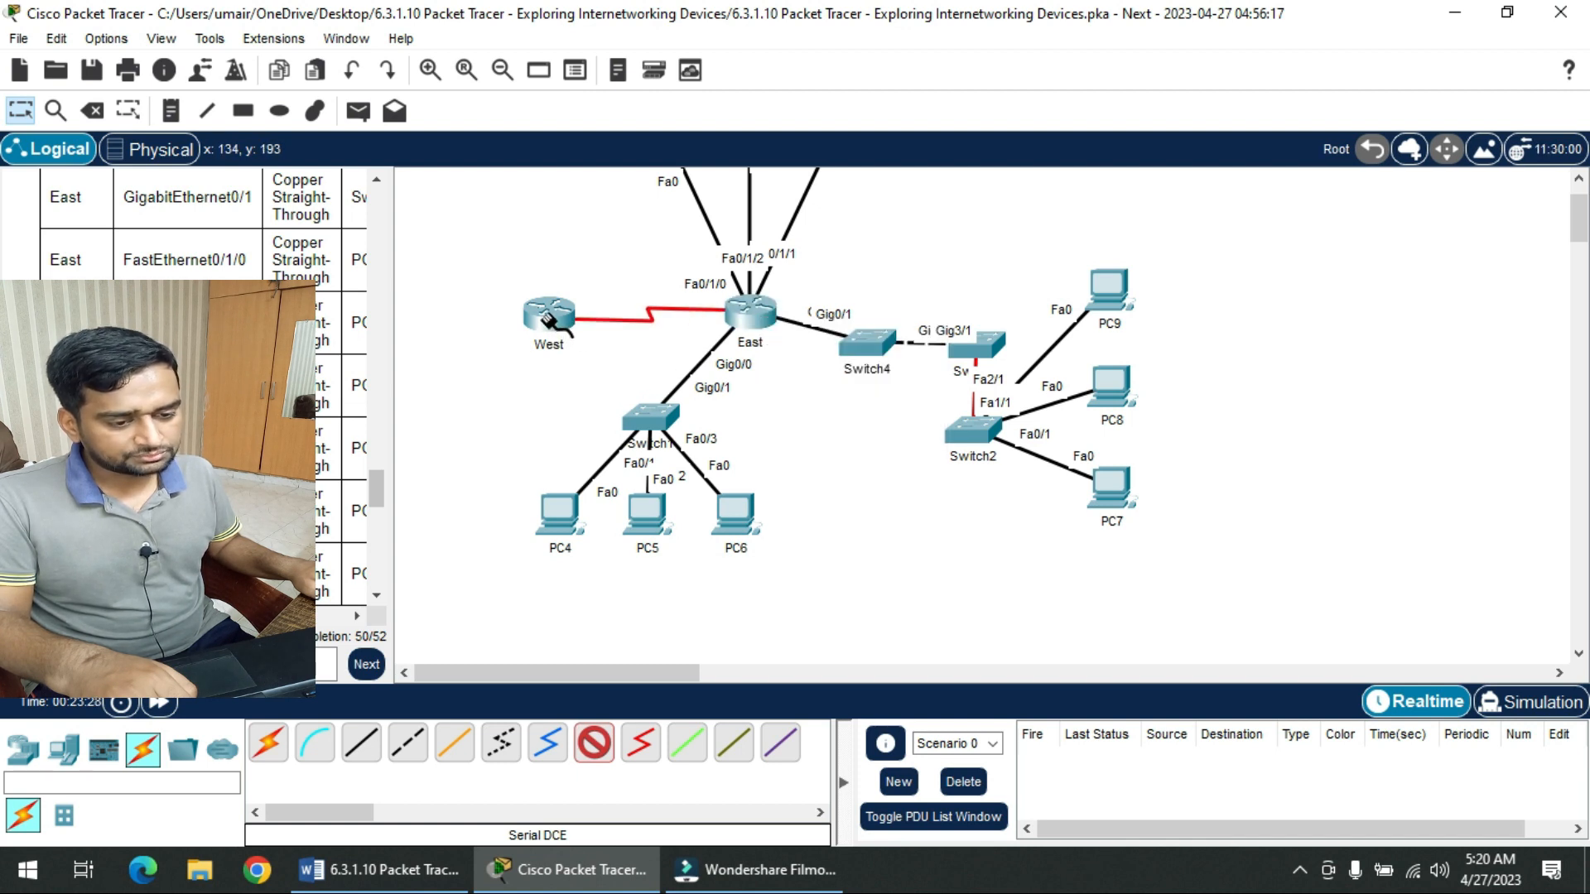
left_click(547, 320)
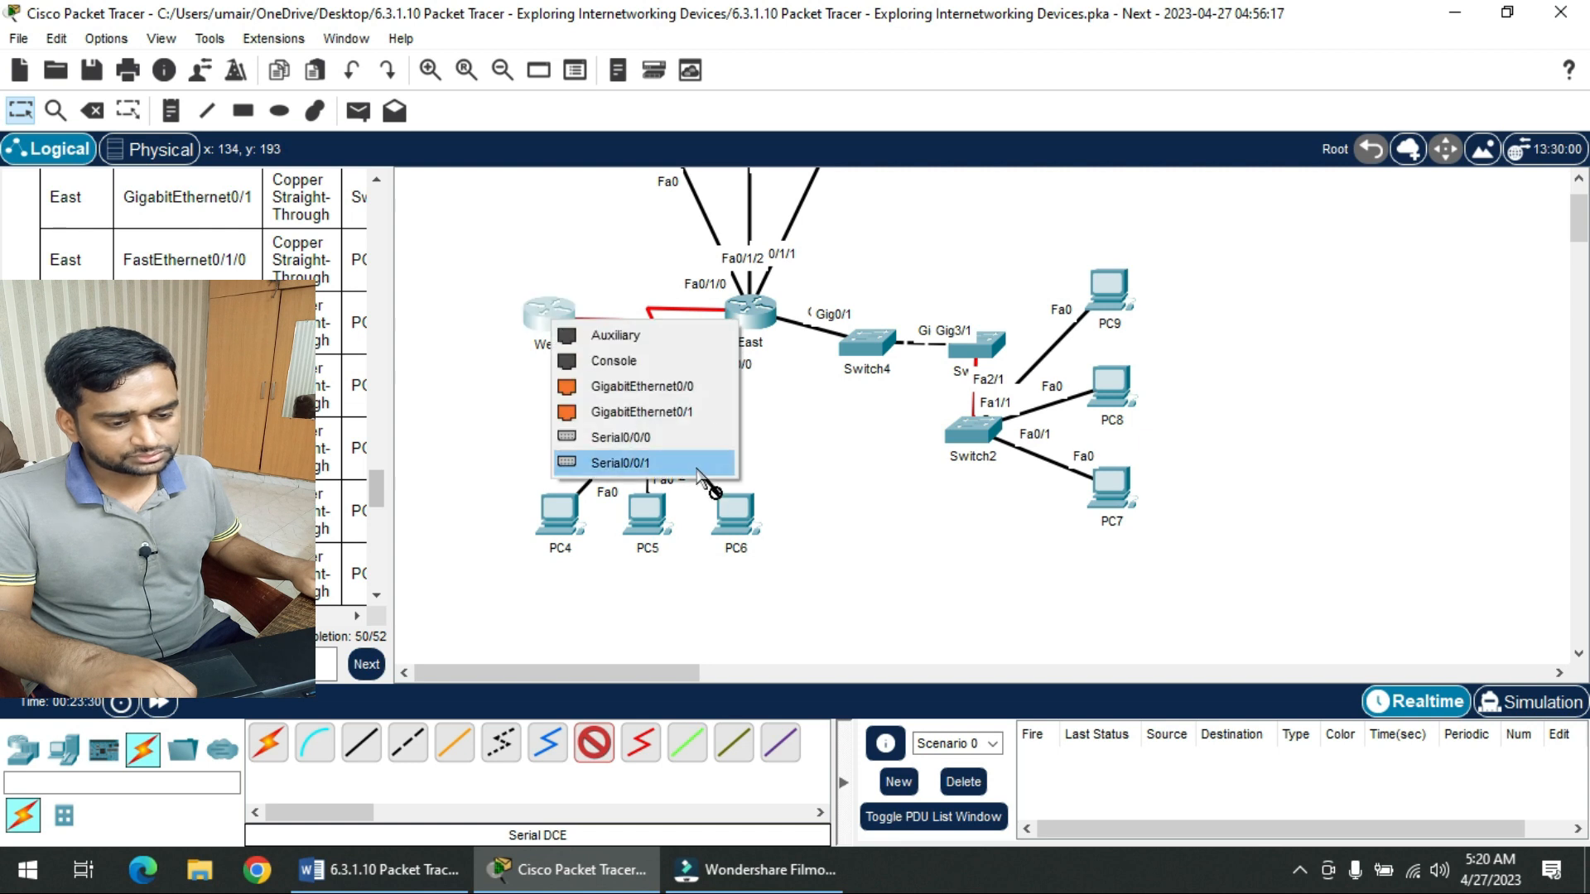
left_click(676, 434)
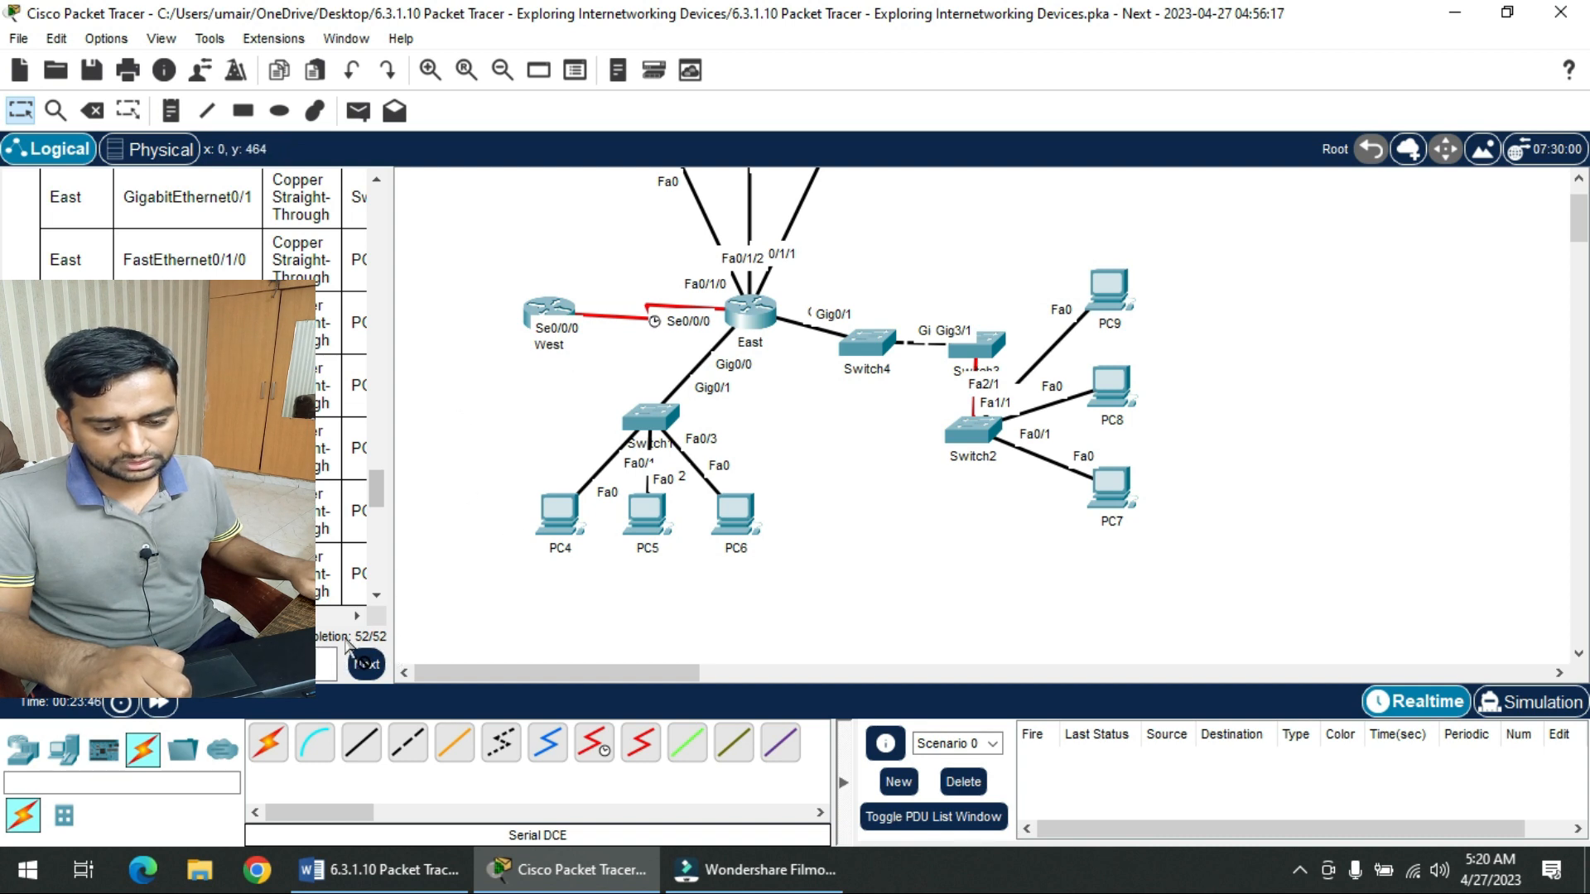
- Check the activity results and examine the assessment items and overall score
left_click(133, 664)
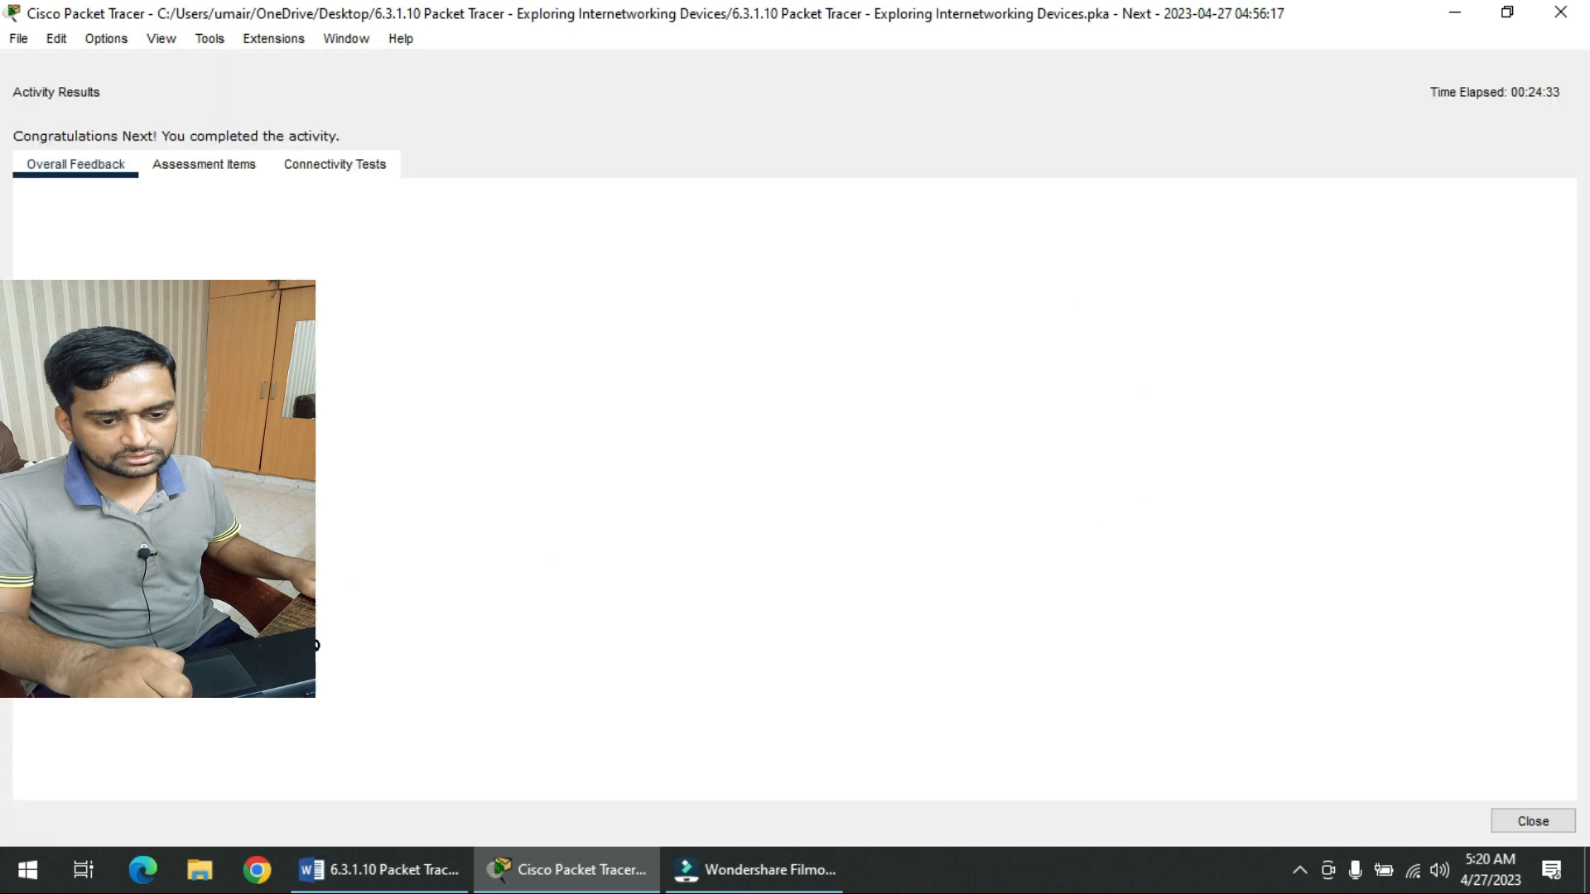
left_click_drag(313, 213, 206, 169)
left_click_drag(398, 469, 1277, 319)
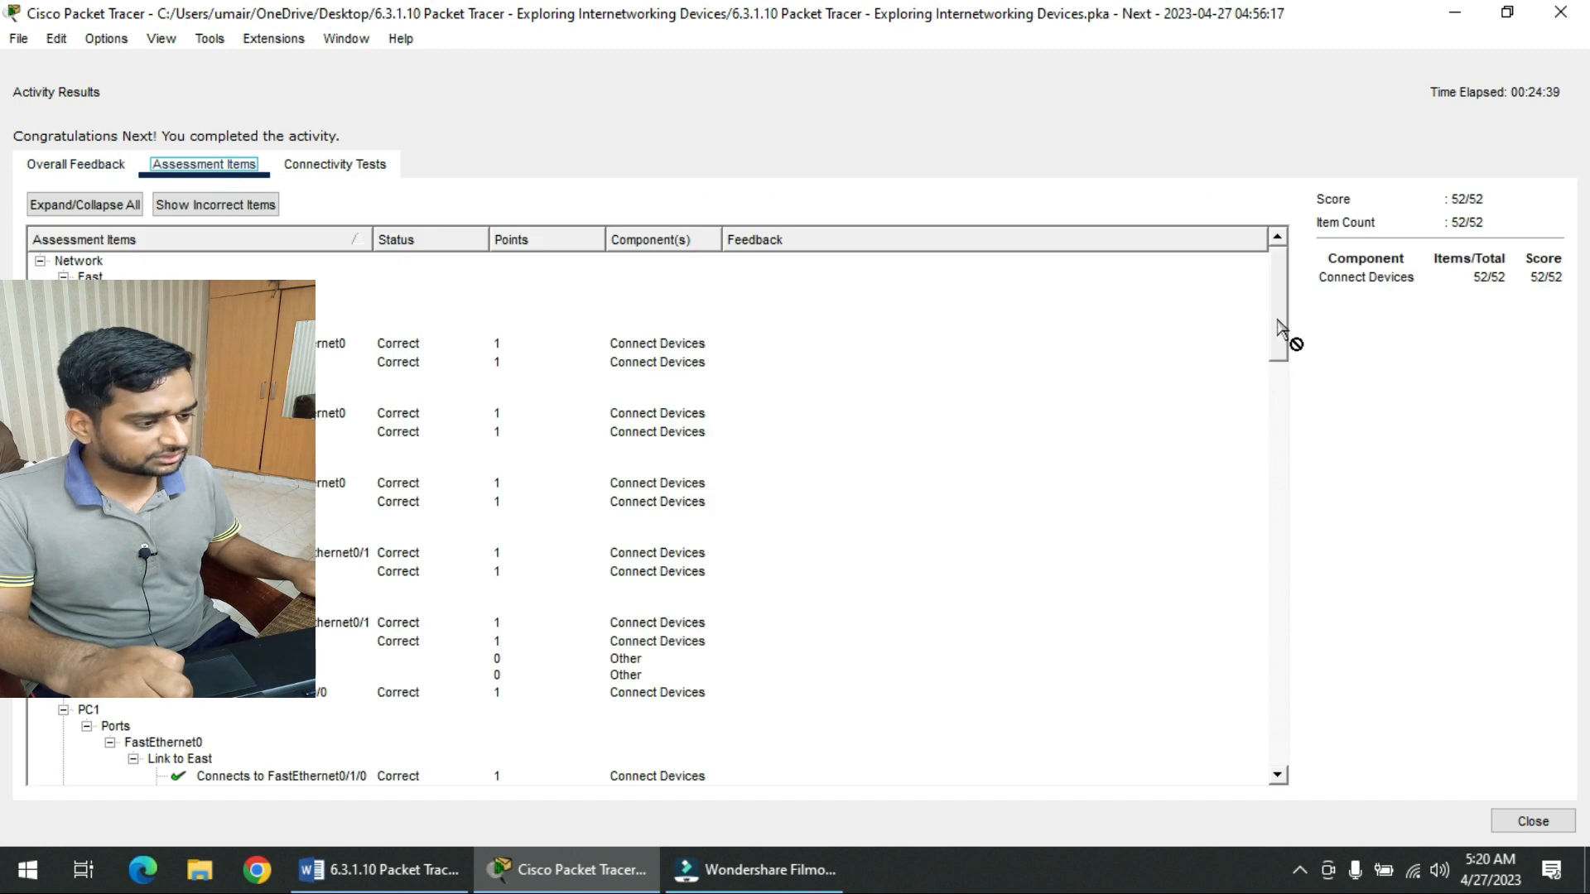
left_click_drag(1485, 204, 1448, 195)
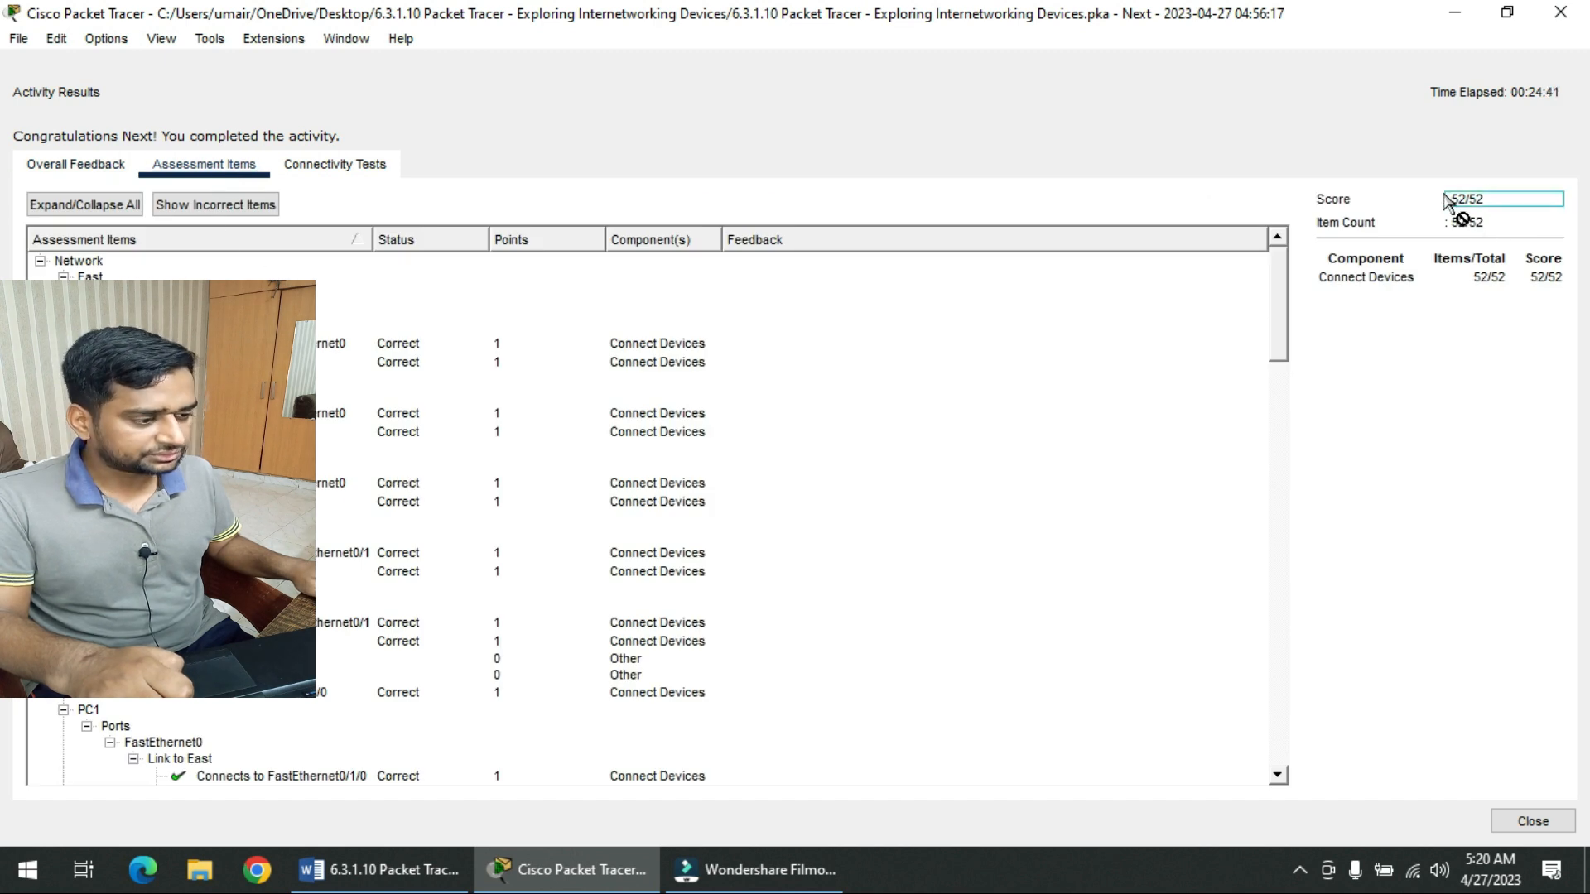